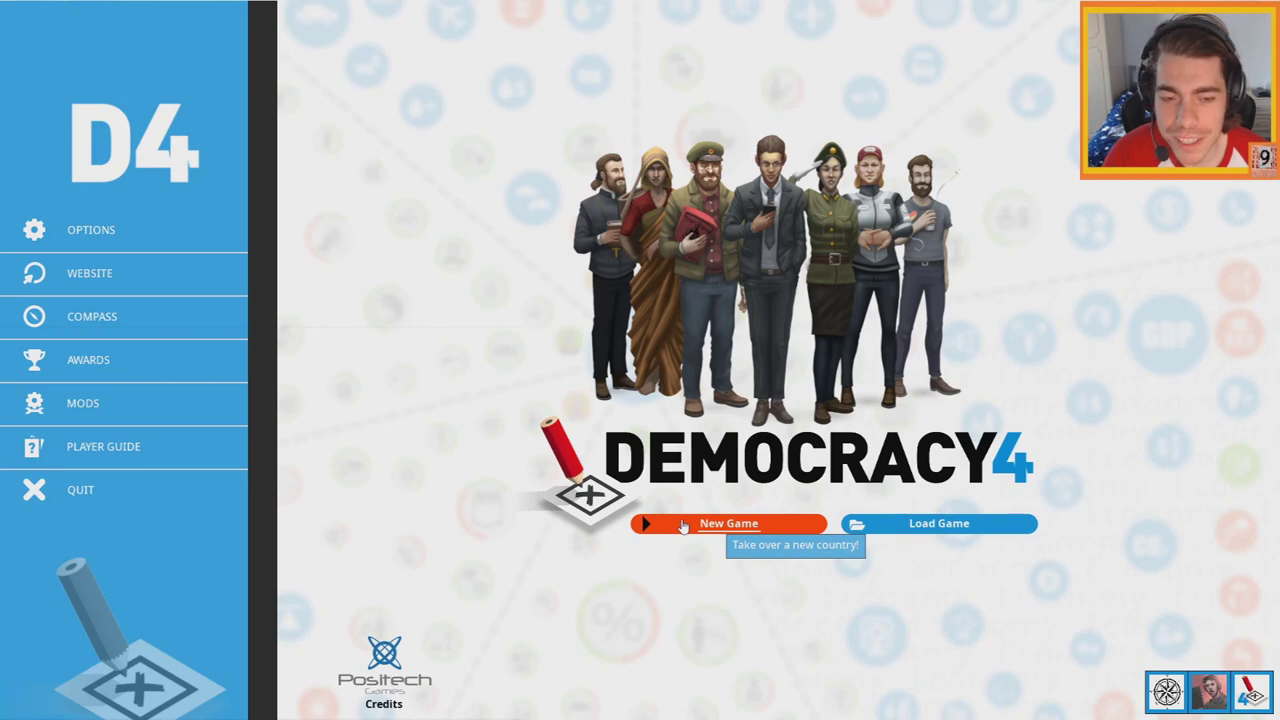
Start a new game from the main menu to reach the country selection
left_click(683, 527)
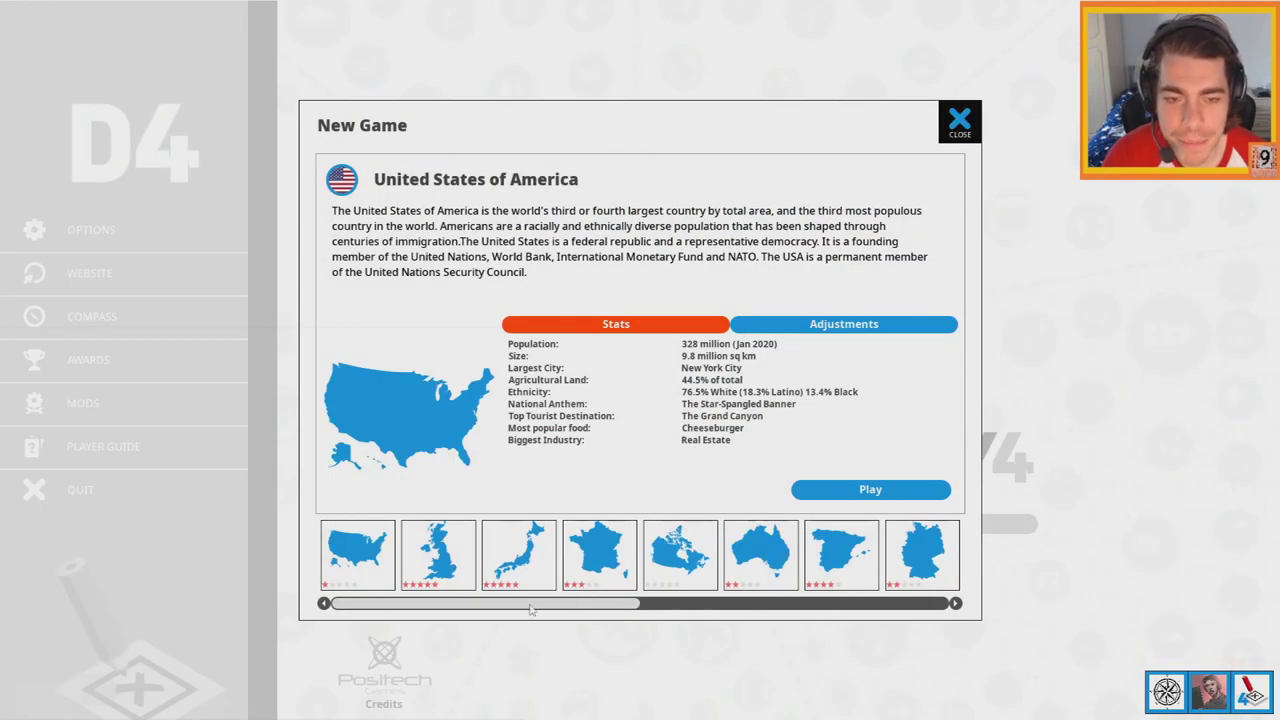
mouse_move(520, 604)
left_mouse_down()
mouse_move(800, 606)
mouse_move(868, 620)
left_mouse_up()
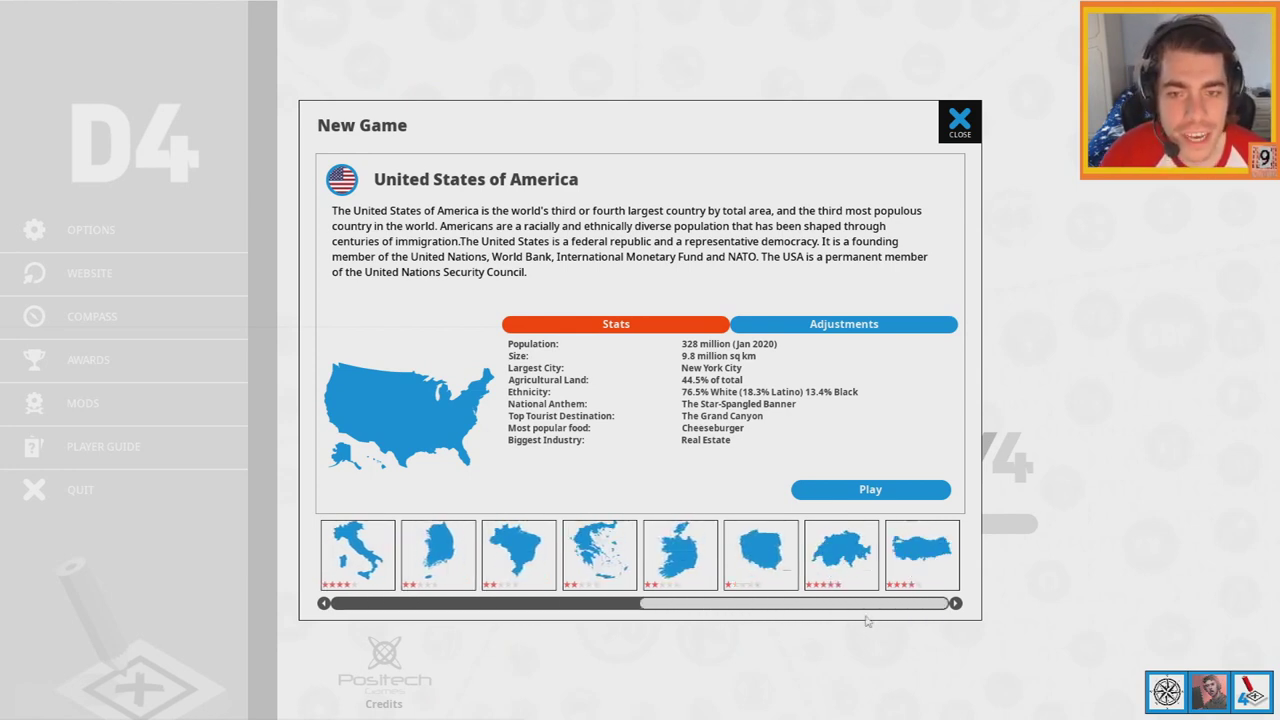
Select the Turkey thumbnail as the country to govern
left_click(922, 553)
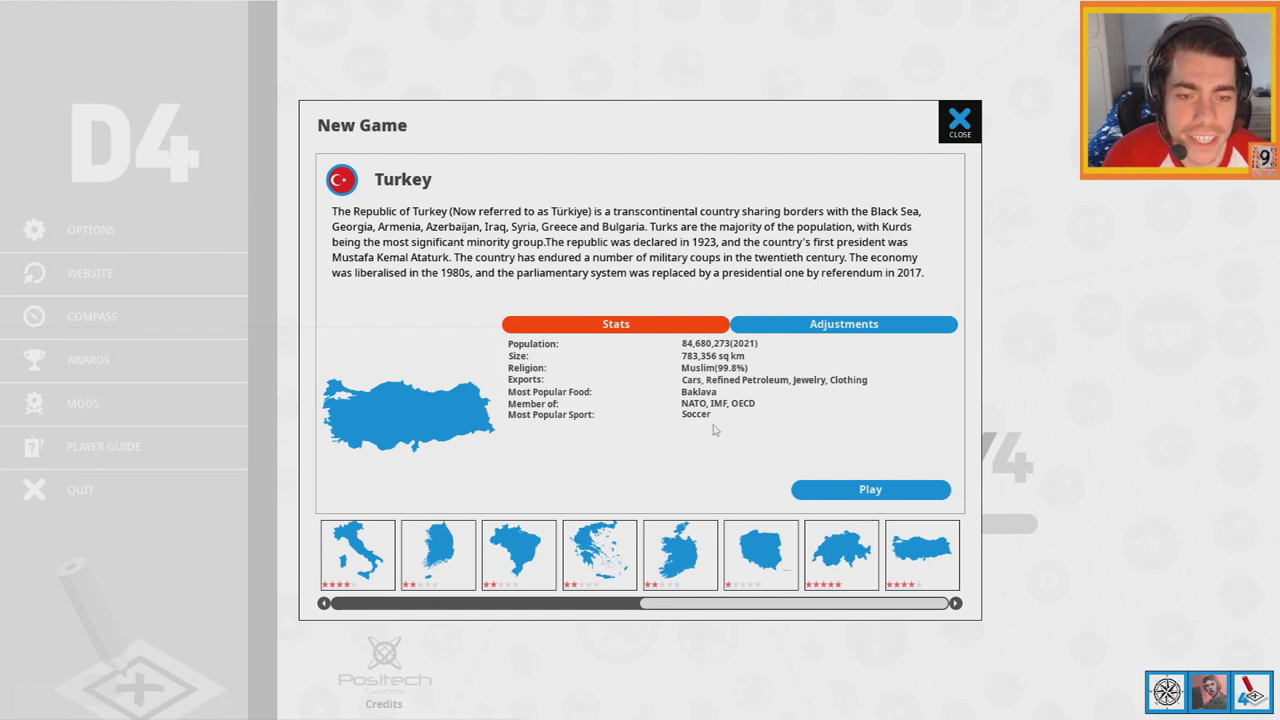
Open the Turkey game setup with the three-party election option left enabled
left_click(845, 495)
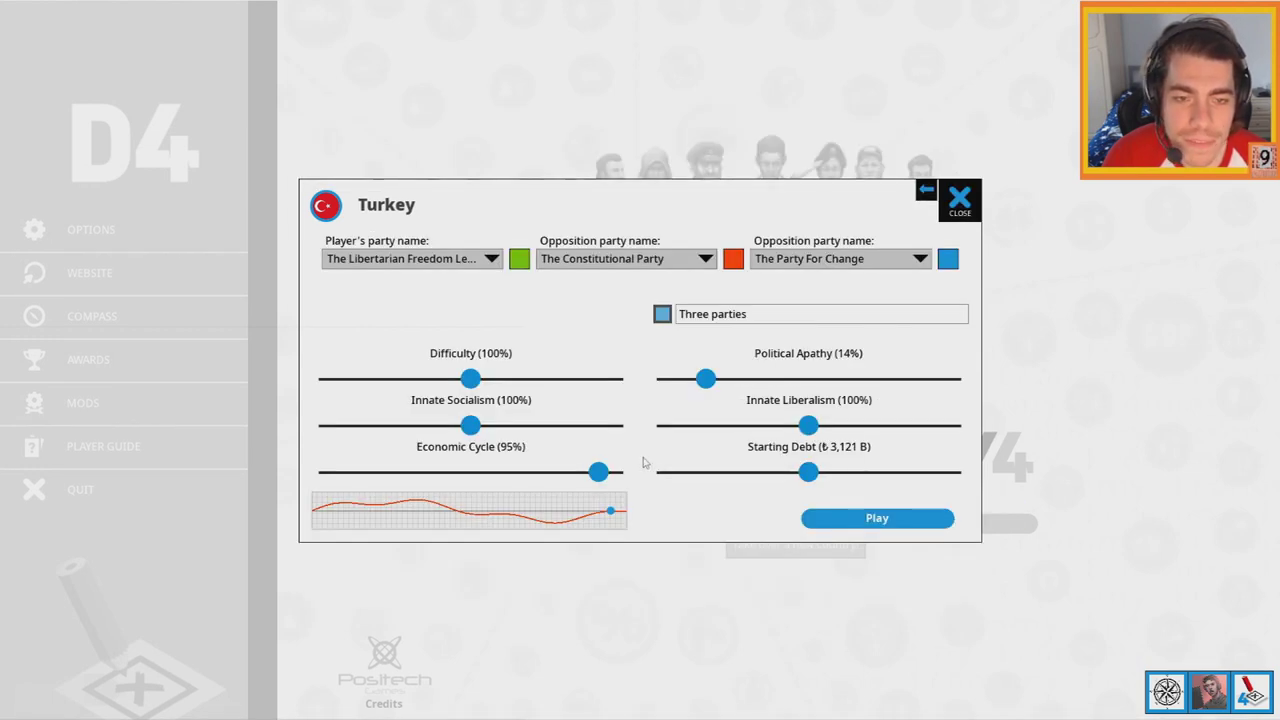
left_click(662, 314)
left_click(662, 314)
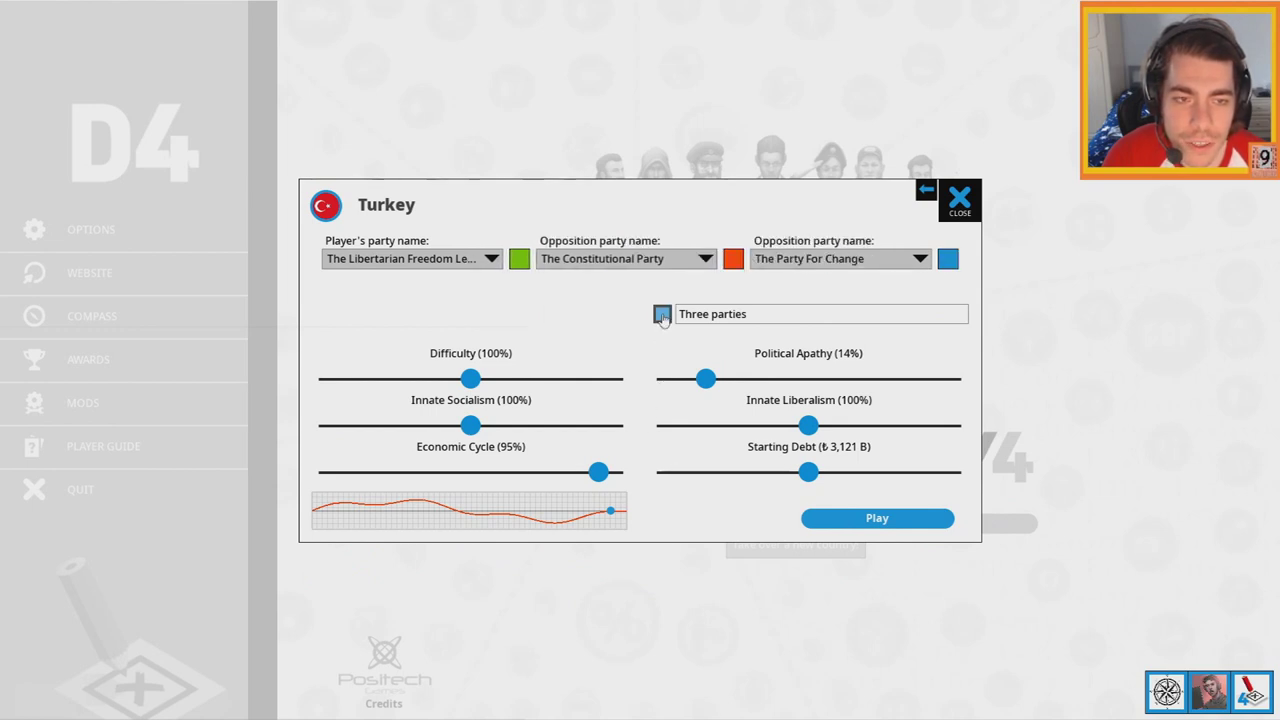
left_click(662, 314)
left_click(662, 314)
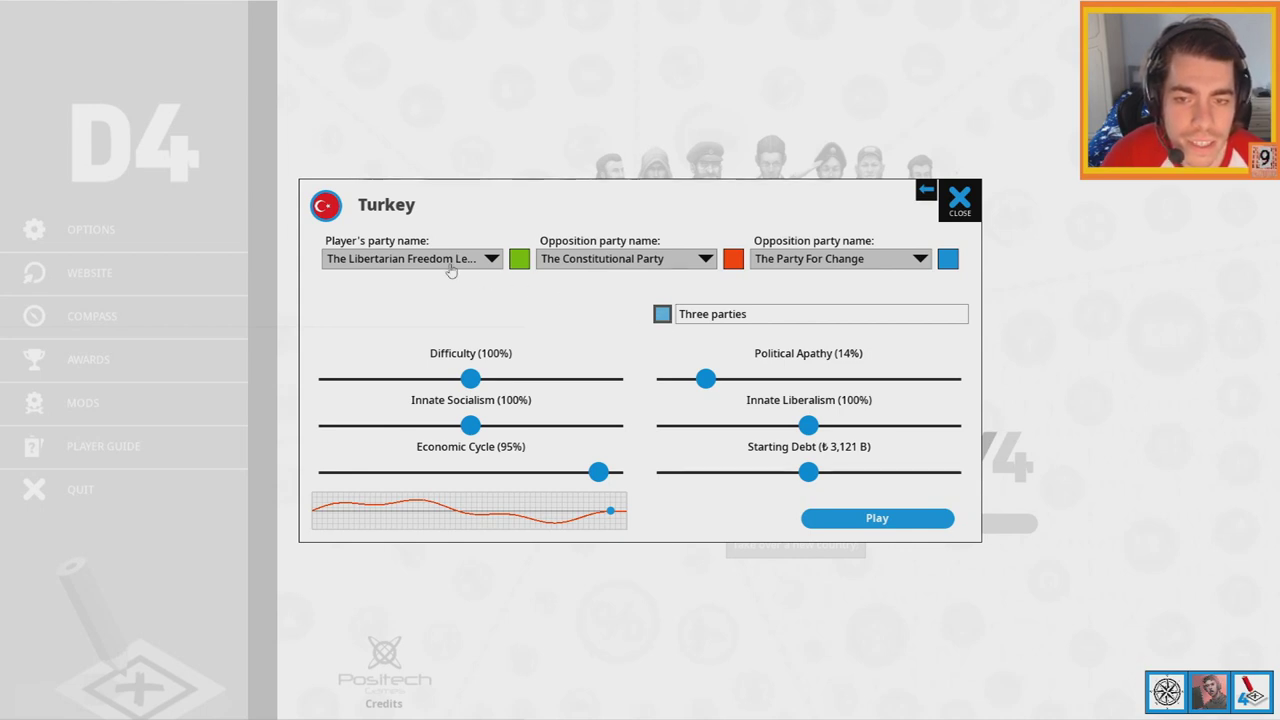
Name your party The Radical Reform Party and give it the colour red
left_click(491, 259)
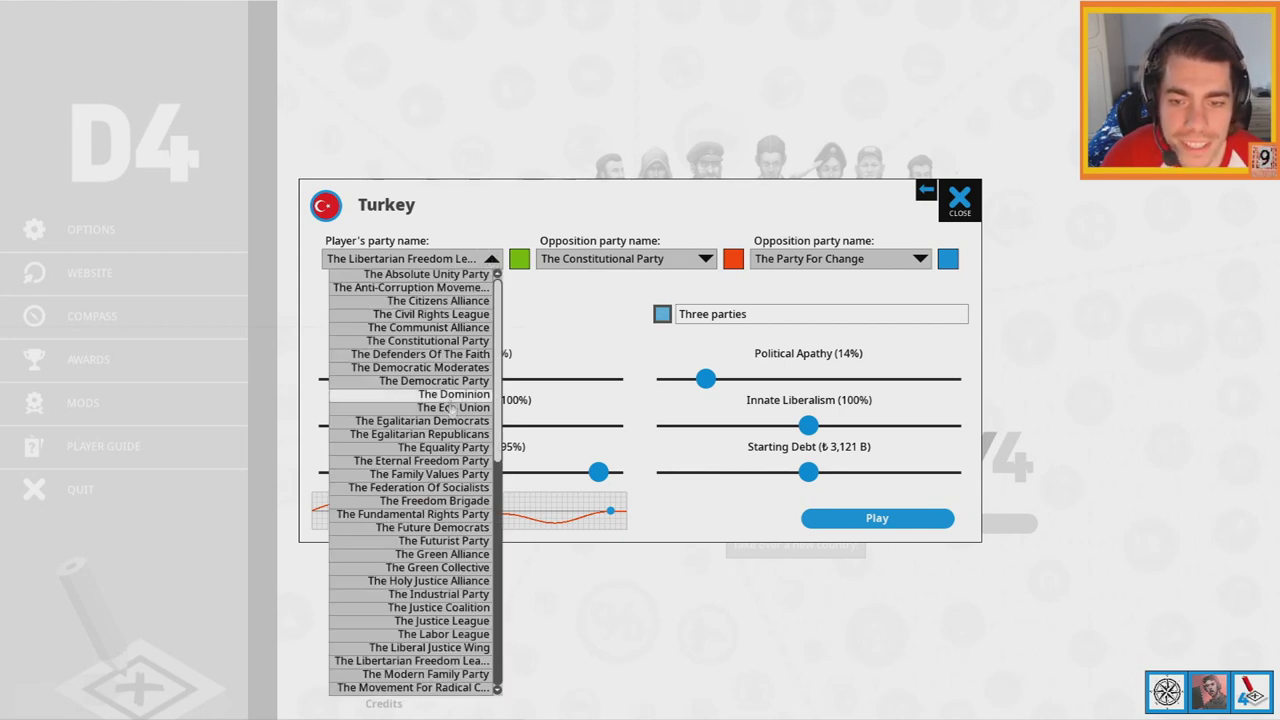
scroll(445, 432, "down", 1)
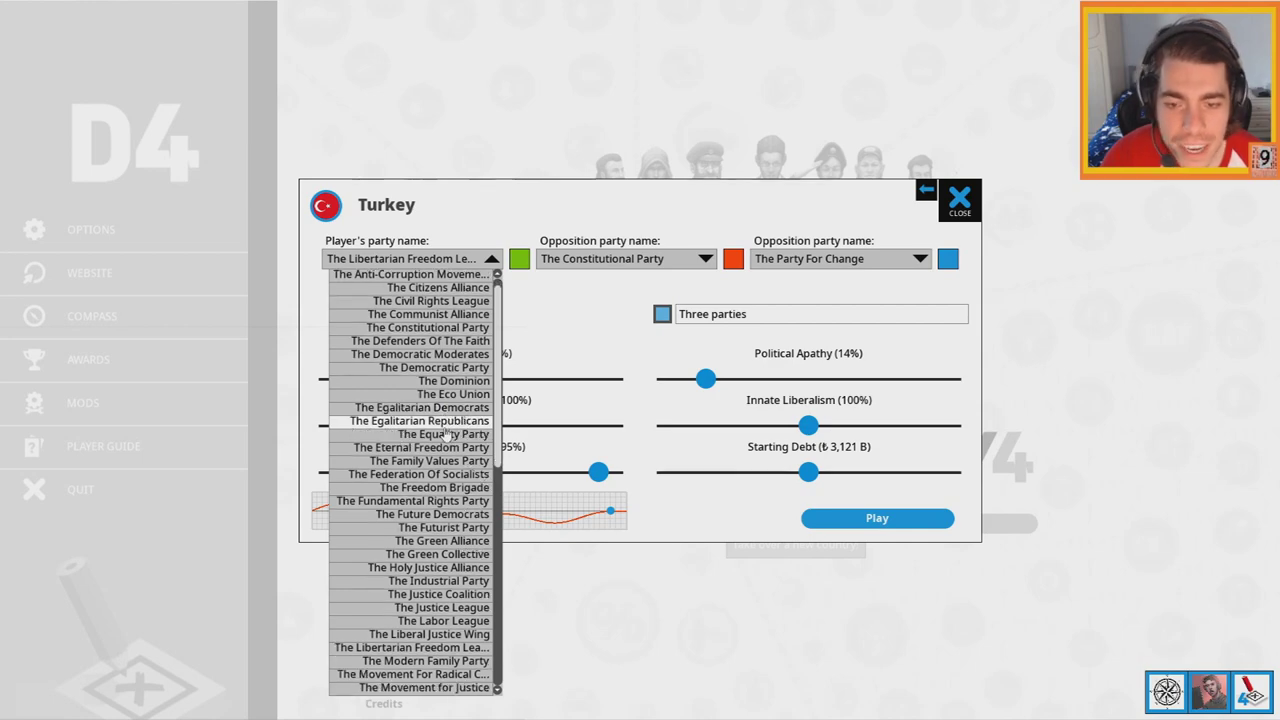
scroll(445, 432, "down", 4)
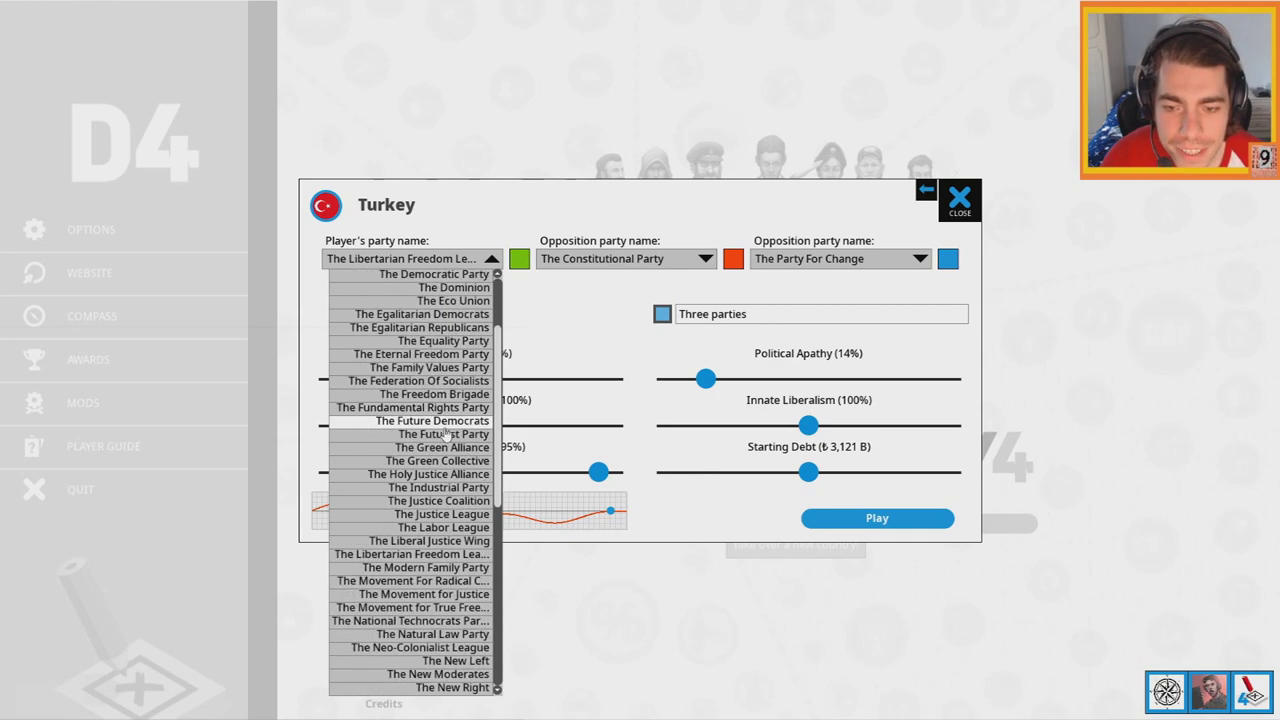
scroll(445, 432, "down", 4)
scroll(445, 432, "down", 4)
scroll(445, 432, "down", 4)
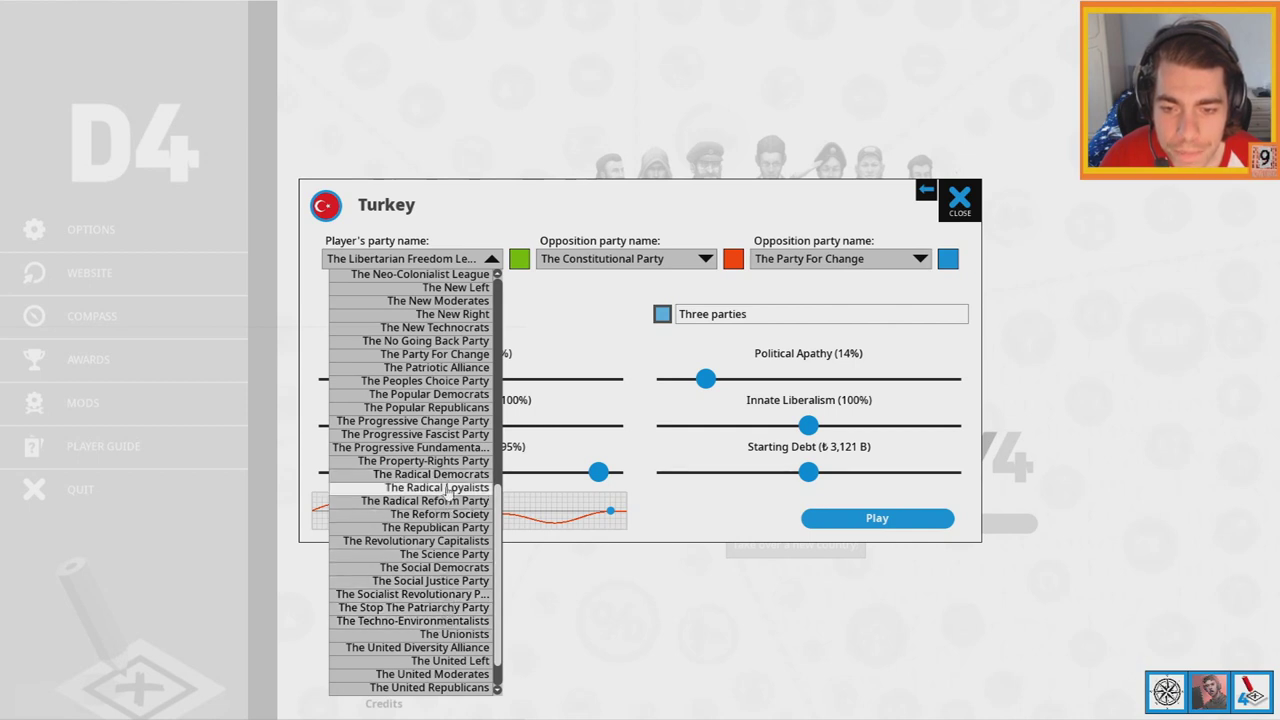
left_click(425, 500)
left_click(519, 260)
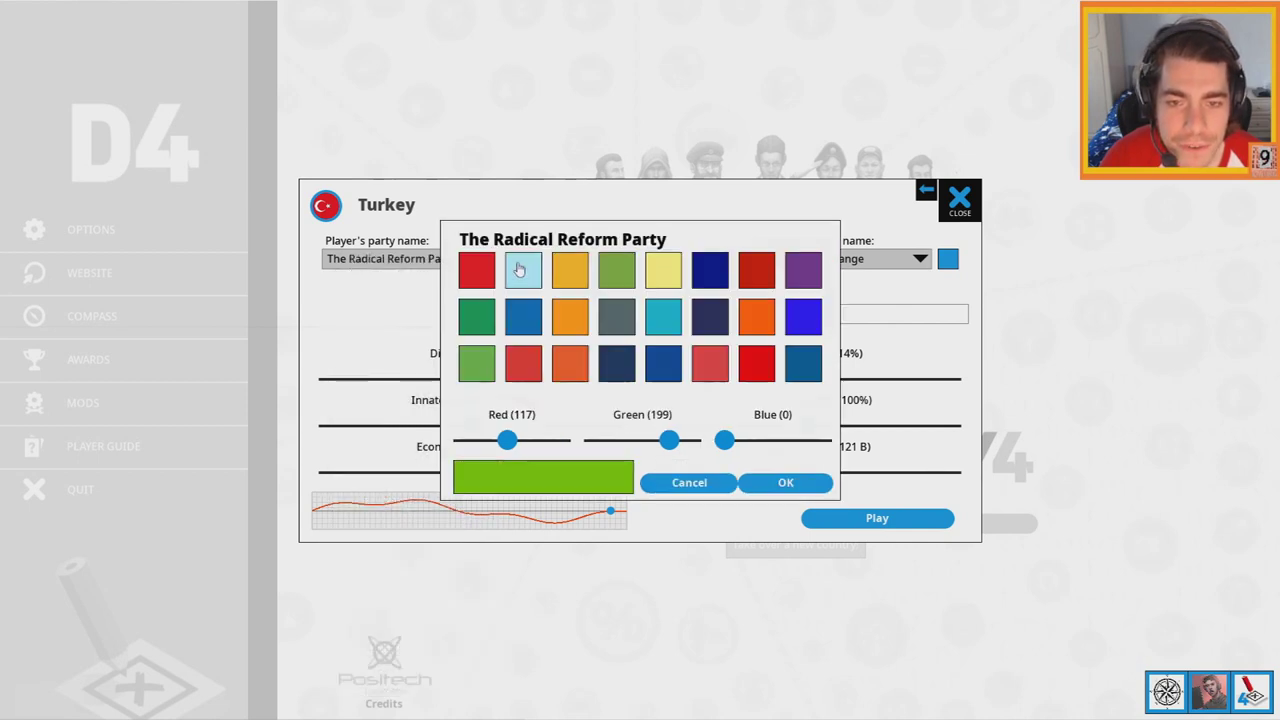
left_click(478, 278)
left_click(786, 486)
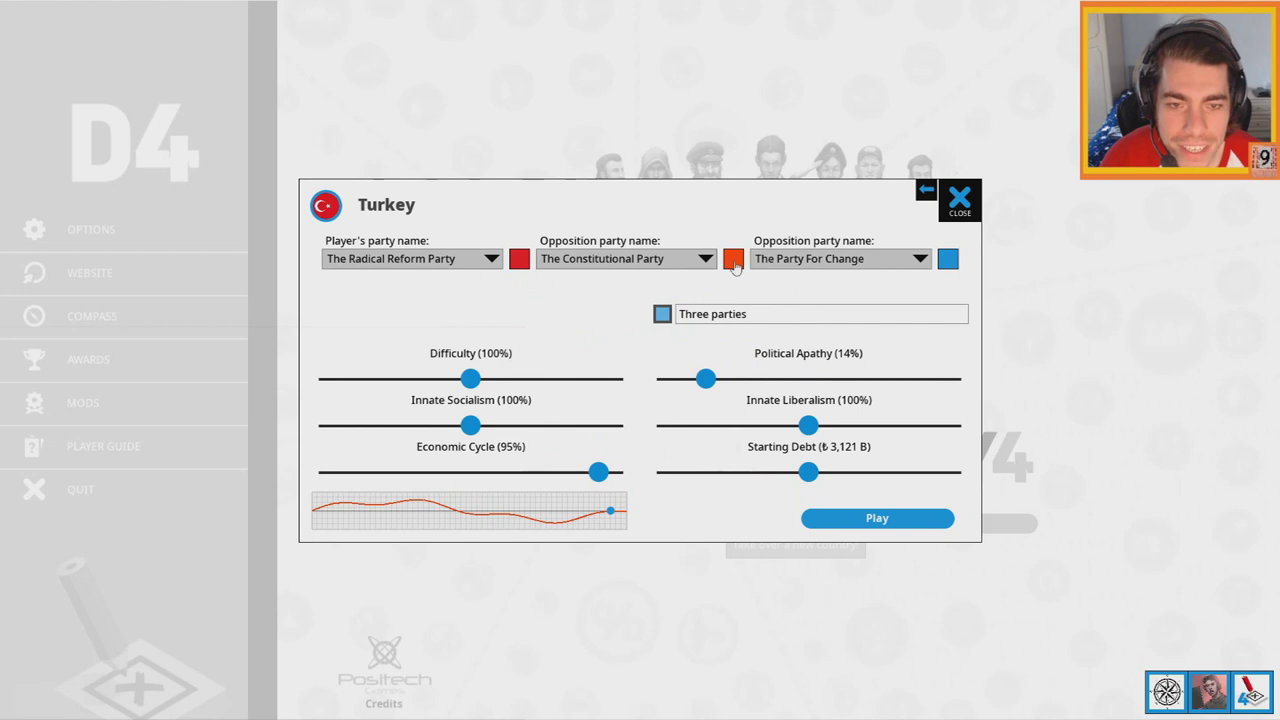
Set opponents The Justice Coalition and a green Natural Law Party, then start
left_click(705, 259)
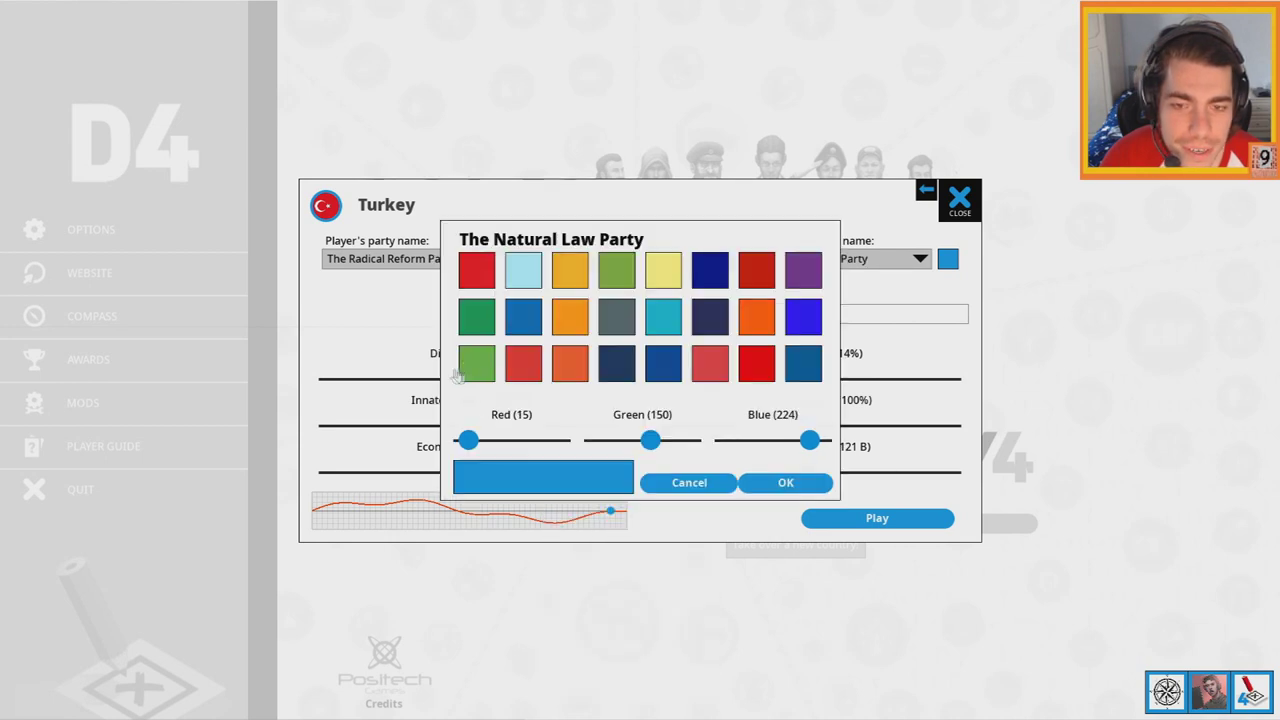
left_click(792, 483)
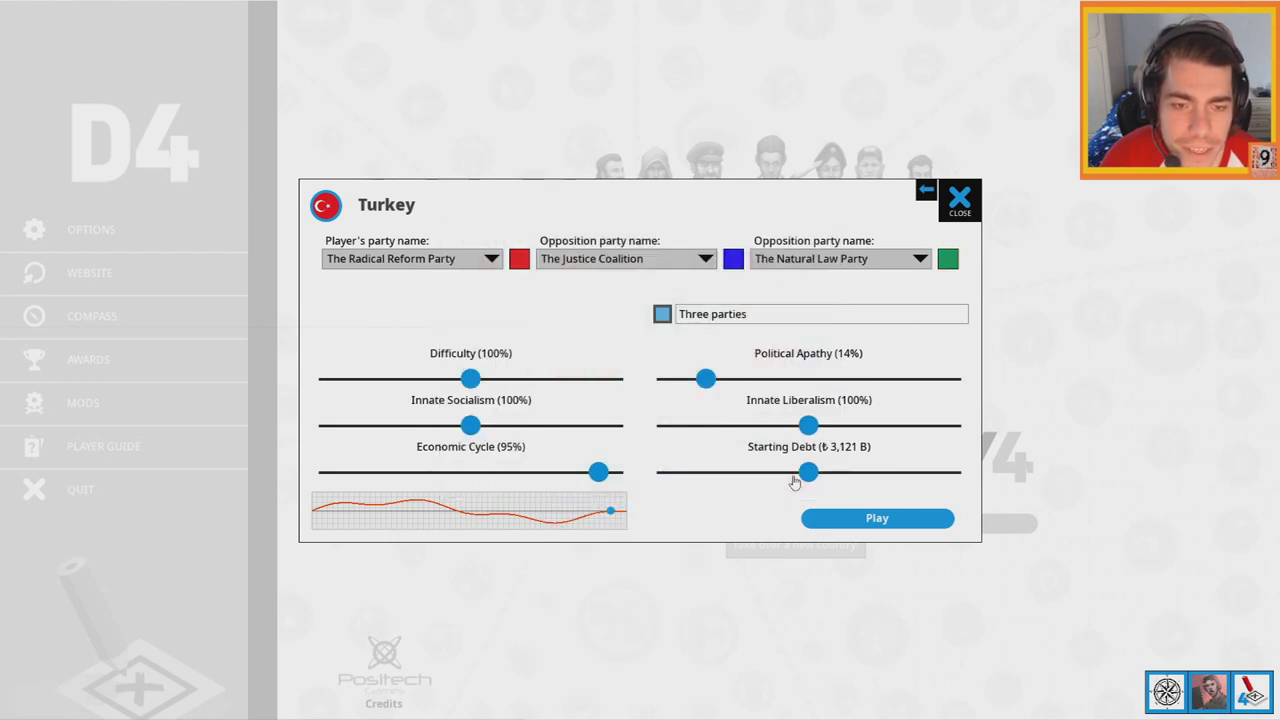
left_click(851, 525)
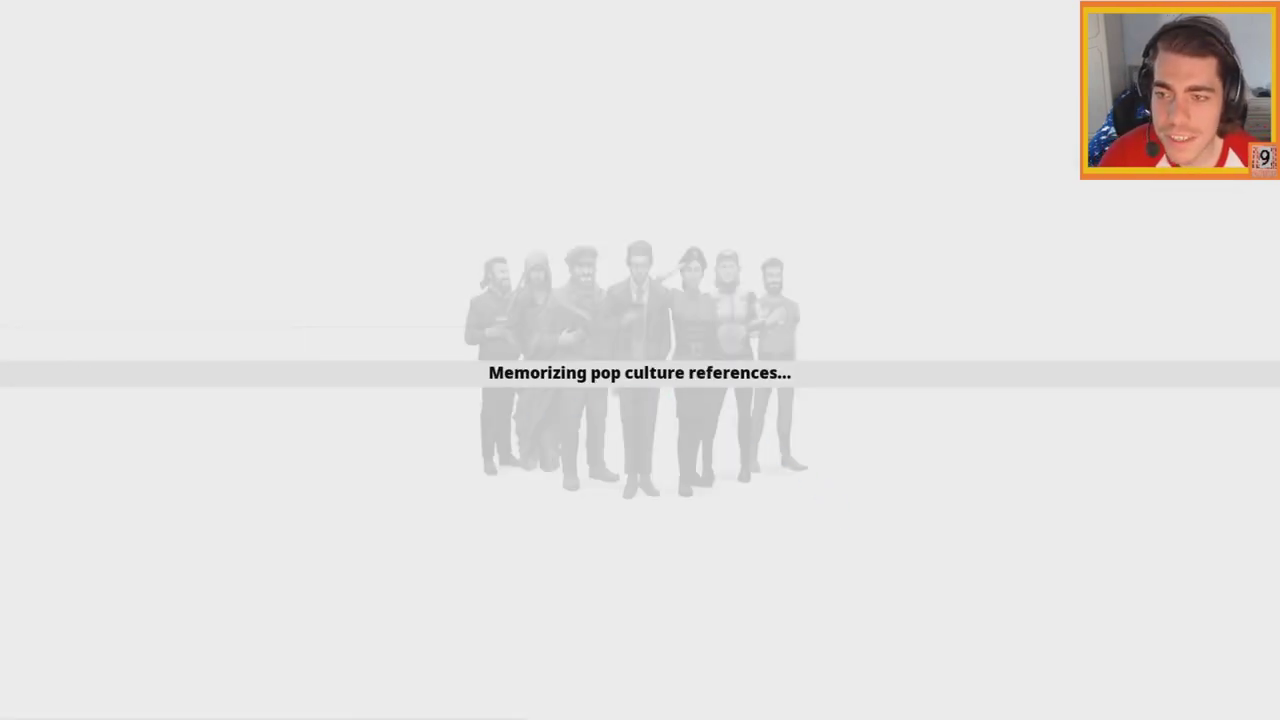
Continue past the loading screen and begin the term of office
left_click(507, 100)
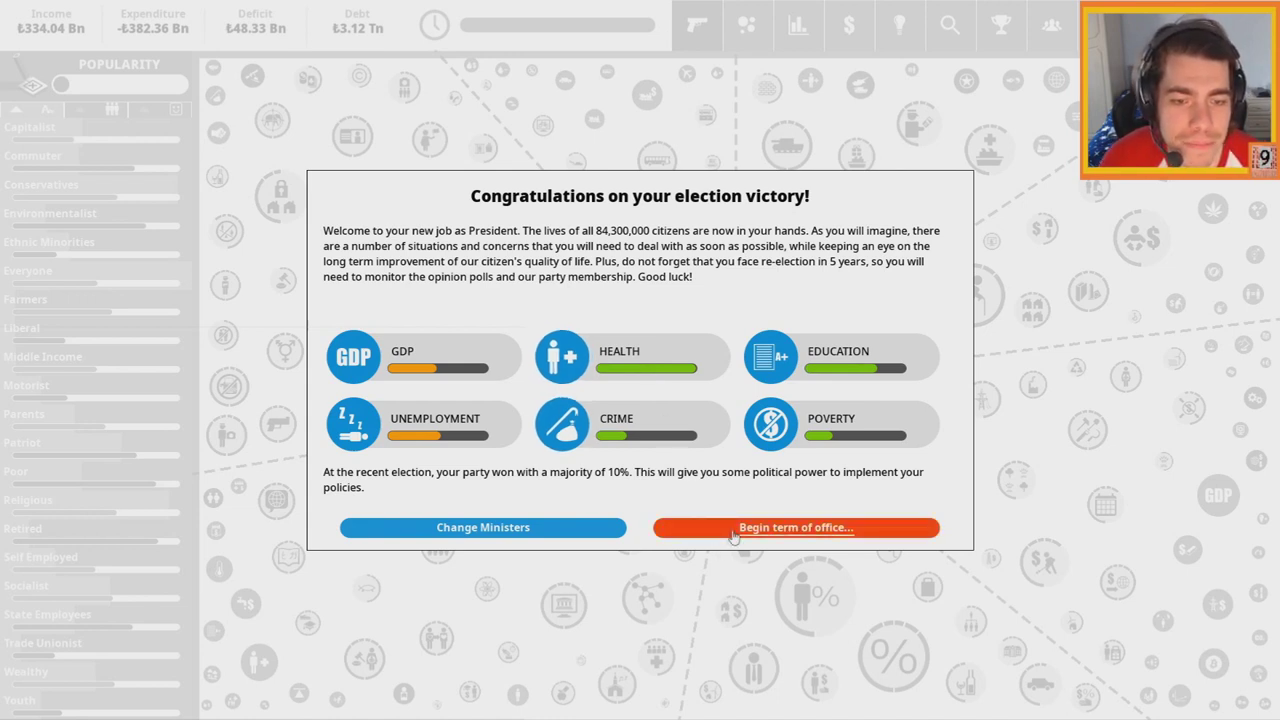
left_click(733, 537)
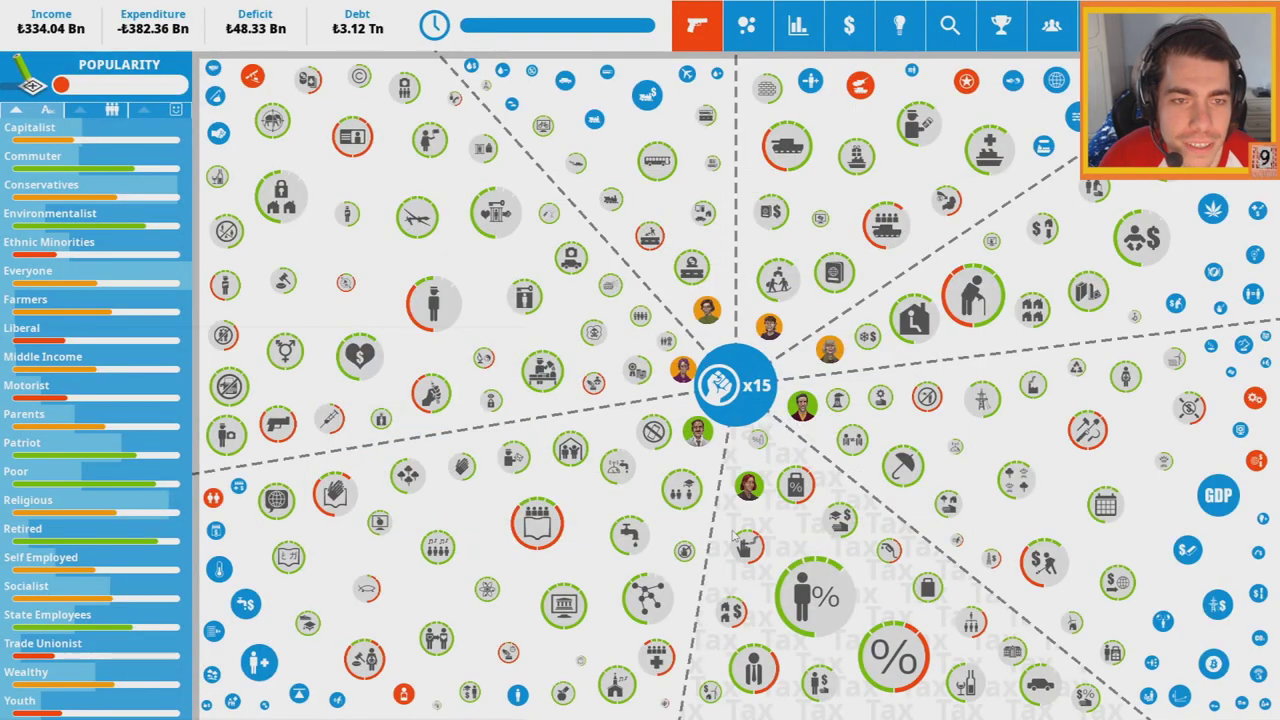
left_click(862, 88)
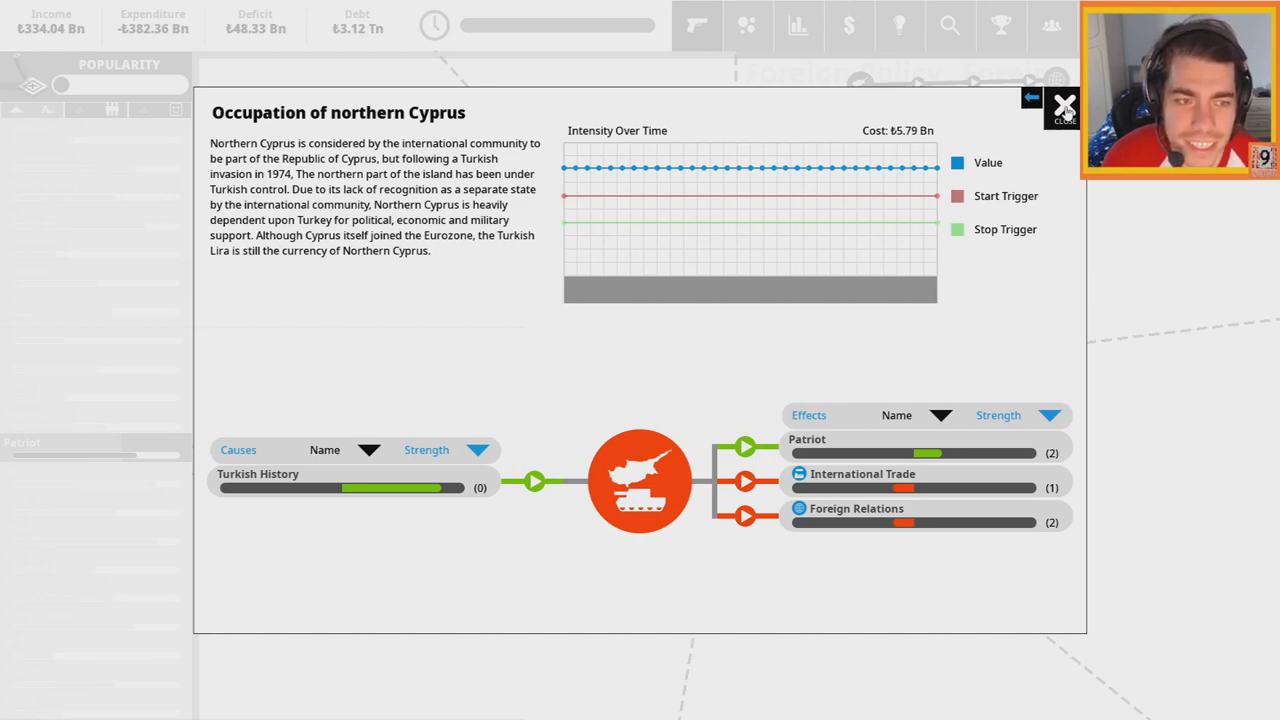
left_click(1065, 108)
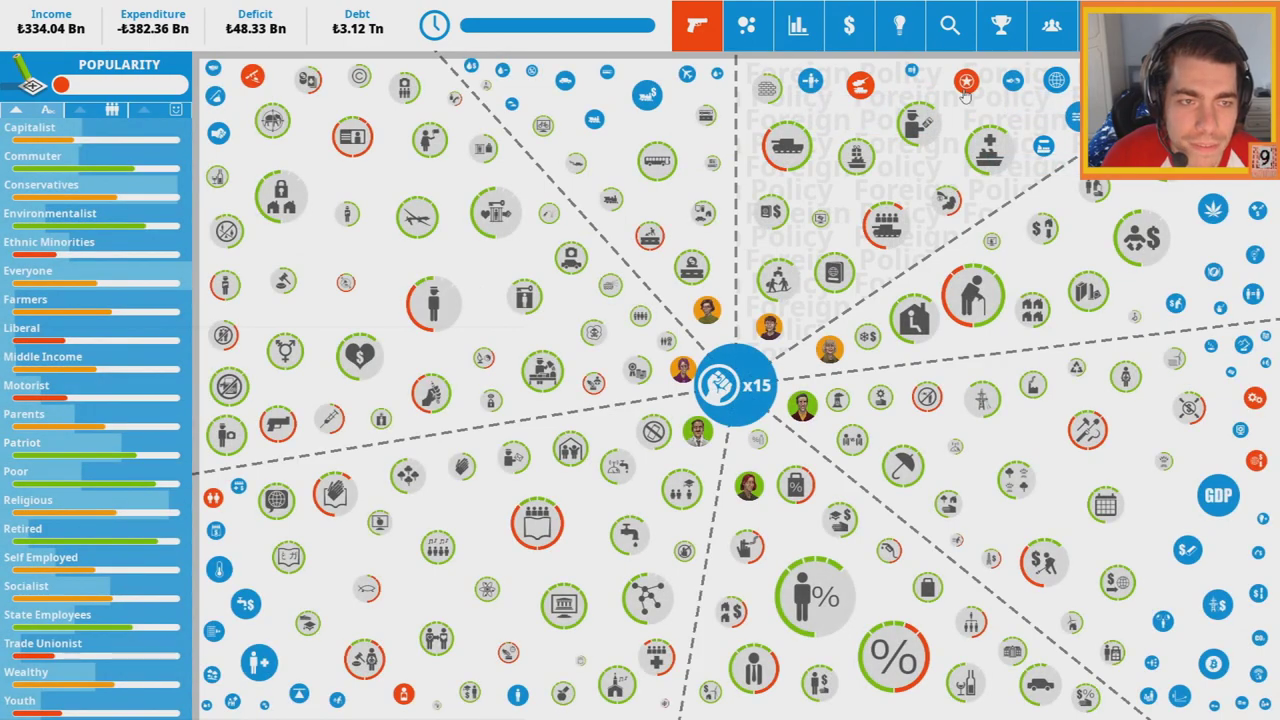
mouse_move(965, 81)
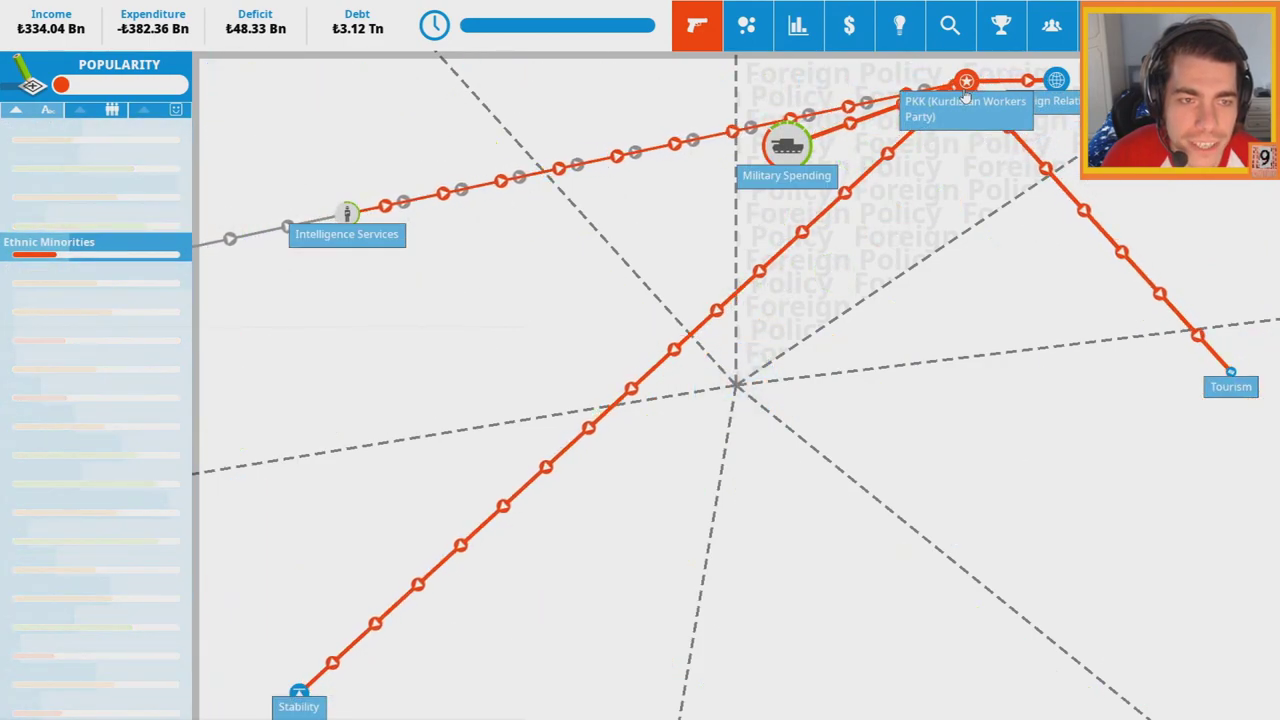
left_click(966, 82)
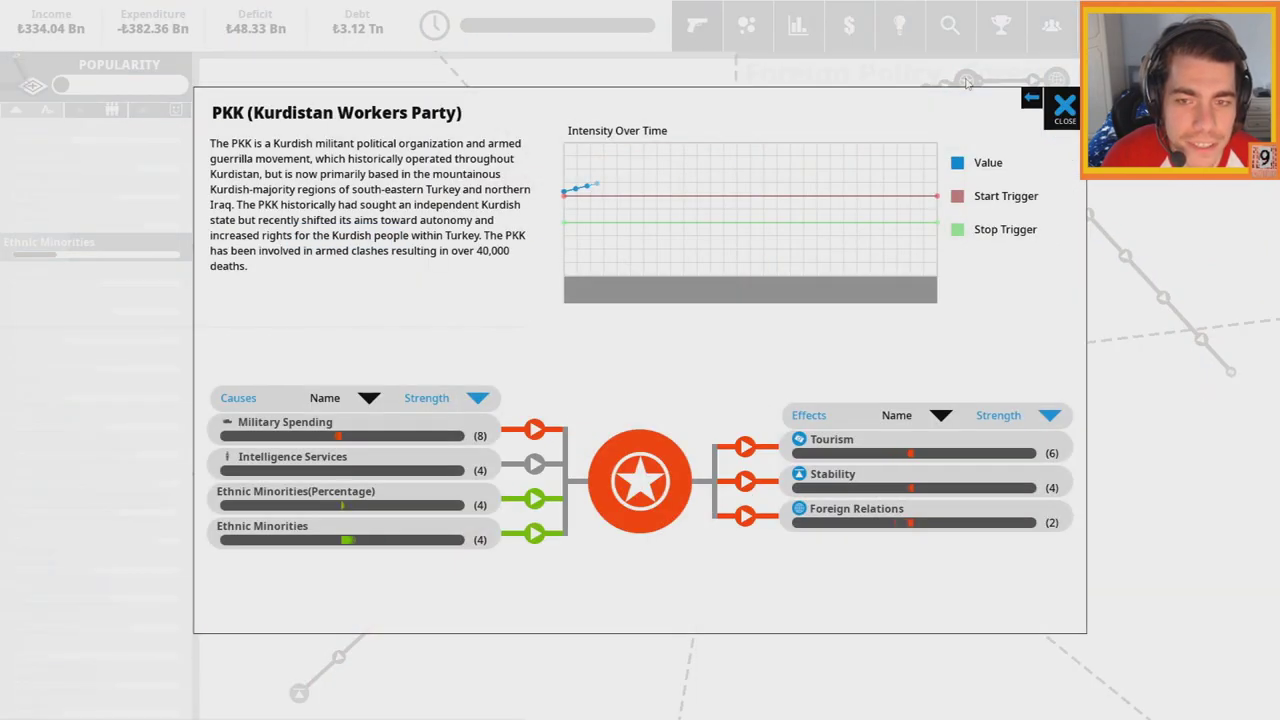
left_click(372, 541)
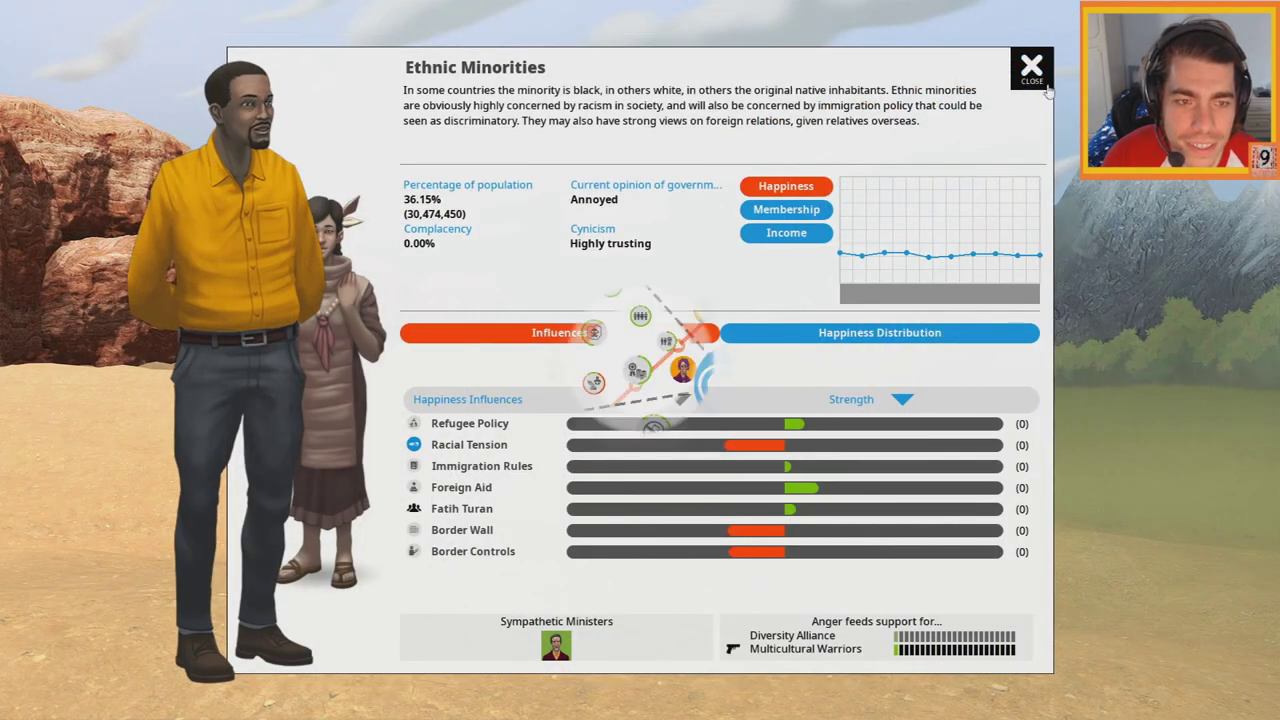
left_click(1031, 67)
left_click(966, 82)
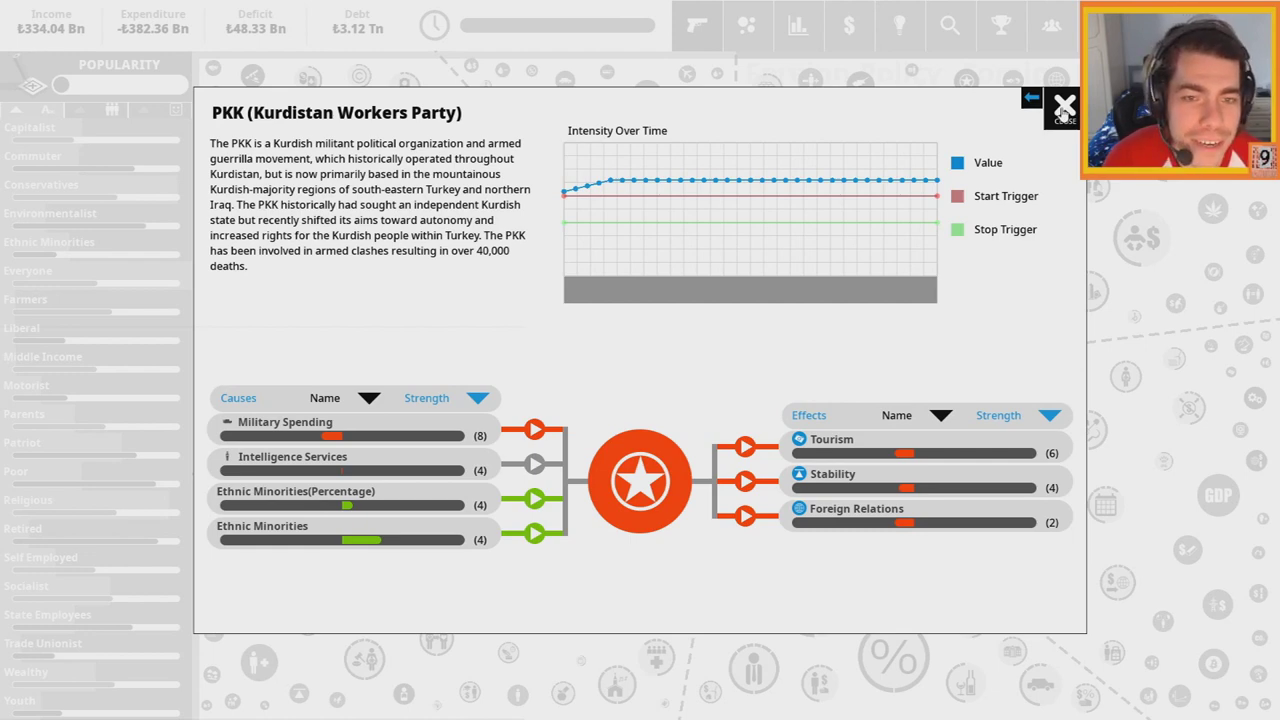
left_click(1064, 108)
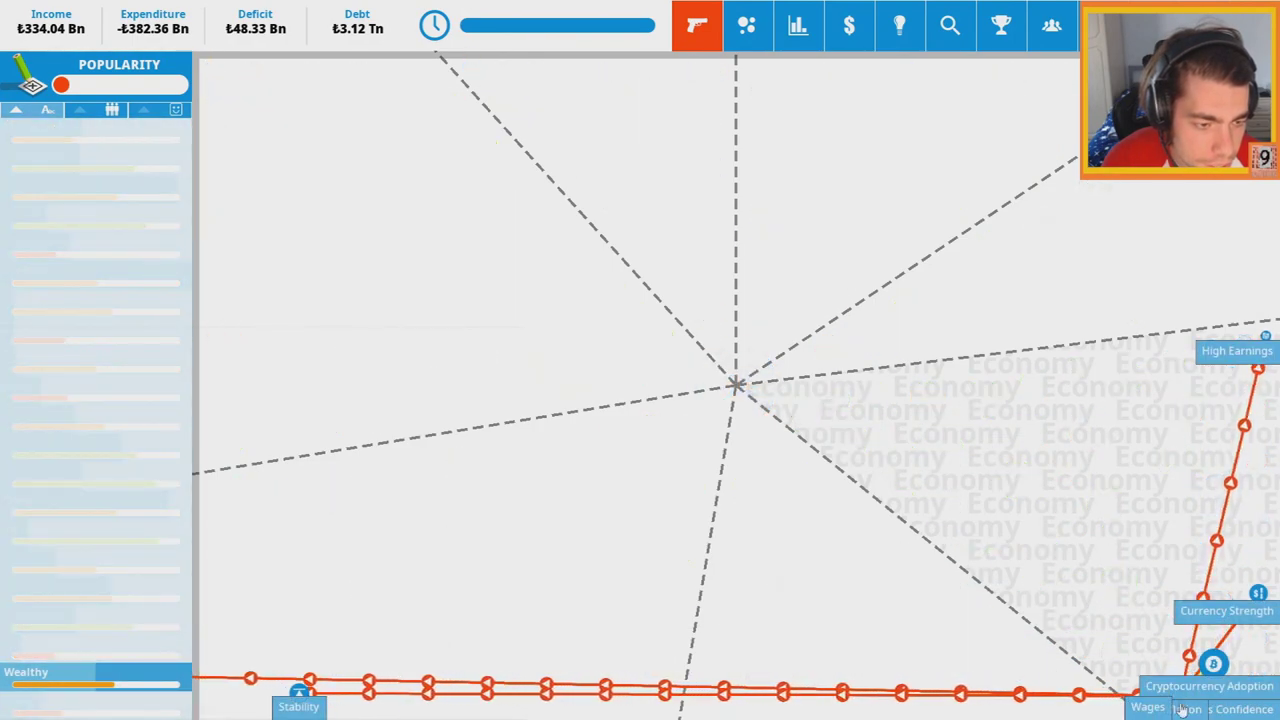
left_click(1183, 709)
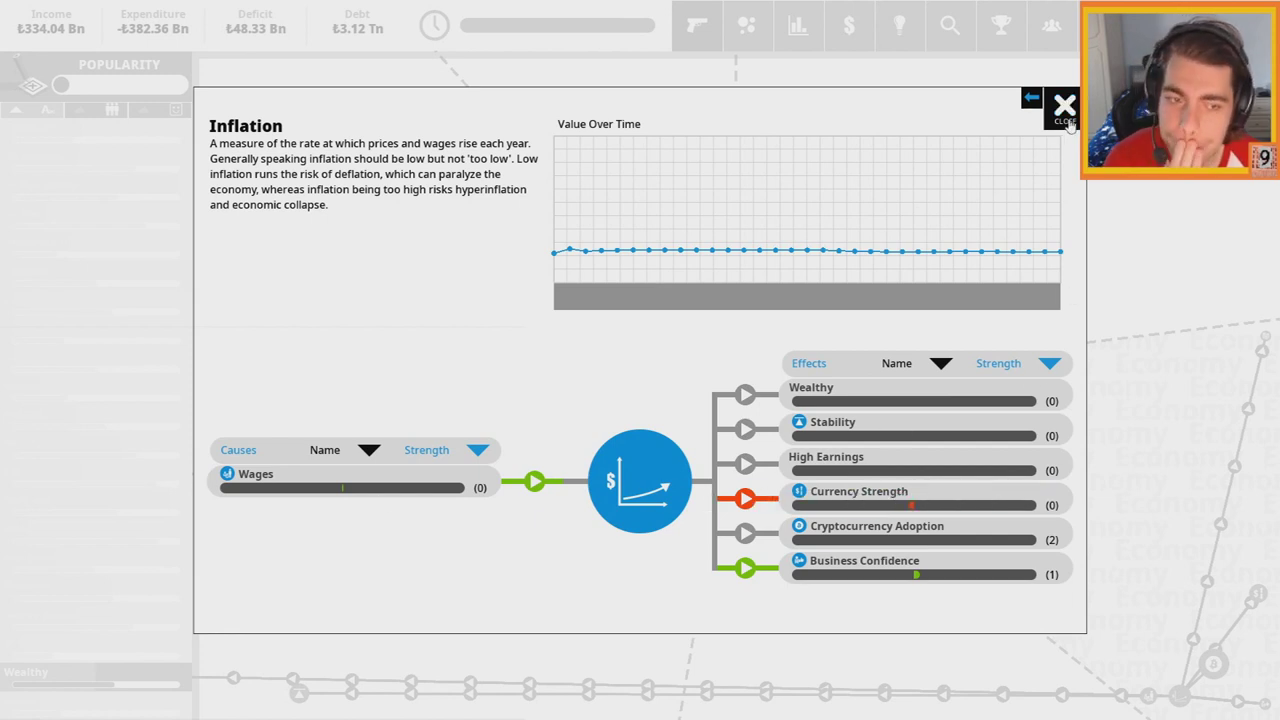
left_click(1065, 105)
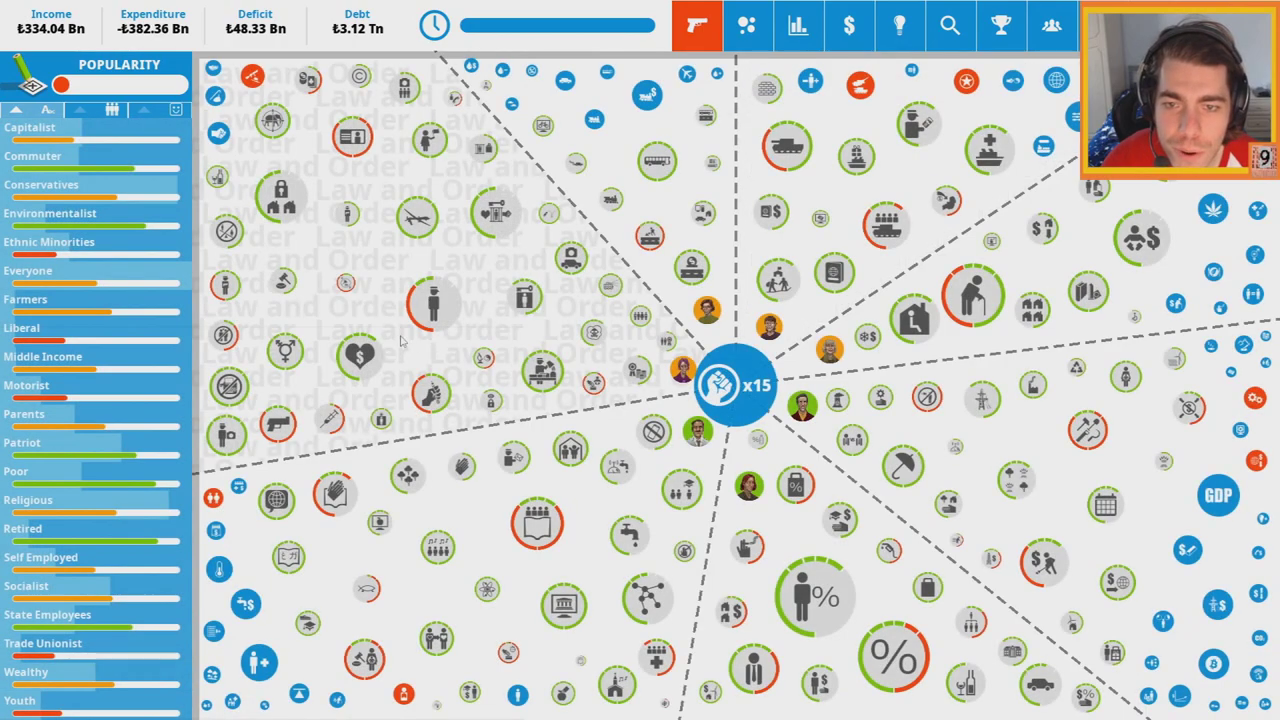
Review the Police Drones, Prisoner Voting, Tear Gas and Police Force policies without changes
left_click(415, 220)
left_click(1031, 100)
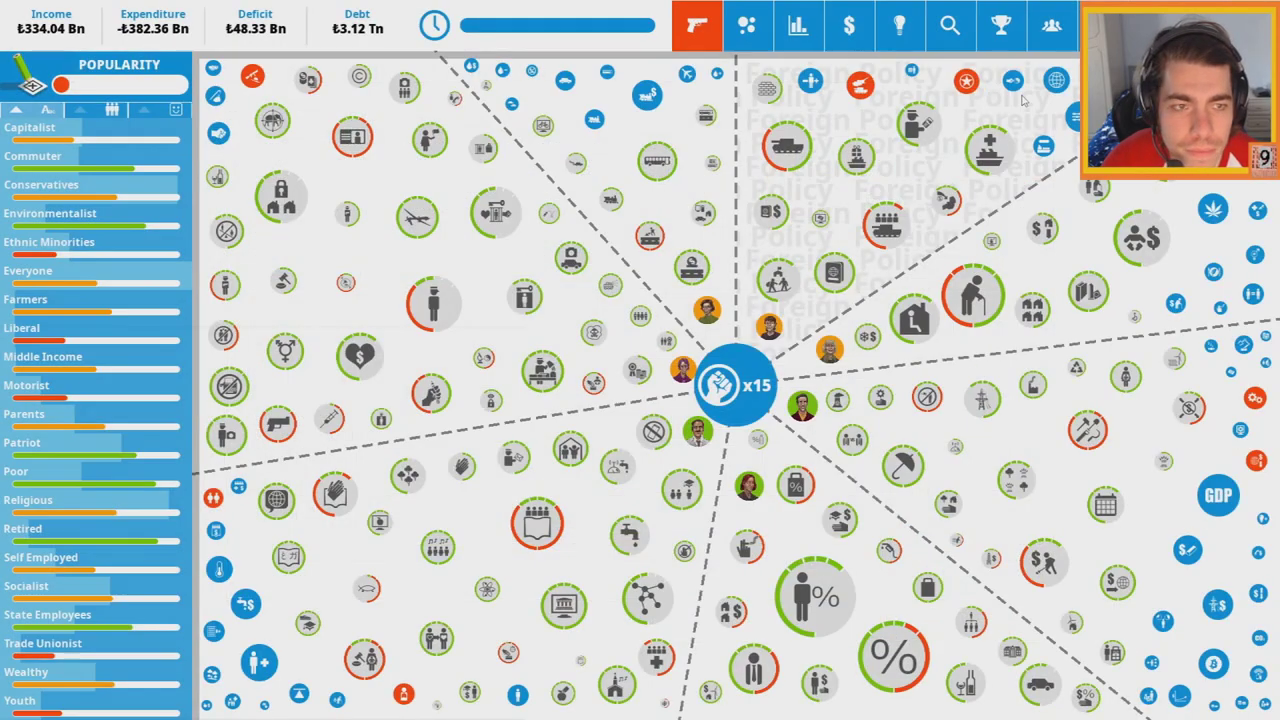
left_click(465, 310)
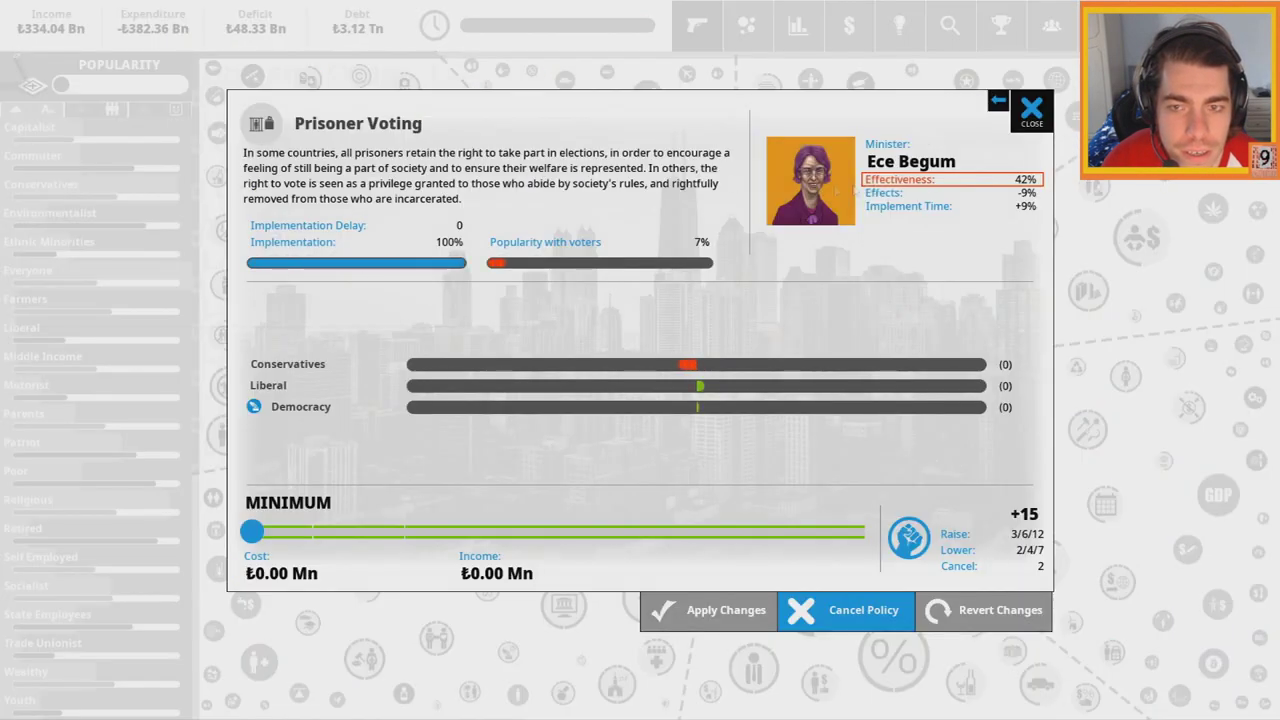
left_click(1033, 108)
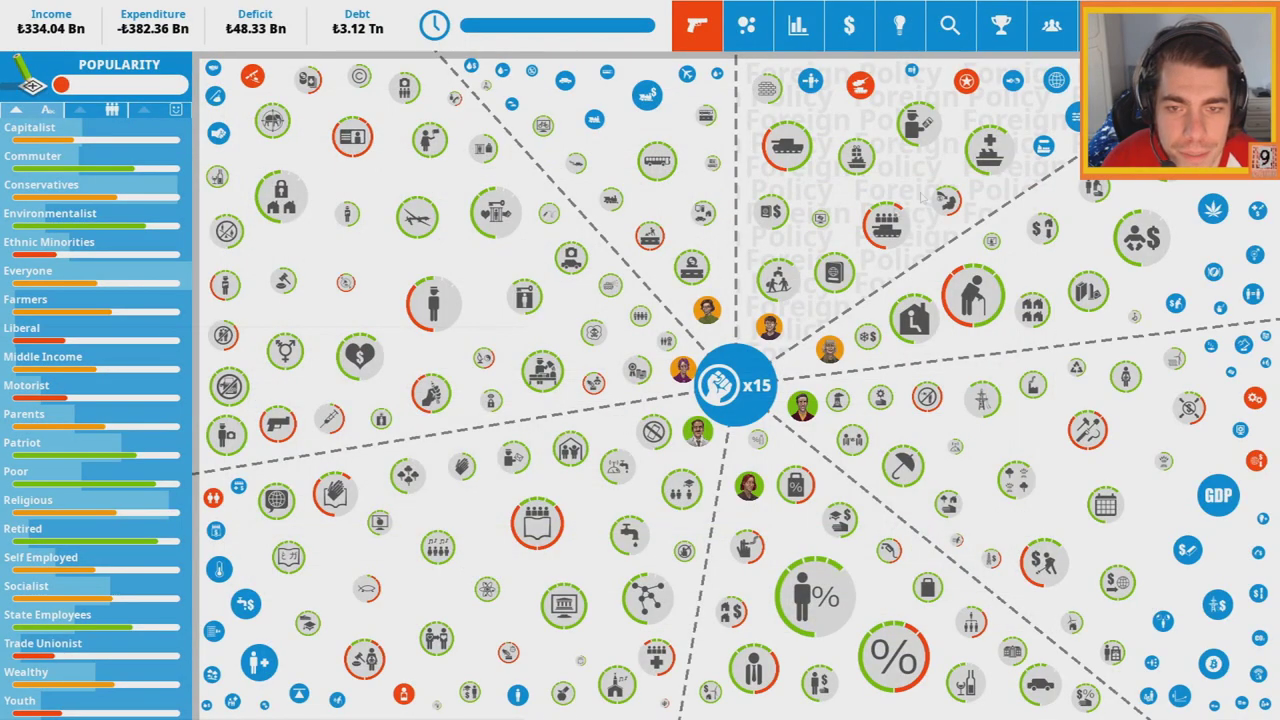
left_click(594, 385)
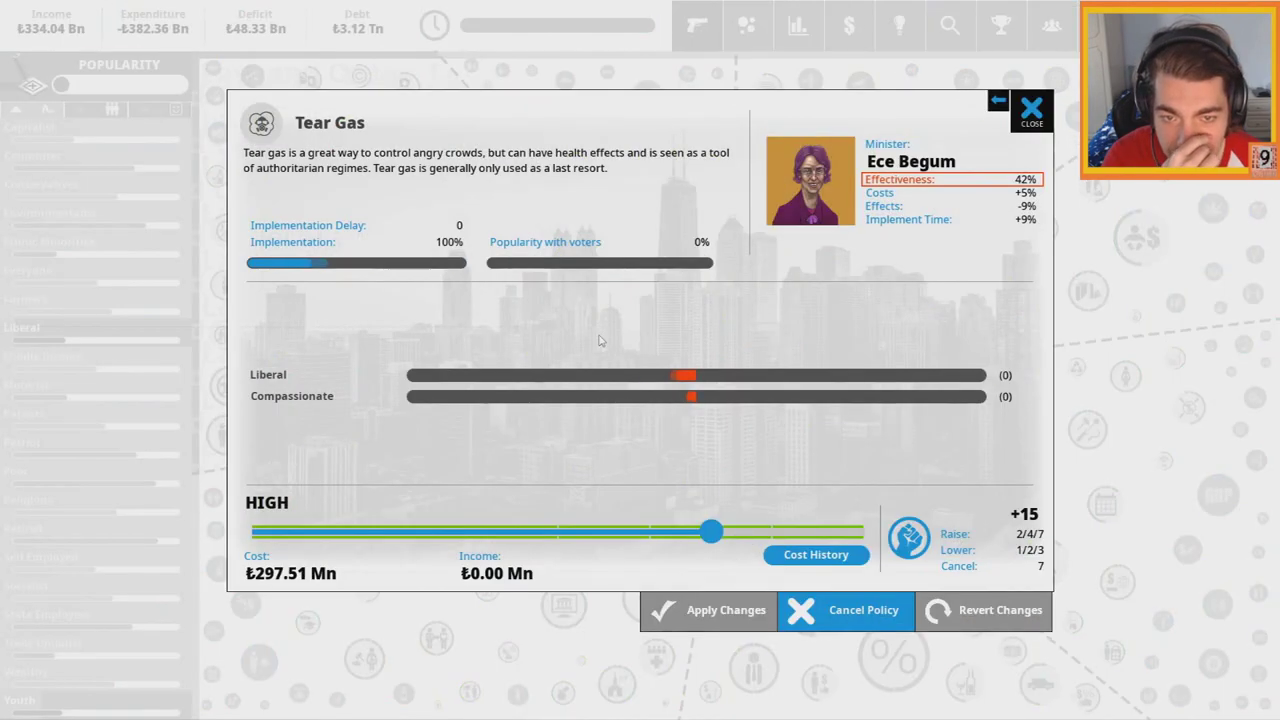
left_click(1031, 108)
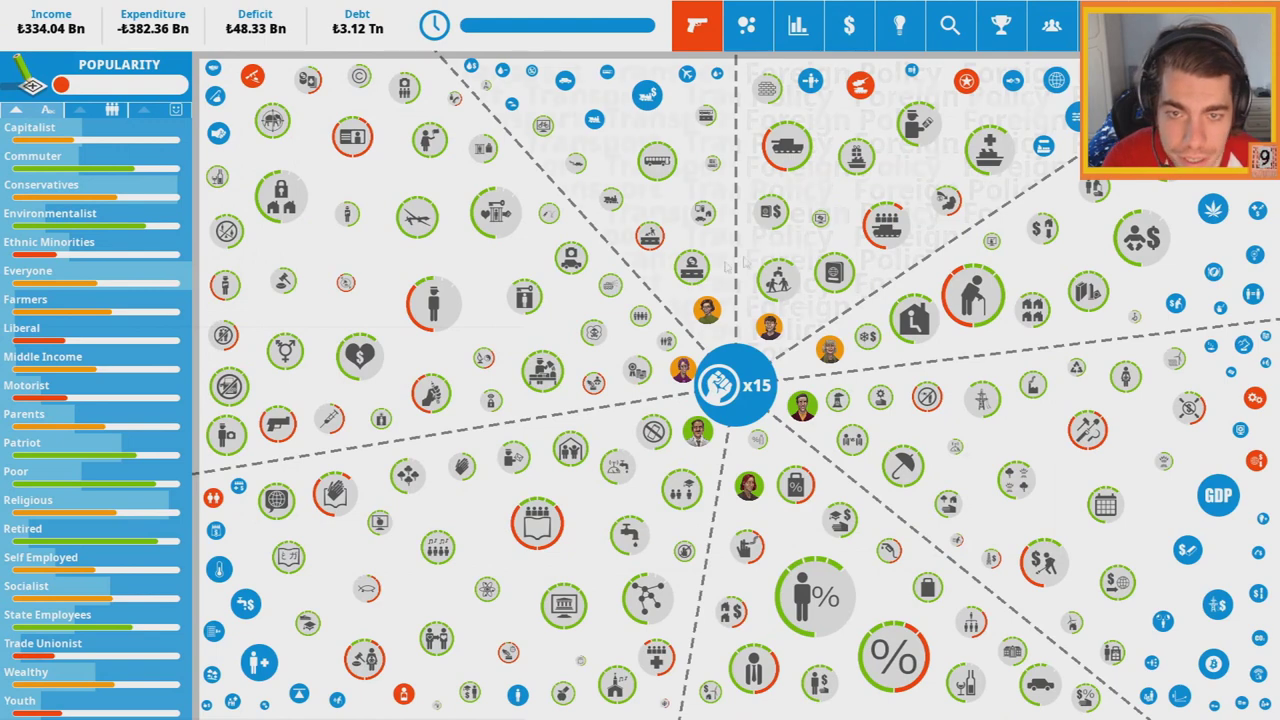
left_click(545, 332)
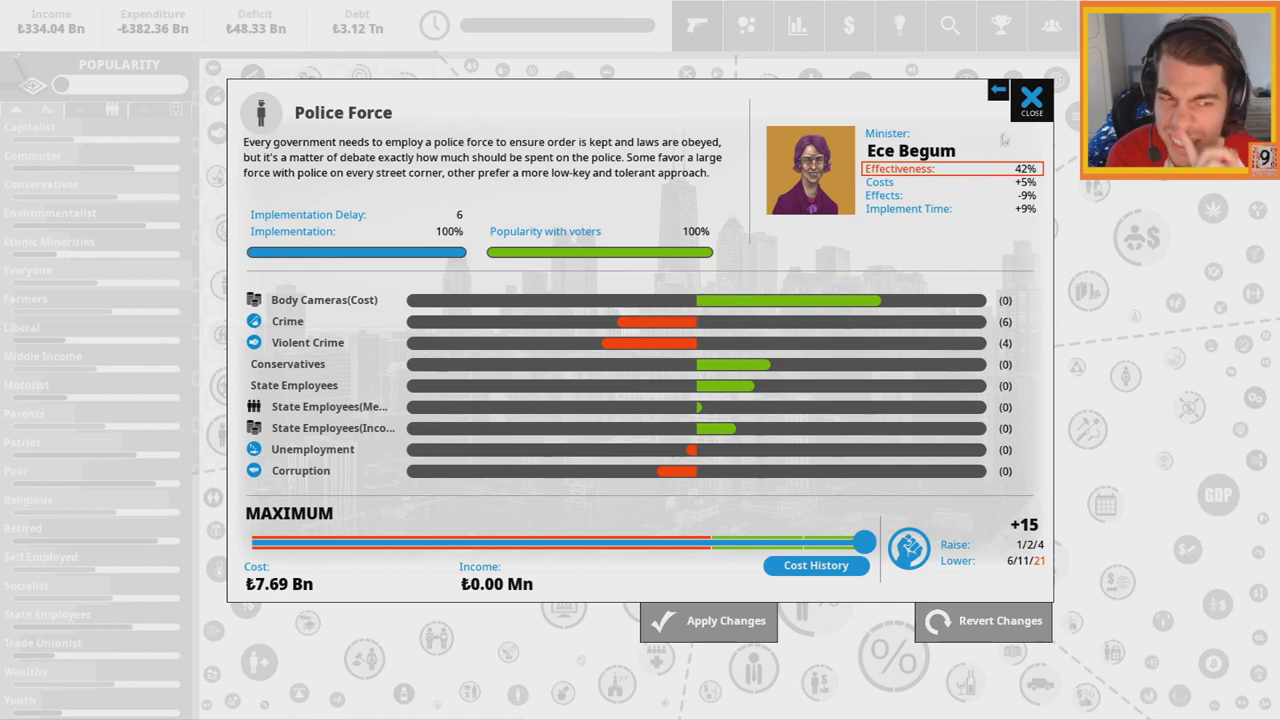
left_click(1031, 97)
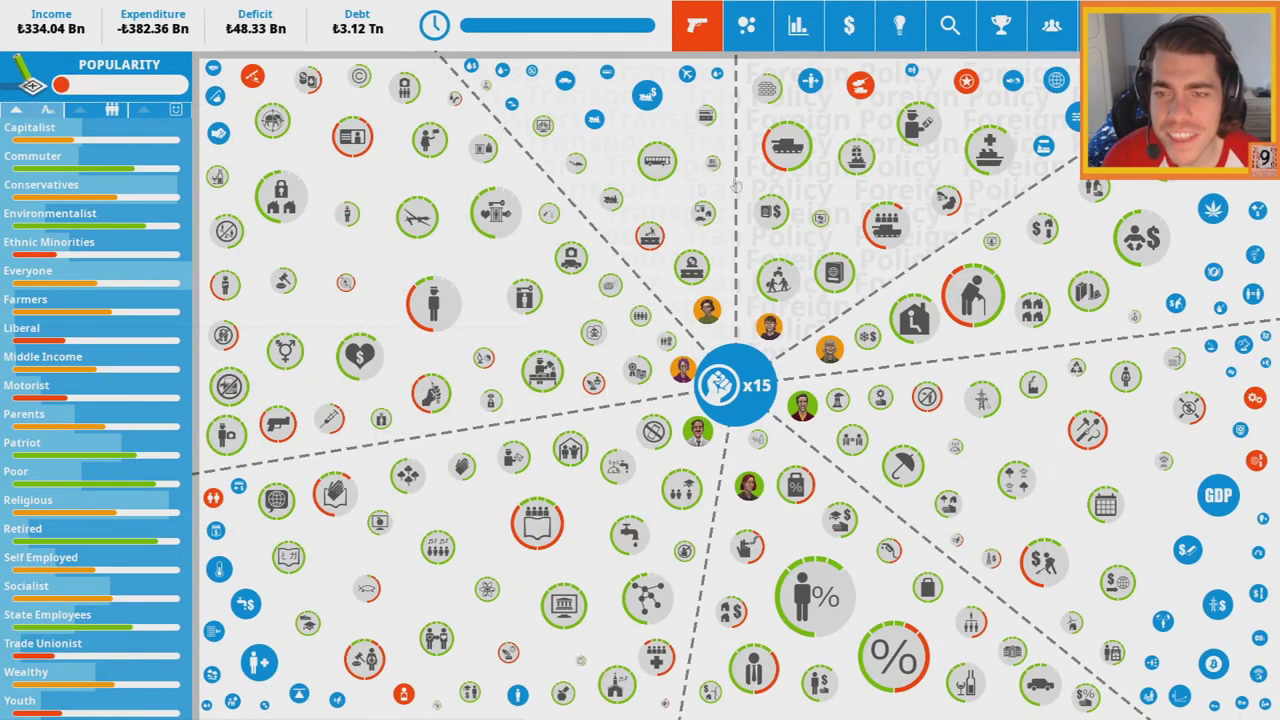
Raise Witness Protection Program, under Organized Crime, to maximum for one political capital
left_click(251, 78)
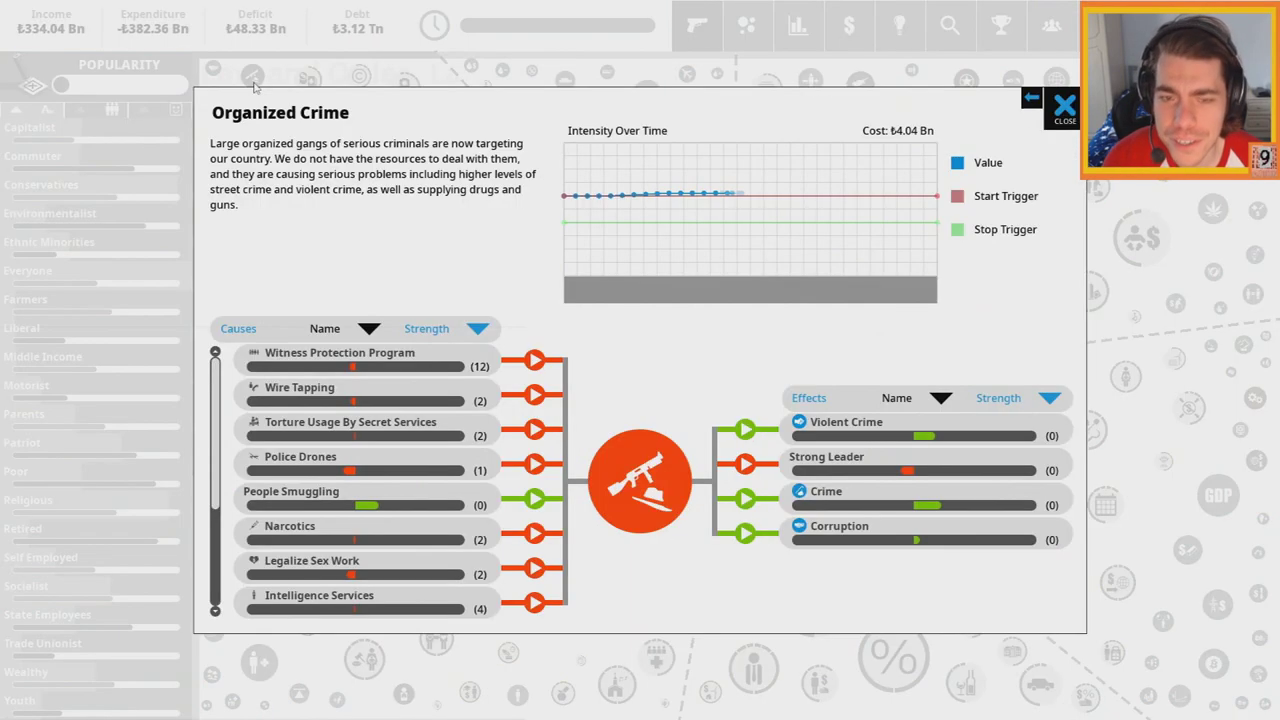
left_click(350, 366)
left_click(862, 530)
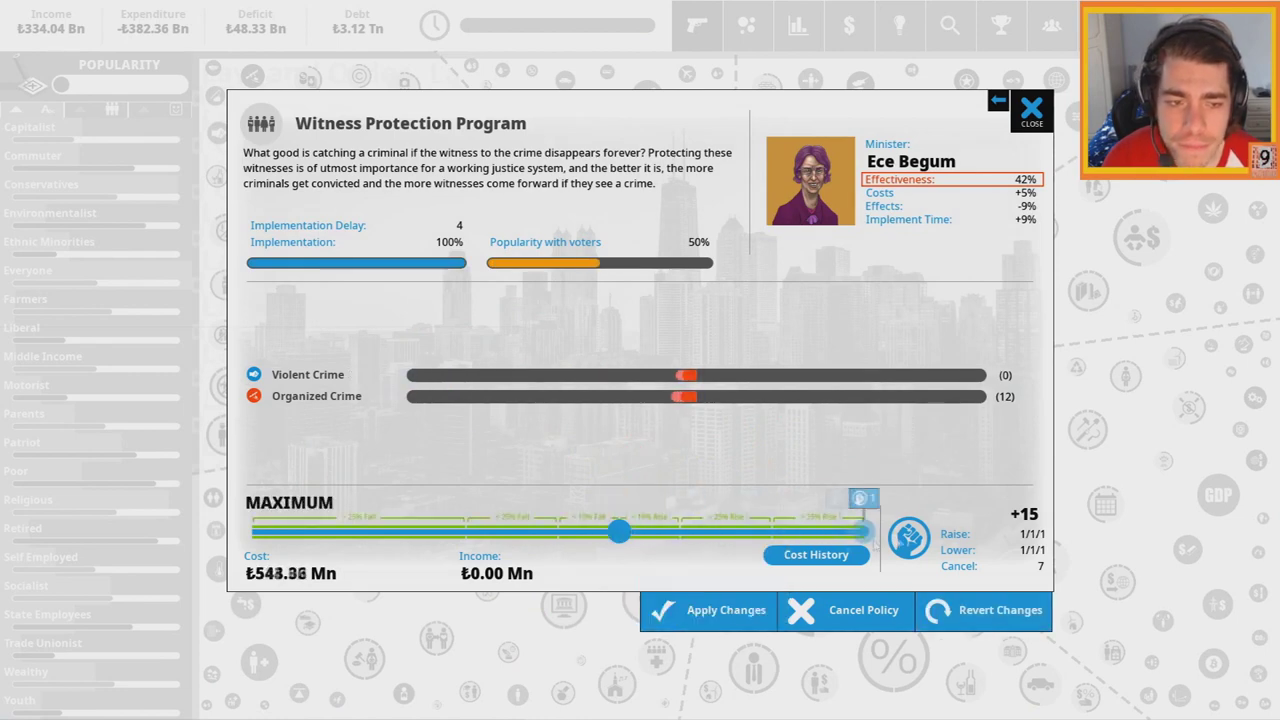
left_click(705, 609)
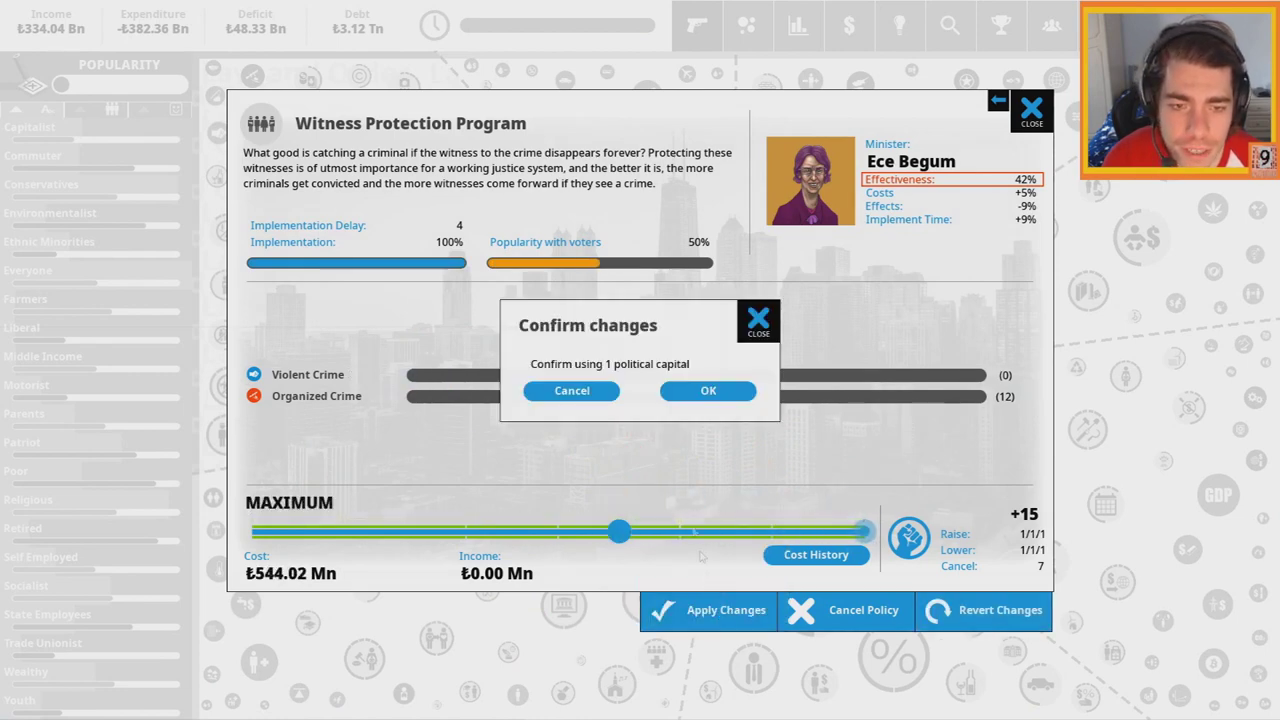
left_click(707, 391)
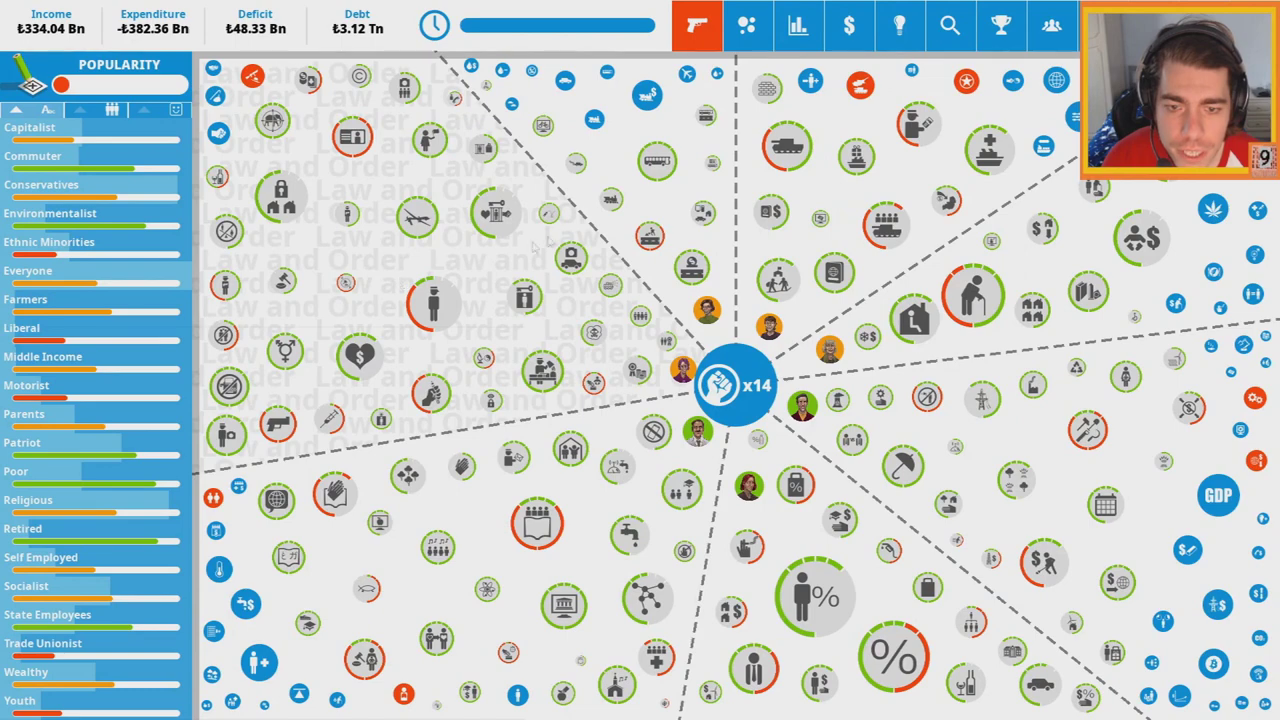
left_click(252, 78)
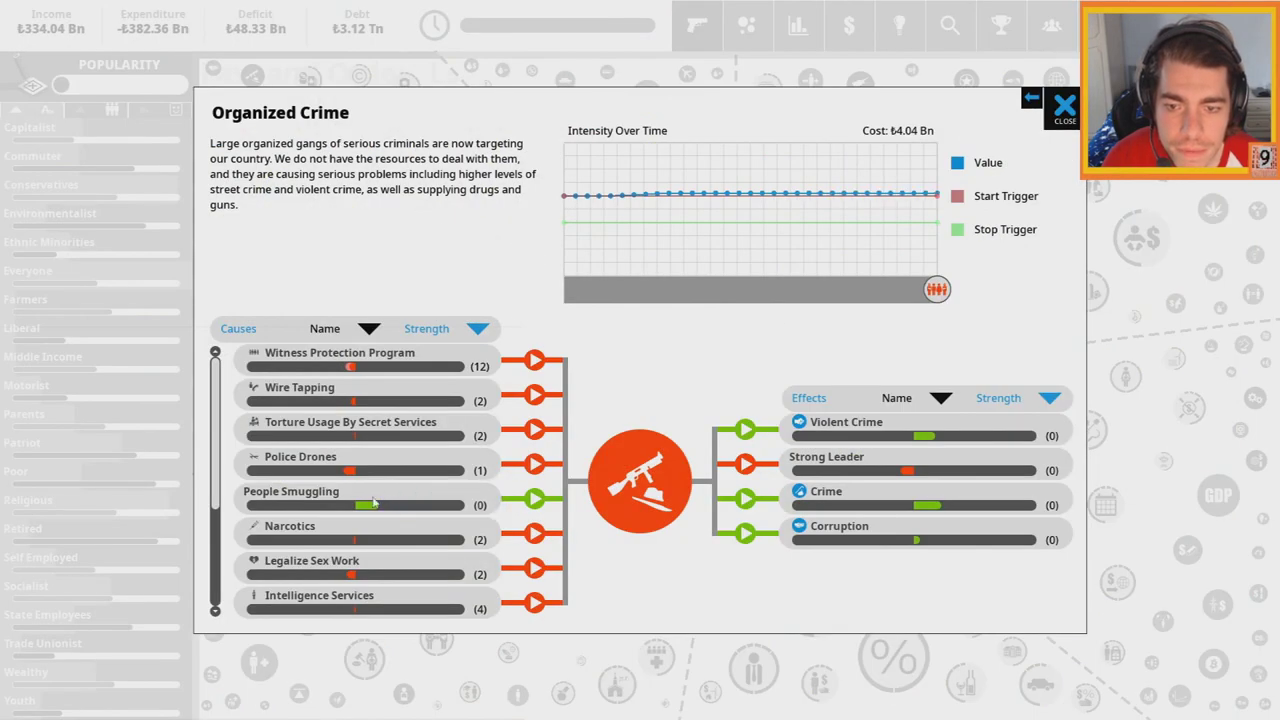
scroll(370, 514, "down", 3)
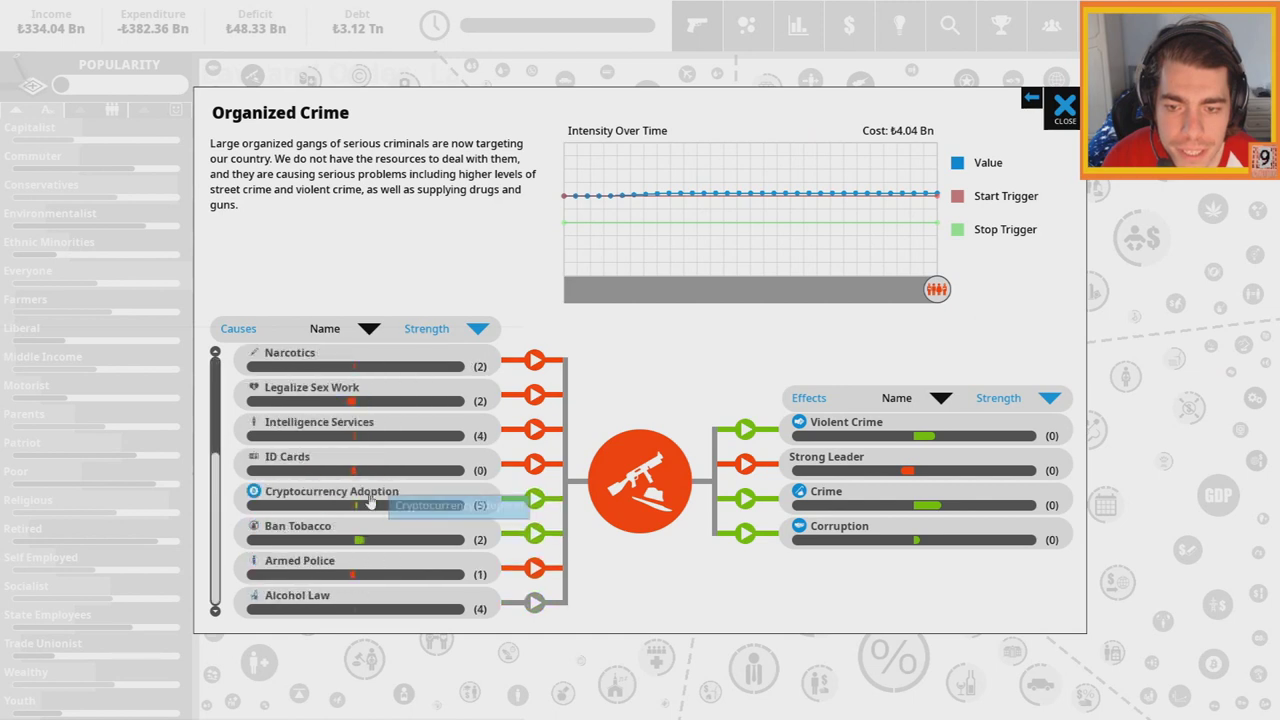
scroll(370, 505, "up", 3)
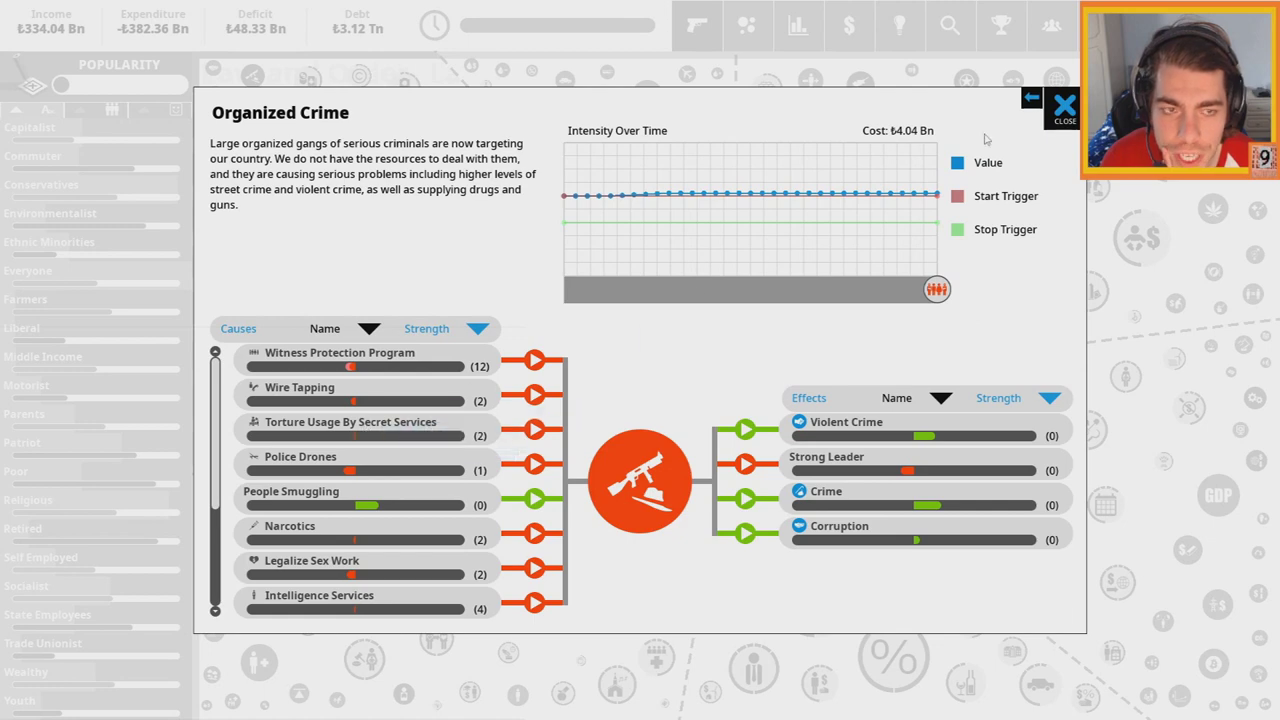
left_click(1064, 105)
left_click(858, 255)
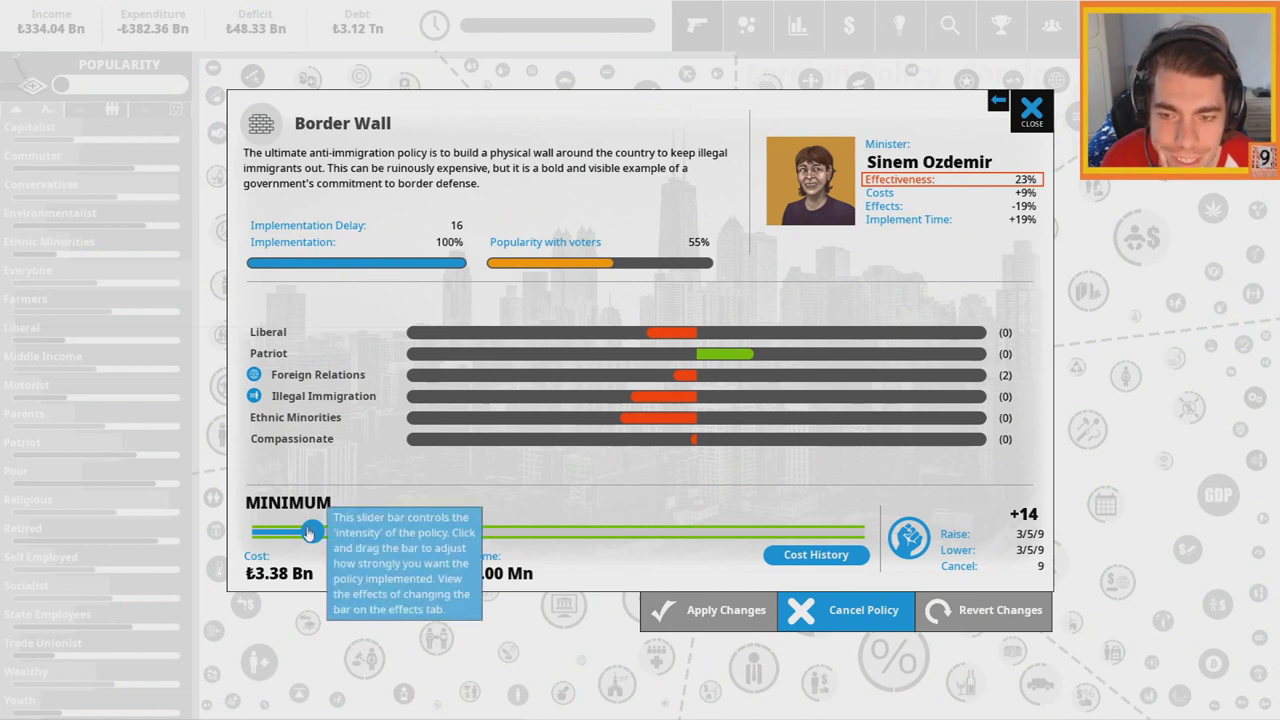
mouse_move(313, 531)
left_mouse_down()
mouse_move(617, 534)
mouse_move(495, 518)
mouse_move(865, 531)
left_mouse_up()
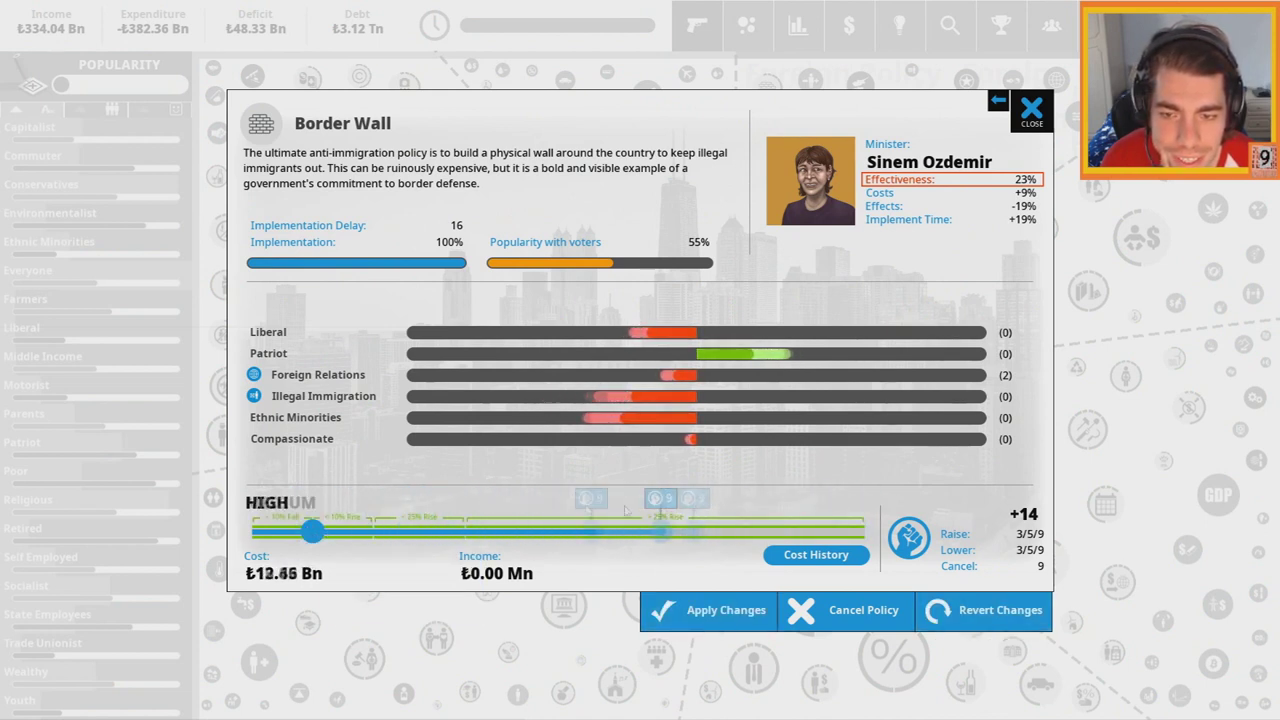
left_click(980, 610)
left_click(254, 396)
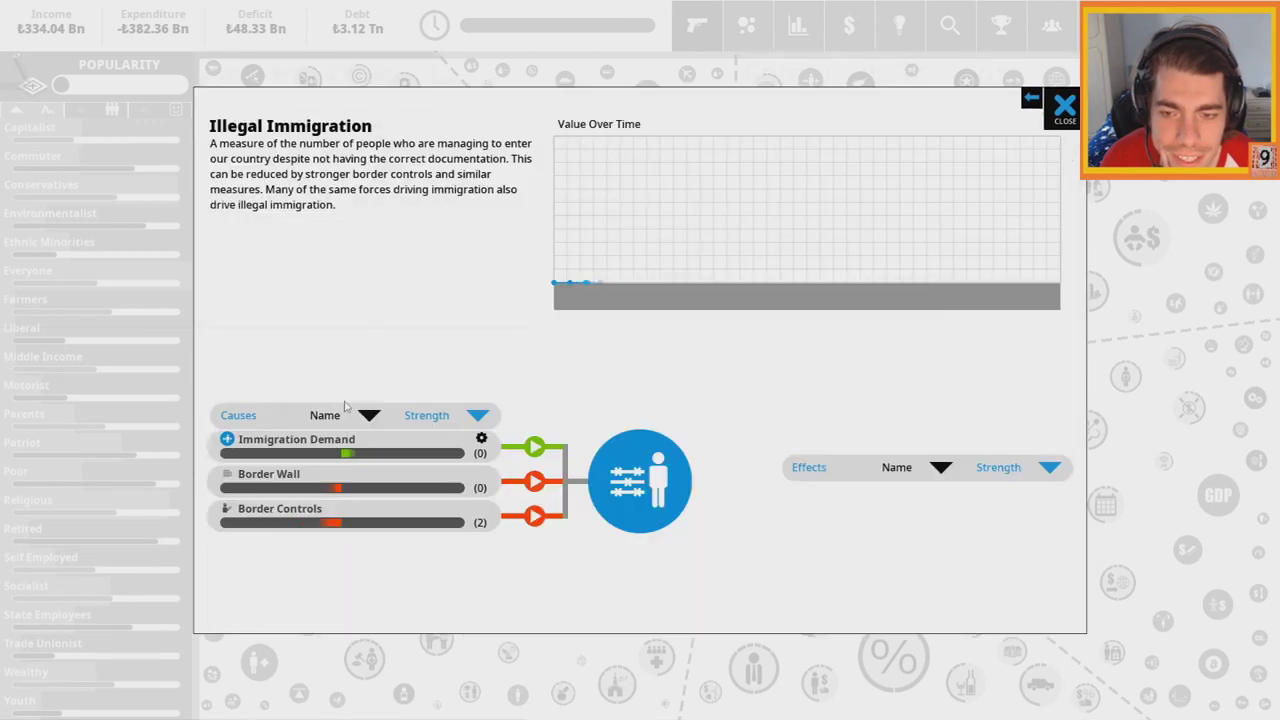
left_click(353, 512)
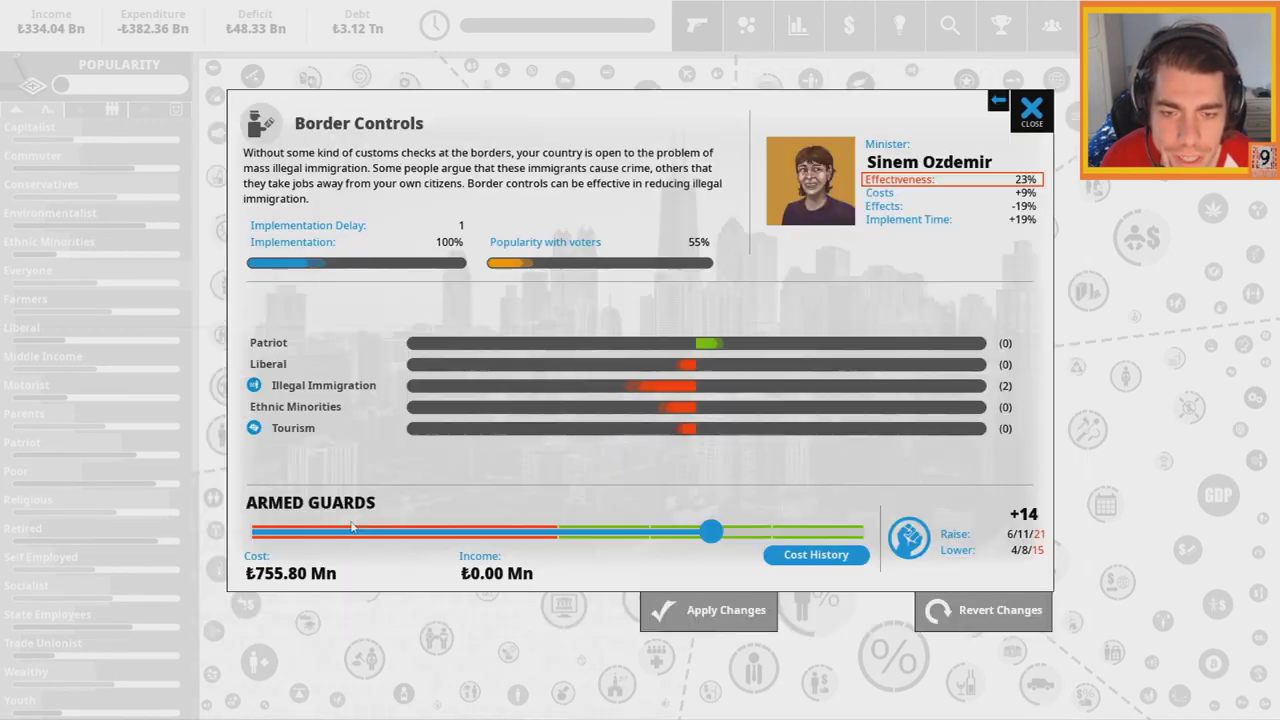
left_click(1032, 108)
left_click(775, 300)
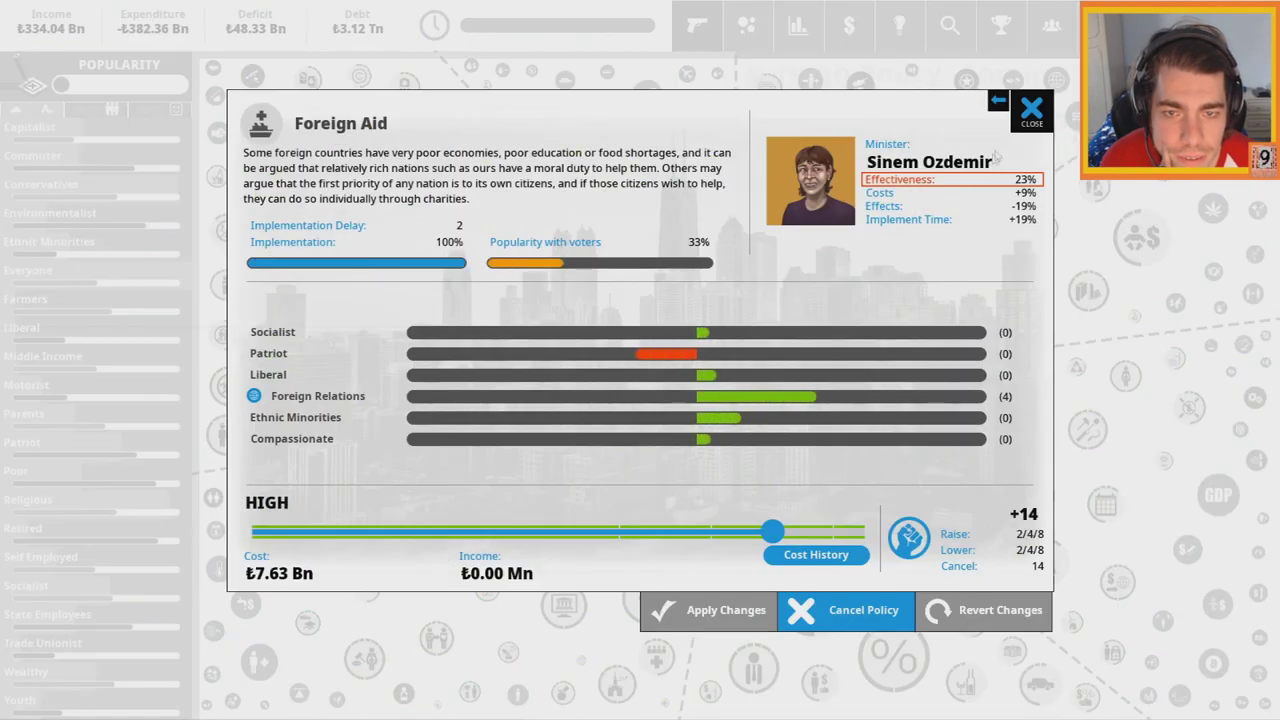
left_click(1032, 110)
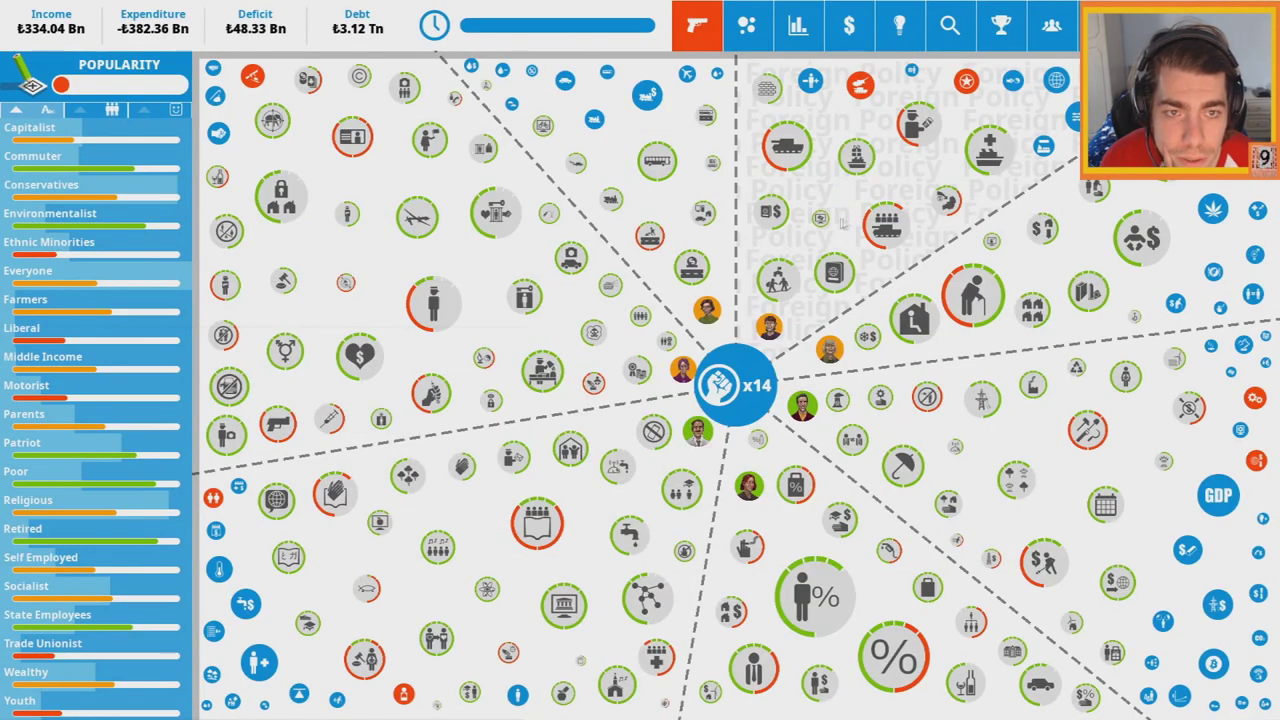
left_click(873, 150)
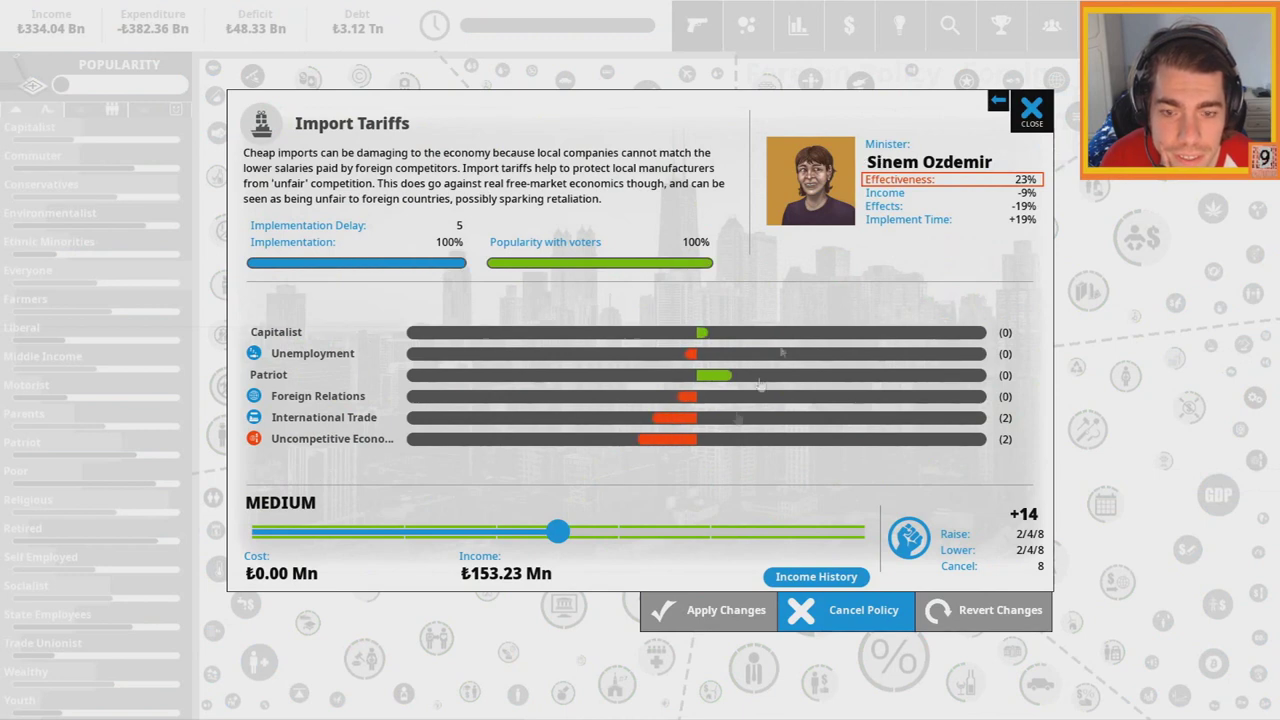
left_click_drag(557, 540, 560, 532)
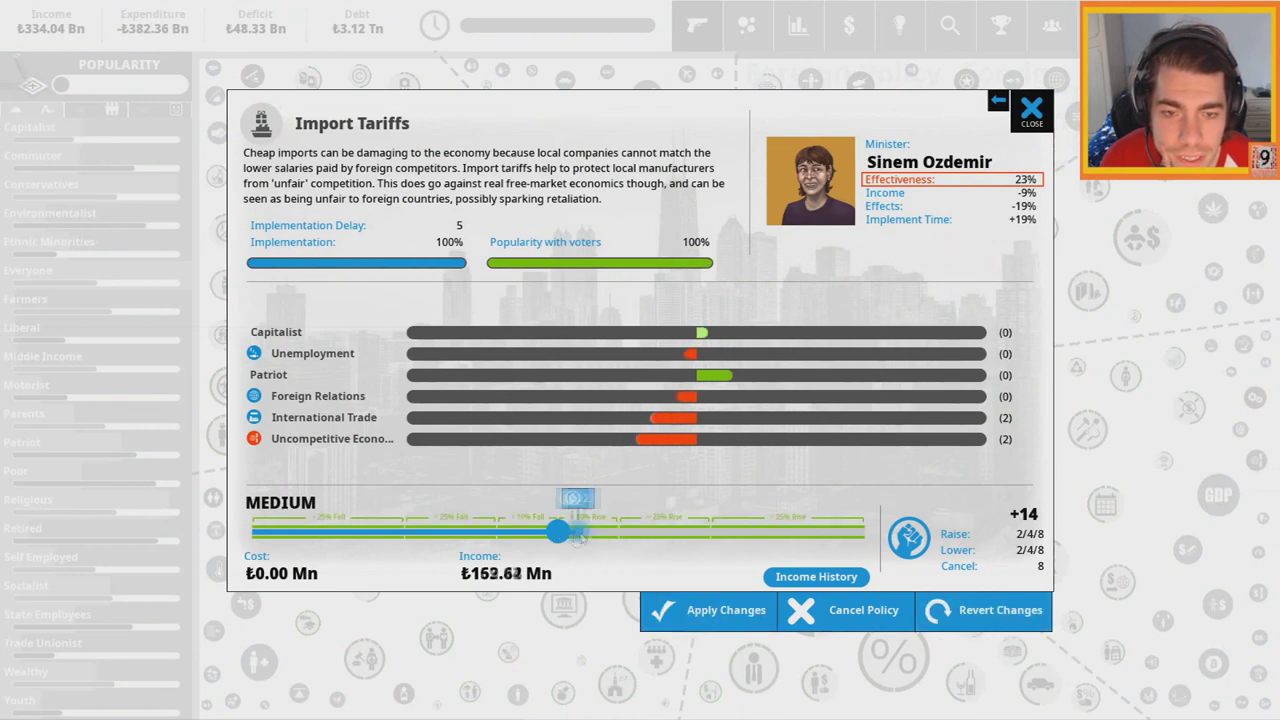
left_click(962, 615)
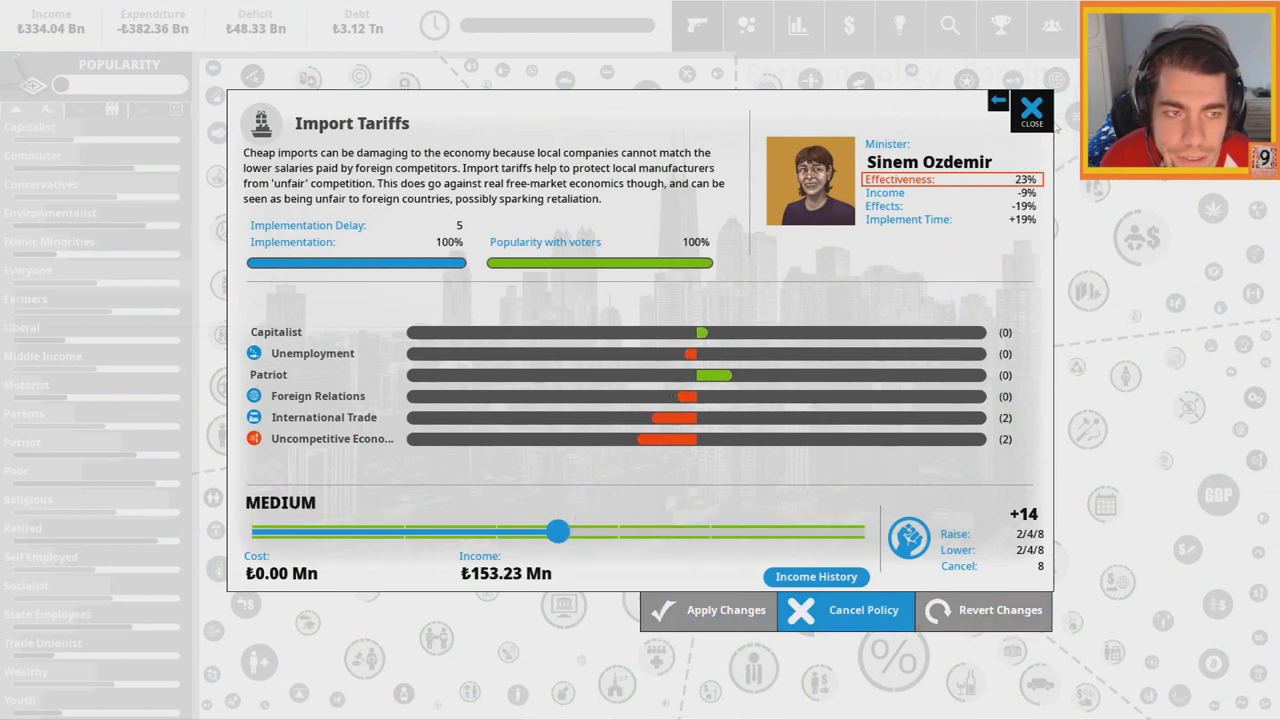
left_click(1032, 110)
left_click(1170, 430)
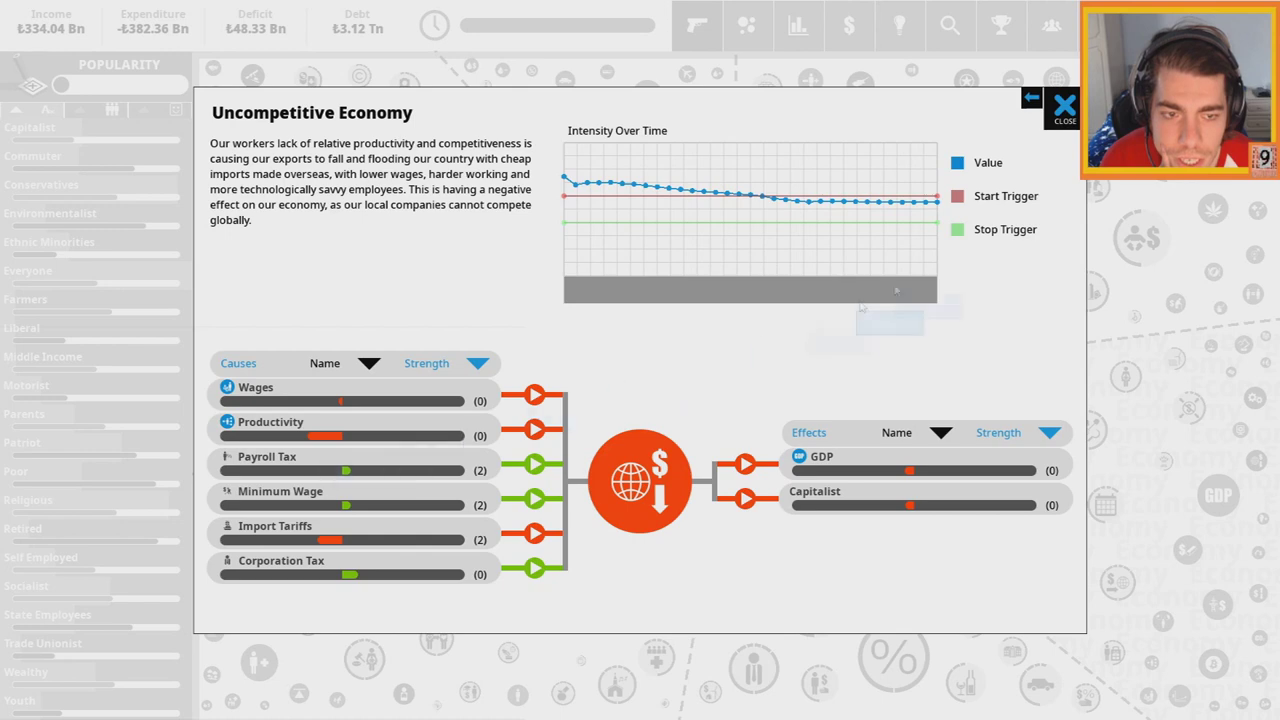
left_click(1066, 106)
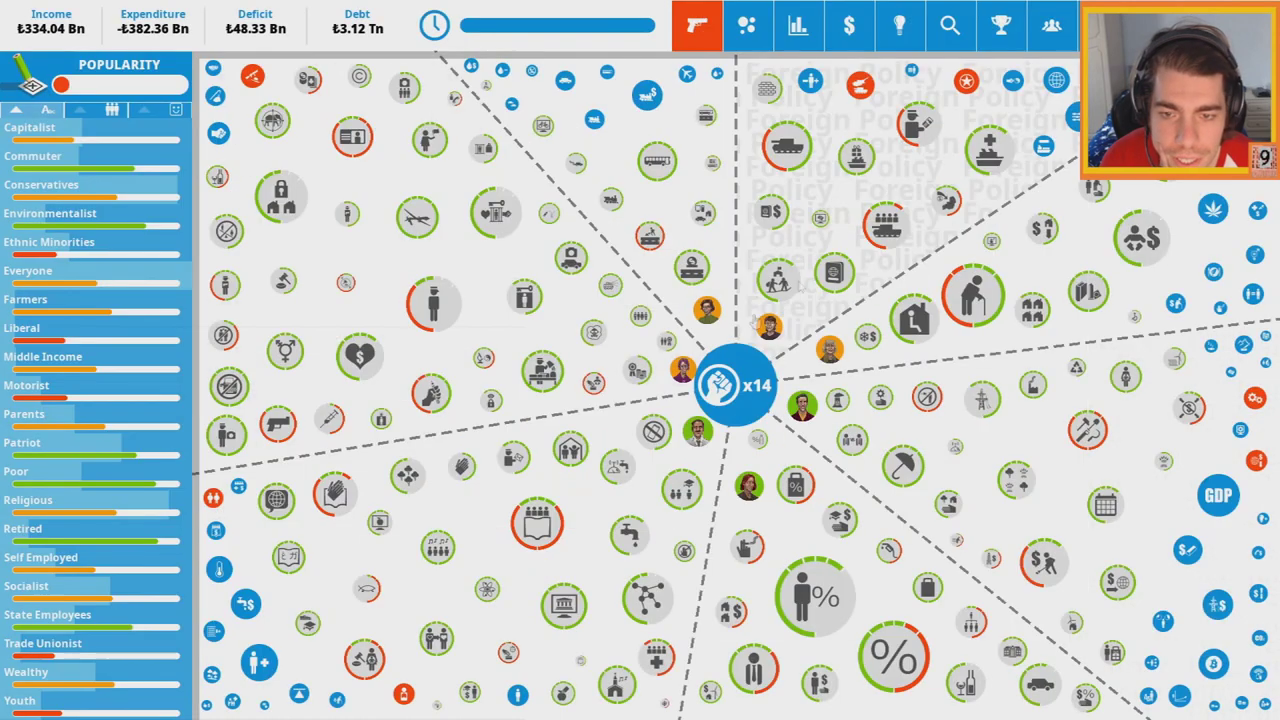
left_click(415, 388)
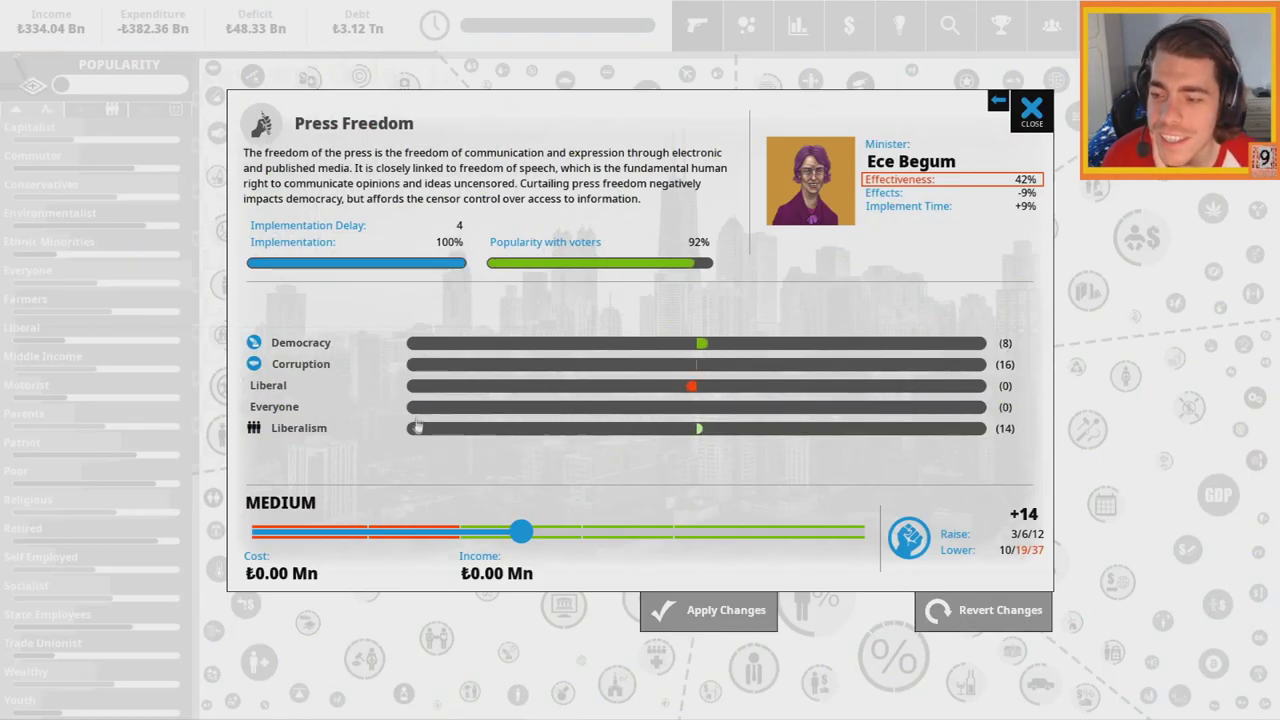
left_click_drag(520, 536, 862, 533)
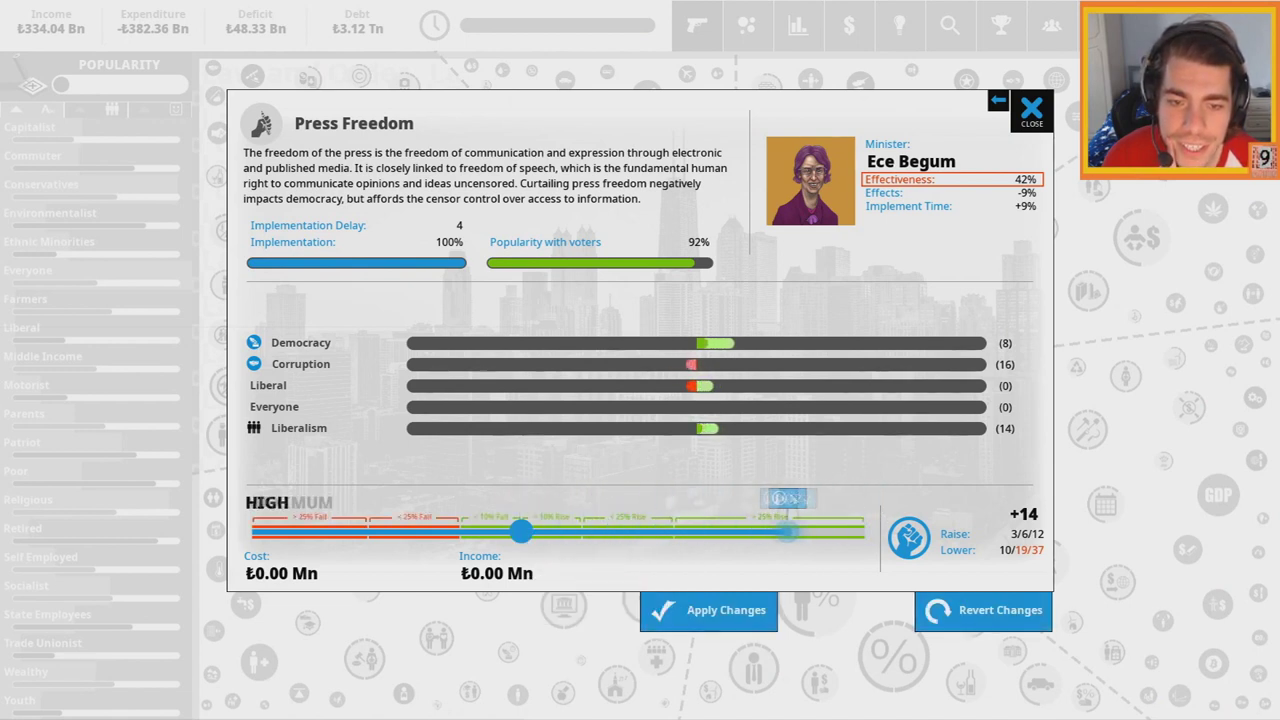
left_click_drag(862, 533, 437, 530)
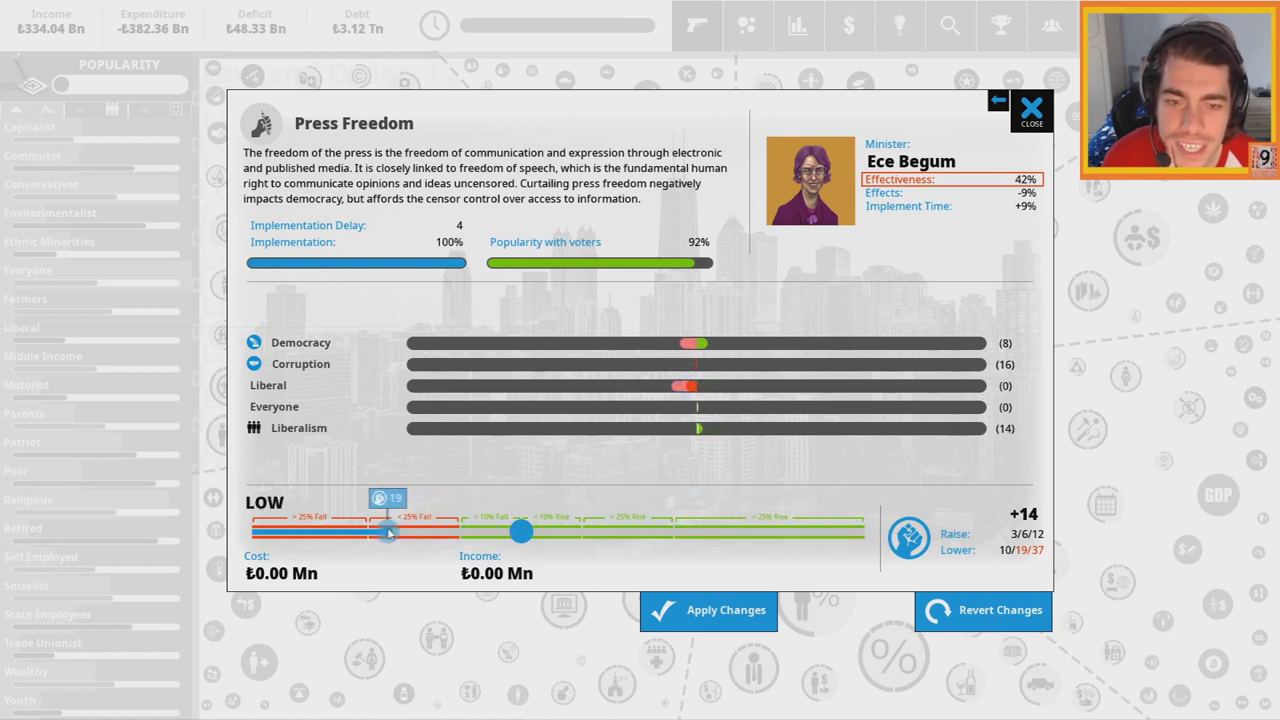
left_click_drag(437, 530, 237, 540)
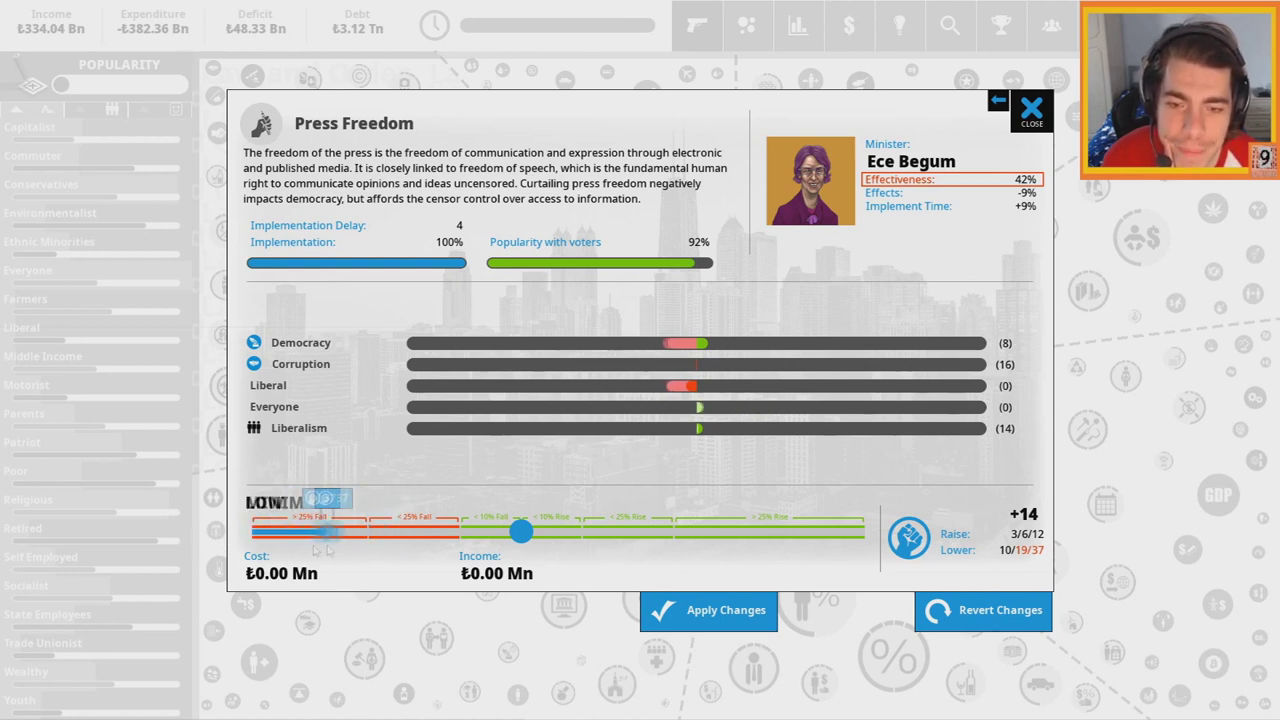
mouse_move(252, 532)
left_mouse_down()
mouse_move(360, 540)
mouse_move(183, 539)
mouse_move(300, 539)
left_mouse_up()
left_click(980, 612)
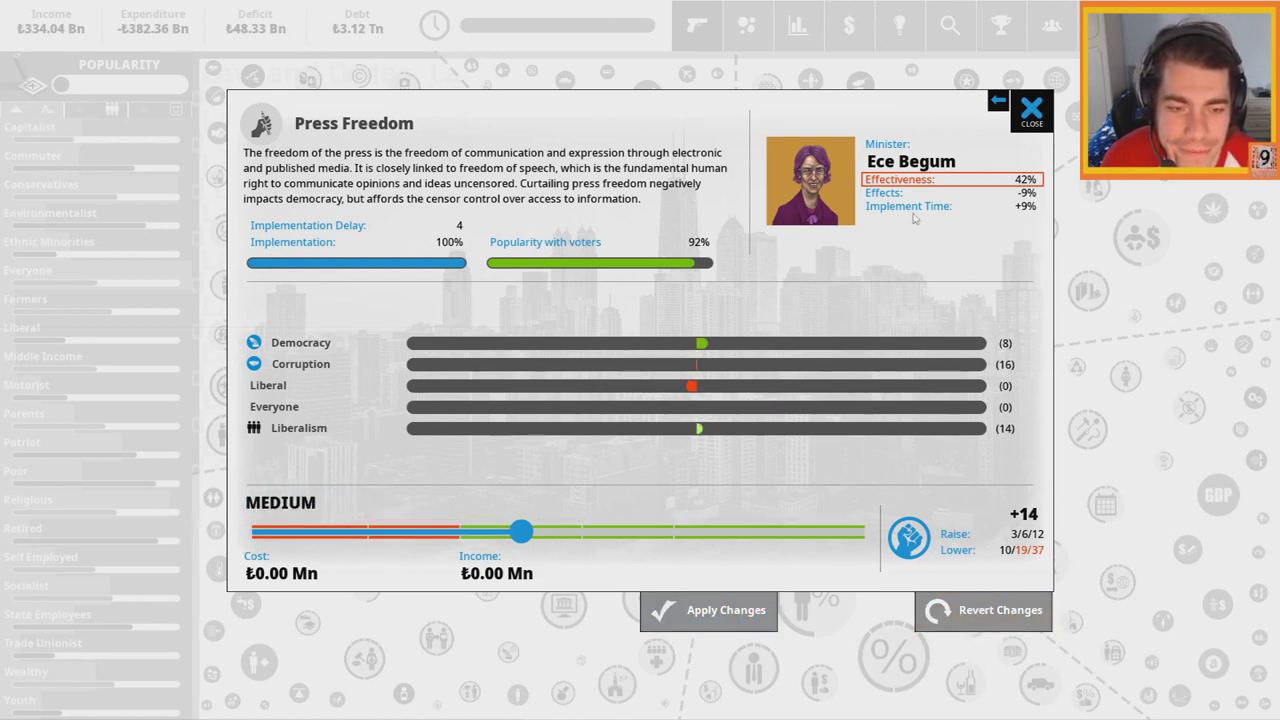
left_click_drag(521, 531, 470, 538)
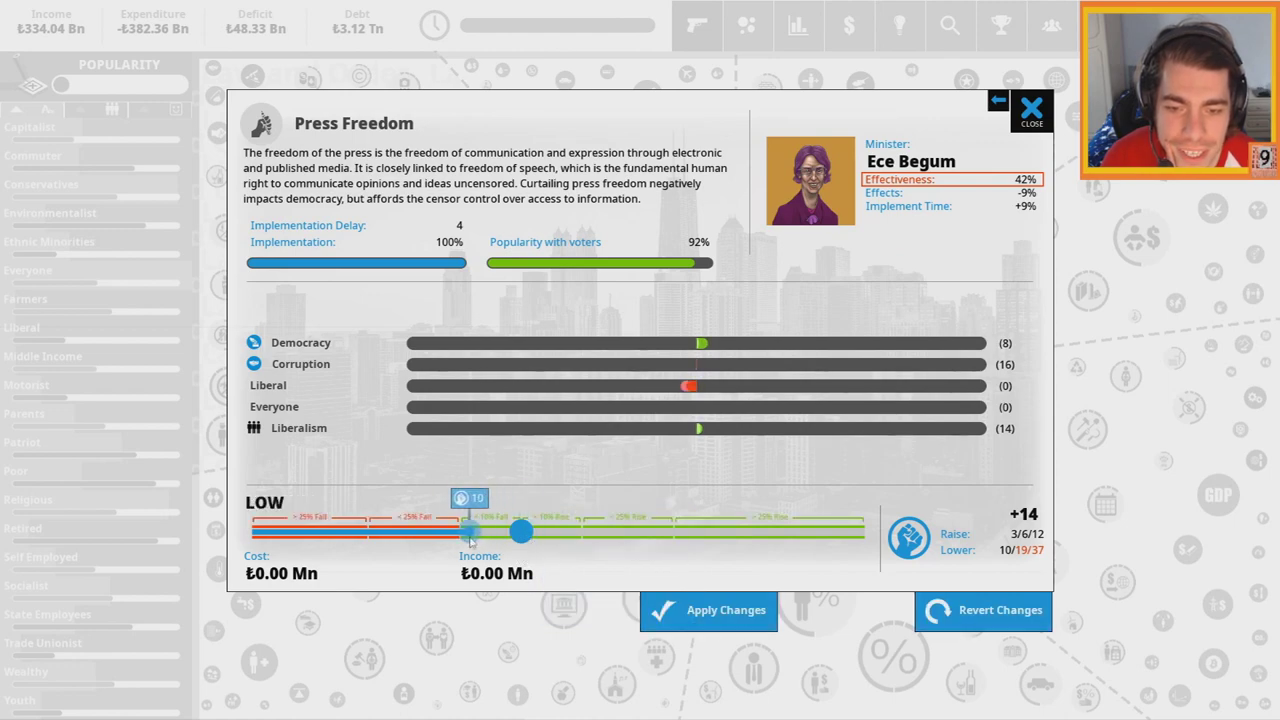
left_click(978, 625)
Close Press Freedom and look over the Plastics Tax policy
left_click(1032, 110)
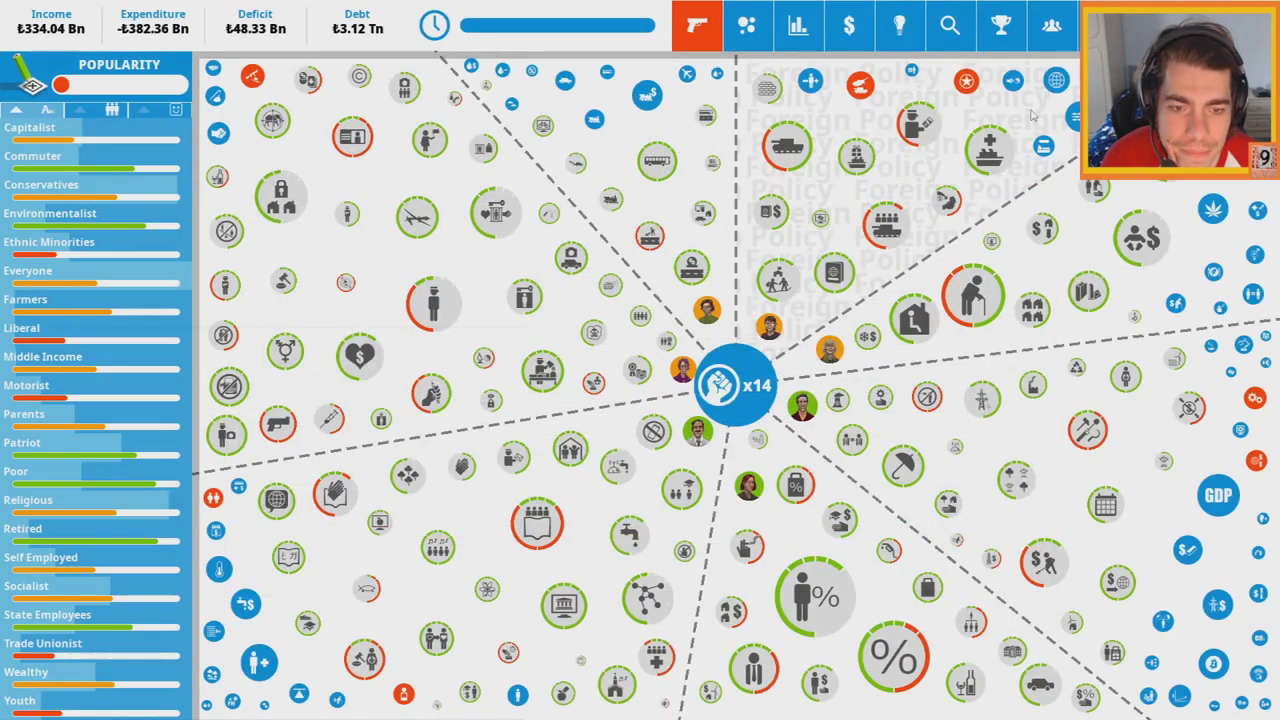
left_click(780, 450)
left_click(1030, 110)
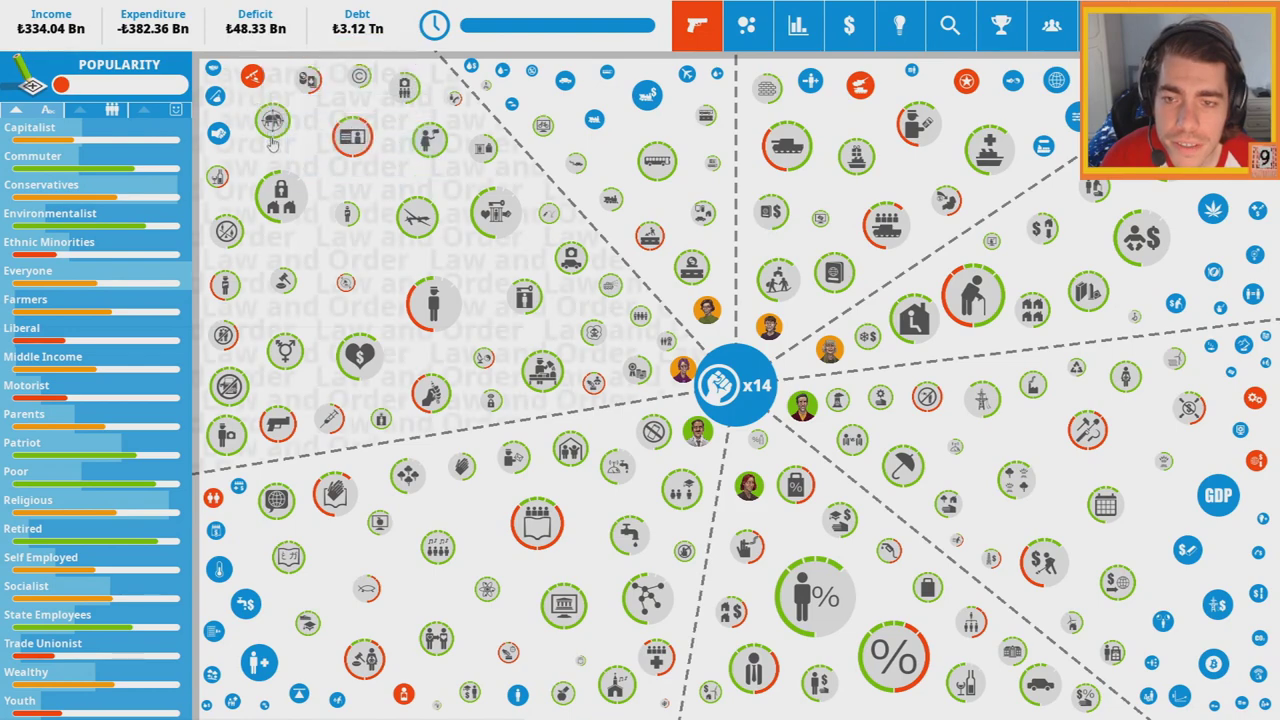
Upgrade Prisons to State of the Art for 8 capital, then review Torture Usage
left_click(527, 295)
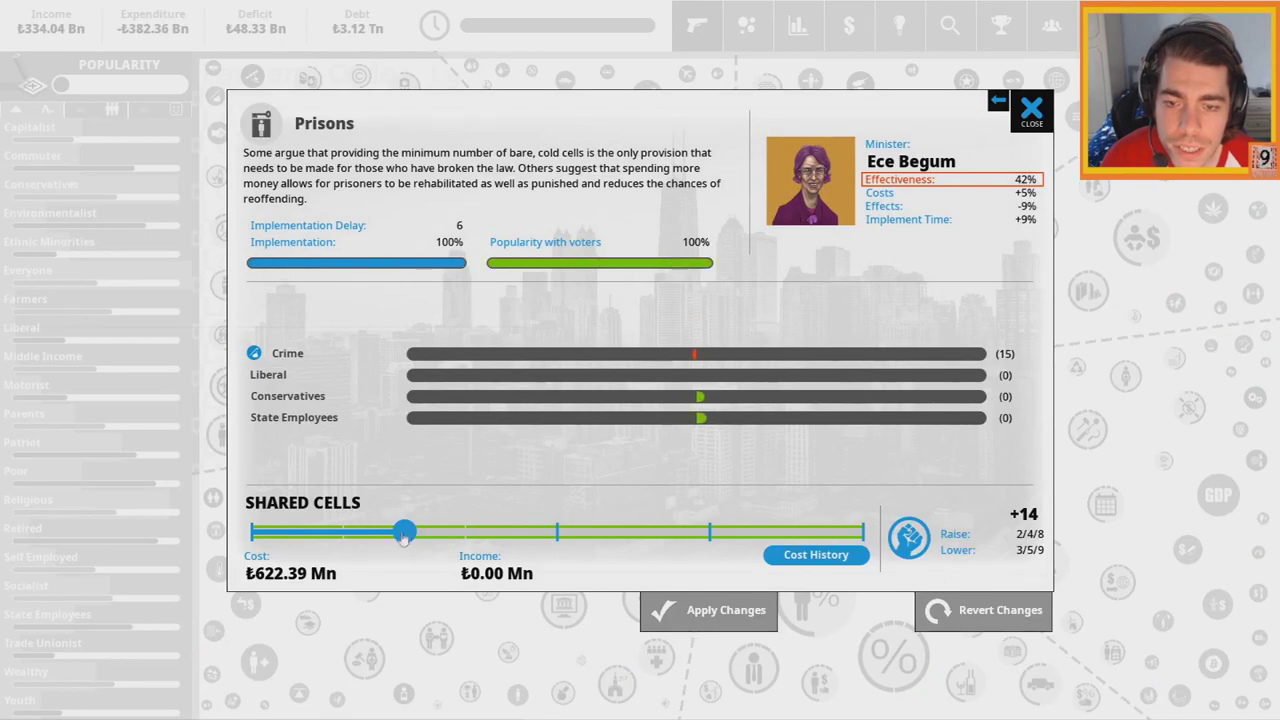
left_click_drag(405, 532, 860, 532)
left_click(708, 610)
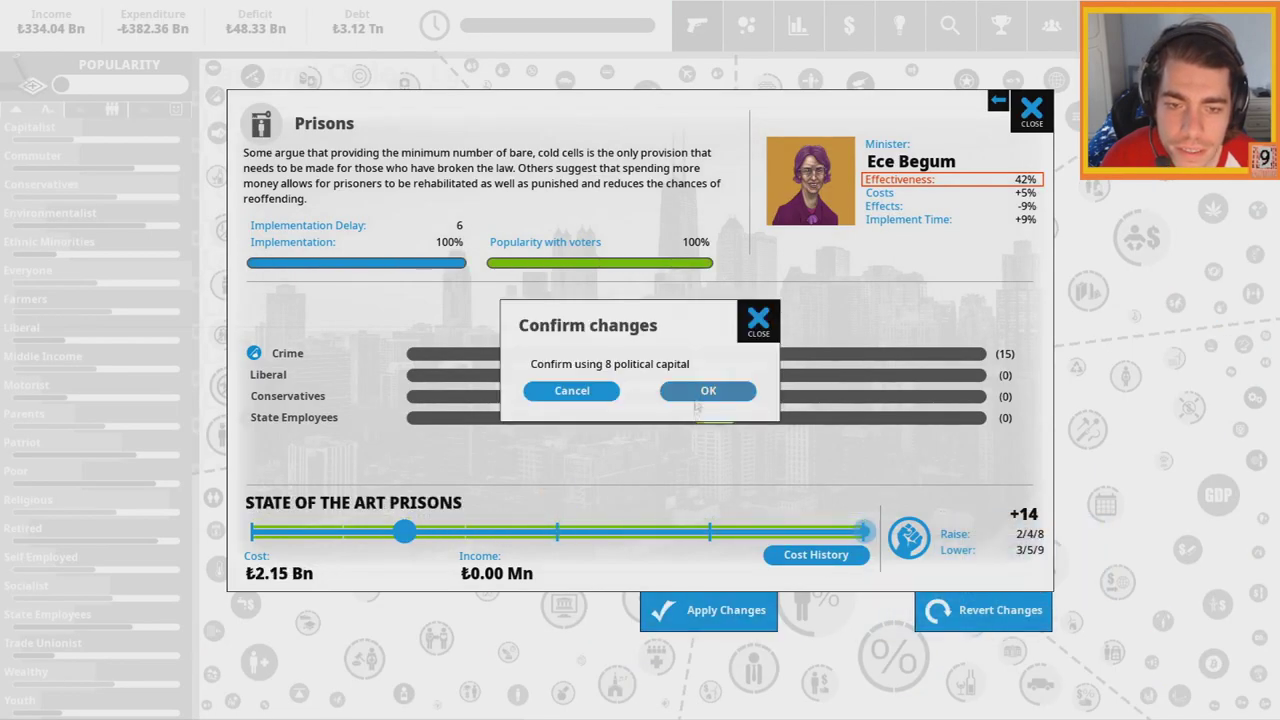
left_click(695, 410)
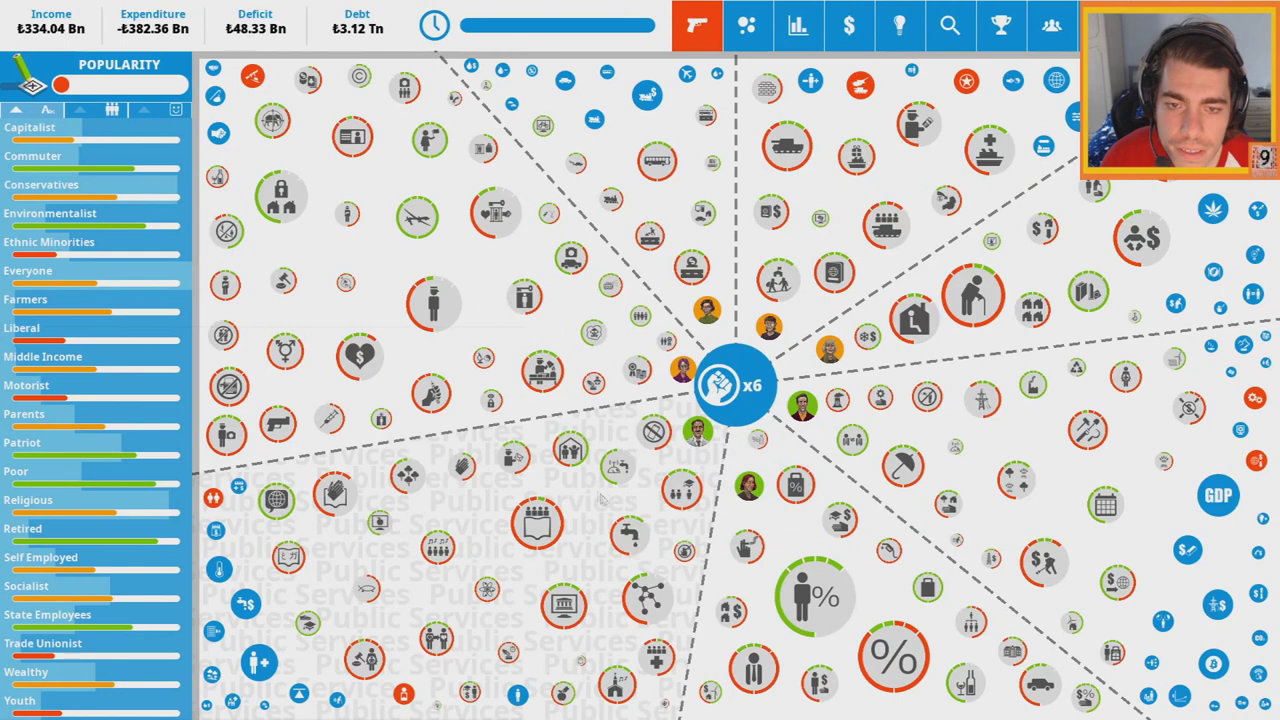
left_click(478, 313)
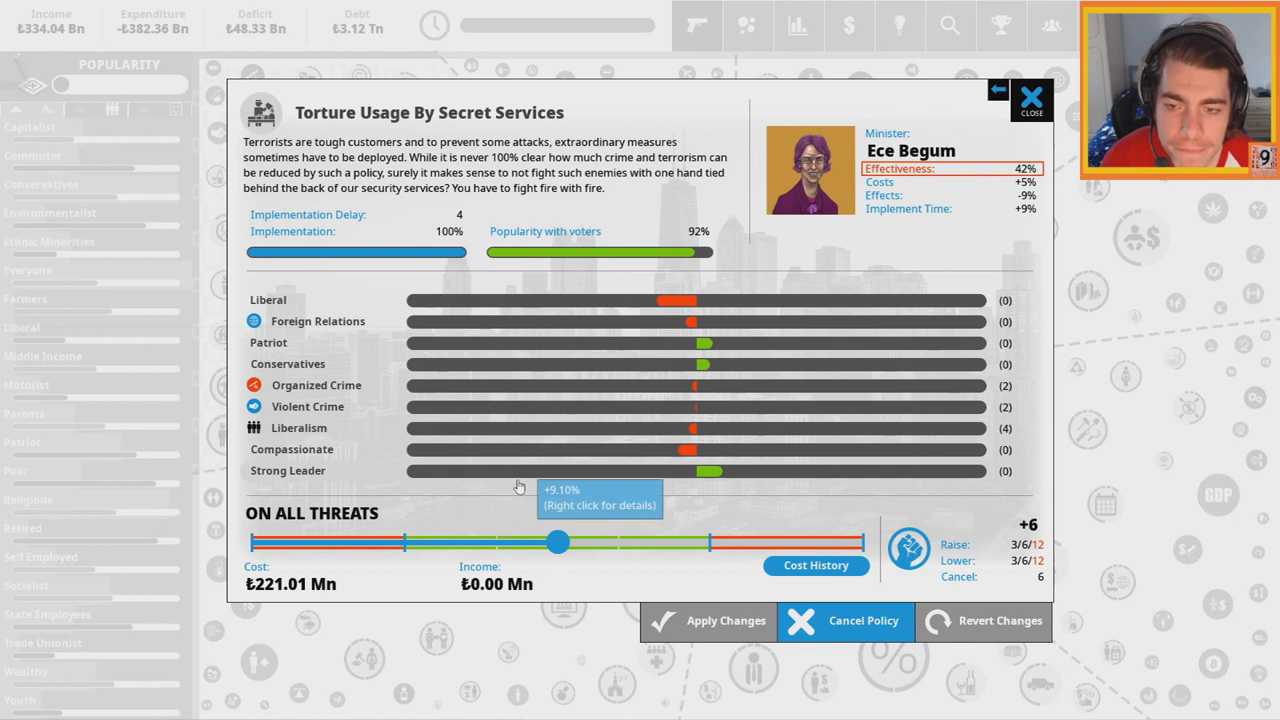
mouse_move(557, 542)
left_mouse_down()
mouse_move(400, 543)
mouse_move(862, 540)
mouse_move(557, 542)
left_mouse_up()
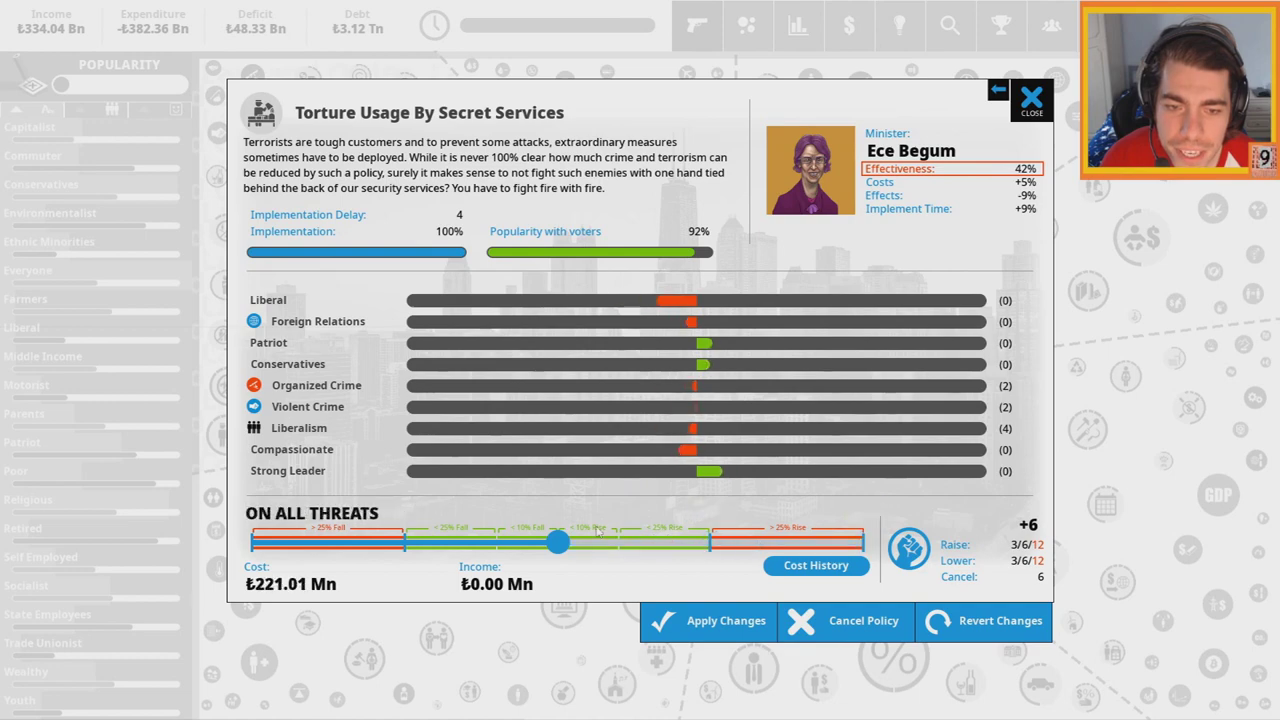
View Wire Tapping, Gambling, Alcohol Law and Gender Transition unchanged, then open Policy Ideas
left_click(1031, 98)
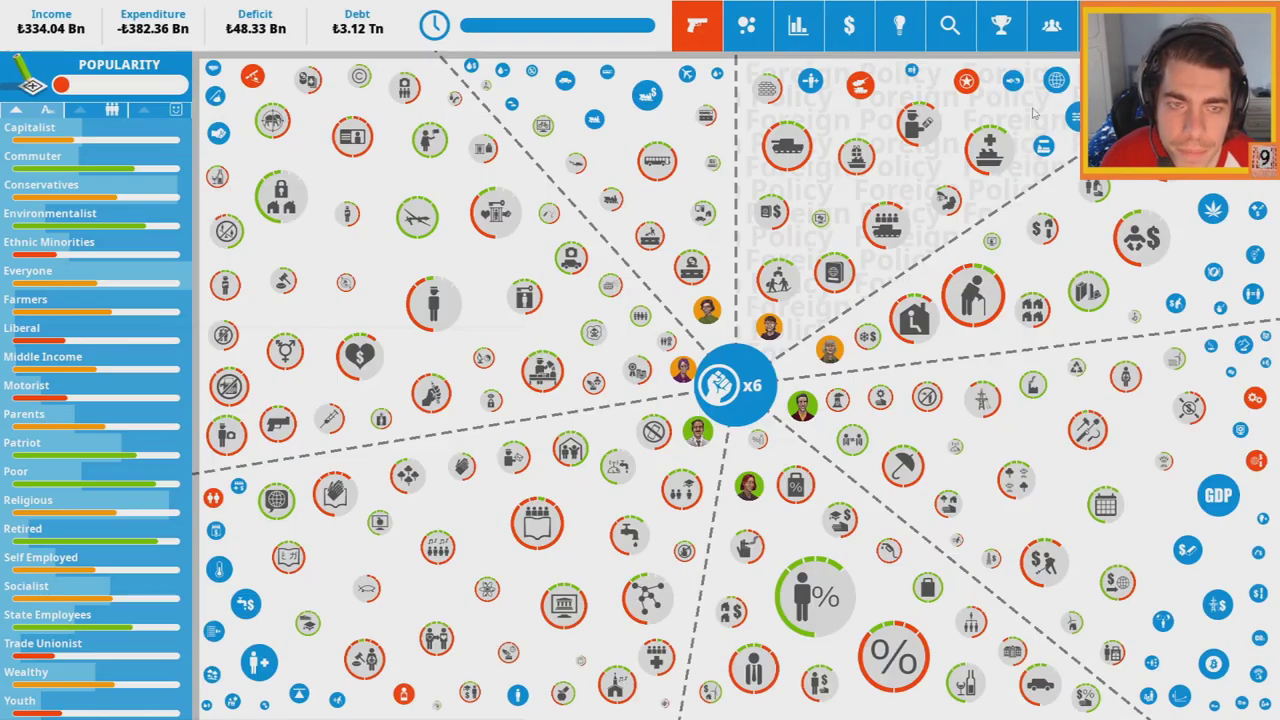
left_click(540, 170)
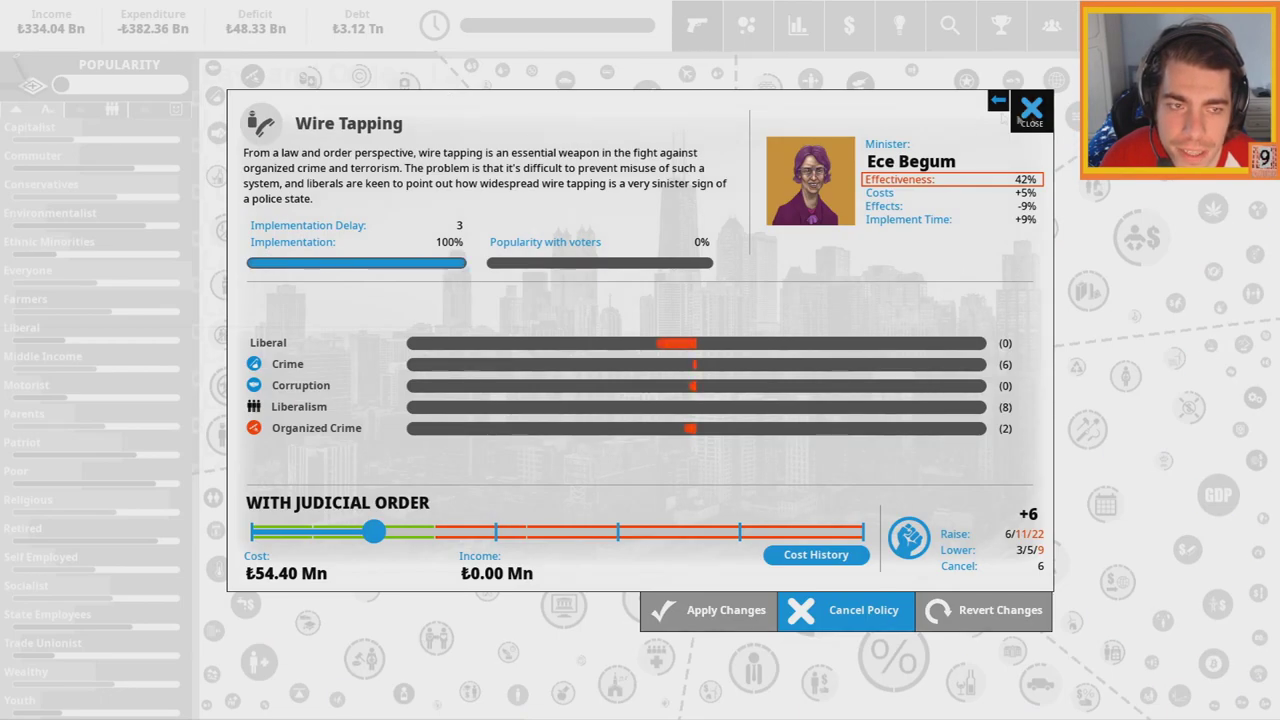
left_click(1031, 108)
left_click(305, 85)
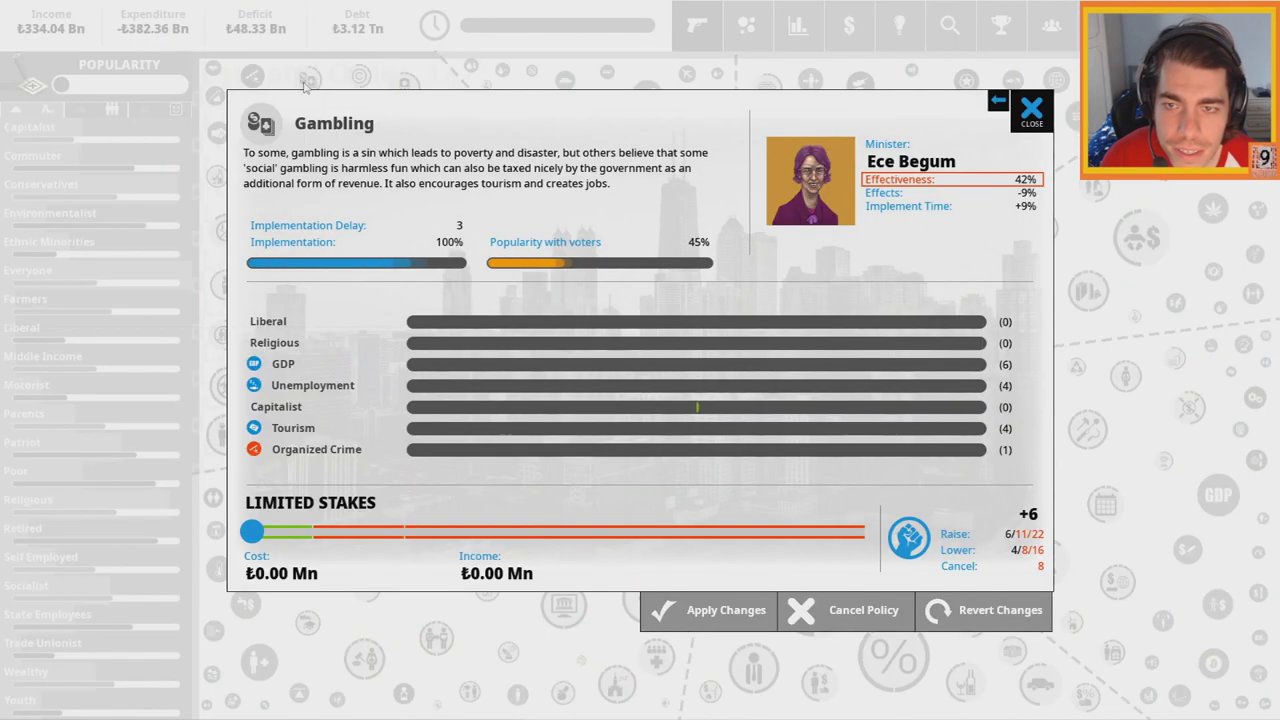
left_click(1031, 108)
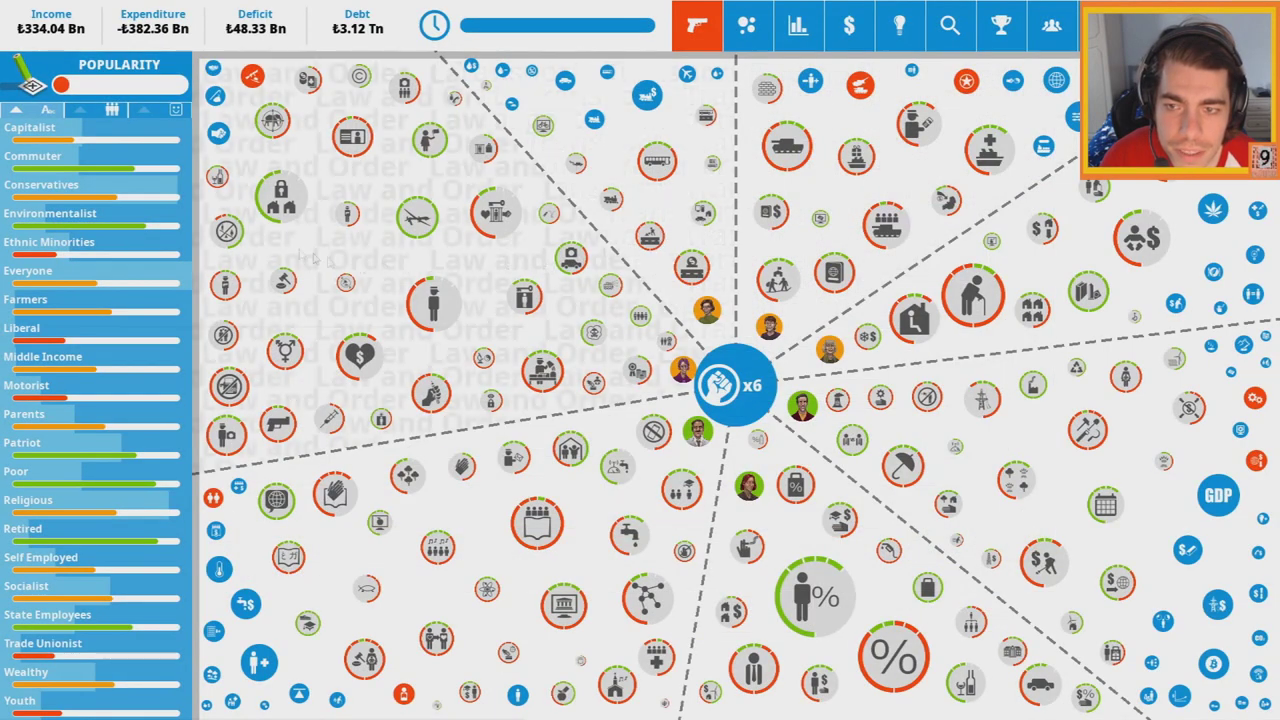
left_click(274, 116)
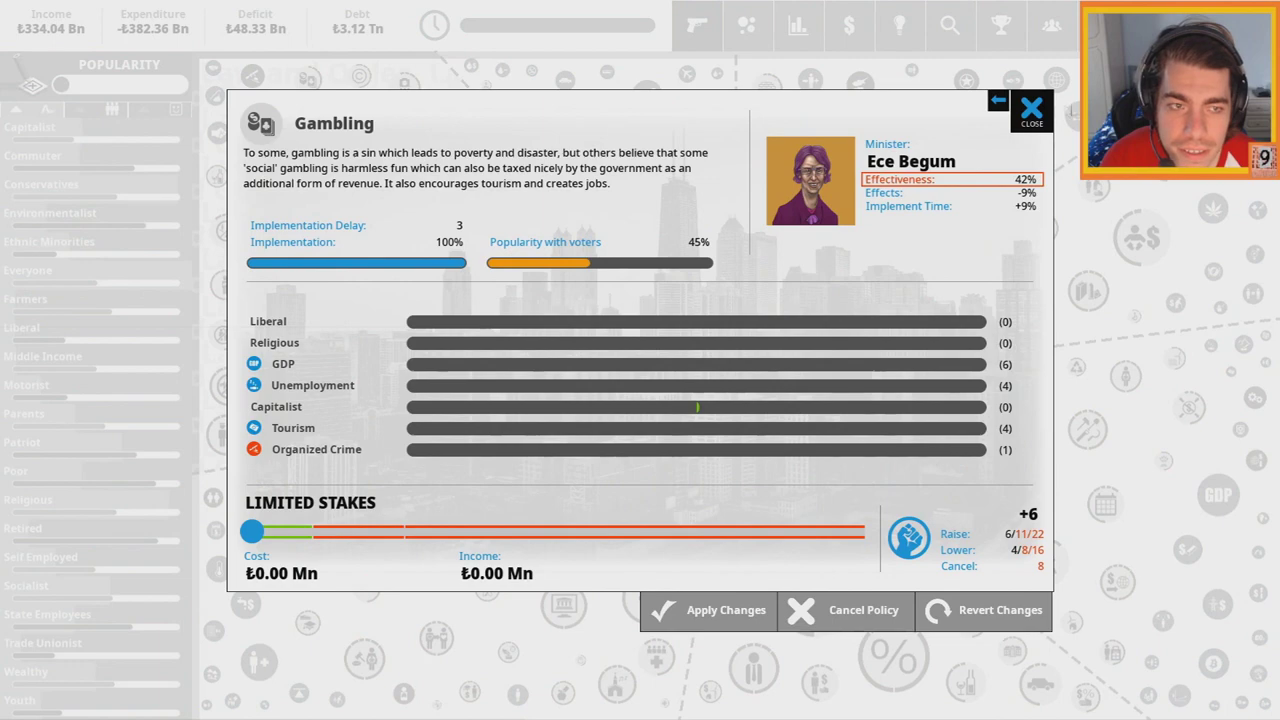
left_click(1031, 108)
left_click(295, 257)
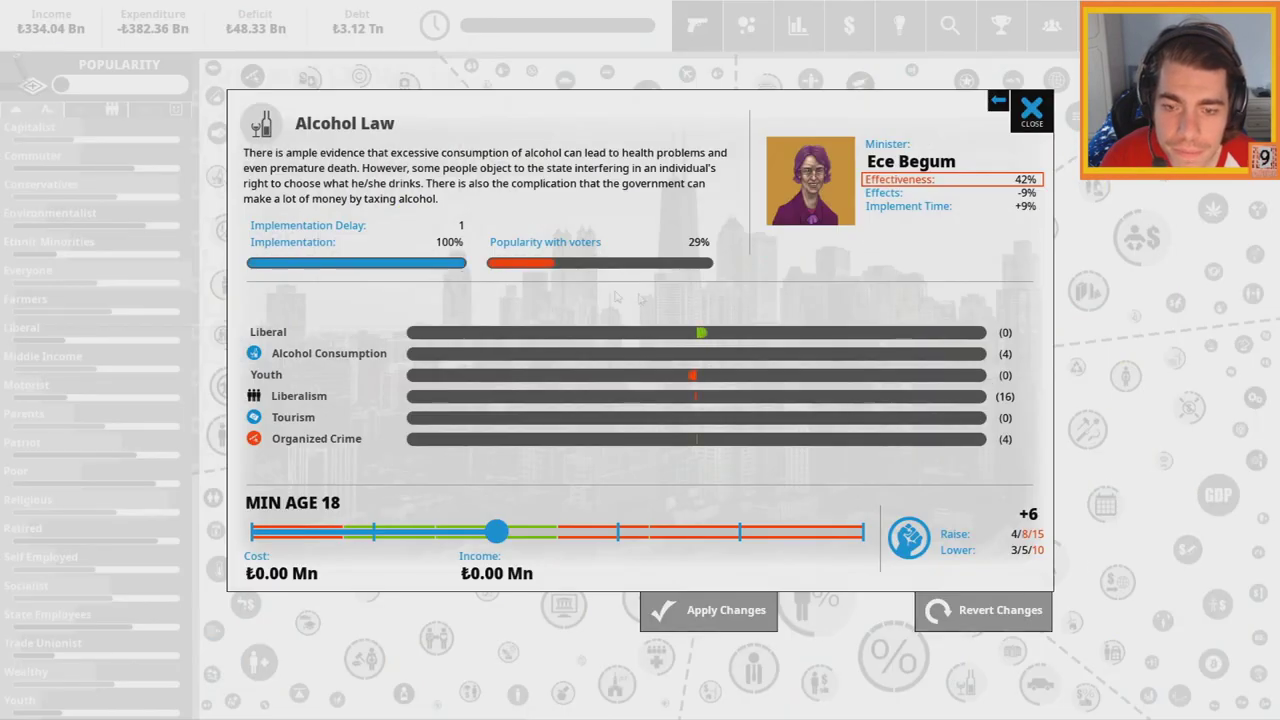
left_click(1031, 108)
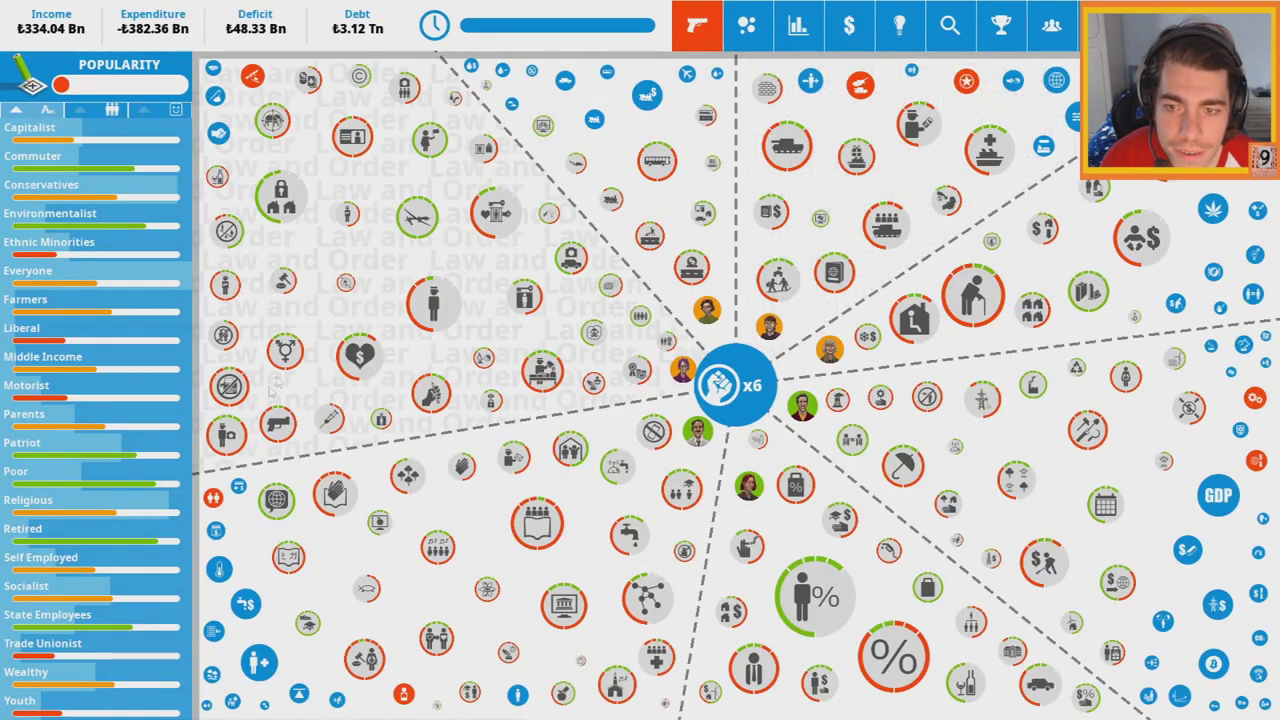
left_click(285, 350)
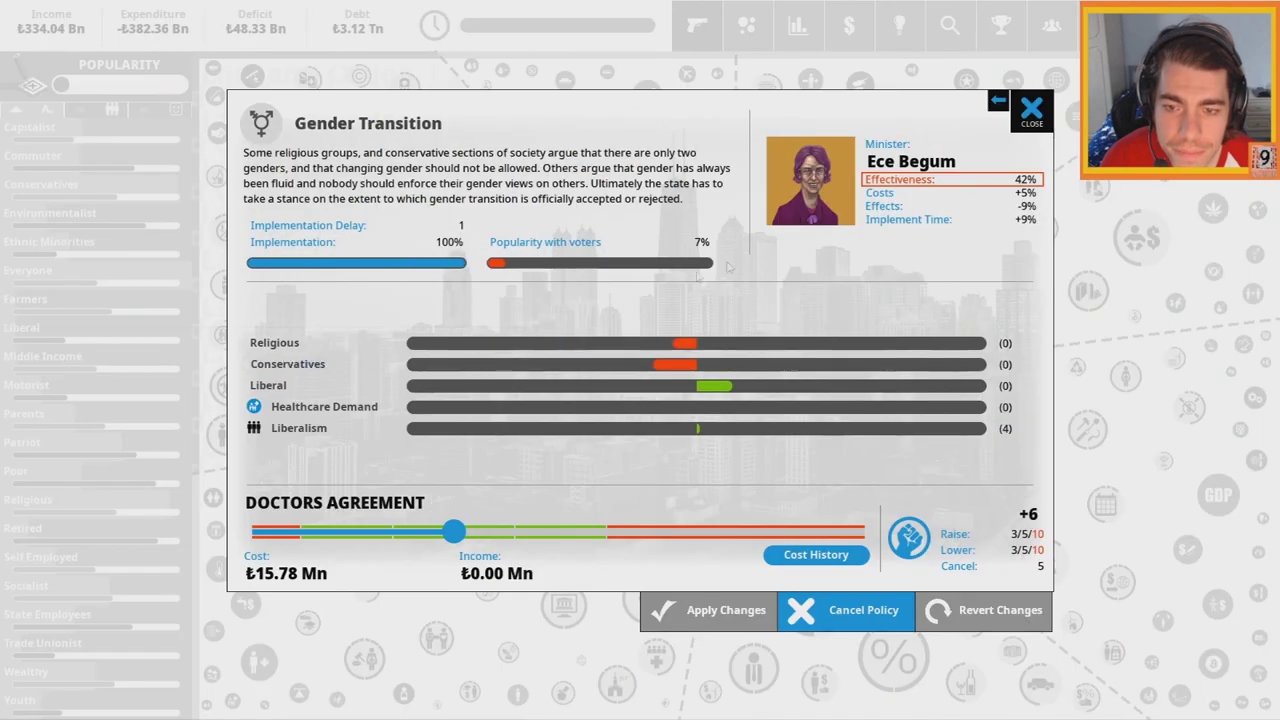
left_click(1031, 108)
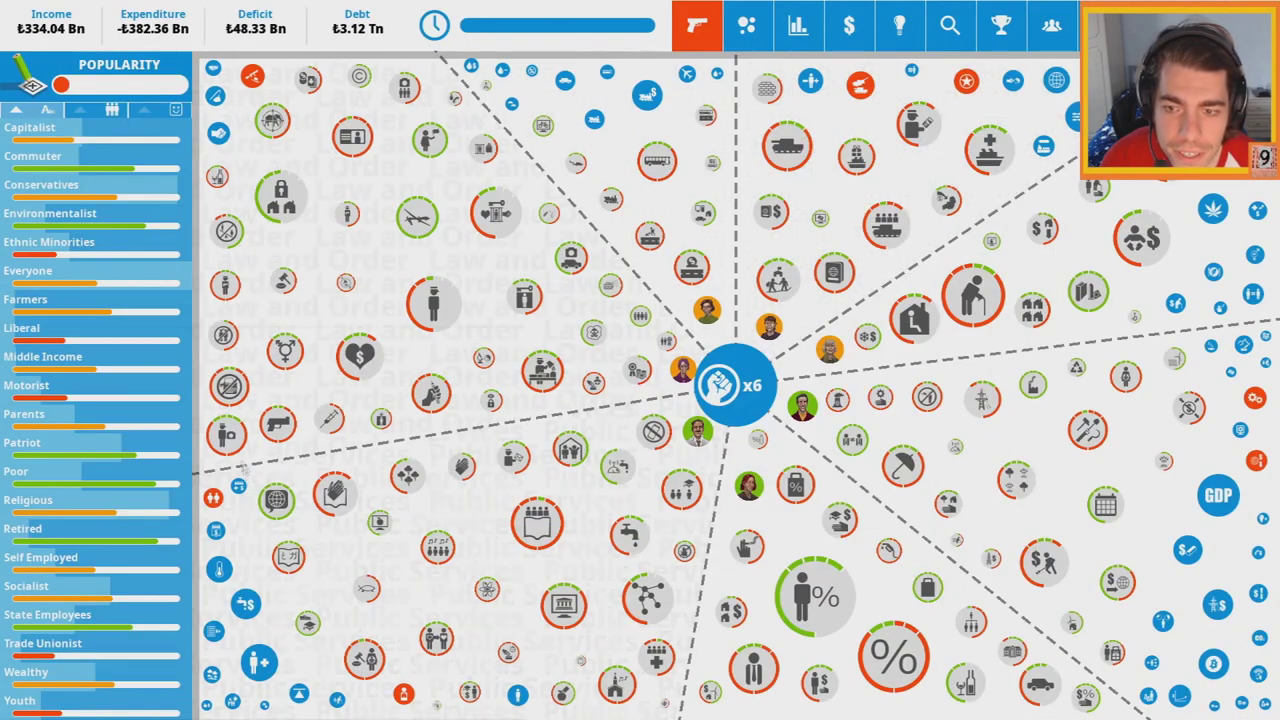
left_click(899, 25)
Browse Transport, Tax, Public Services and Welfare policy ideas, including Ban Alcohol
left_click(207, 487)
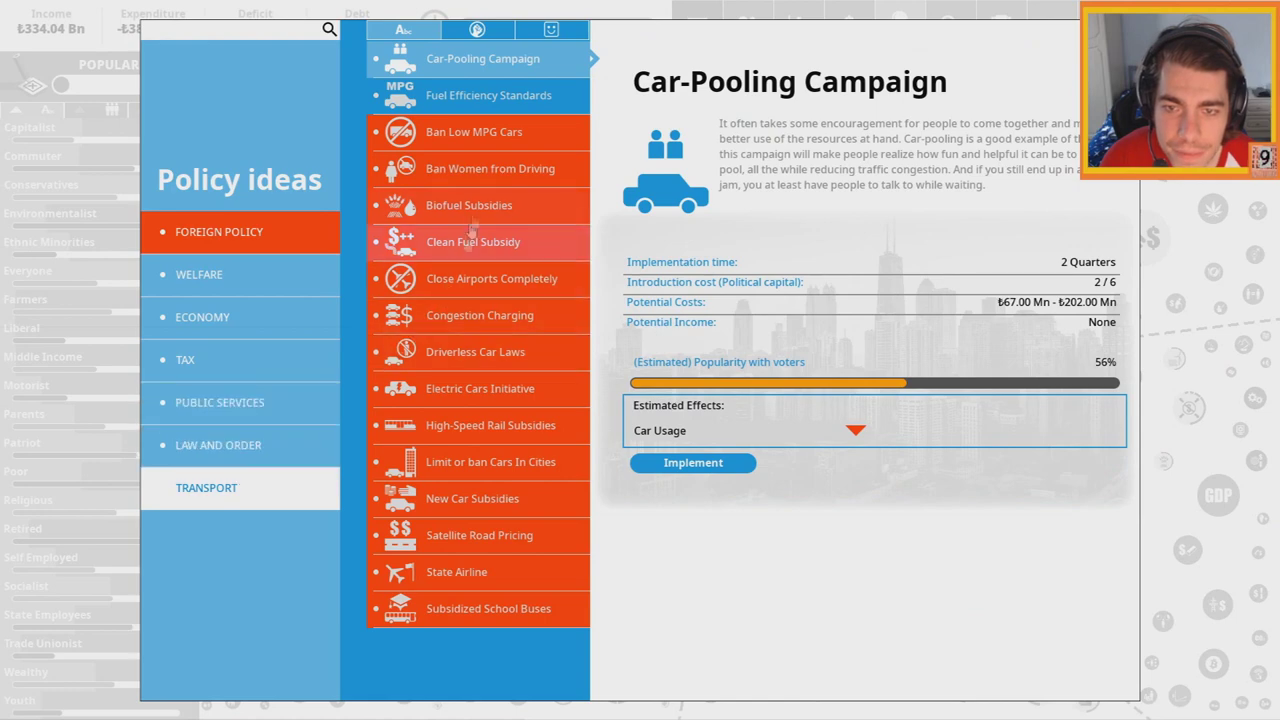
left_click(185, 359)
left_click(219, 402)
scroll(450, 400, "down", 5)
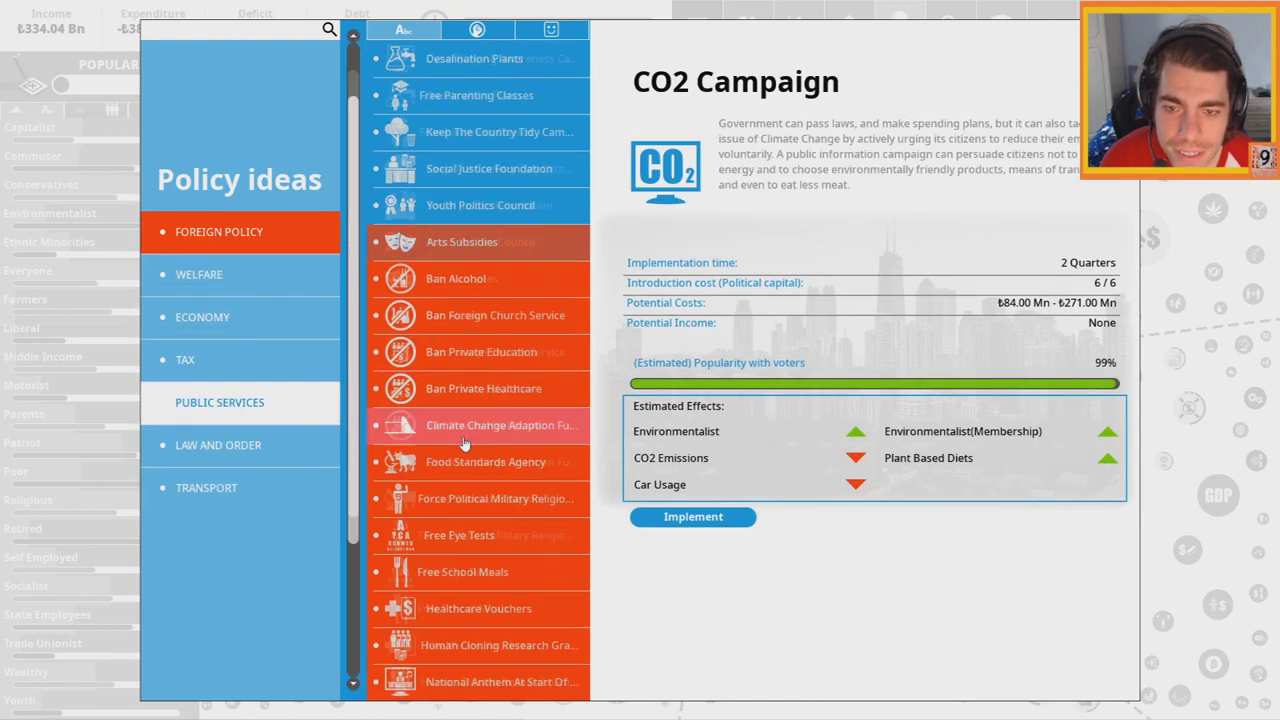
scroll(465, 443, "down", 2)
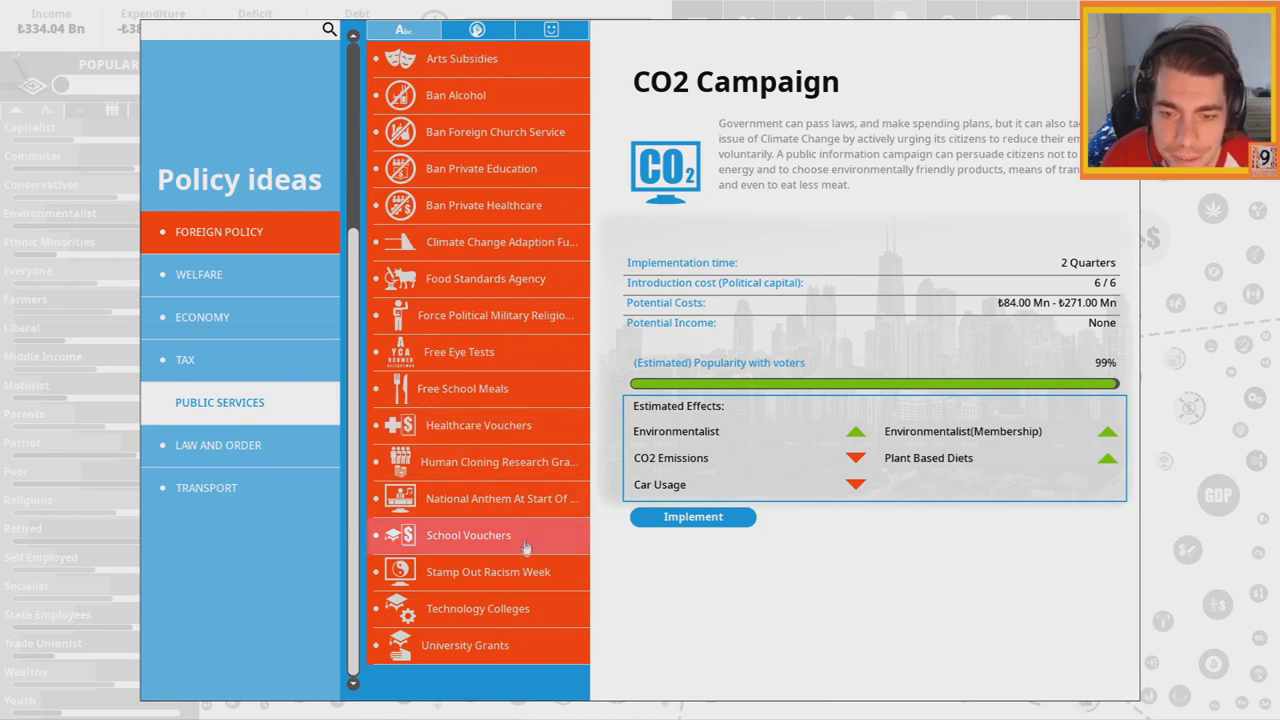
scroll(505, 598, "up", 3)
scroll(508, 530, "down", 3)
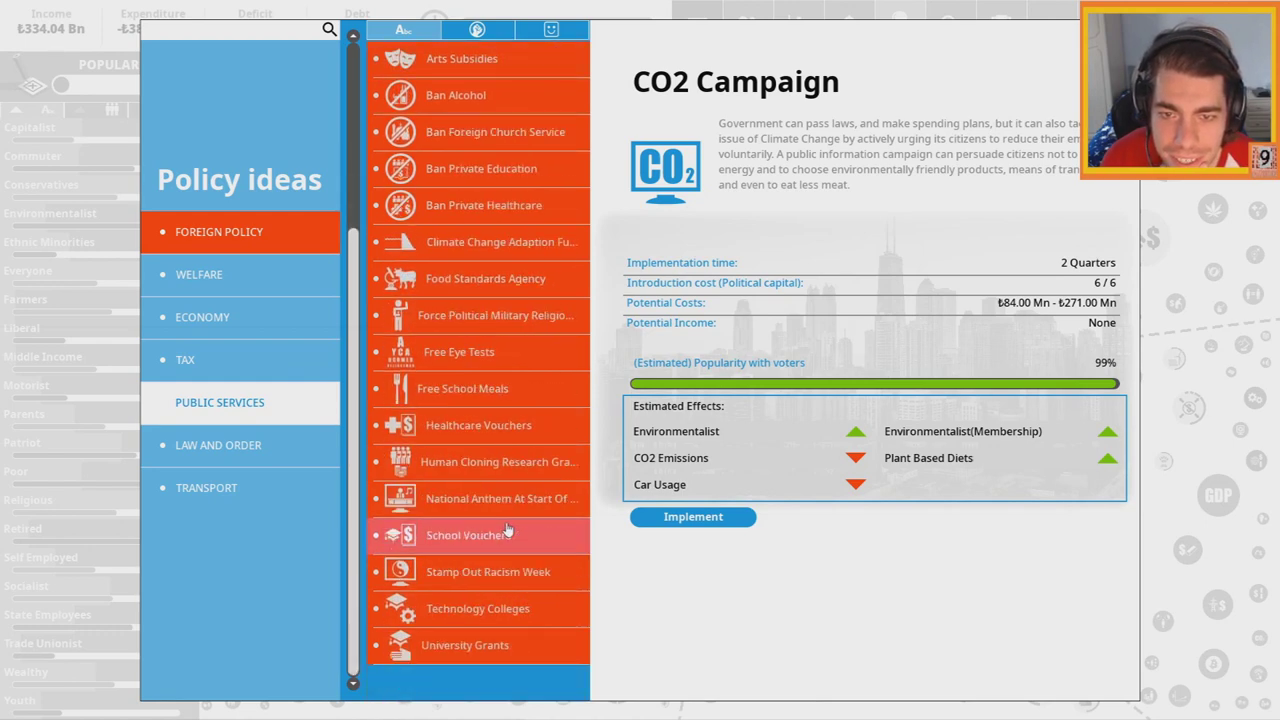
scroll(508, 530, "up", 5)
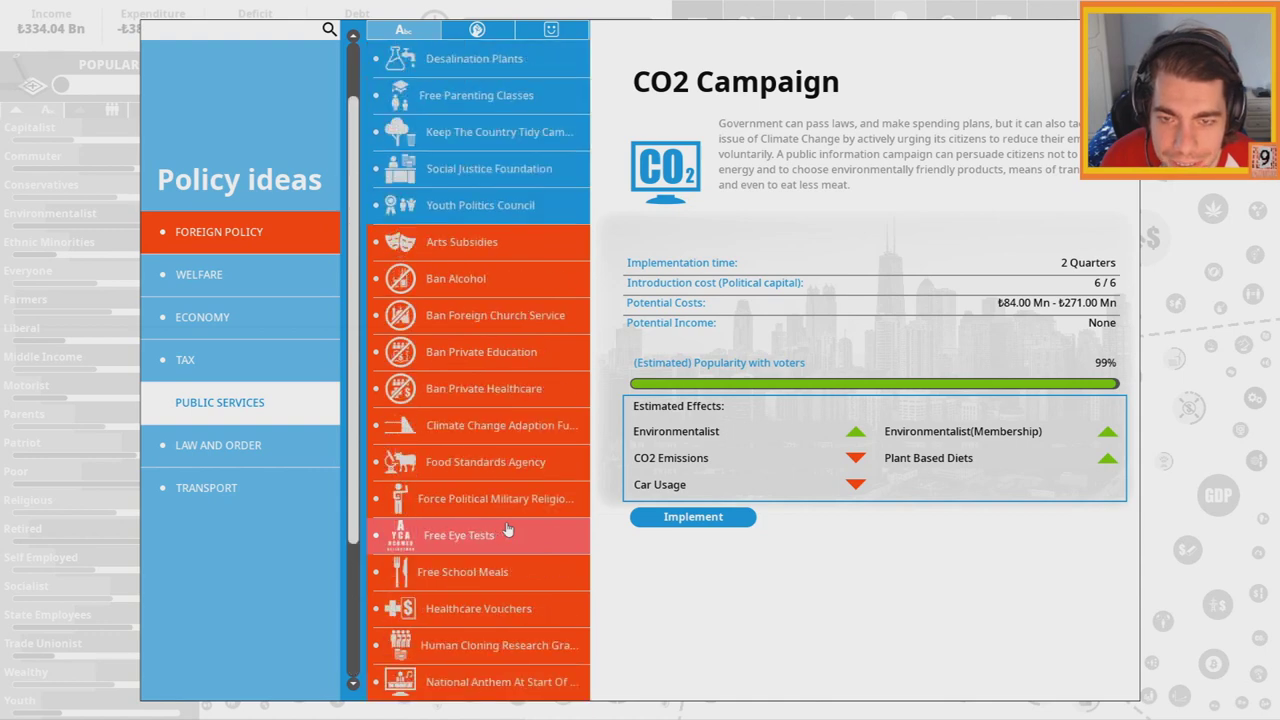
left_click(470, 285)
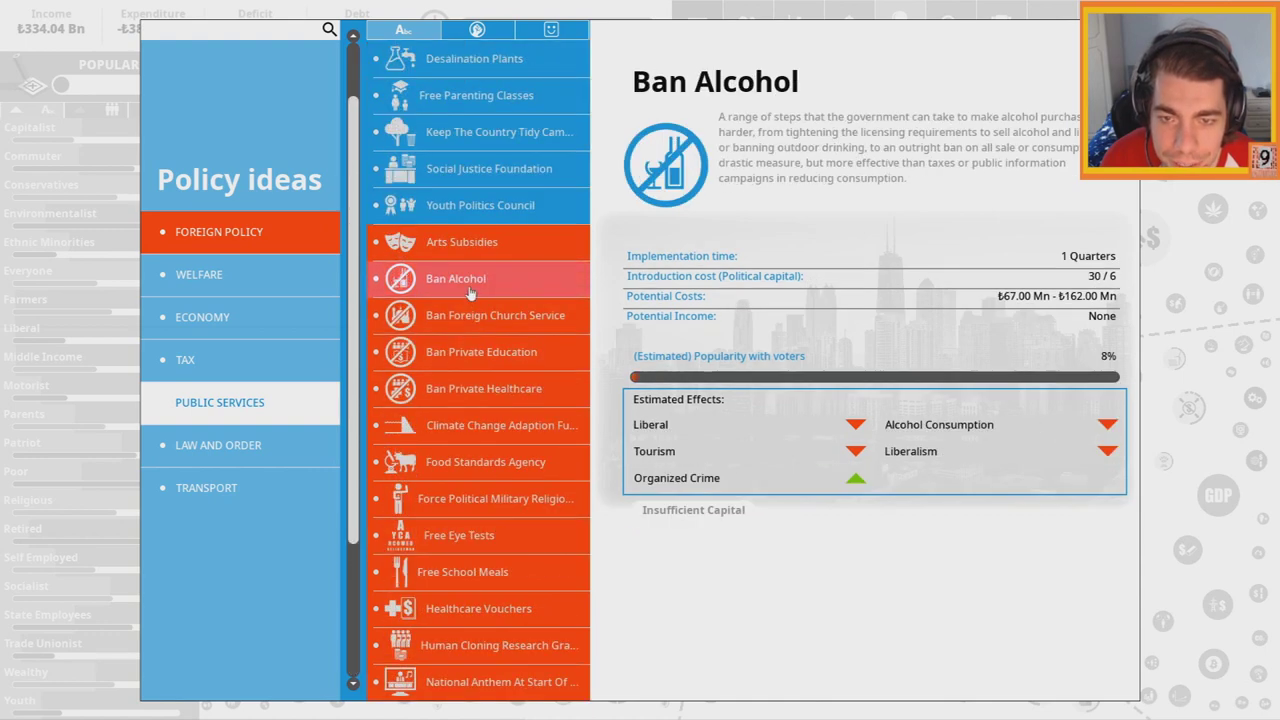
left_click(234, 357)
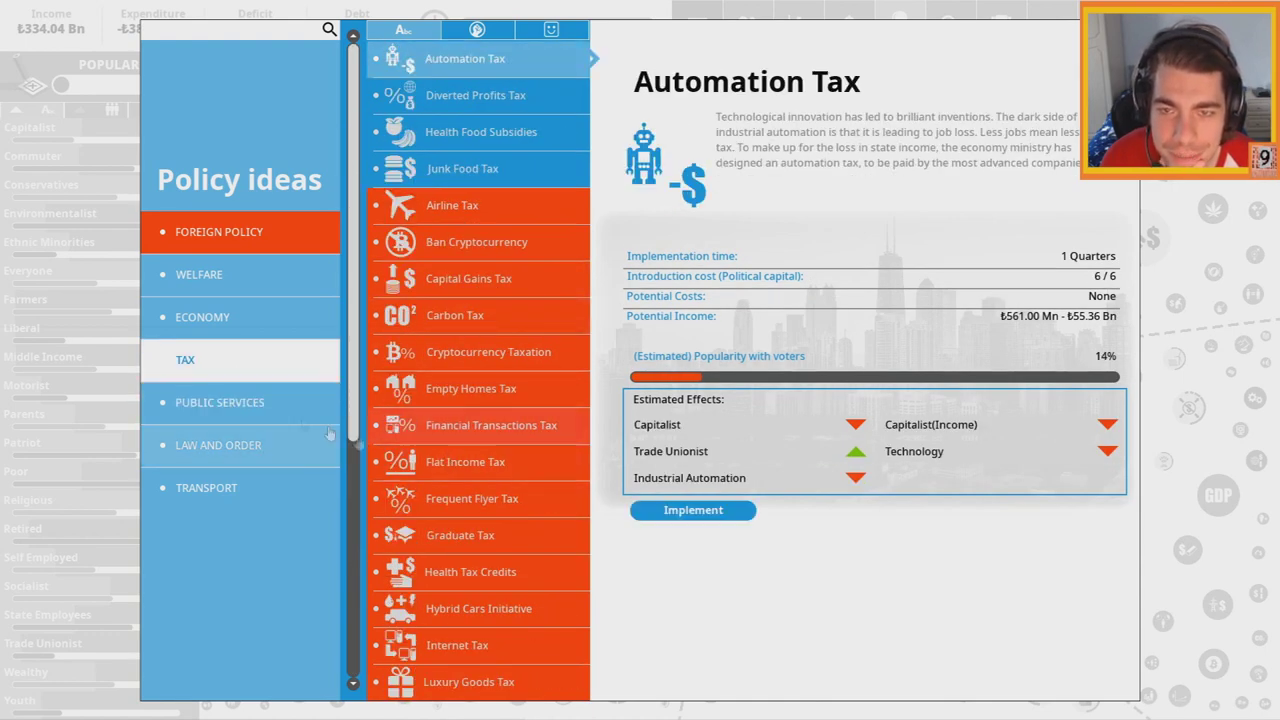
left_click(240, 276)
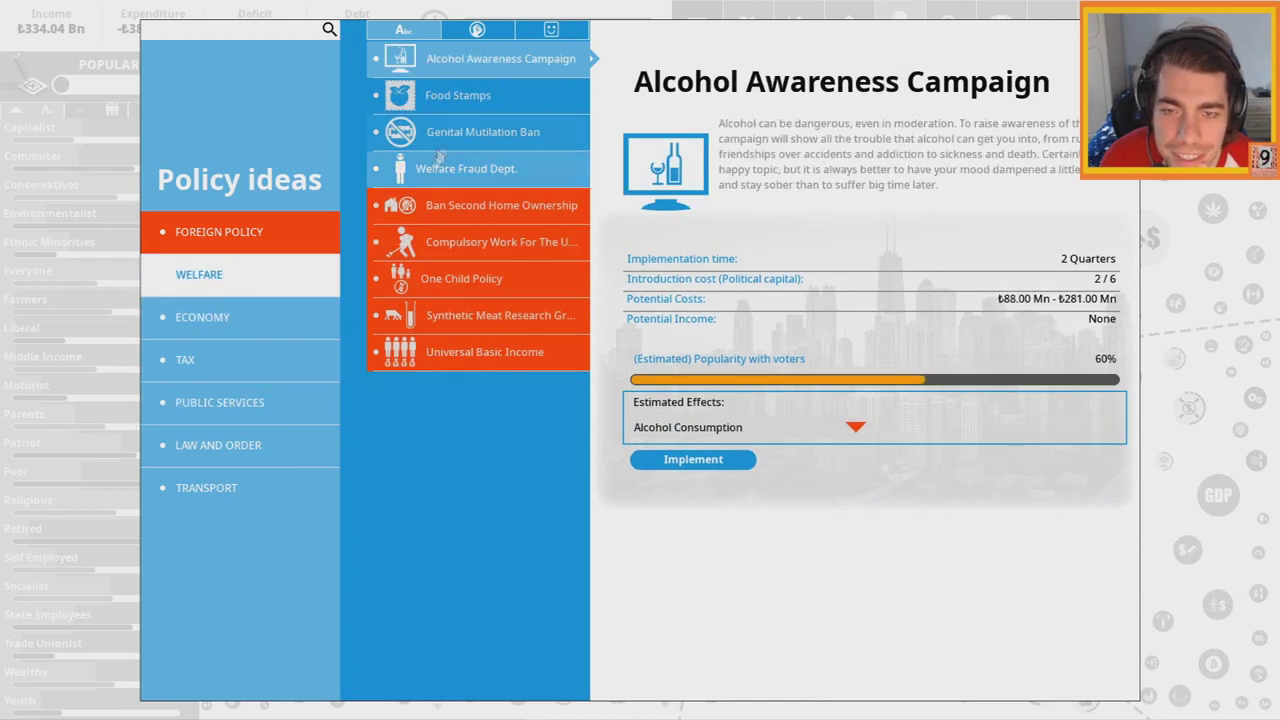
Compare the Food Stamps, Welfare Fraud Dept. and Genital Mutilation Ban welfare ideas
left_click(447, 98)
left_click(465, 172)
left_click(458, 97)
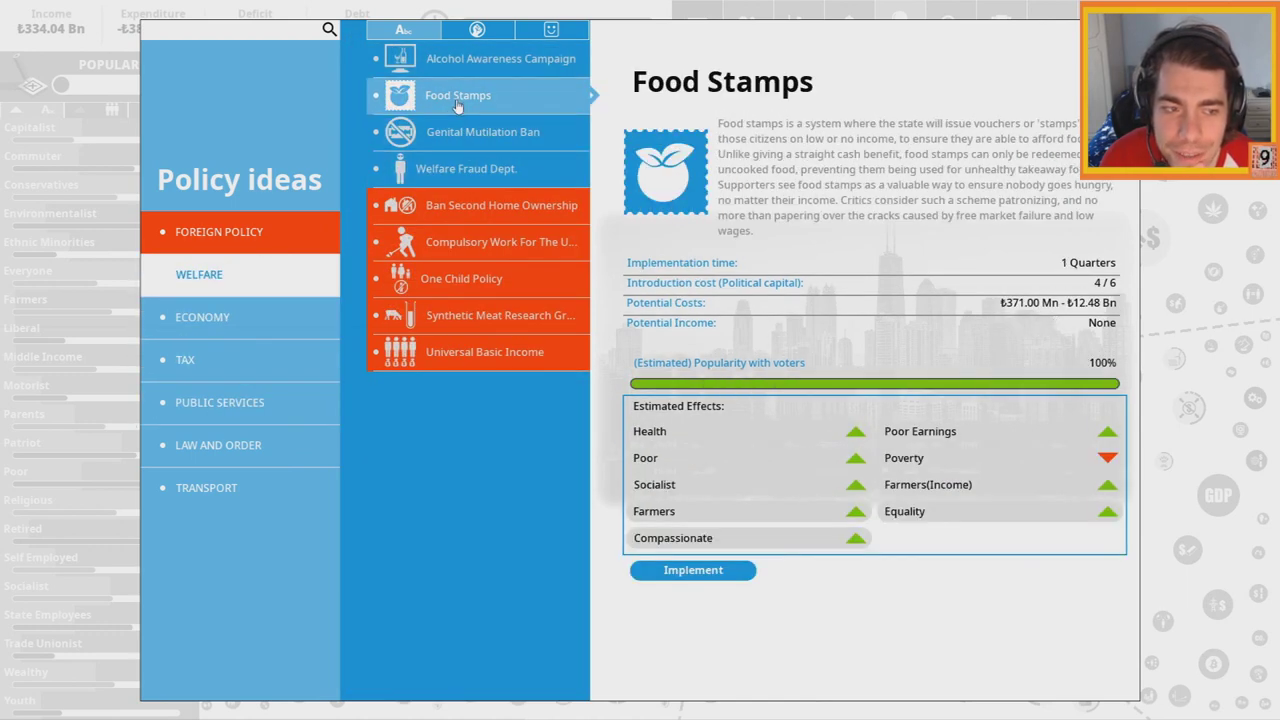
left_click(470, 132)
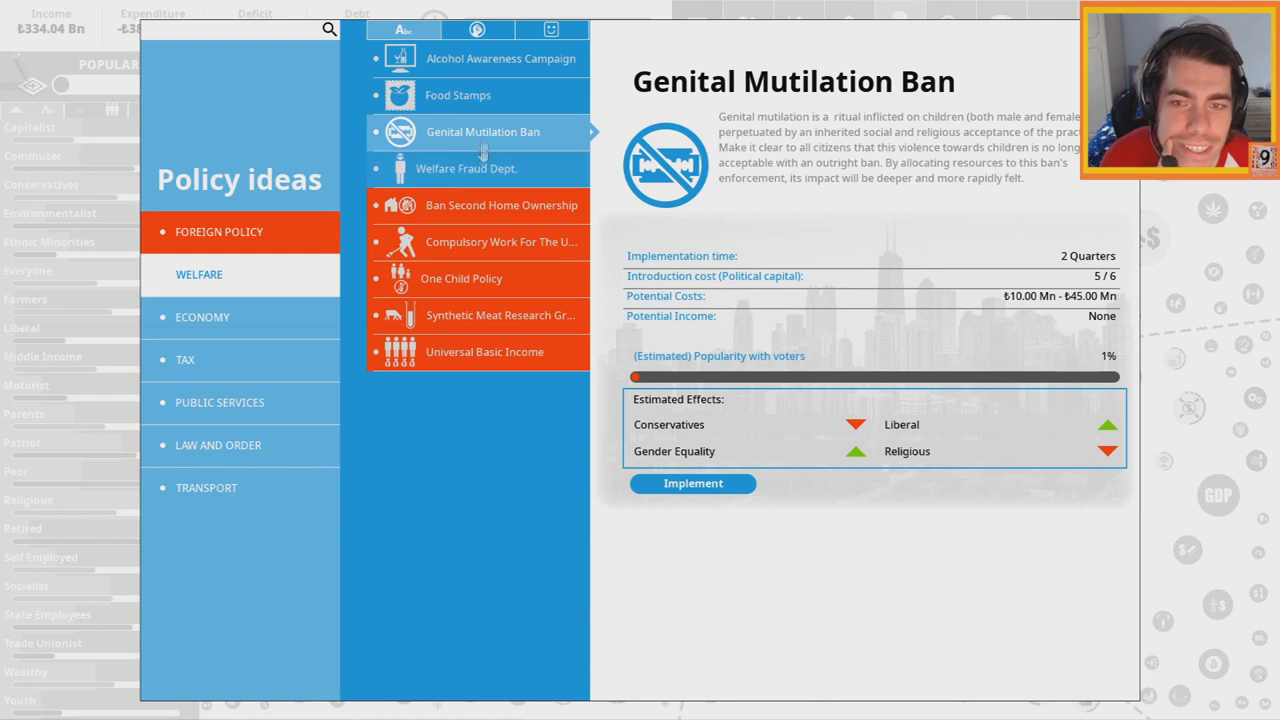
left_click(458, 95)
left_click(473, 140)
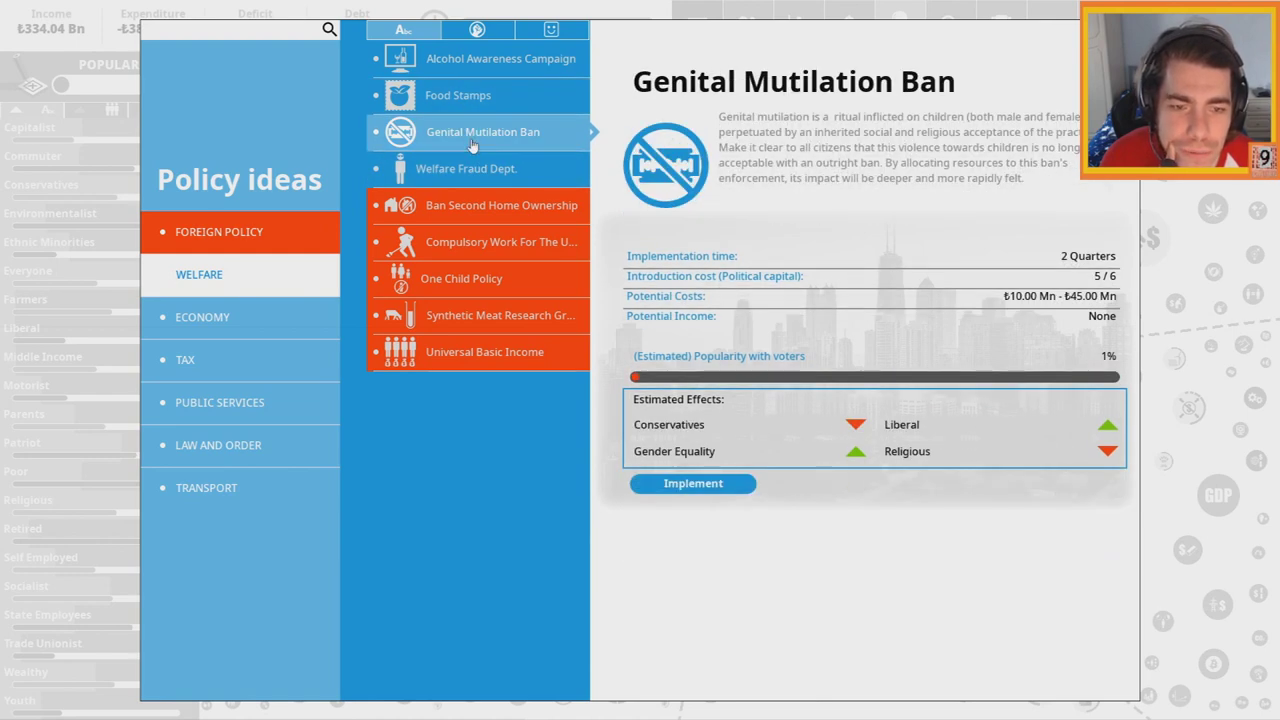
left_click(466, 168)
left_click(480, 132)
left_click(458, 95)
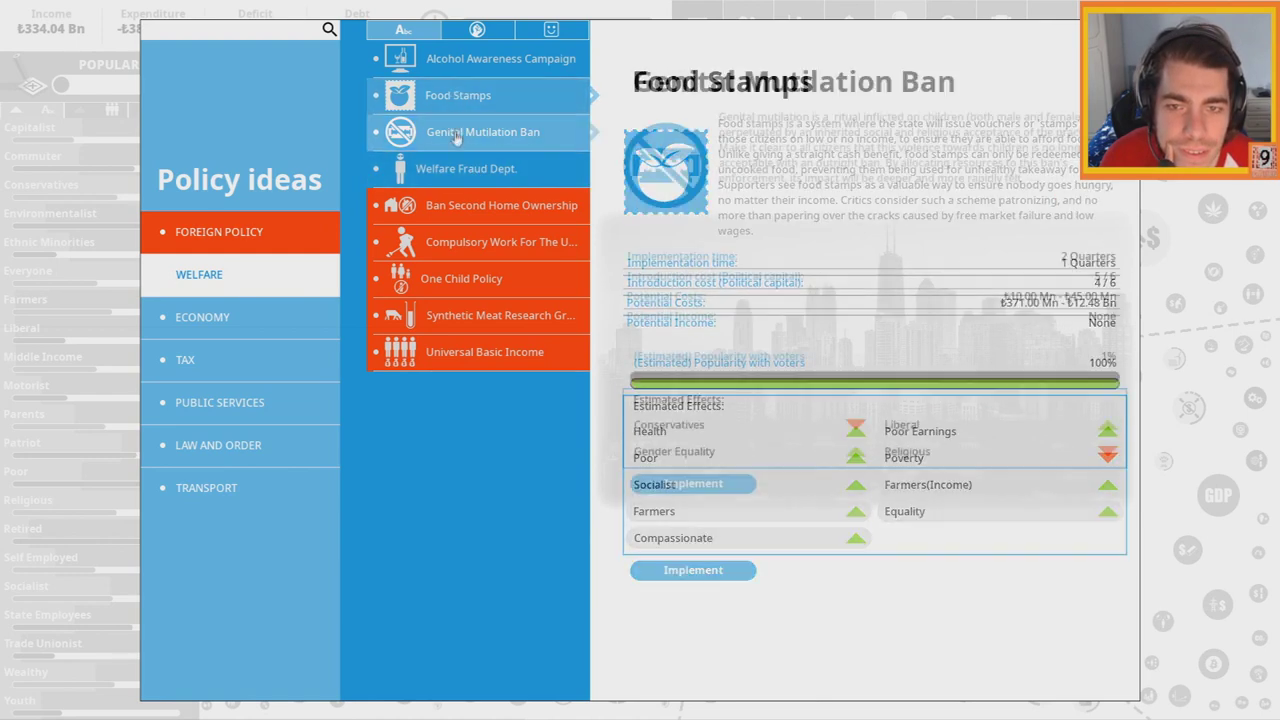
left_click(480, 132)
Introduce the Genital Mutilation Ban covering both male and female
left_click(693, 483)
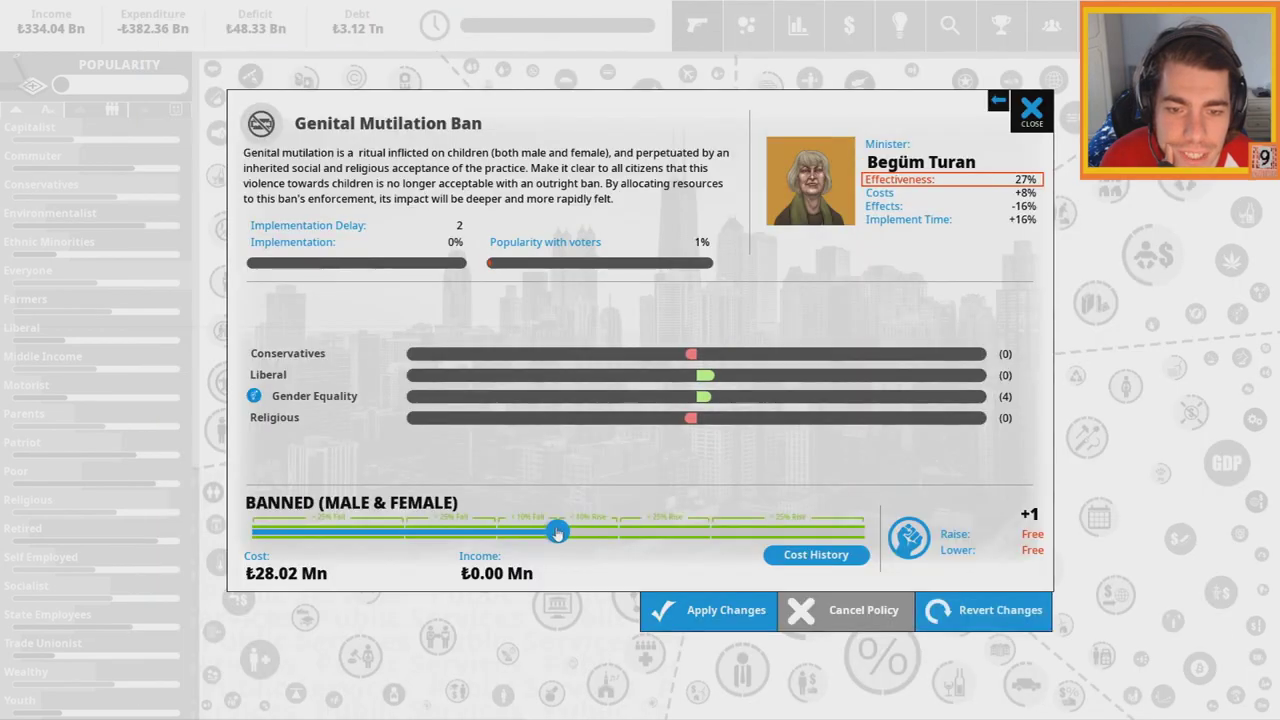
left_click_drag(557, 531, 860, 531)
left_click(726, 610)
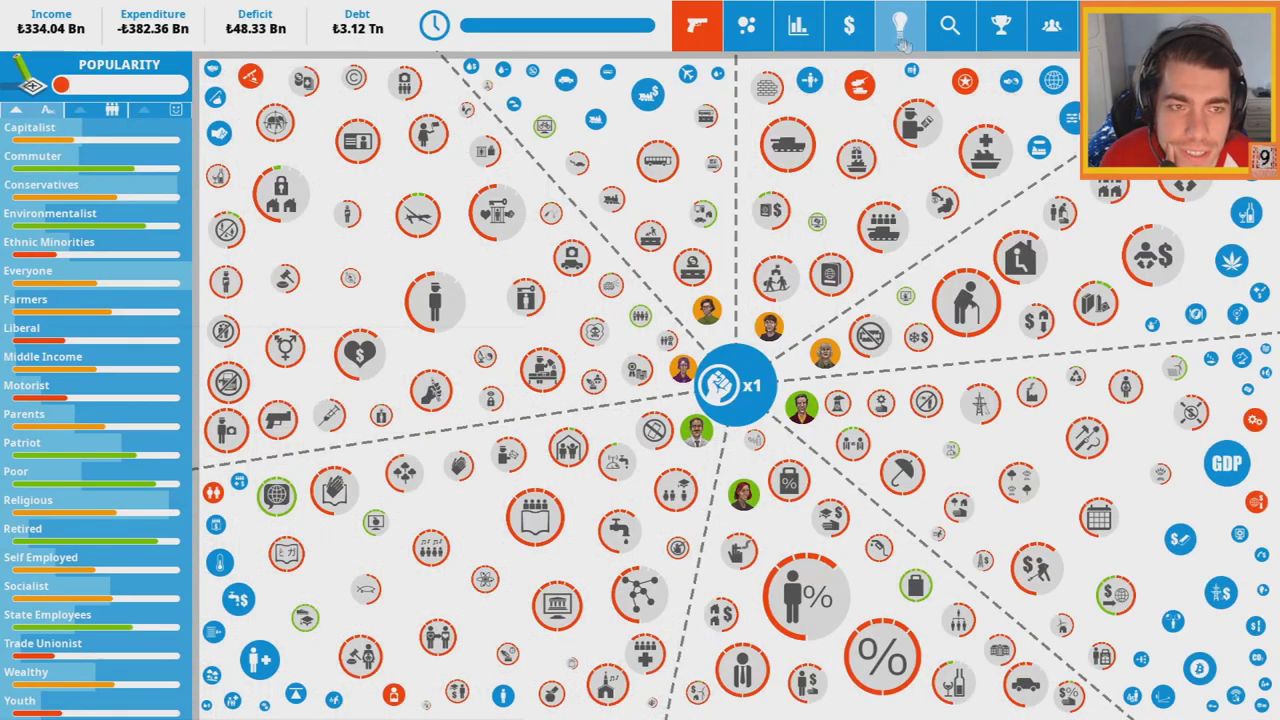
Implement Community Policing at maximum funding, then end the turn
left_click(770, 380)
left_click(240, 445)
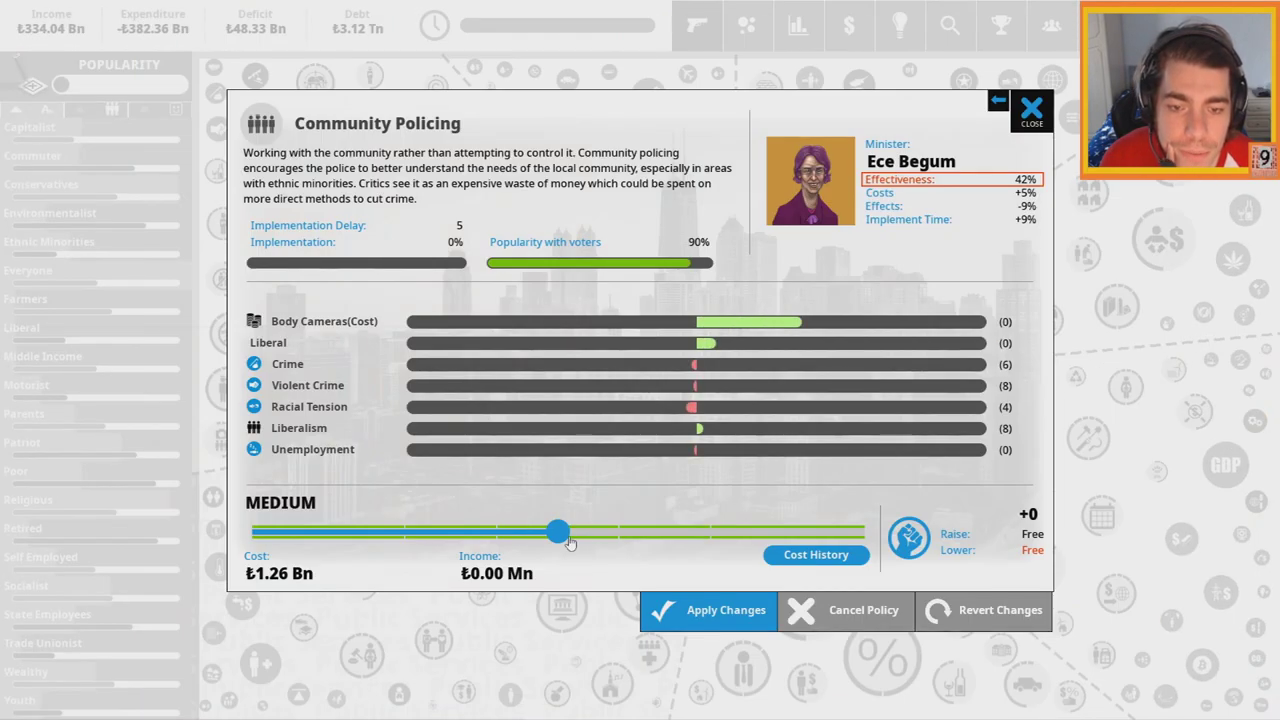
left_click_drag(558, 531, 862, 531)
left_click(707, 610)
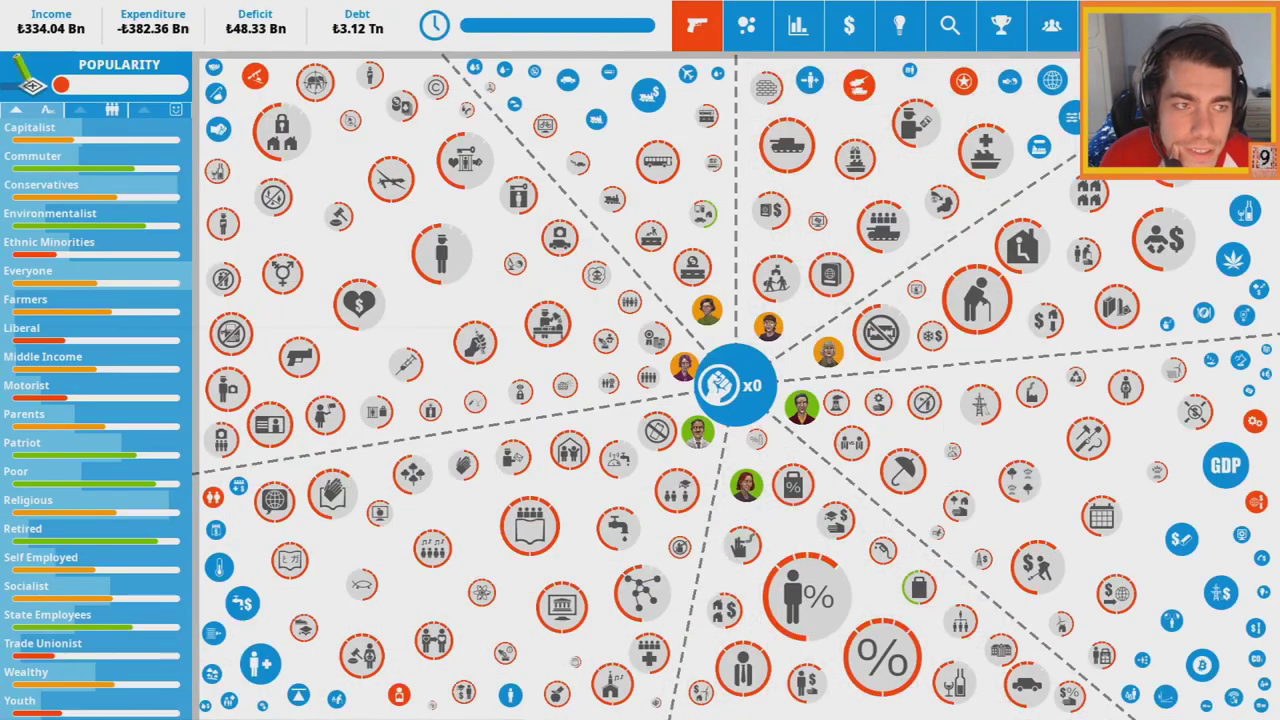
key("space")
left_click(640, 370)
Resolve the hunger strike dilemma by preventing visits, then dismiss the outcome
left_click(466, 338)
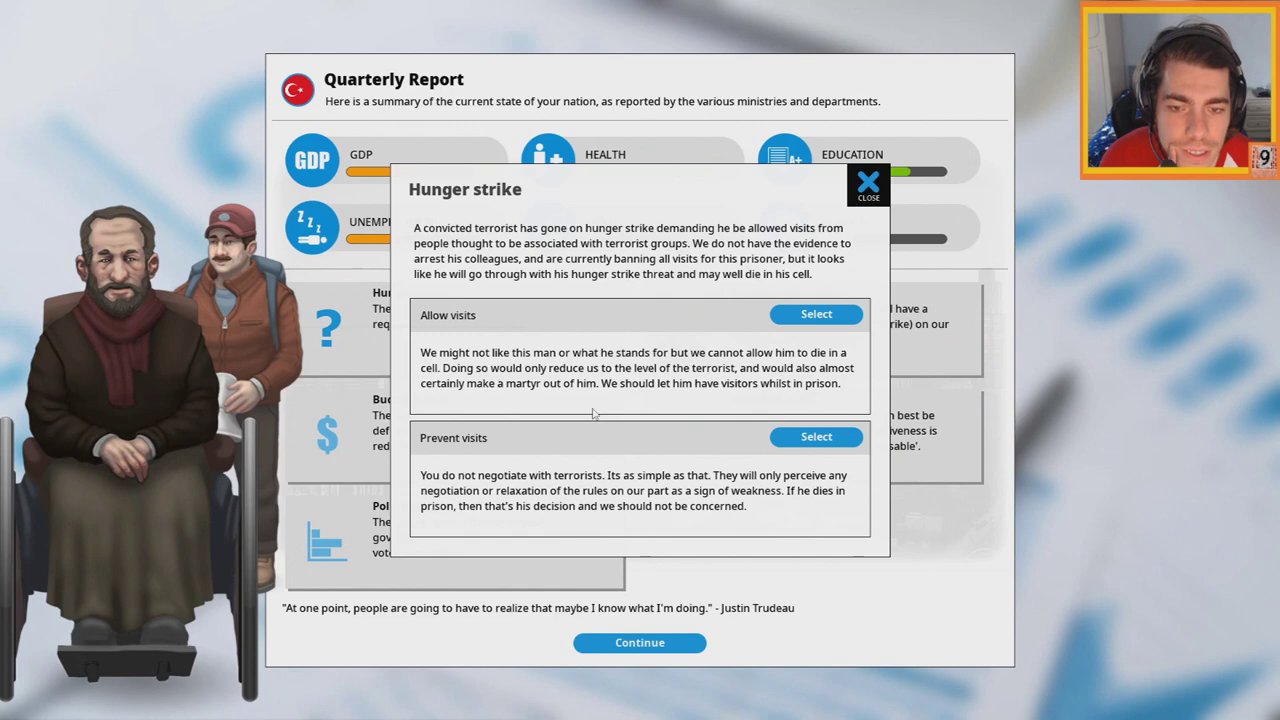
left_click(772, 450)
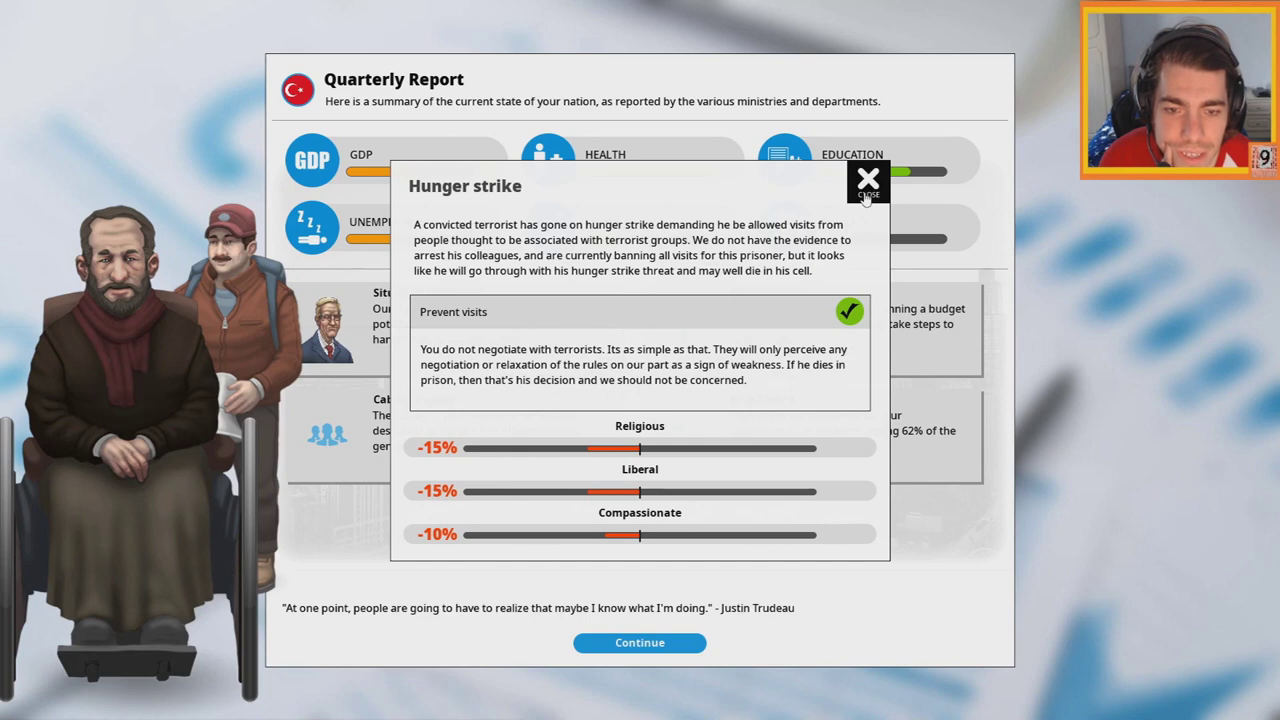
left_click(866, 190)
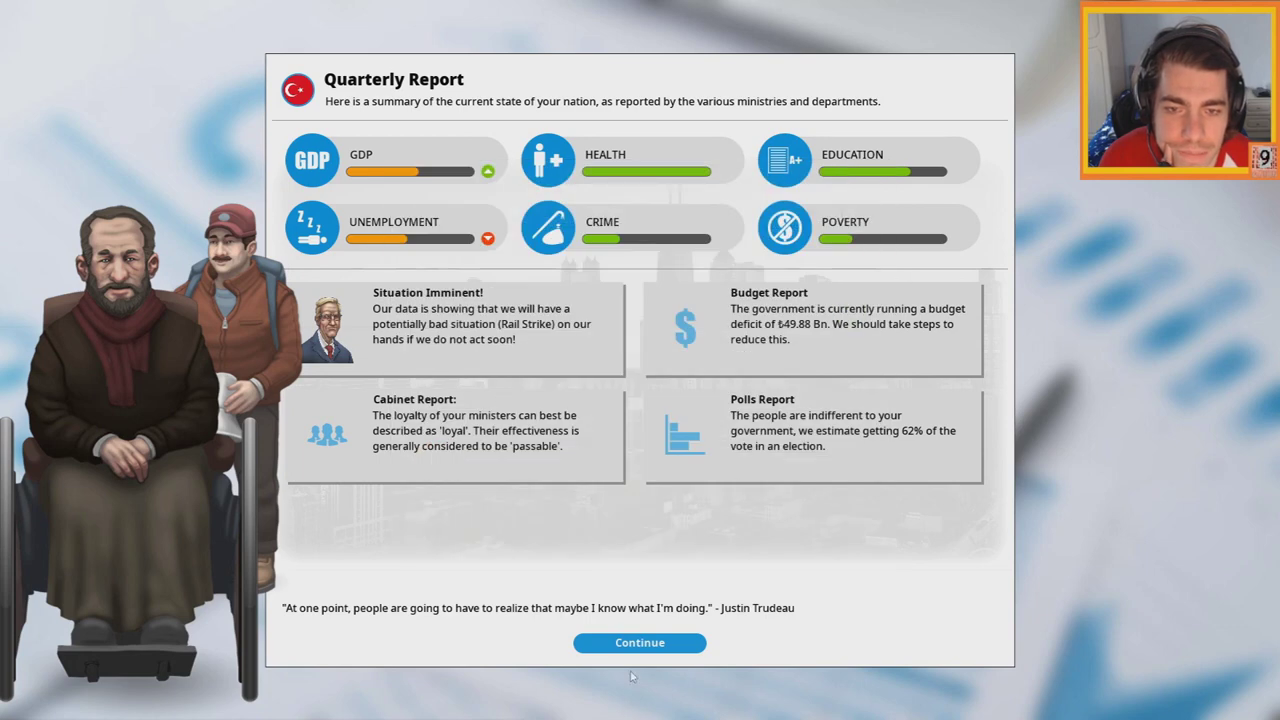
Check the imminent Rail Strike warning, then close the quarterly report
left_click(480, 295)
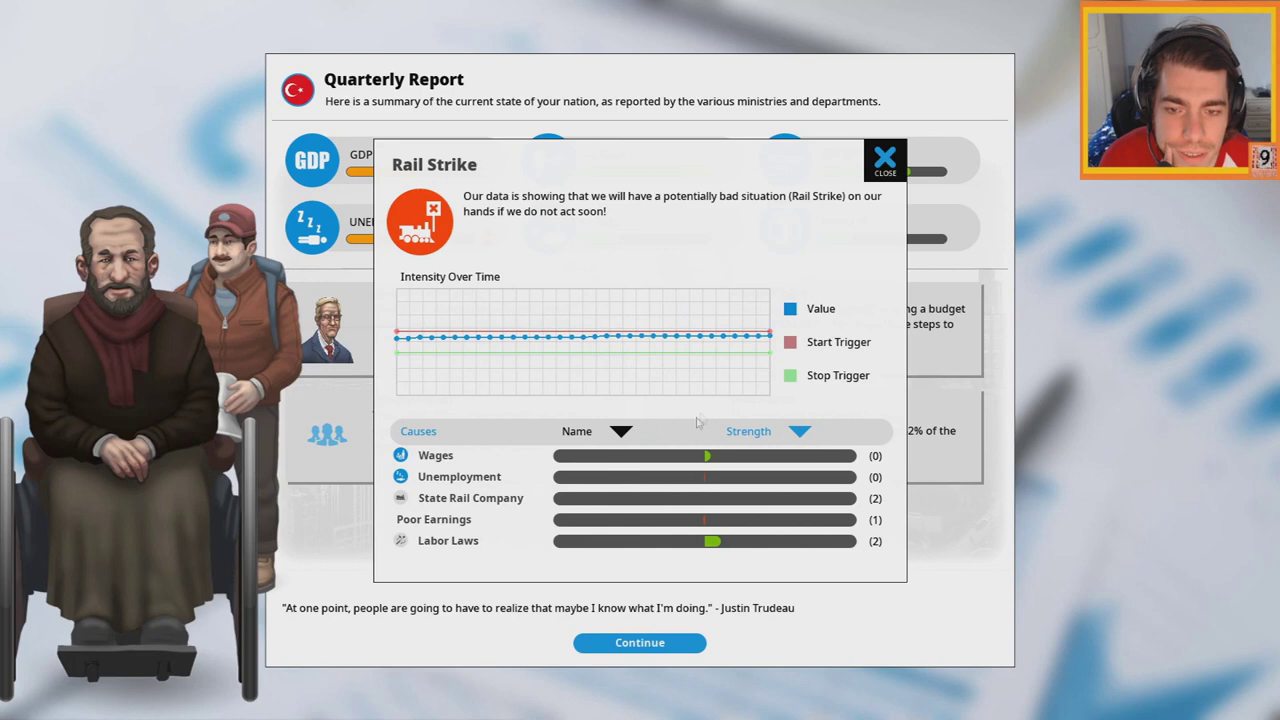
left_click(884, 160)
left_click(640, 642)
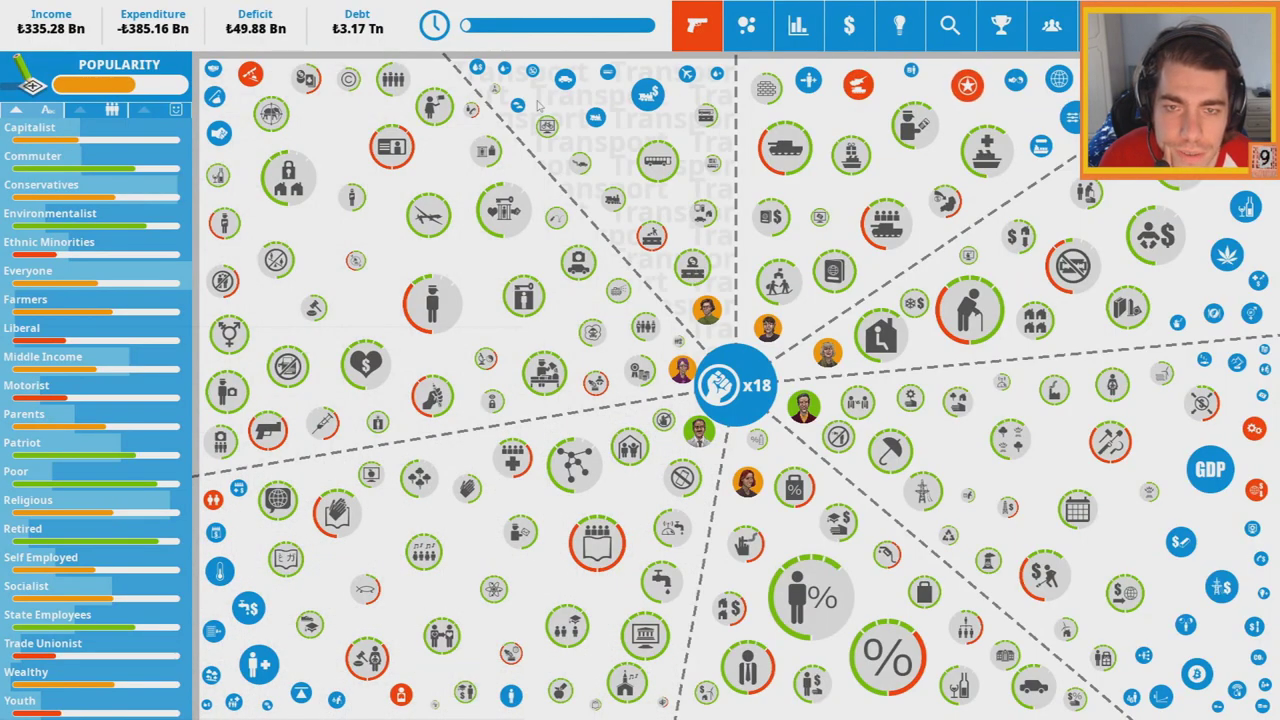
Trial higher State Rail Company funding, cancel the MEDIUM change, and leave it at LOW
left_click(582, 166)
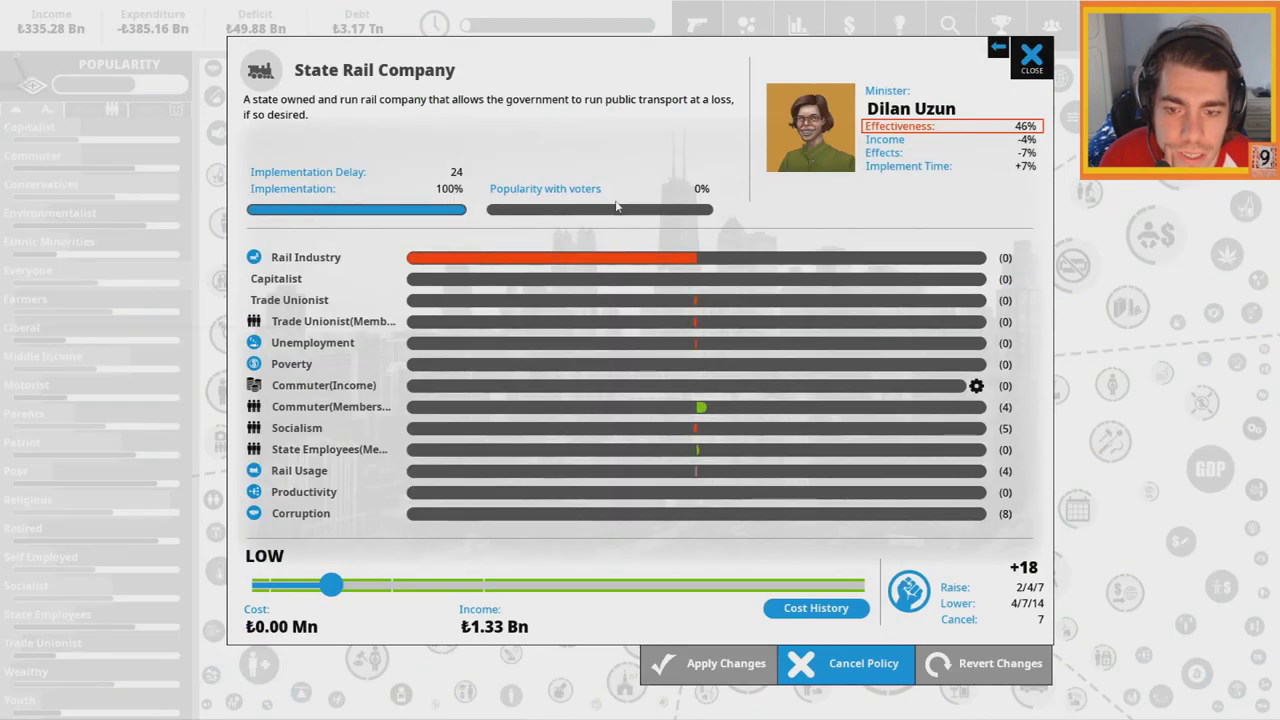
left_click_drag(330, 585, 252, 586)
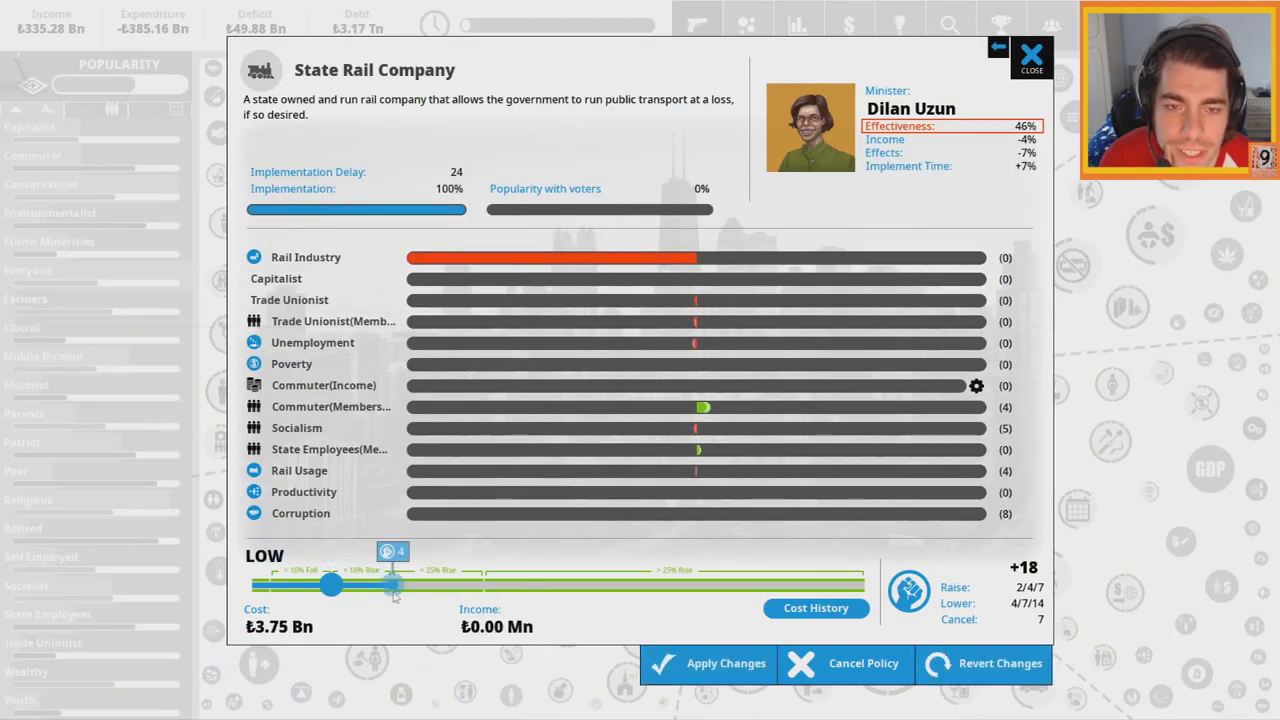
left_click_drag(252, 586, 866, 586)
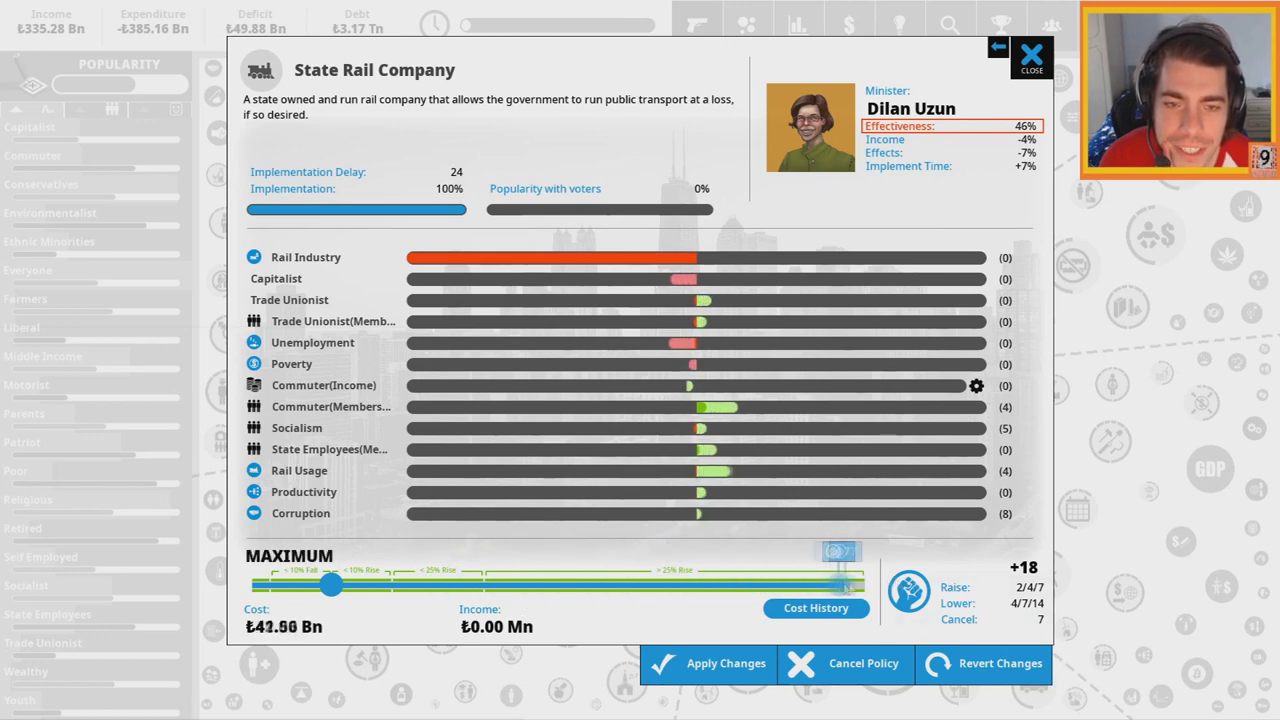
mouse_move(866, 586)
left_mouse_down()
mouse_move(252, 586)
mouse_move(772, 586)
left_mouse_up()
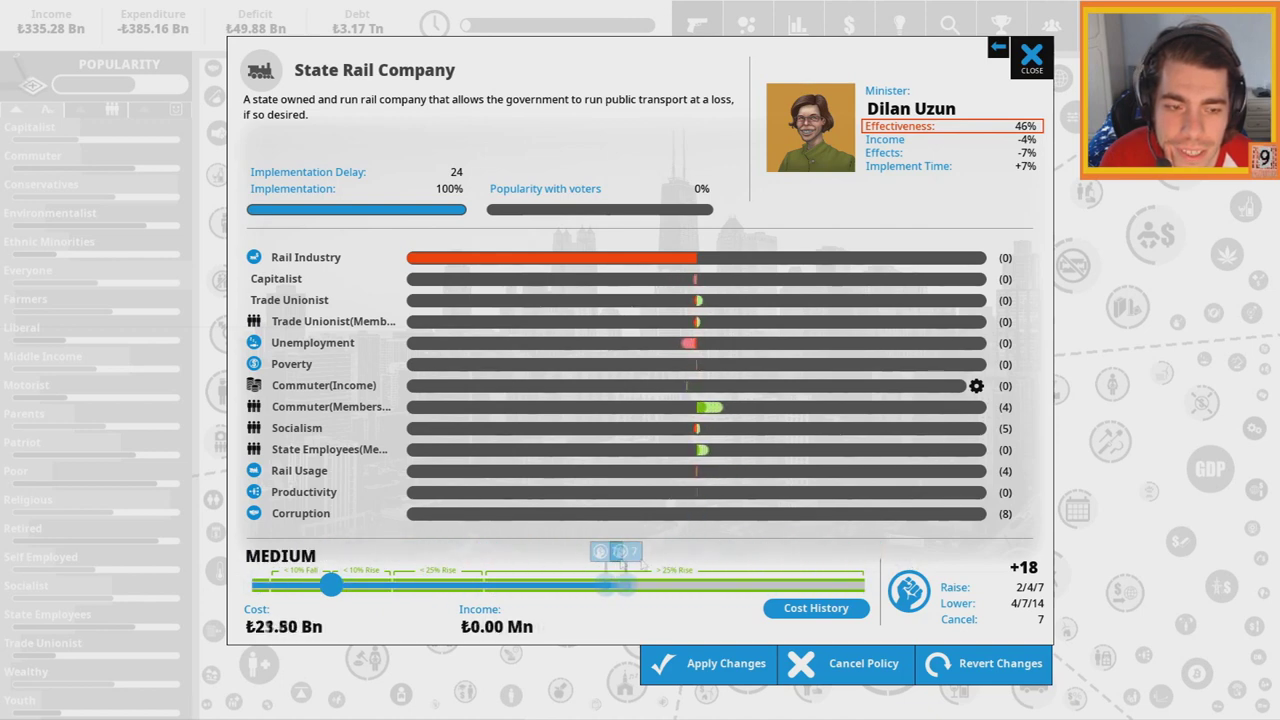
mouse_move(772, 586)
left_mouse_down()
mouse_move(466, 586)
mouse_move(866, 586)
left_mouse_up()
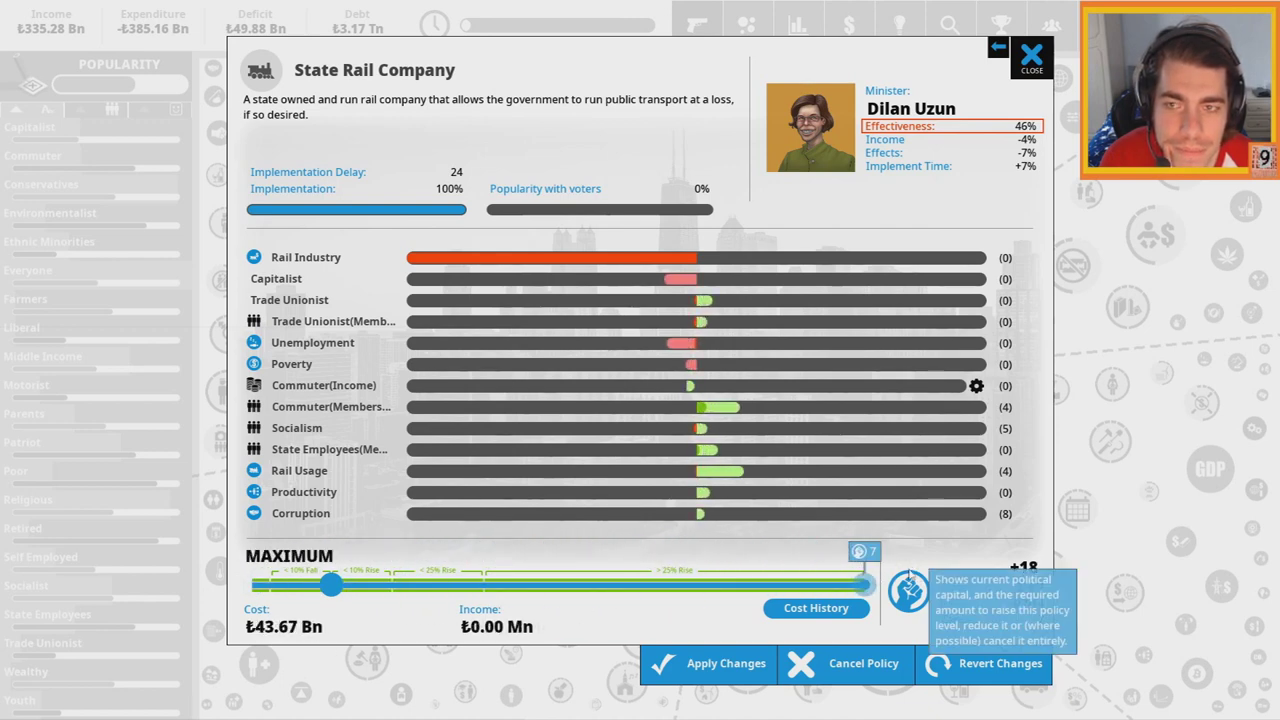
left_click(985, 663)
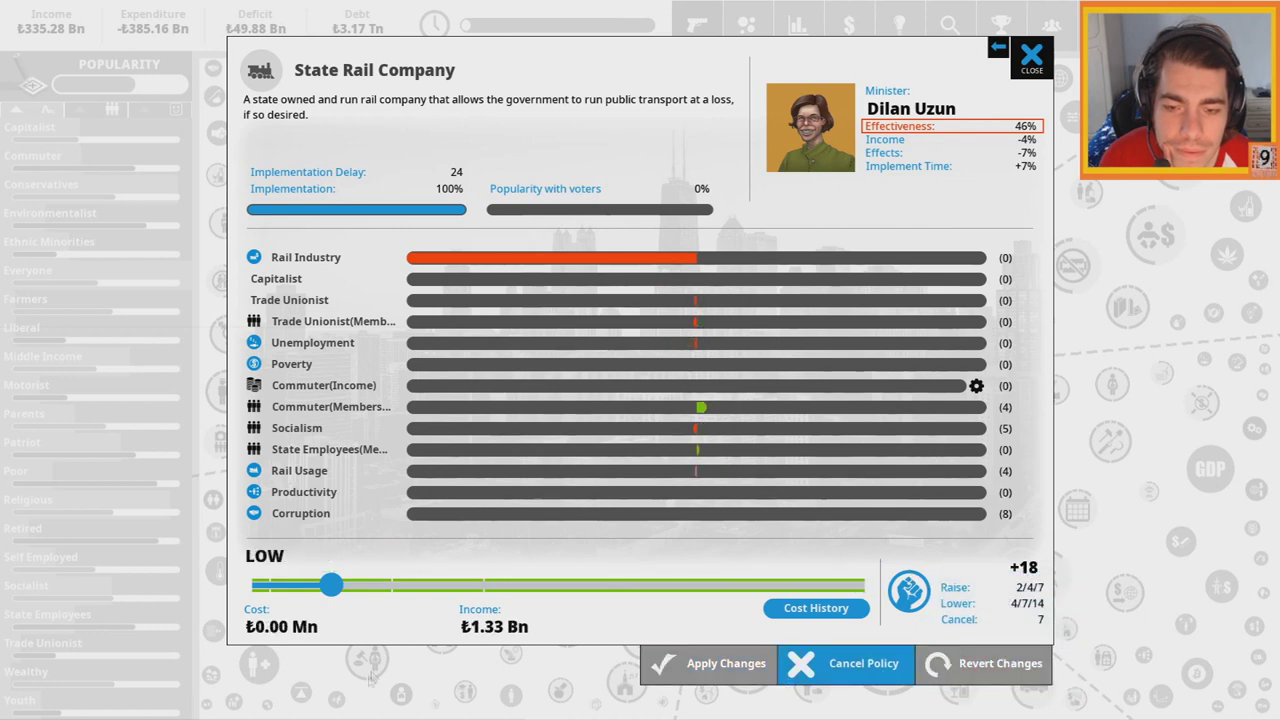
left_click_drag(335, 586, 489, 586)
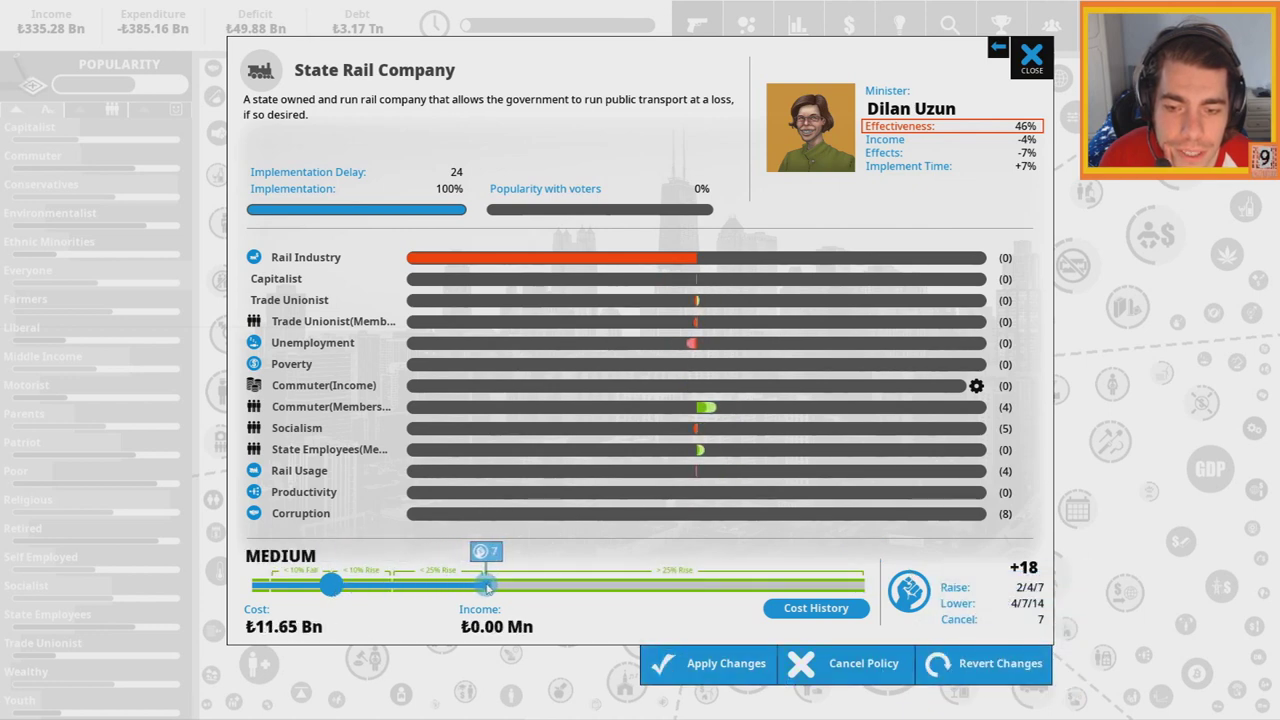
left_click(705, 663)
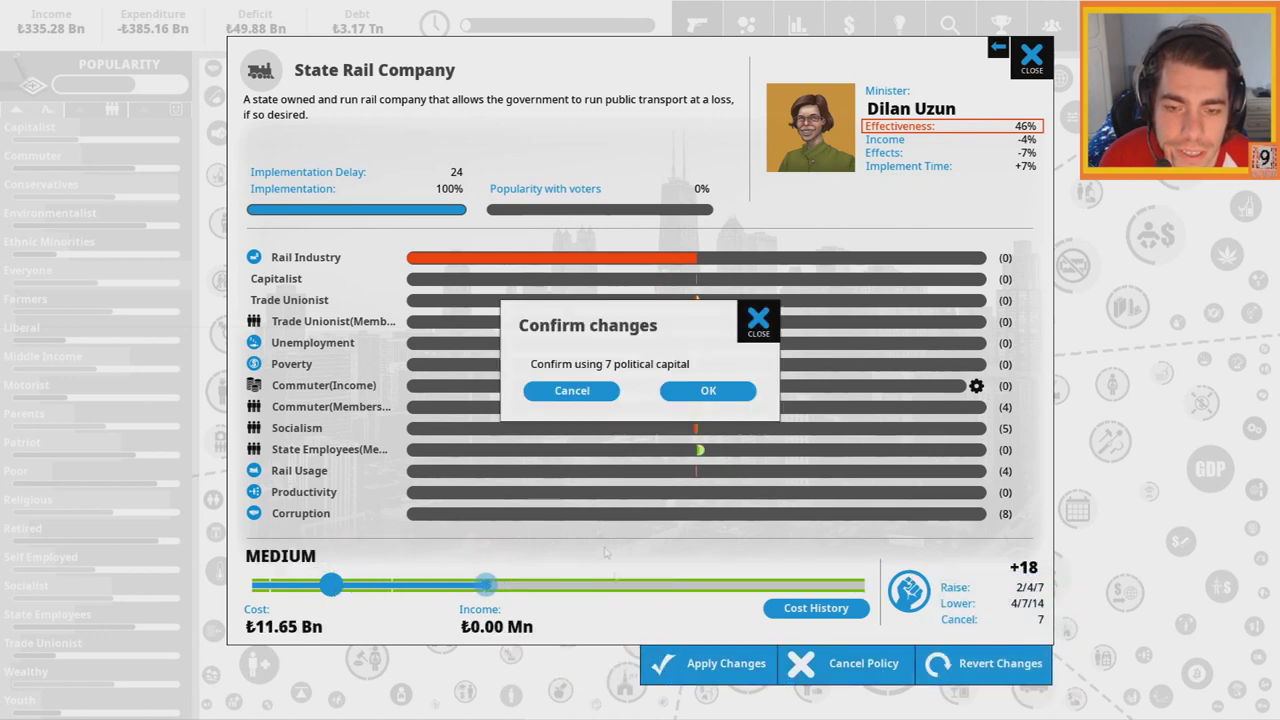
left_click(572, 390)
key("Escape")
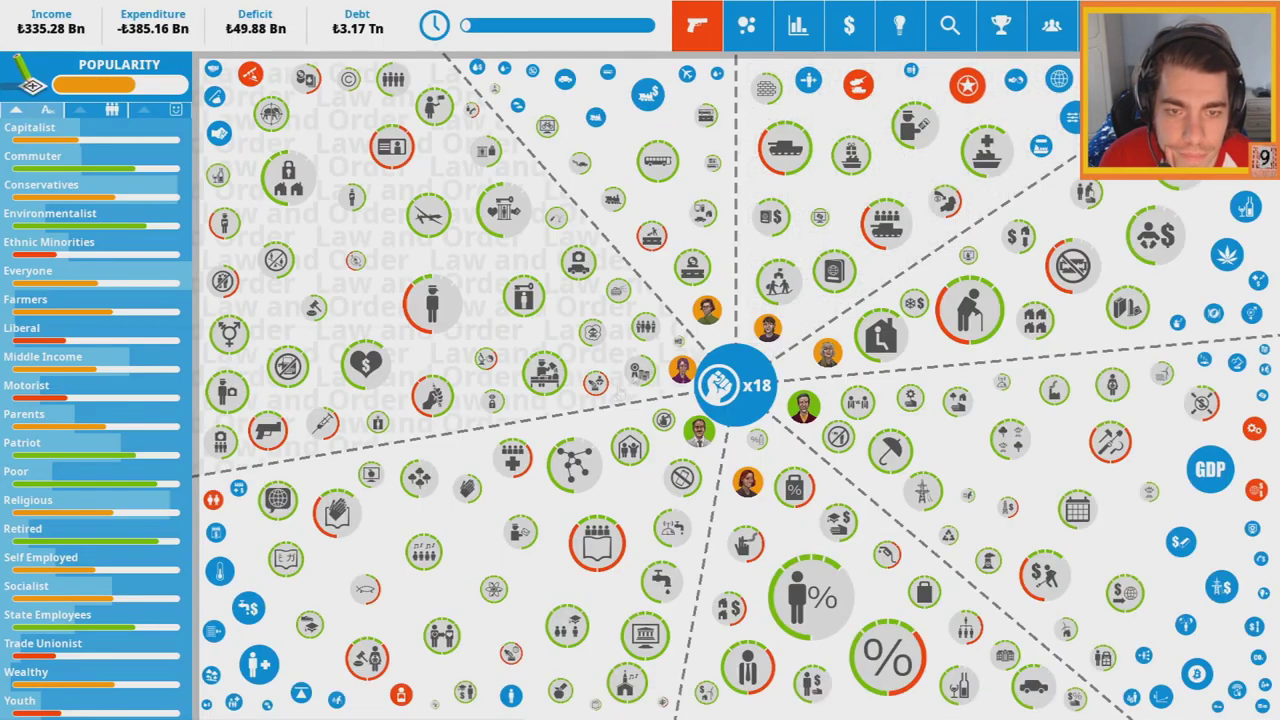
Raise Bus Subsidies to maximum and confirm spending the political capital
left_click(560, 290)
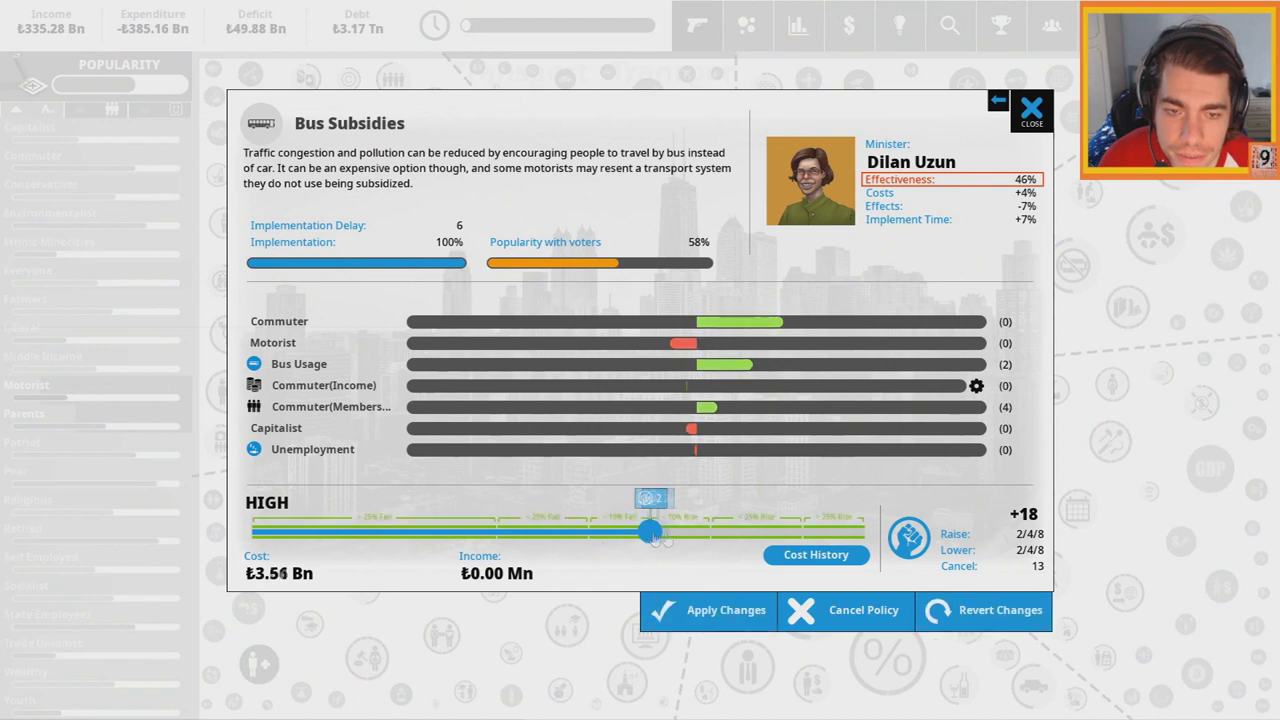
left_click(862, 531)
left_click(707, 610)
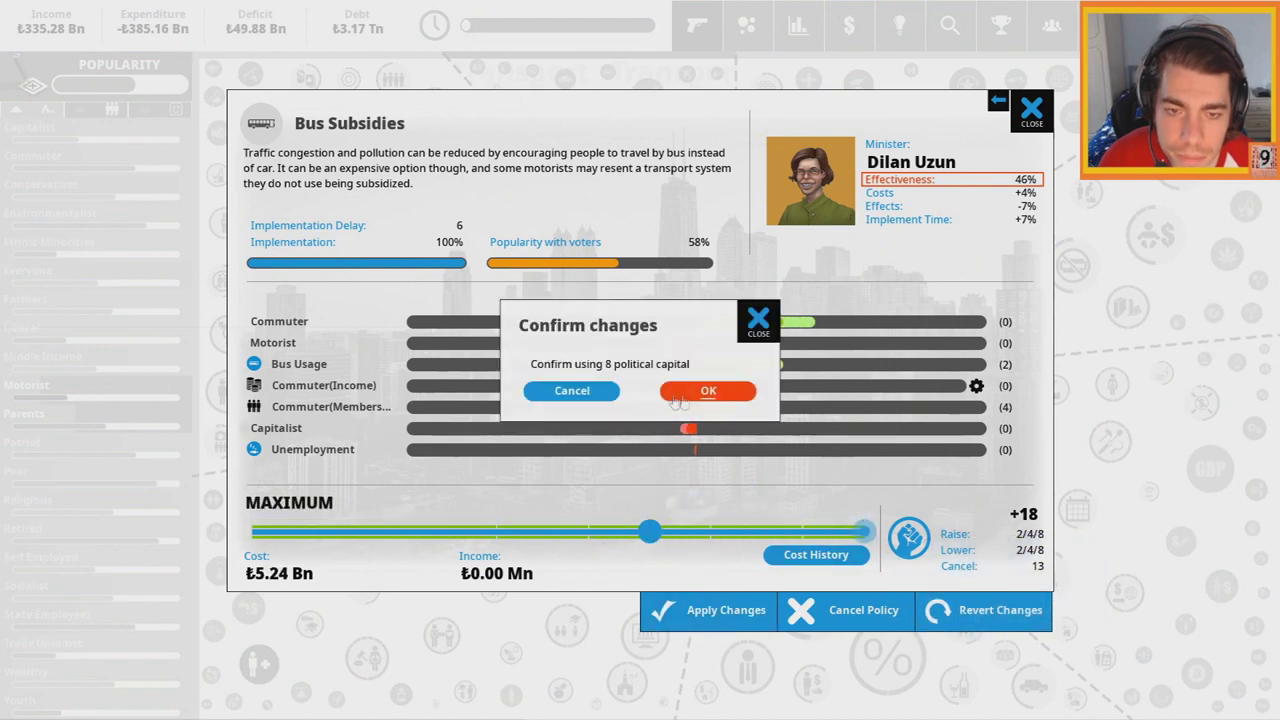
left_click(700, 393)
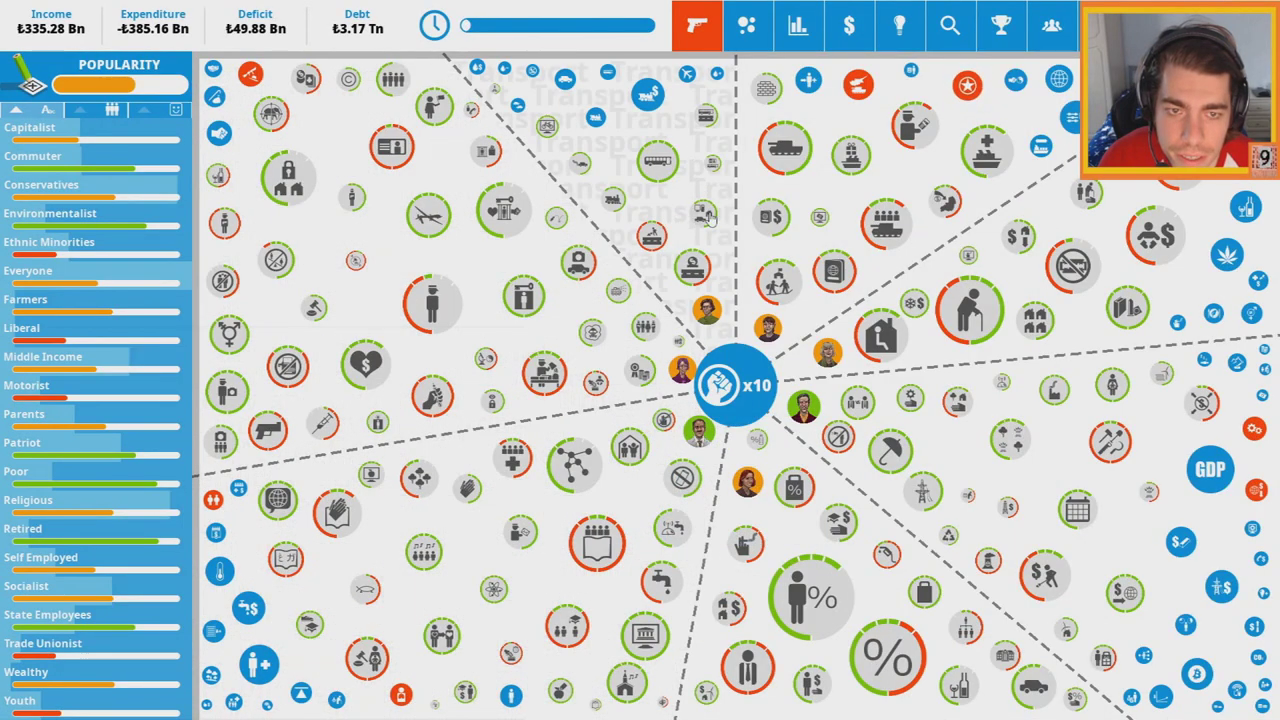
Raise the Telecommuting Initiative to maximum funding and confirm the change
left_click(699, 215)
left_click(700, 531)
left_click(862, 531)
left_click(710, 610)
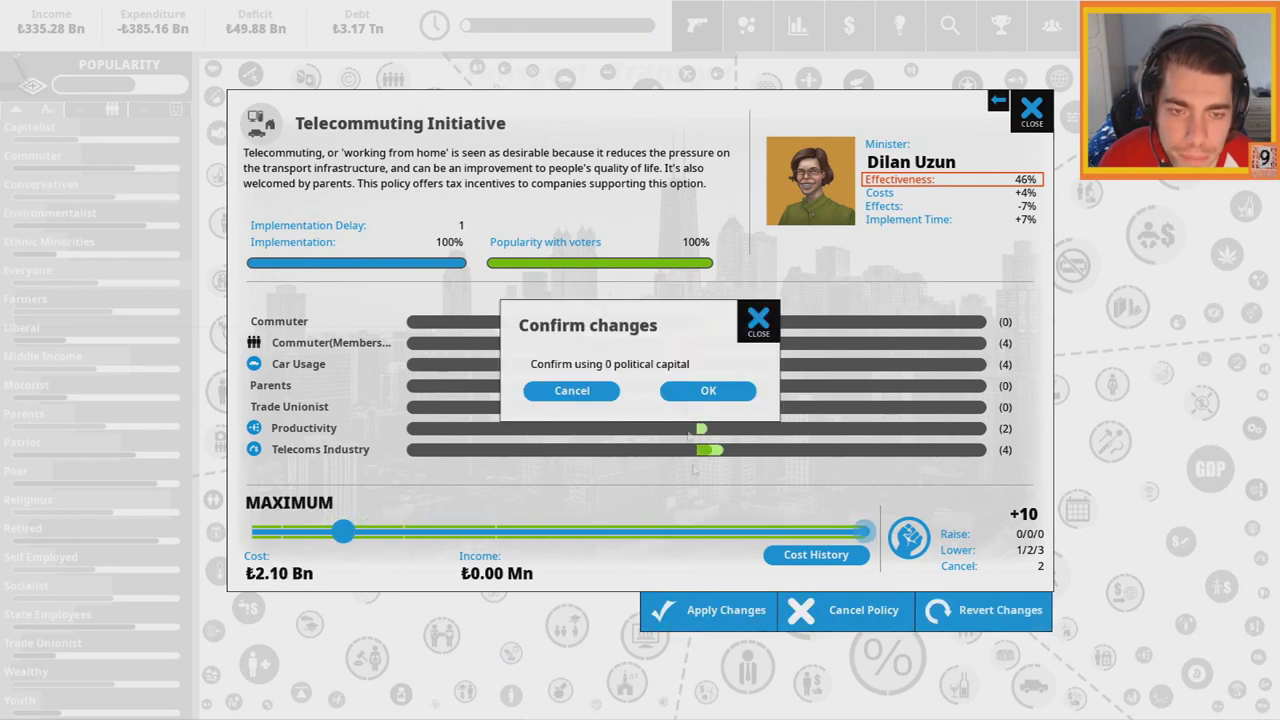
left_click(708, 390)
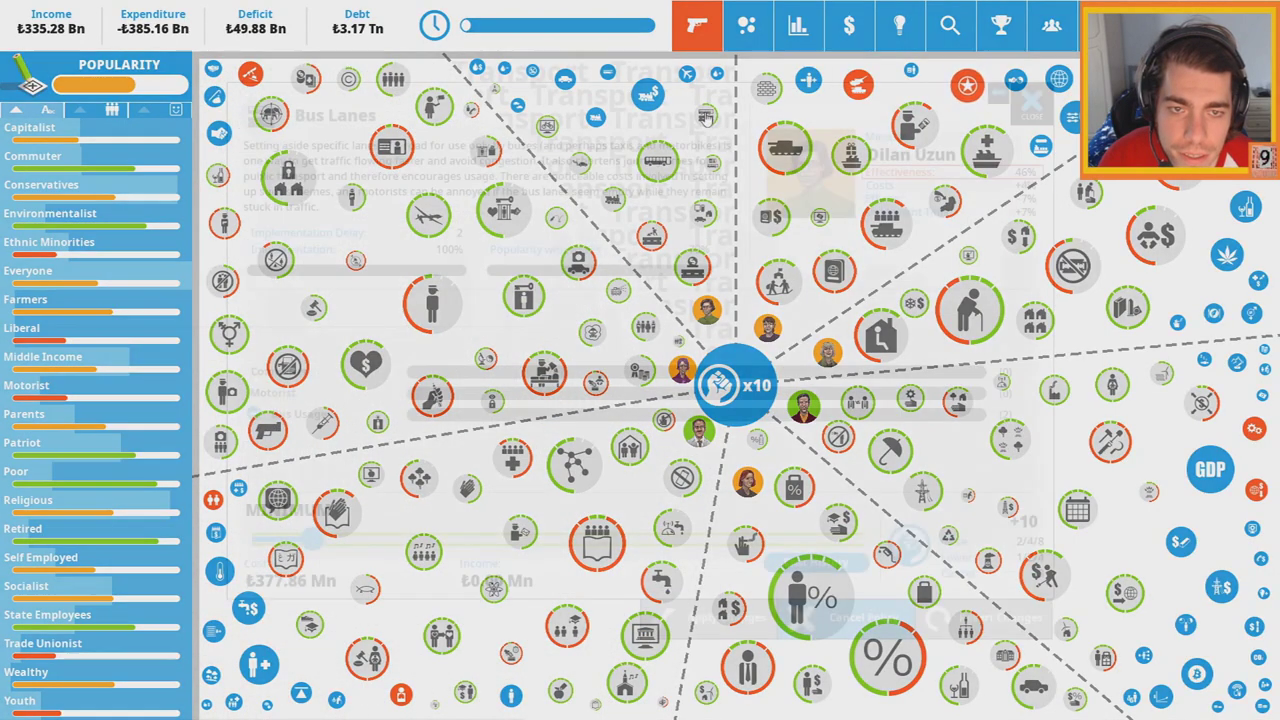
Raise Bus Lanes to maximum and confirm spending the political capital
left_click(657, 160)
left_click(862, 540)
left_click(703, 617)
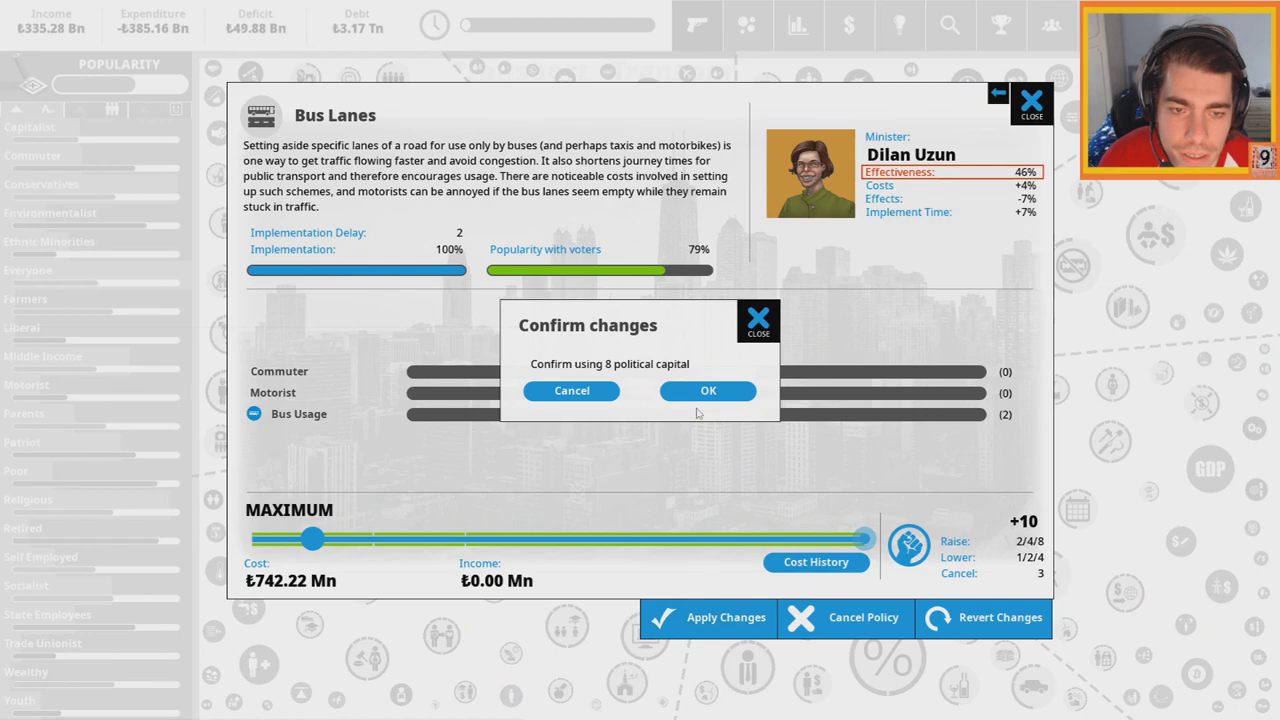
left_click(708, 390)
Introduce Trade Council from the Economy policy ideas and raise it to maximum
left_click(899, 24)
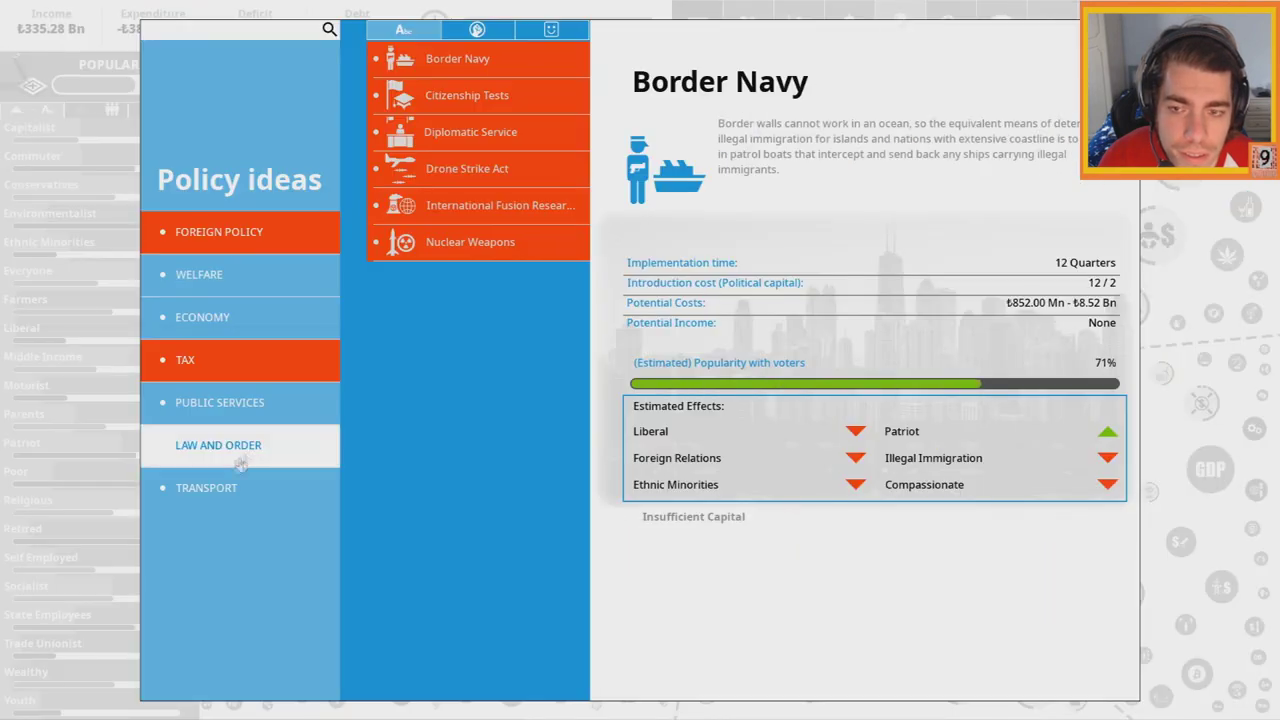
left_click(218, 277)
left_click(202, 317)
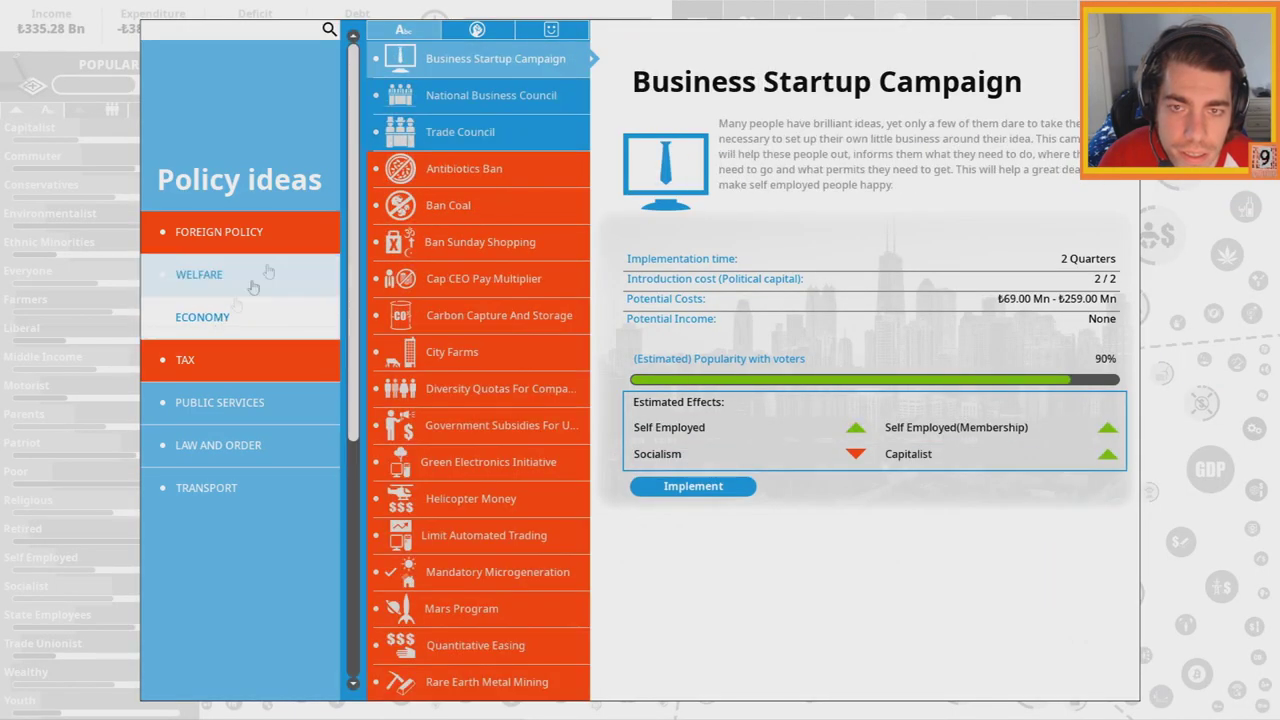
left_click(480, 95)
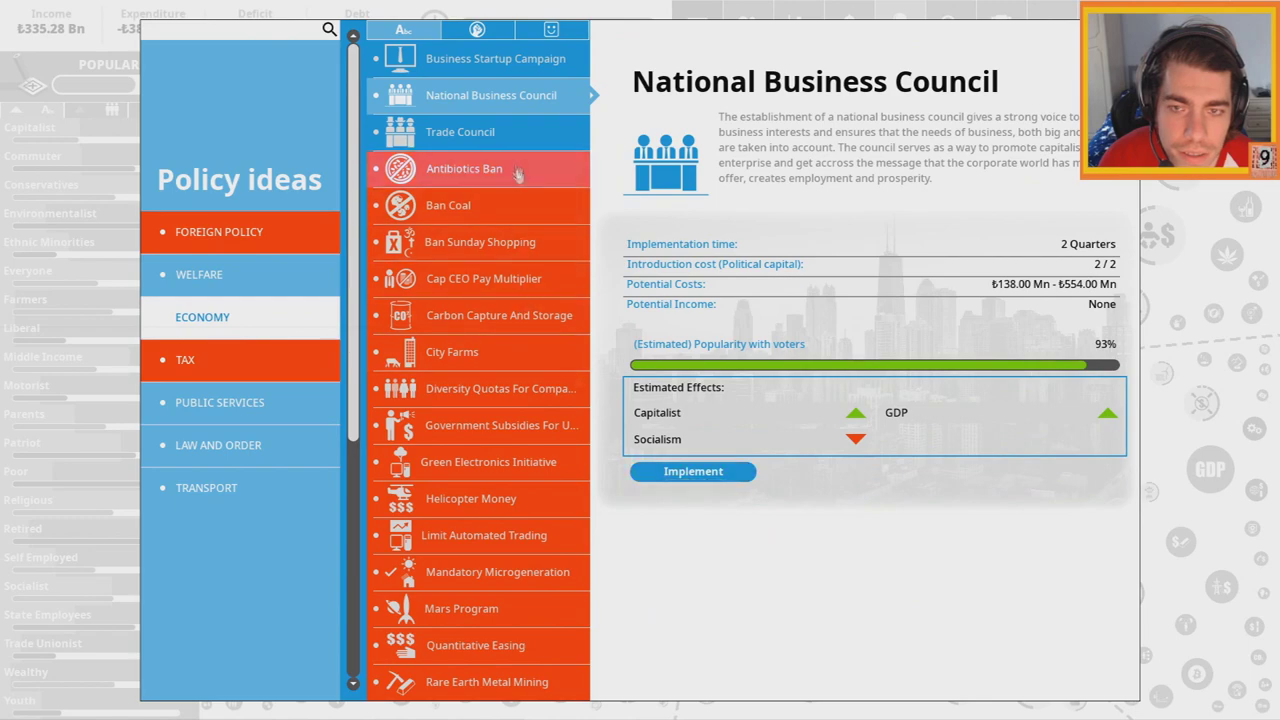
left_click(460, 131)
left_click(693, 471)
left_click_drag(563, 529, 860, 529)
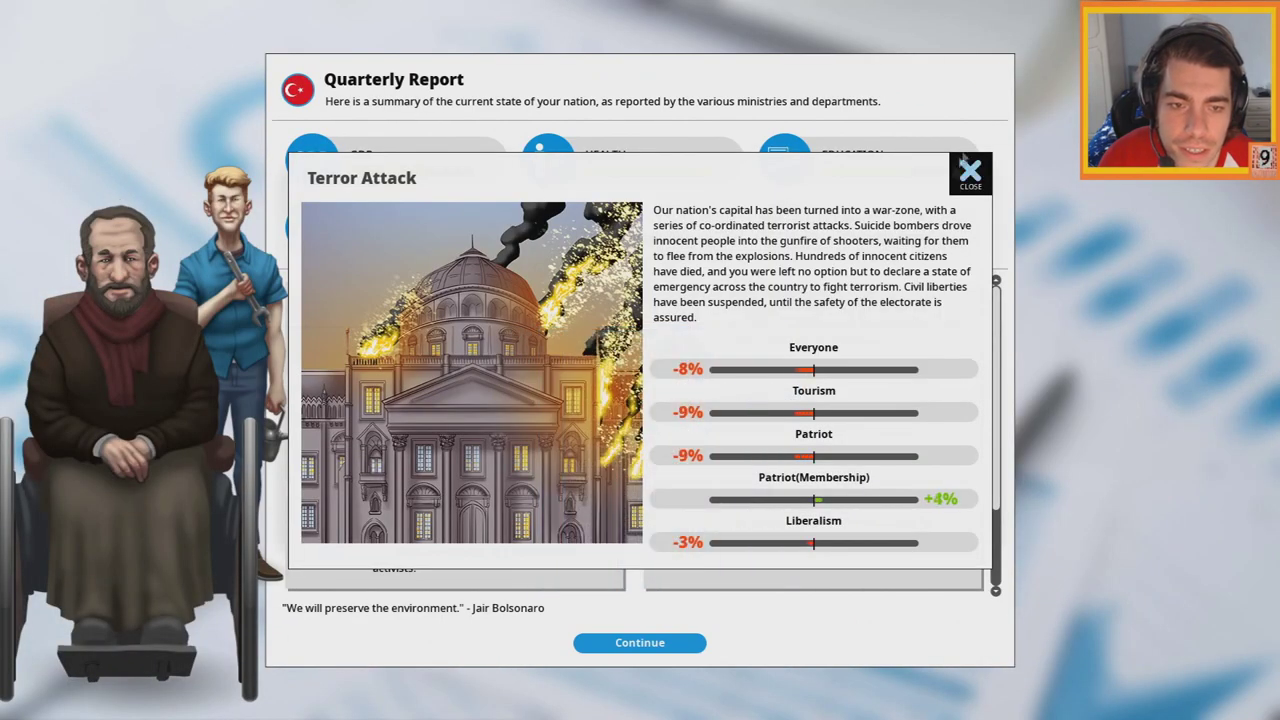
Dismiss the Terror Attack news and report, then reopen it to inspect Media Monopoly
left_click(970, 172)
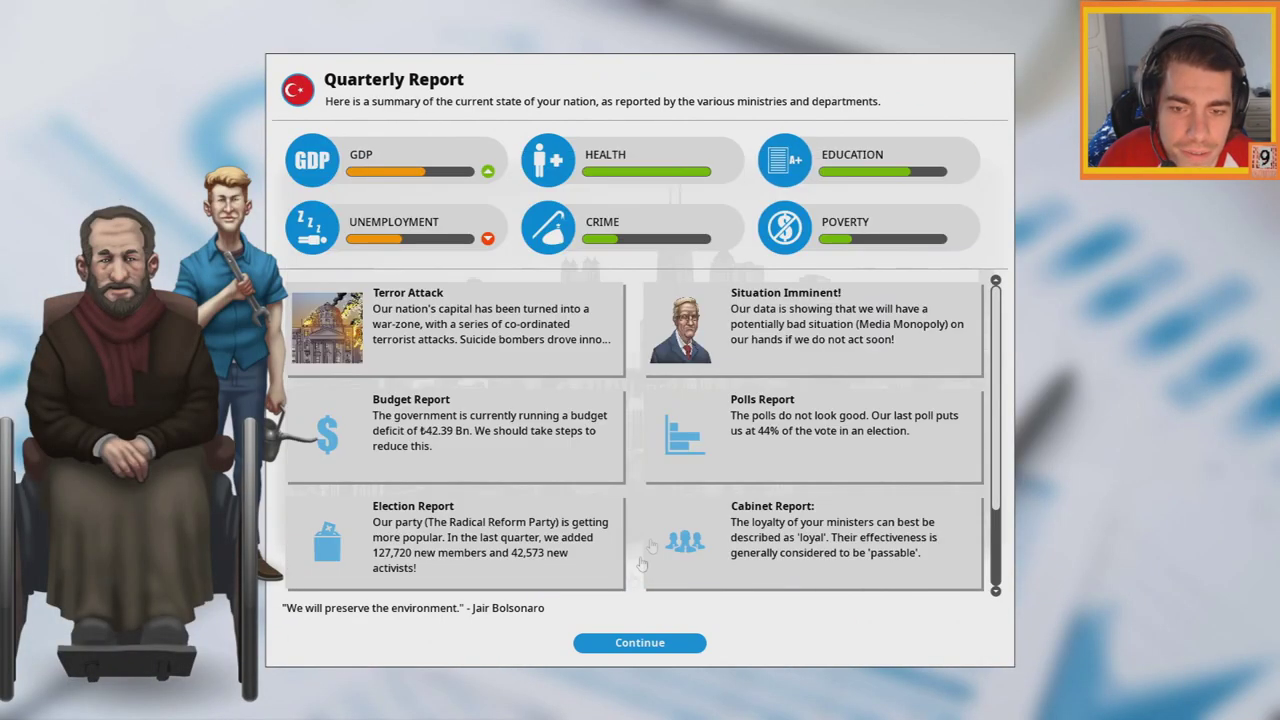
left_click(639, 642)
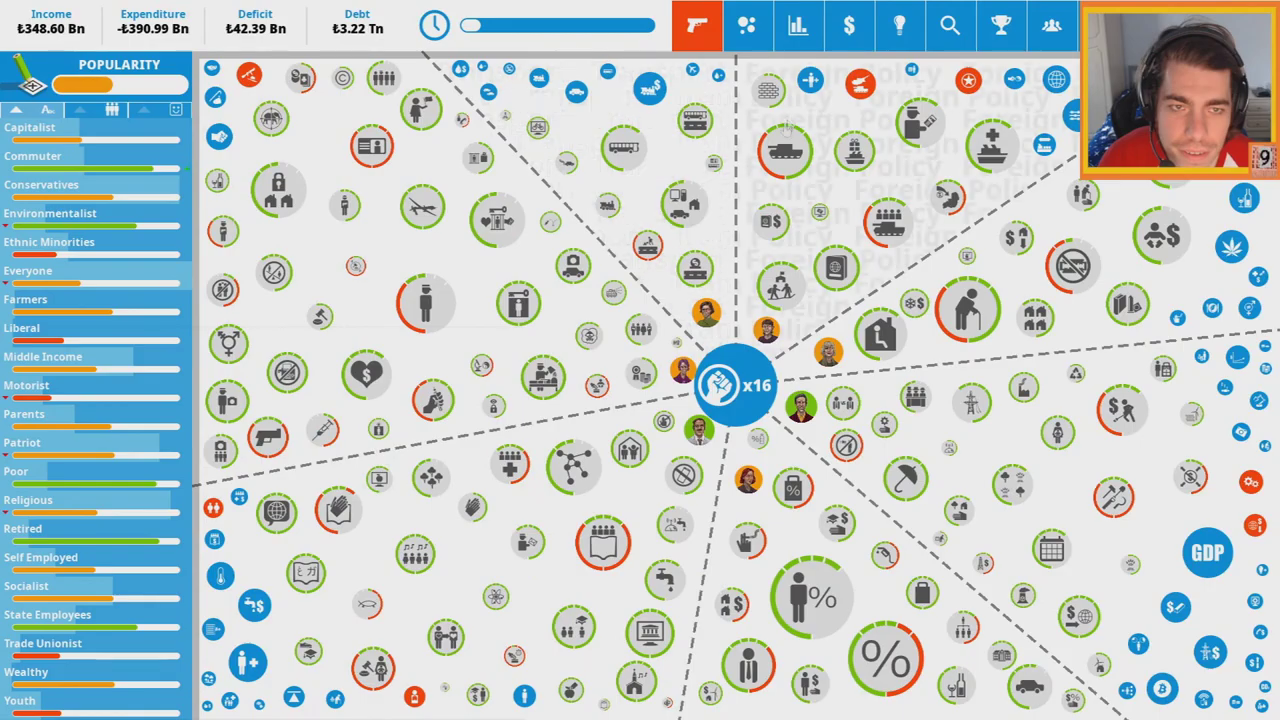
left_click(898, 24)
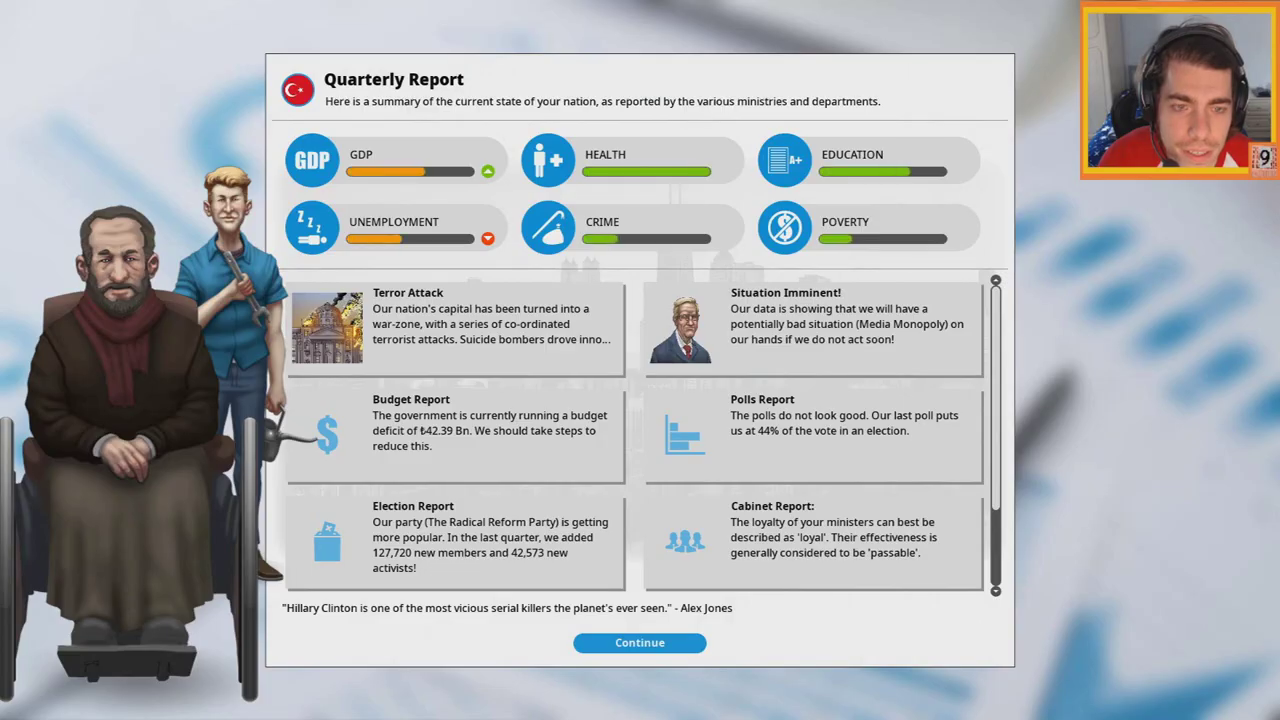
left_click(800, 430)
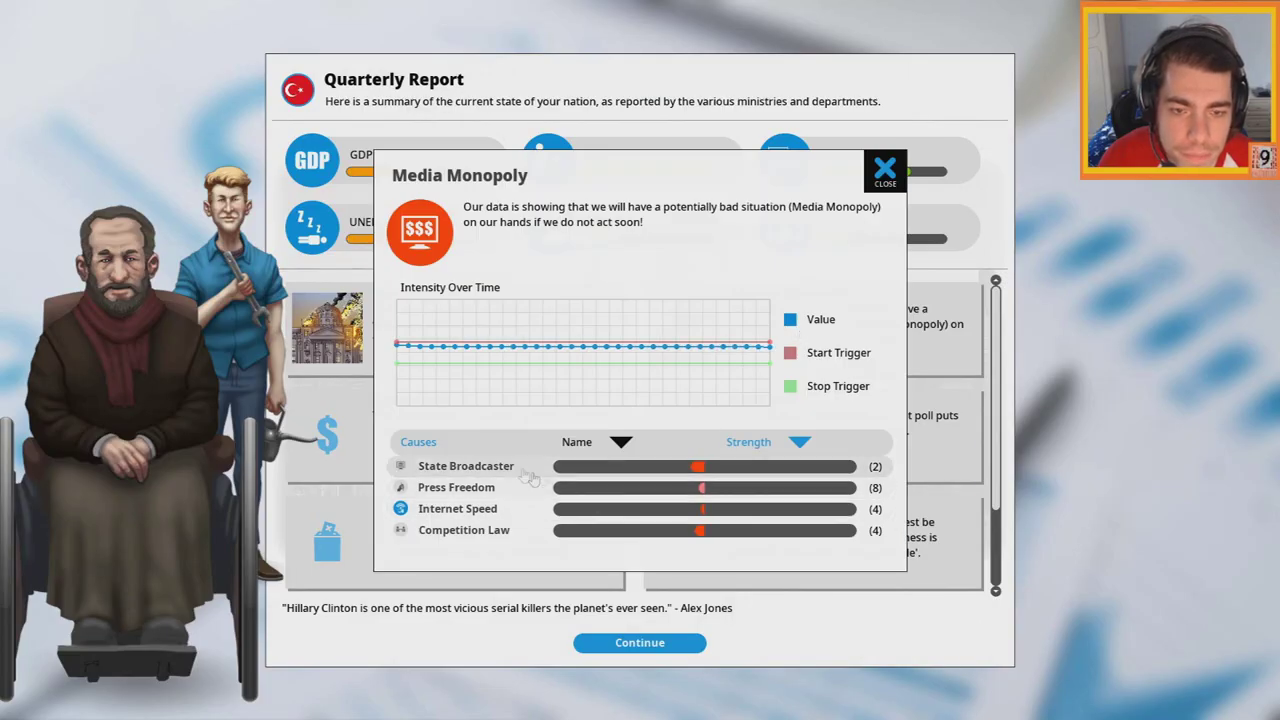
Preview State Broadcaster at maximum funding, then revert it to keep it at HIGH
left_click(466, 466)
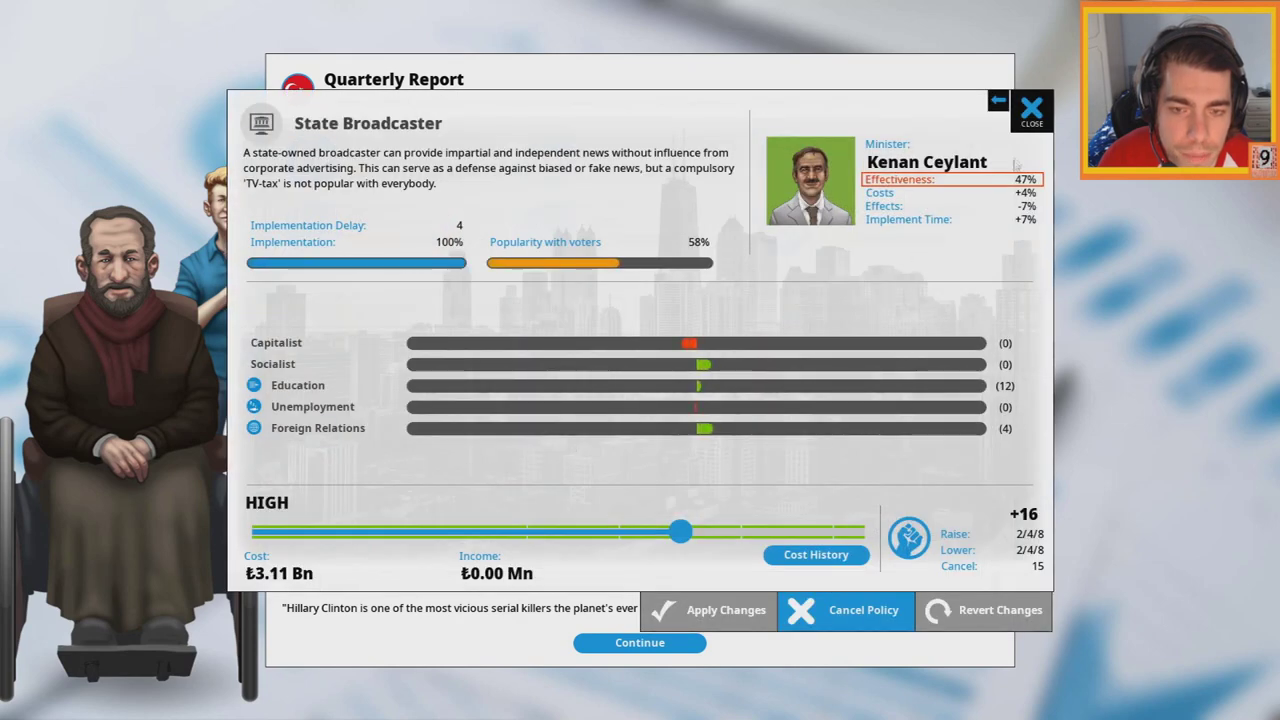
left_click(1031, 110)
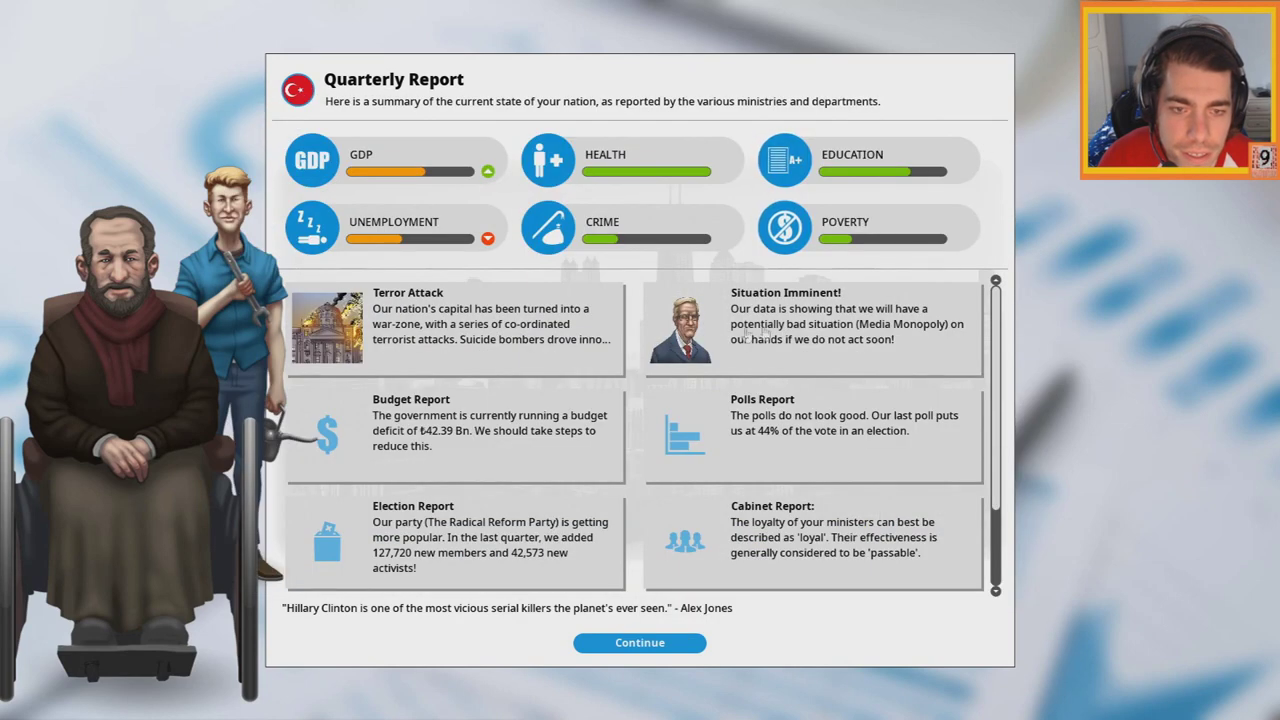
left_click(760, 335)
left_click(470, 468)
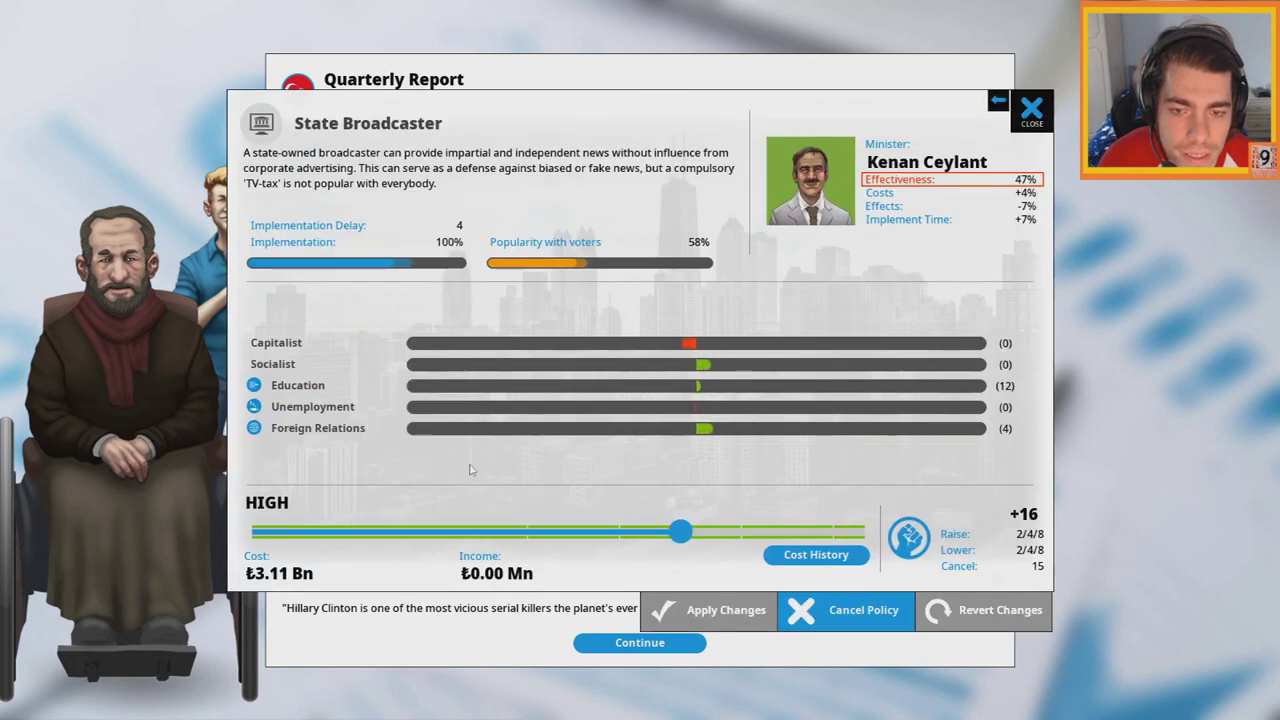
left_click_drag(680, 533, 862, 532)
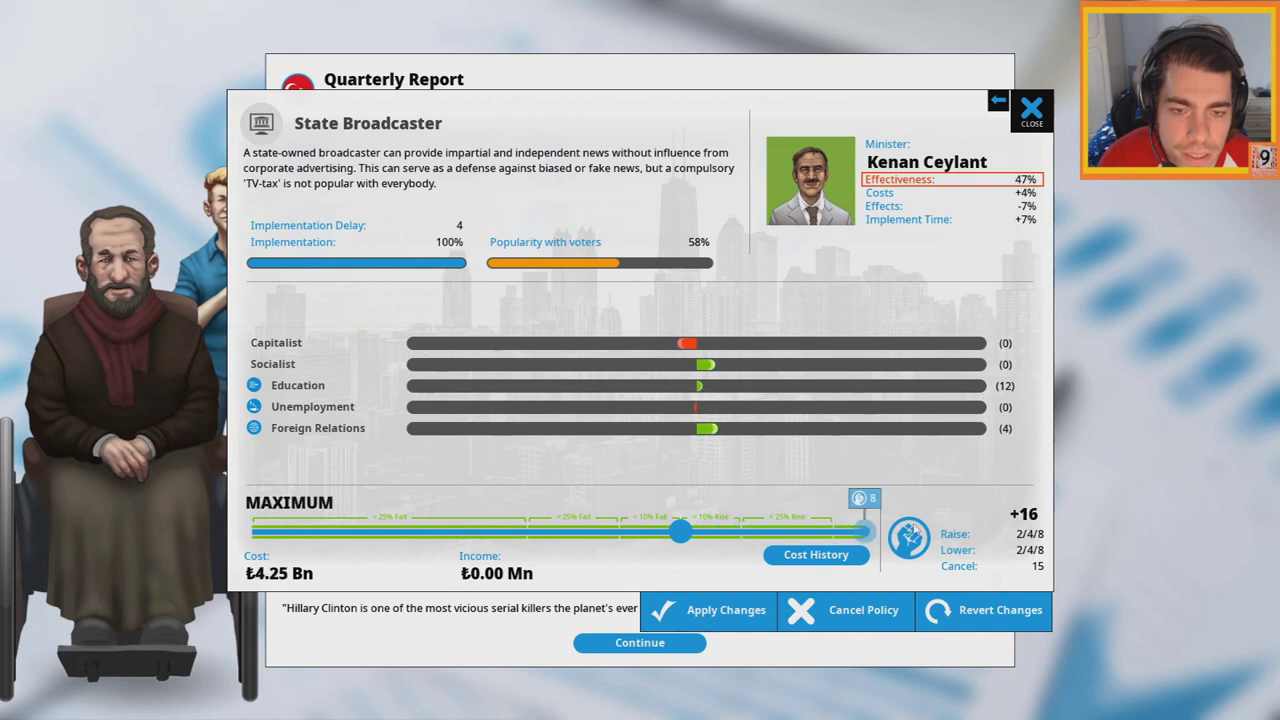
left_click(1000, 609)
left_click(1031, 110)
left_click(640, 642)
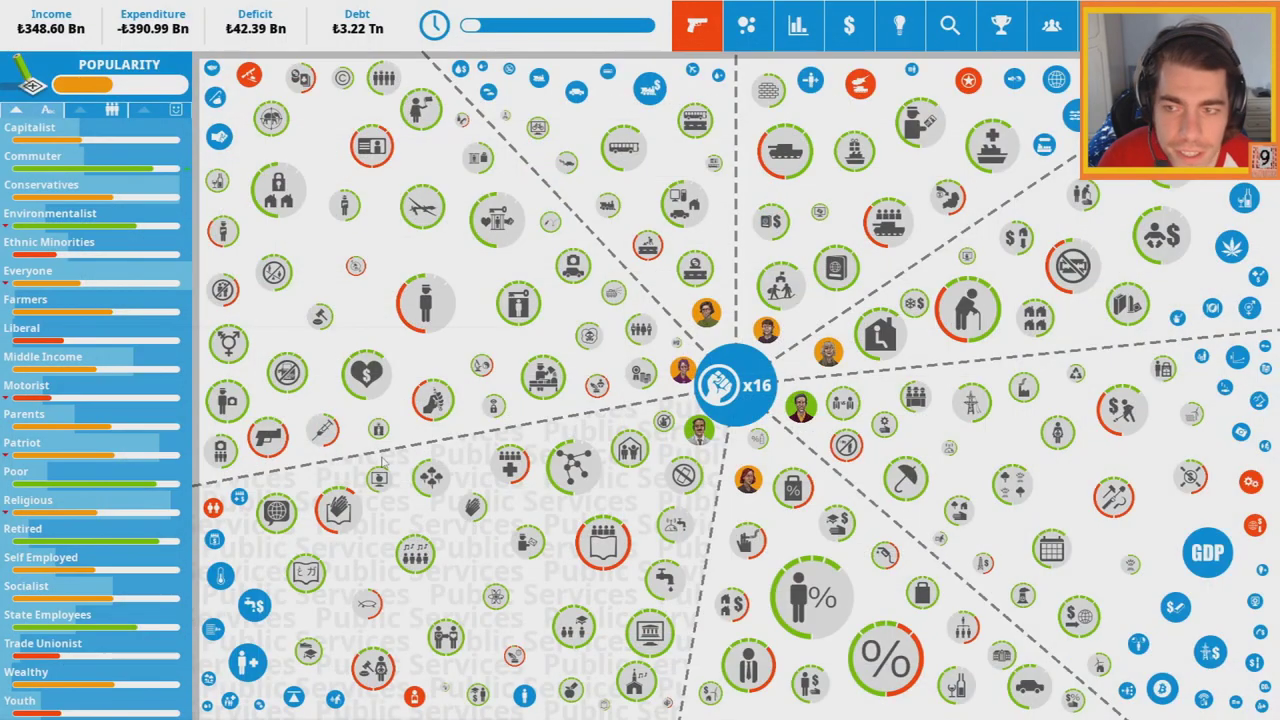
left_click(120, 82)
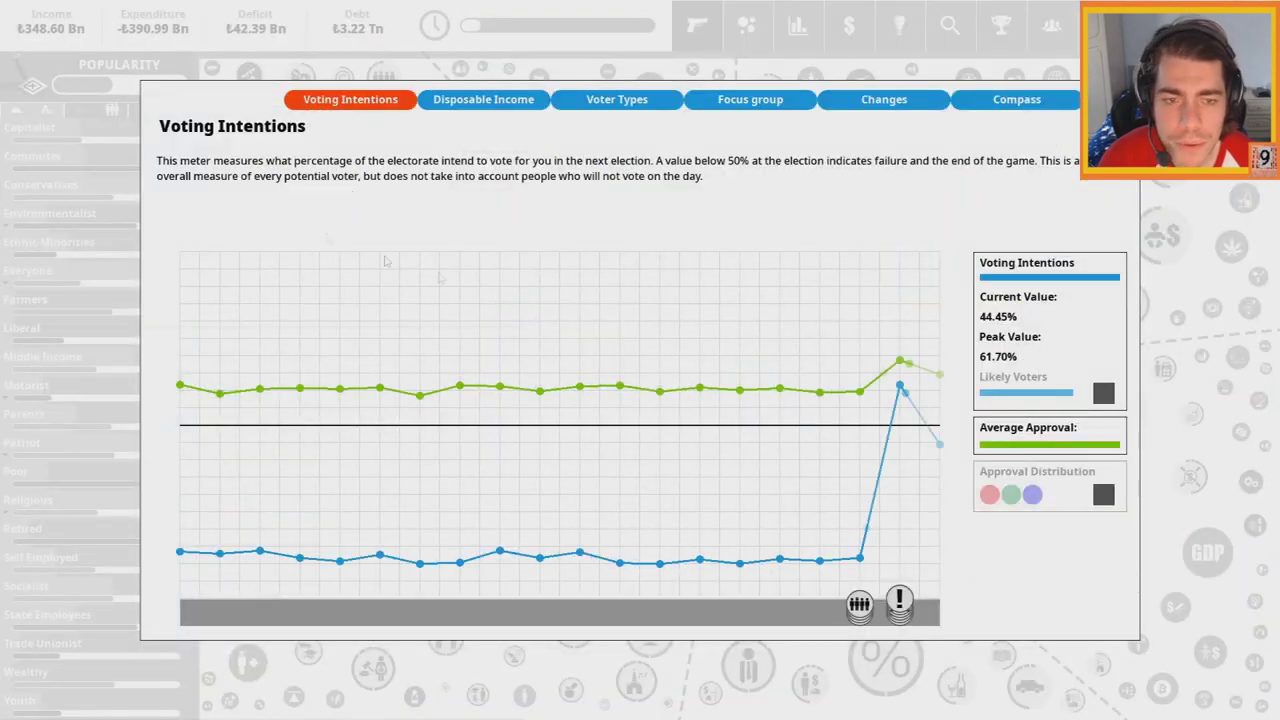
key("Escape")
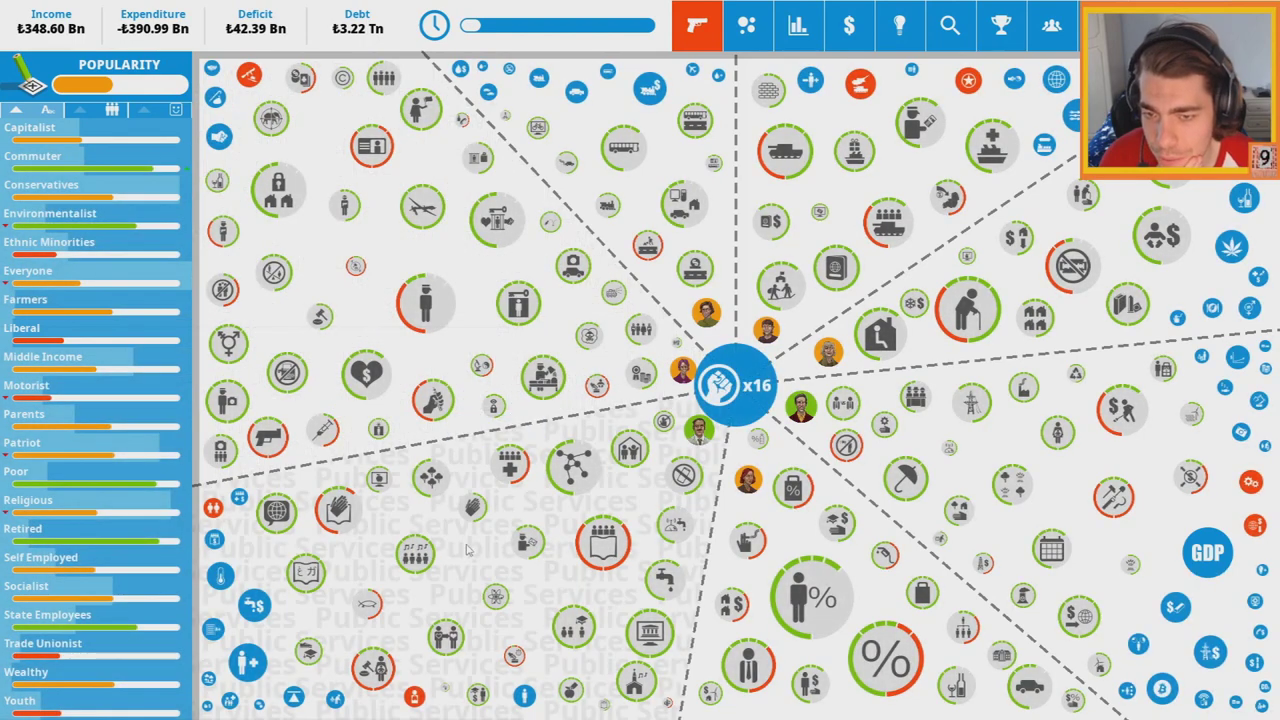
Preview Narcotics at Medicinal Cannabis, then back out so narcotics stay outlawed
left_click(324, 431)
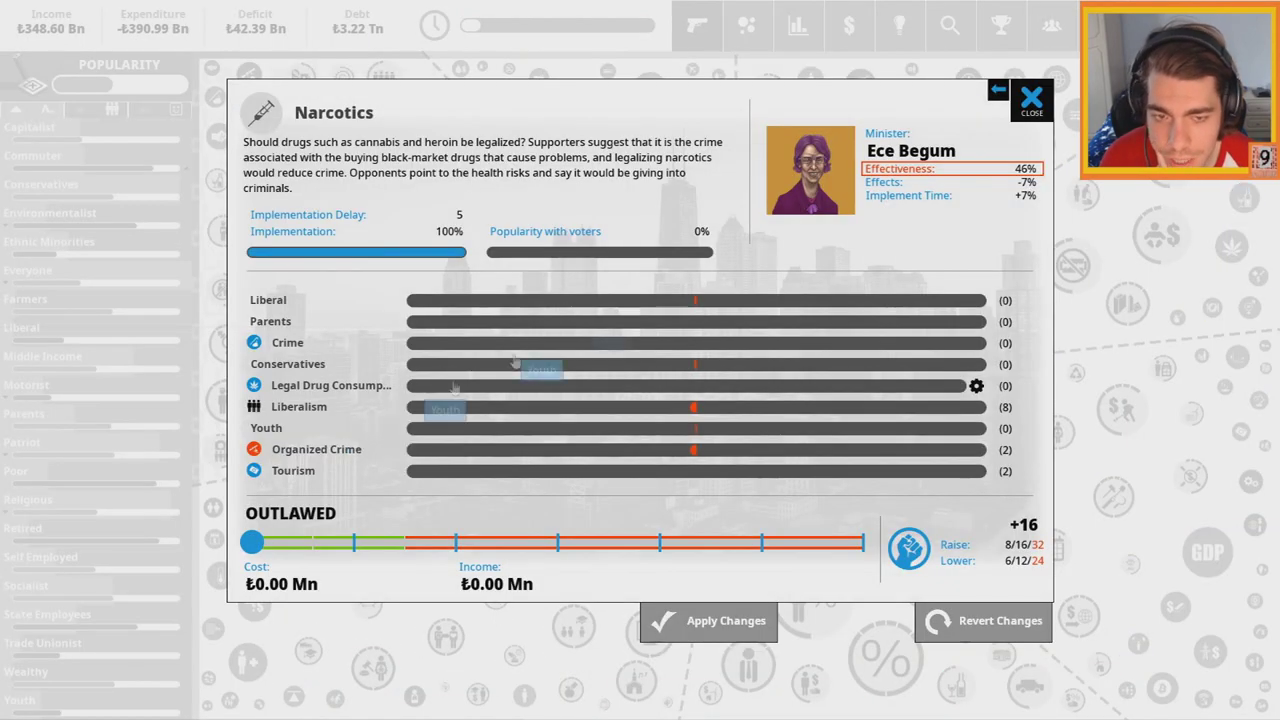
left_click(357, 543)
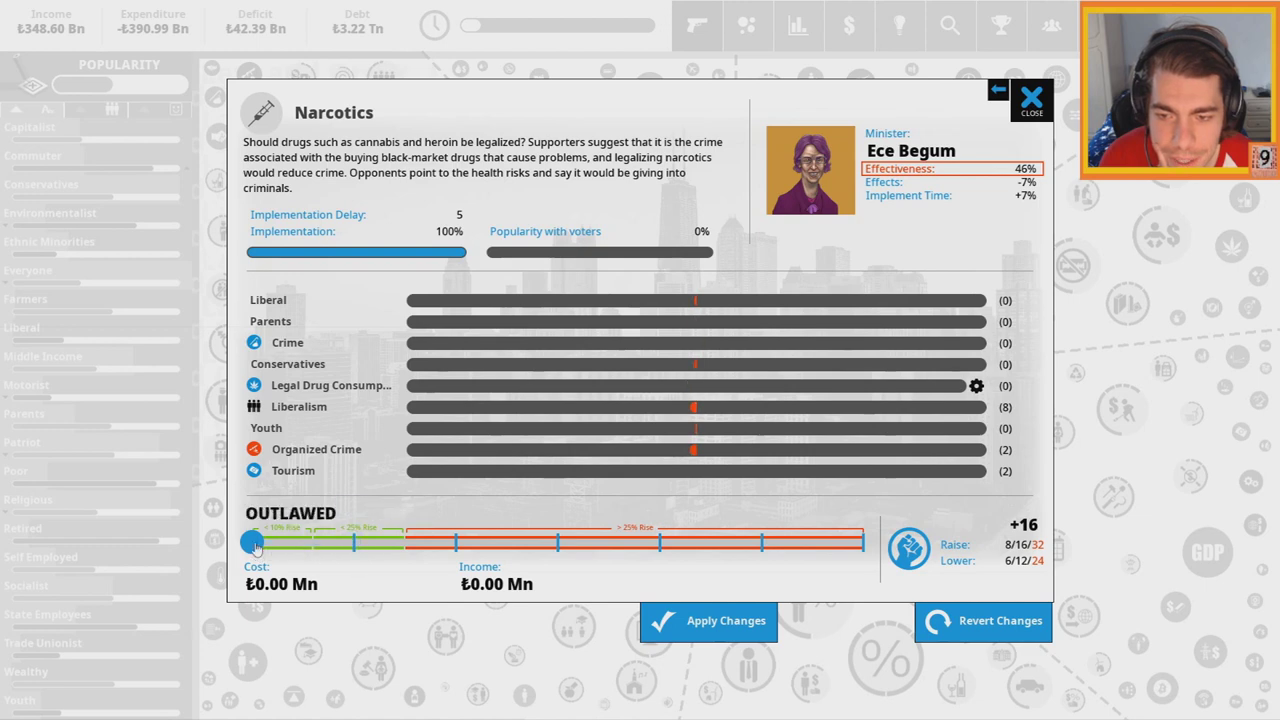
key("Return")
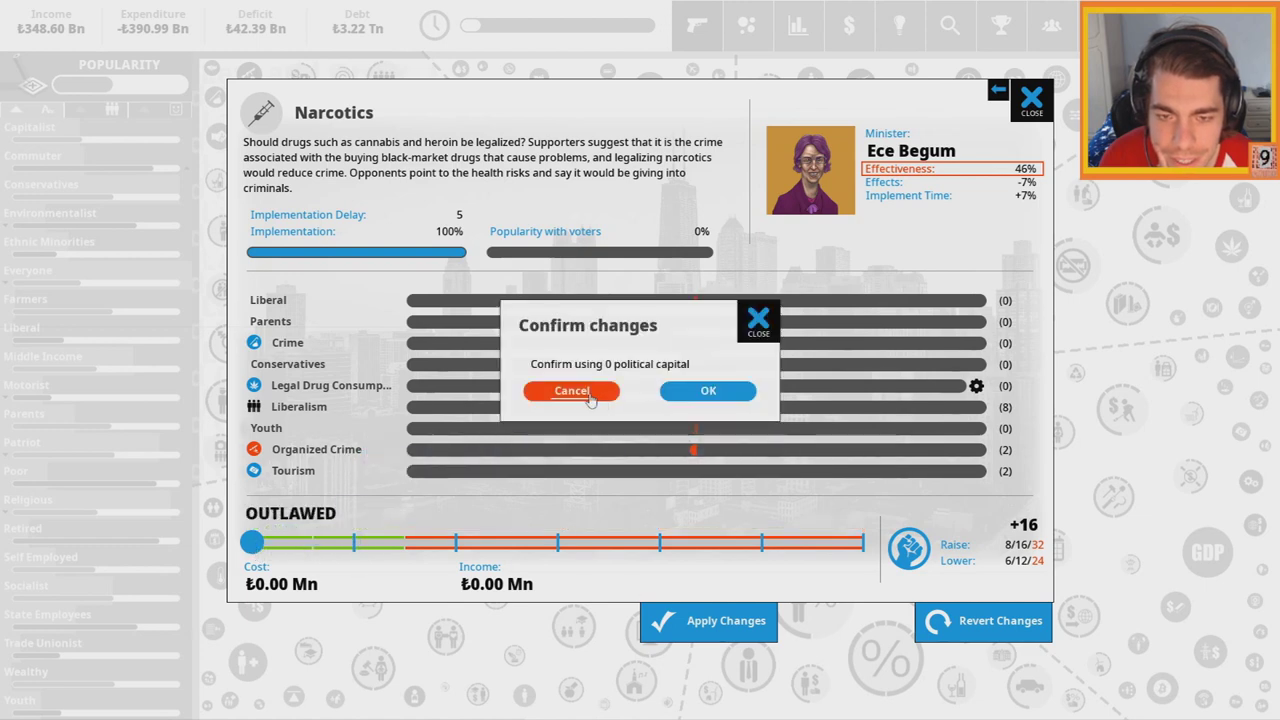
left_click(573, 391)
Check Organized Crime causes, then raise Intelligence Services to Spy Satellite Network
left_click(316, 449)
scroll(350, 470, "down", 3)
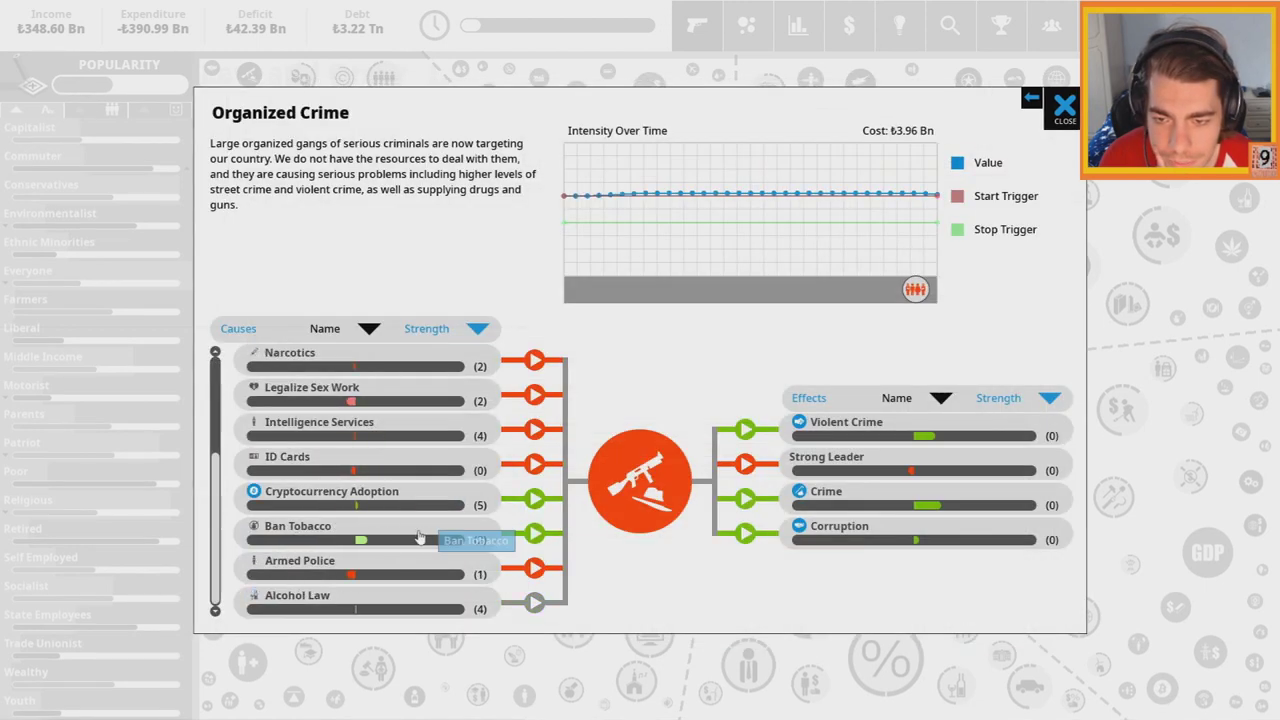
left_click(319, 422)
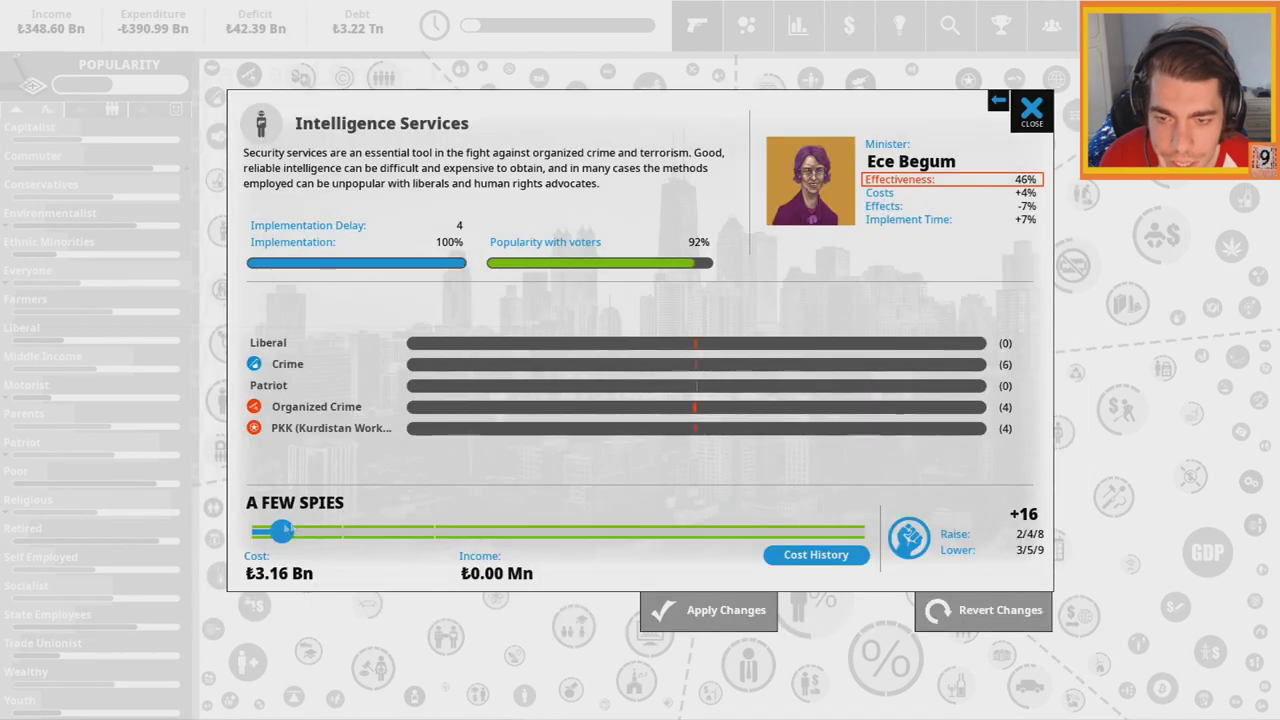
left_click_drag(280, 532, 866, 532)
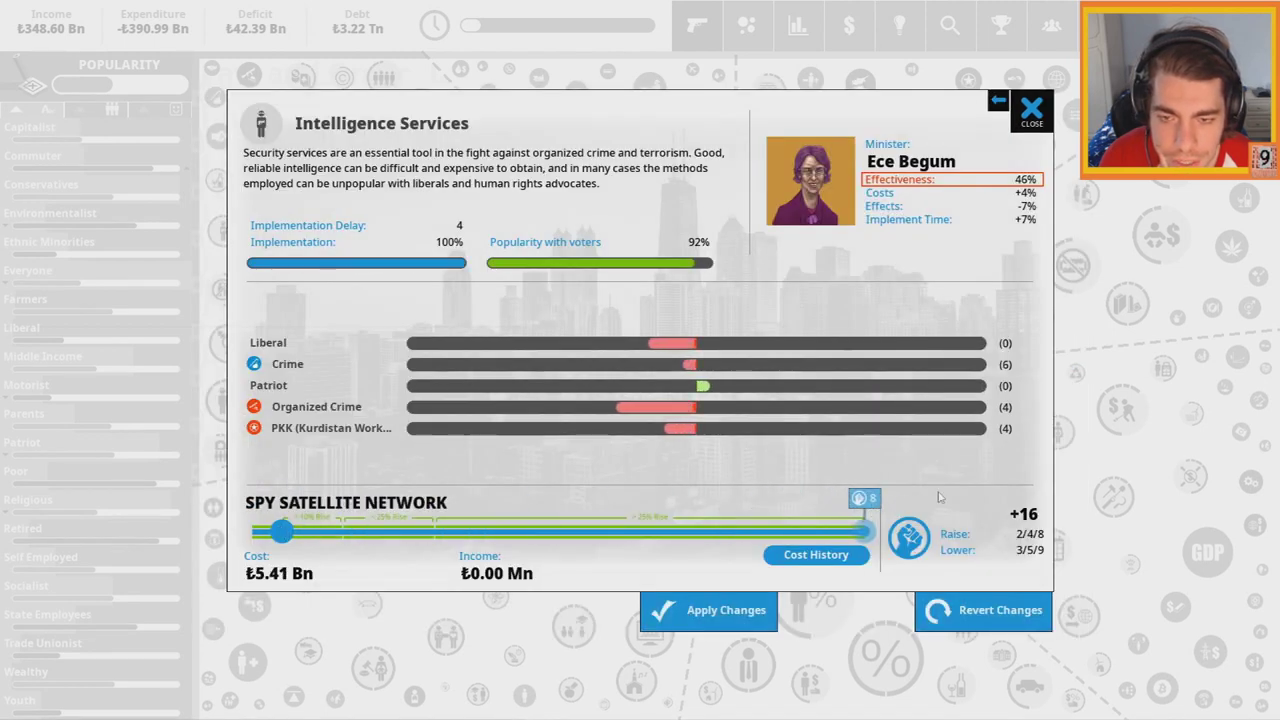
left_click(718, 610)
left_click(688, 392)
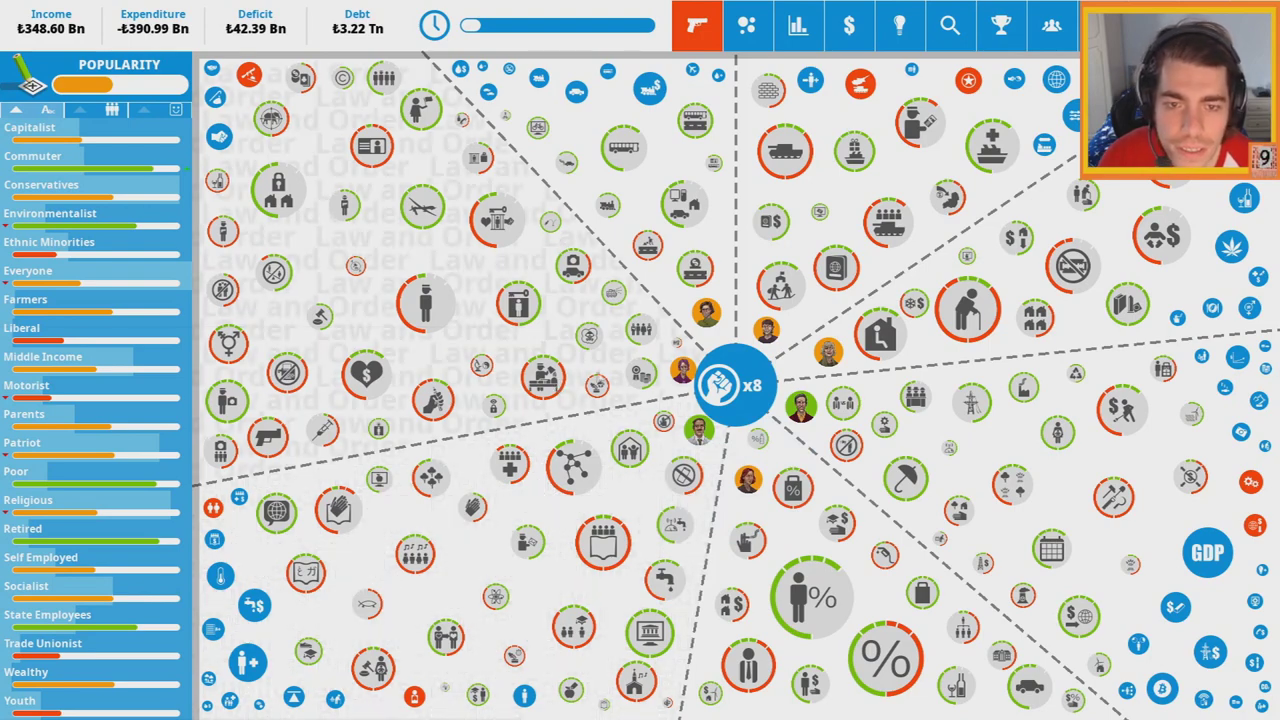
Review the Tear Gas and Water Cannons policies without changing them
left_click(593, 337)
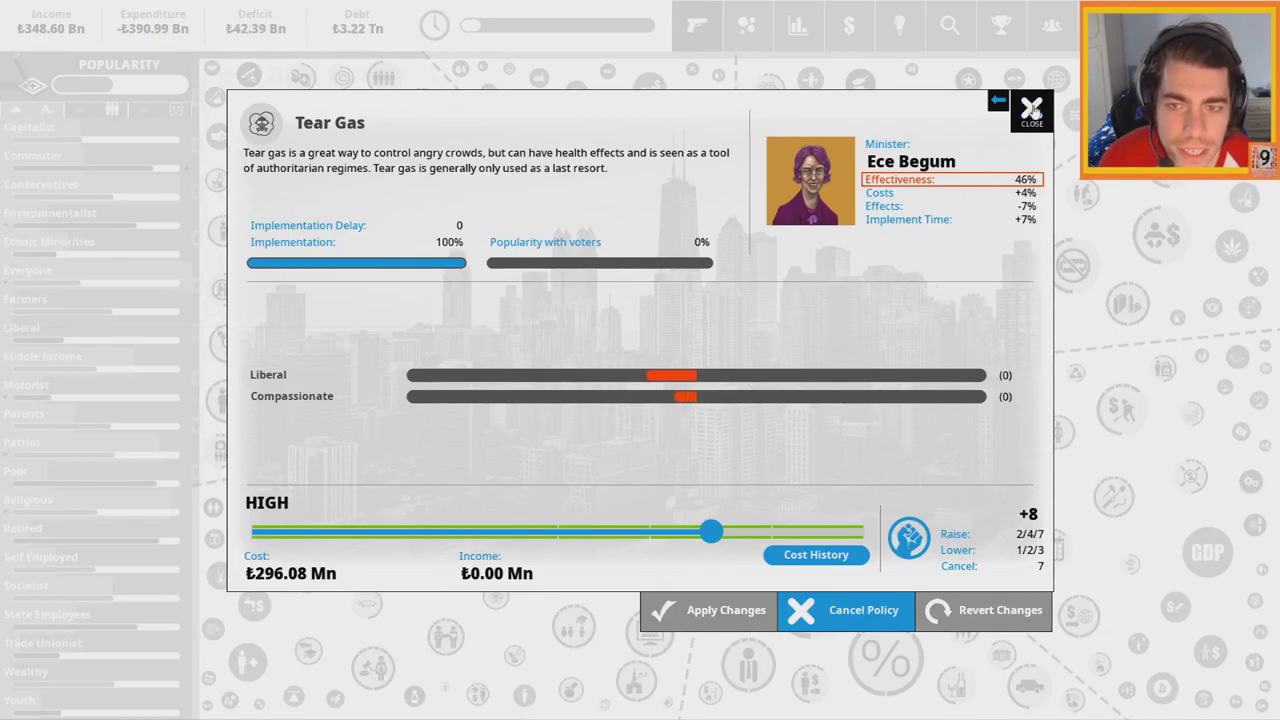
left_click(1032, 110)
left_click(616, 300)
left_click(1032, 110)
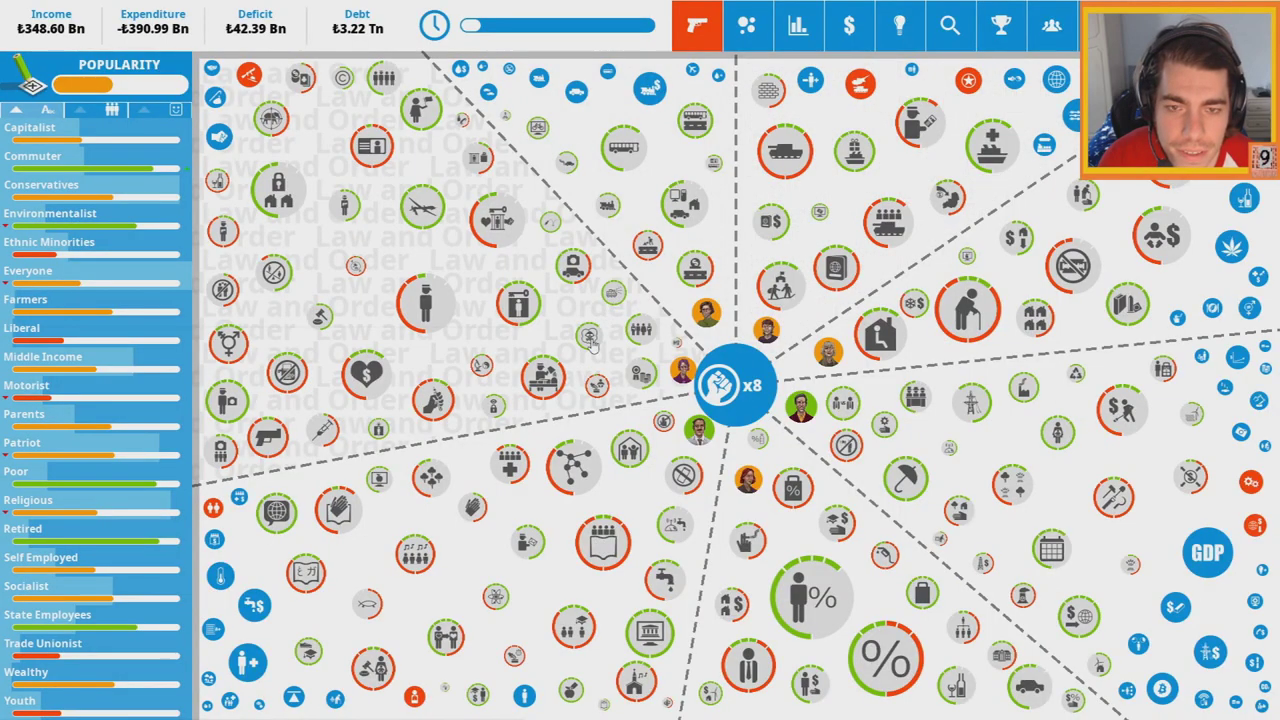
Check Liberal voters' policy links and cancel the Tear Gas policy
left_click(21, 328)
left_click(590, 340)
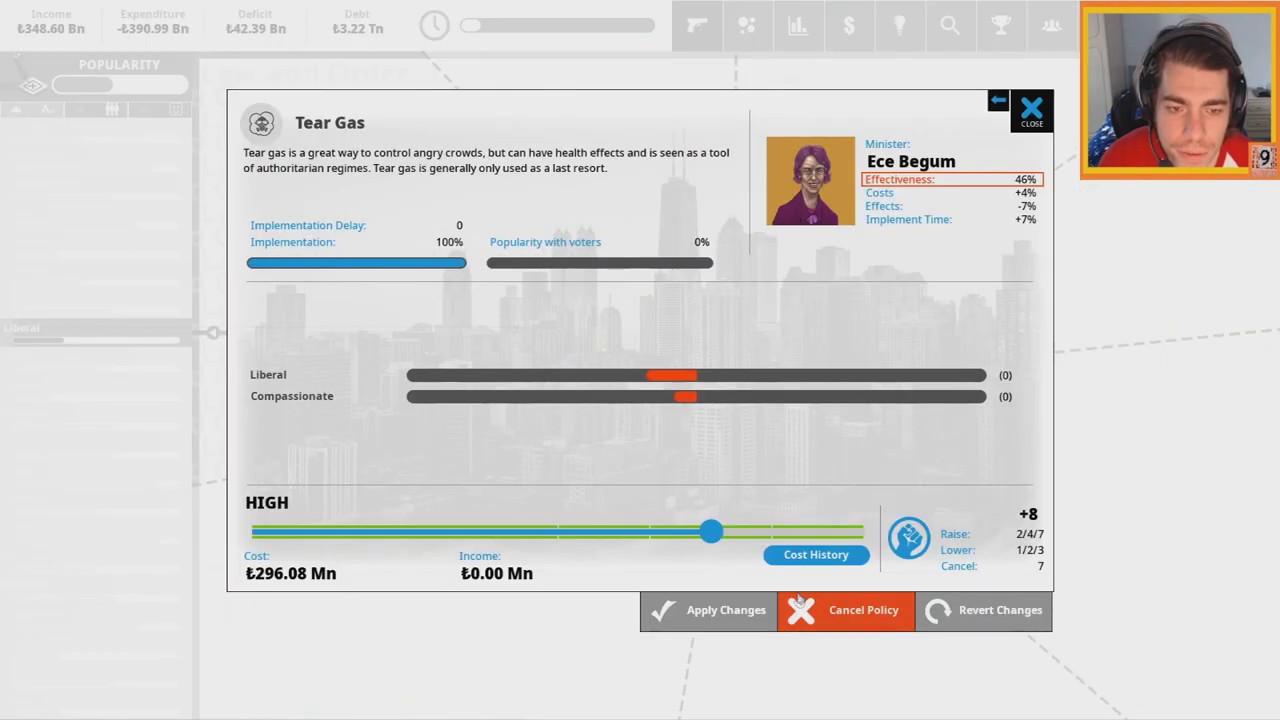
left_click(845, 610)
left_click(735, 418)
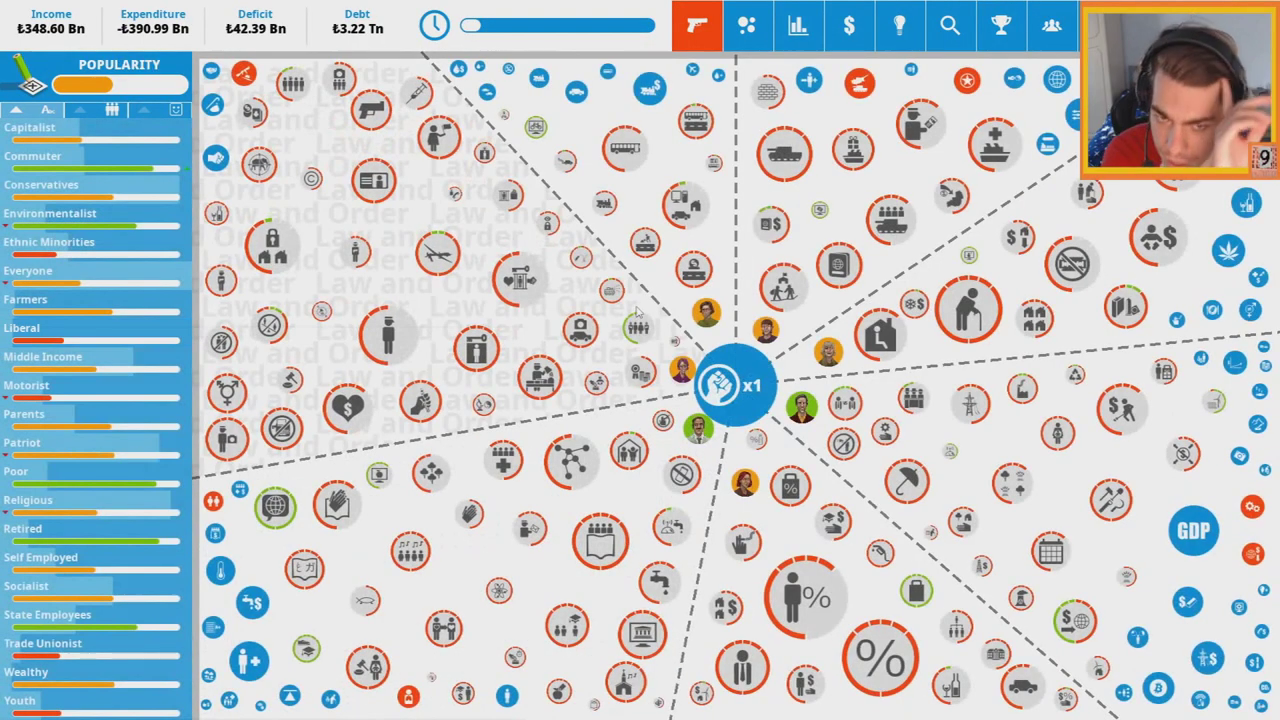
Browse Gated Communities, Tobacco Awareness, Family Planning and Foreign Investor Tax Breaks unchanged
left_click(21, 328)
left_click(640, 330)
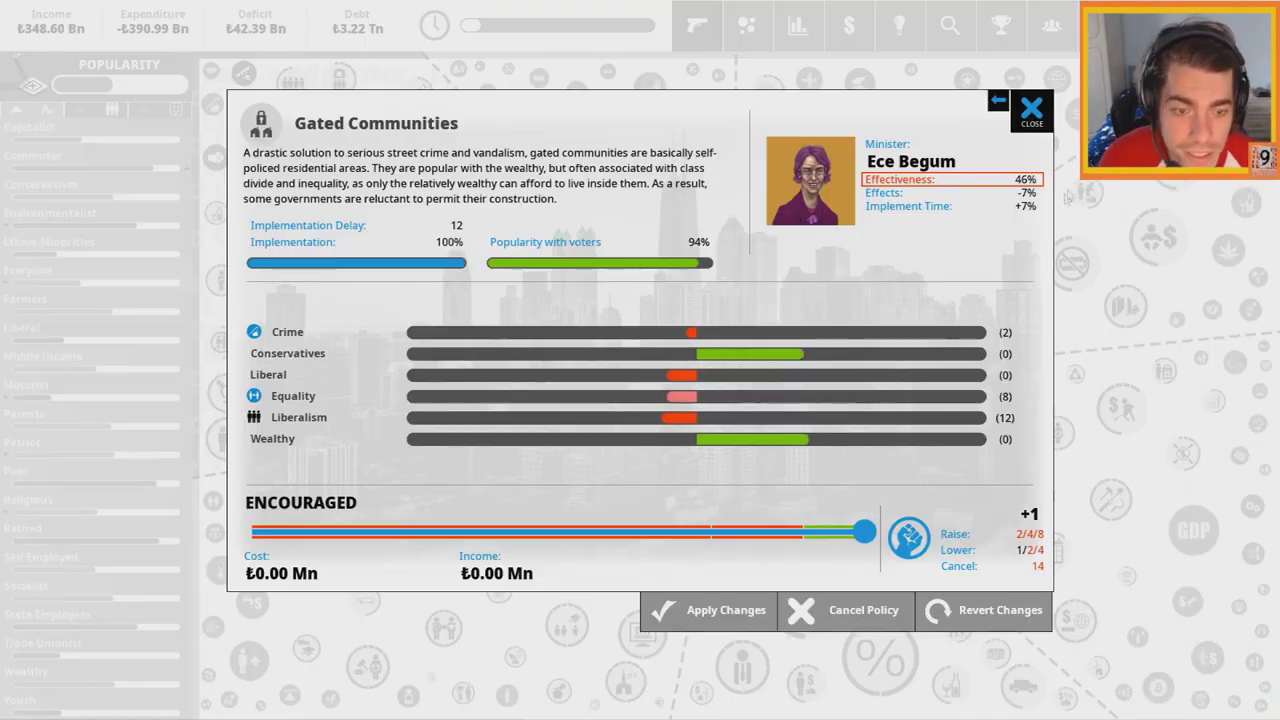
left_click(1032, 110)
left_click(958, 336)
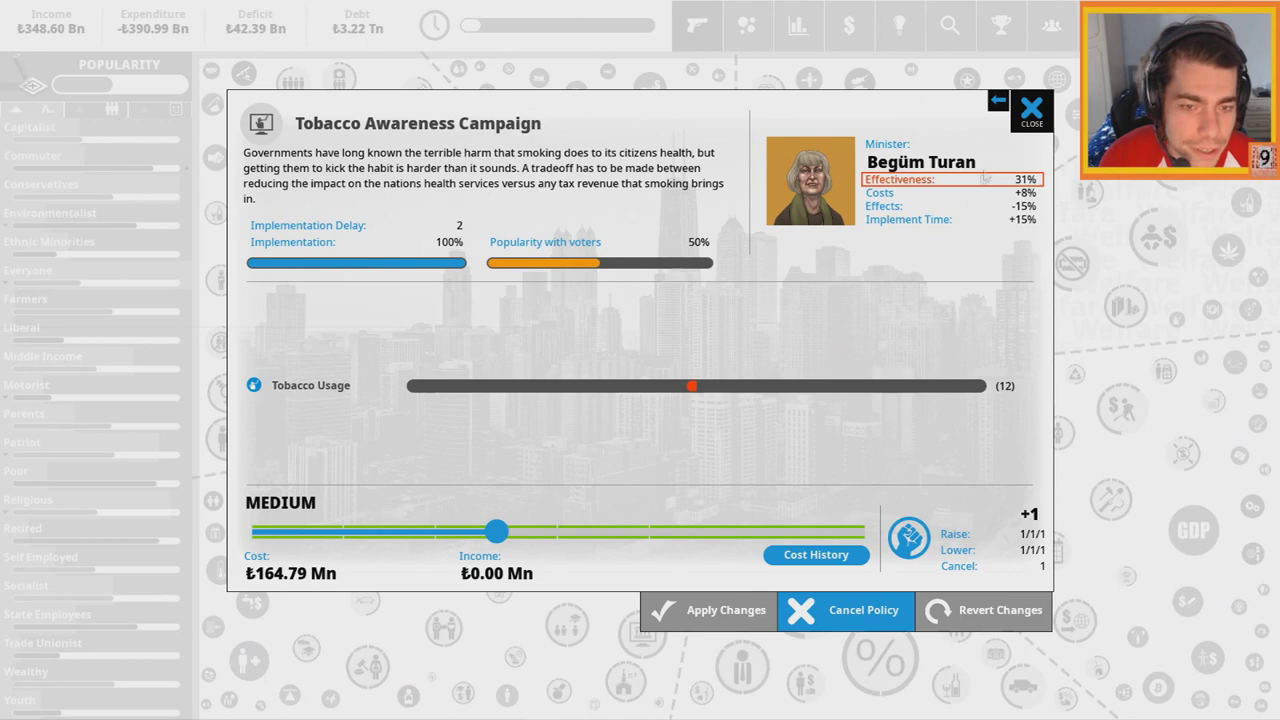
left_click(1032, 110)
left_click(875, 335)
left_click(1032, 110)
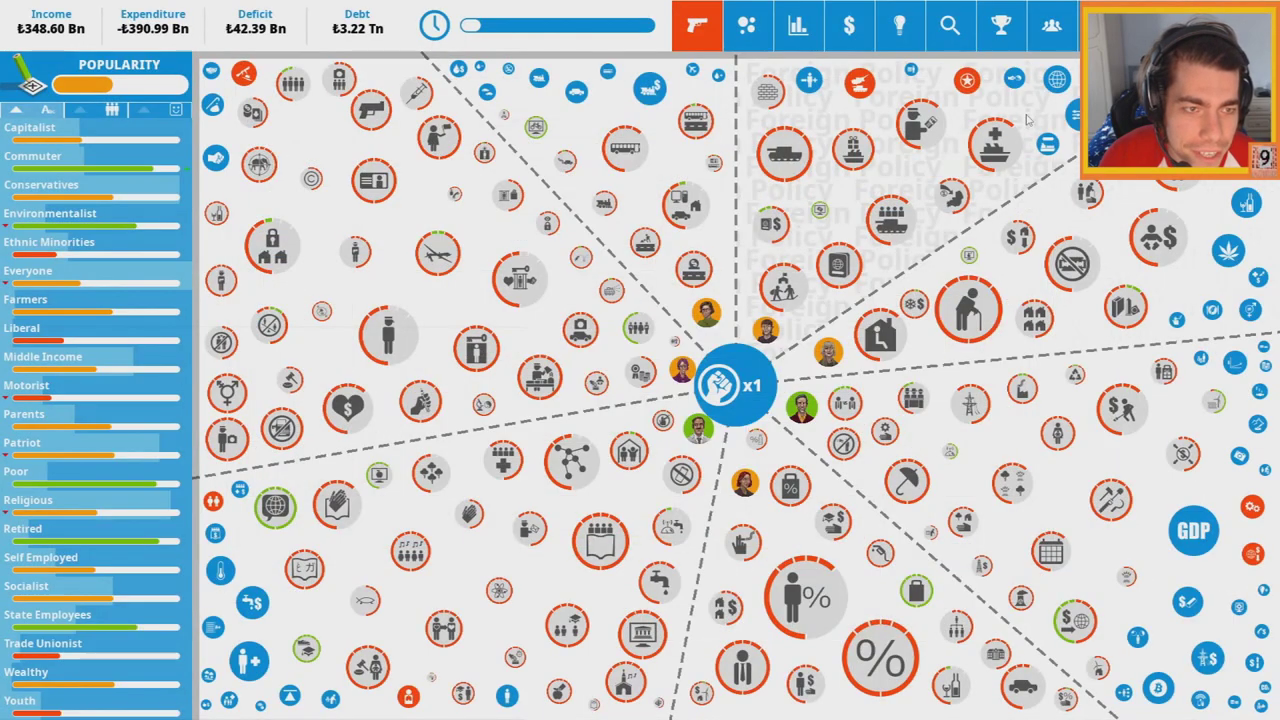
left_click(949, 451)
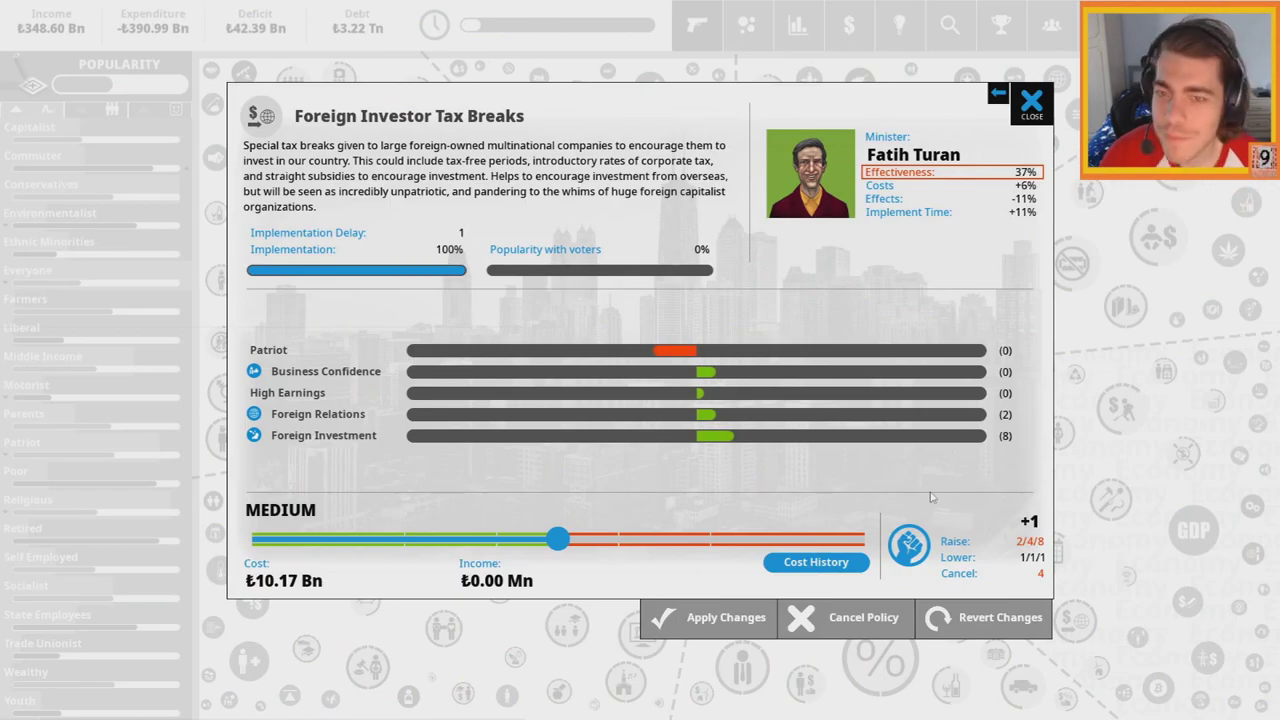
key("Escape")
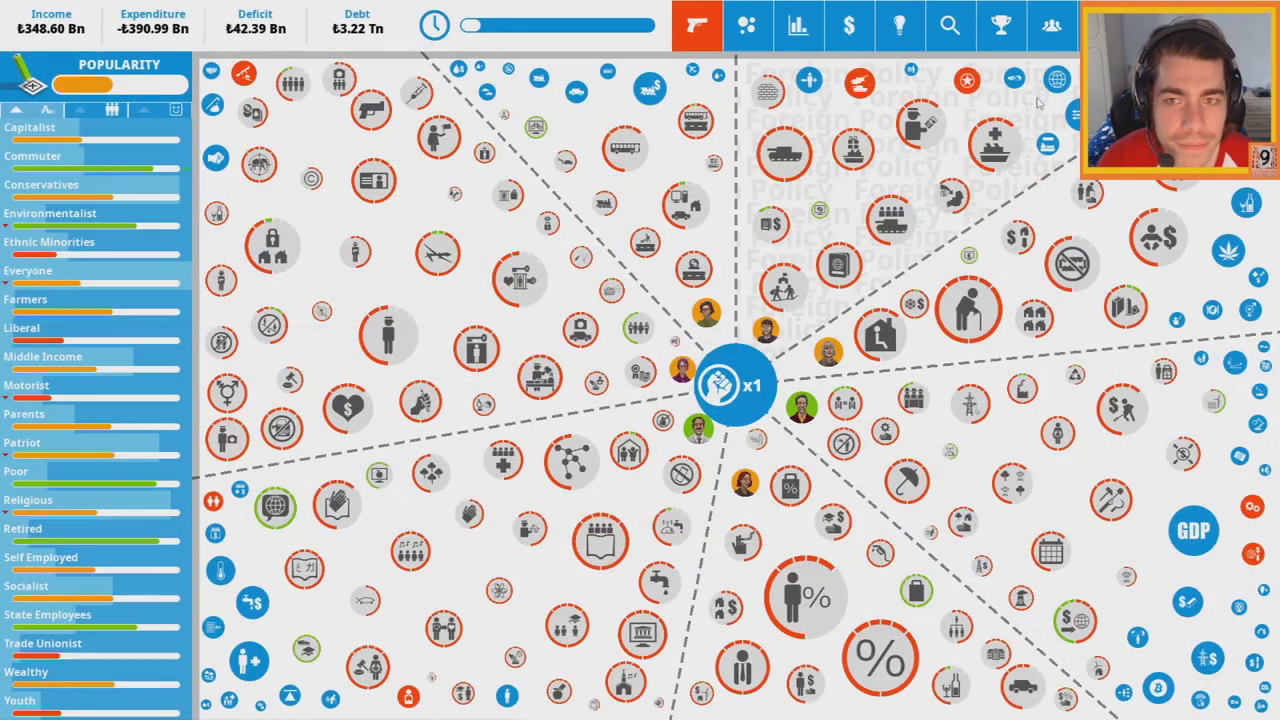
left_click(918, 592)
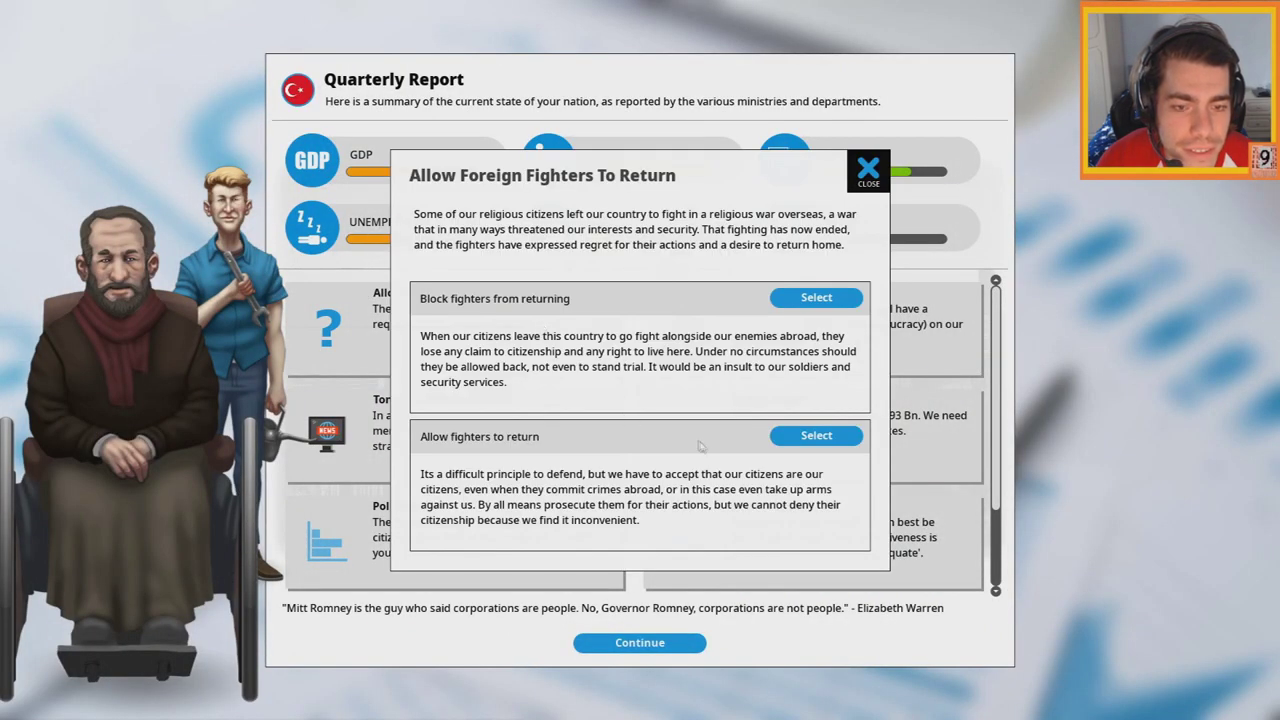
Choose 'Allow fighters to return' in the foreign fighters dilemma and dismiss the quarterly report
left_click(776, 440)
left_click(868, 200)
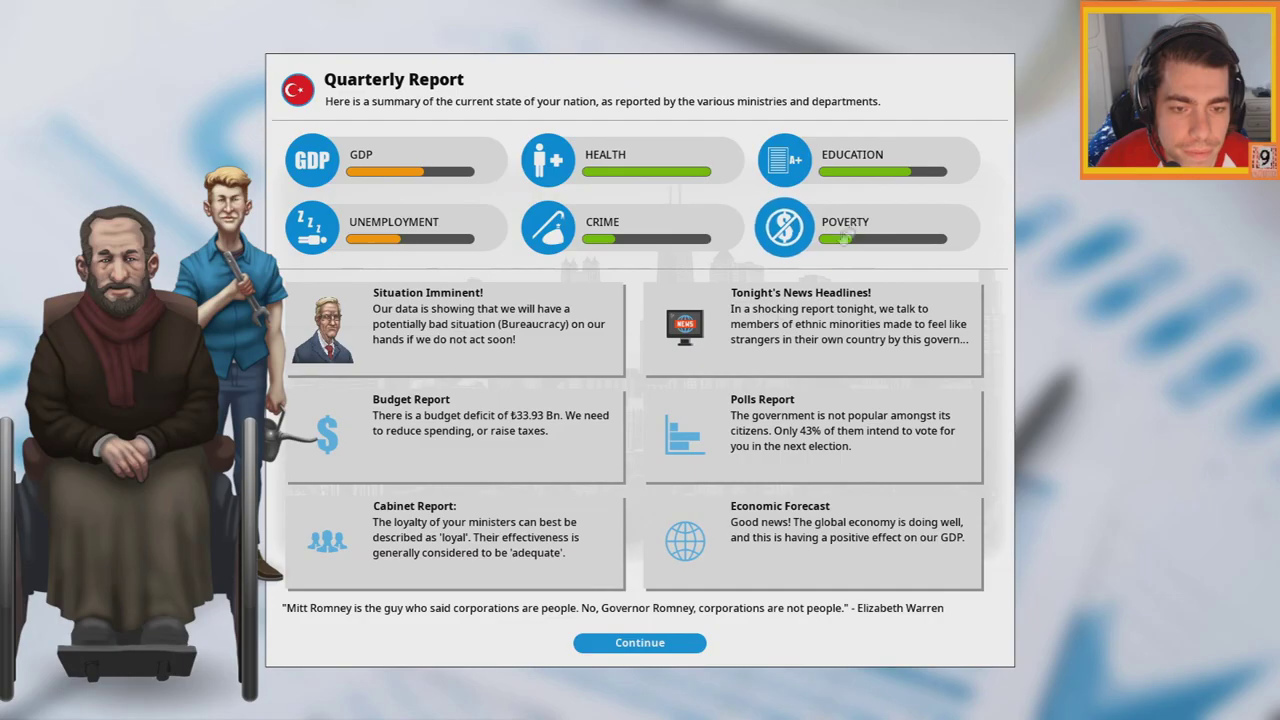
left_click(652, 642)
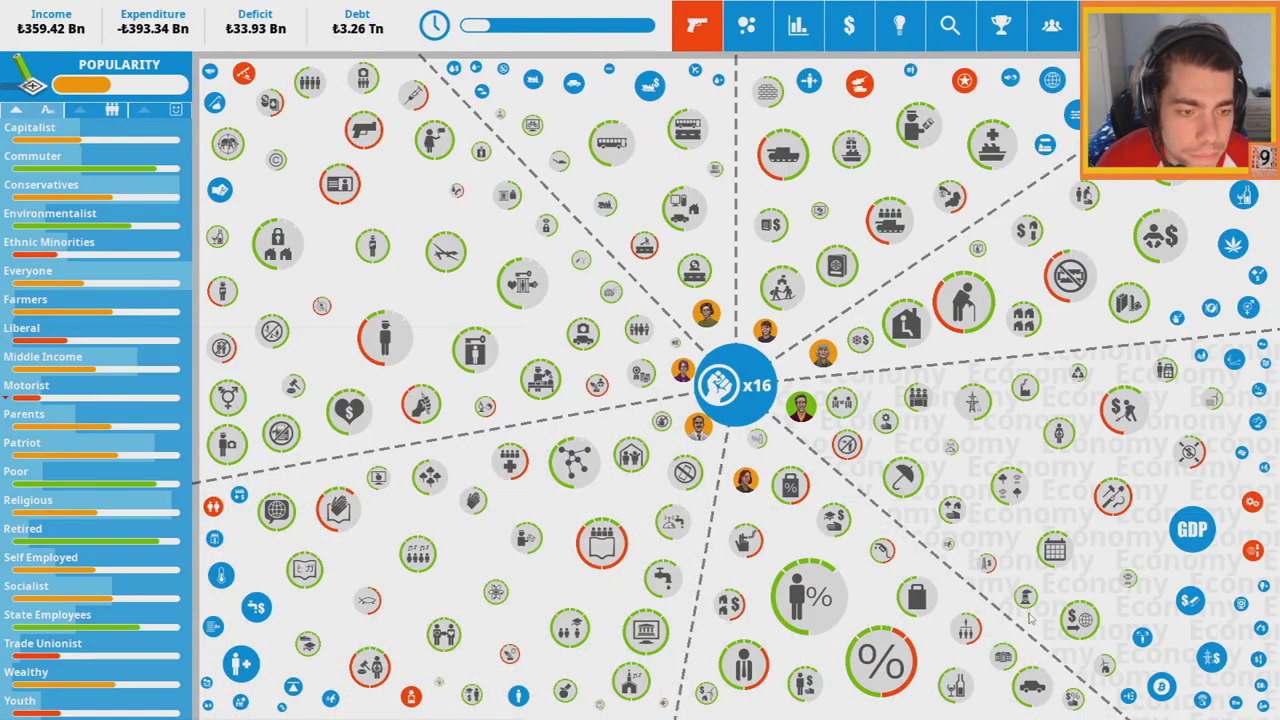
Raise Clean Energy Subsidies to maximum and confirm the political capital cost
left_click(1127, 585)
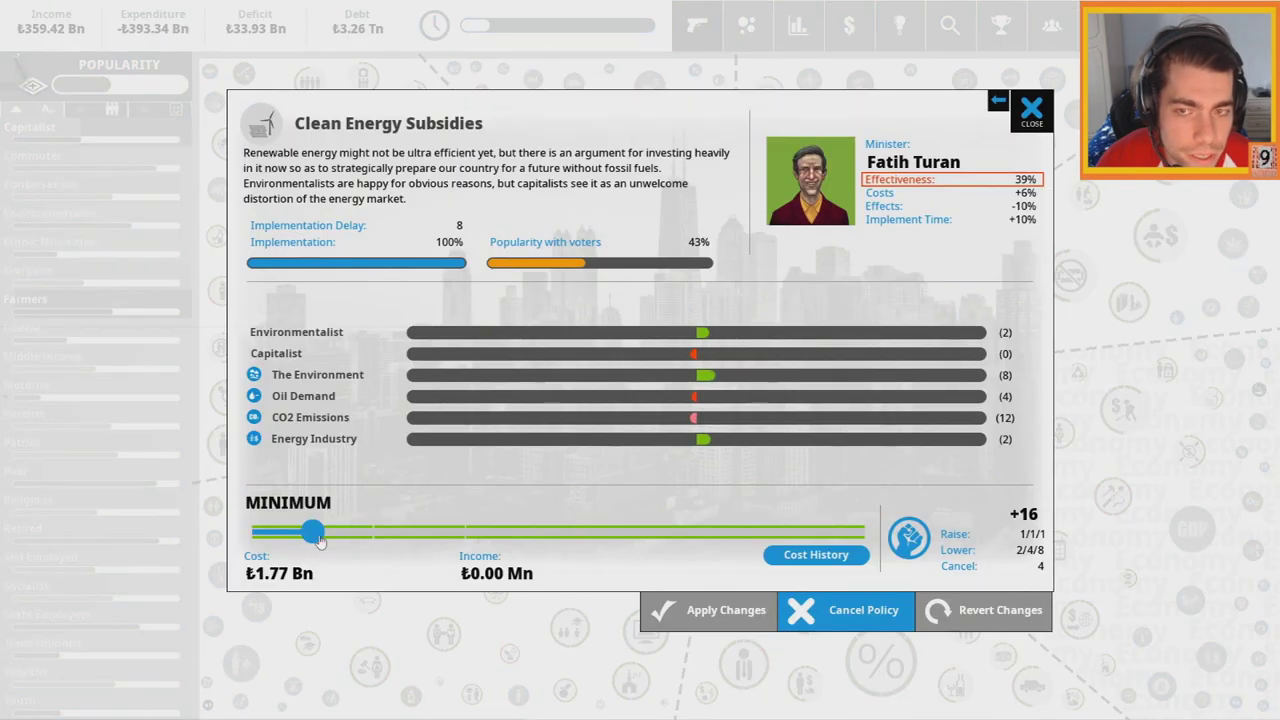
left_click_drag(318, 537, 862, 537)
left_click(705, 610)
left_click(695, 406)
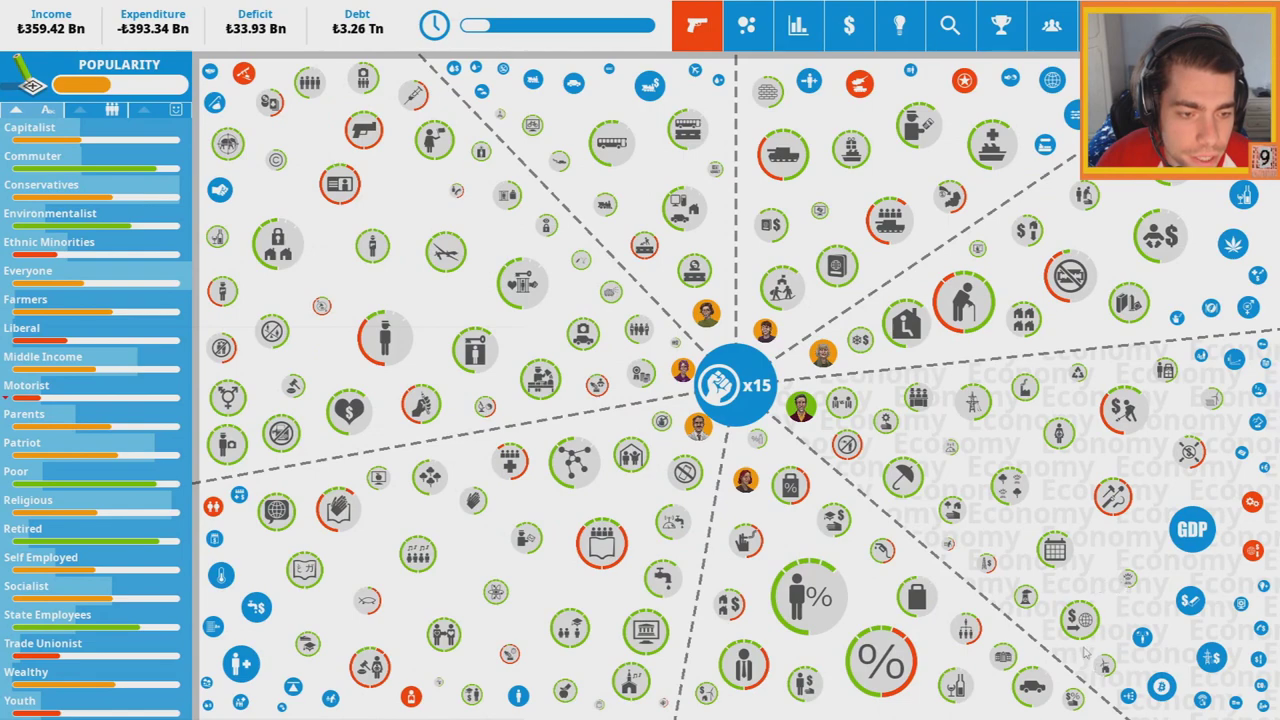
Review Nuclear Fission, Stem Cell Research and Regulate Social Media without changes
left_click(1026, 598)
left_click(1026, 110)
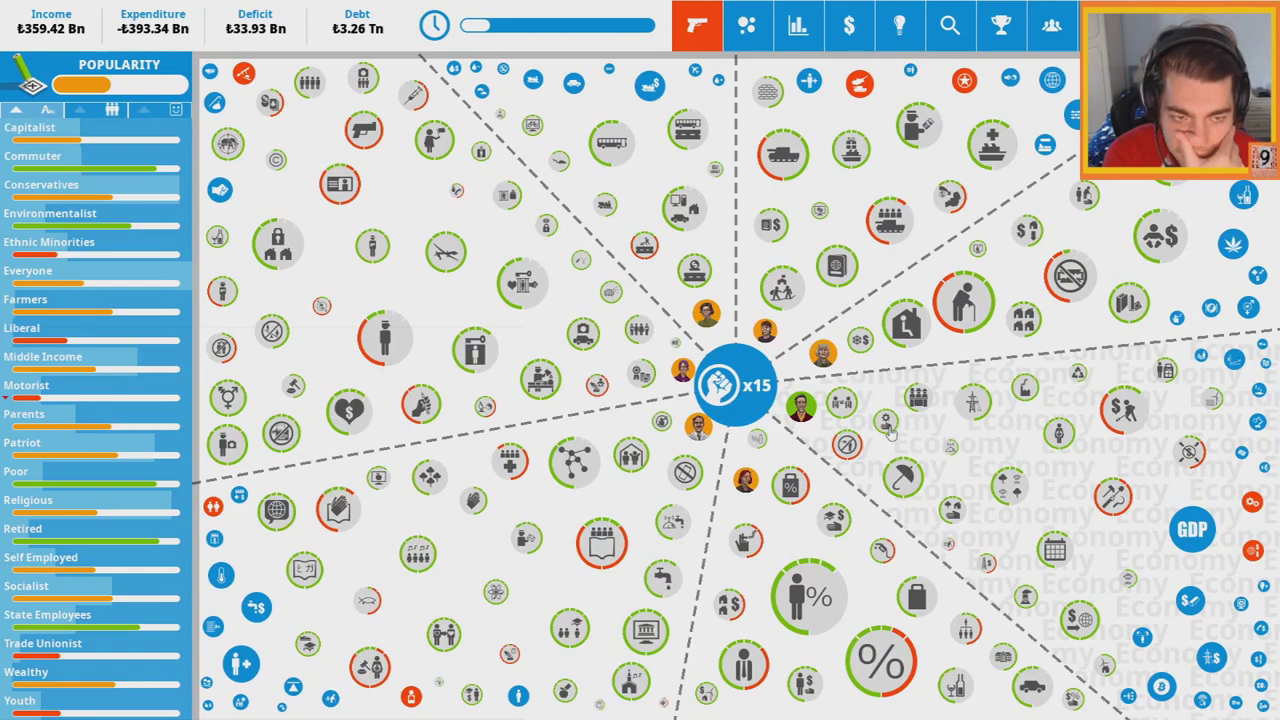
left_click(573, 462)
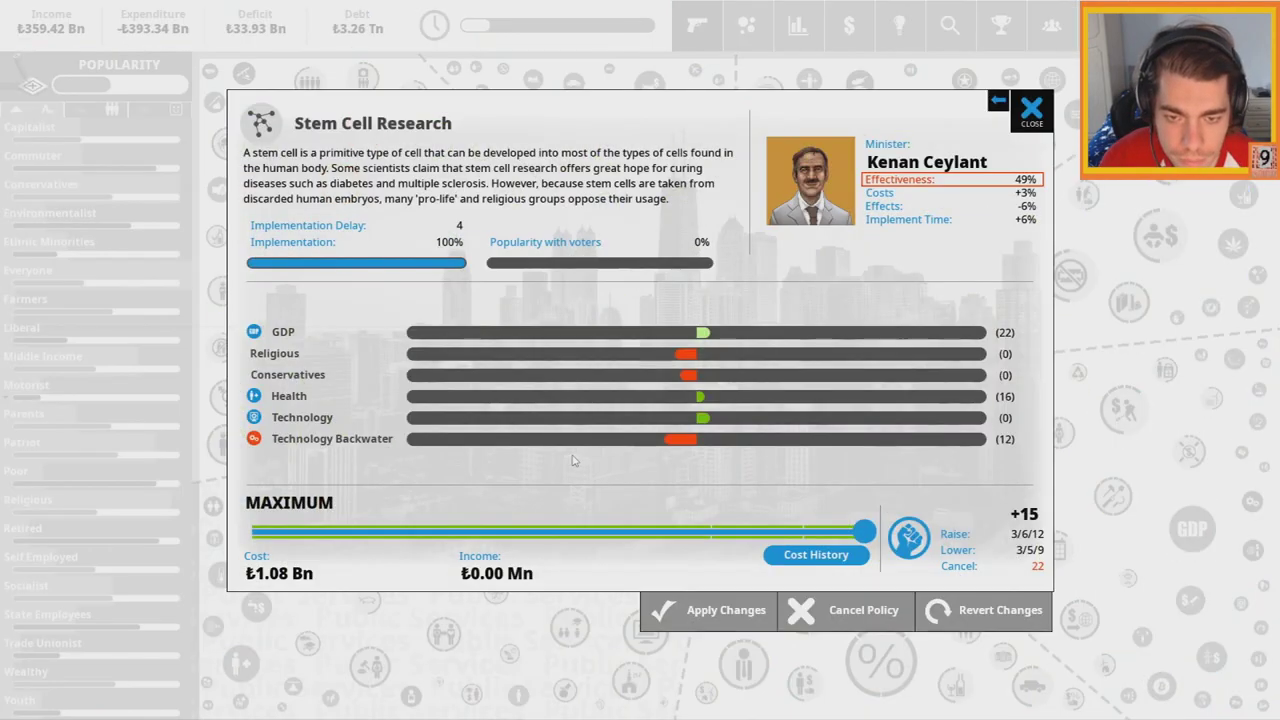
left_click(1032, 108)
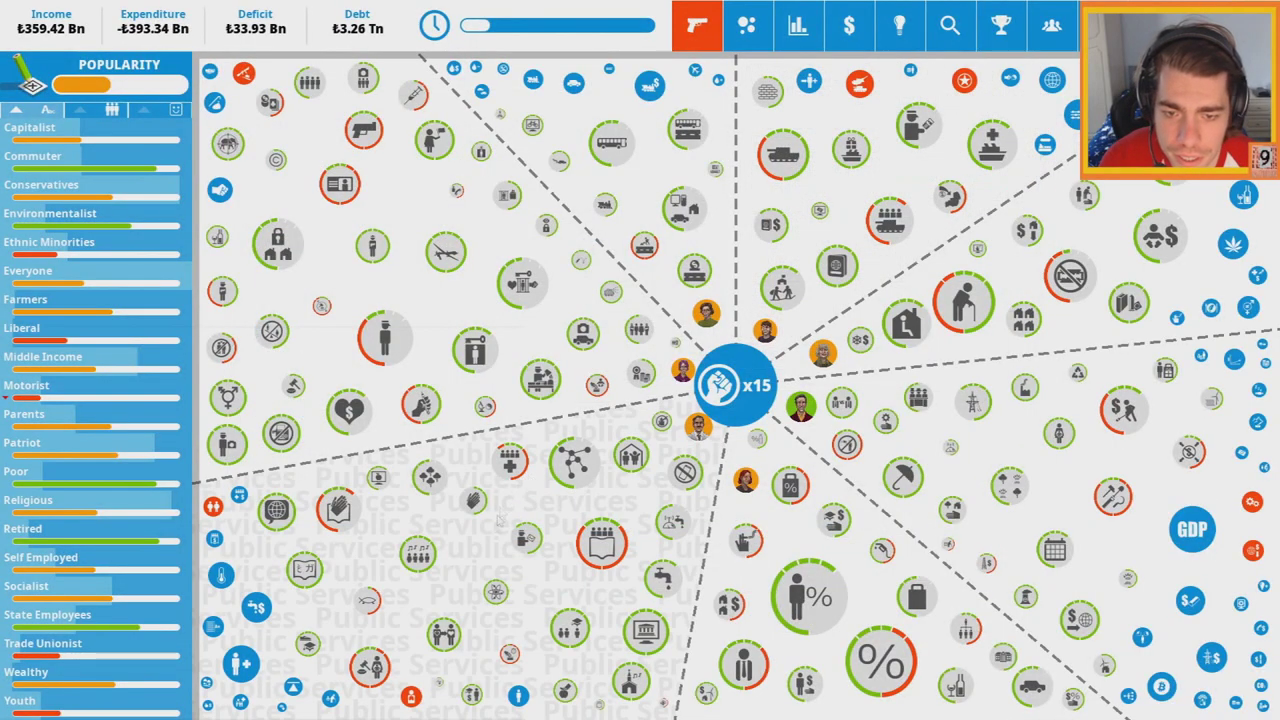
left_click(497, 590)
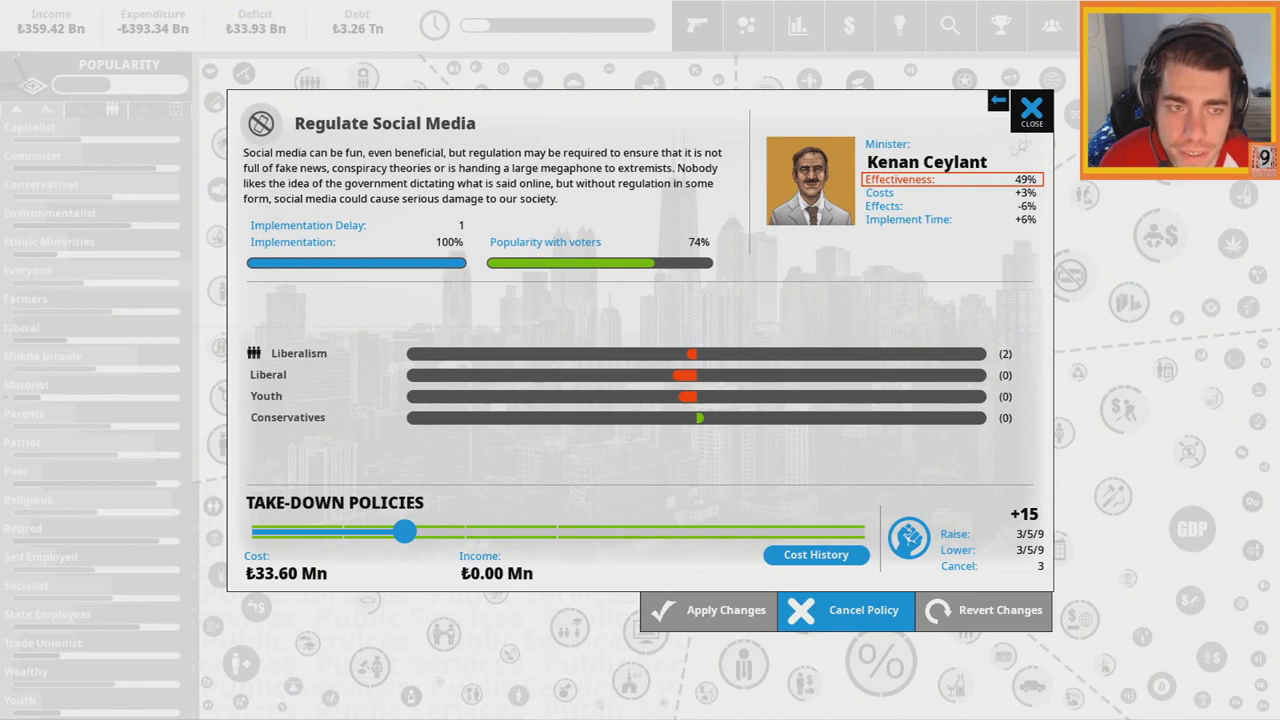
key("Escape")
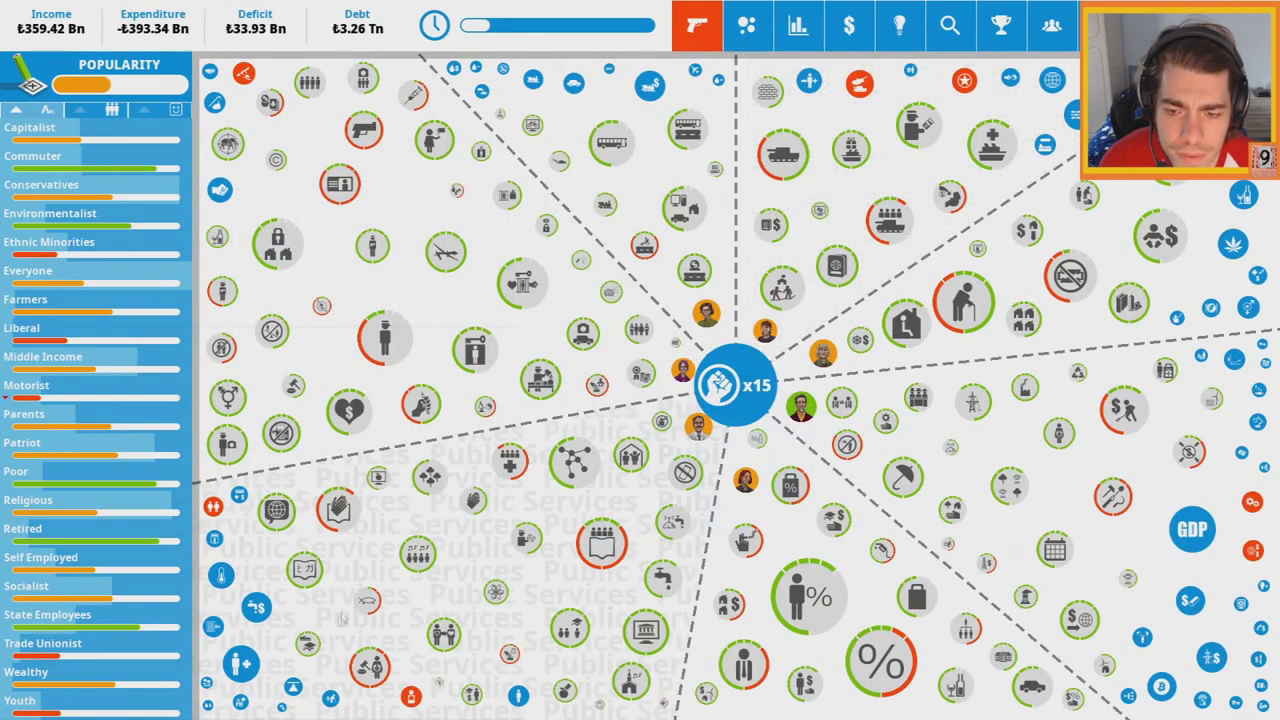
Raise Public Libraries funding to maximum and confirm the cost
left_click(600, 705)
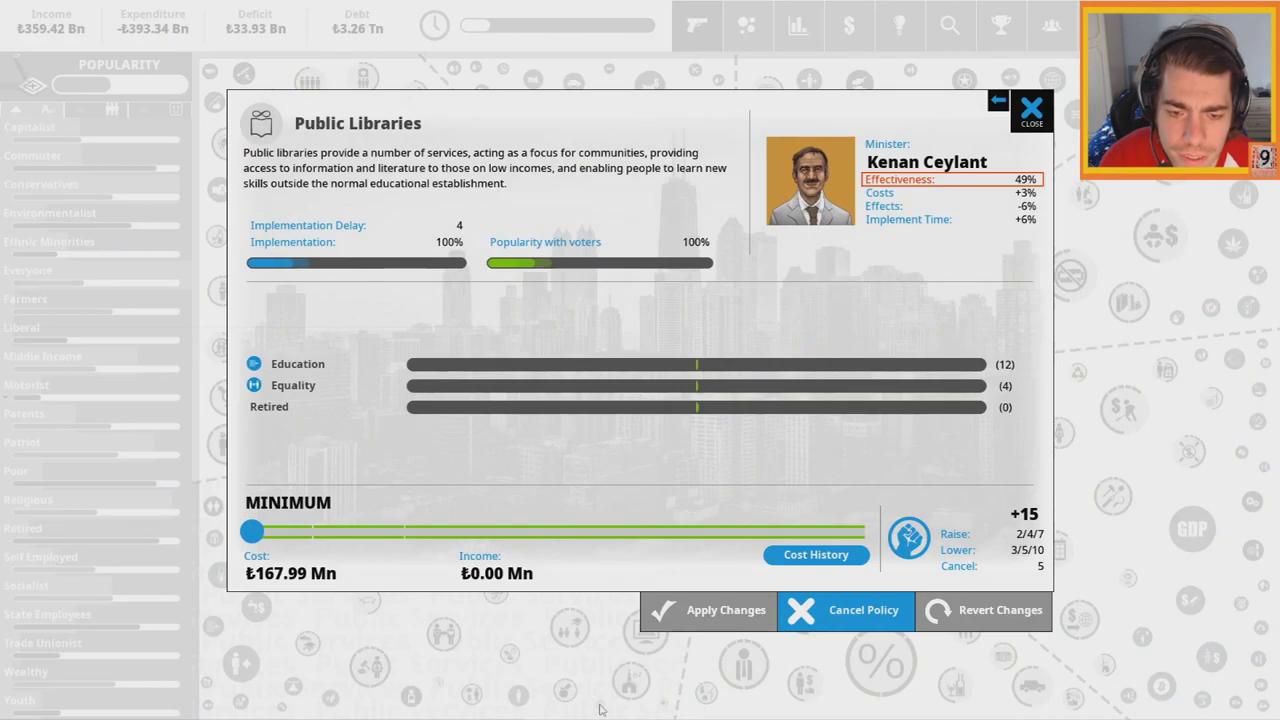
left_click_drag(250, 533, 862, 533)
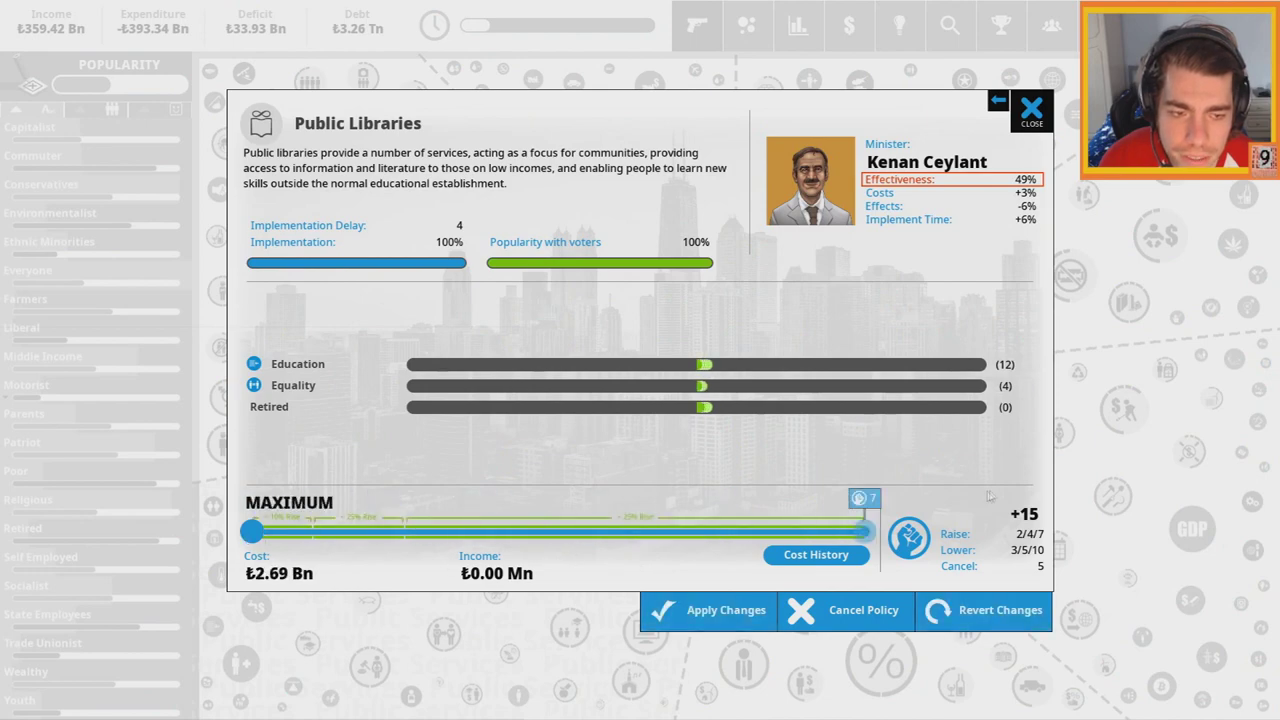
left_click(705, 610)
left_click(700, 395)
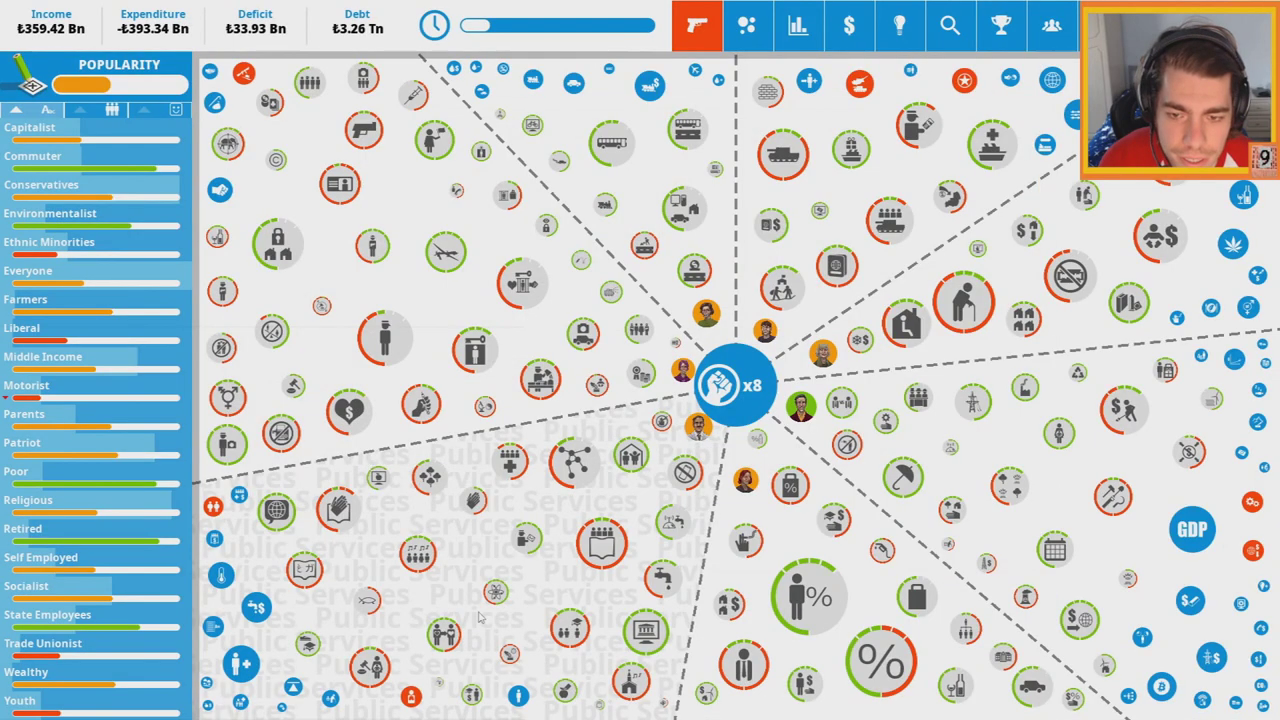
Raise Science Funding to the Particle Accelerators level and confirm
left_click(548, 632)
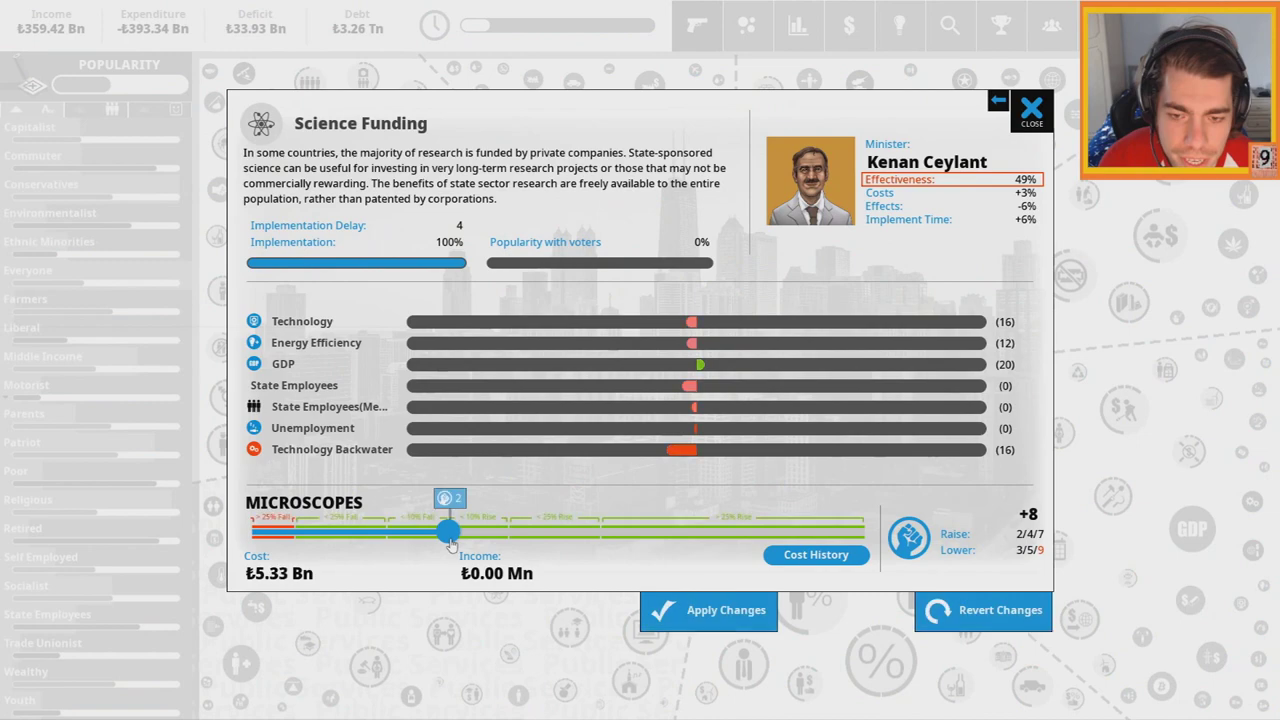
left_click_drag(440, 533, 447, 533)
left_click(686, 612)
left_click(714, 395)
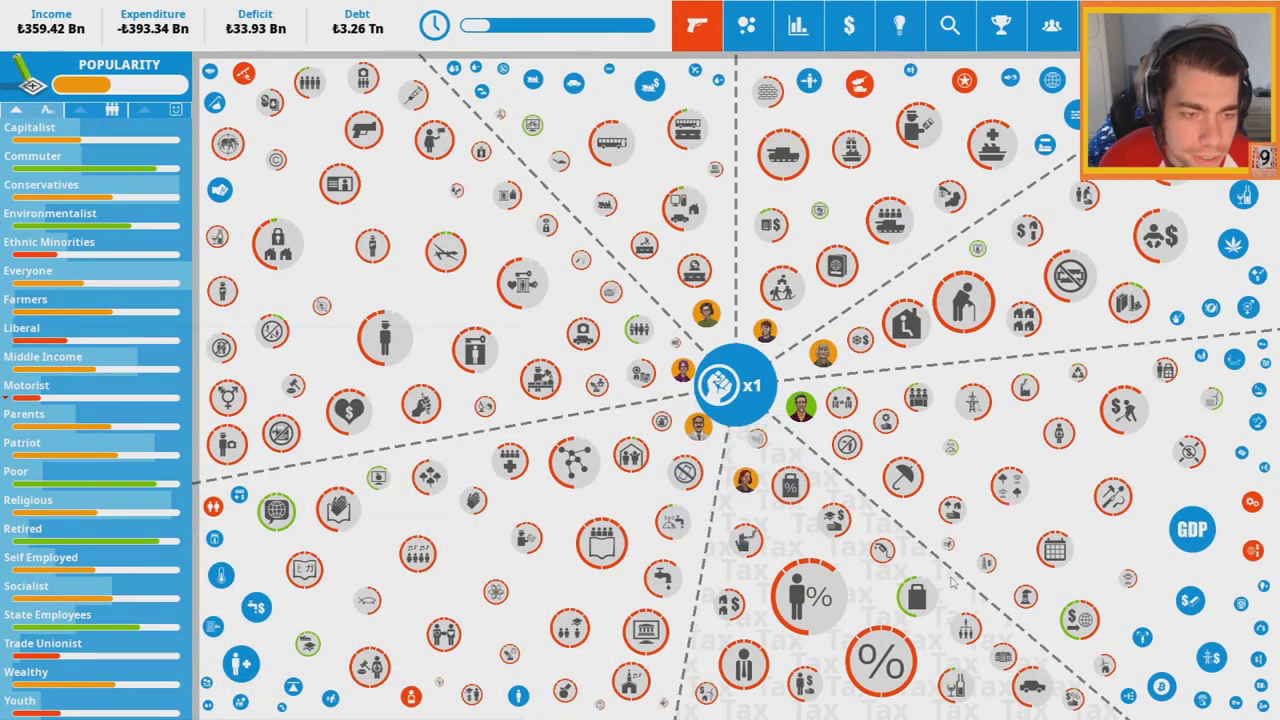
Raise the Smart Meter Program to maximum, spending 1 political capital
left_click(952, 447)
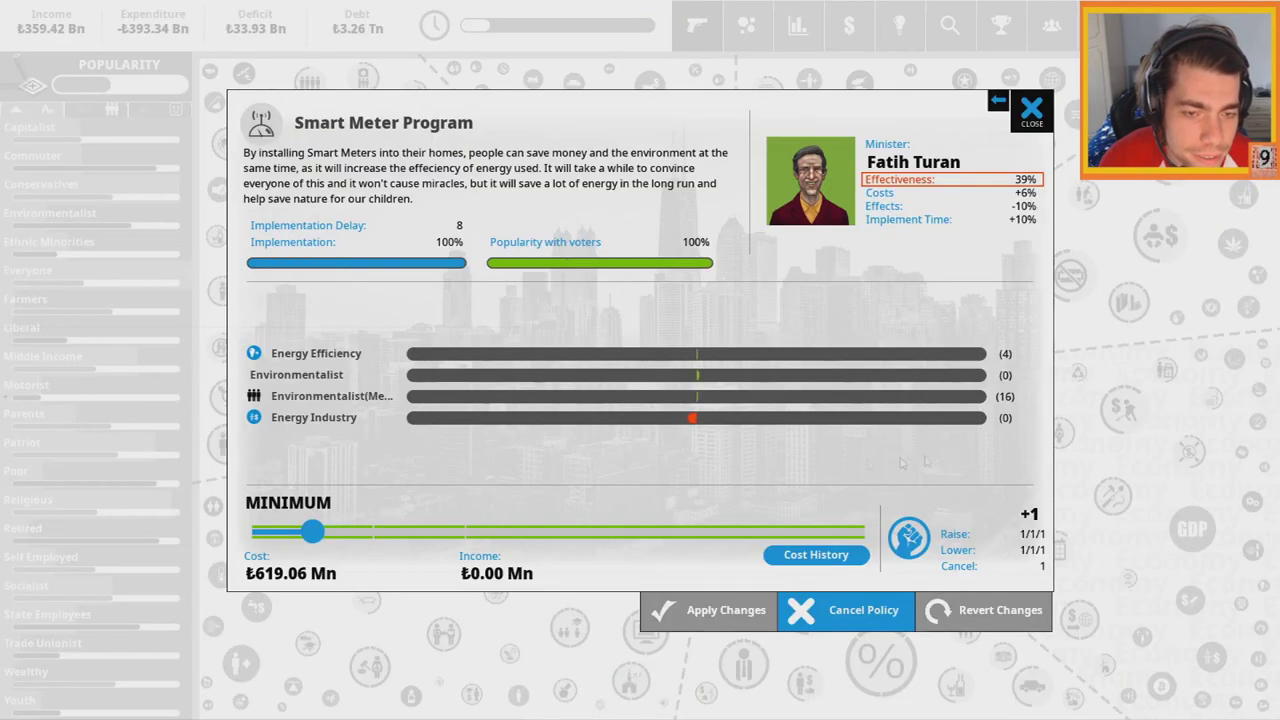
left_click_drag(318, 532, 865, 532)
left_click(703, 610)
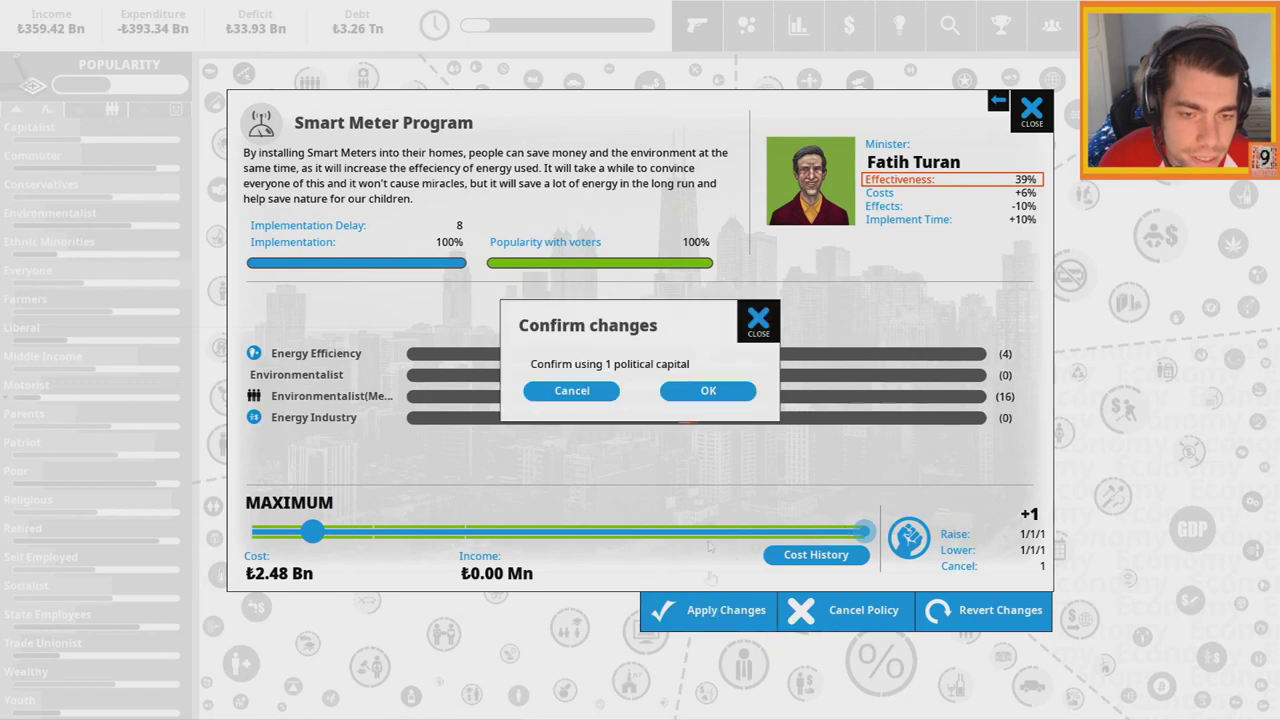
left_click(730, 395)
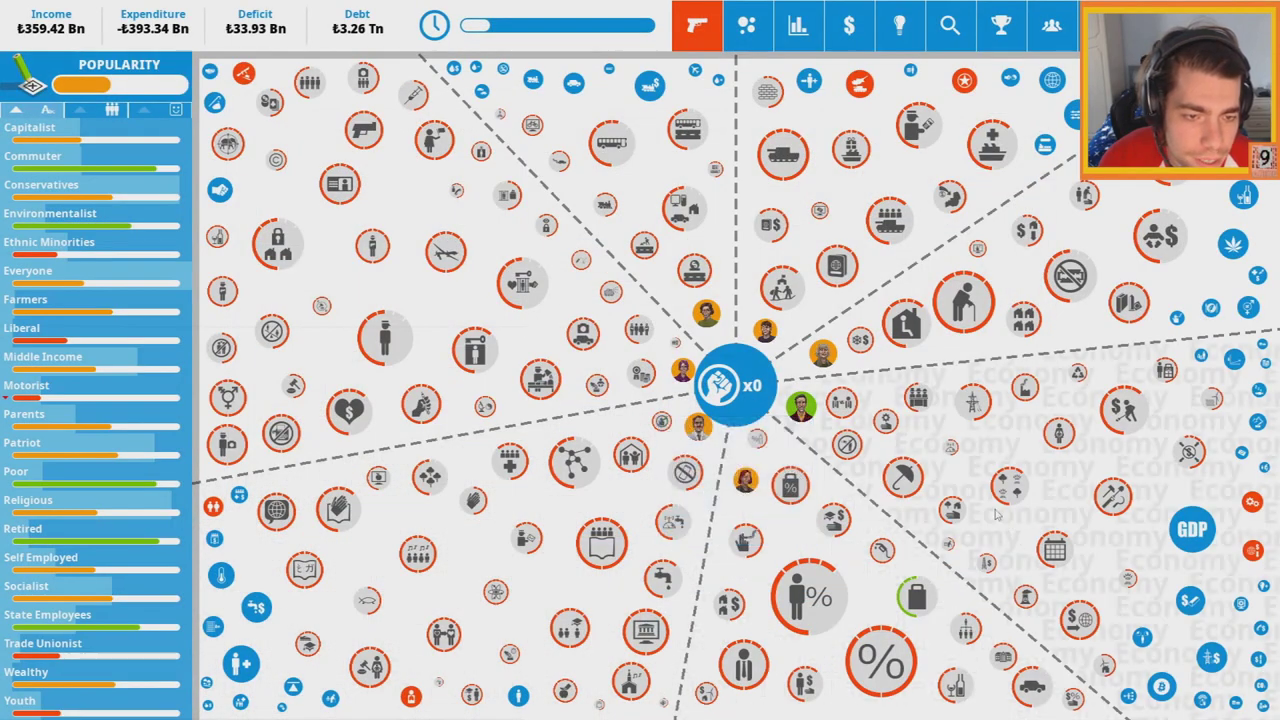
left_click(903, 481)
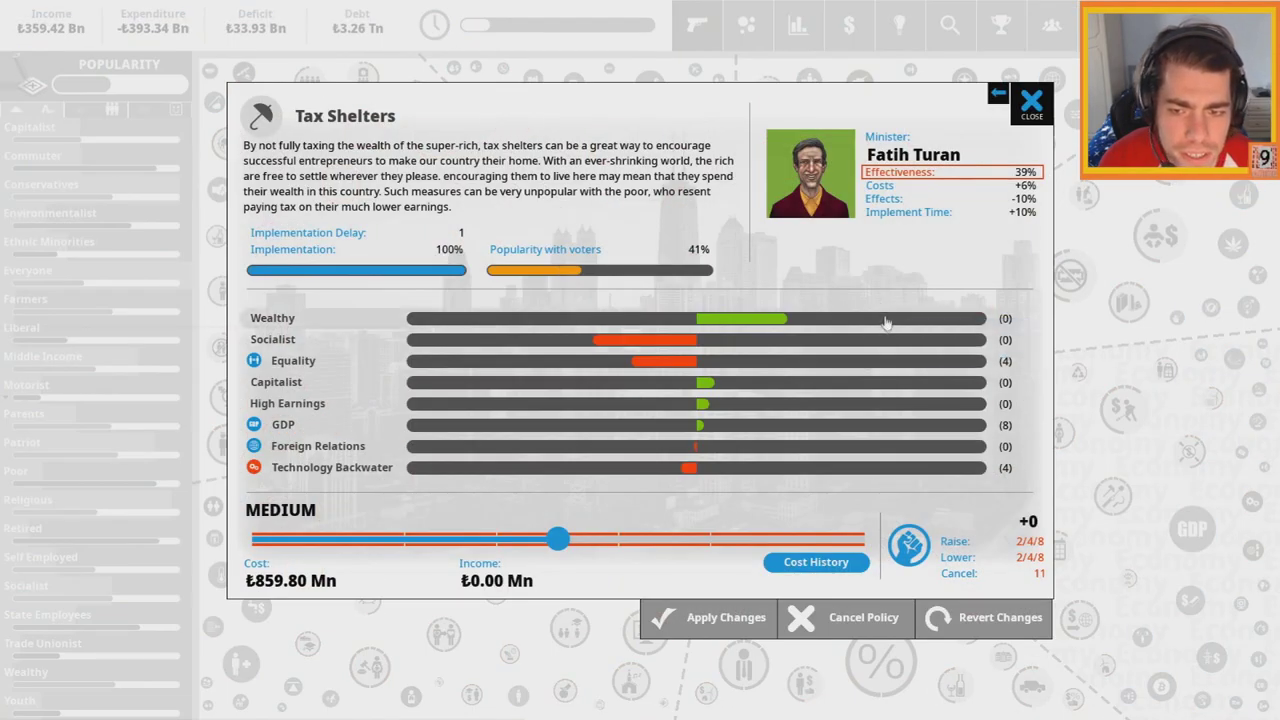
left_click(1031, 100)
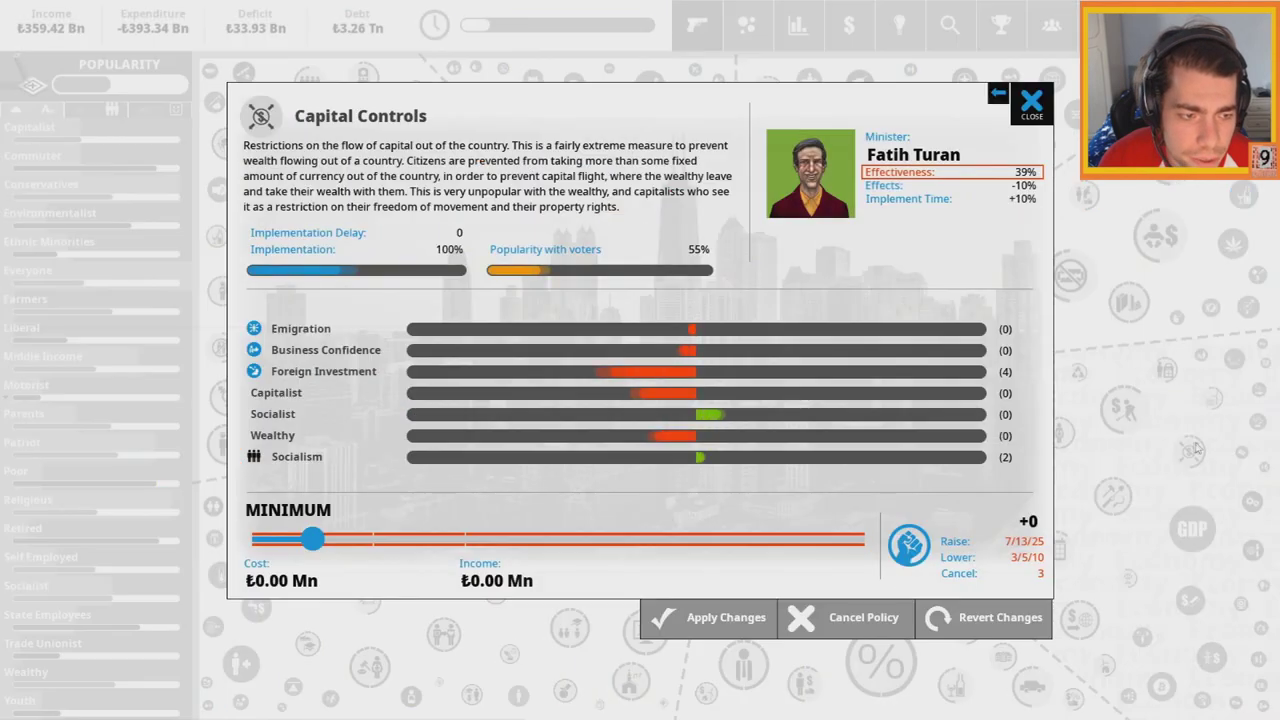
left_click(1062, 185)
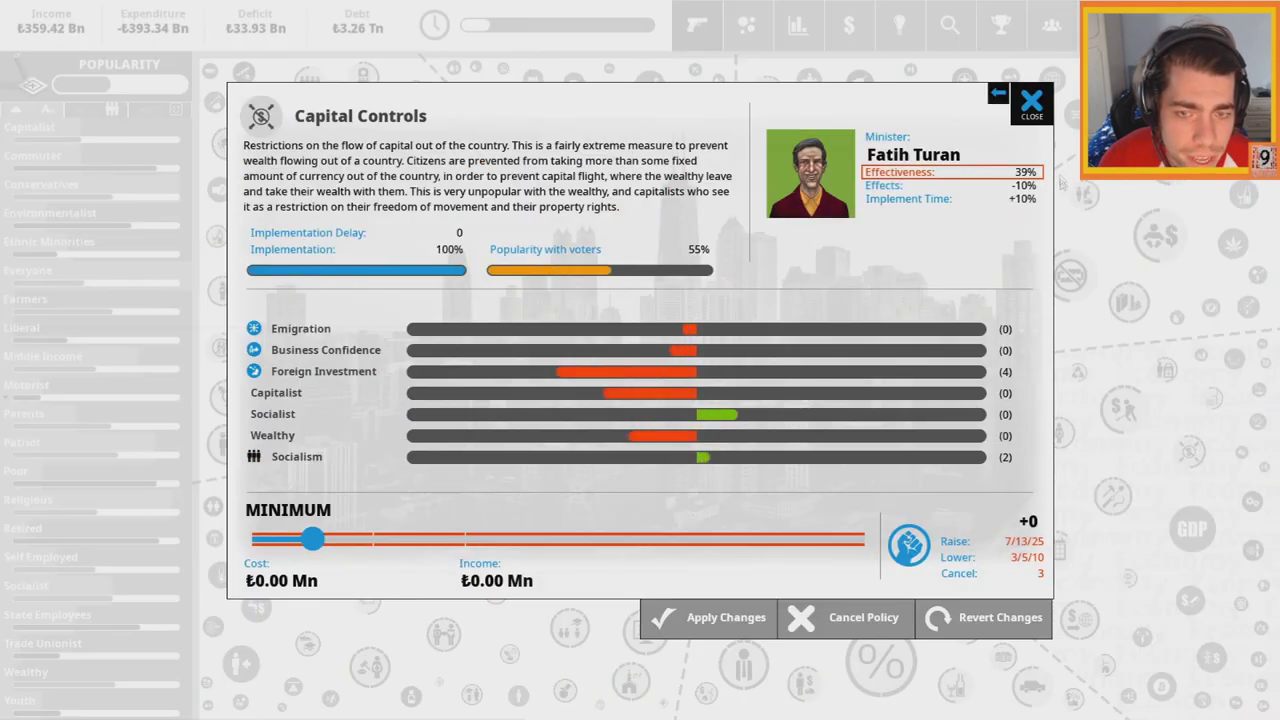
left_click(1031, 100)
left_click(1000, 520)
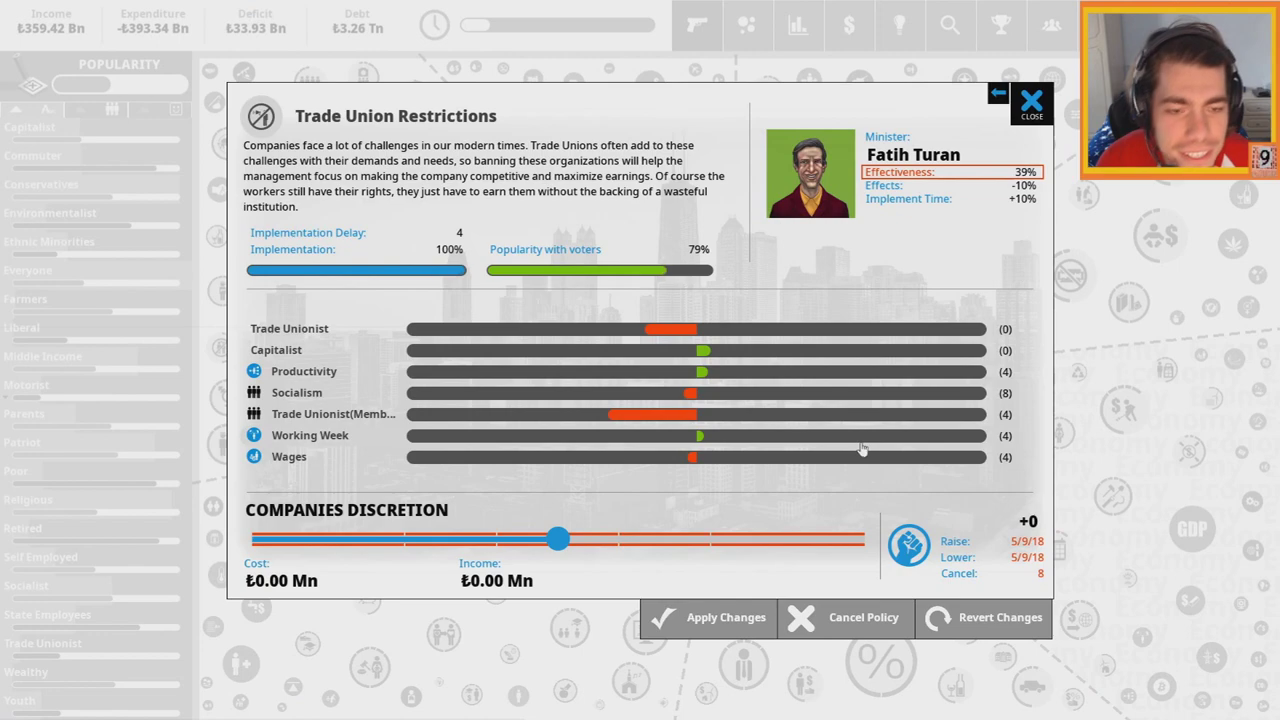
left_click(1031, 100)
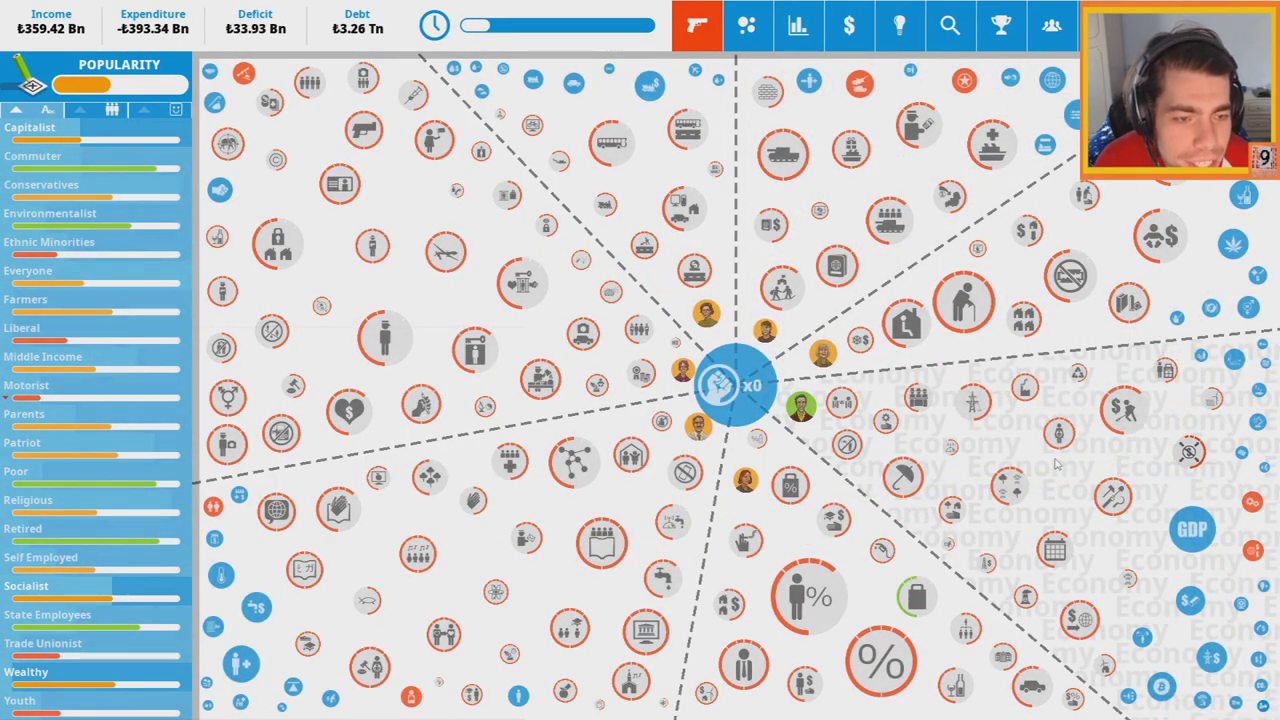
left_click(848, 445)
left_click(1031, 100)
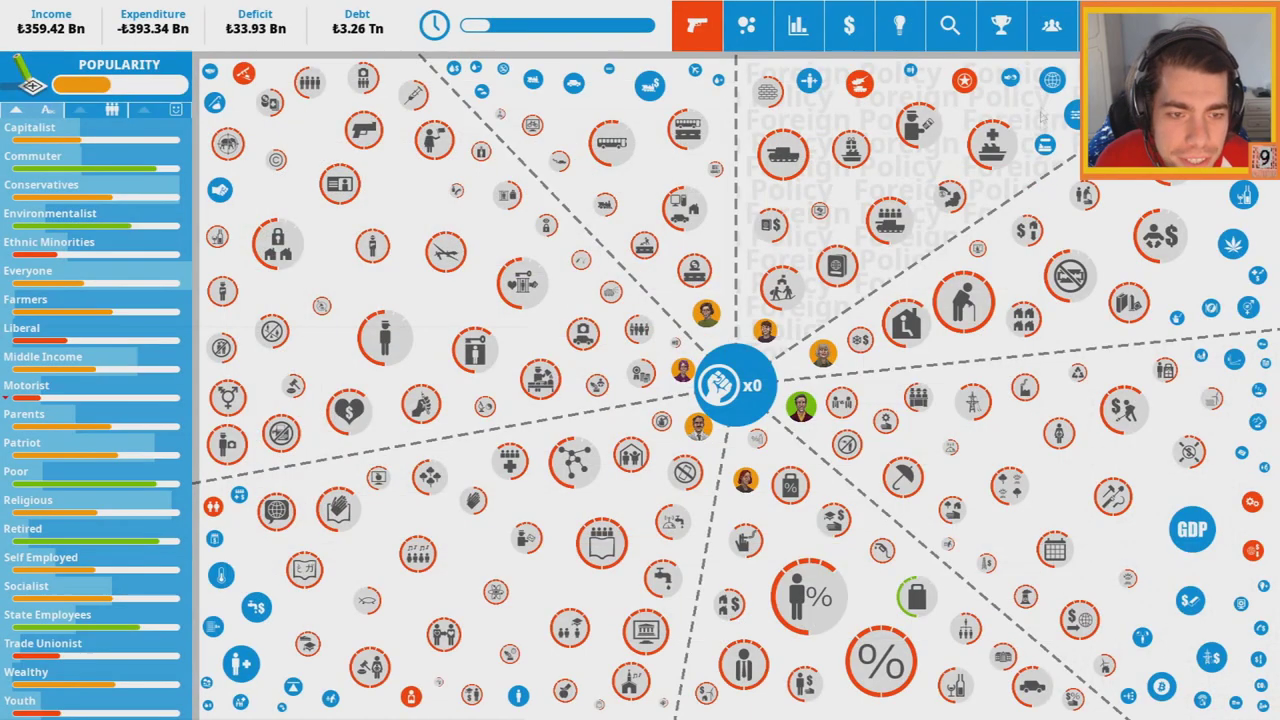
left_click(1191, 454)
left_click(1093, 463)
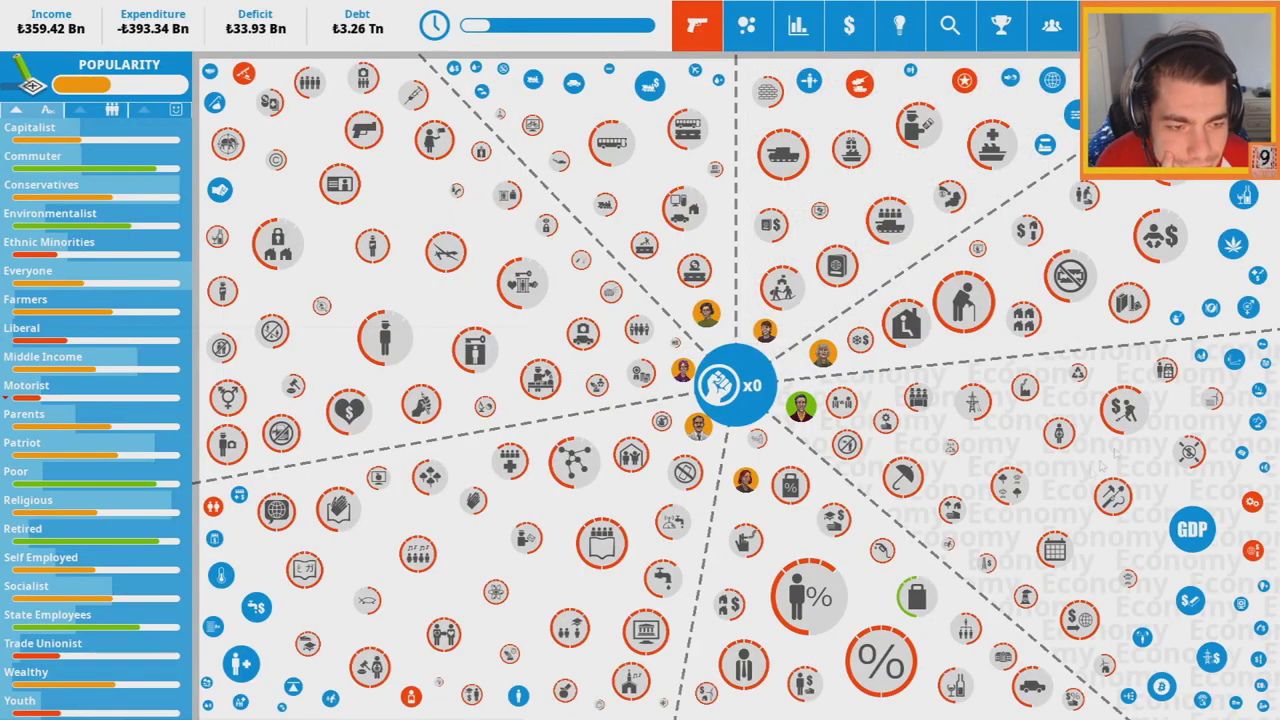
left_click(1124, 410)
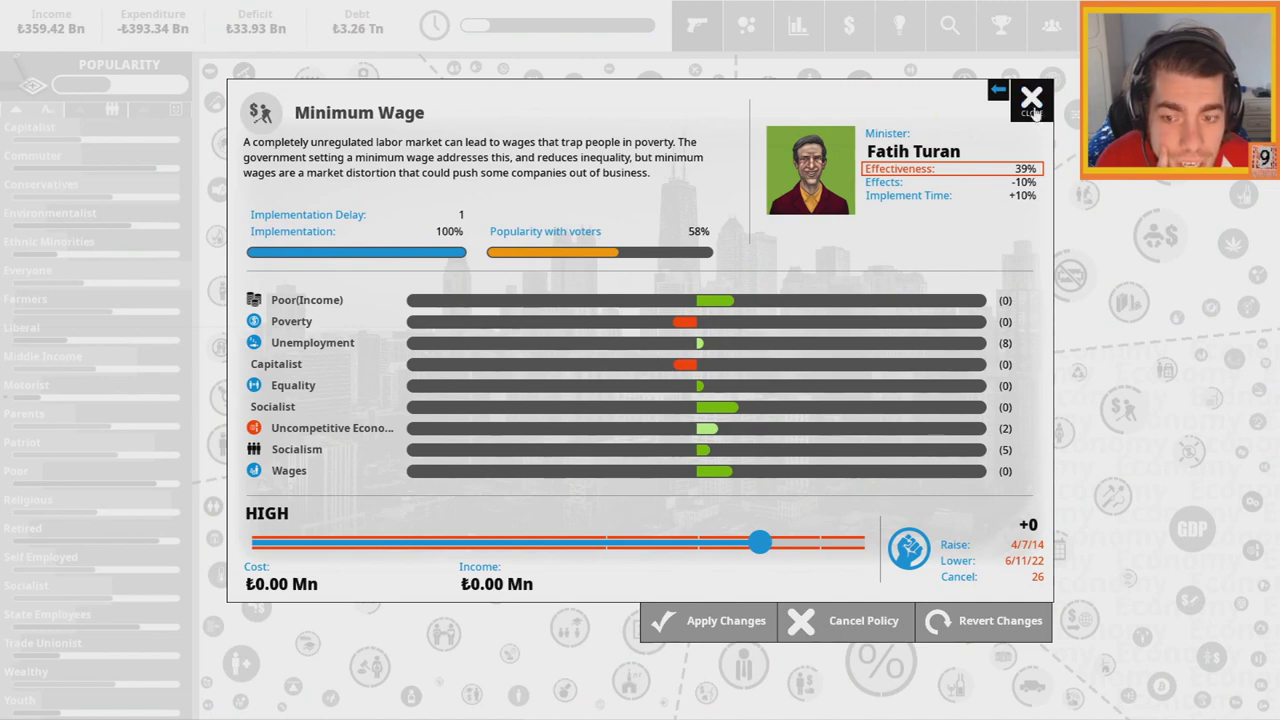
left_click(1033, 100)
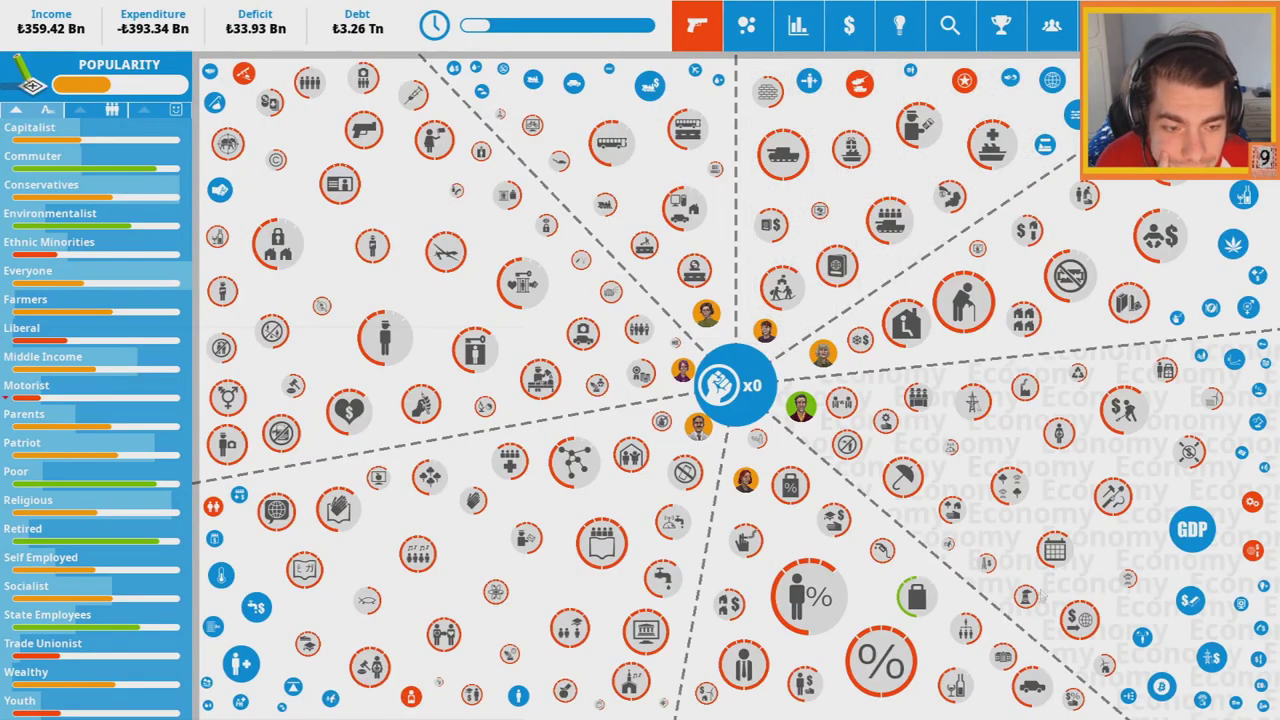
left_click(945, 548)
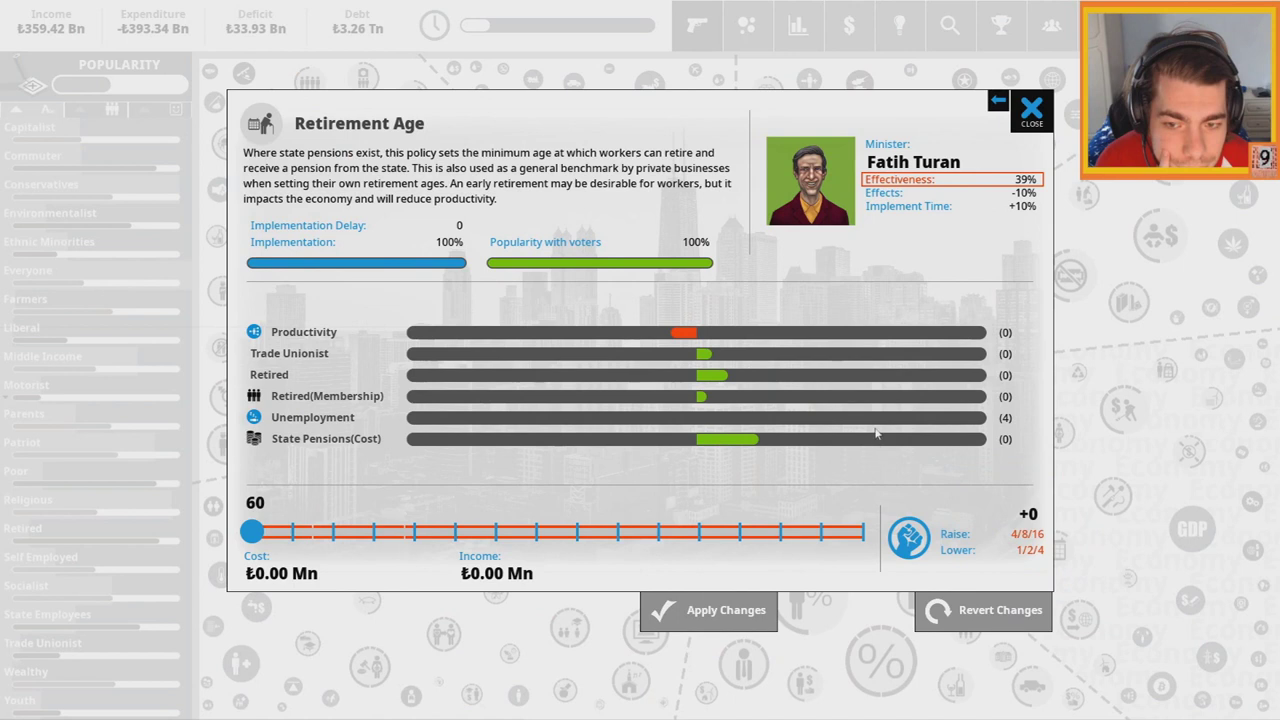
mouse_move(252, 531)
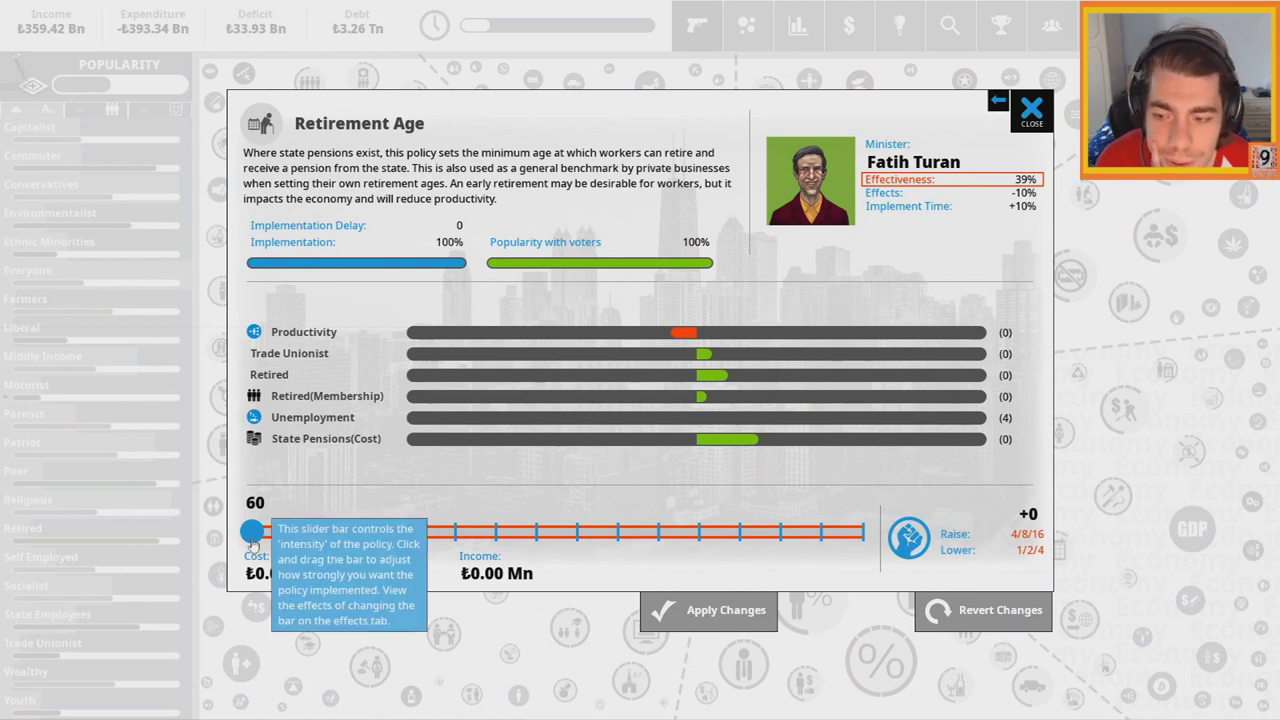
left_click(253, 538)
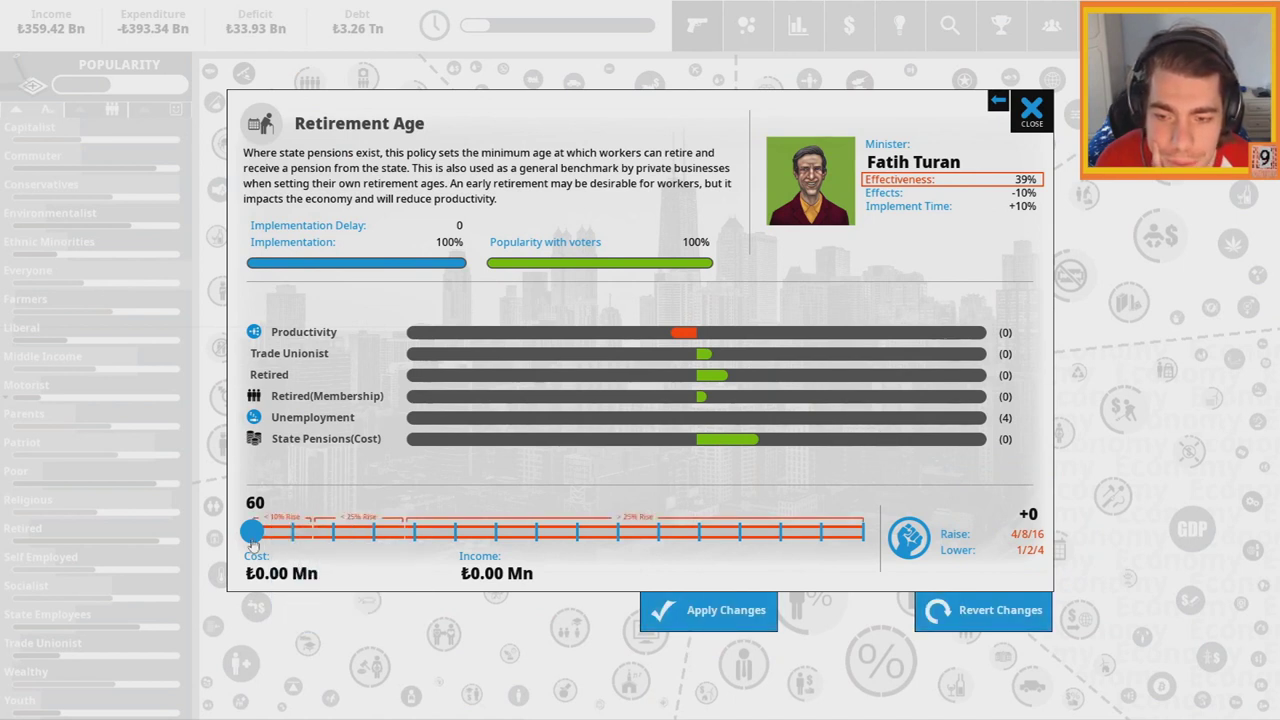
left_click_drag(253, 538, 250, 533)
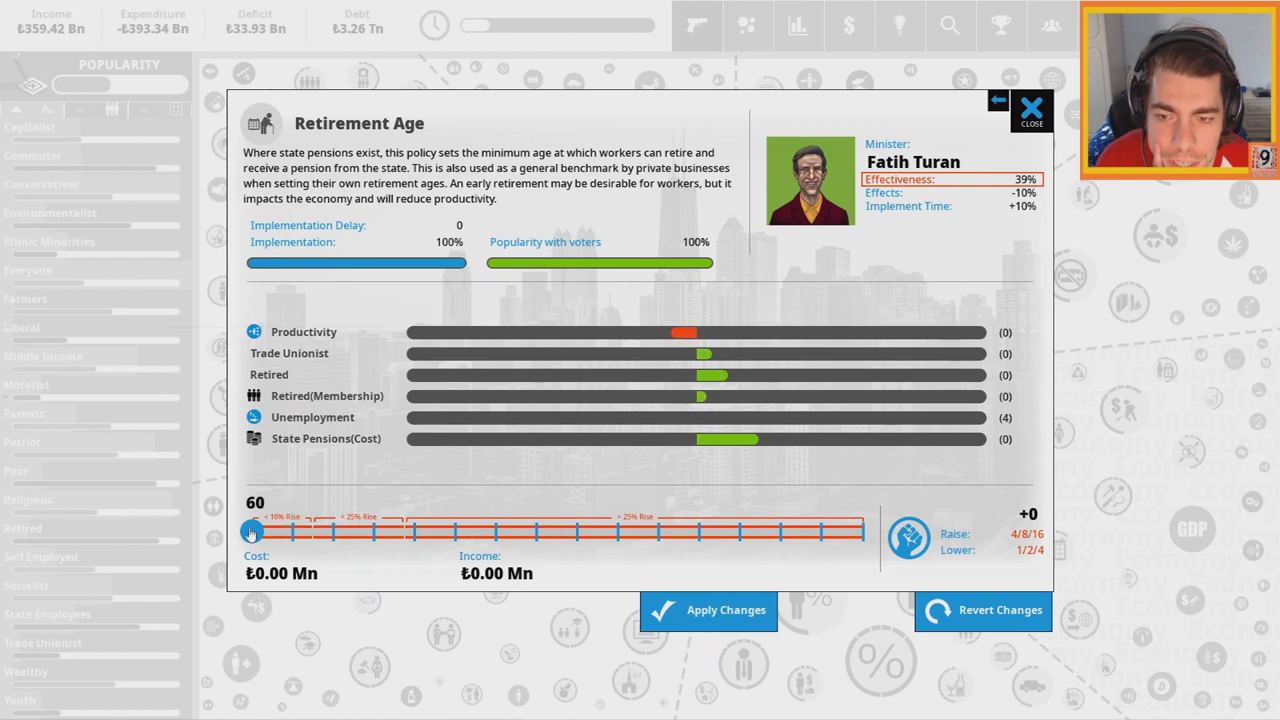
left_click_drag(250, 535, 247, 533)
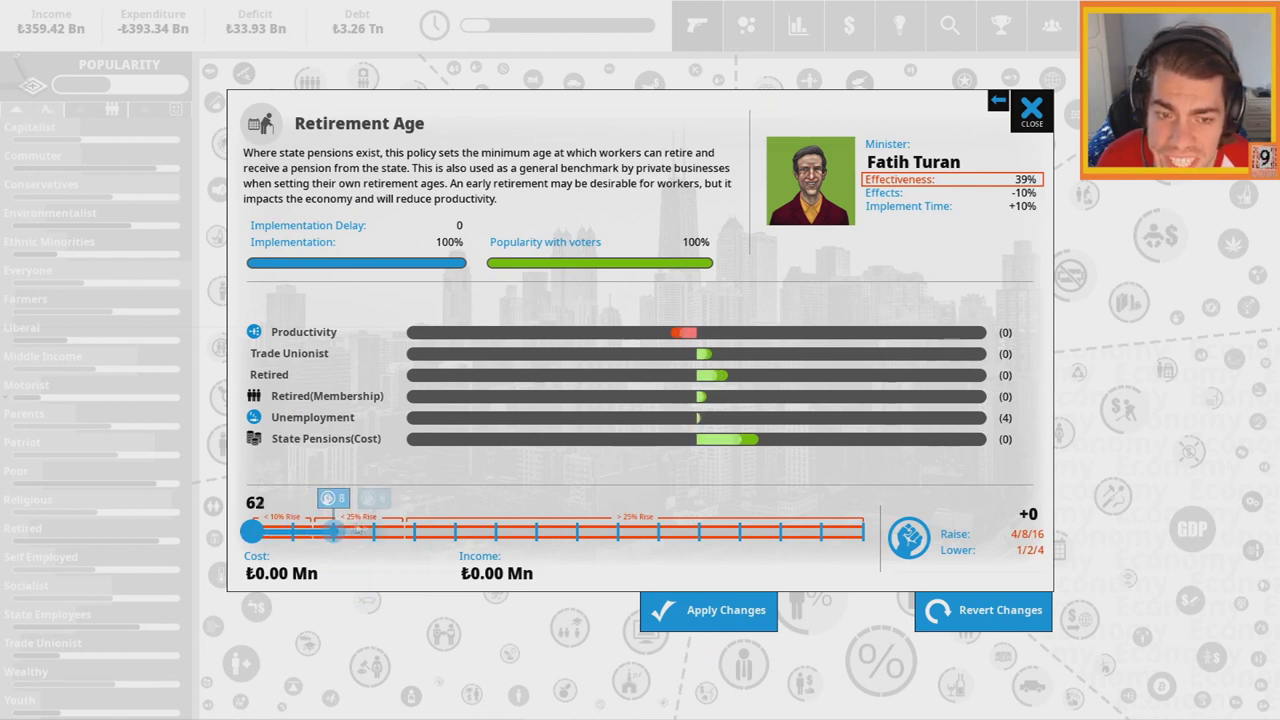
left_click(1000, 609)
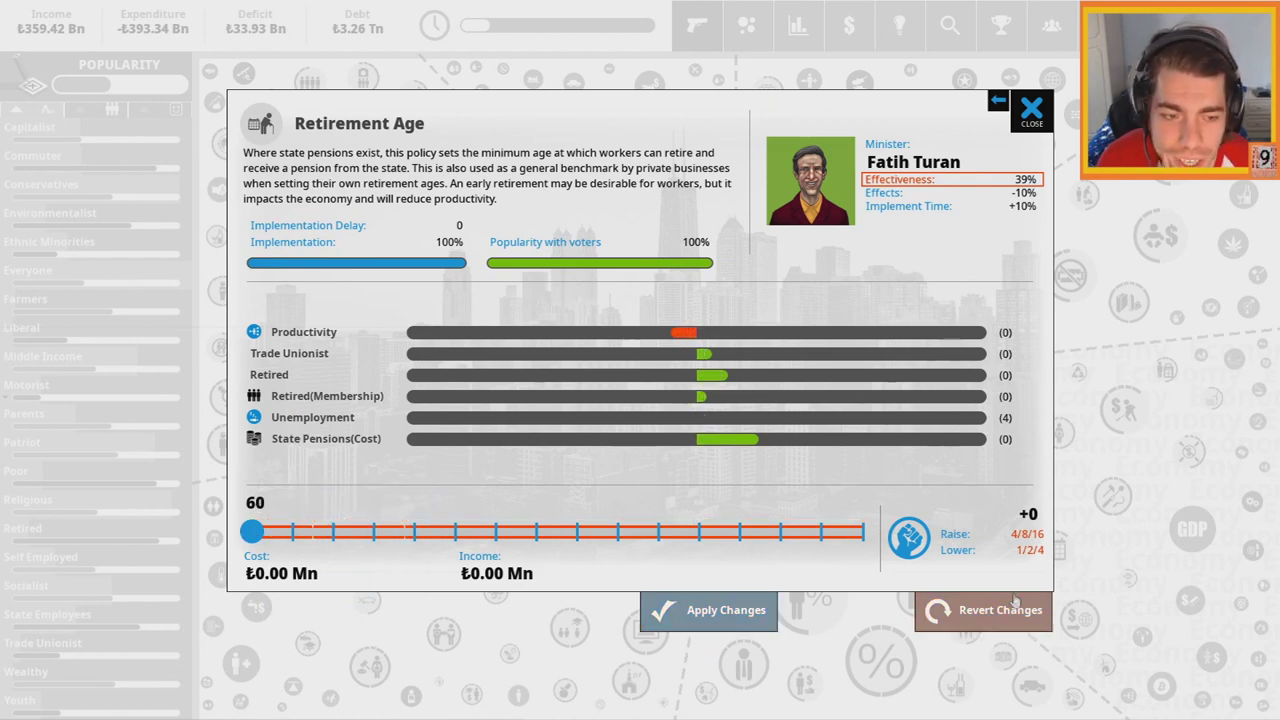
left_click(1030, 108)
left_click(940, 225)
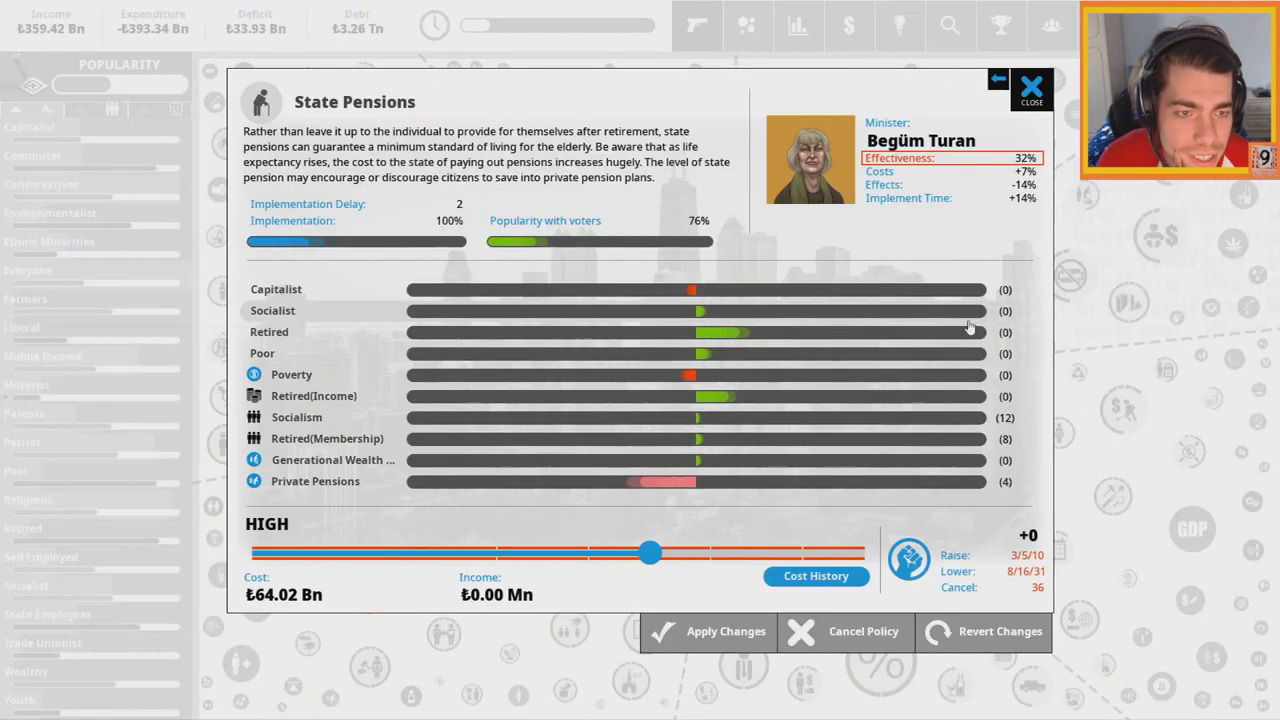
Close the State Pensions details and end the turn to reach the next quarterly report
left_click(1031, 88)
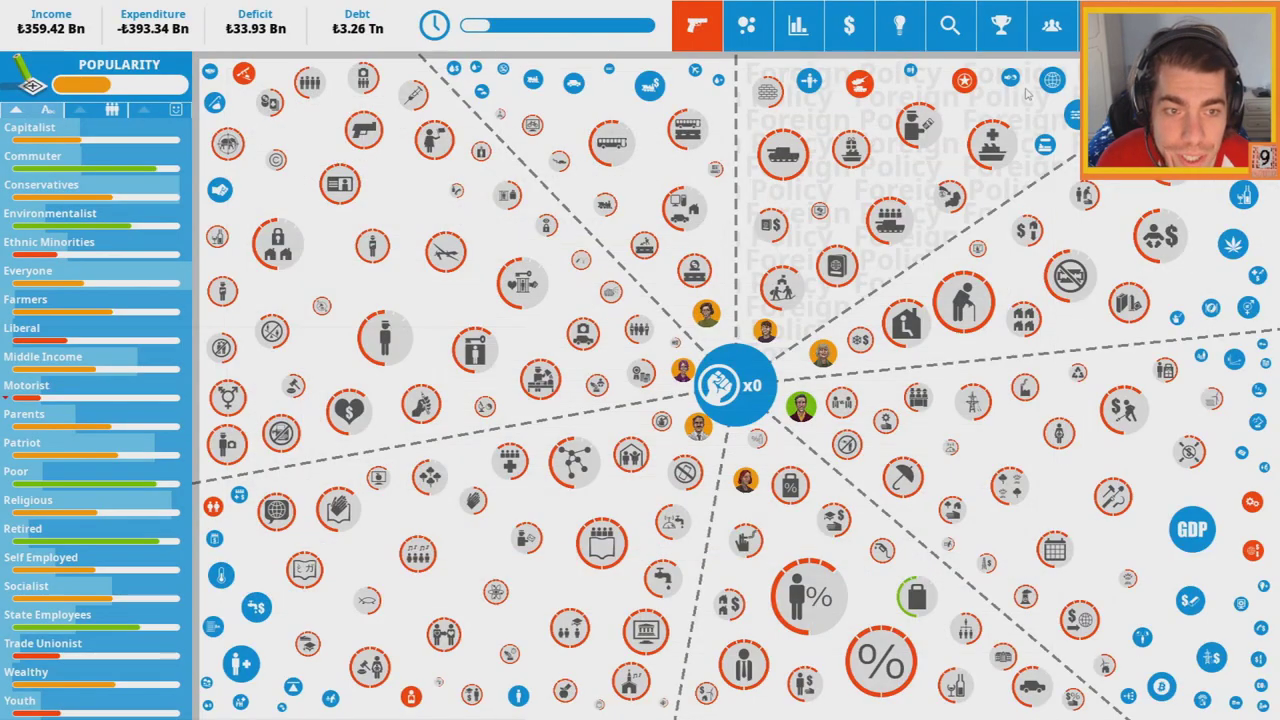
left_click(1051, 24)
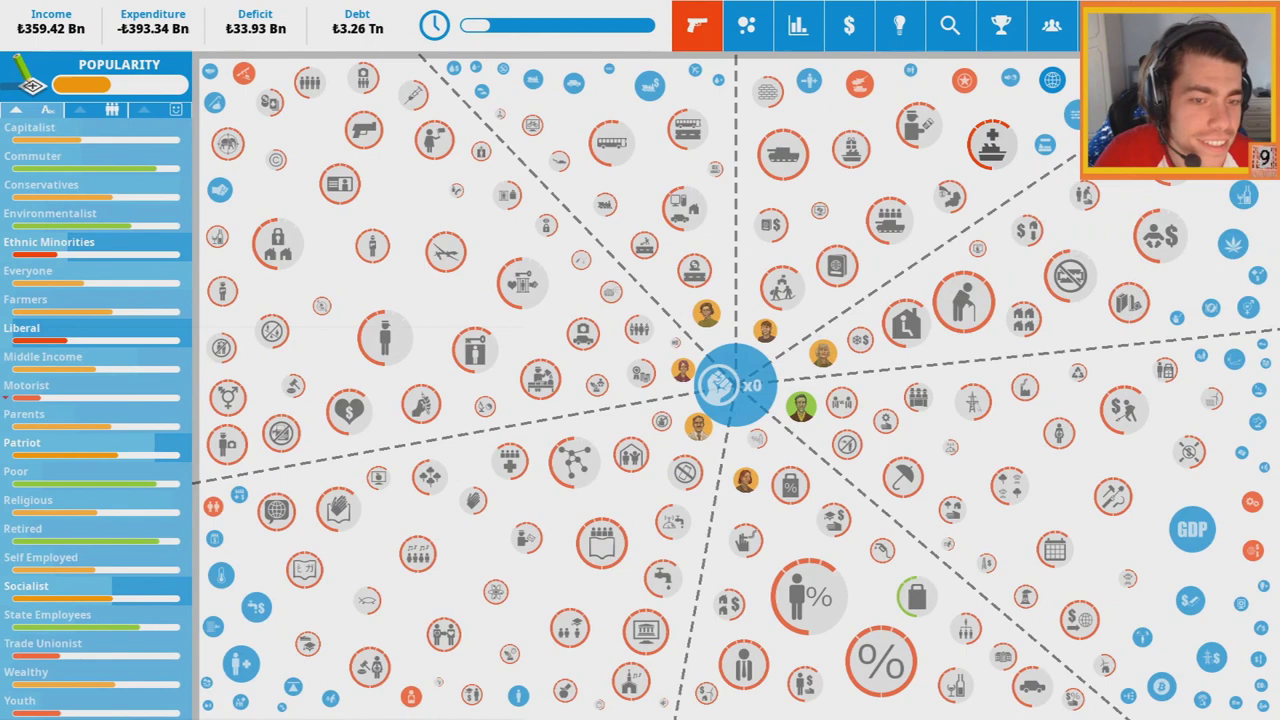
left_click(640, 372)
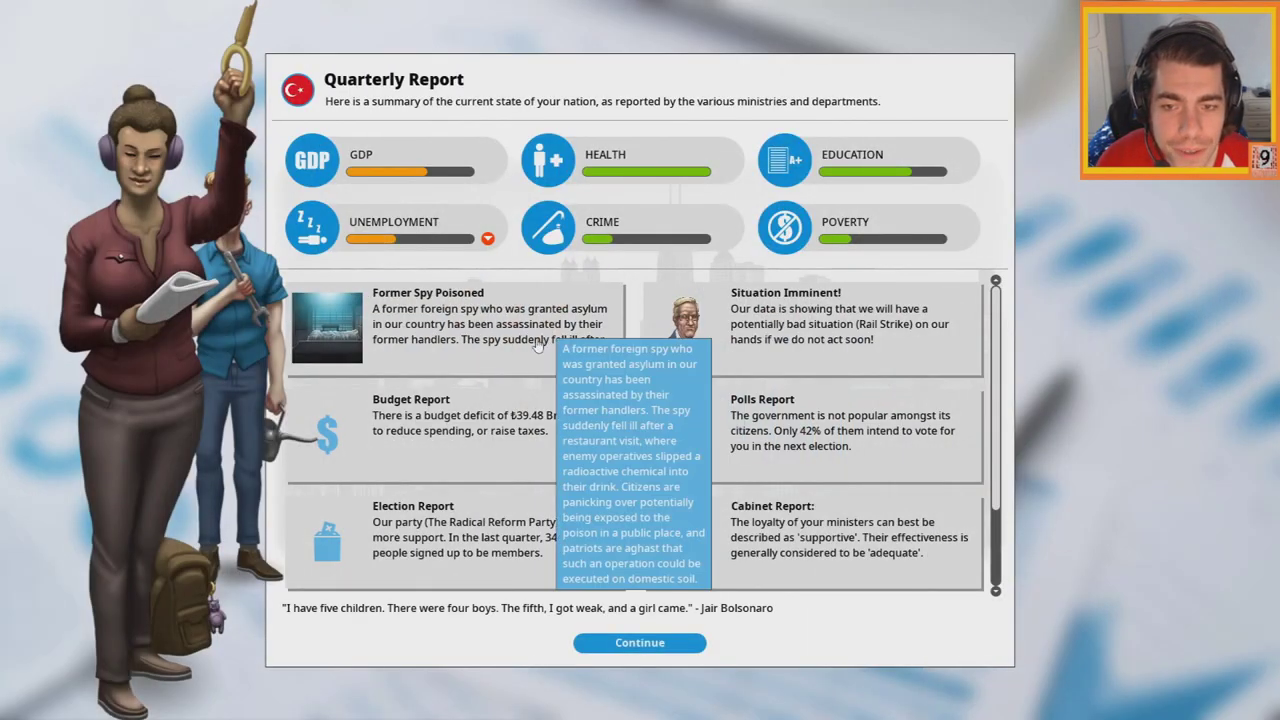
Review the Rail Strike warning and Labor Laws policy, then dismiss the report
left_click(790, 322)
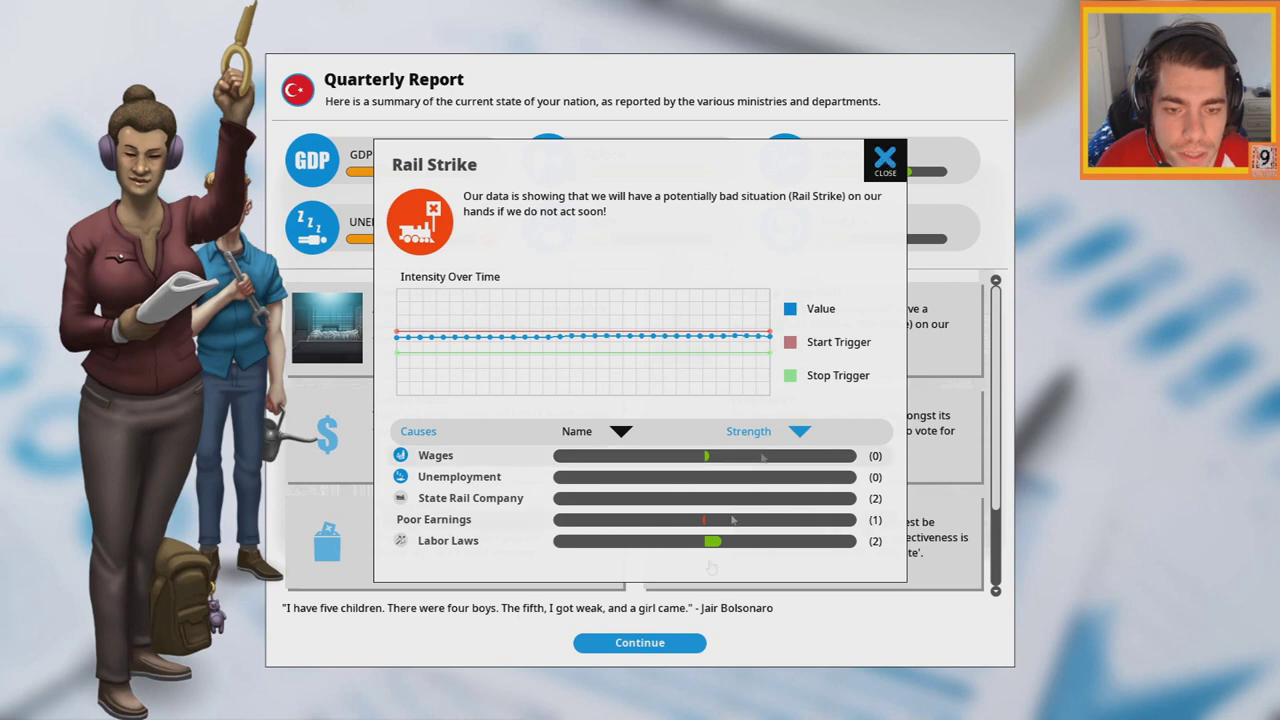
left_click(448, 540)
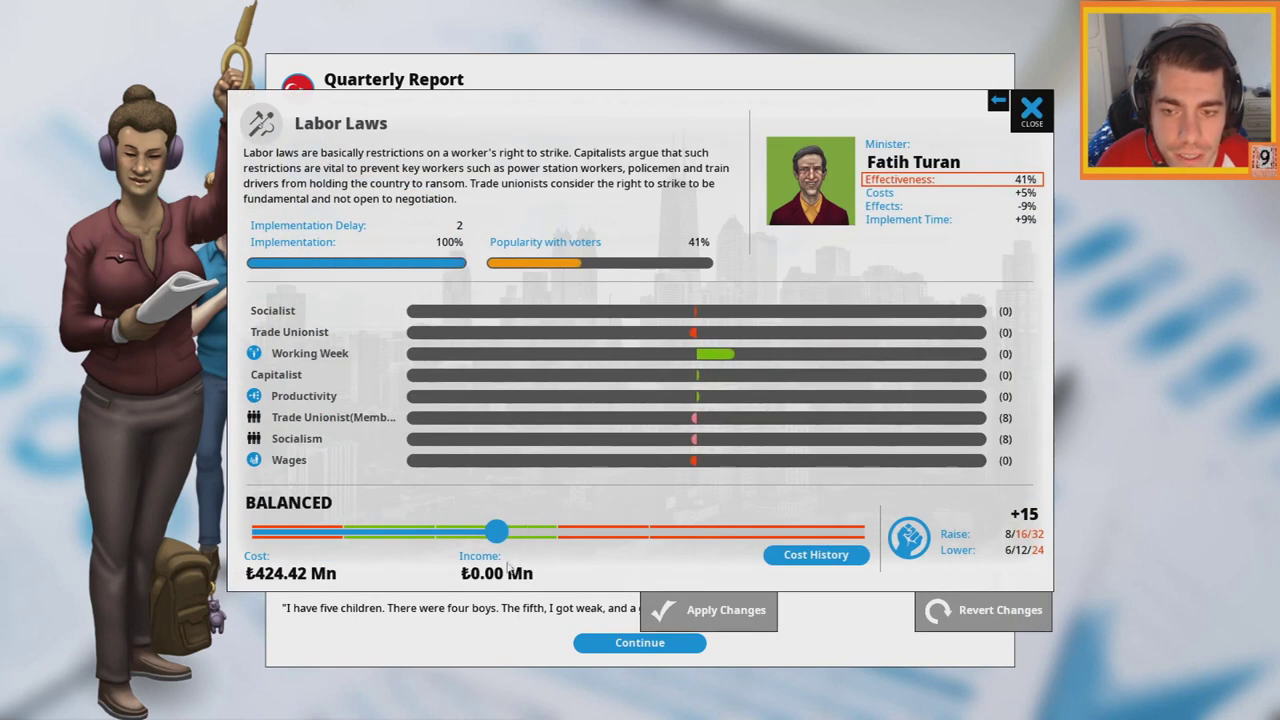
left_click(1031, 108)
left_click(640, 642)
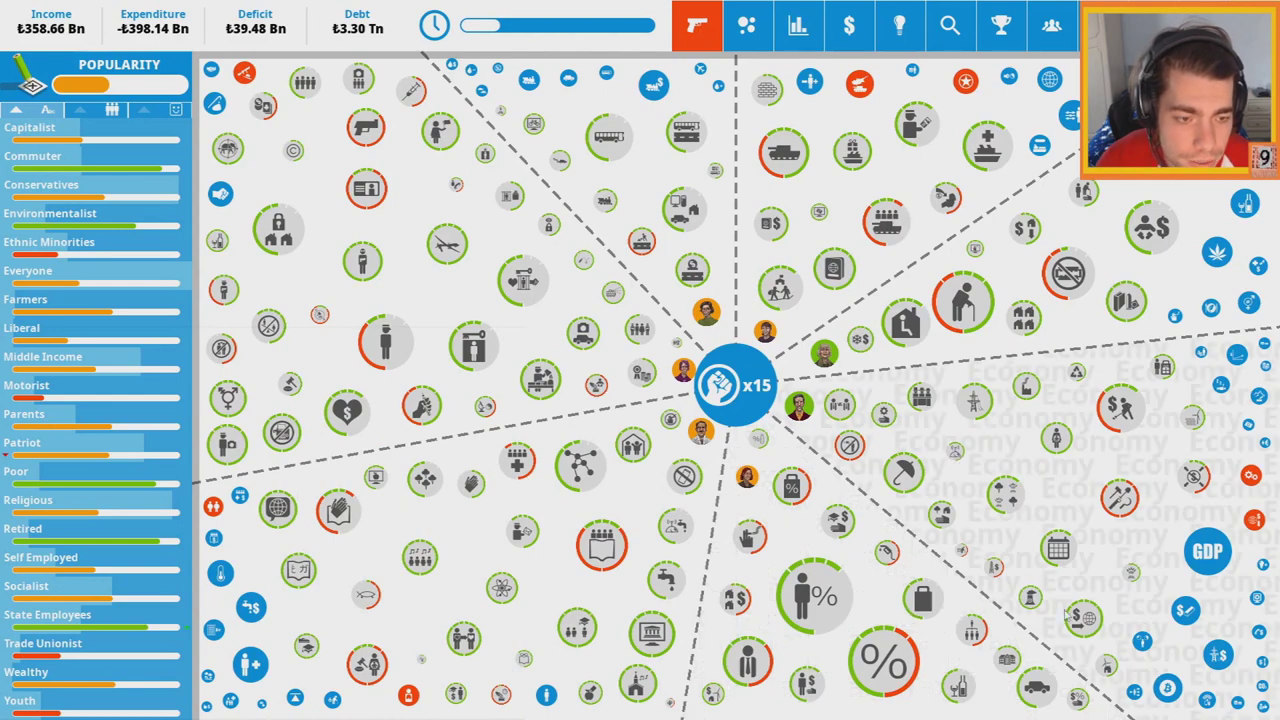
Cancel the Tax Shelters policy
left_click(924, 490)
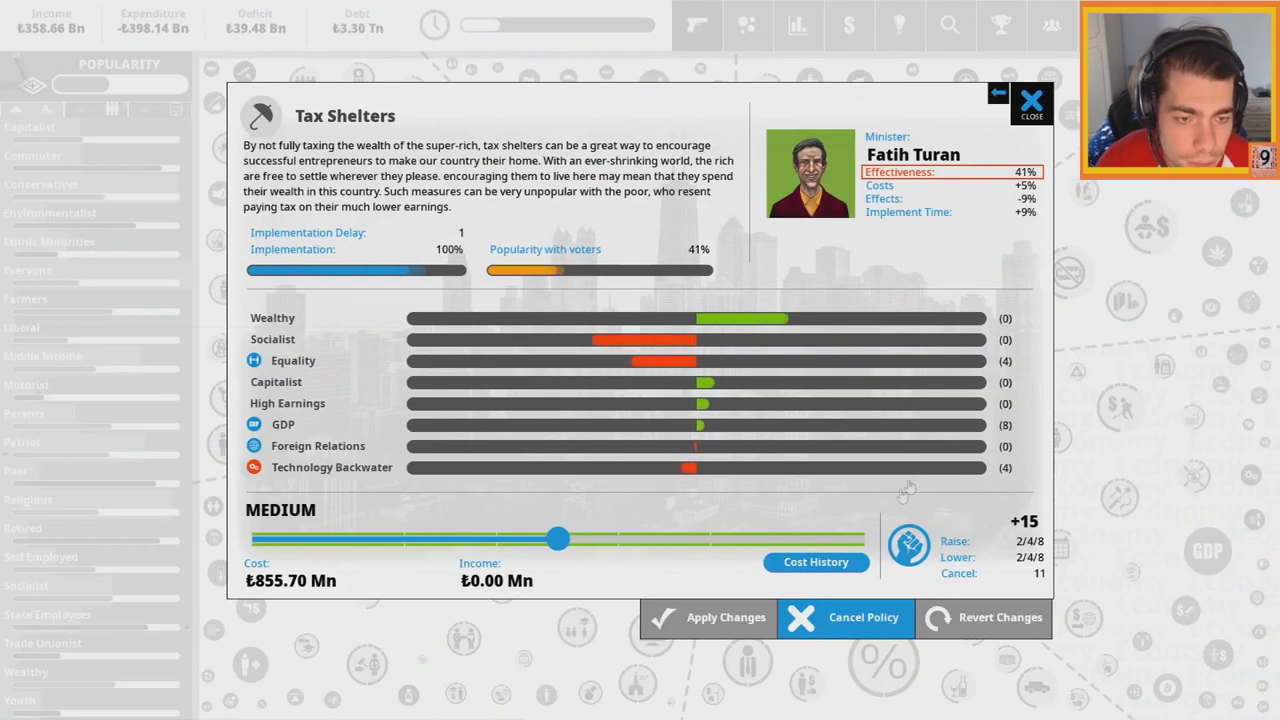
left_click(840, 622)
left_click(690, 452)
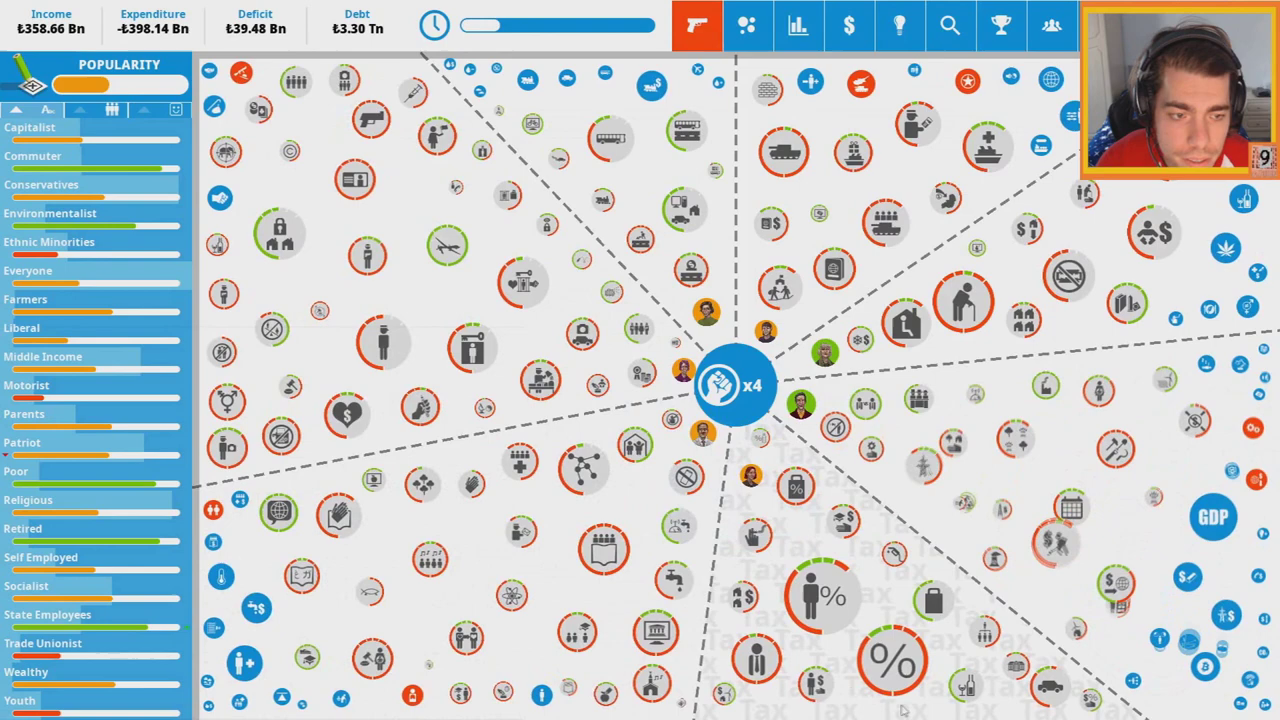
Raise Pollution Controls to Major Fines and confirm the political capital cost
left_click(1005, 510)
left_click_drag(466, 532, 866, 532)
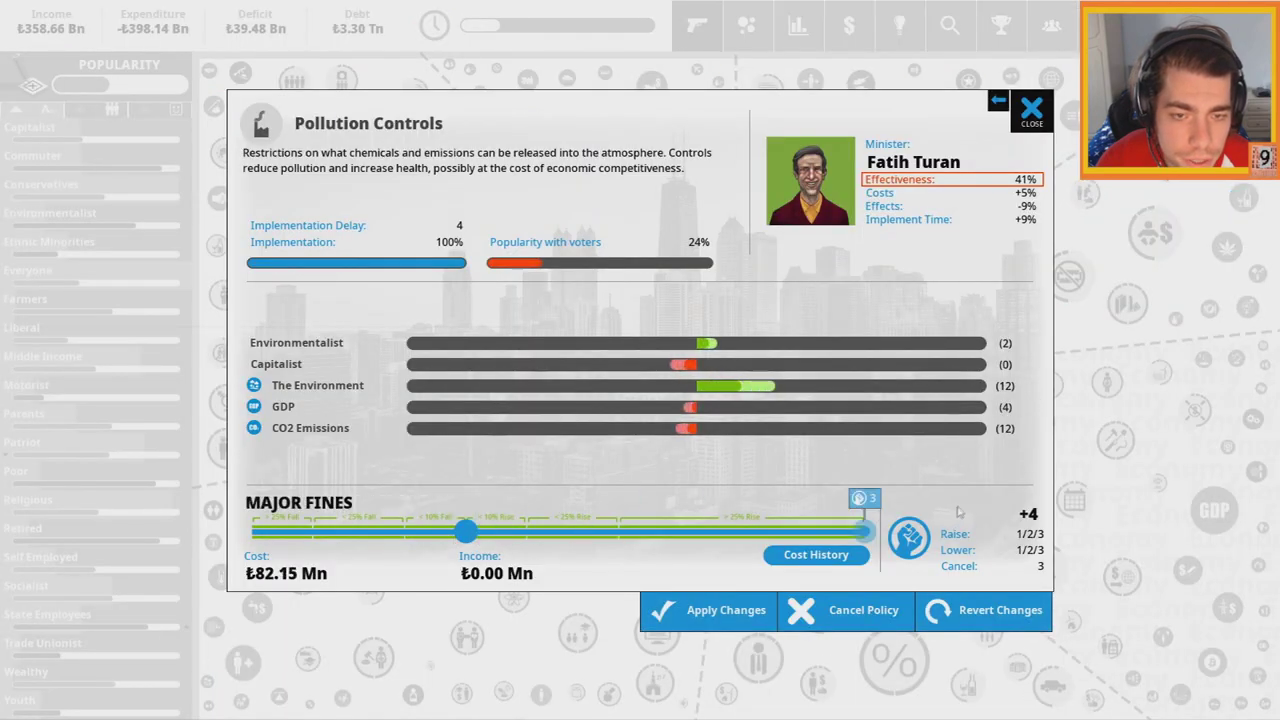
left_click(700, 612)
left_click(708, 390)
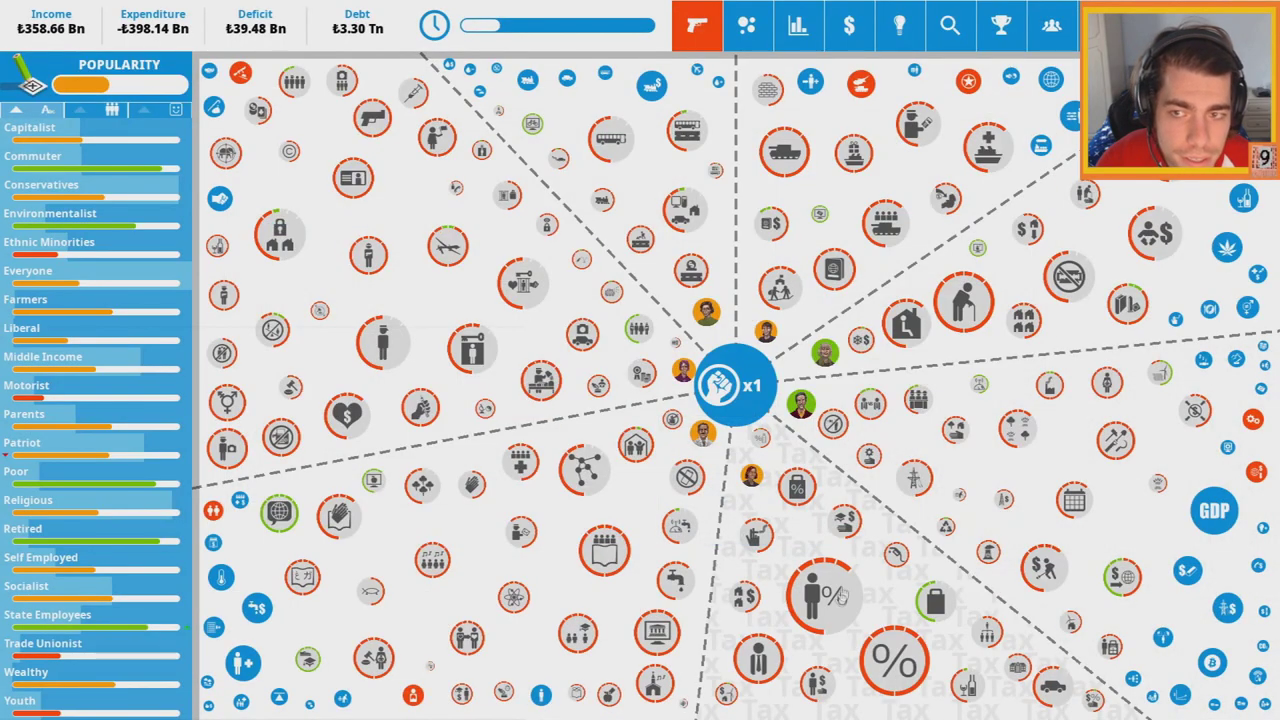
Check Foreign Investor Tax Breaks, then max out Compulsory Foreign Language Classes for 1 capital
left_click(1073, 500)
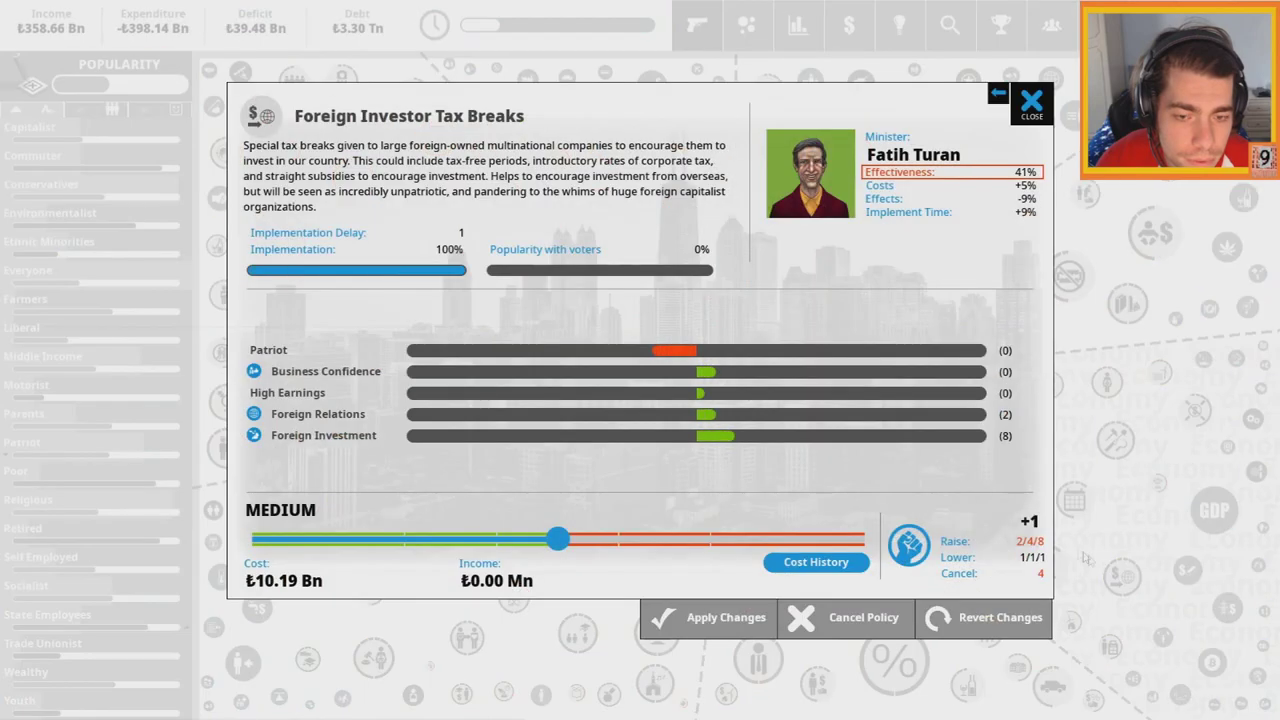
left_click(1030, 100)
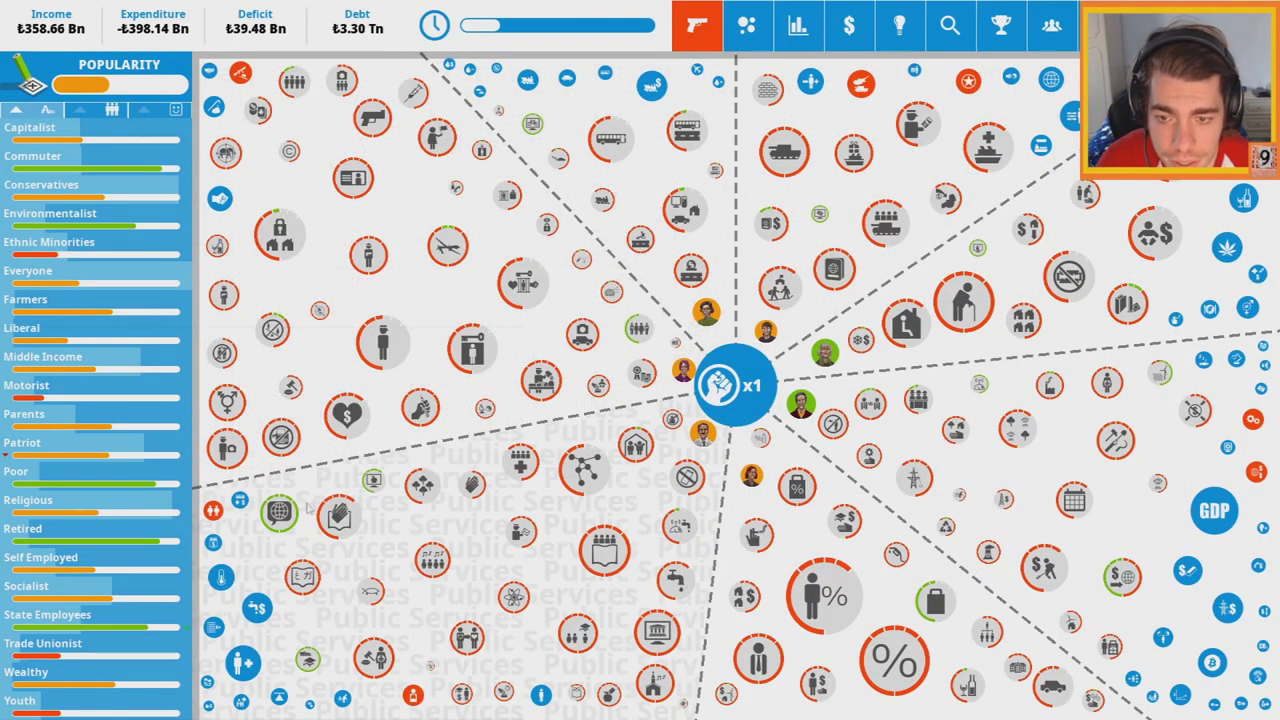
left_click(520, 530)
left_click_drag(560, 543, 555, 543)
left_click(710, 620)
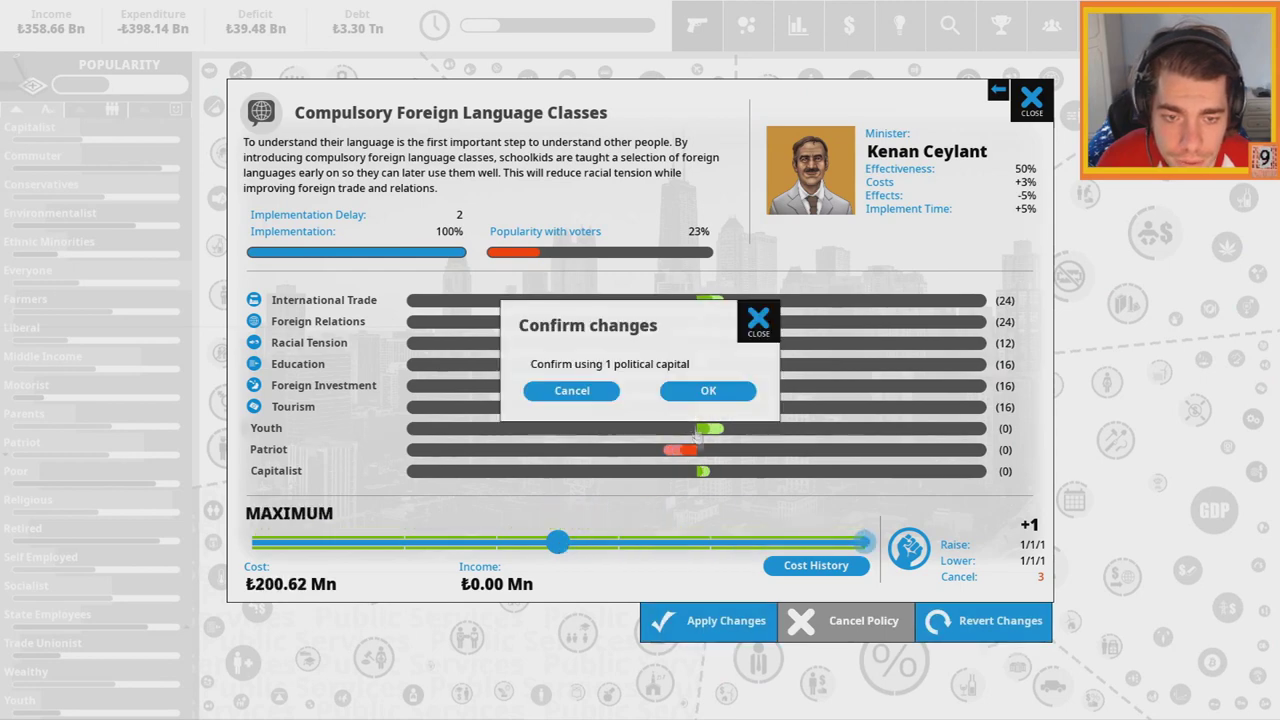
left_click(700, 435)
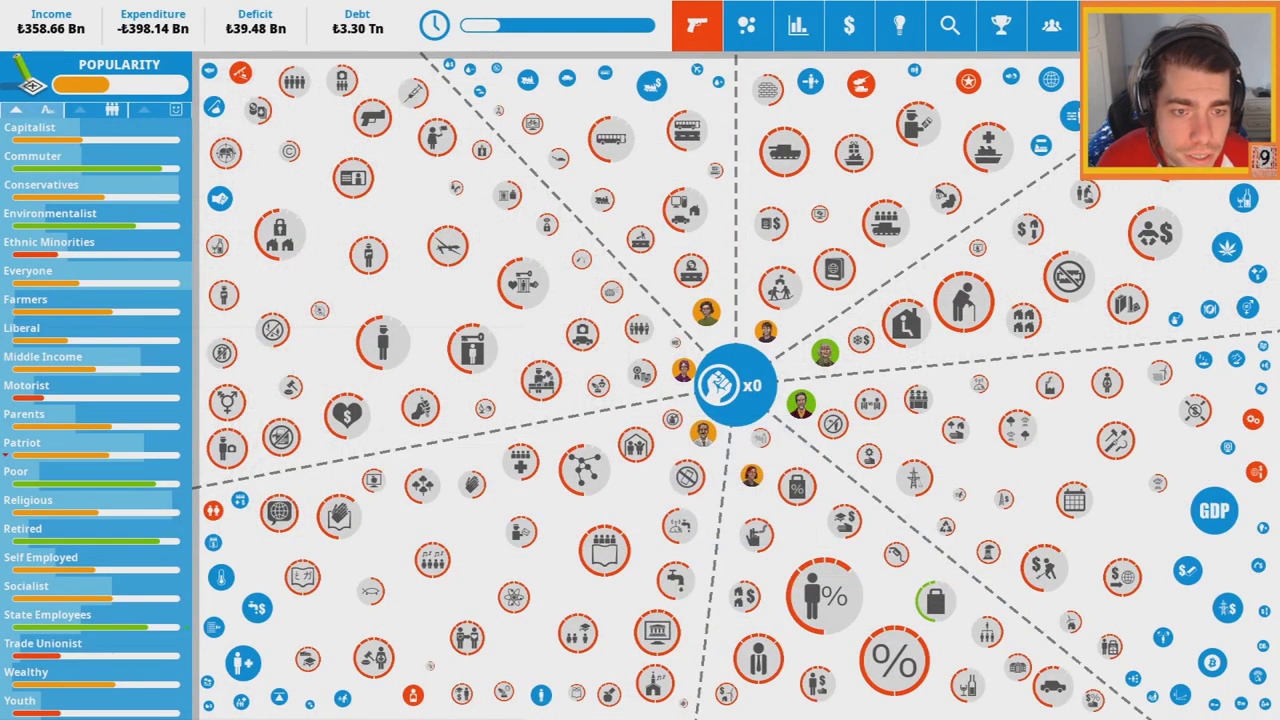
Review Secularity of Education unchanged and end the turn
left_click(412, 575)
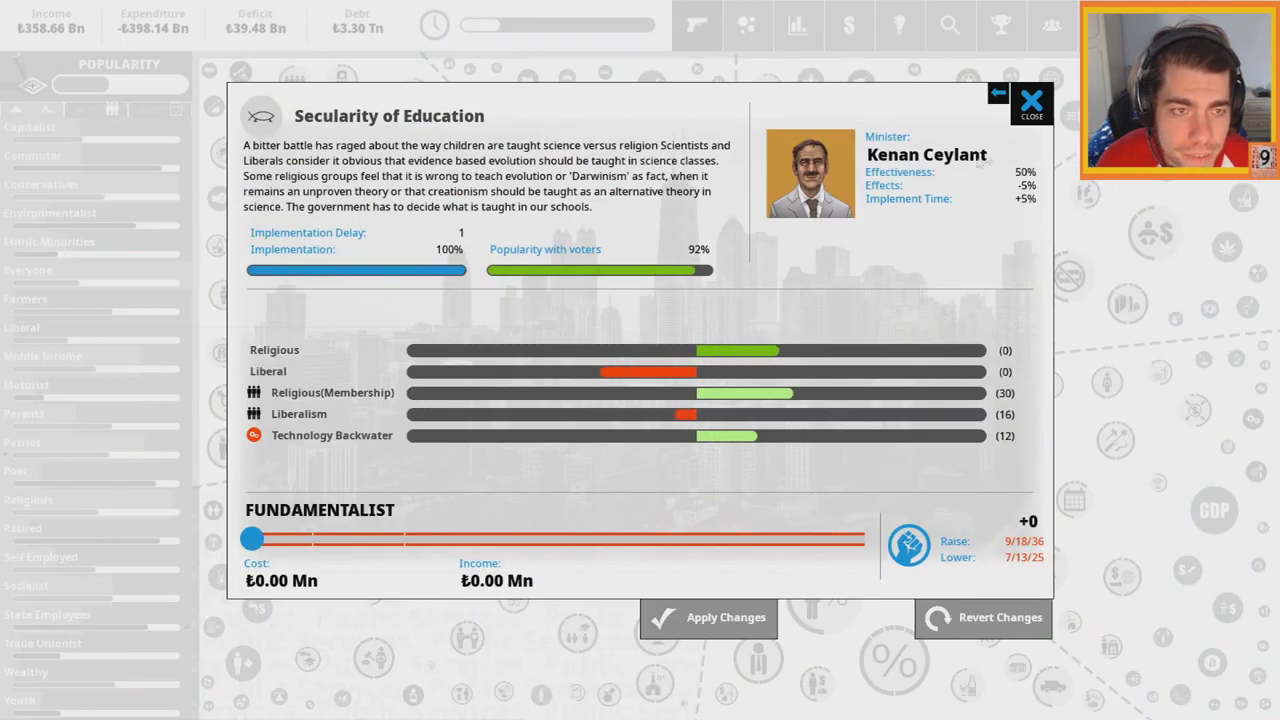
left_click(1031, 100)
left_click(1050, 25)
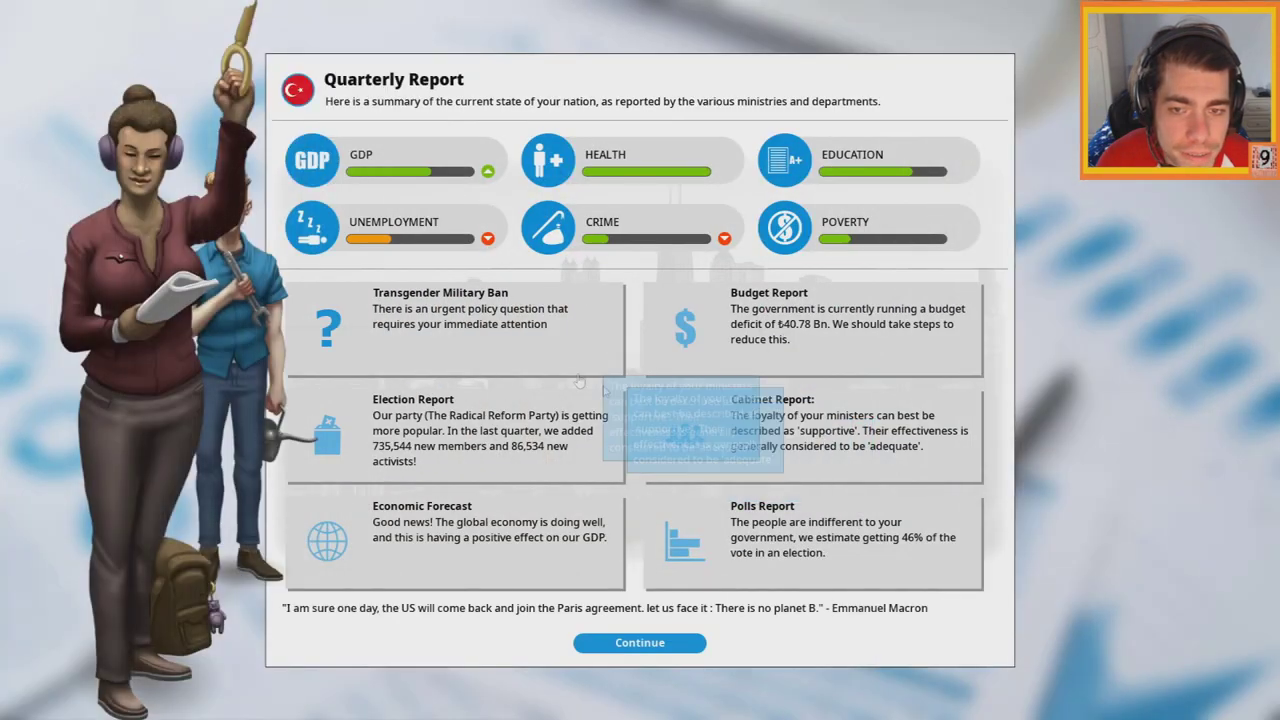
Endorse transgender soldiers in the Transgender Military Ban dilemma, then close the report
left_click(480, 320)
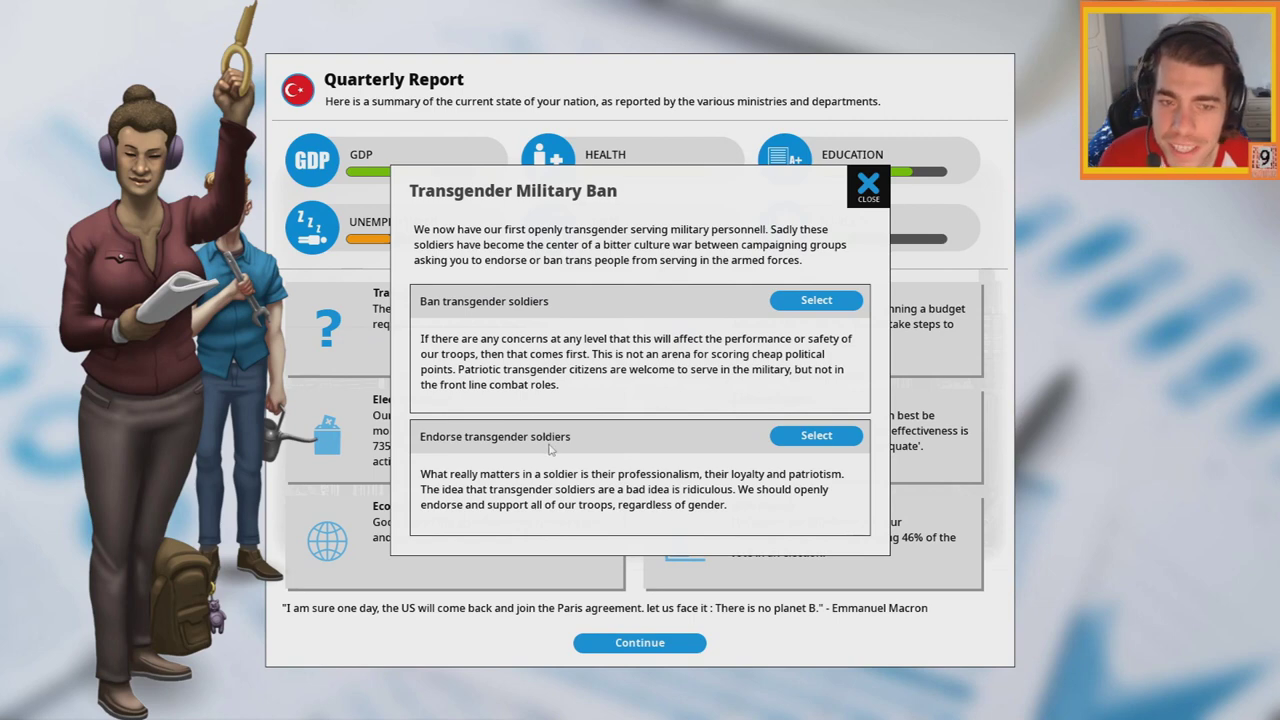
left_click(816, 437)
left_click(868, 145)
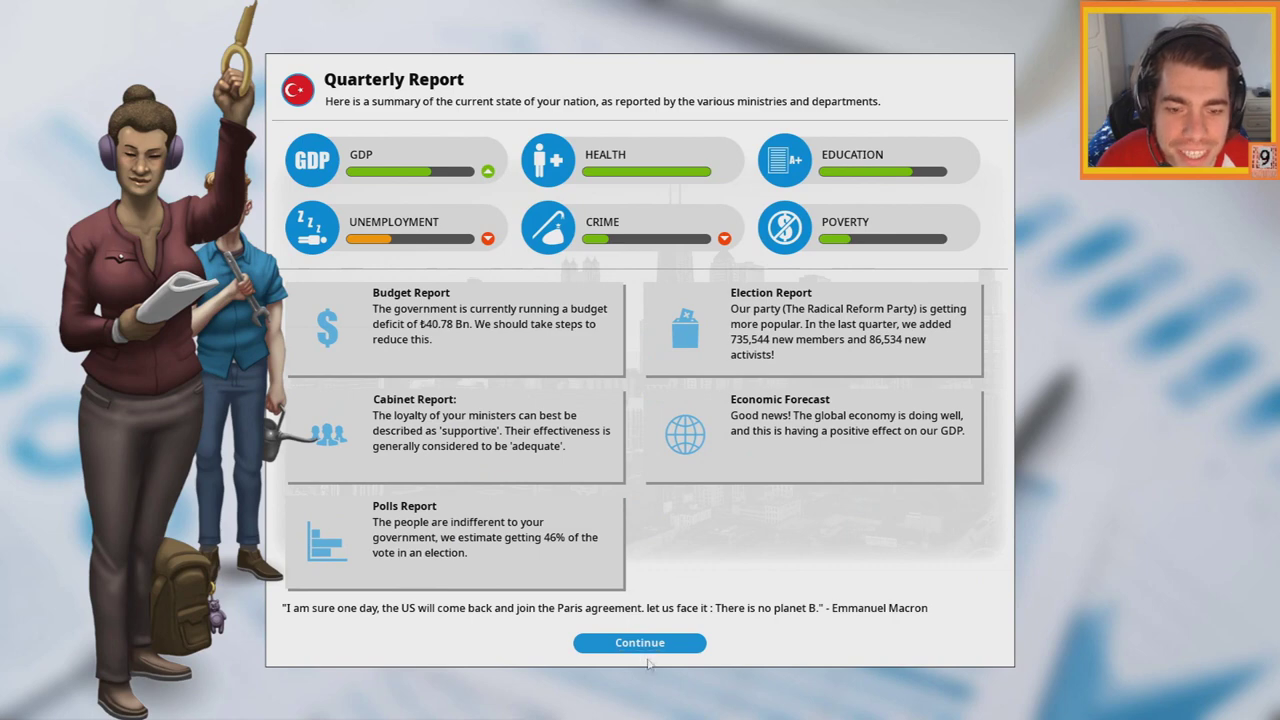
left_click(640, 655)
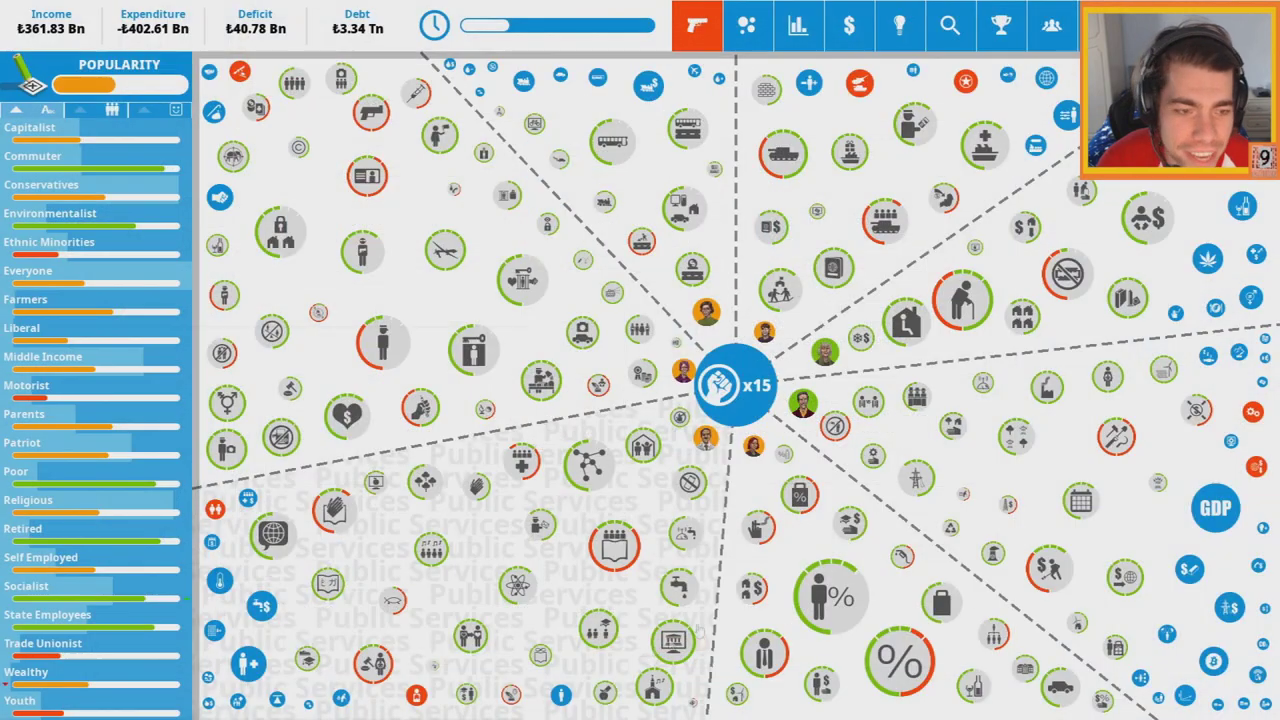
Raise Technology Grants and Organic Farming Subsidy to maximum, applying and confirming each
left_click(966, 468)
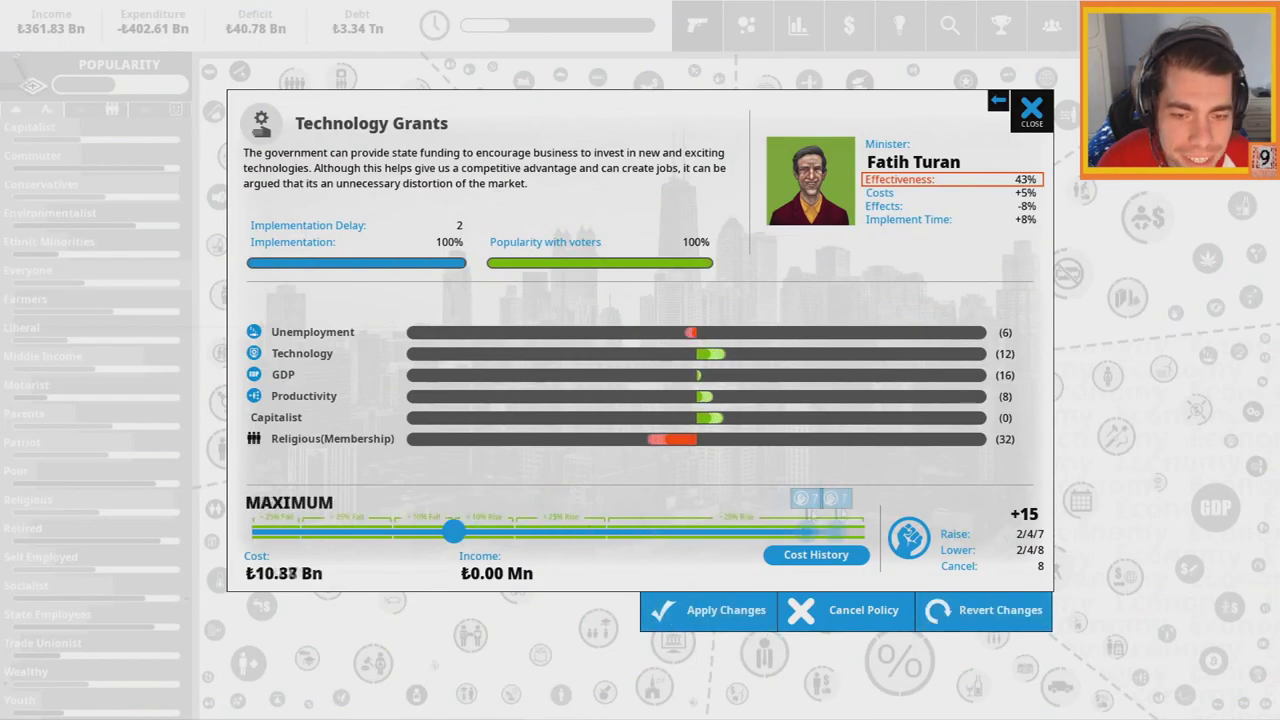
left_click(710, 609)
left_click(735, 418)
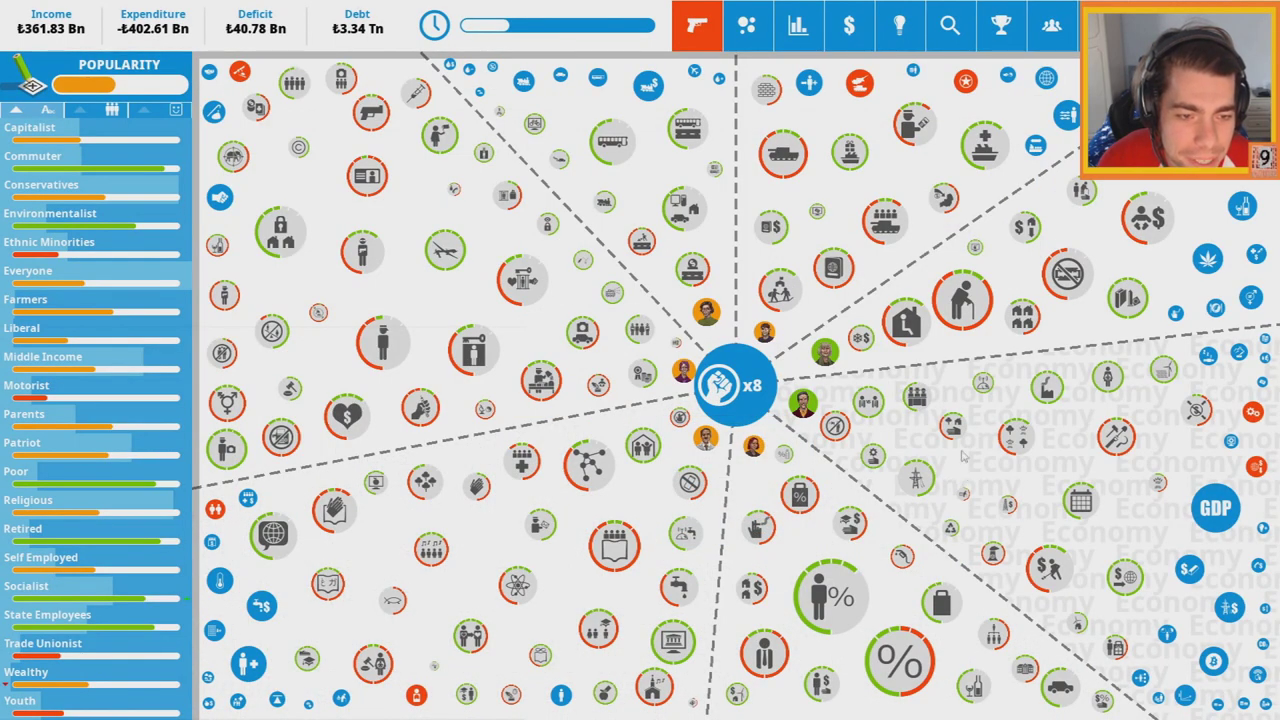
left_click(1014, 440)
left_click_drag(712, 531, 860, 531)
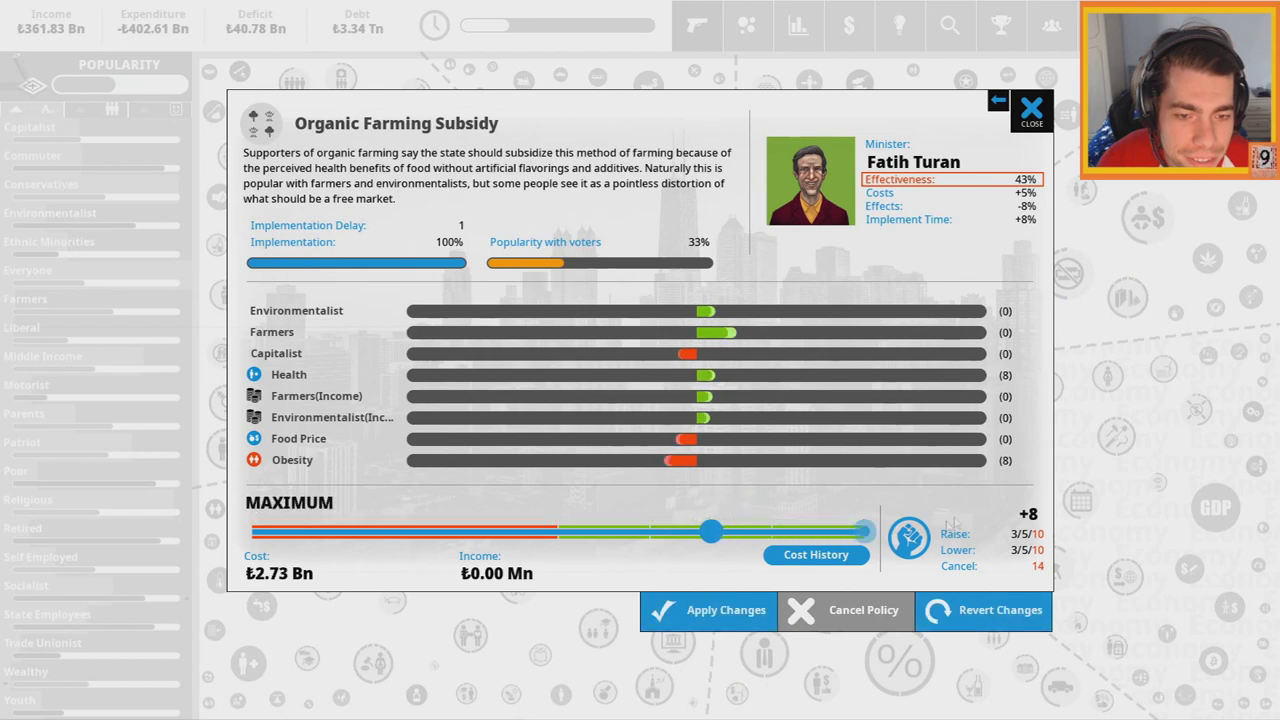
left_click(710, 609)
left_click(735, 392)
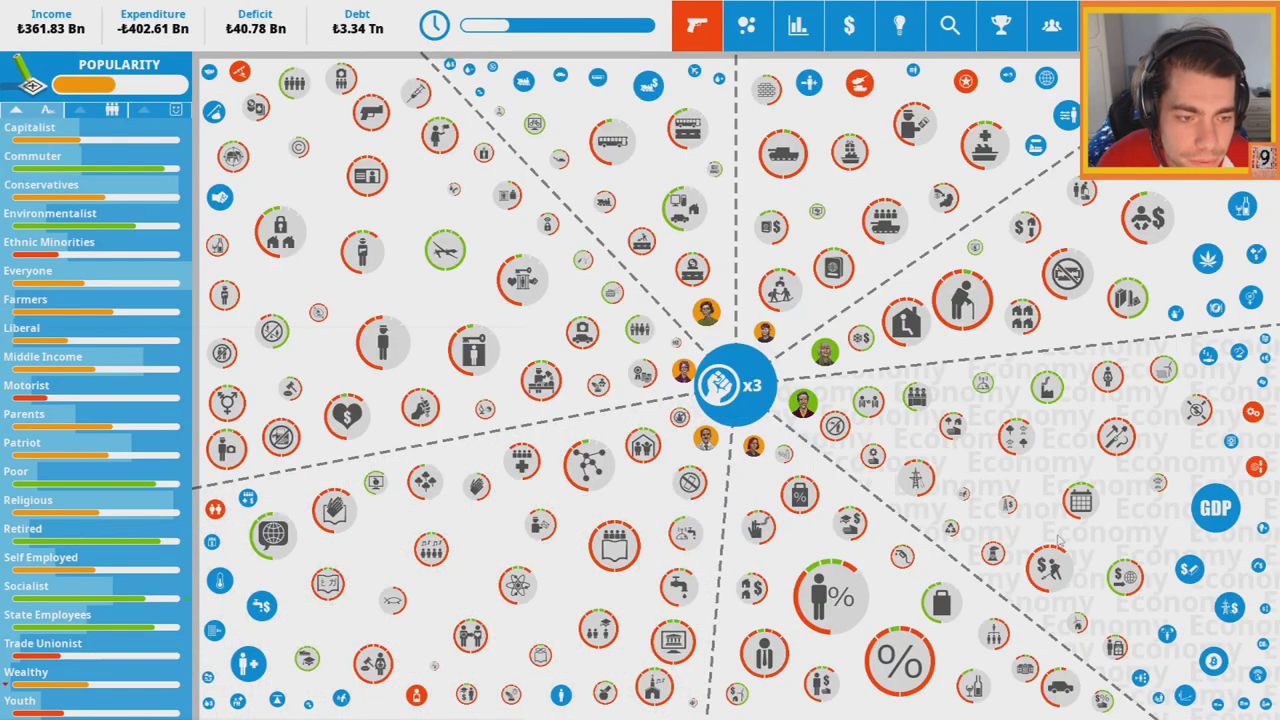
Glance at Labor Day Bank Holiday, then raise Family Planning to maximum
left_click(1080, 500)
key("Escape")
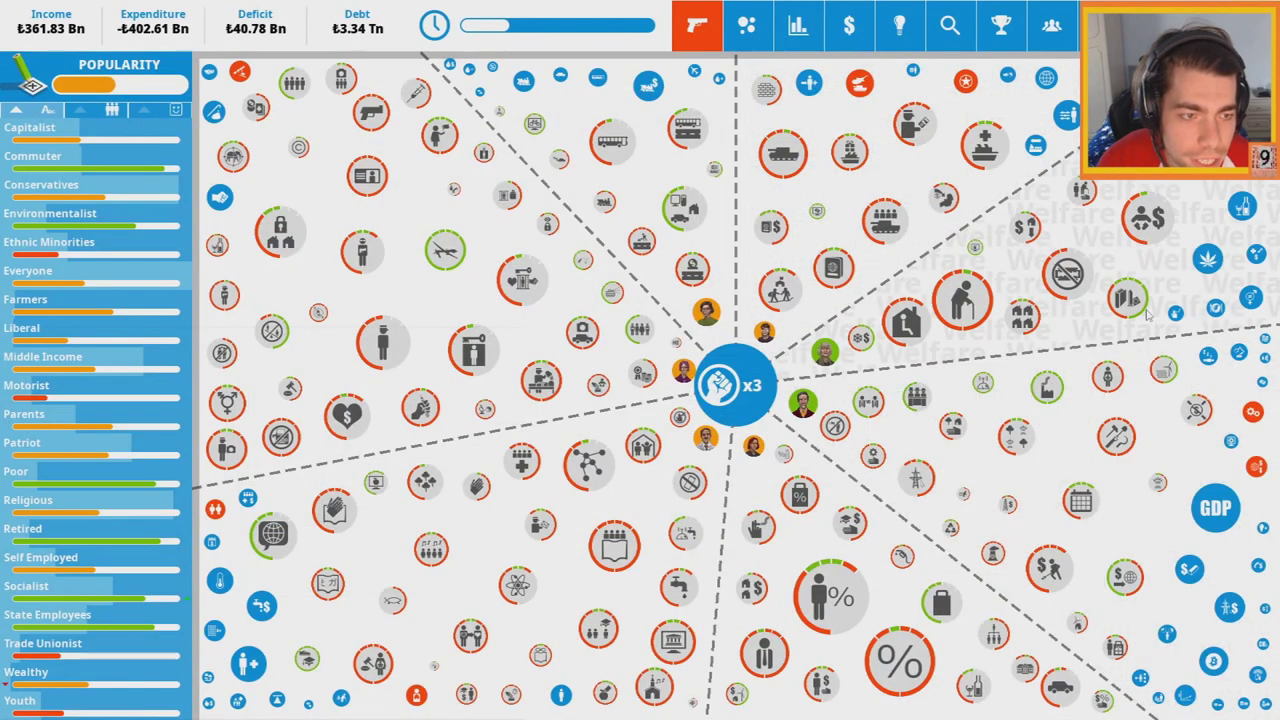
left_click(1128, 298)
left_click_drag(556, 541, 860, 541)
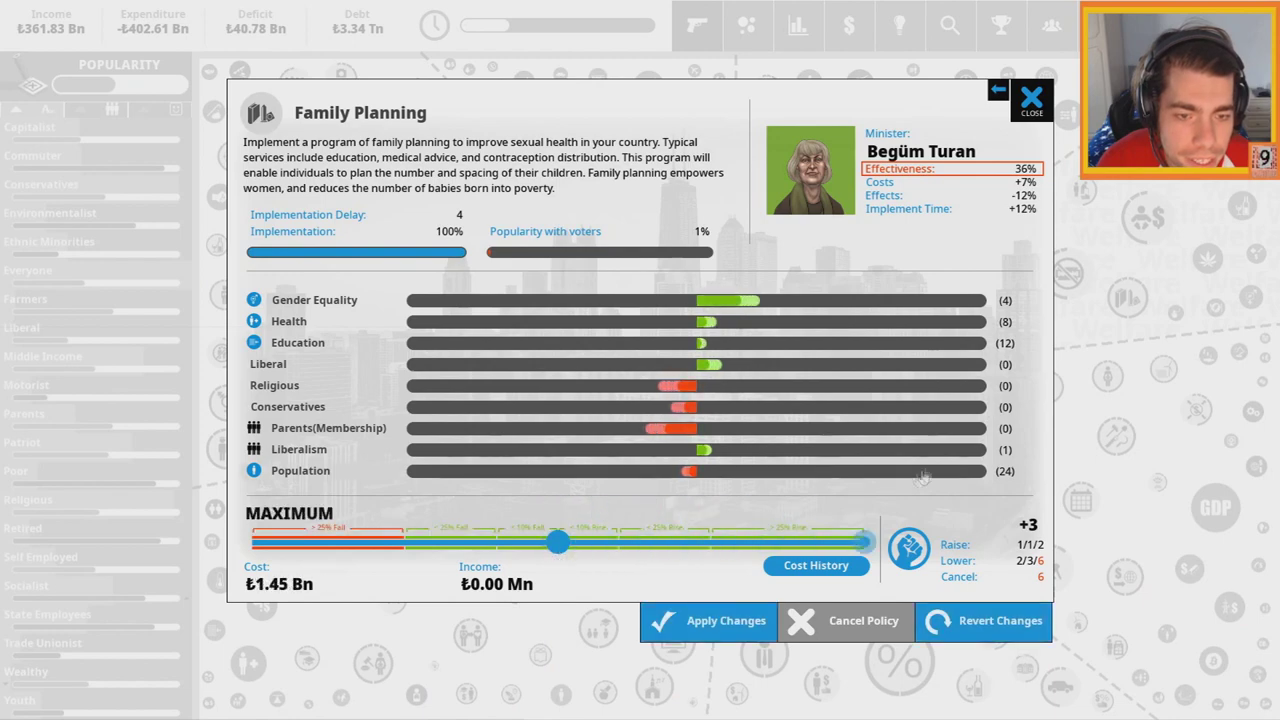
left_click(725, 615)
left_click(735, 392)
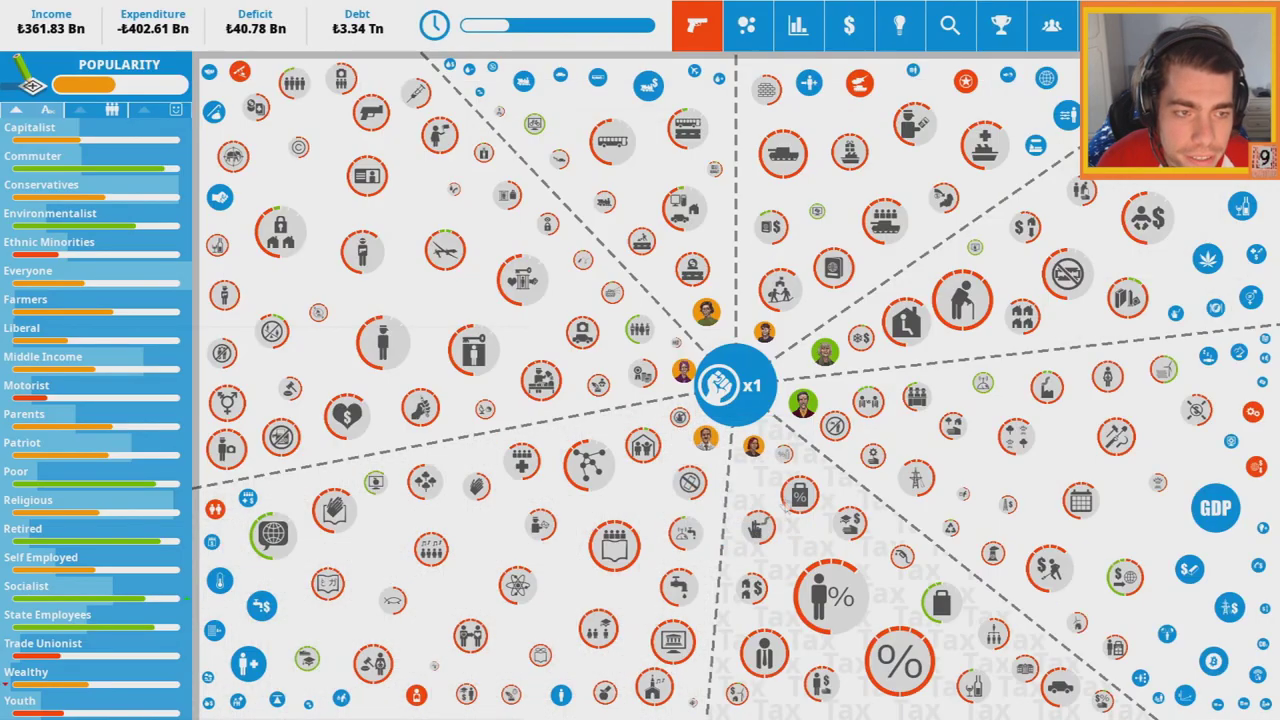
Raise Tourism Ad Campaign to maximum and end the turn
left_click(832, 250)
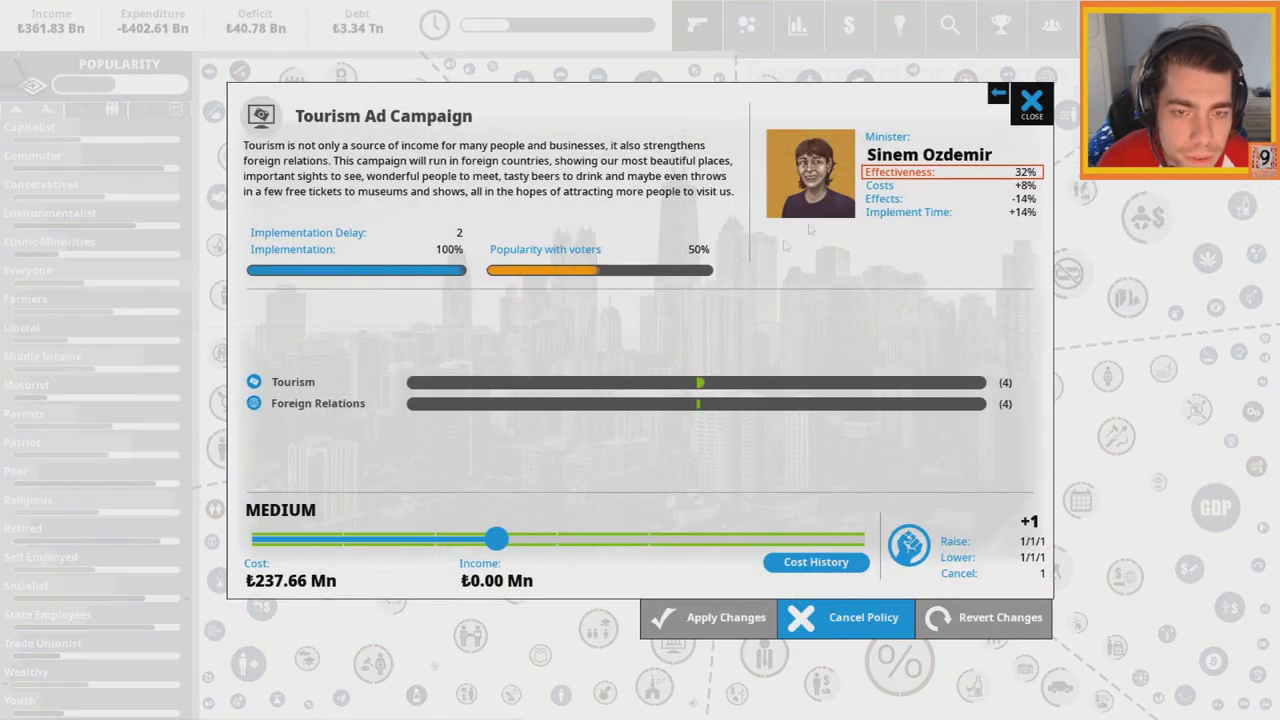
left_click_drag(496, 539, 860, 539)
left_click(710, 617)
left_click(735, 392)
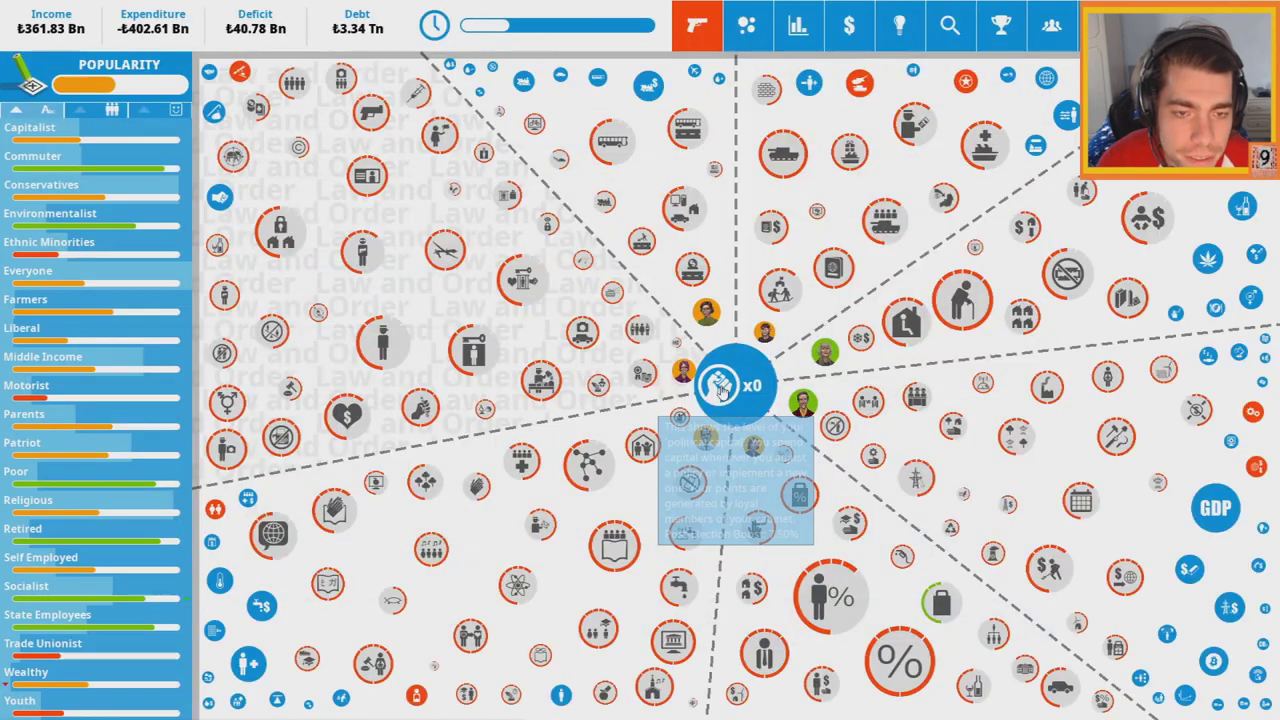
left_click(735, 383)
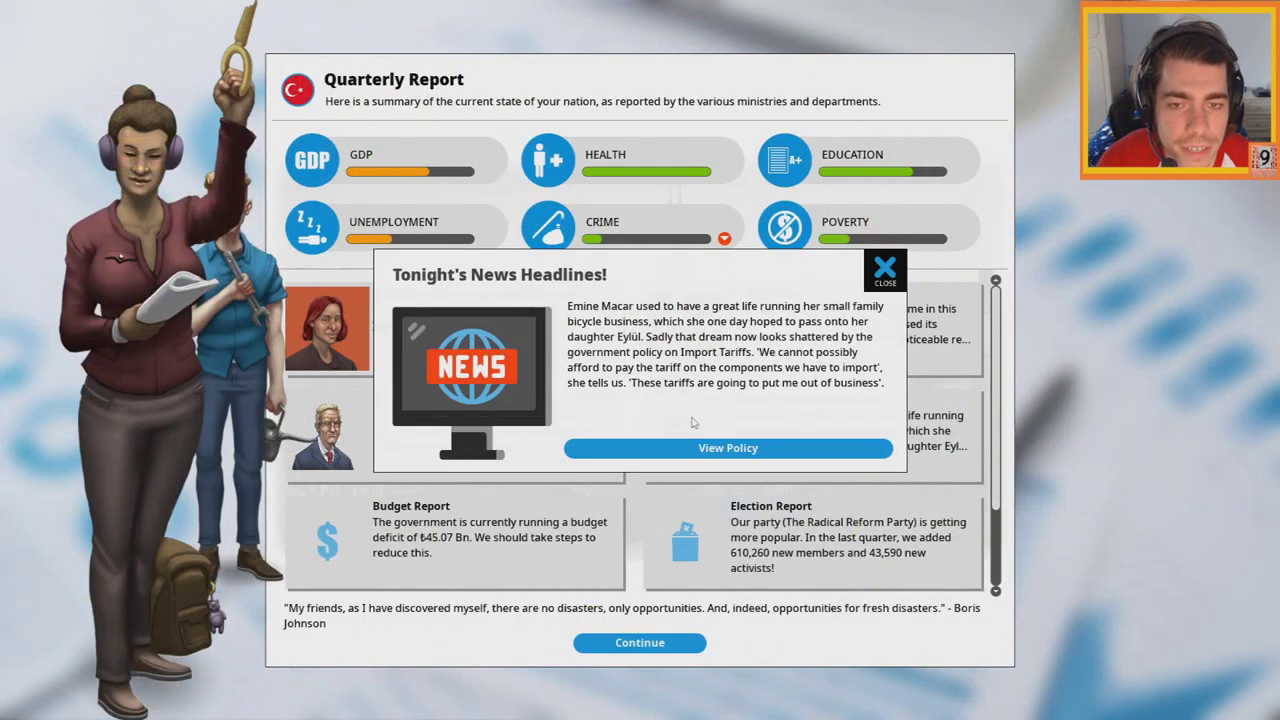
Dismiss the news headline popup and the Distillery Closes story
left_click(852, 308)
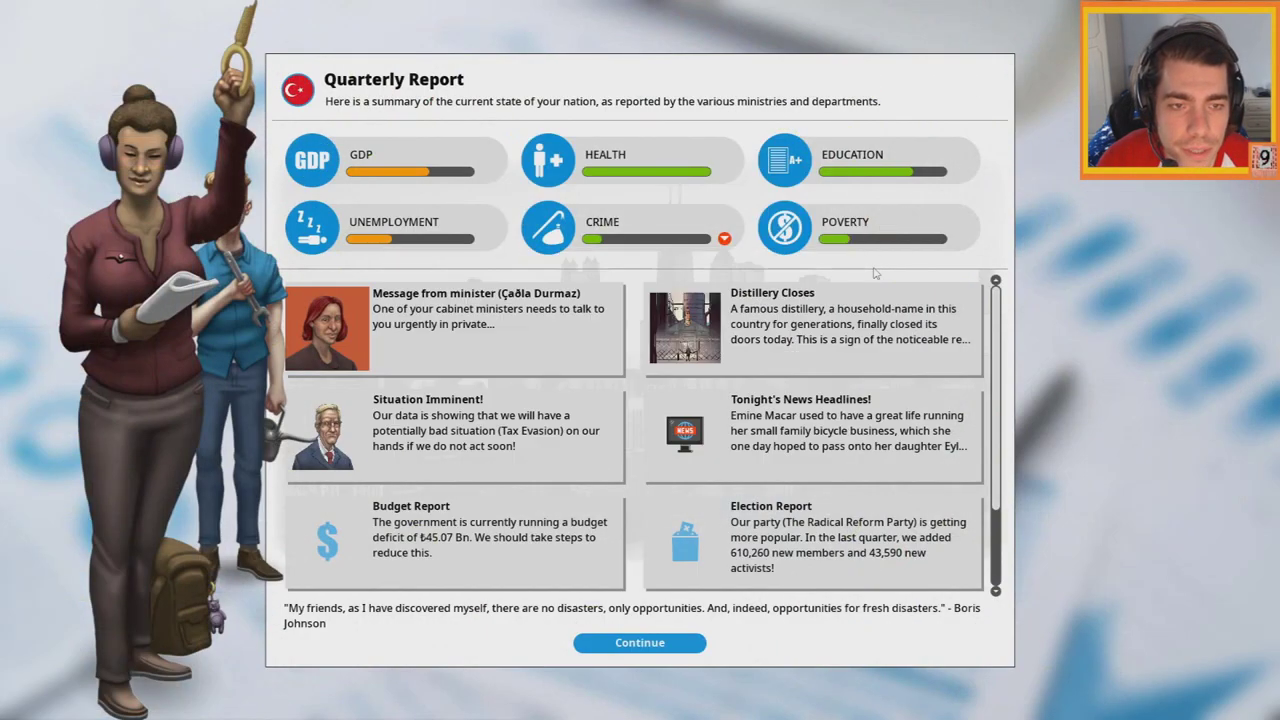
left_click(775, 355)
left_click(884, 264)
Introduce Food Stamps at maximum from the minister's warning, then close the report
left_click(540, 335)
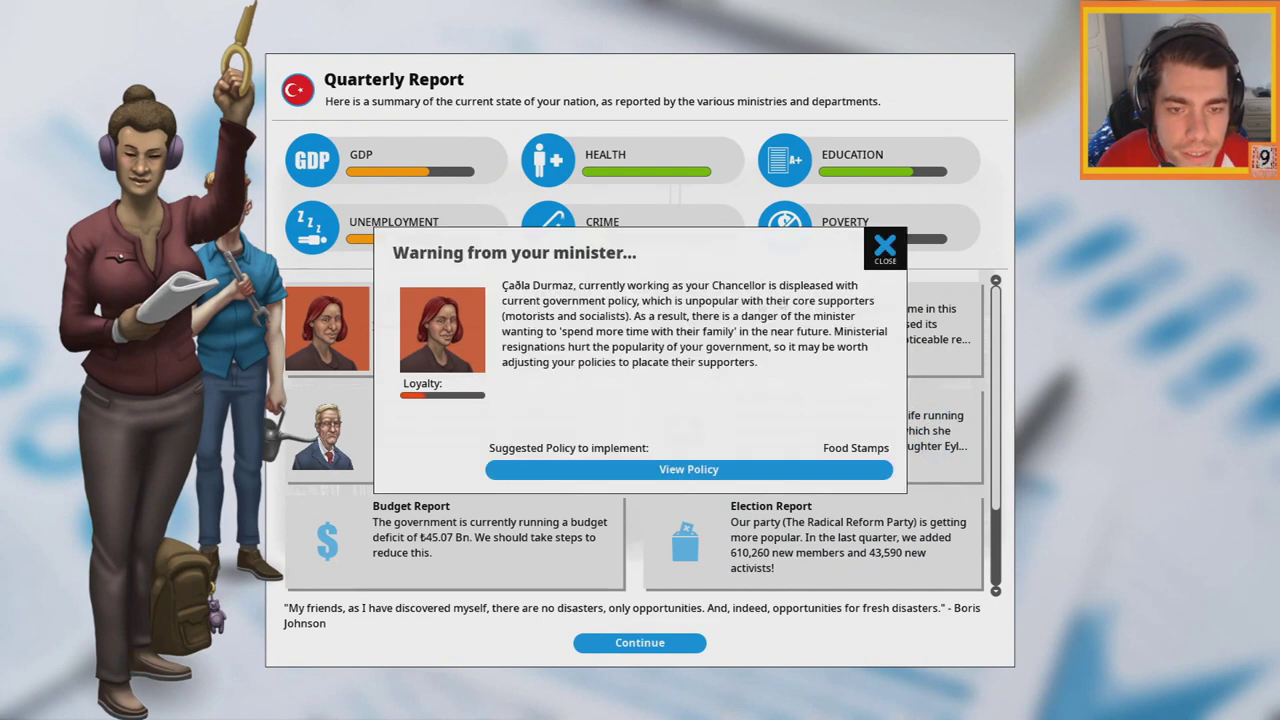
left_click(688, 469)
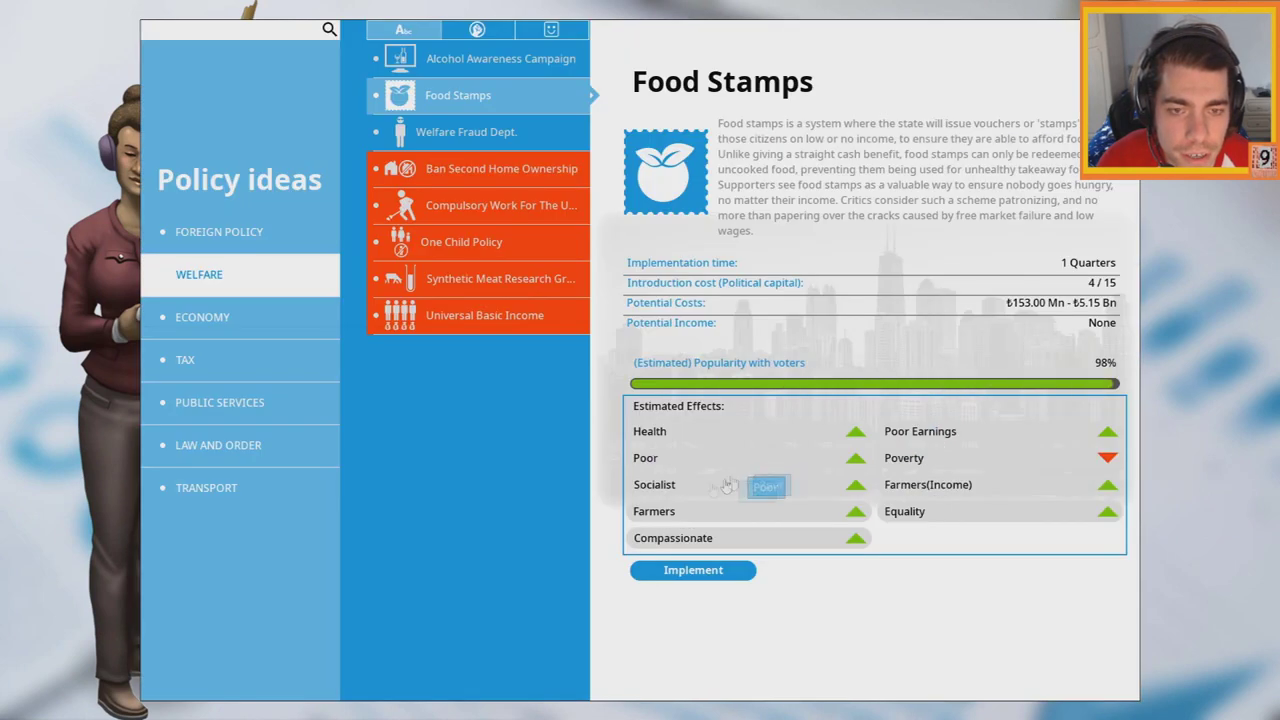
left_click(668, 587)
left_click_drag(565, 548, 862, 548)
left_click(712, 628)
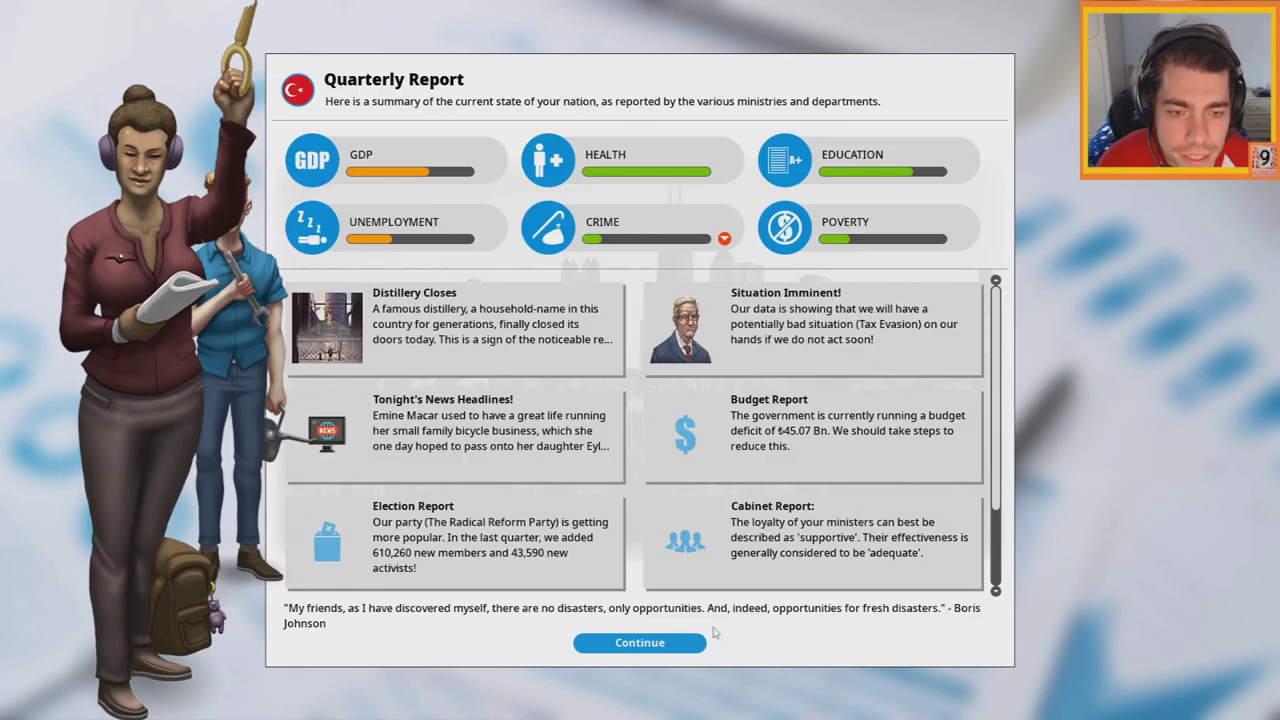
left_click(600, 645)
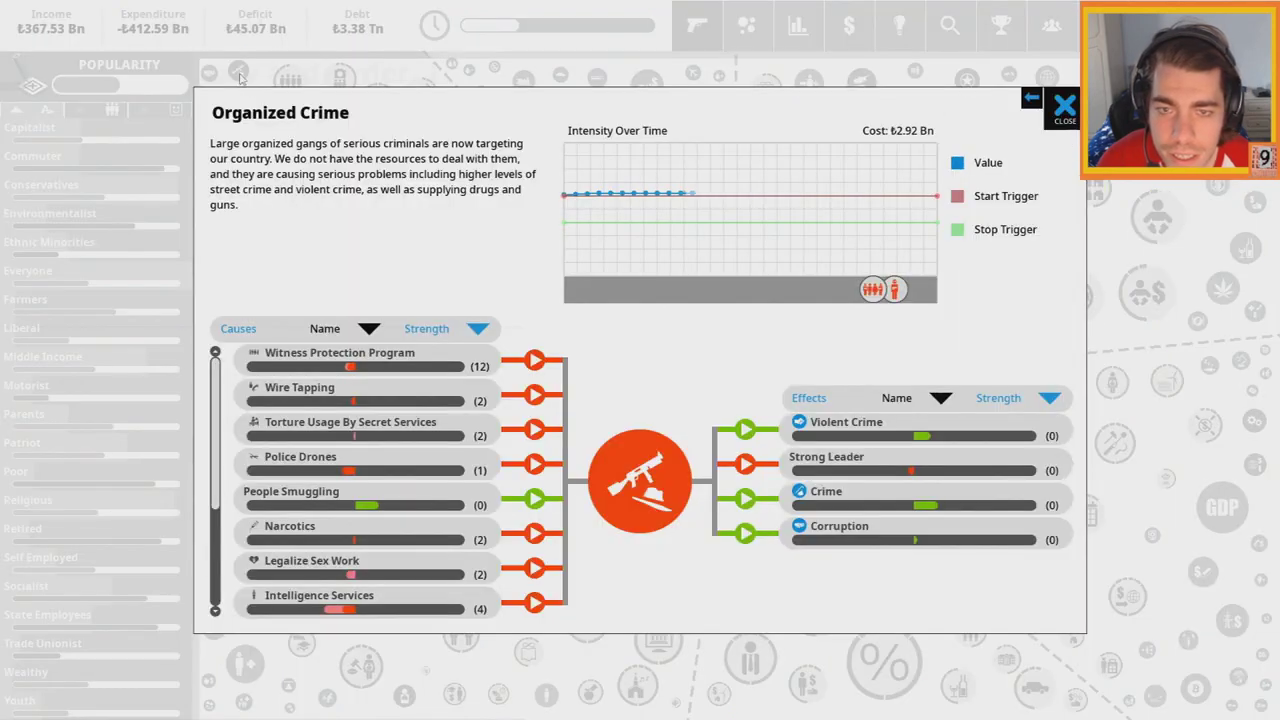
left_click(250, 87)
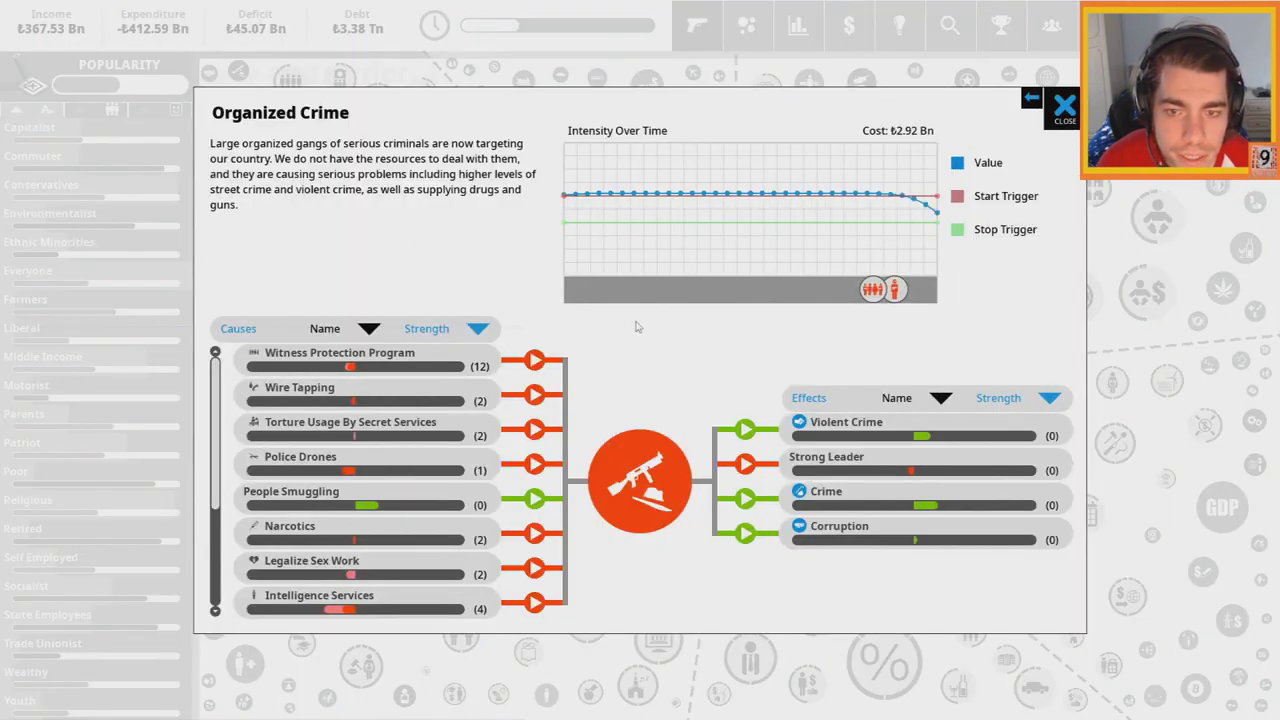
scroll(398, 455, "down", 5)
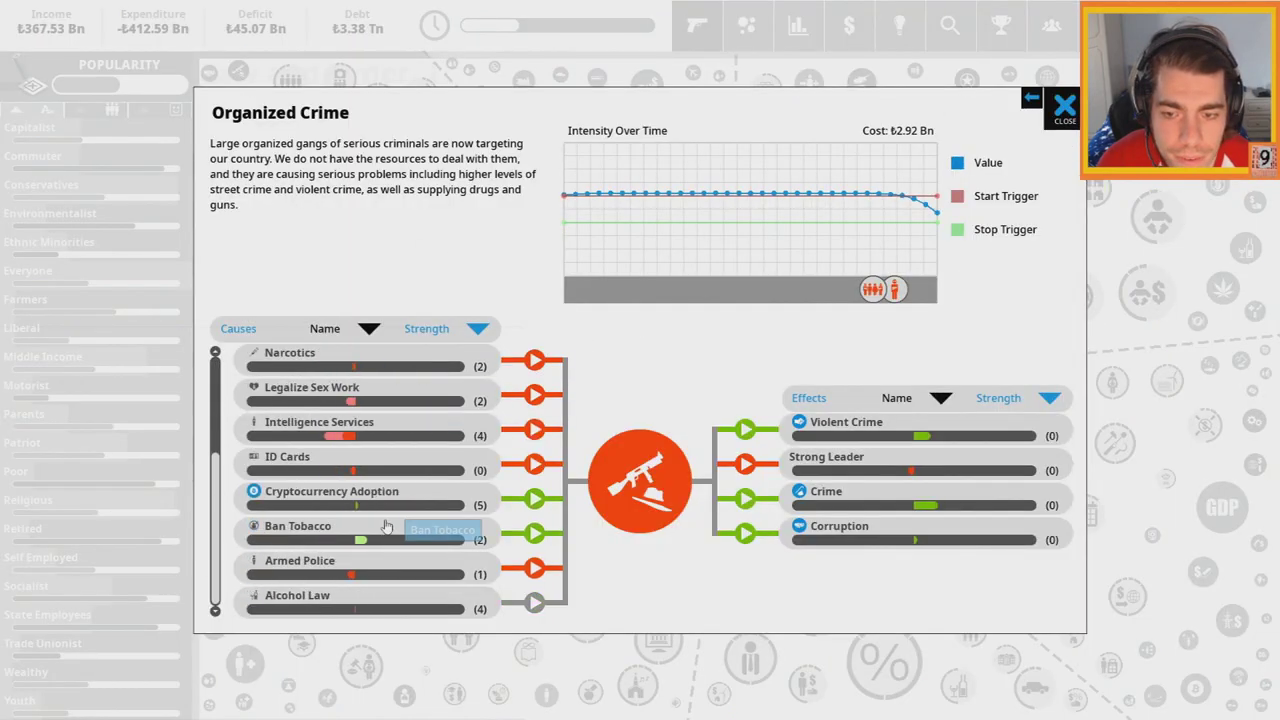
right_click(386, 520)
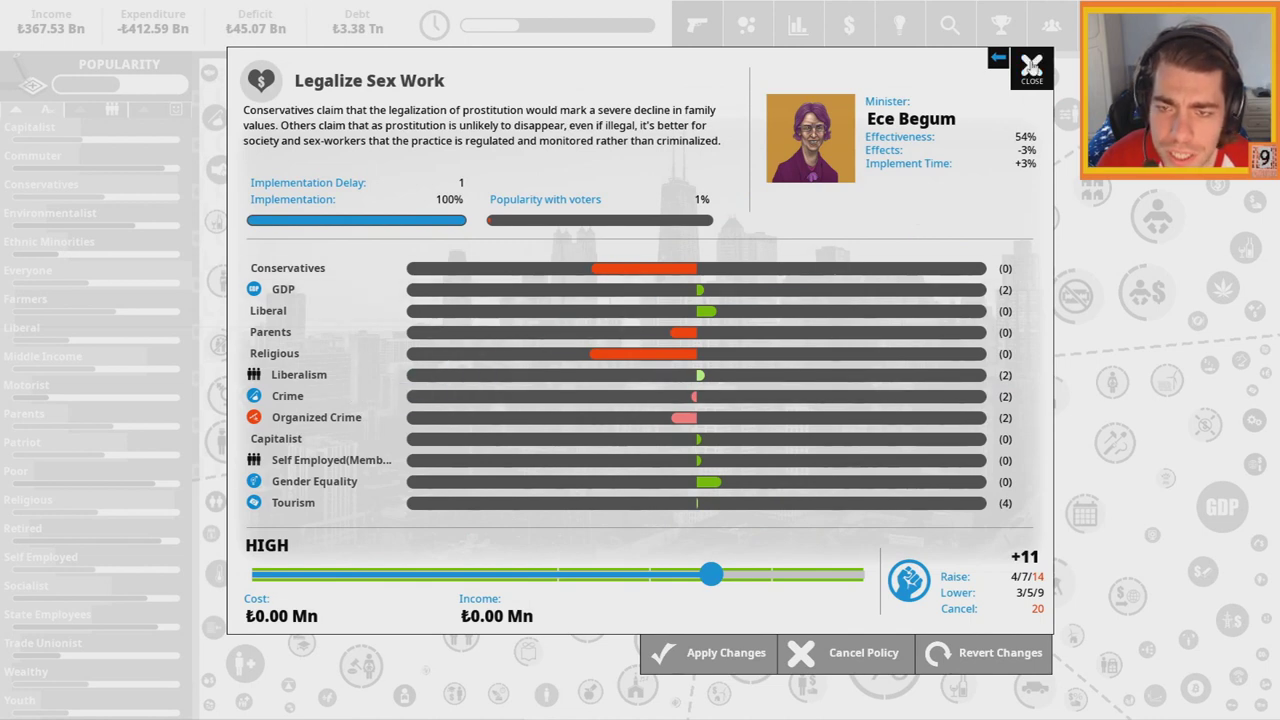
left_click(1031, 66)
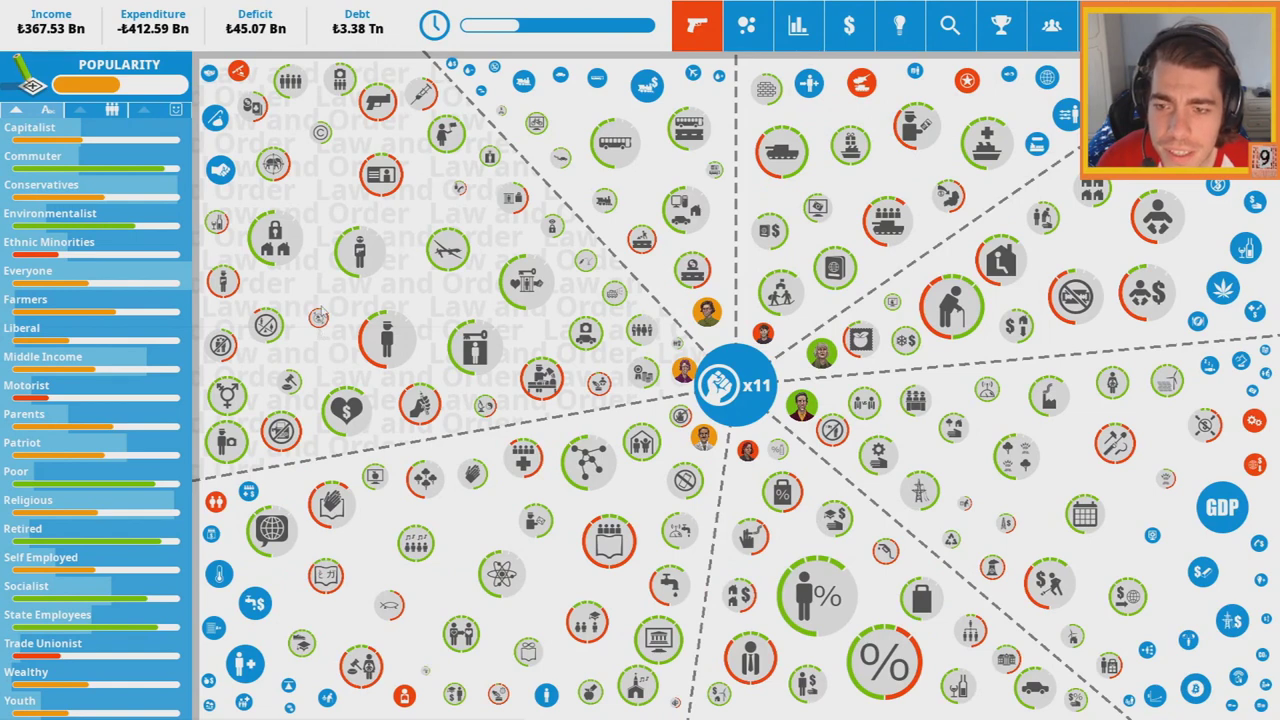
left_click(346, 253)
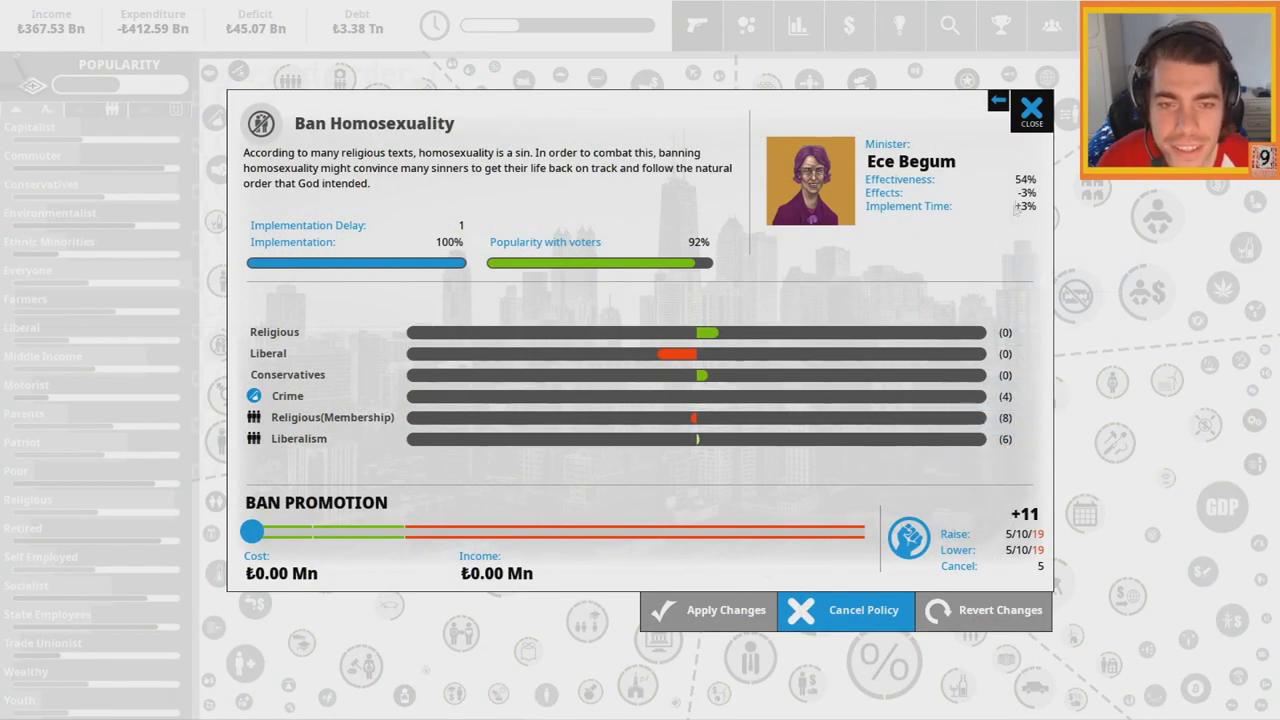
left_click(1030, 110)
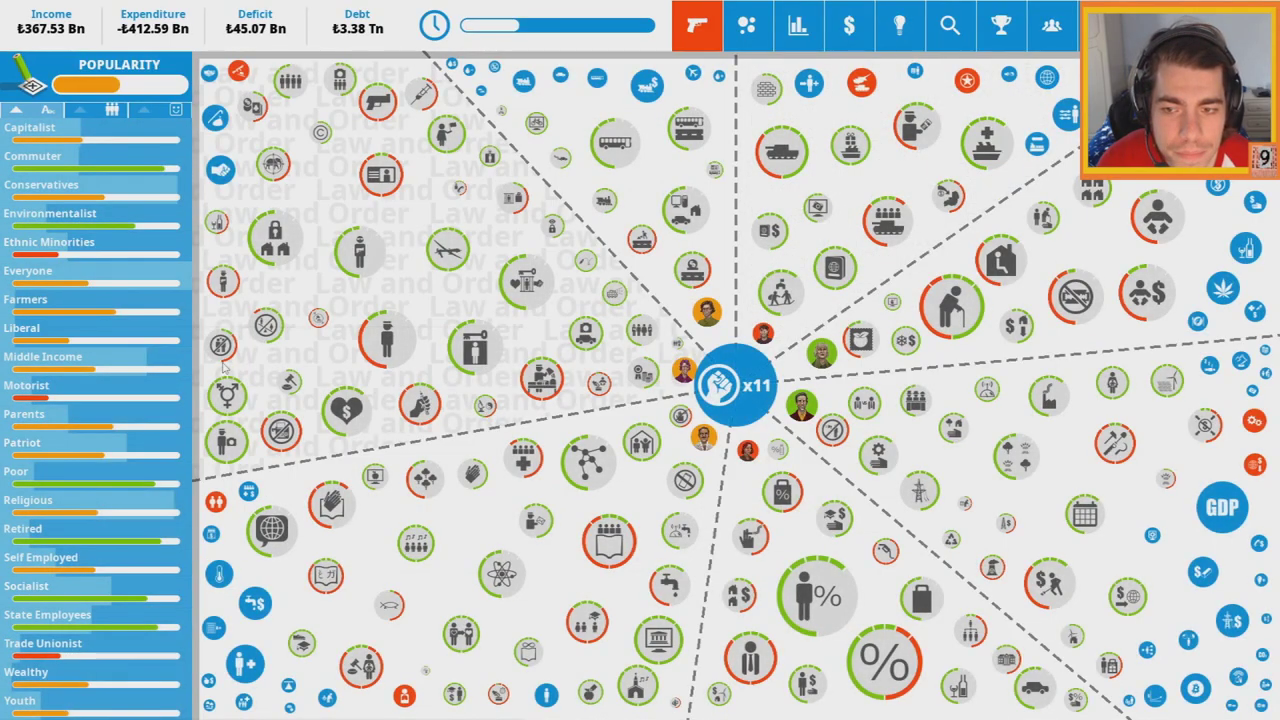
left_click(221, 348)
left_click_drag(252, 532, 865, 532)
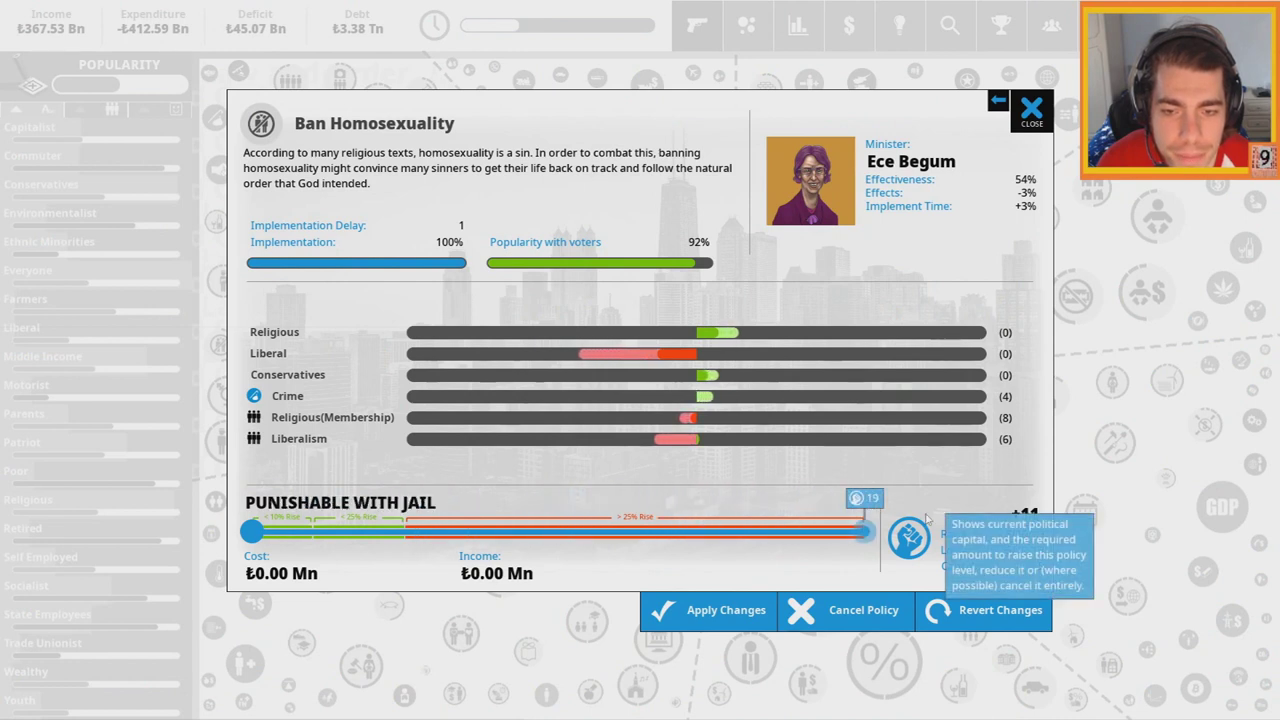
left_click(985, 610)
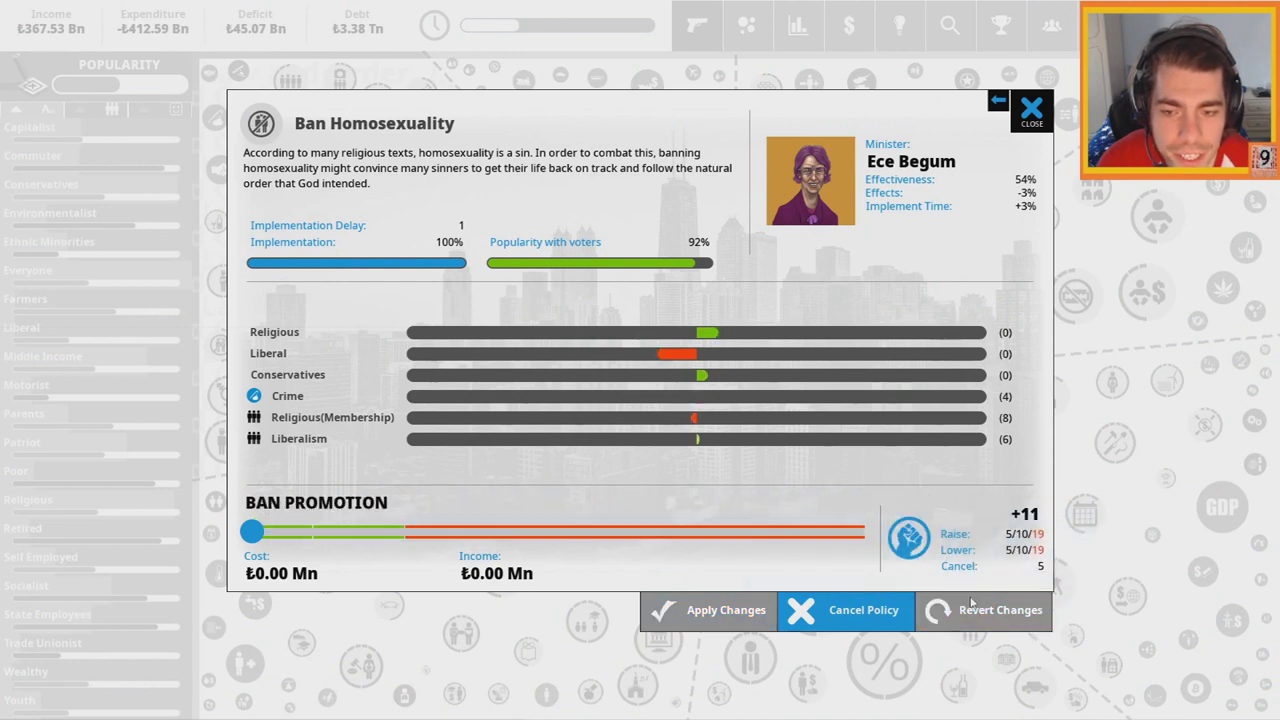
left_click(1032, 110)
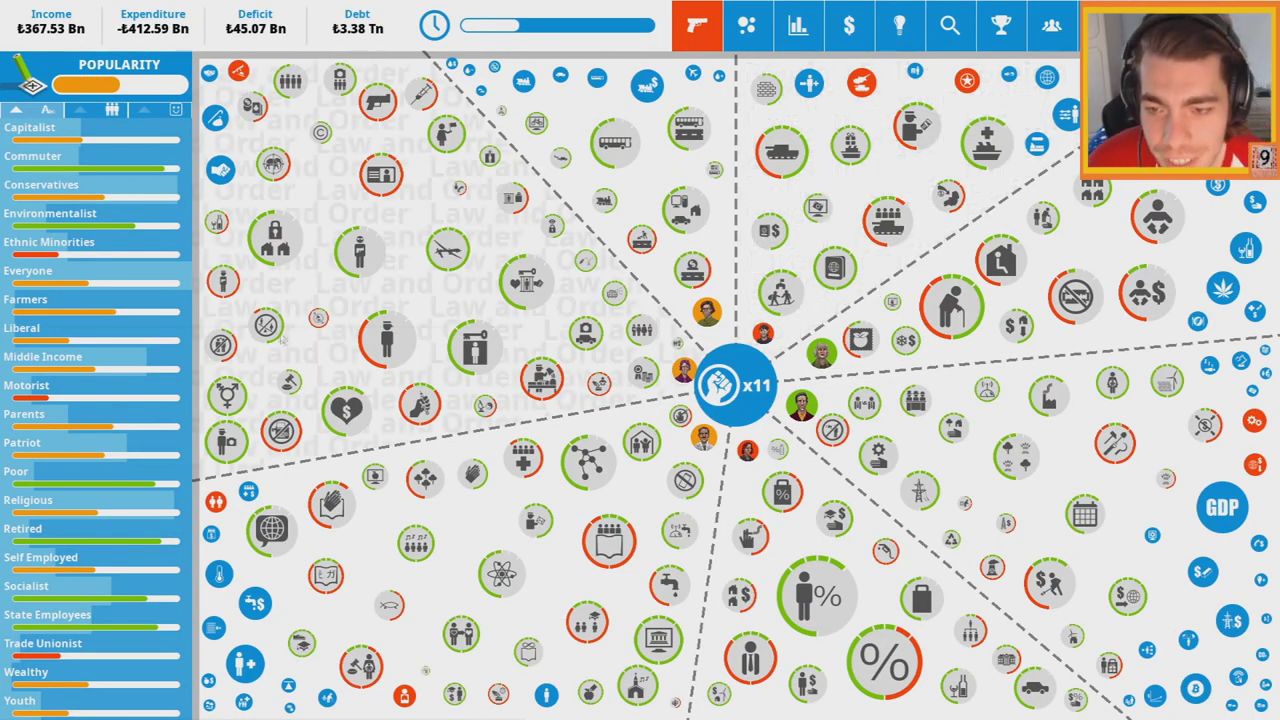
left_click(642, 330)
Close Gender Discrimination Act and browse the Public Services and Law and Order policy ideas
left_click(1032, 110)
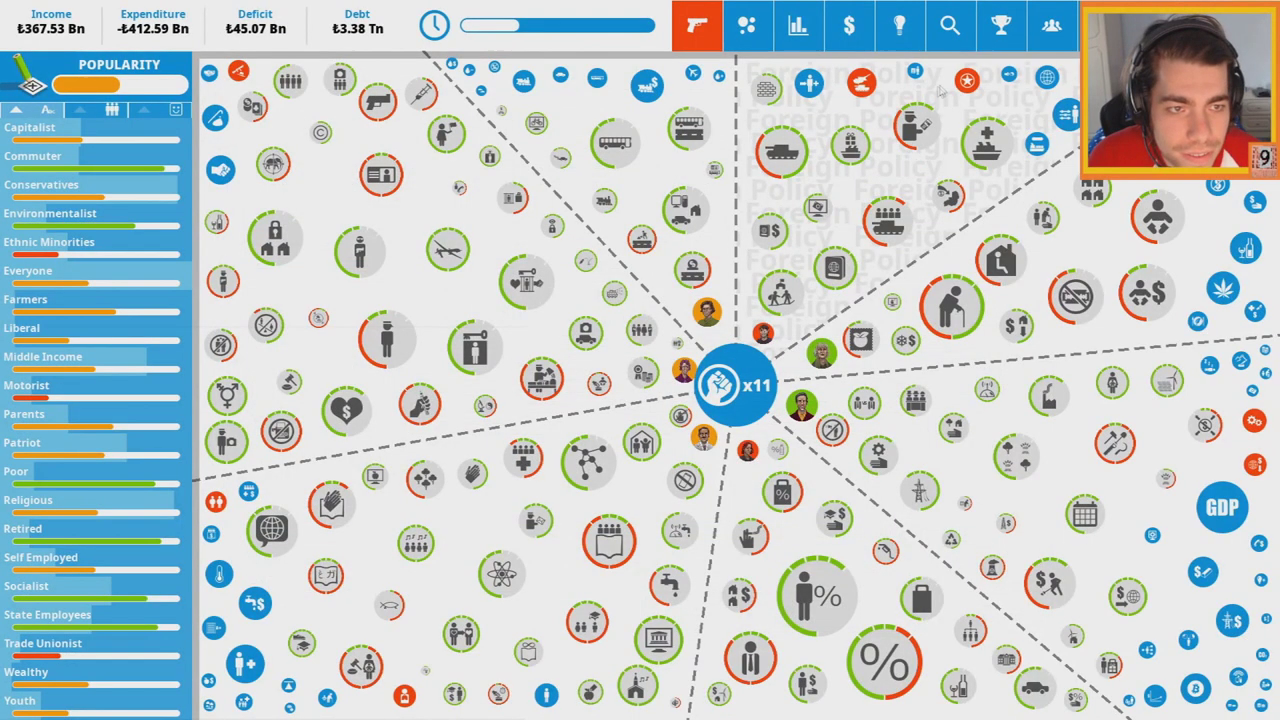
left_click(899, 24)
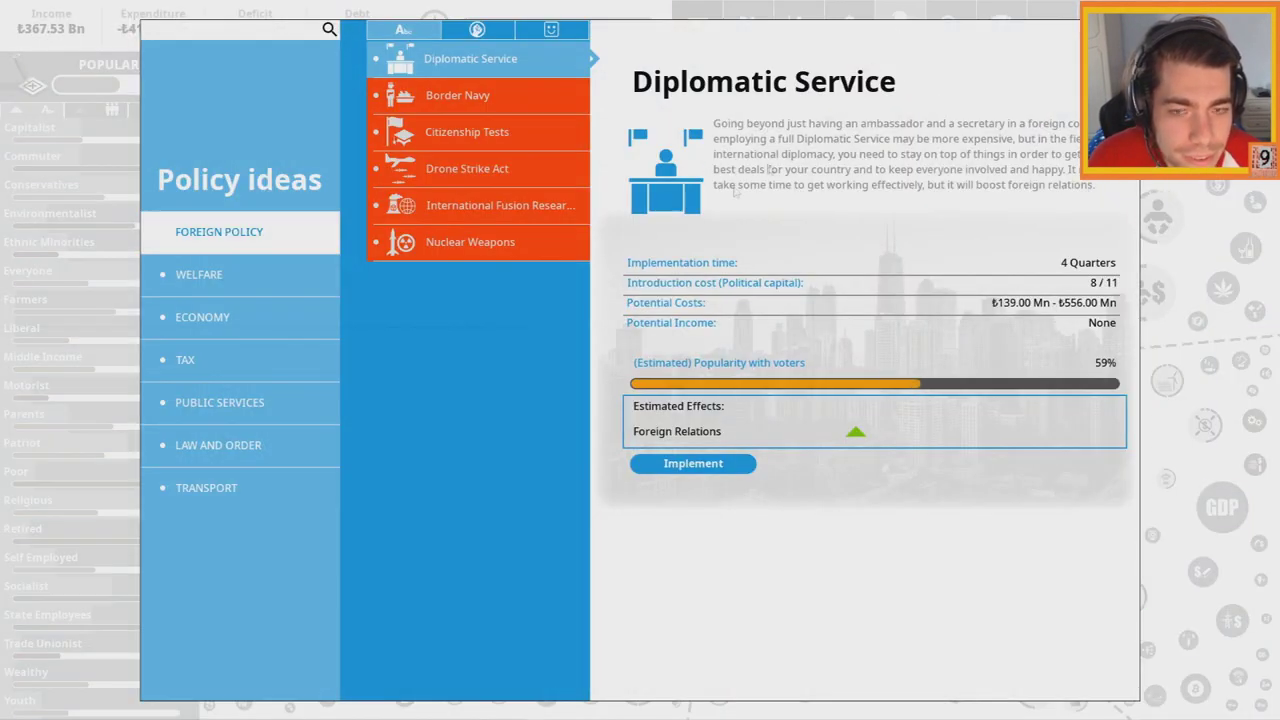
left_click(265, 410)
left_click(267, 444)
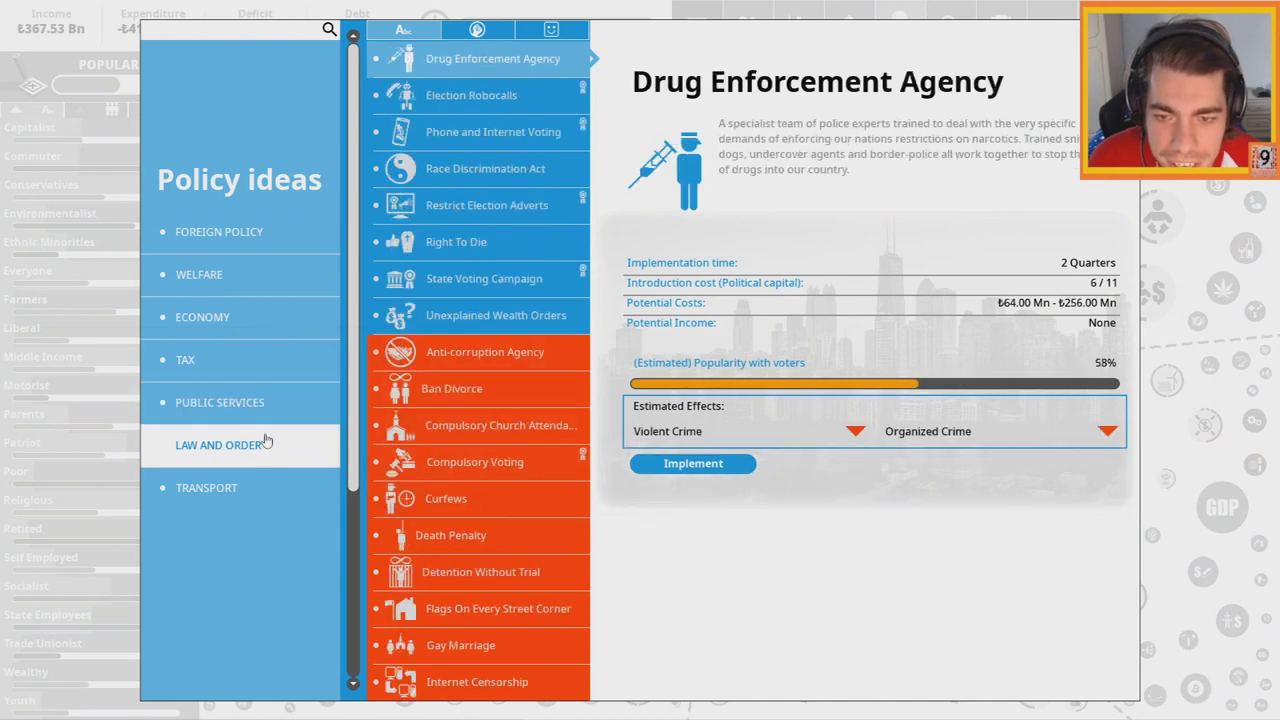
left_click(280, 405)
scroll(480, 300, "down", 3)
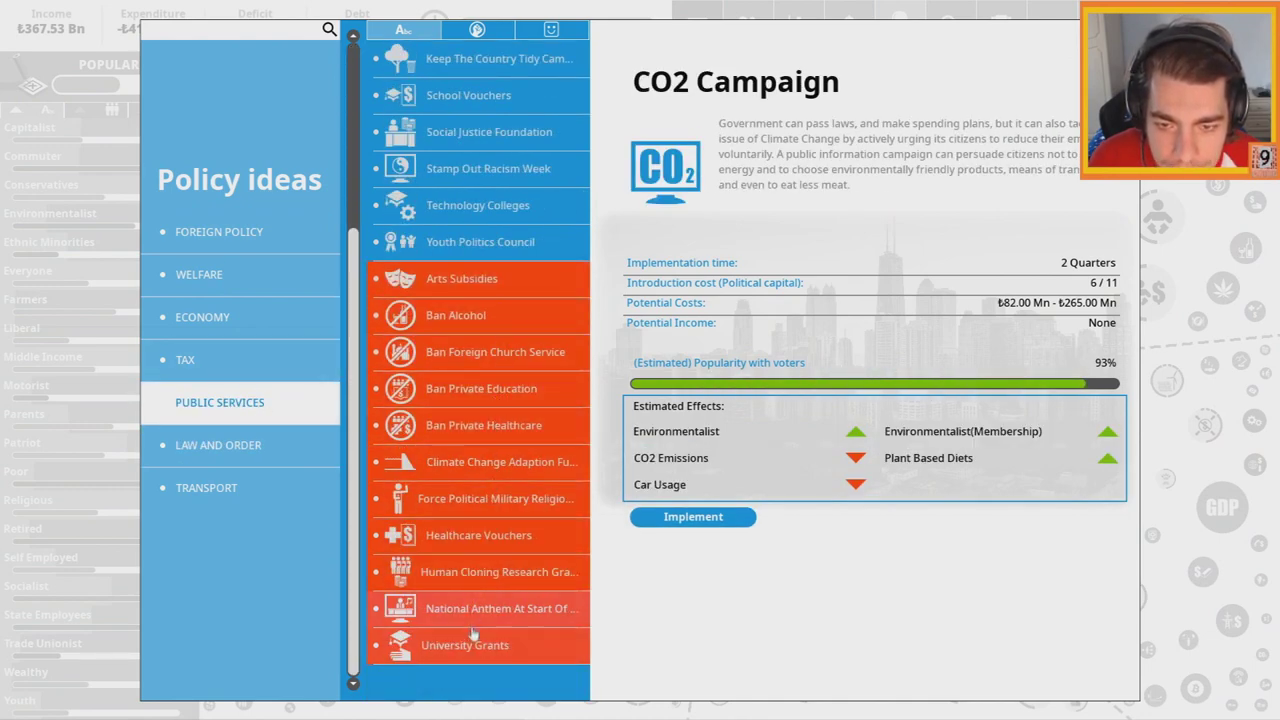
left_click(287, 447)
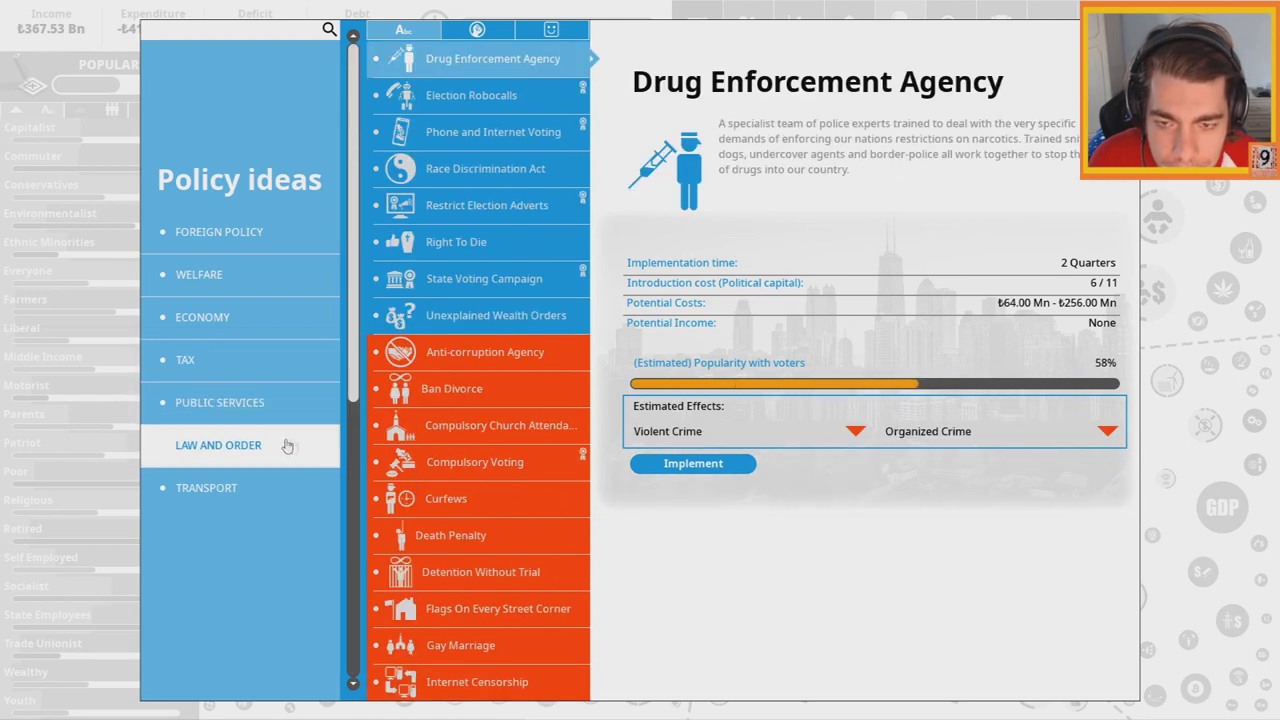
scroll(489, 364, "up", 1)
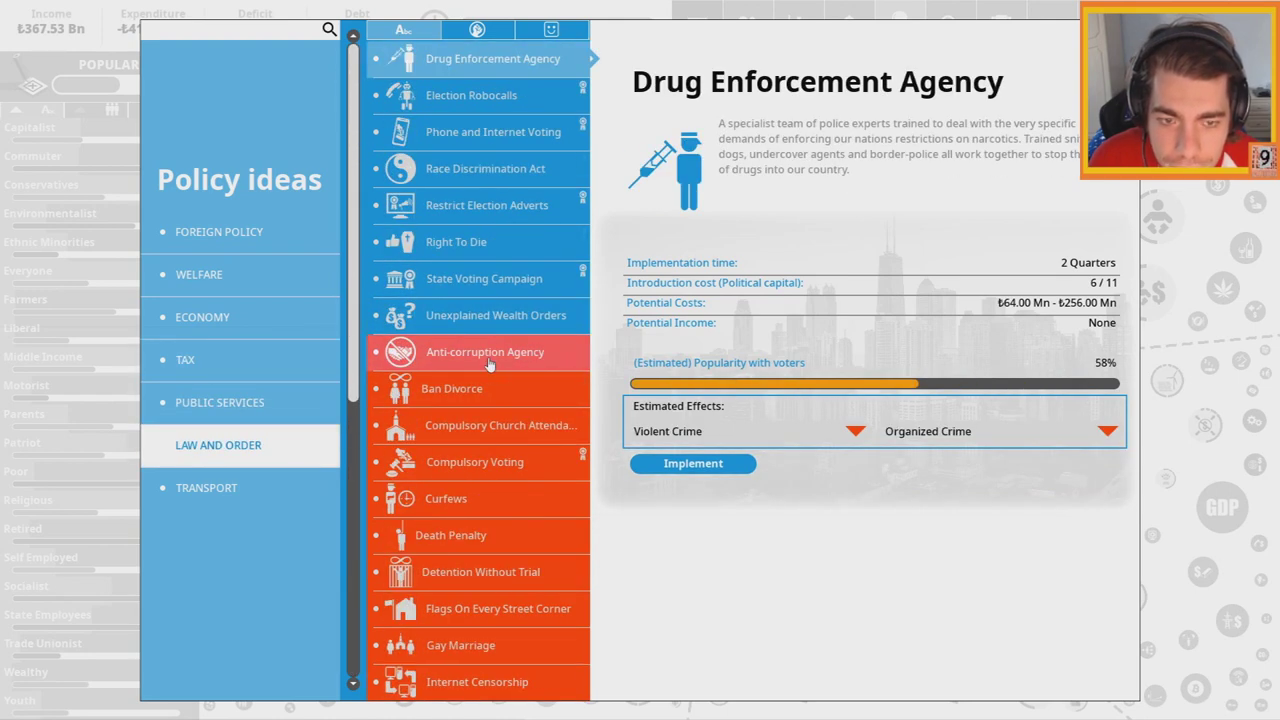
scroll(489, 364, "down", 4)
scroll(489, 364, "down", 1)
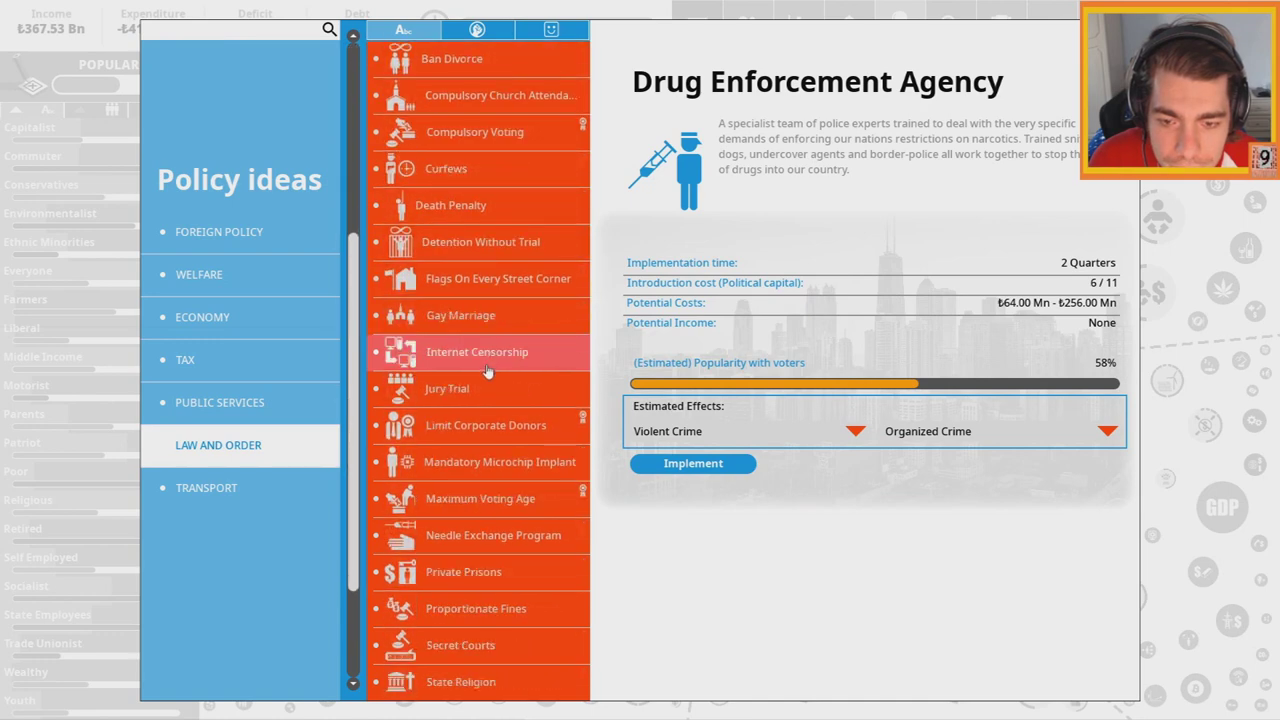
scroll(487, 371, "down", 2)
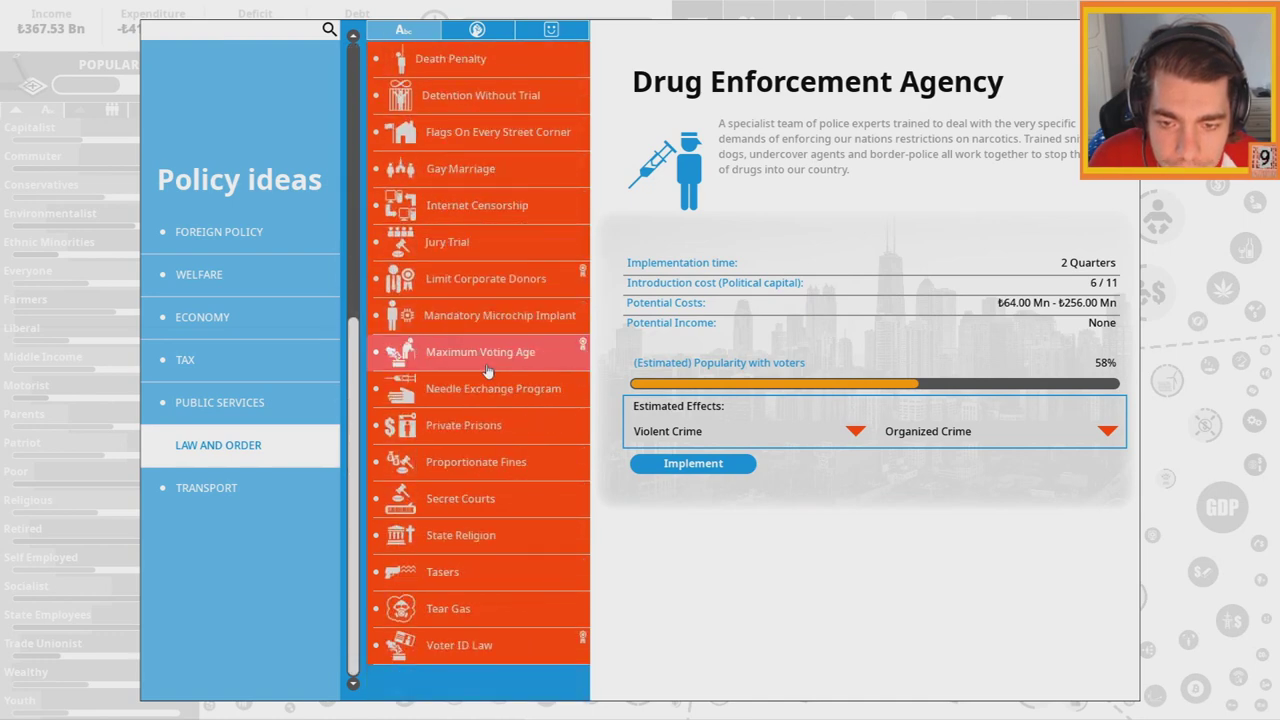
scroll(487, 371, "up", 1)
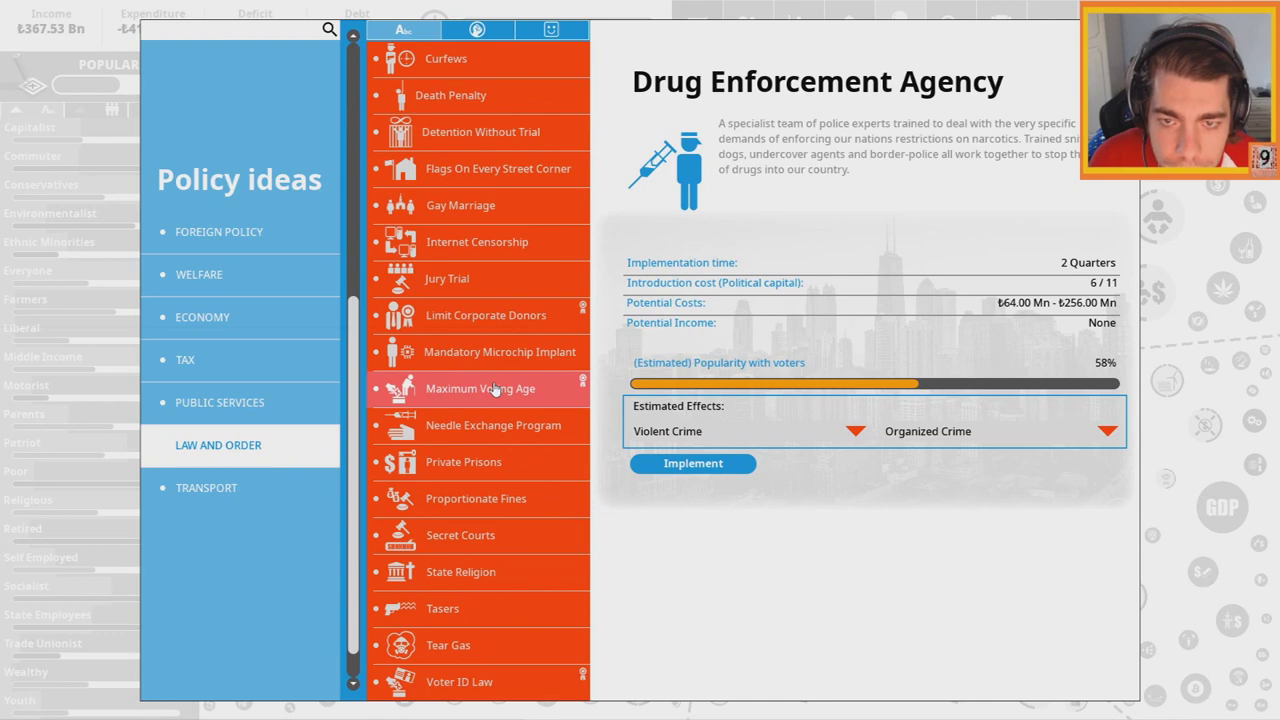
scroll(493, 390, "up", 3)
scroll(493, 390, "up", 2)
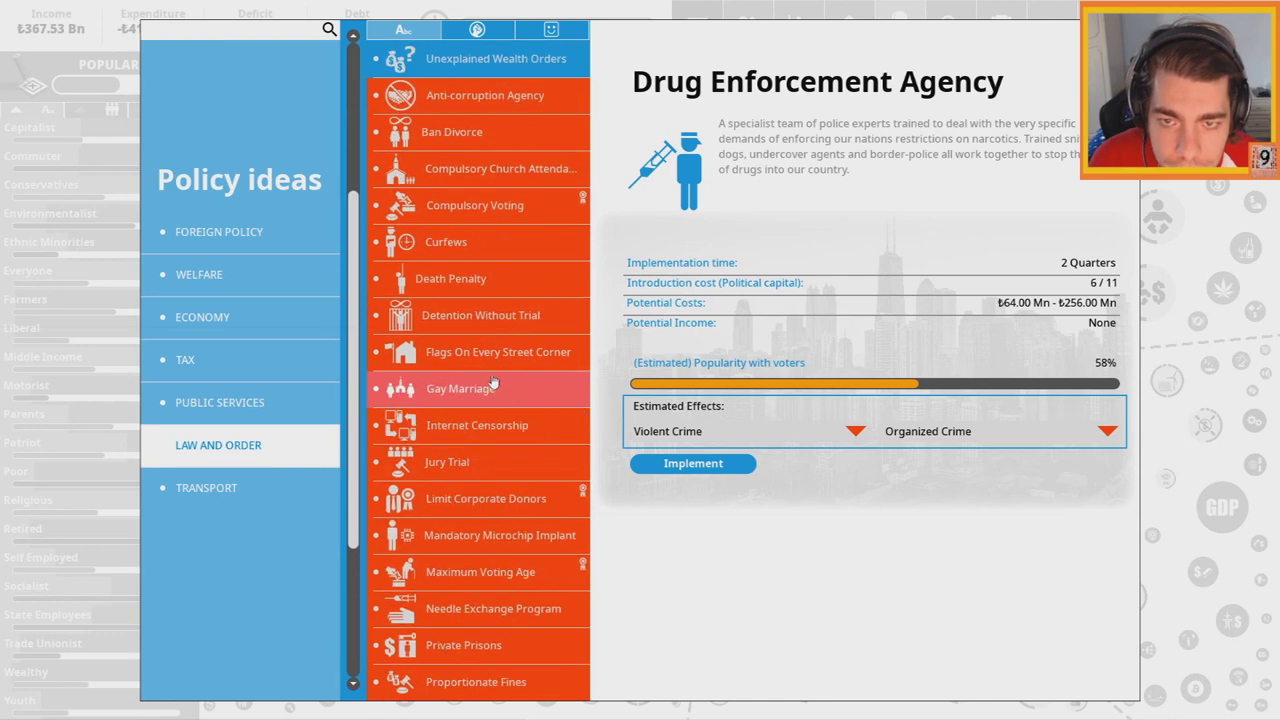
scroll(493, 383, "up", 4)
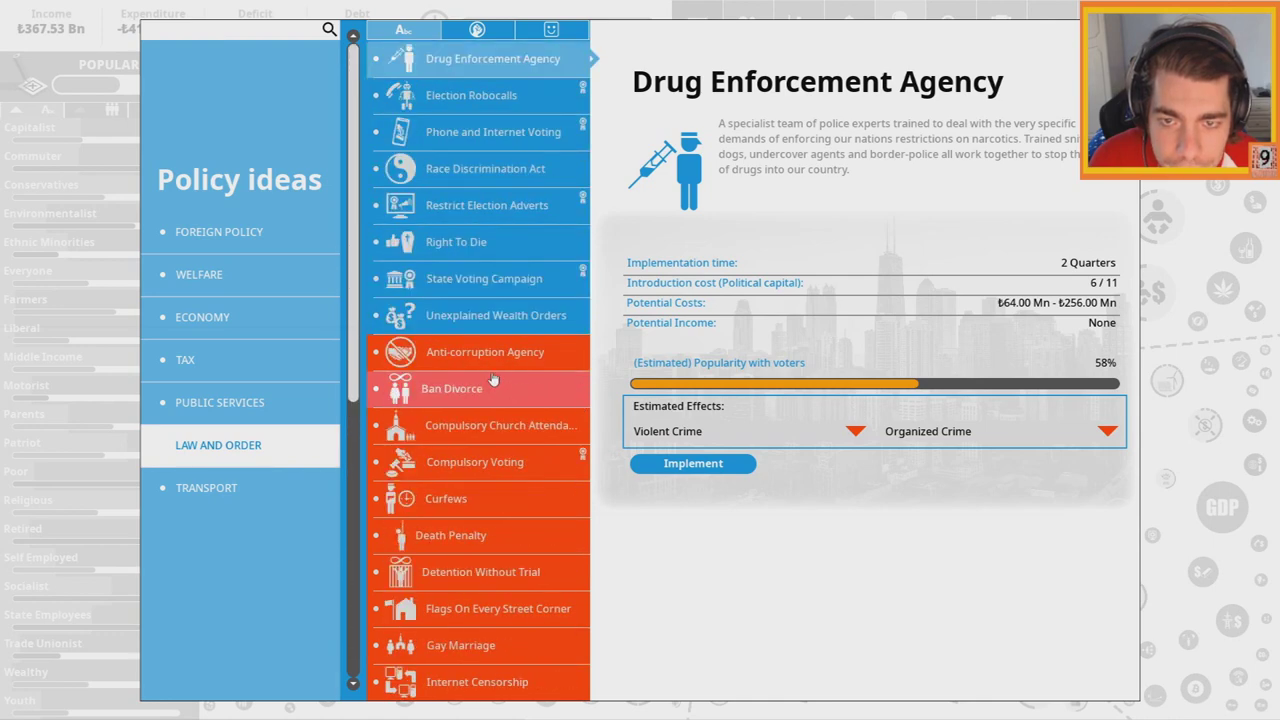
scroll(493, 381, "down", 4)
scroll(493, 381, "down", 2)
Preview Flags On Every Street Corner and Gay Marriage, then introduce Drug Enforcement Agency at maximum
left_click(493, 390)
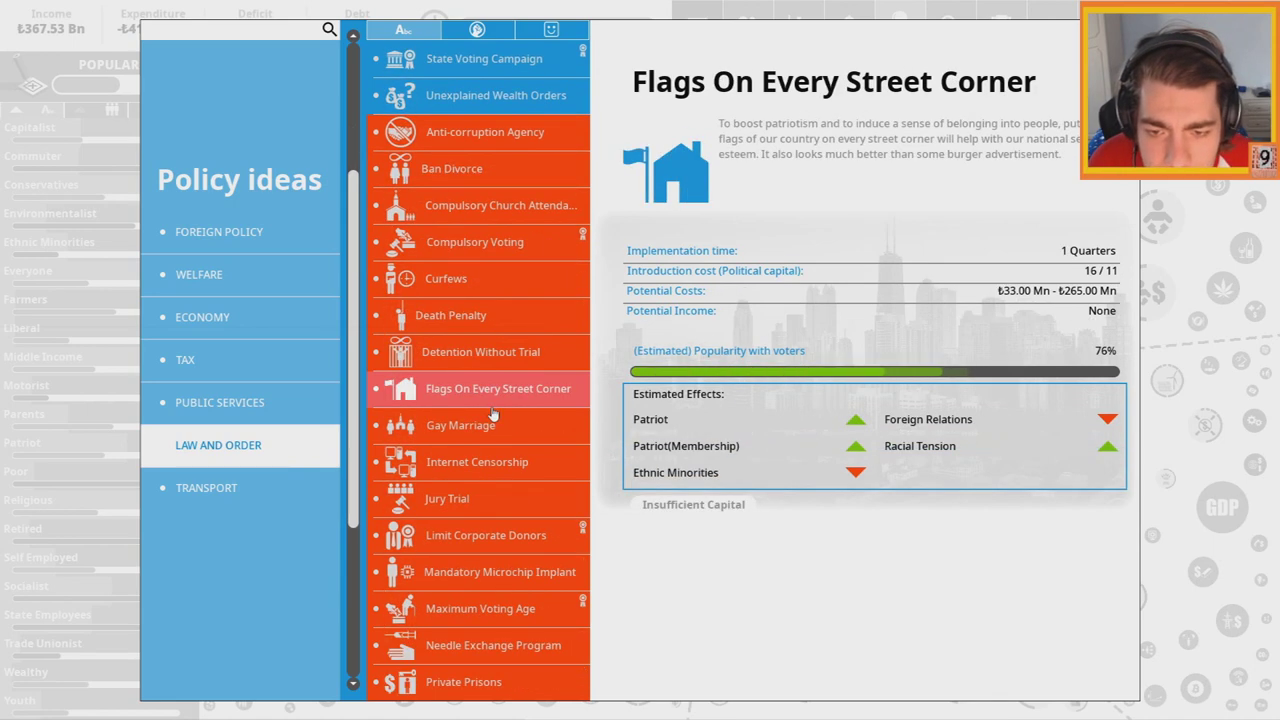
left_click(493, 427)
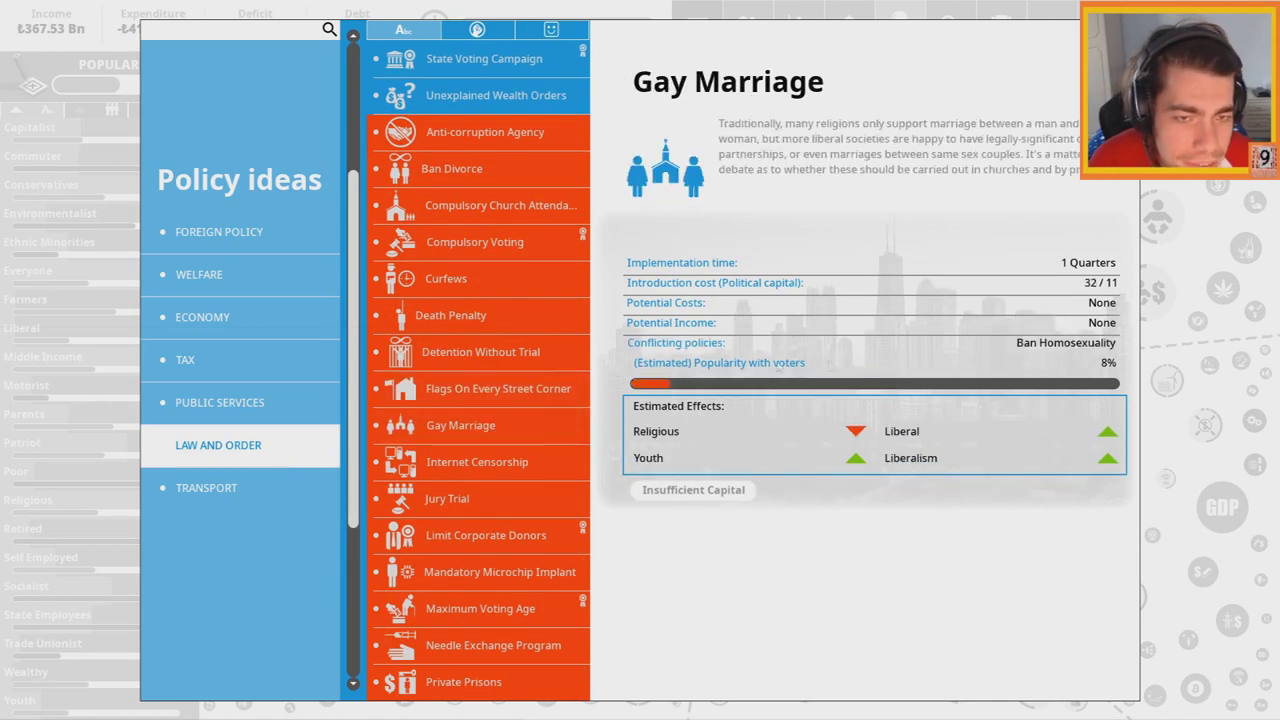
scroll(464, 406, "up", 3)
left_click(493, 58)
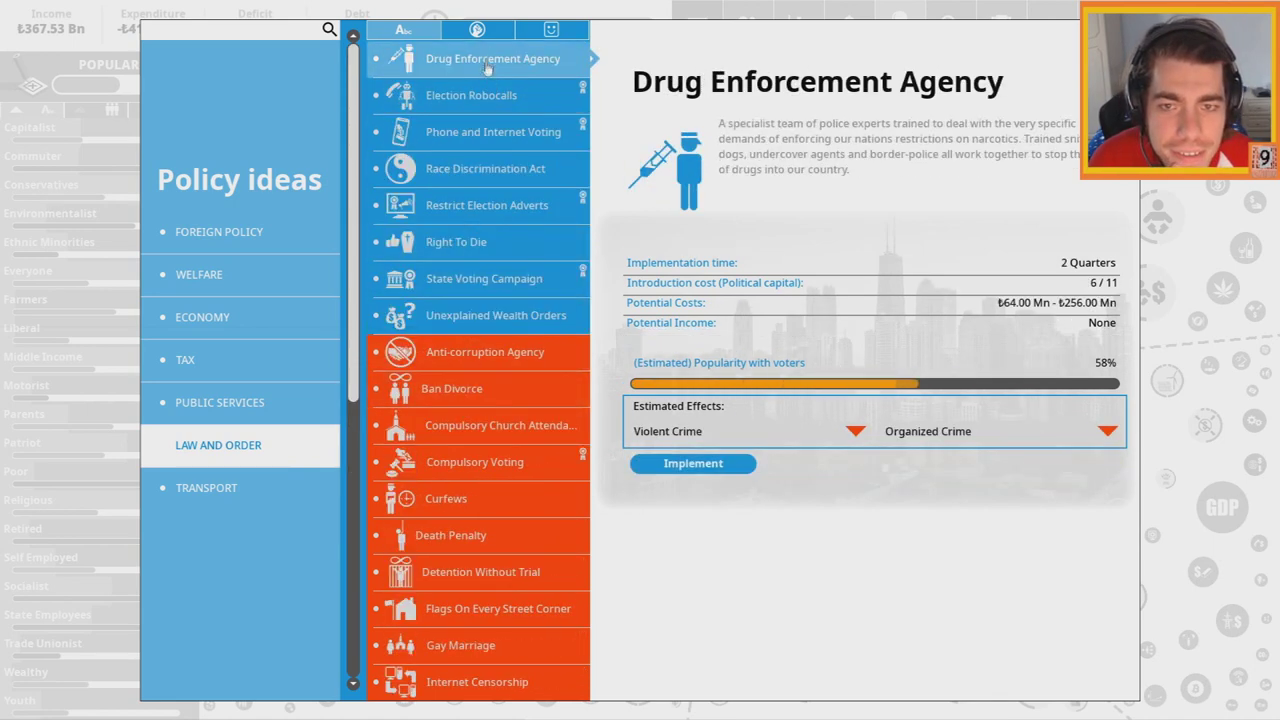
left_click(693, 464)
left_click(865, 531)
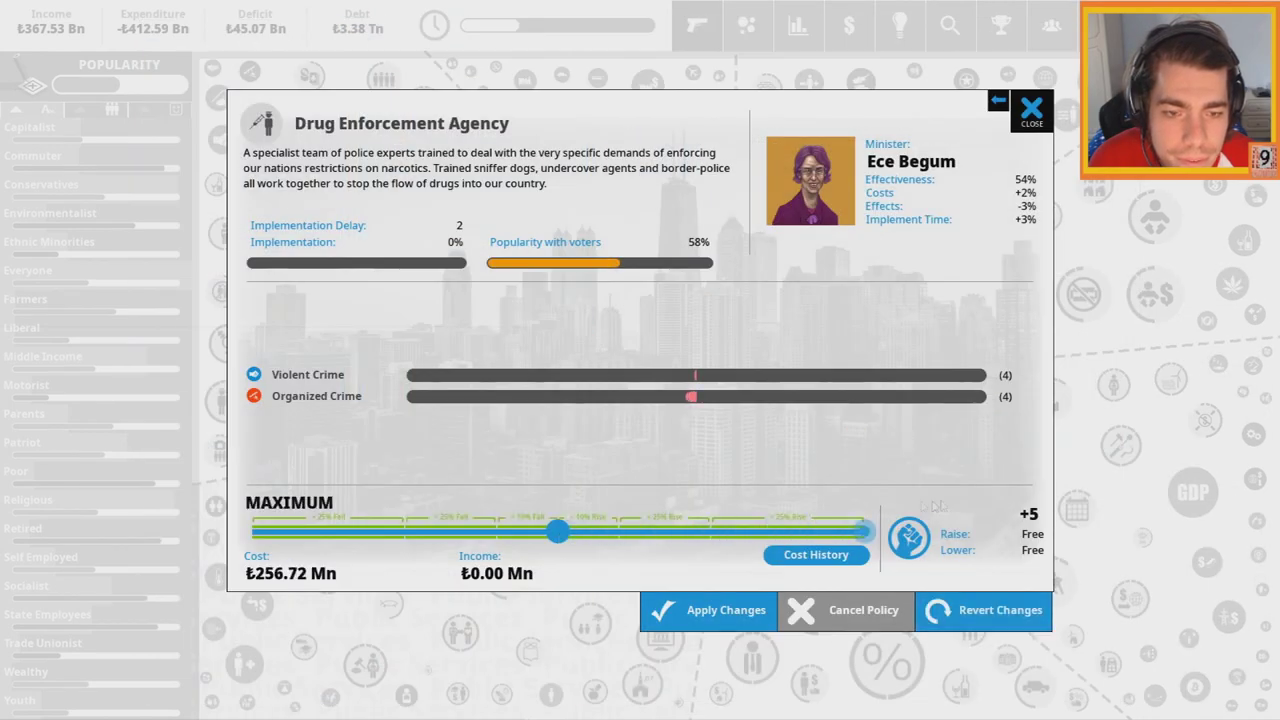
Apply the Drug Enforcement Agency, check Prison Regime, and raise Free Bus Passes to maximum
left_click(708, 610)
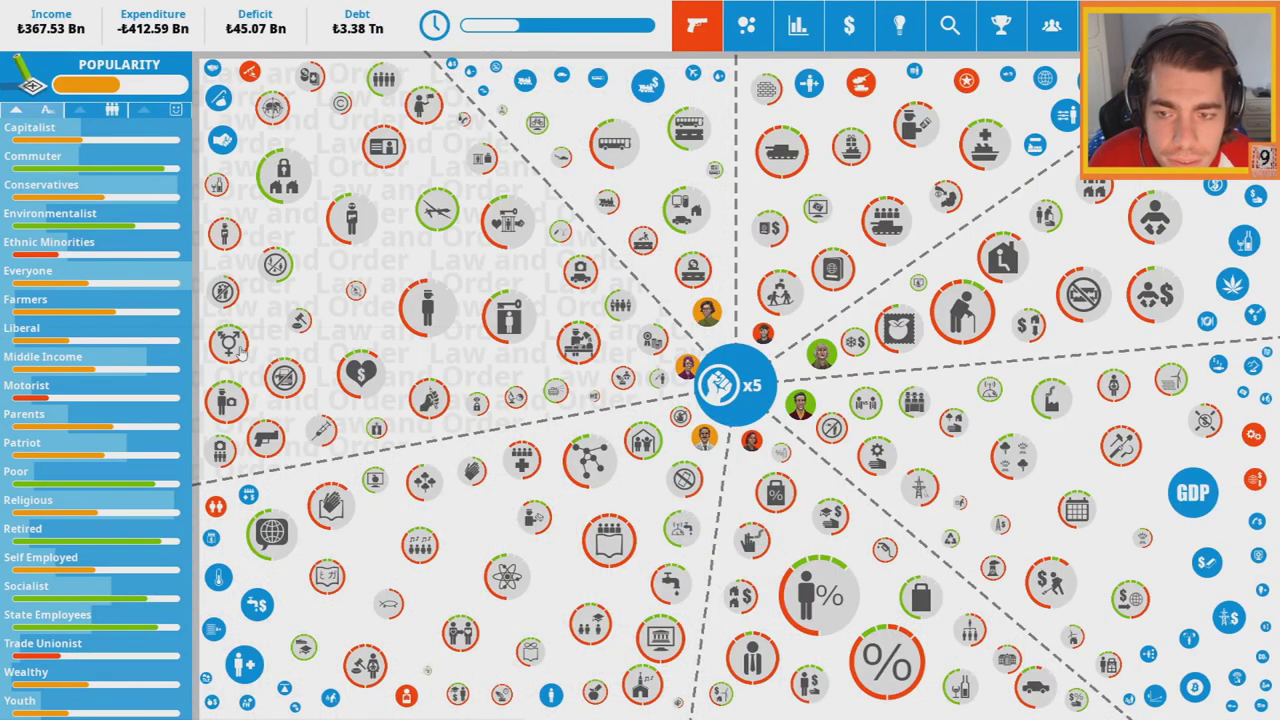
left_click(530, 232)
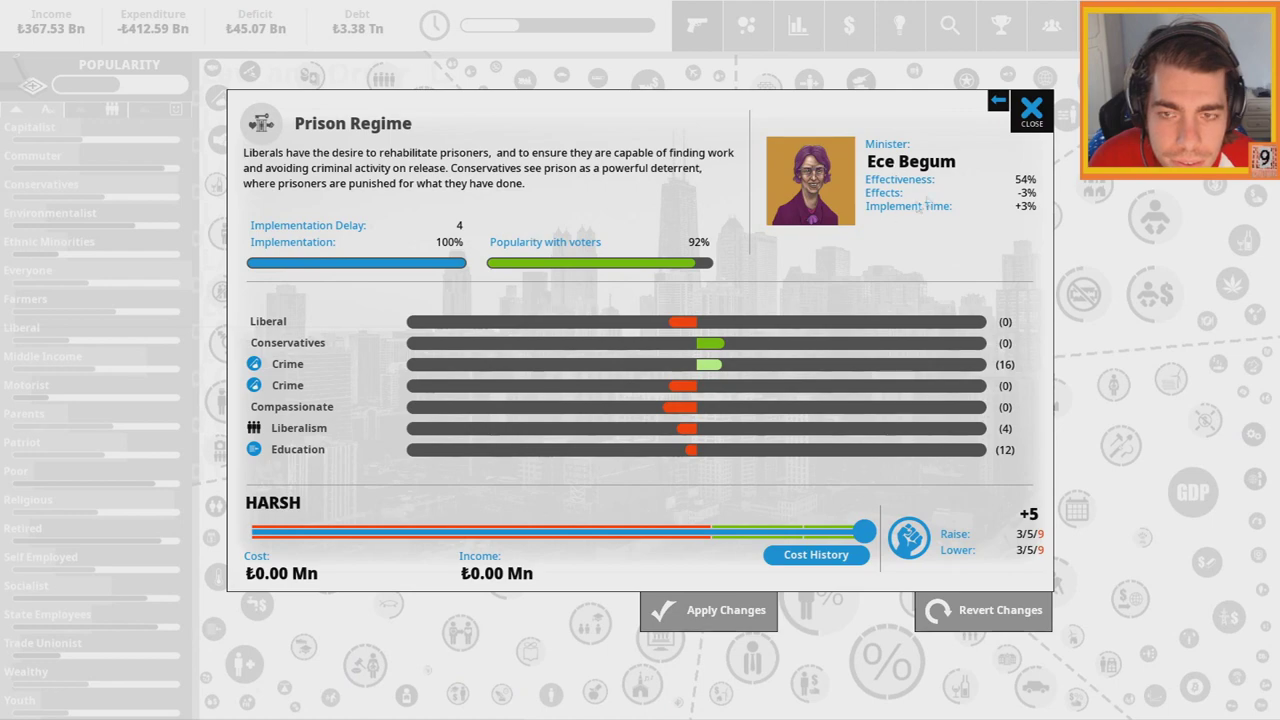
left_click(1031, 112)
left_click(715, 170)
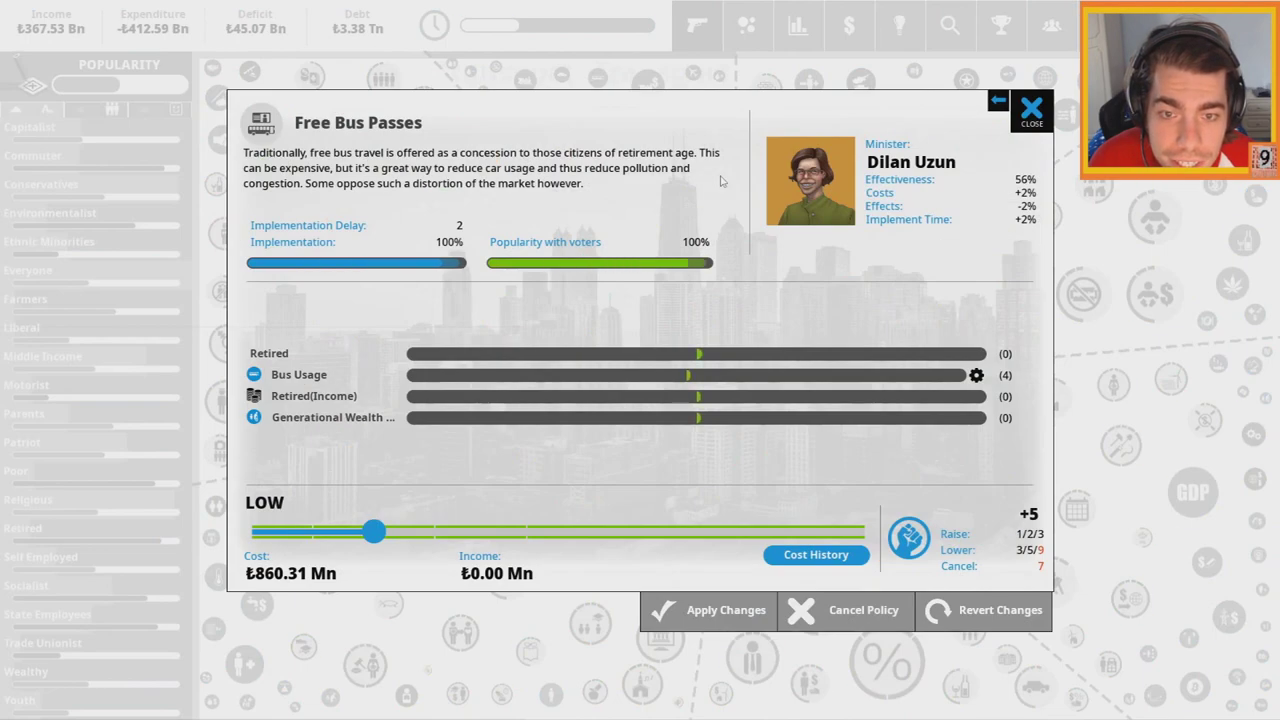
left_click_drag(373, 530, 870, 530)
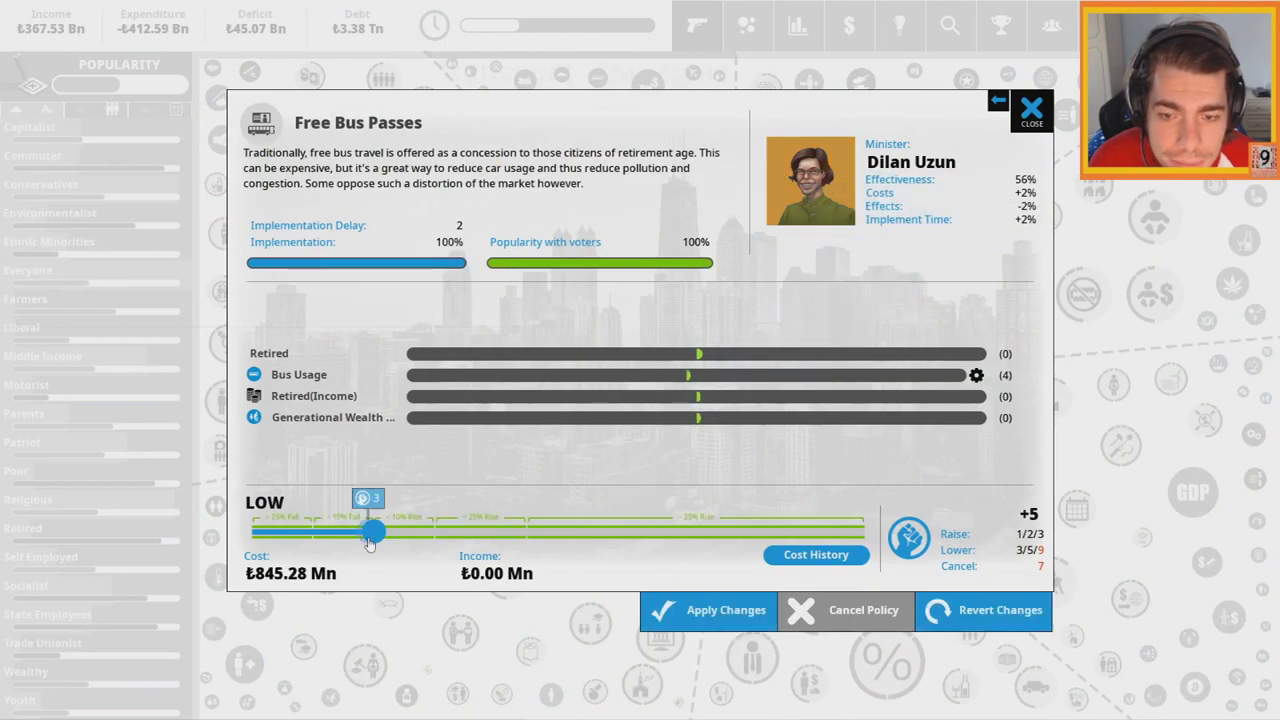
left_click(718, 612)
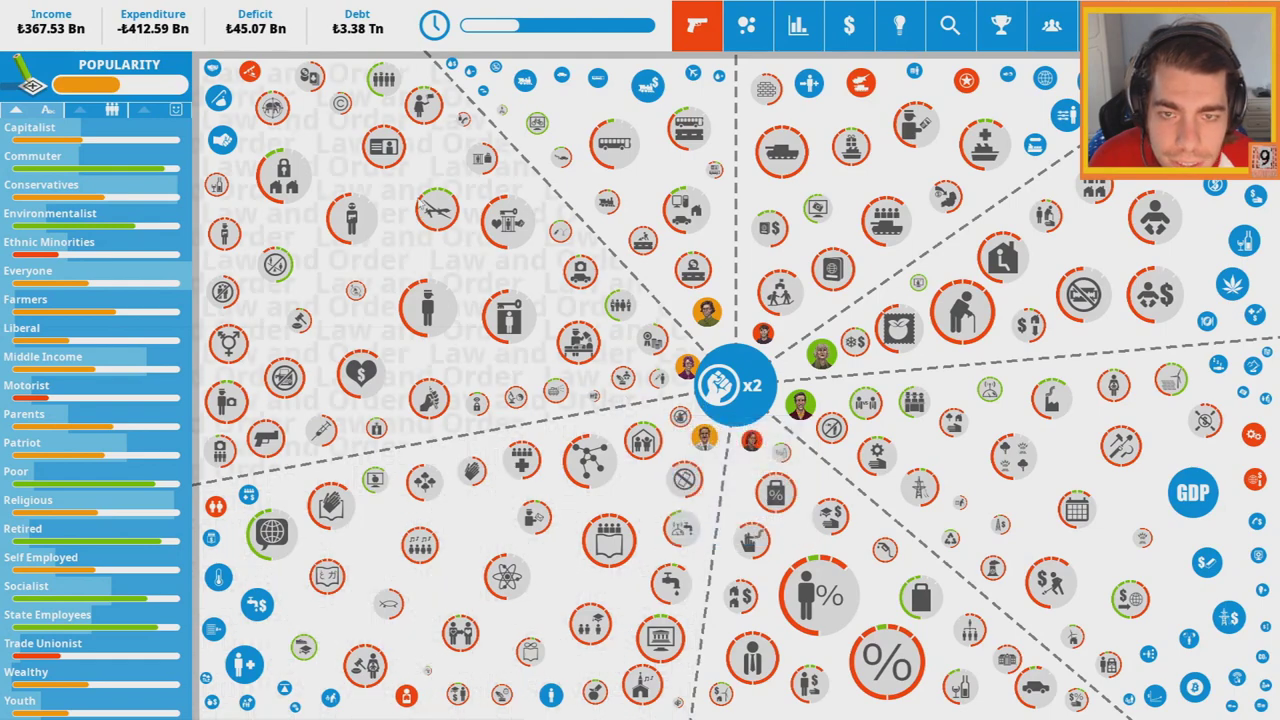
Raise Bicycle Subsidies to maximum for 2 political capital and advance the quarter
left_click(507, 120)
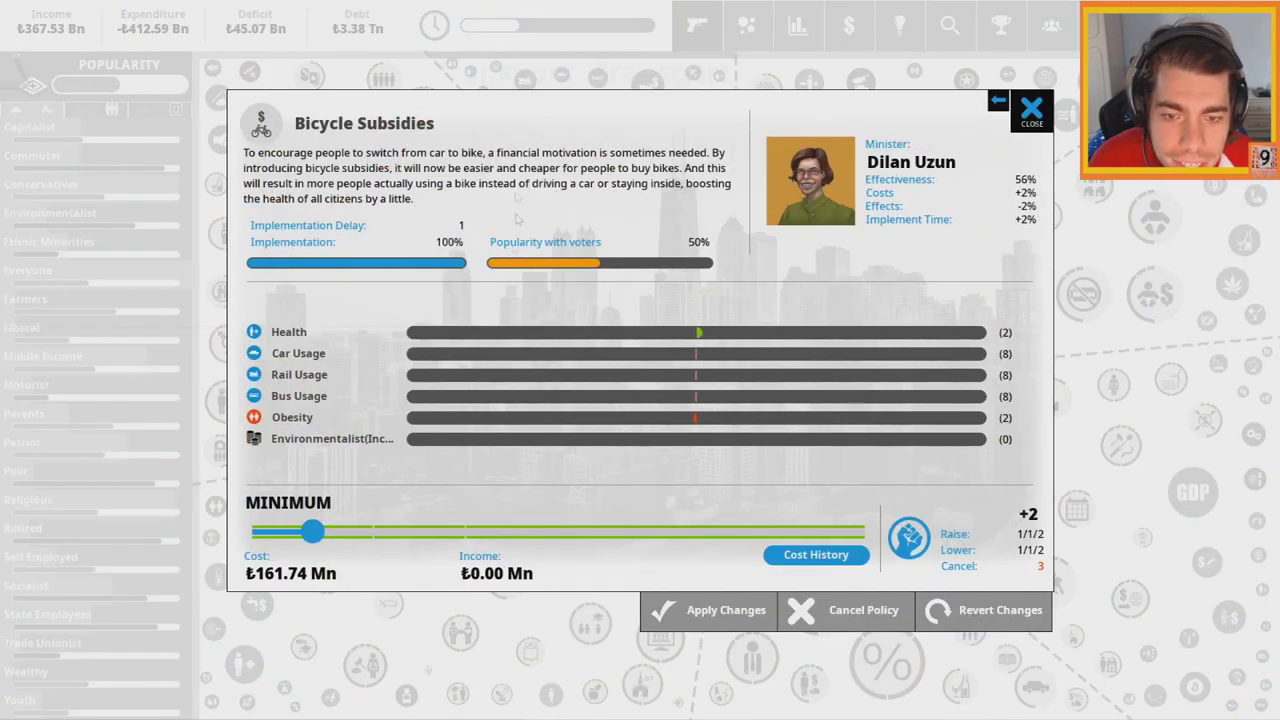
left_click_drag(320, 533, 860, 533)
left_click(718, 612)
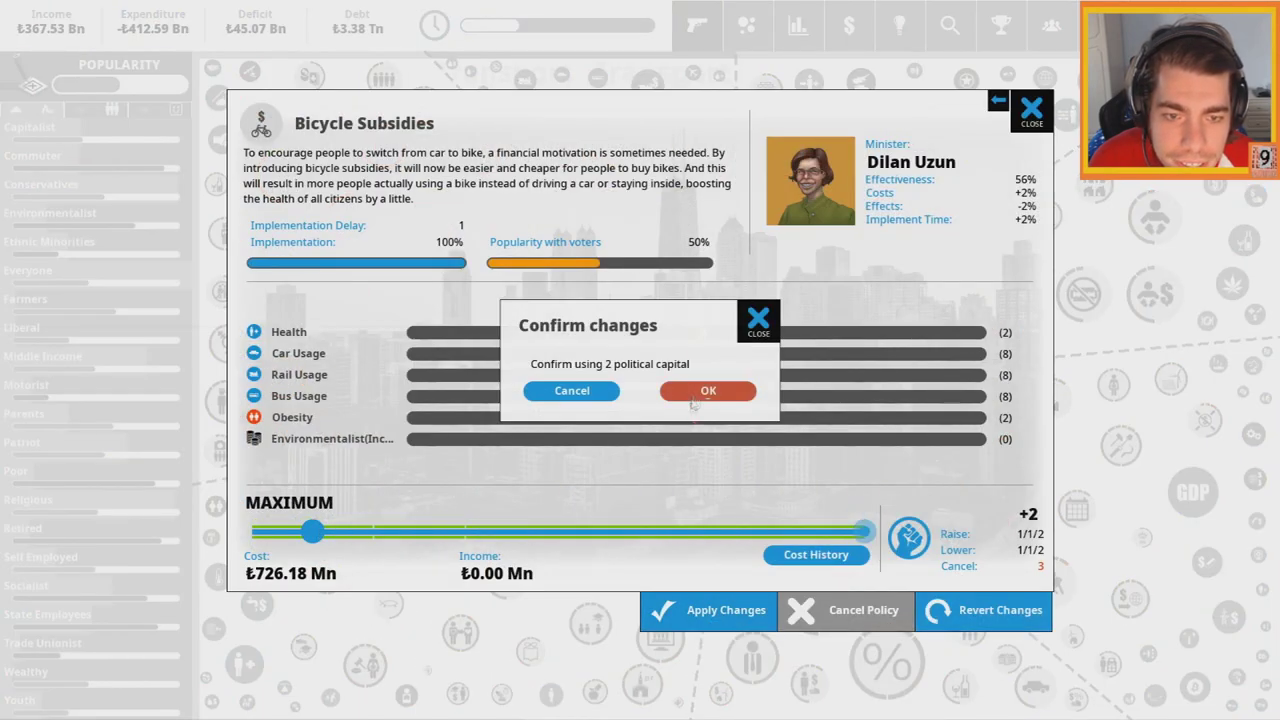
left_click(695, 405)
left_click(735, 385)
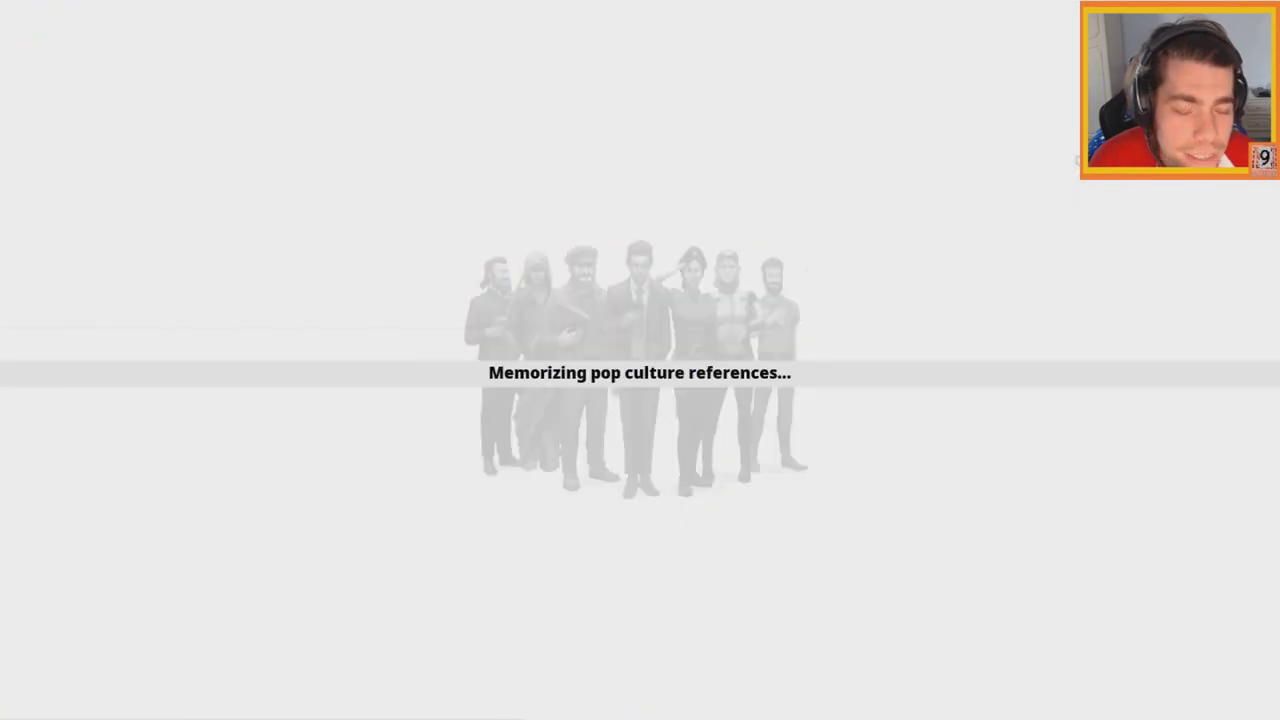
left_click(703, 438)
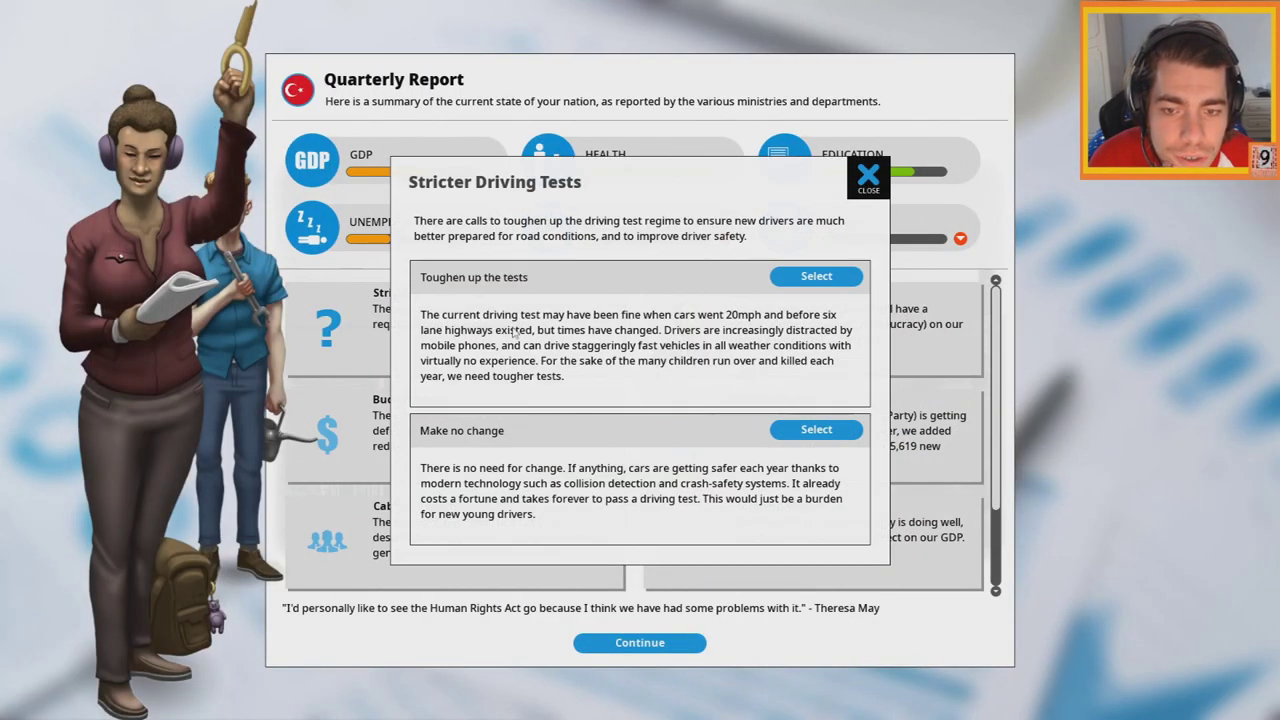
Toughen up the driving tests, then dismiss the quarterly report and finance charts
left_click(816, 276)
left_click(868, 203)
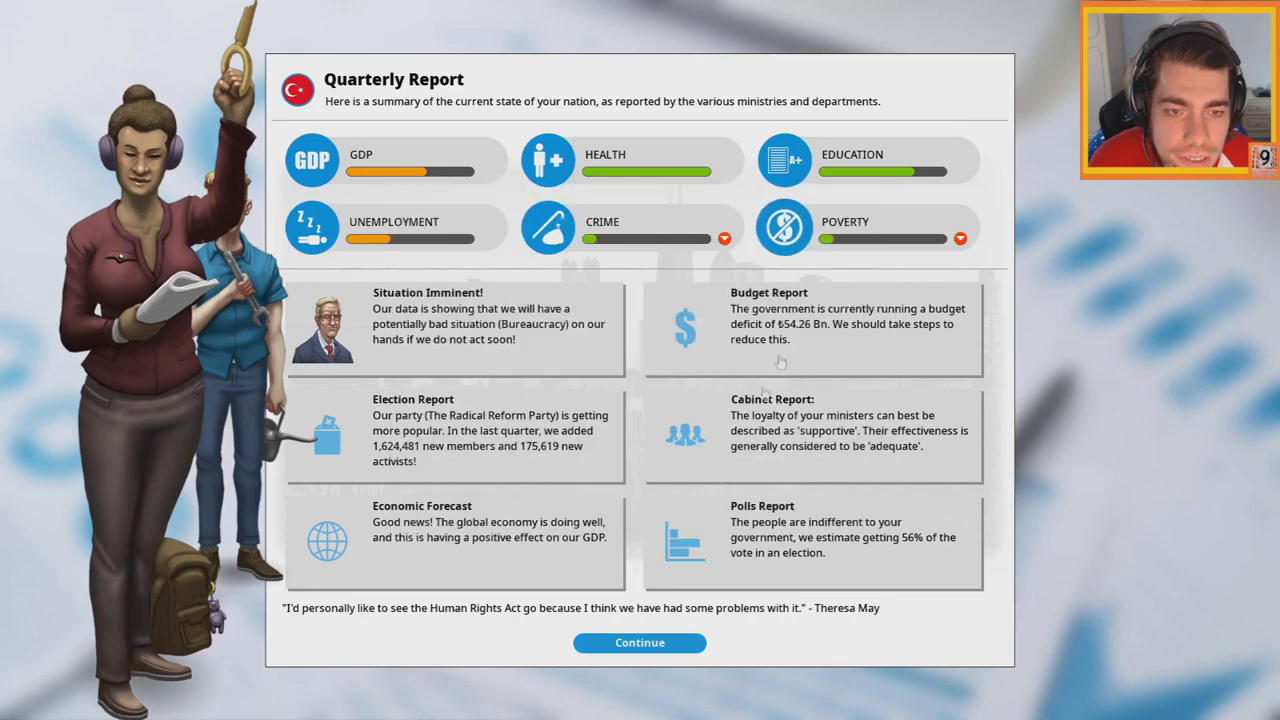
left_click(640, 642)
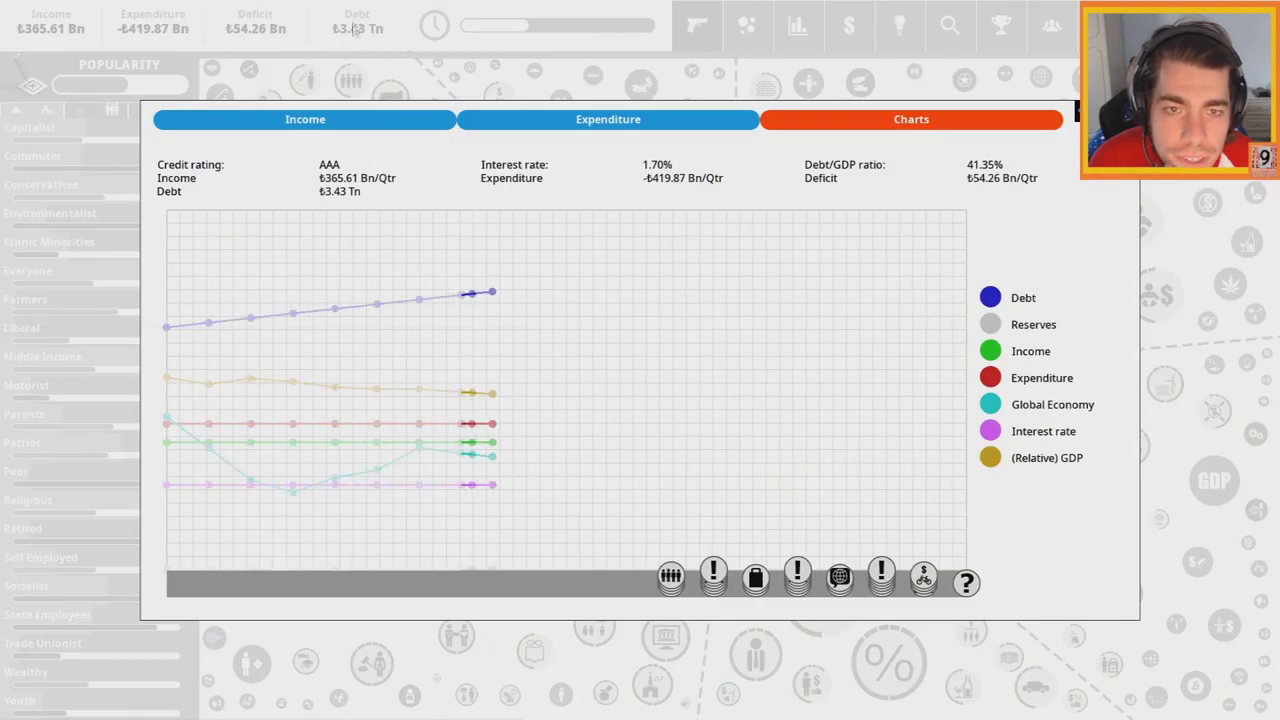
key("Escape")
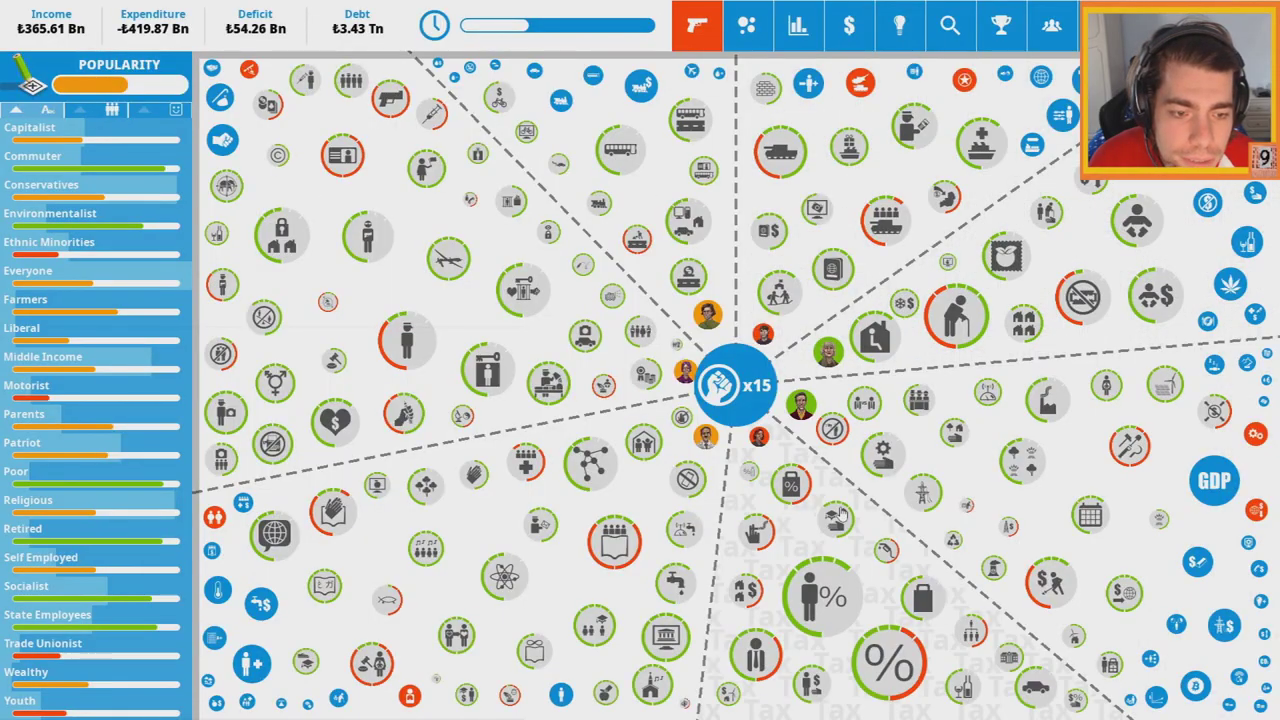
Review Payroll Tax, Enterprise Investment Scheme and Mansion Tax unchanged, then bring up policy ideas
left_click(862, 652)
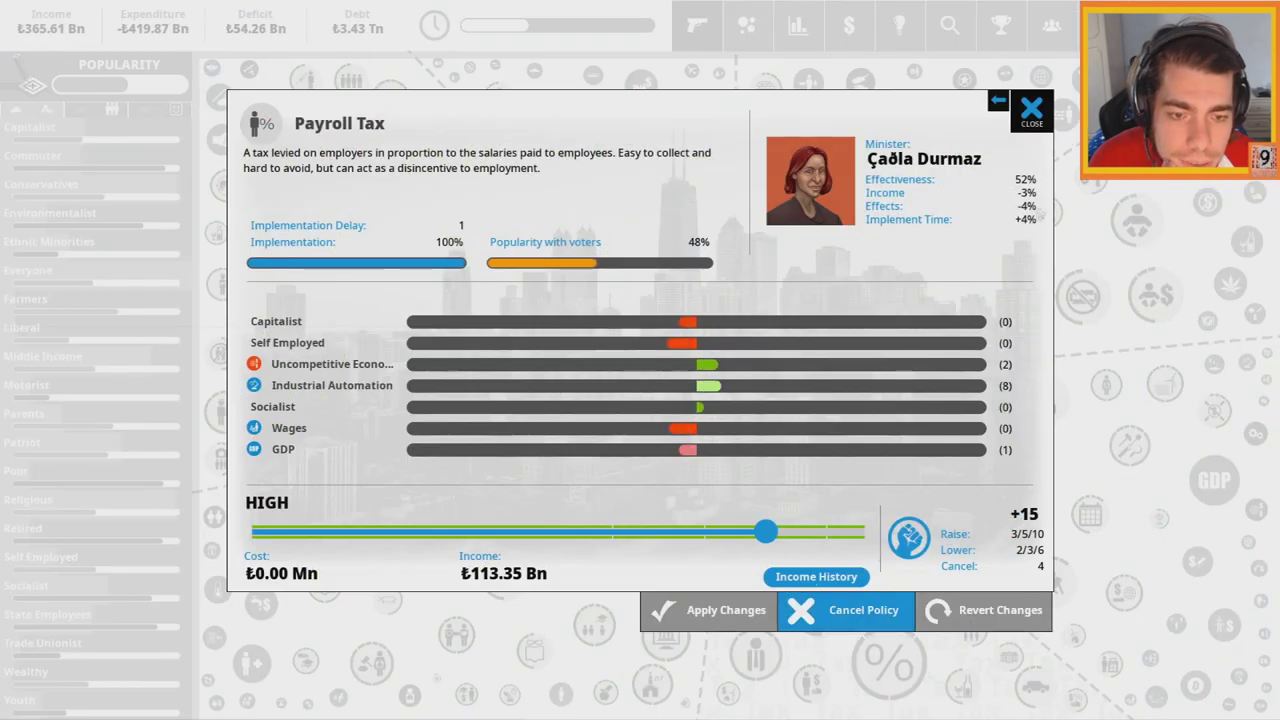
left_click(1033, 108)
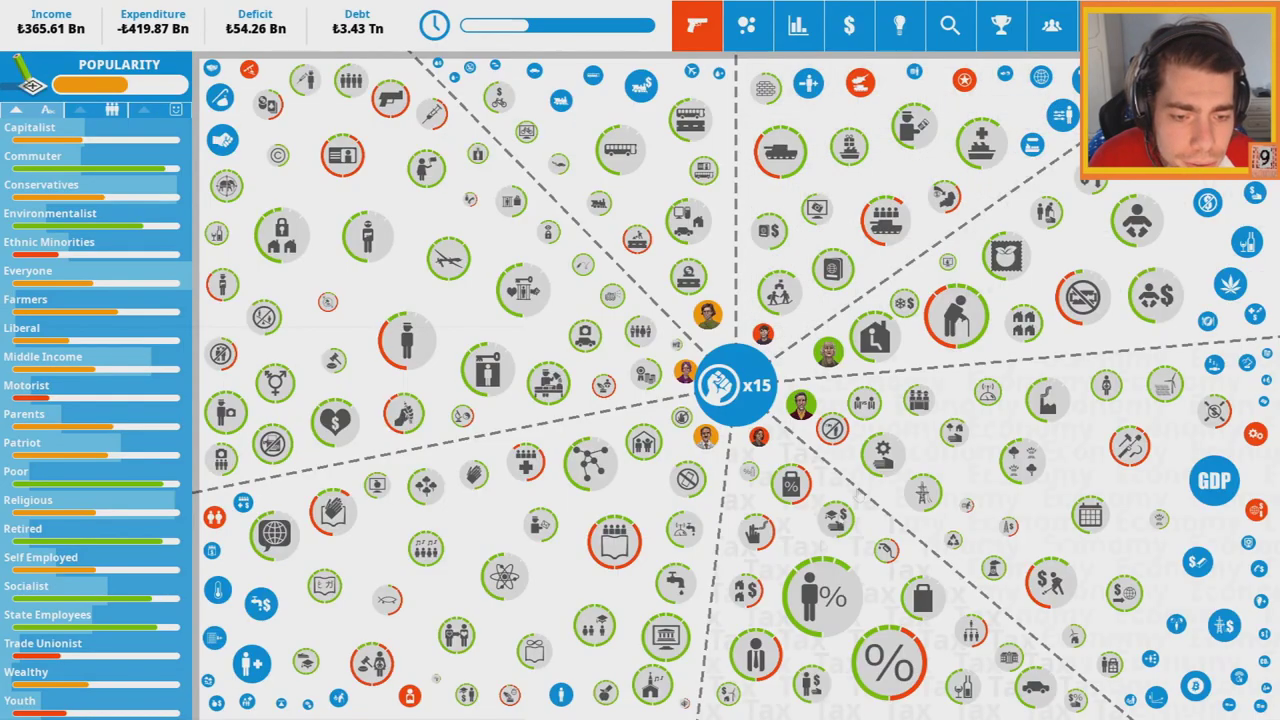
left_click(808, 680)
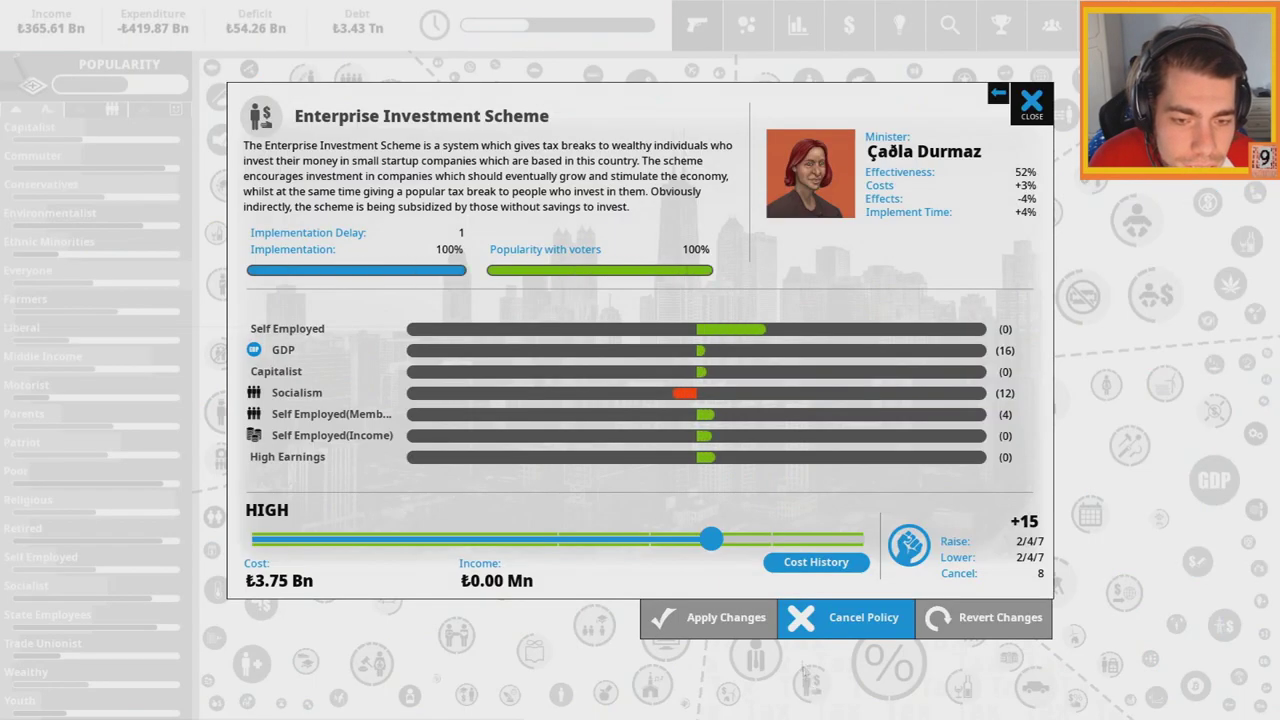
left_click(1033, 103)
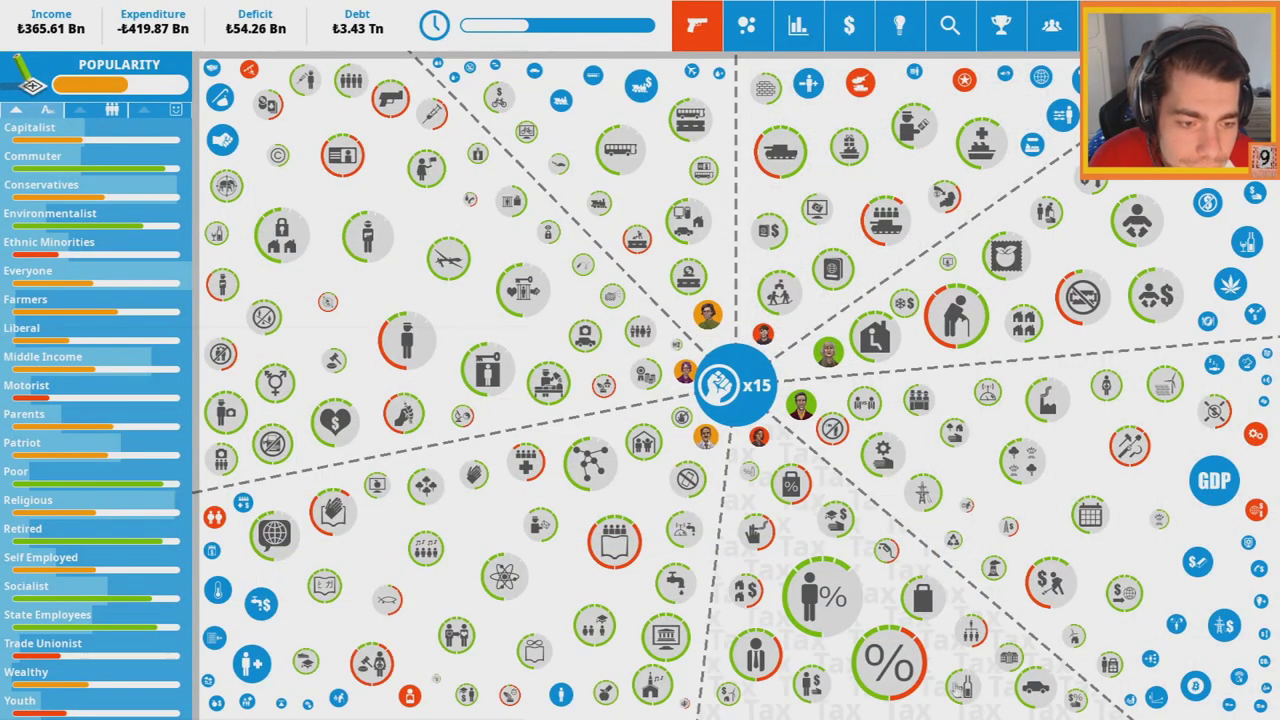
left_click(1005, 672)
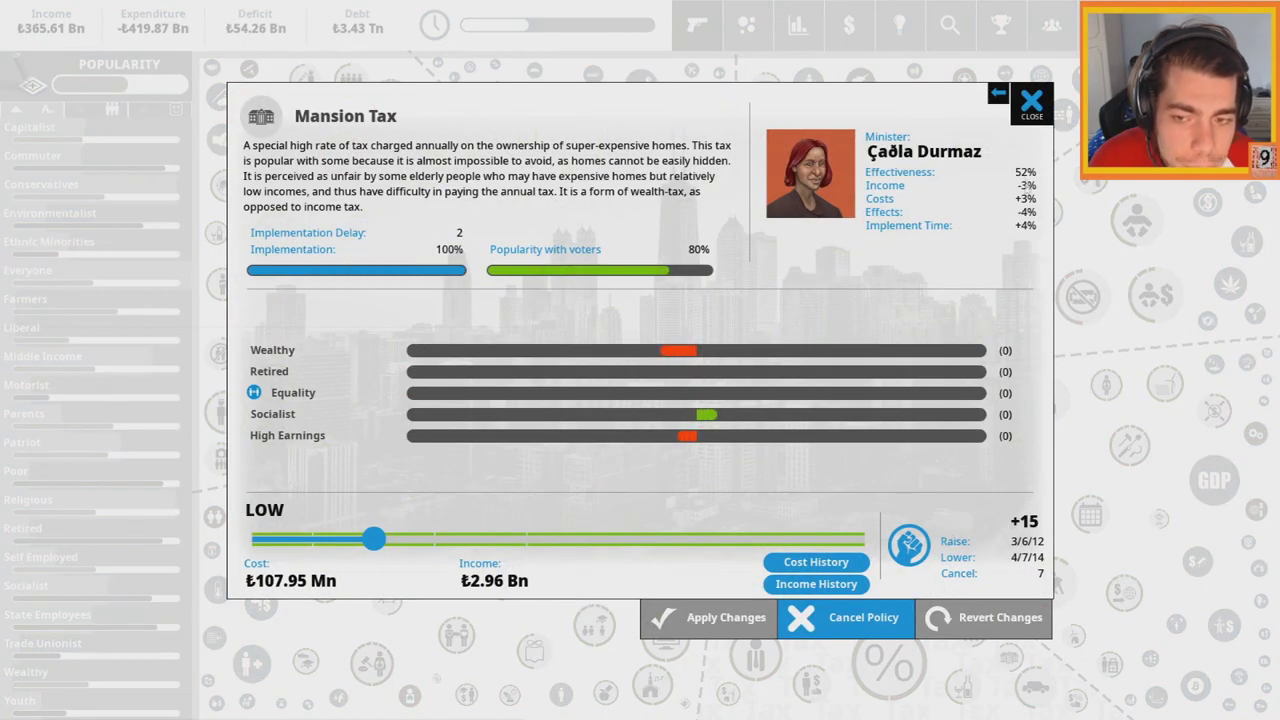
left_click(1033, 103)
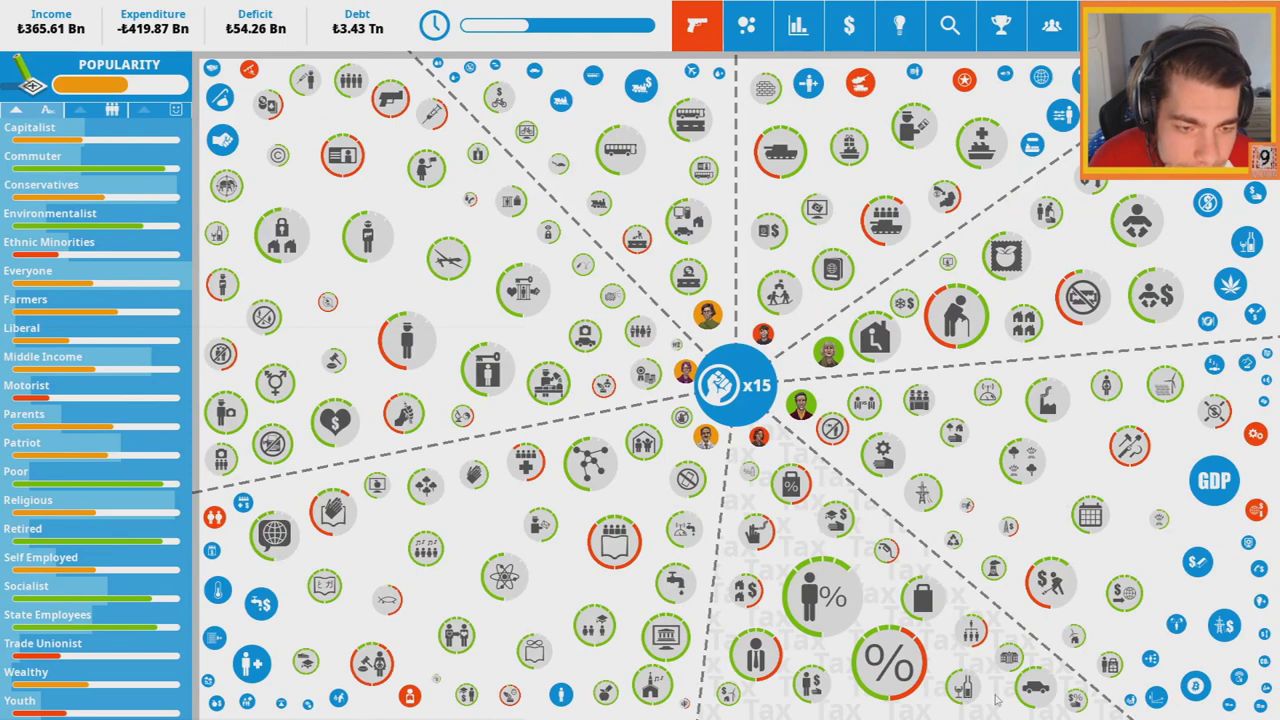
left_click(899, 24)
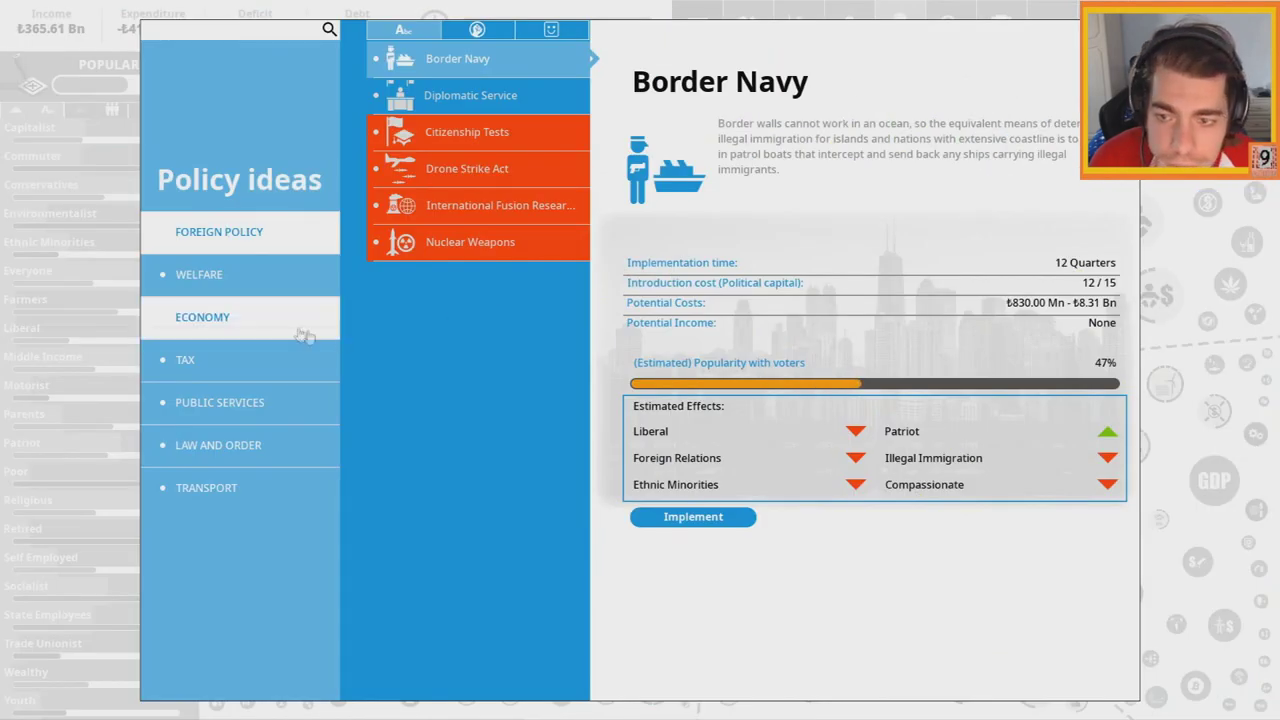
Implement Public Tax Returns from the tax ideas and get past the loading screen
left_click(185, 359)
left_click(468, 461)
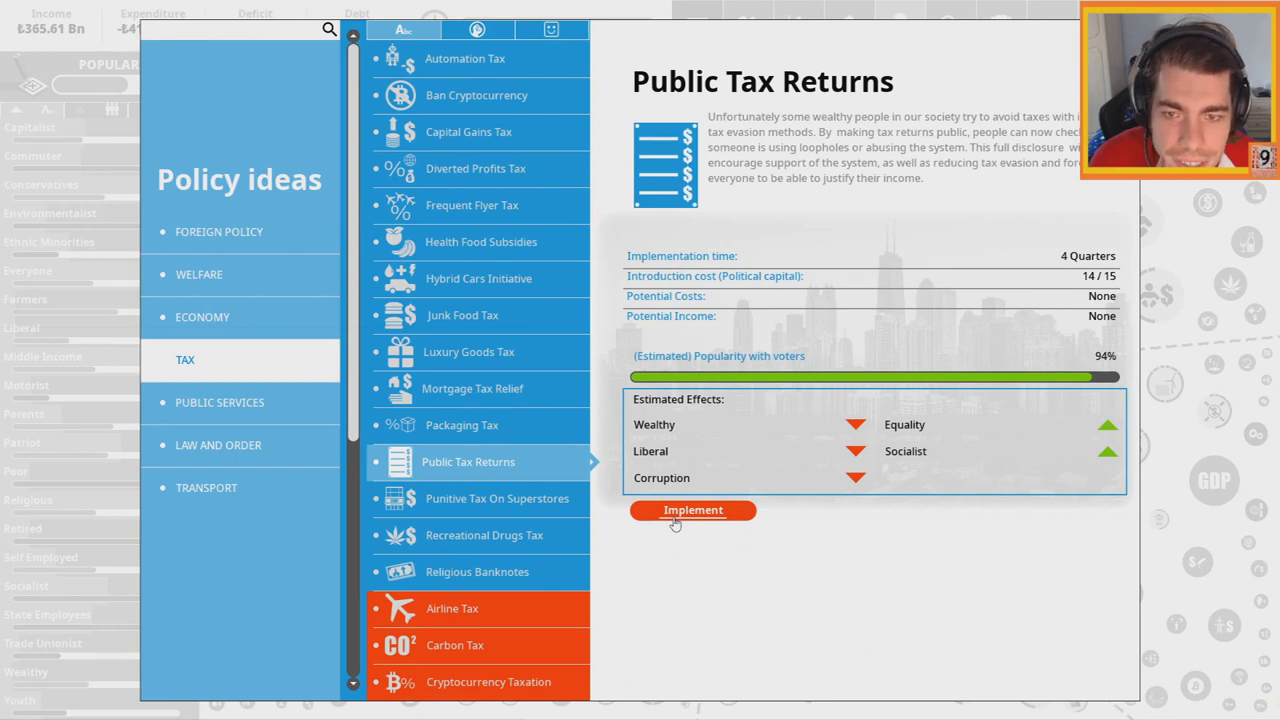
left_click(675, 515)
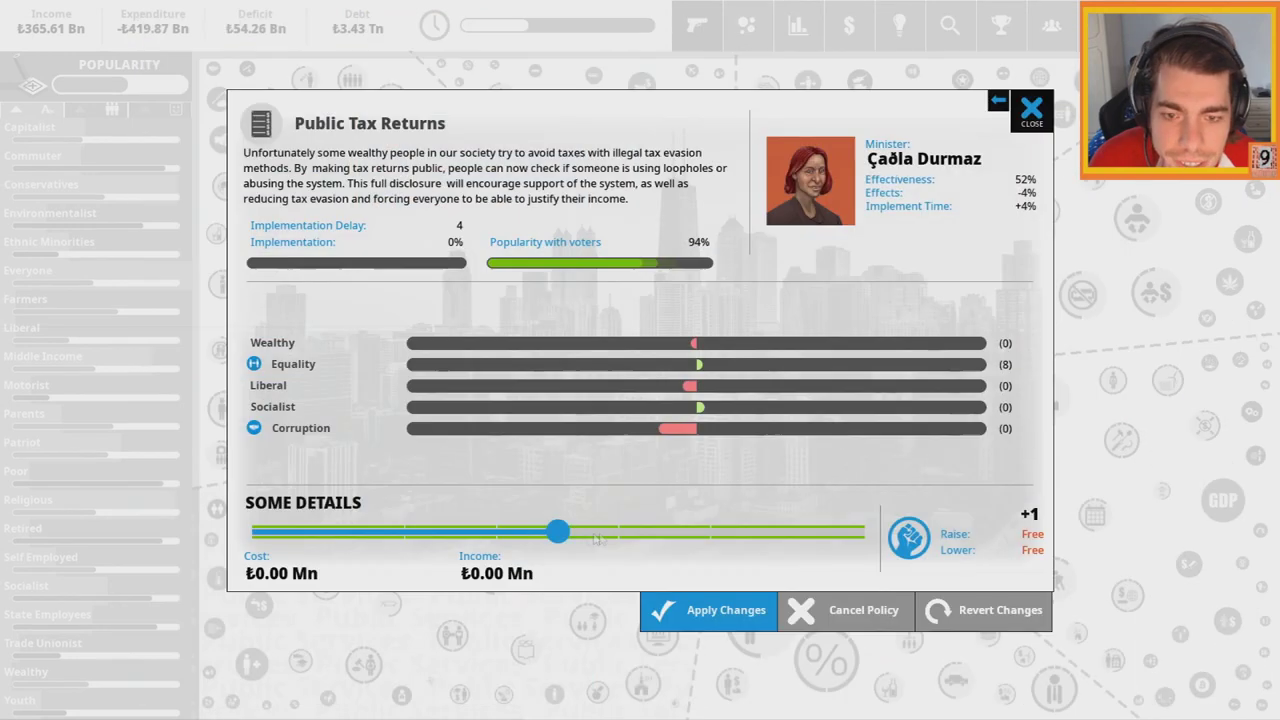
left_click(740, 612)
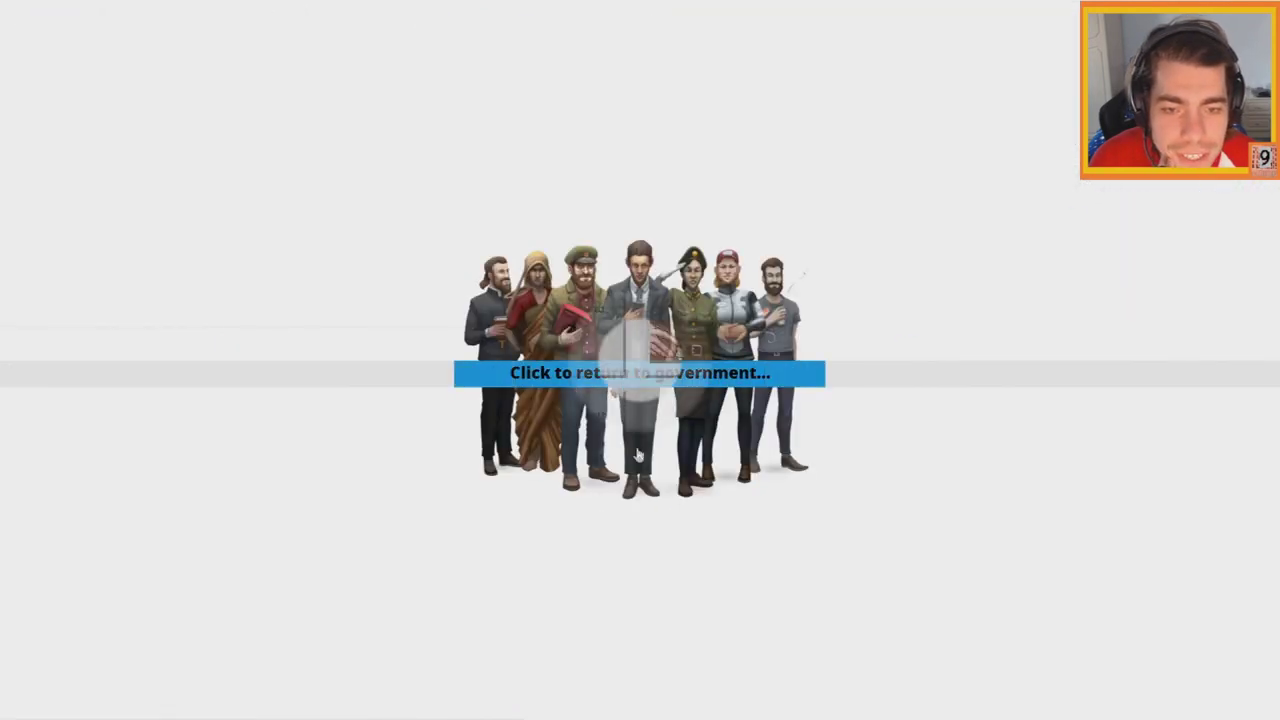
left_click(638, 455)
Dismiss the Dementia Breakthrough, Organized Crime and foreign minister messages, leave the report, and view Obesity
left_click(770, 317)
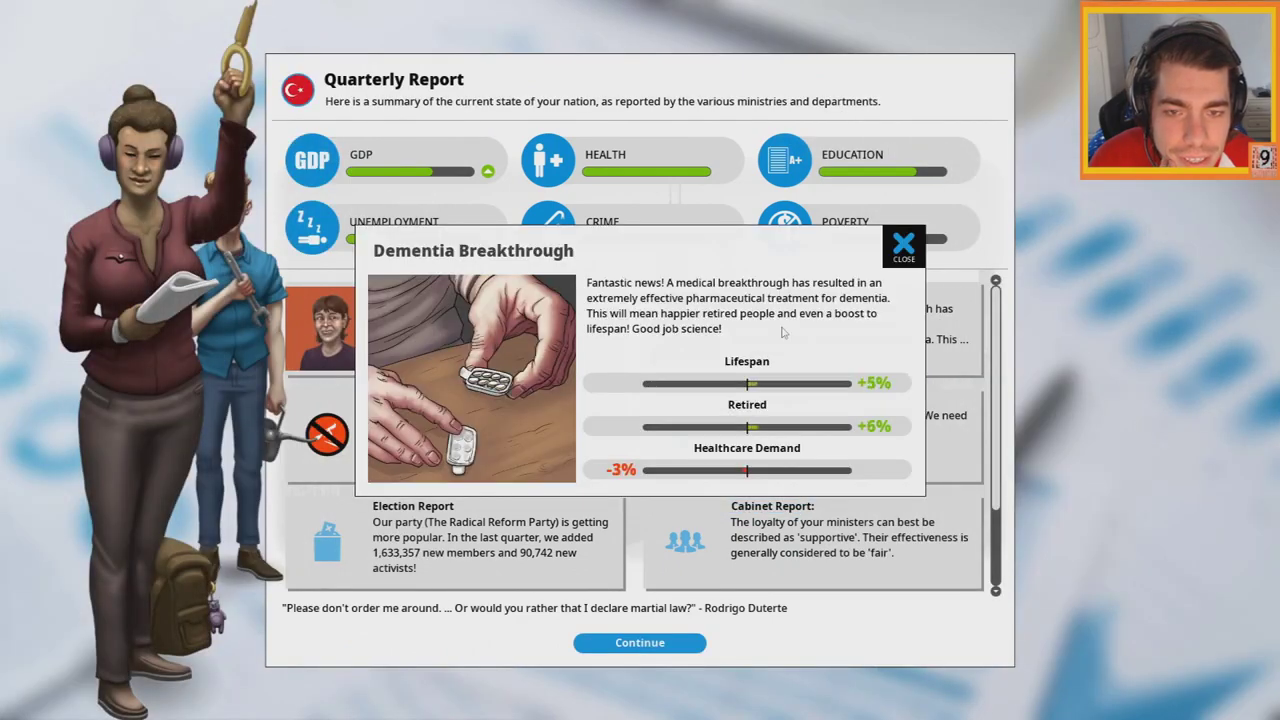
left_click(903, 244)
left_click(495, 435)
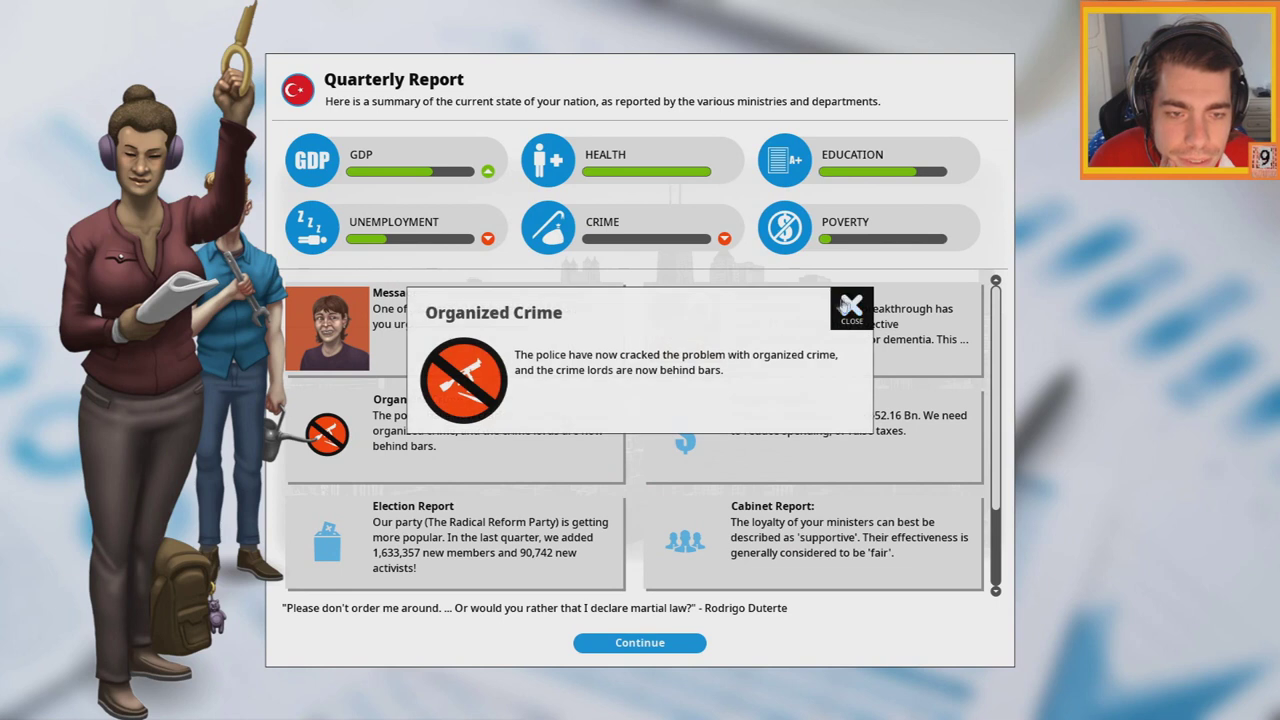
left_click(915, 310)
left_click(516, 350)
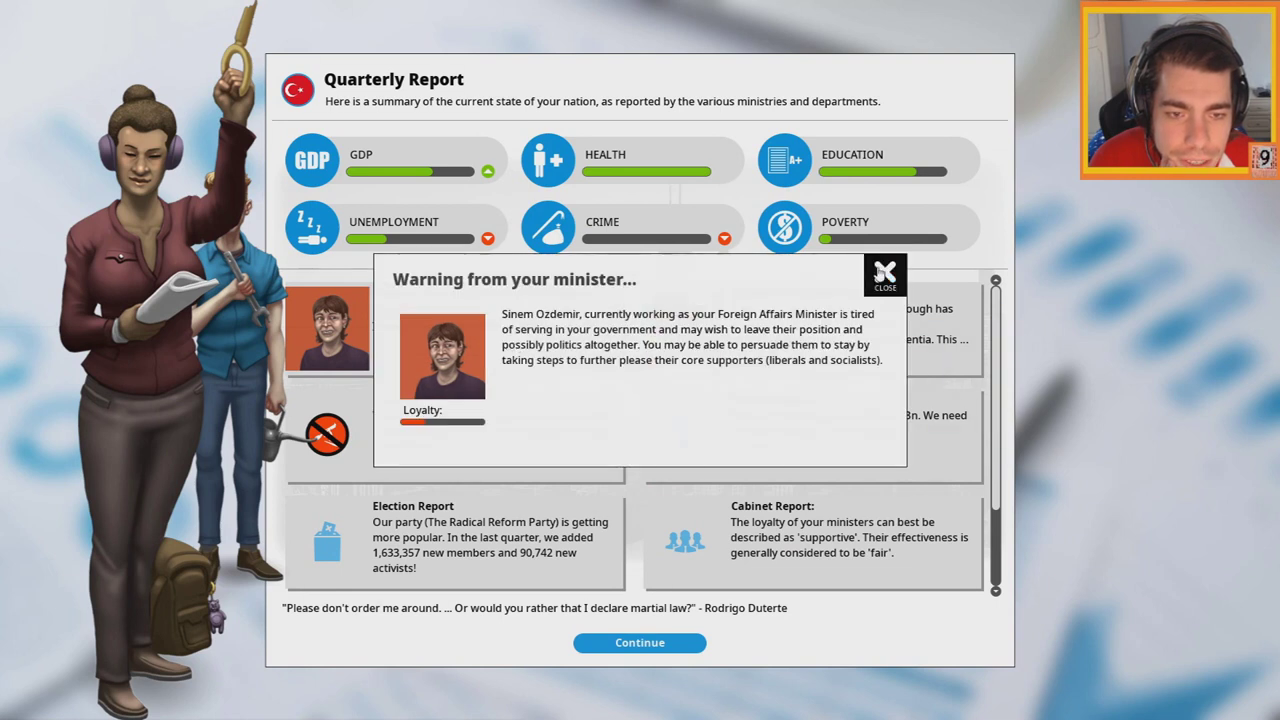
left_click(884, 274)
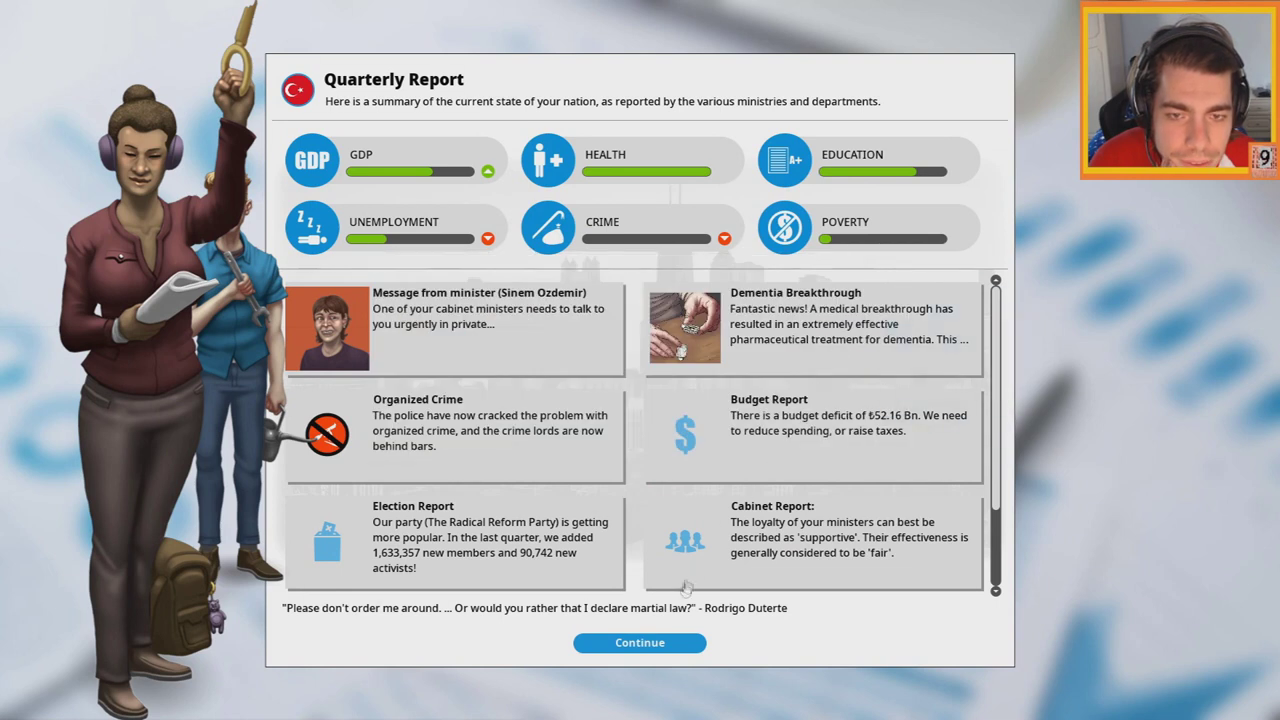
left_click(650, 642)
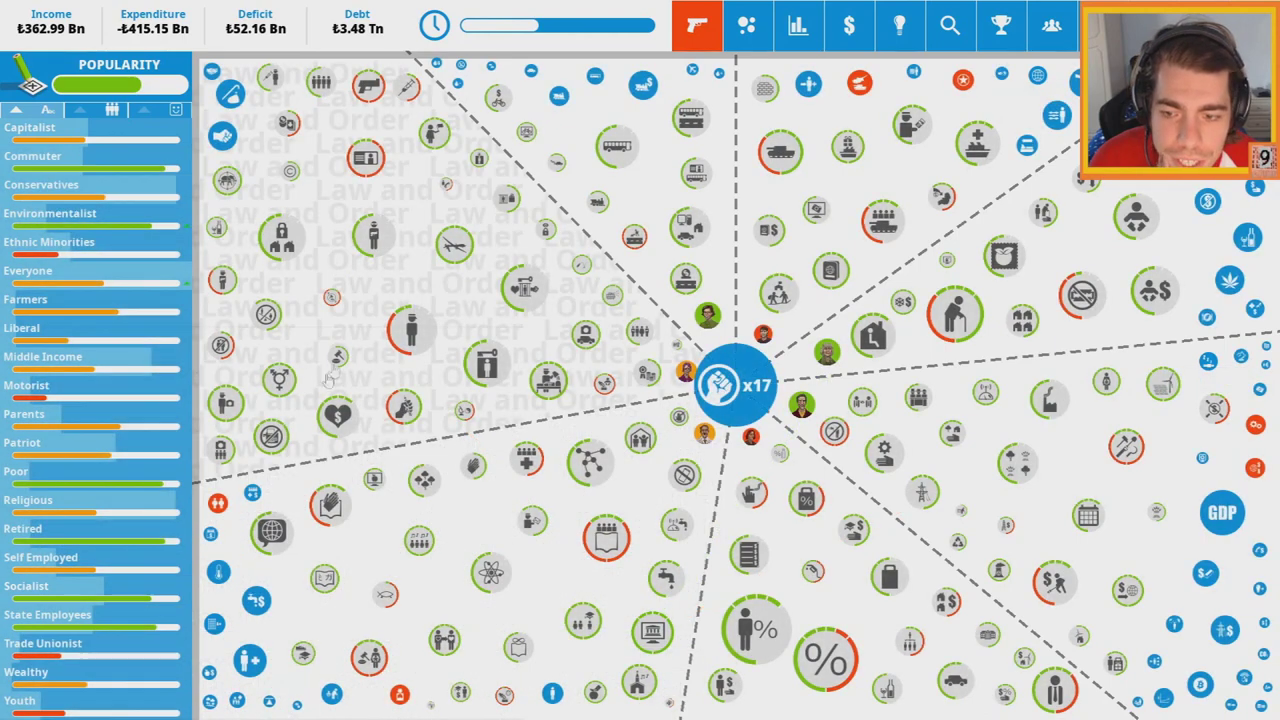
left_click(330, 375)
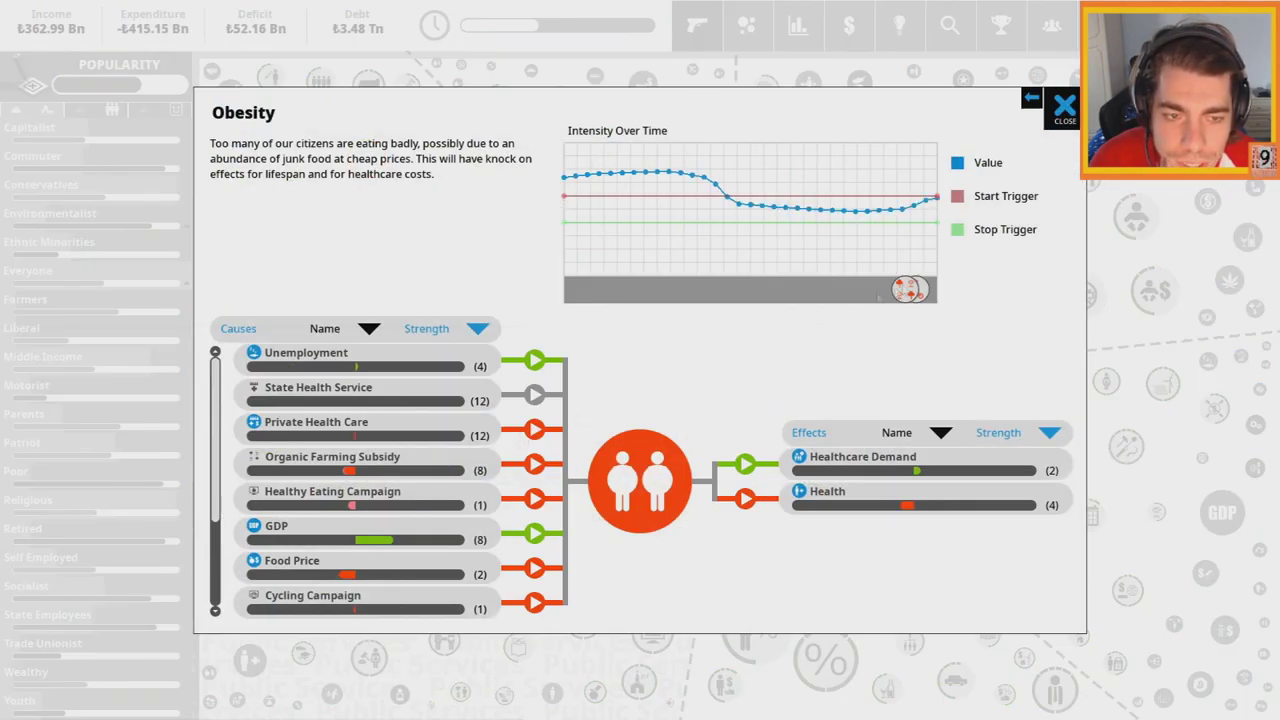
scroll(400, 450, "down", 4)
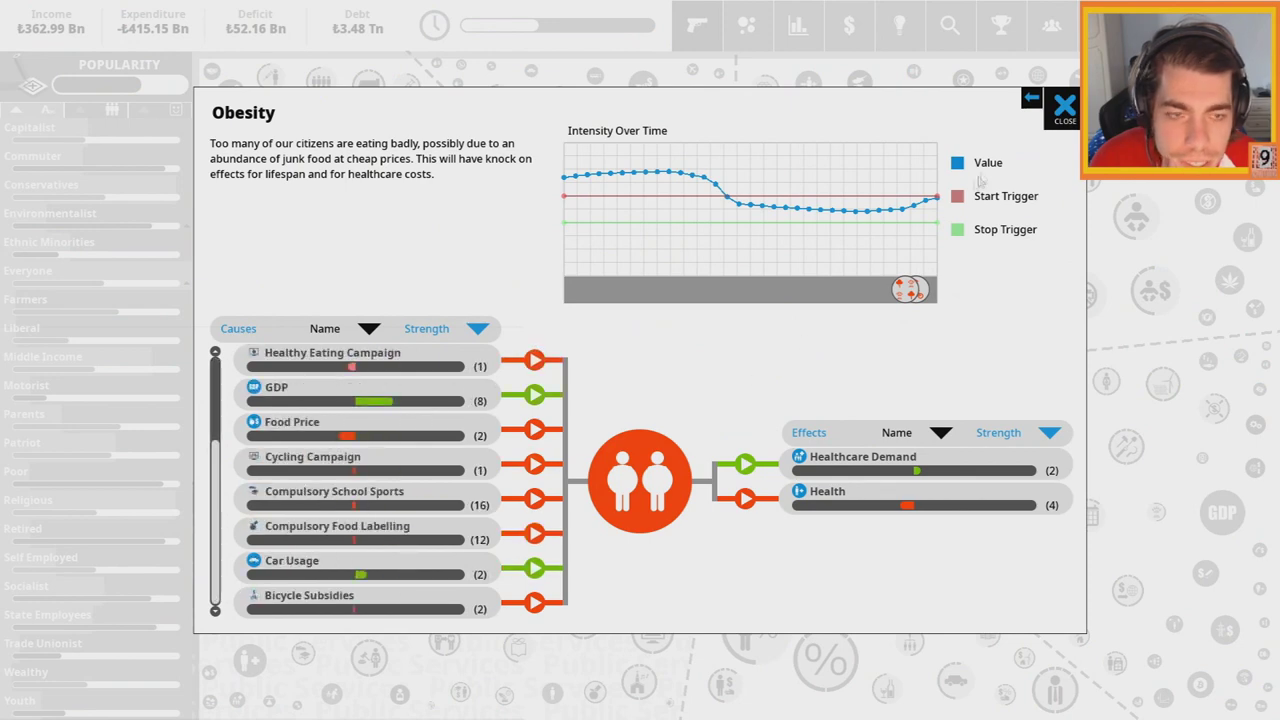
Raise Compulsory Food Labelling to maximum and confirm the political capital cost
left_click(391, 545)
left_click_drag(437, 541, 865, 541)
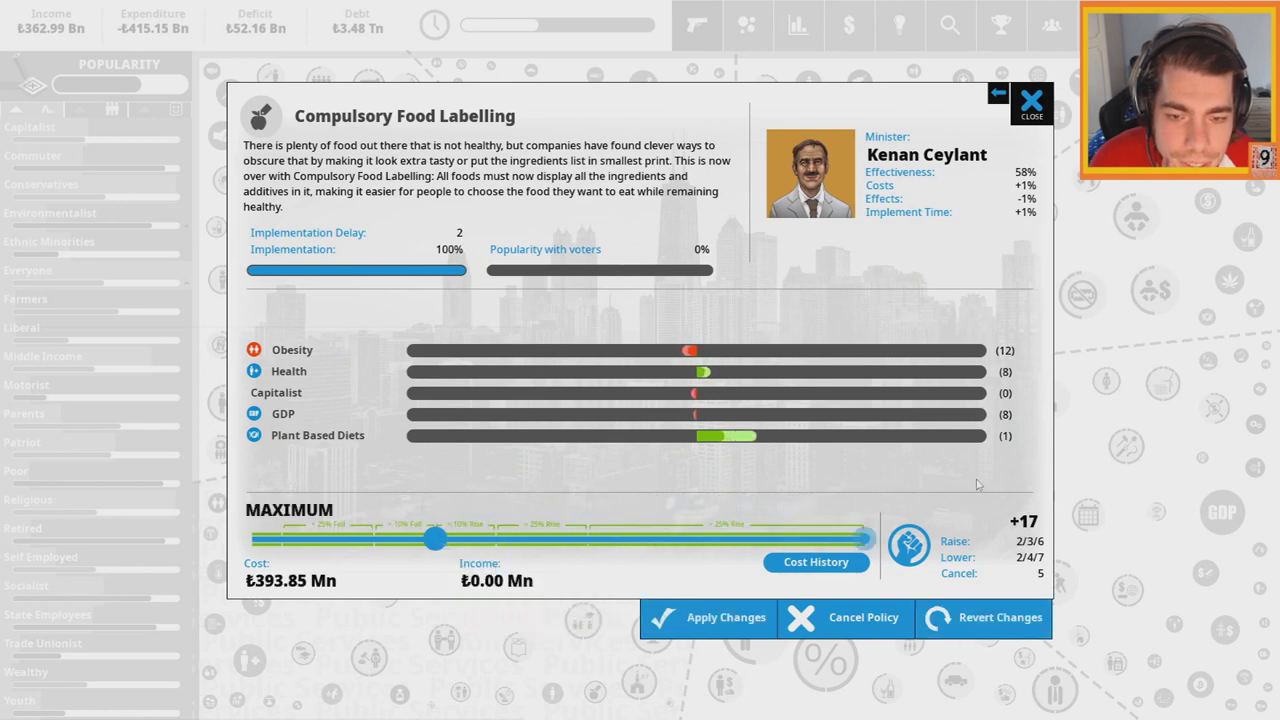
left_click(725, 617)
left_click(700, 435)
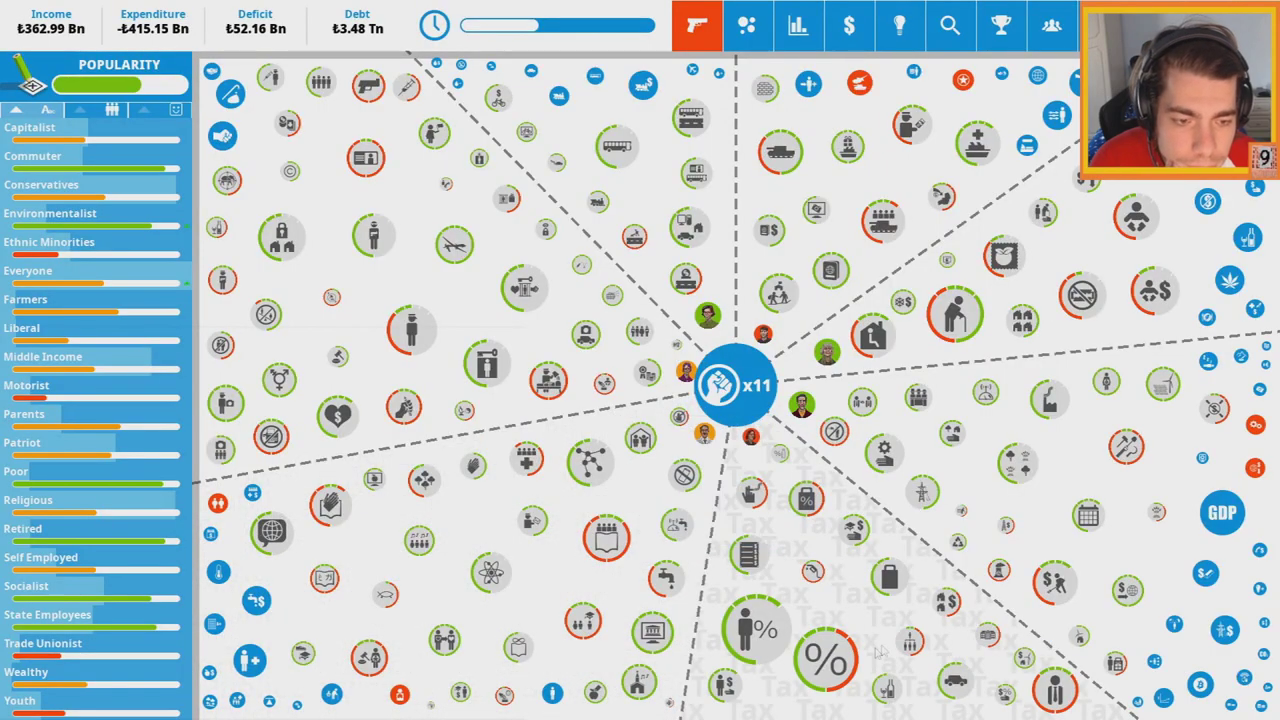
Introduce Junk Food Tax at 90% from the tax policy ideas
left_click(899, 24)
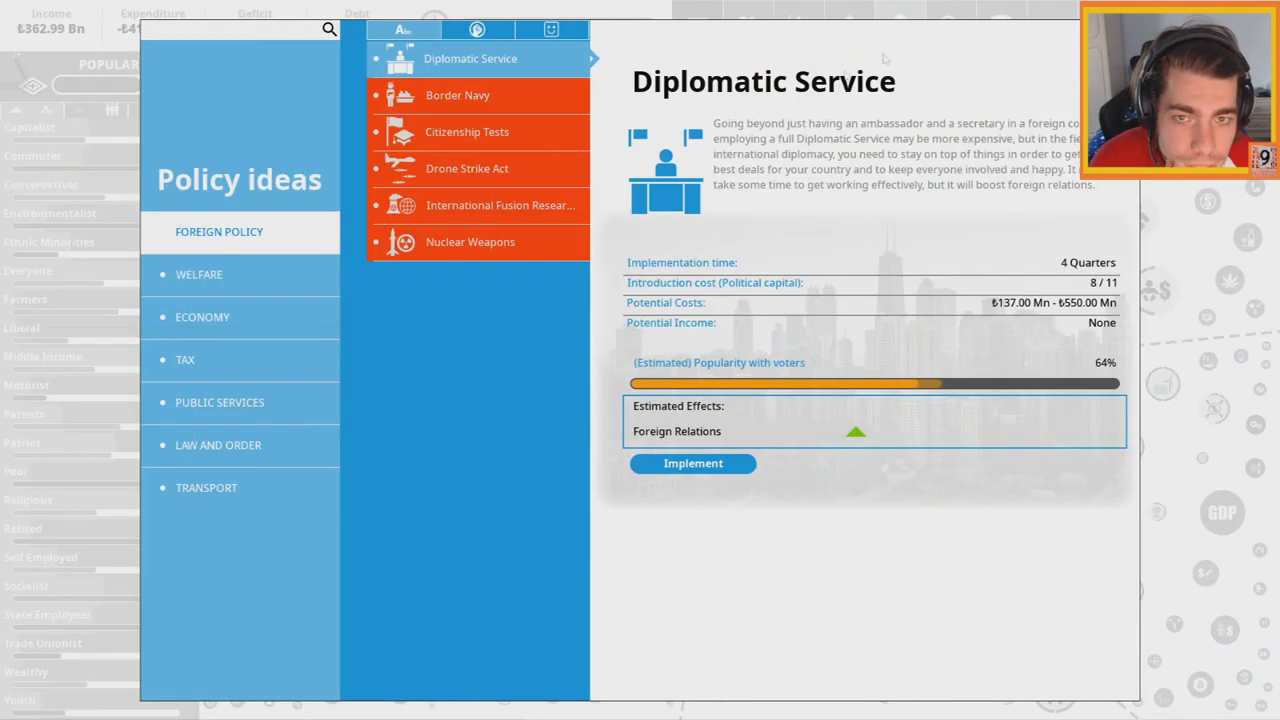
left_click(293, 379)
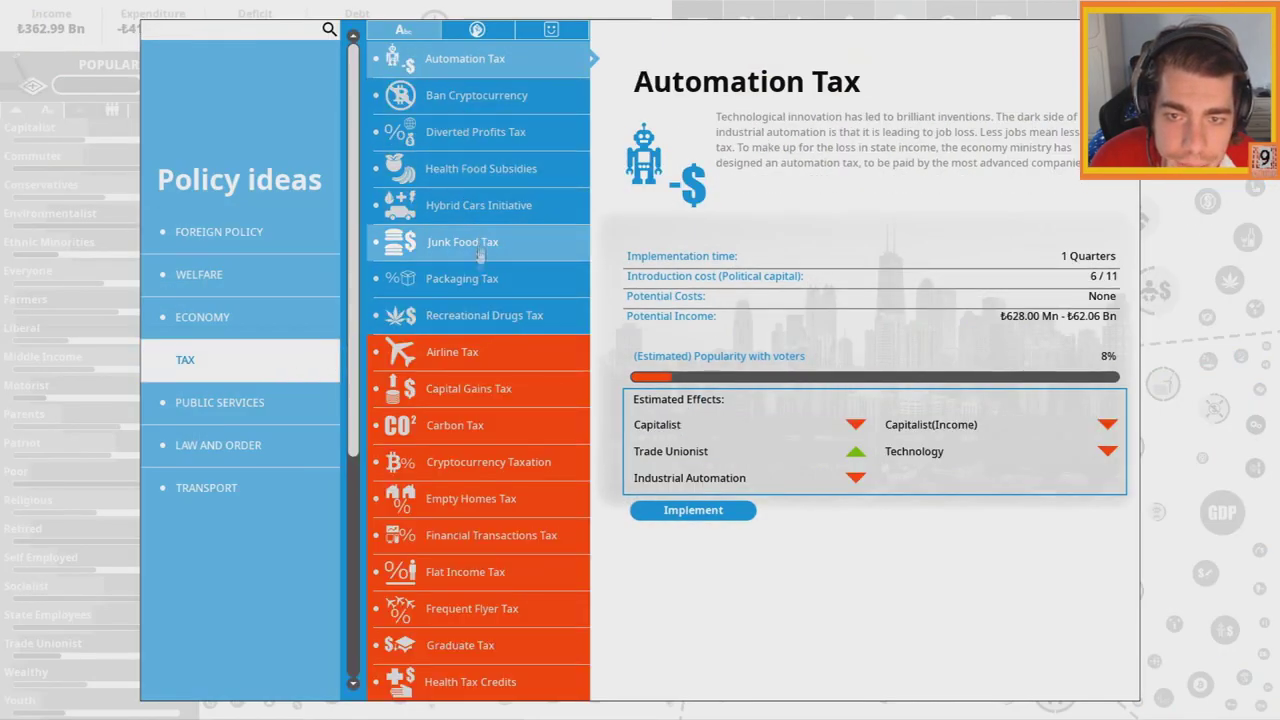
left_click(463, 242)
left_click(693, 510)
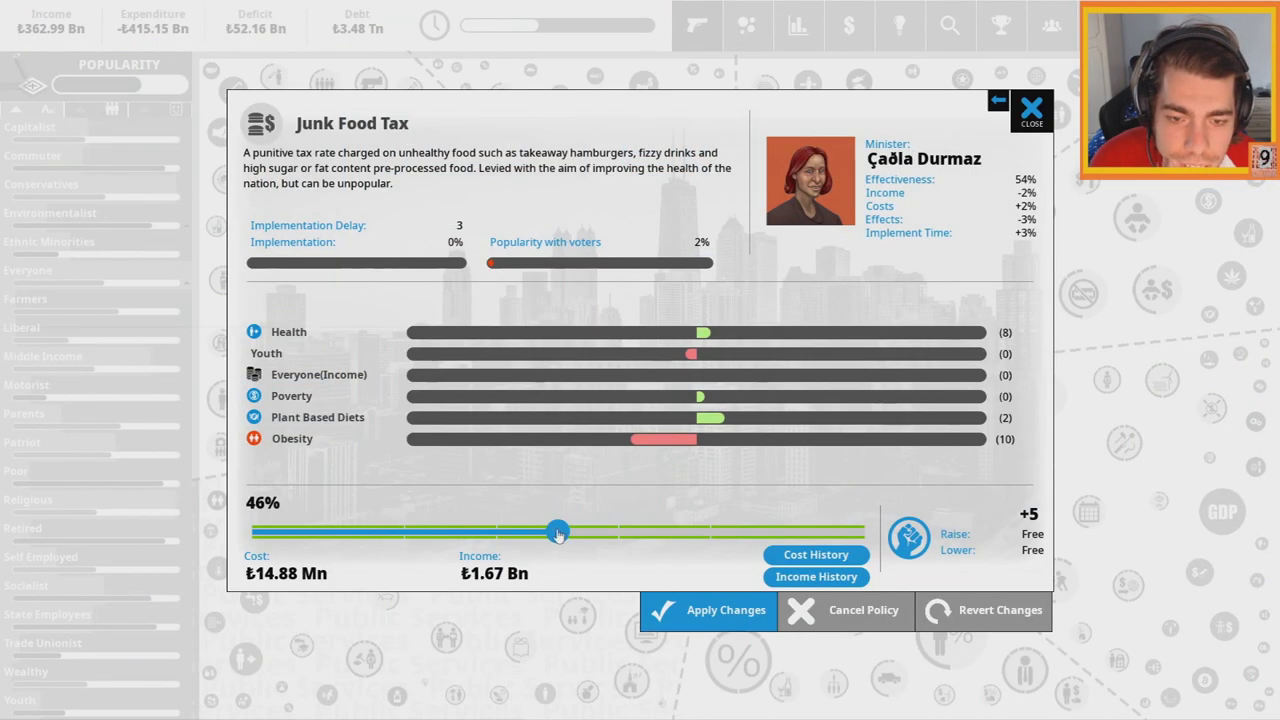
left_click_drag(558, 533, 865, 531)
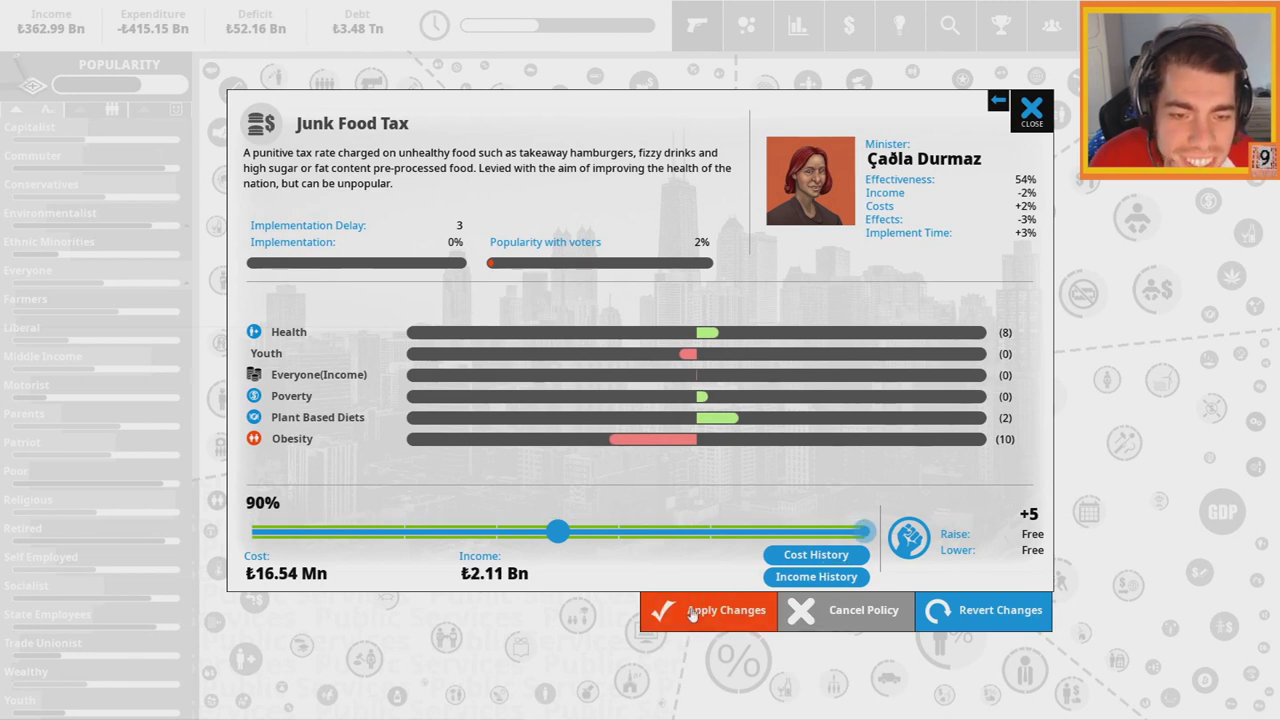
mouse_move(575, 533)
left_mouse_down()
mouse_move(465, 531)
mouse_move(865, 531)
left_mouse_up()
left_click(710, 610)
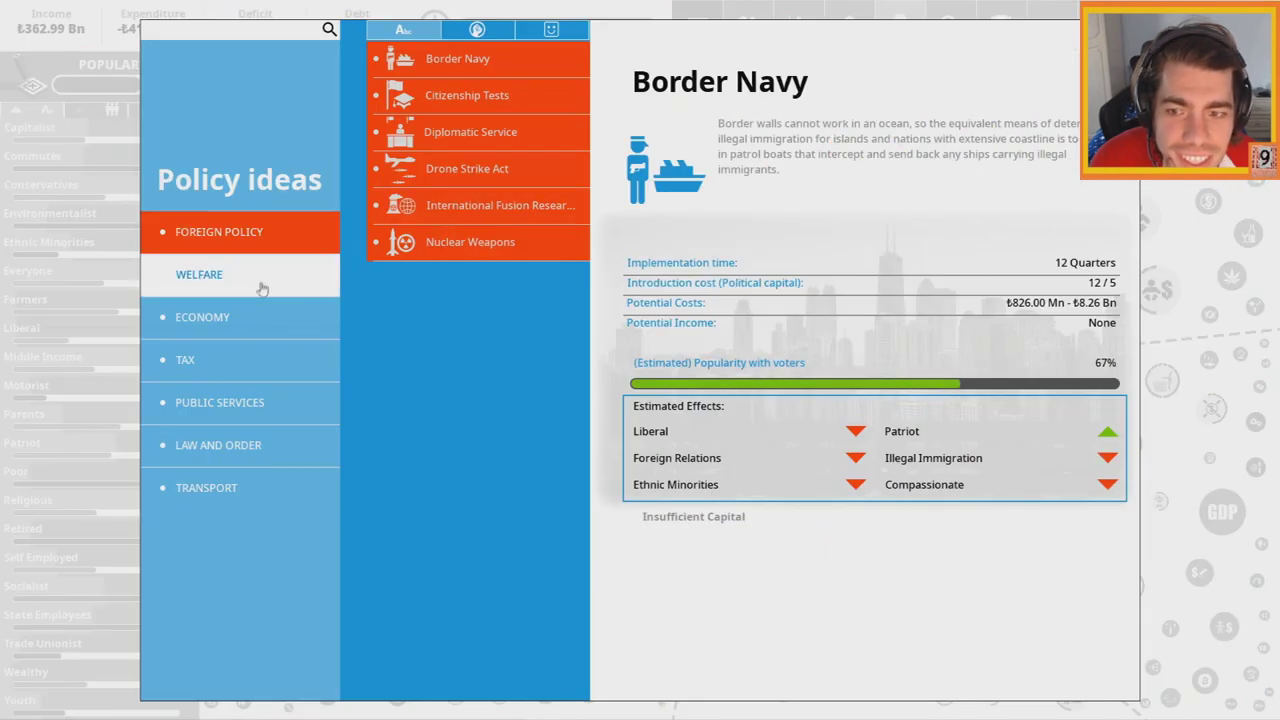
Introduce Health Food Subsidies at maximum
left_click(247, 365)
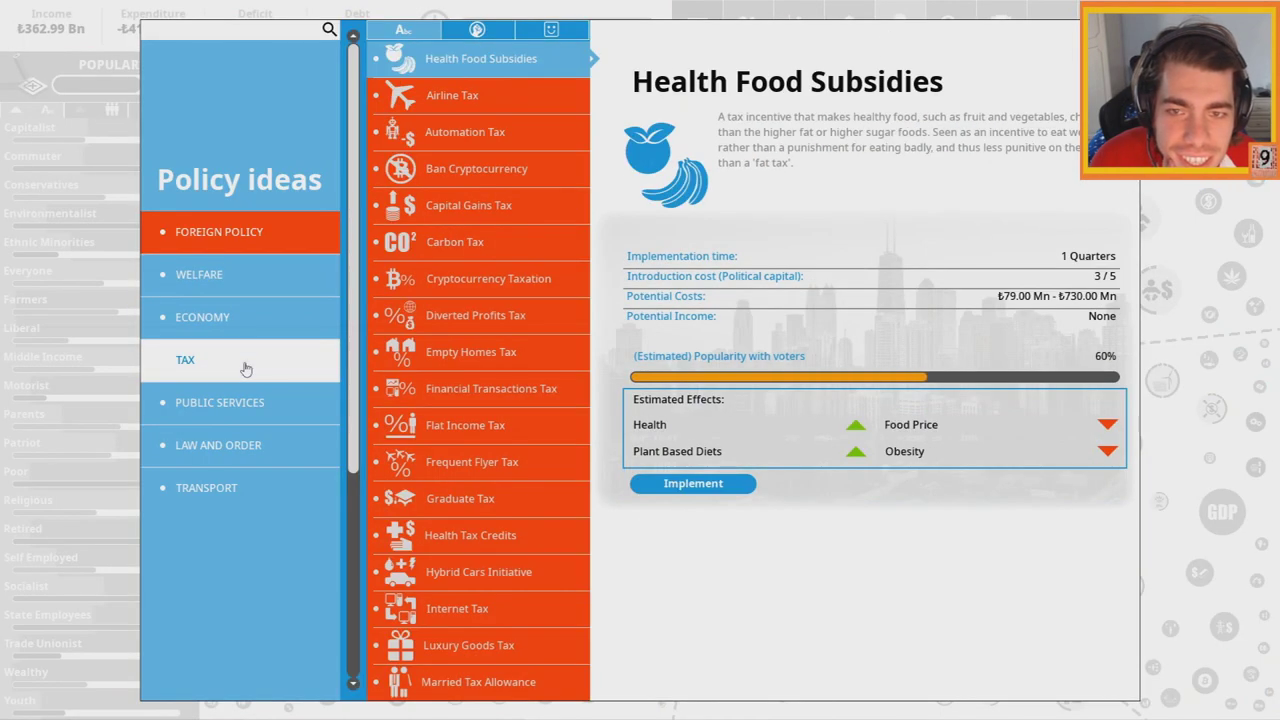
left_click(693, 483)
left_click_drag(558, 531, 865, 531)
left_click(703, 612)
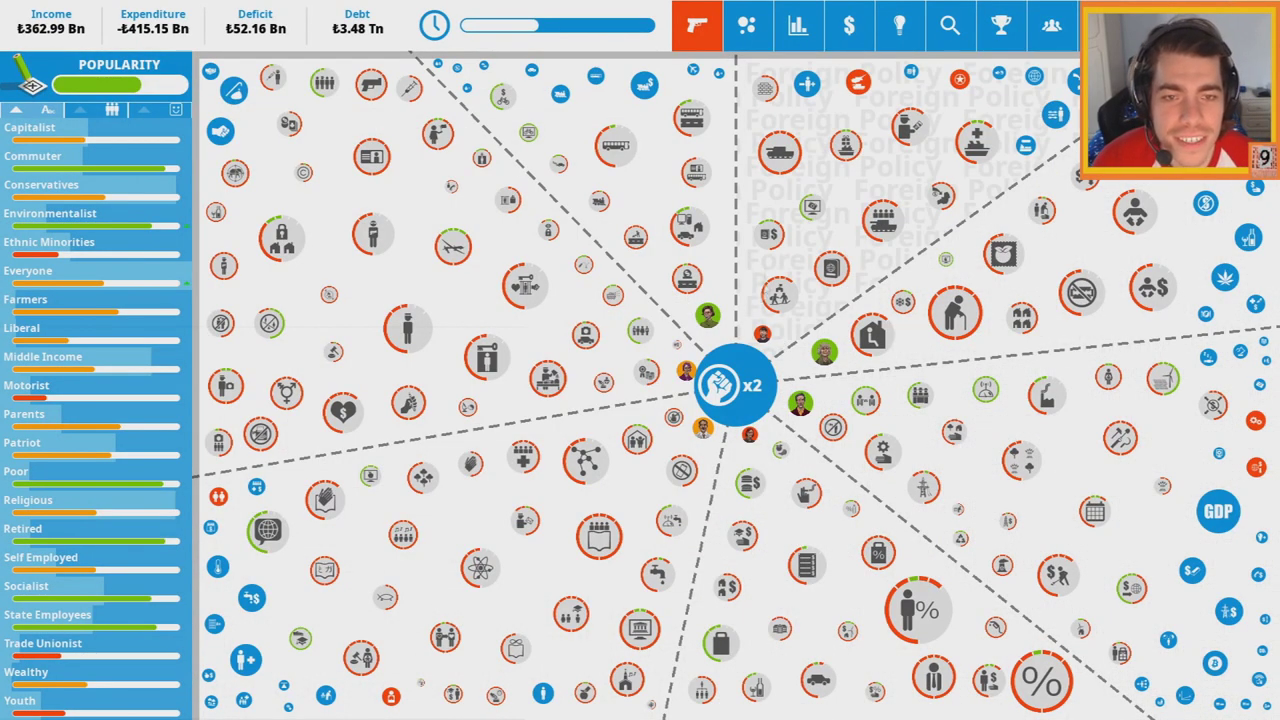
Check Citizenship For Sale and Bicycle Subsidies, max the Cycling Campaign, and end the turn
left_click(810, 210)
left_click(1032, 100)
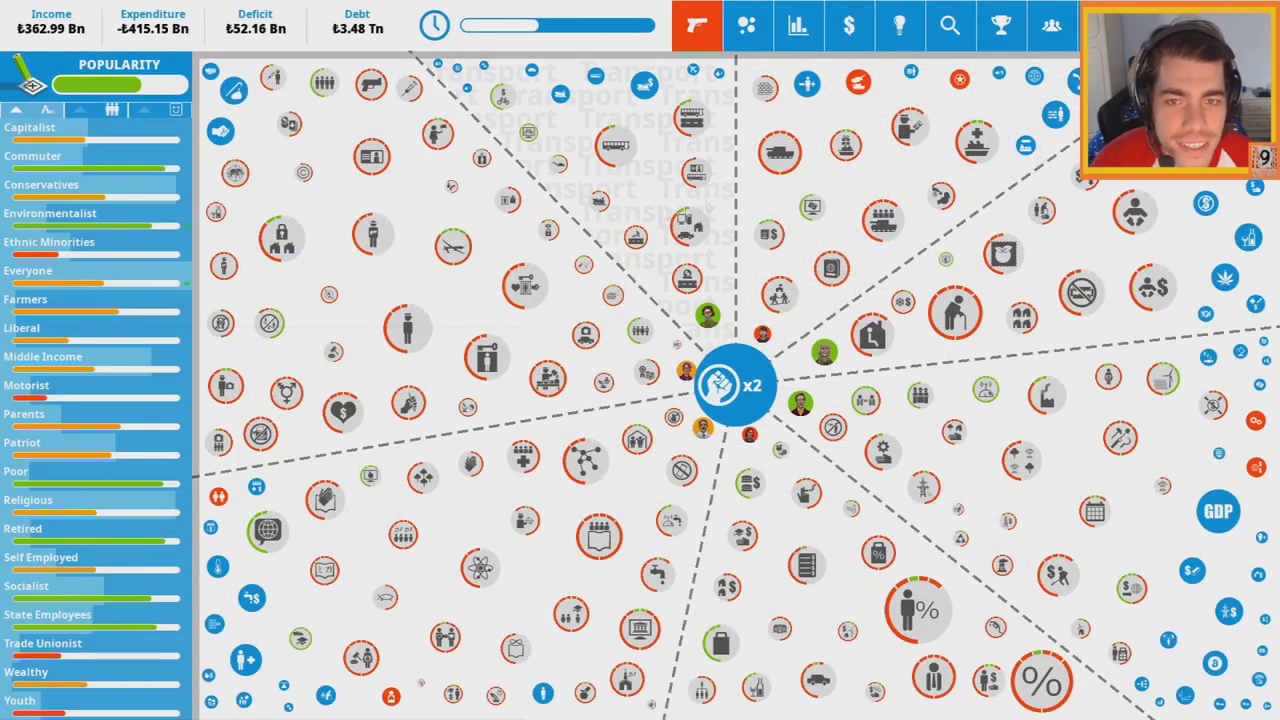
left_click(465, 218)
left_click(1032, 108)
left_click(700, 300)
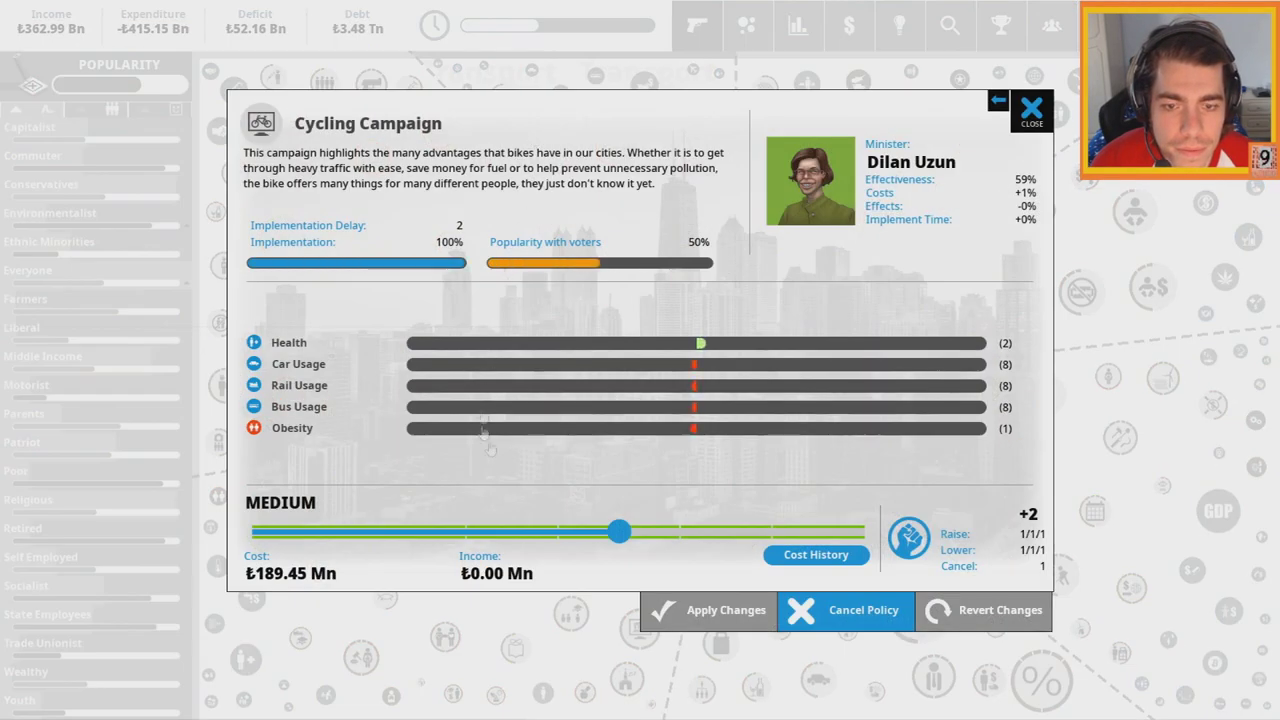
left_click_drag(618, 531, 865, 531)
left_click(708, 610)
left_click(705, 393)
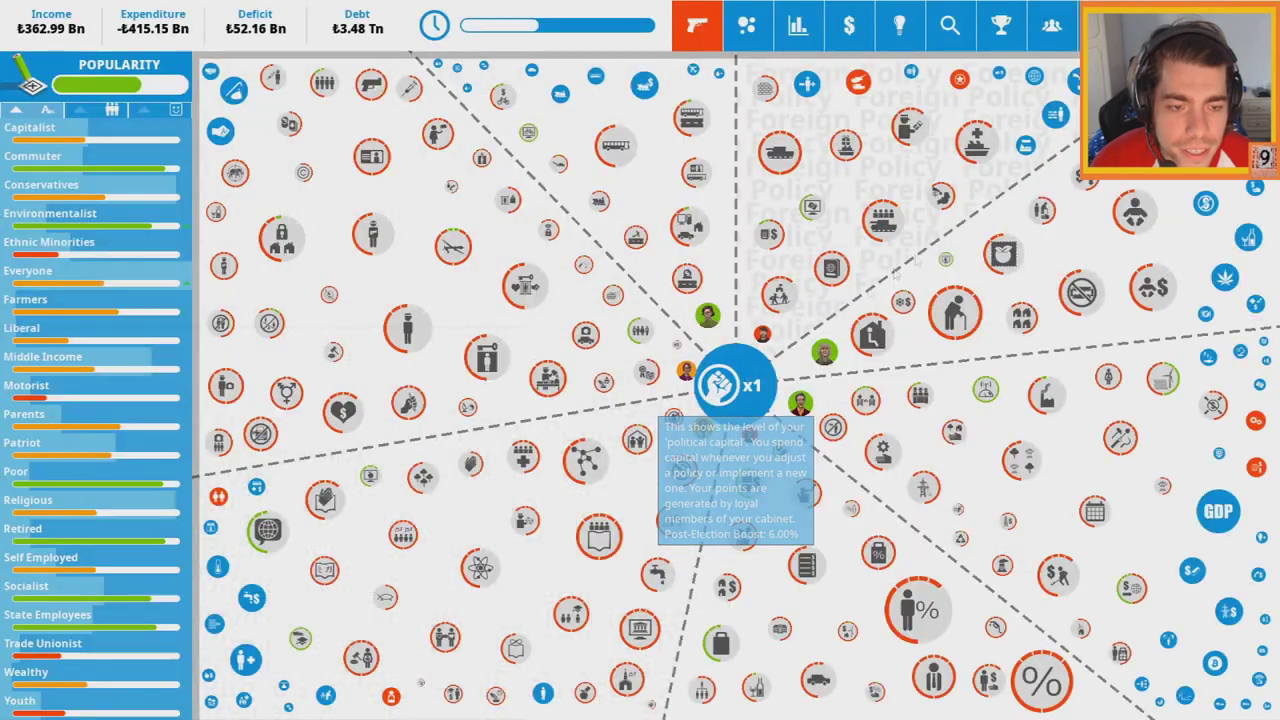
left_click(812, 210)
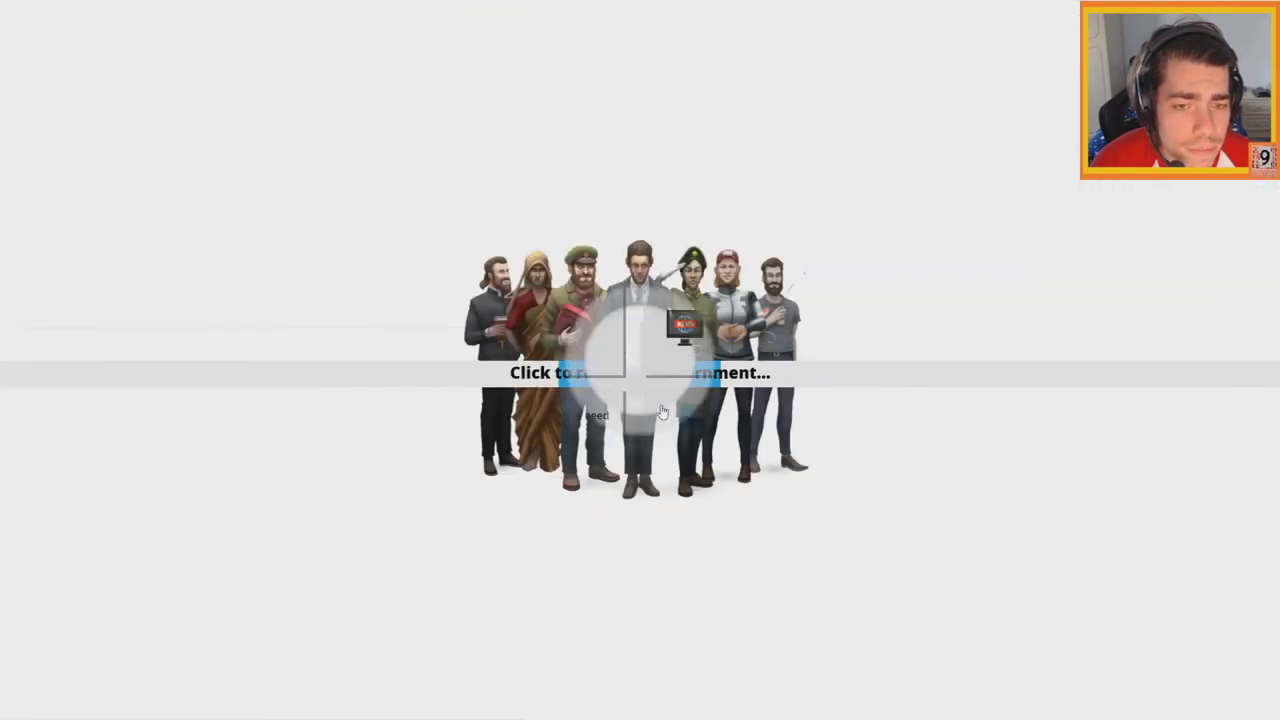
Resolve the Corporate Medical Marketing dilemma with regulations and dismiss the quarterly report
left_click(662, 410)
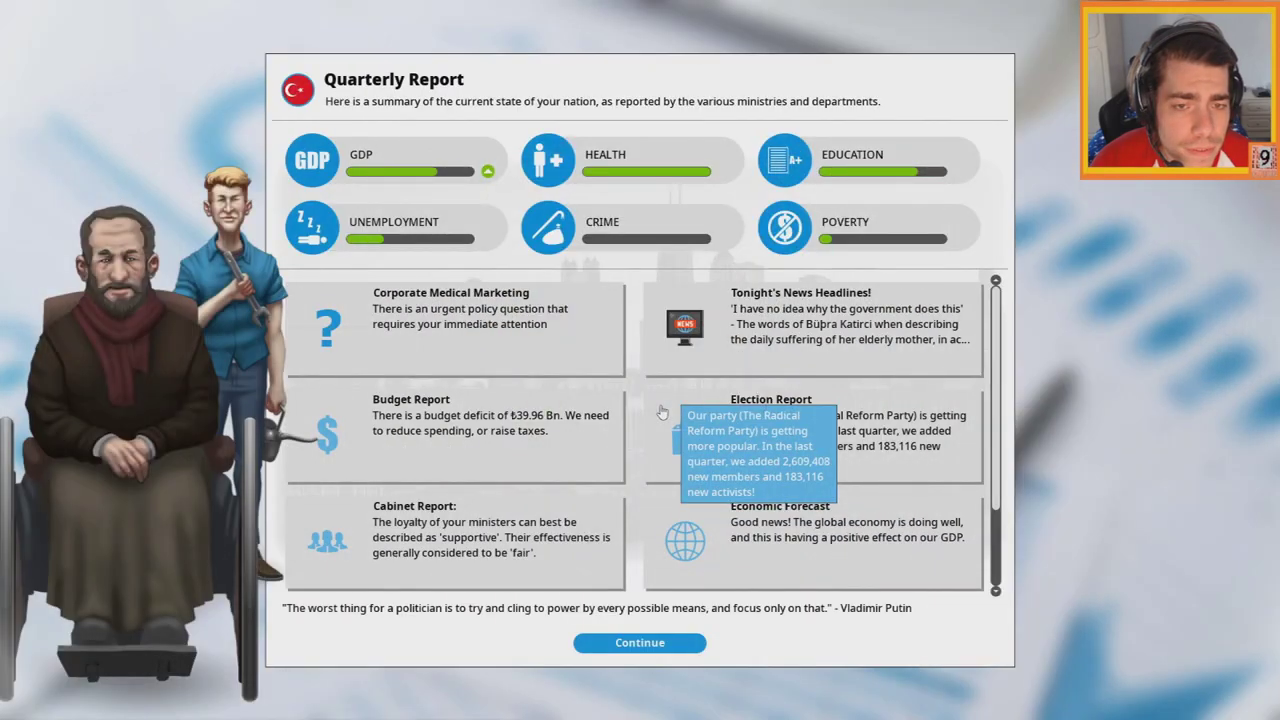
left_click(517, 322)
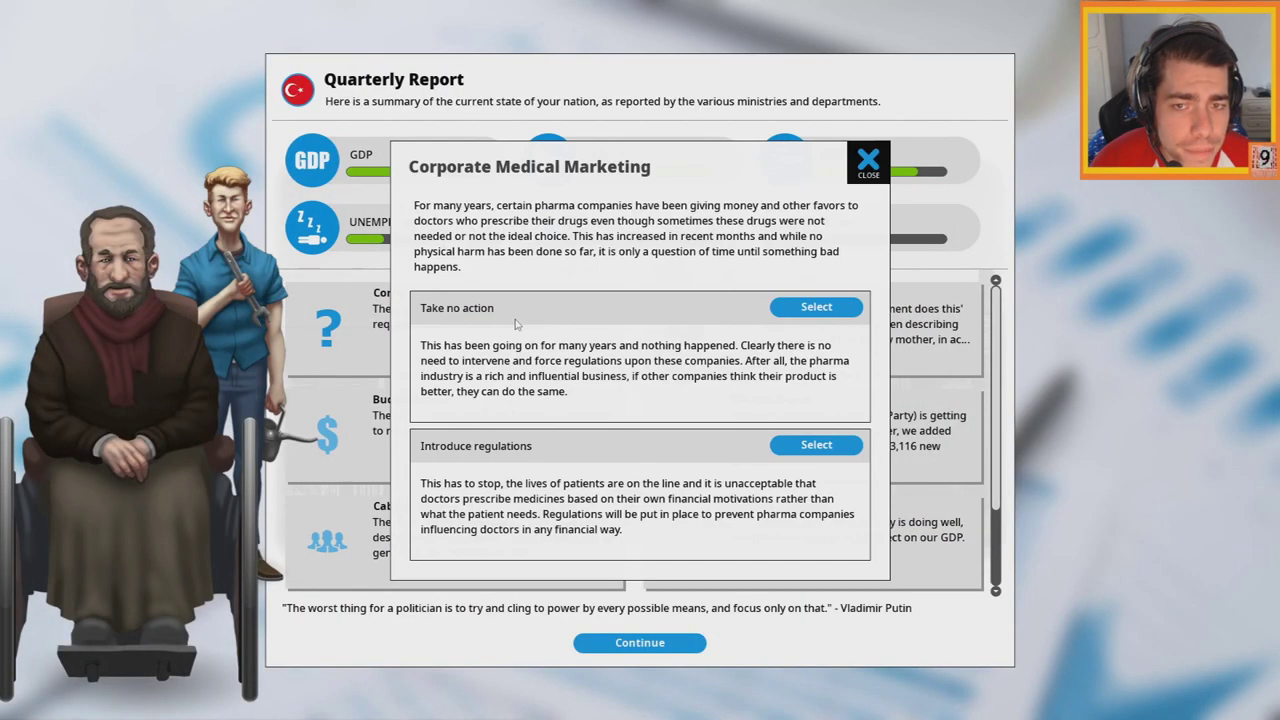
left_click(816, 445)
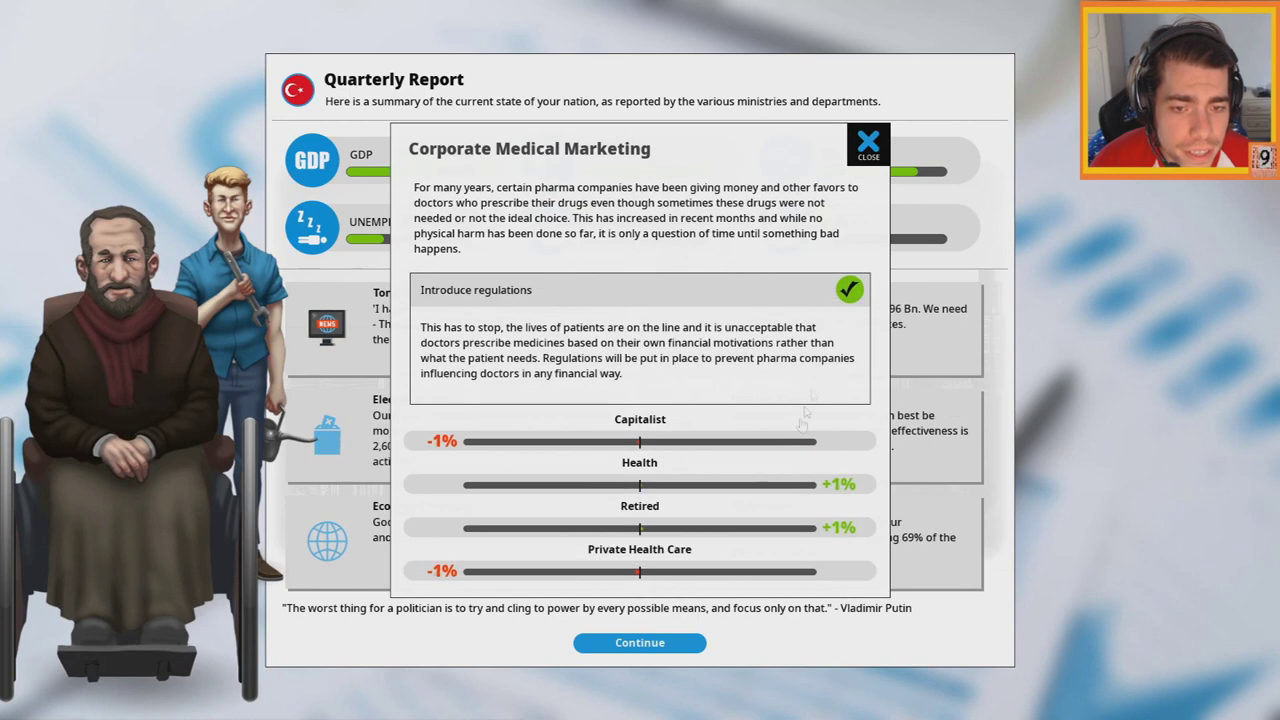
left_click(868, 144)
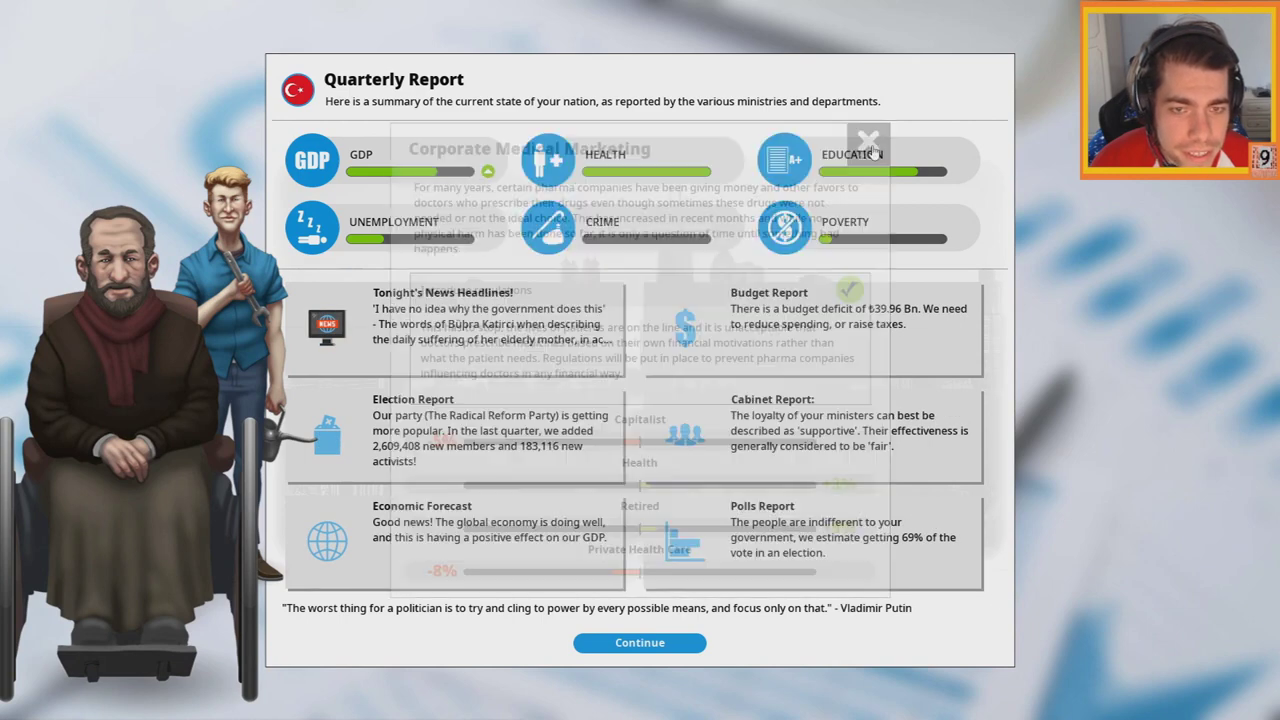
left_click(640, 642)
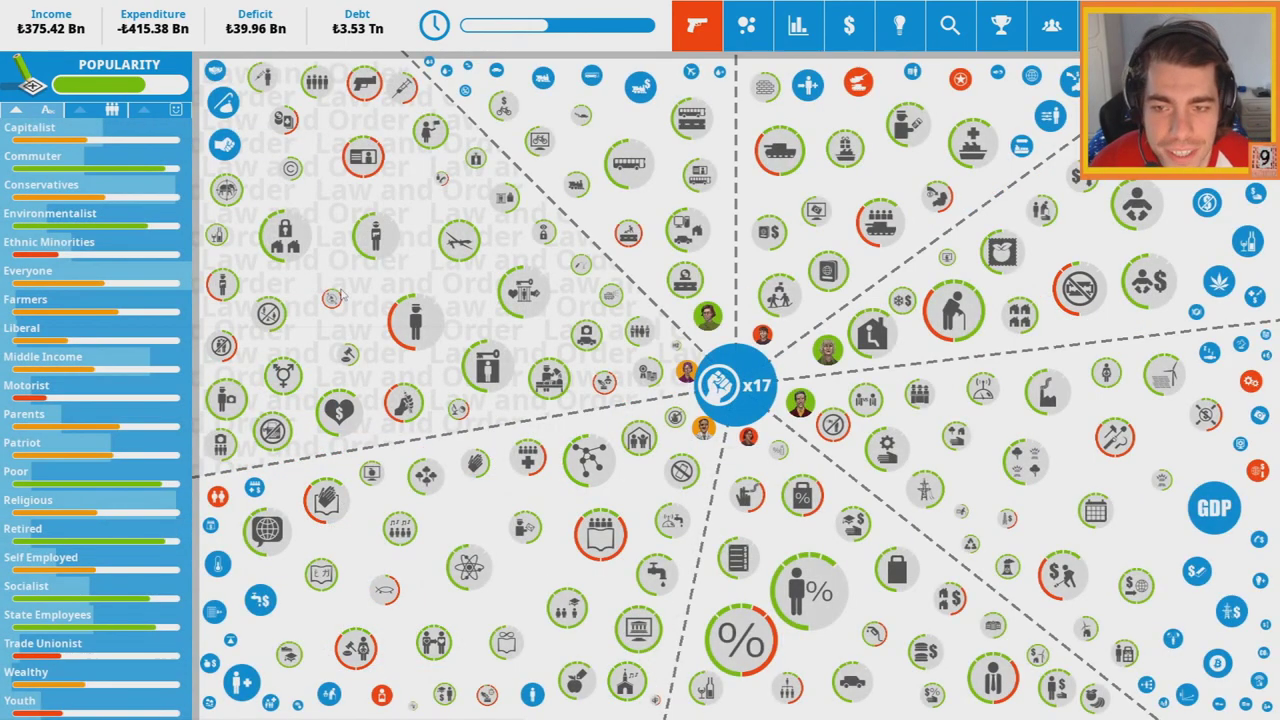
Check Gated Communities, Recycling, School Tax Credits and Inheritance Tax unchanged, then open Income Tax at 36%
left_click(334, 297)
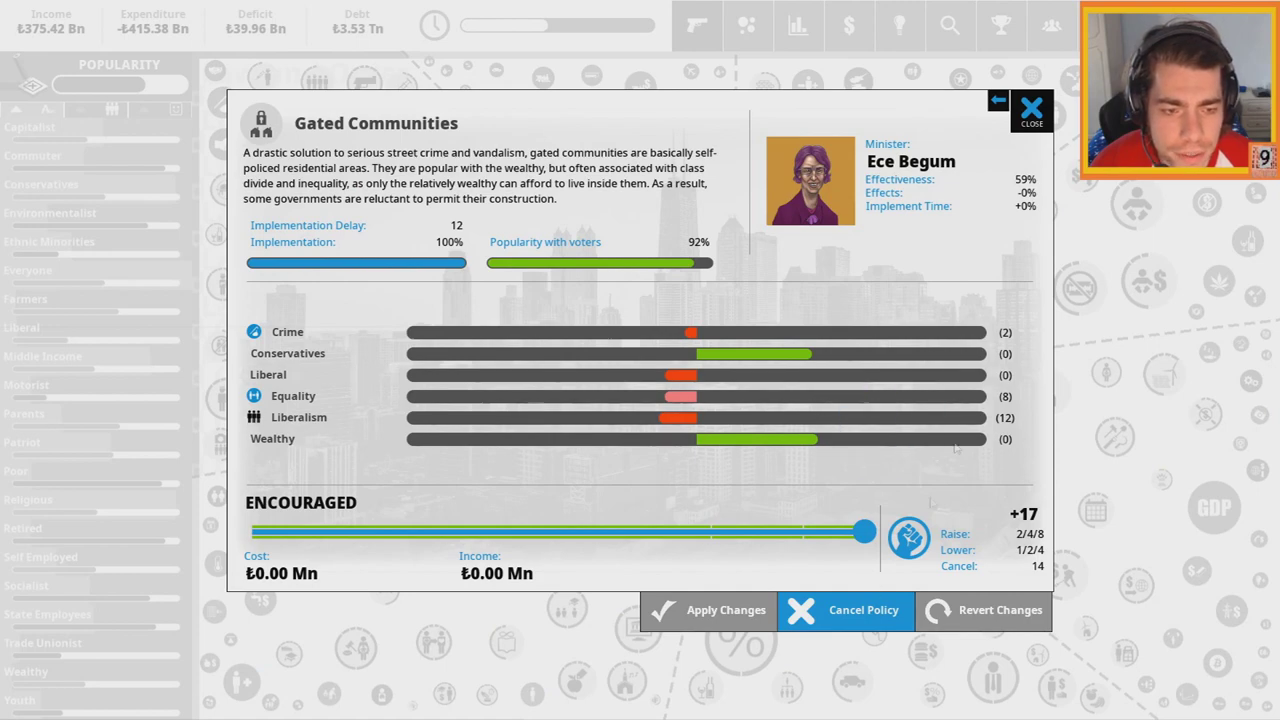
left_click(1030, 108)
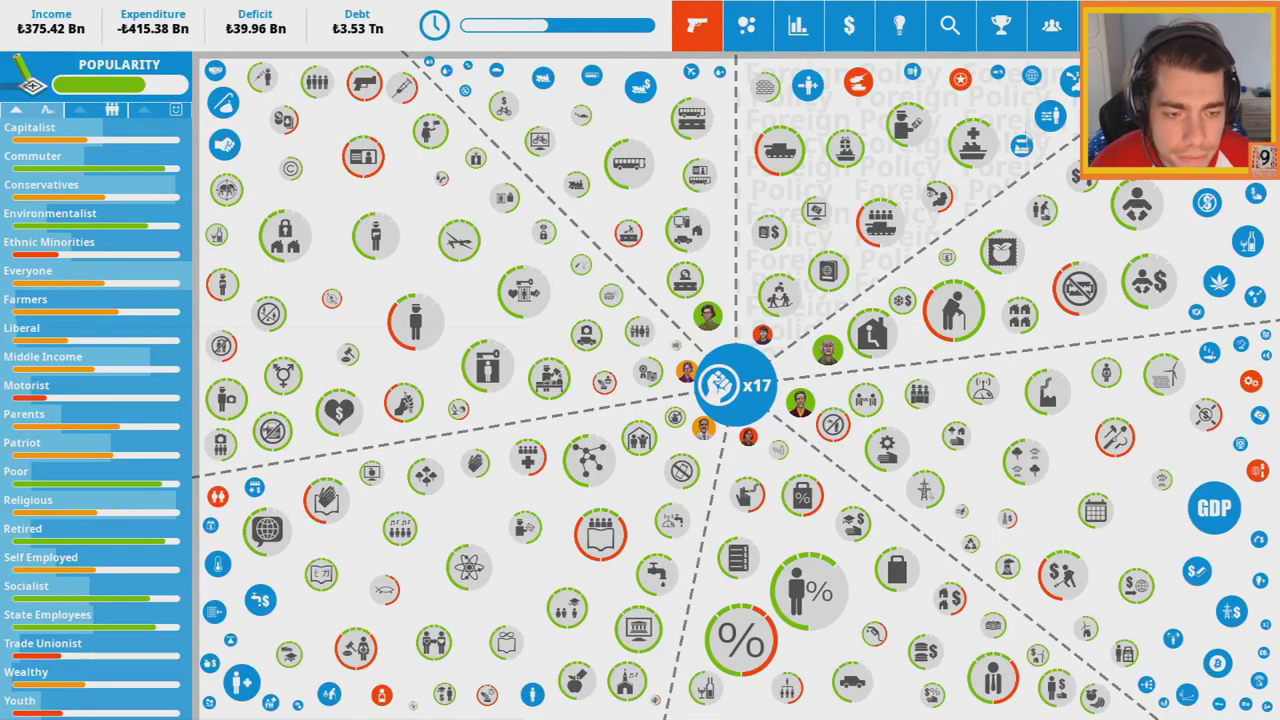
left_click(1008, 288)
left_click(1030, 108)
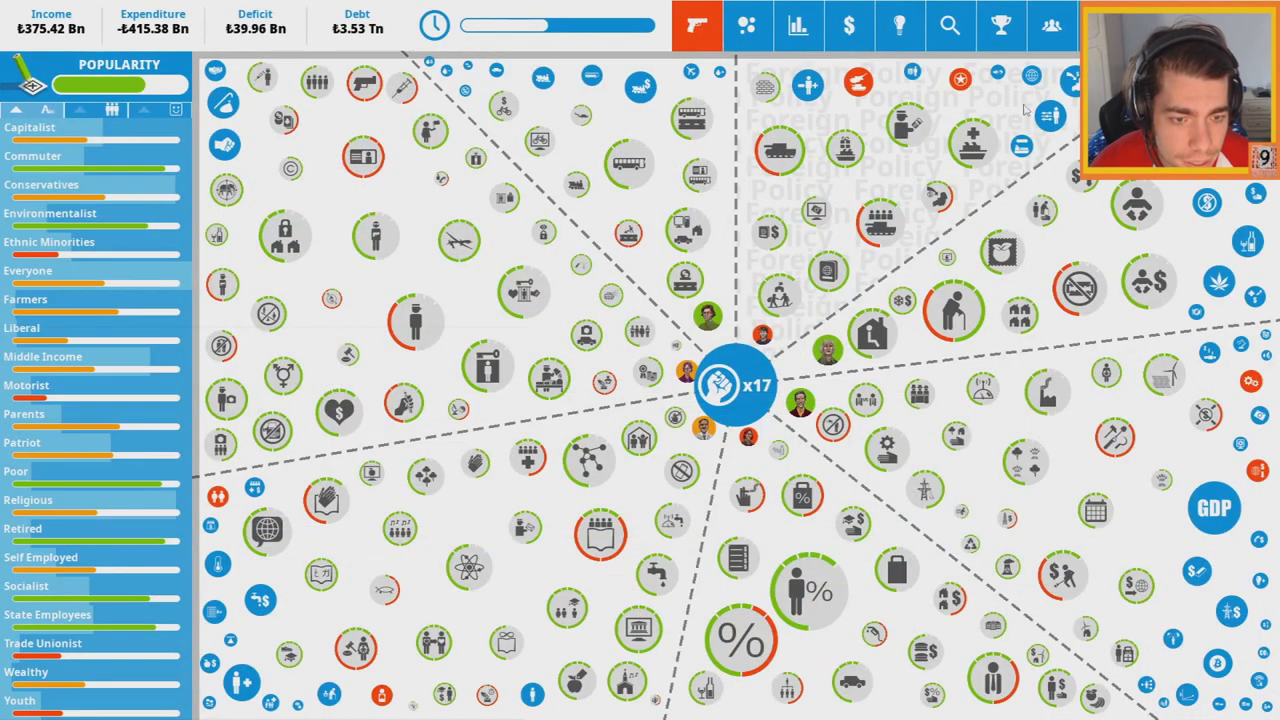
left_click(853, 540)
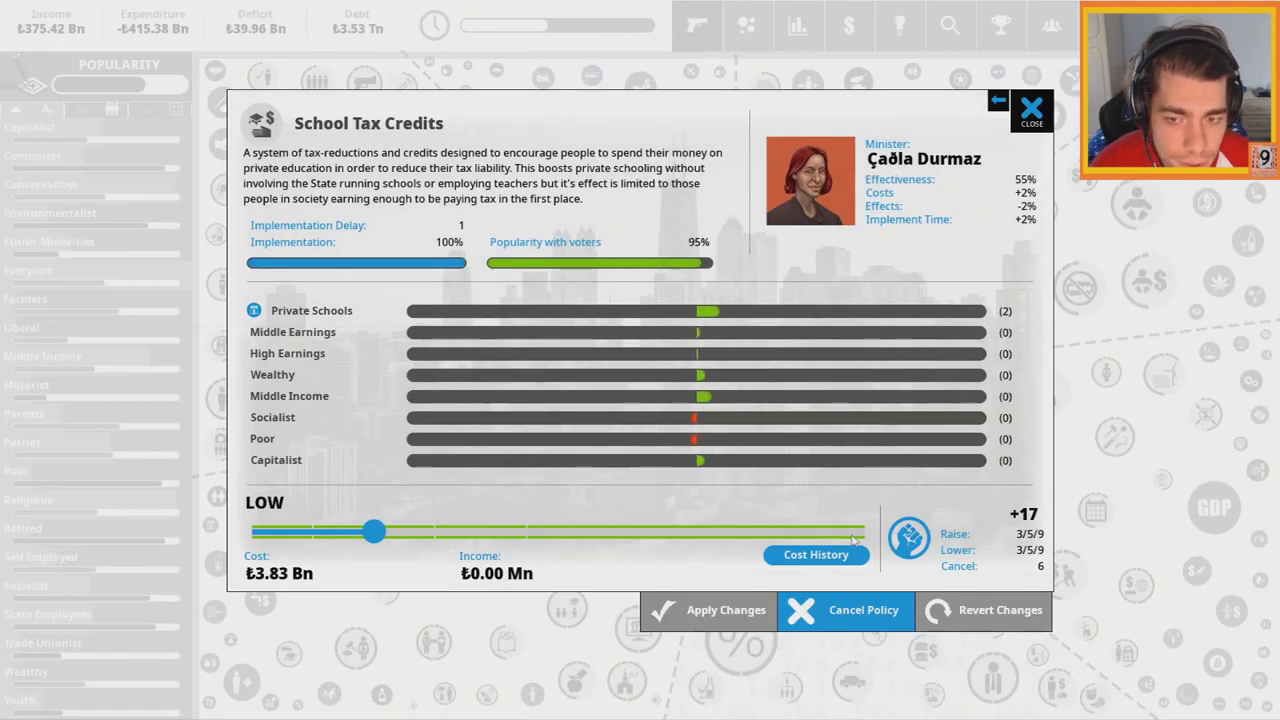
left_click(1032, 108)
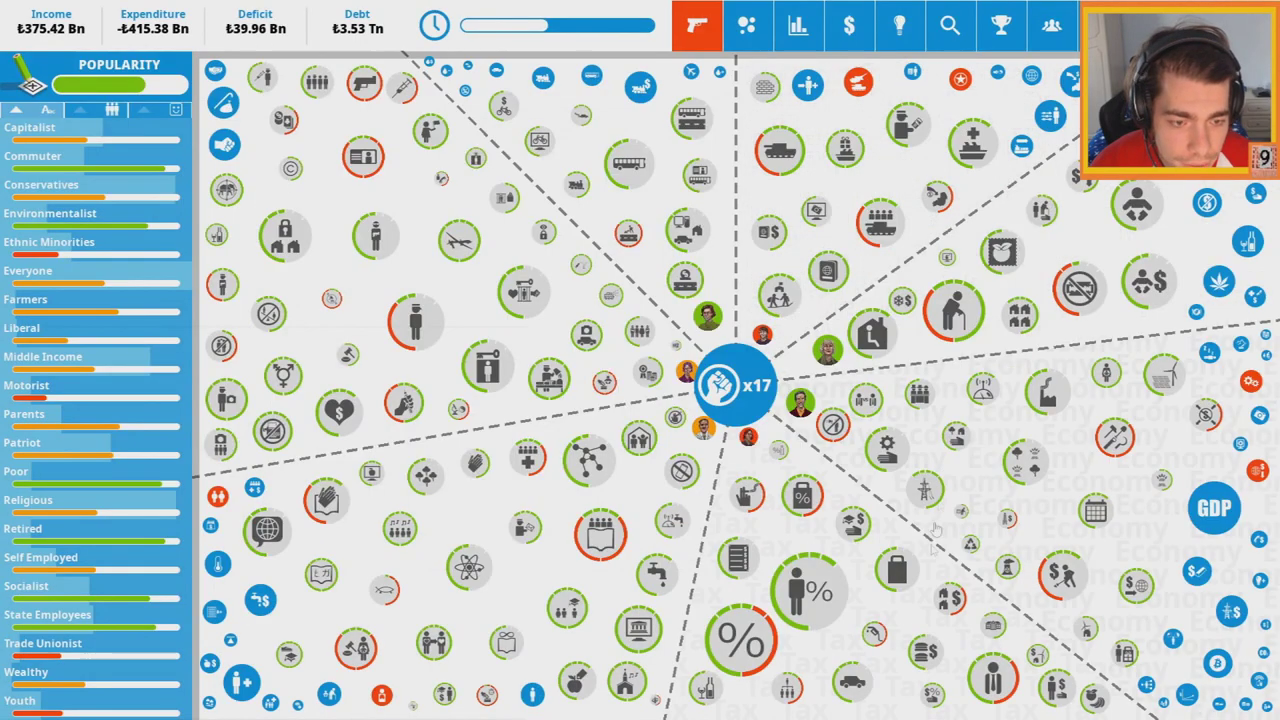
left_click(786, 692)
left_click(1032, 108)
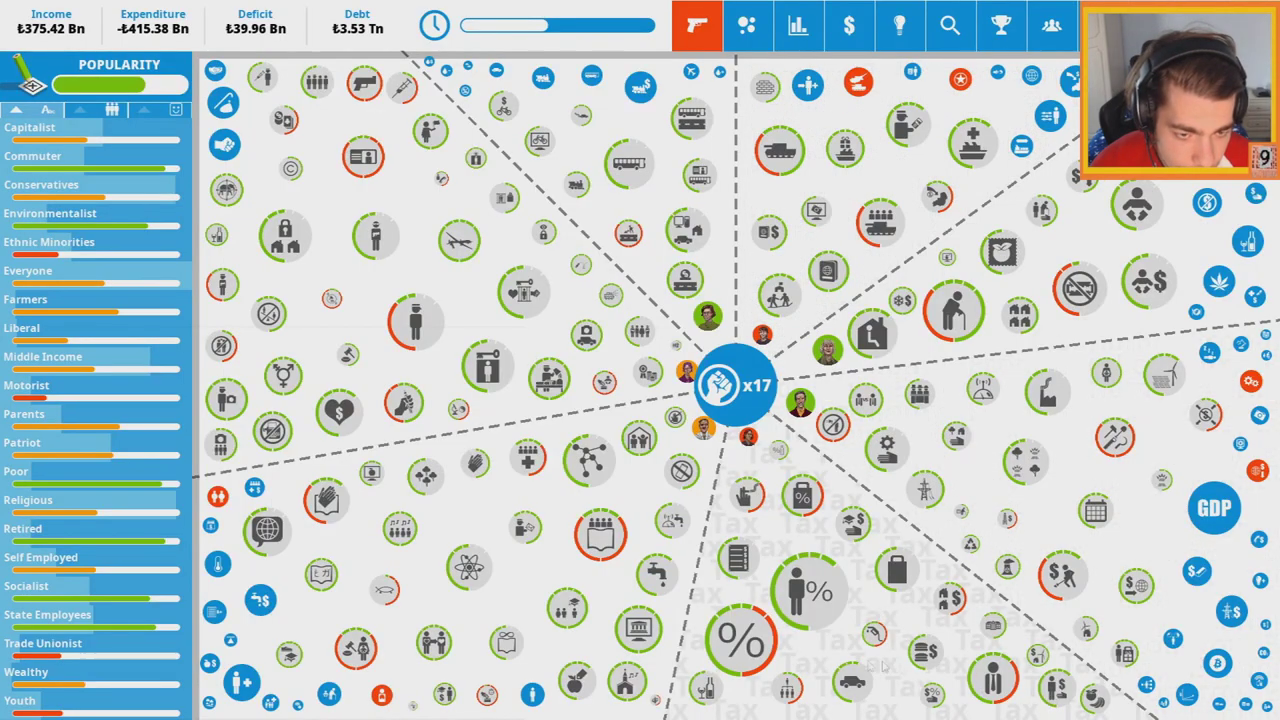
left_click(745, 640)
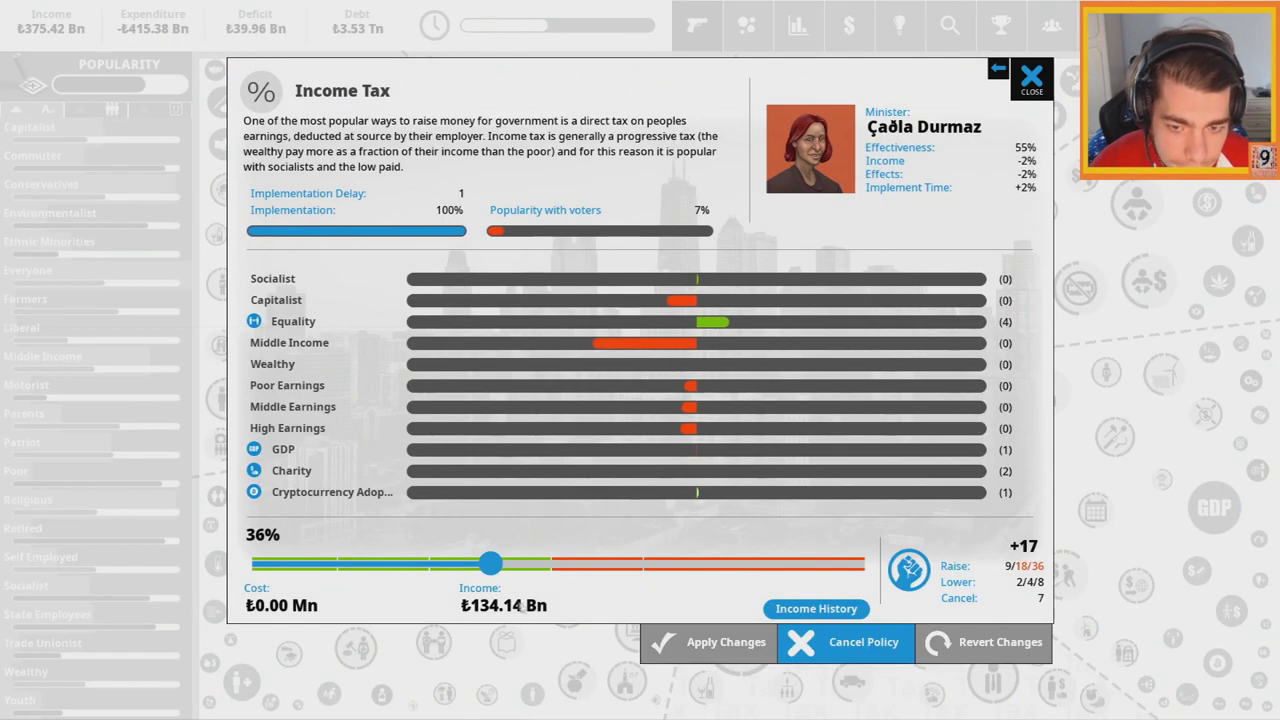
Raise income tax from 36% to about 44% and confirm the change
left_click_drag(492, 566, 543, 568)
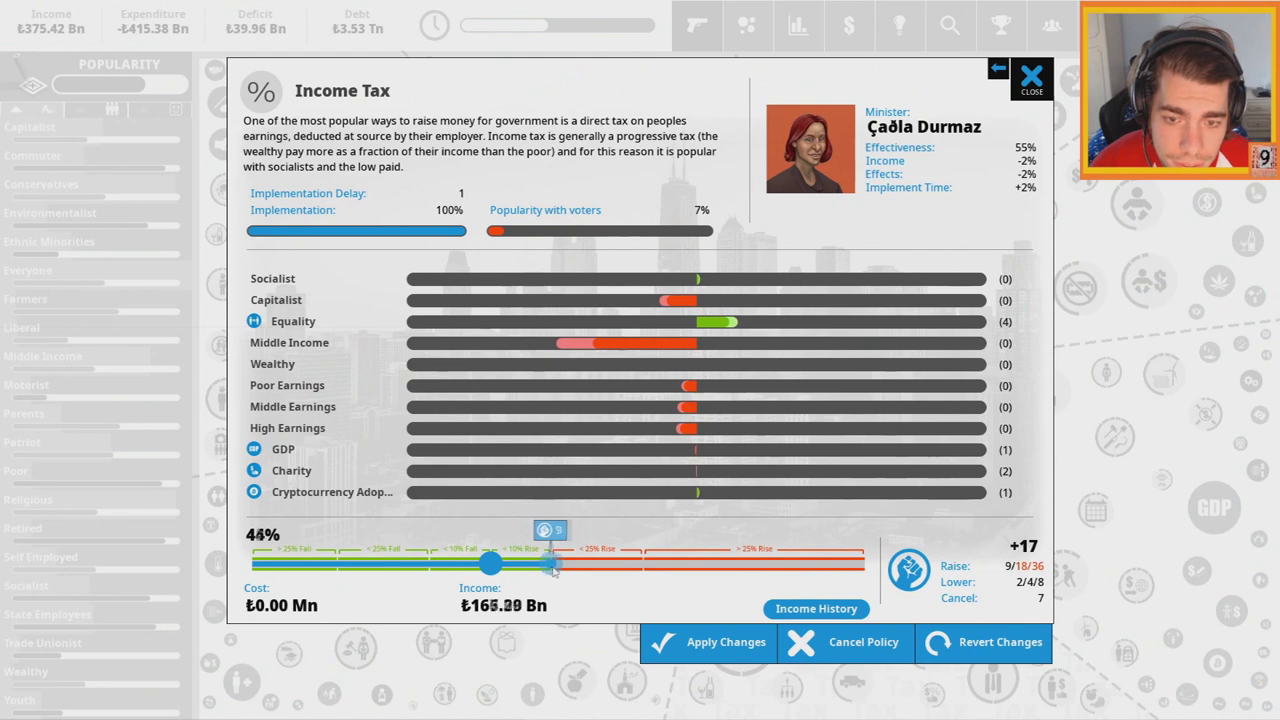
mouse_move(543, 568)
left_mouse_down()
mouse_move(498, 573)
mouse_move(548, 566)
left_mouse_up()
left_click(700, 642)
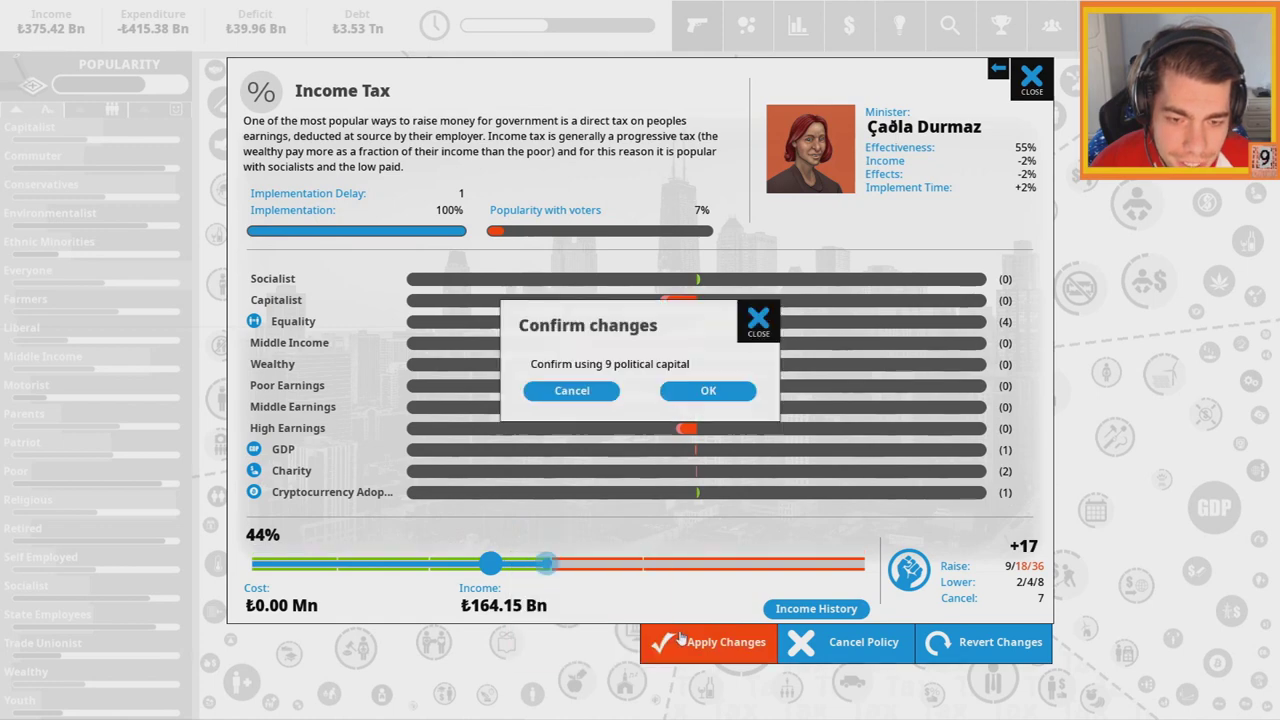
left_click(707, 391)
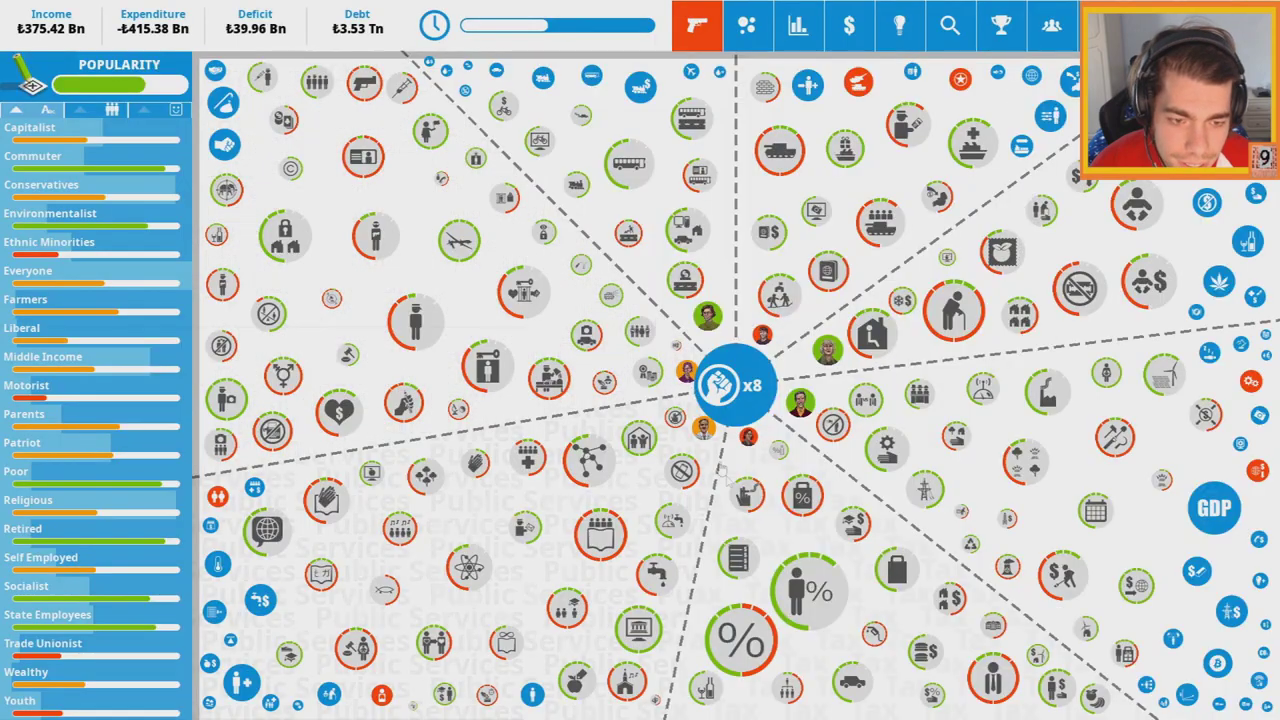
Cancel the School Tax Credits policy after confirming, then glance at Charity Tax Relief
left_click(823, 628)
left_click(843, 614)
left_click(674, 414)
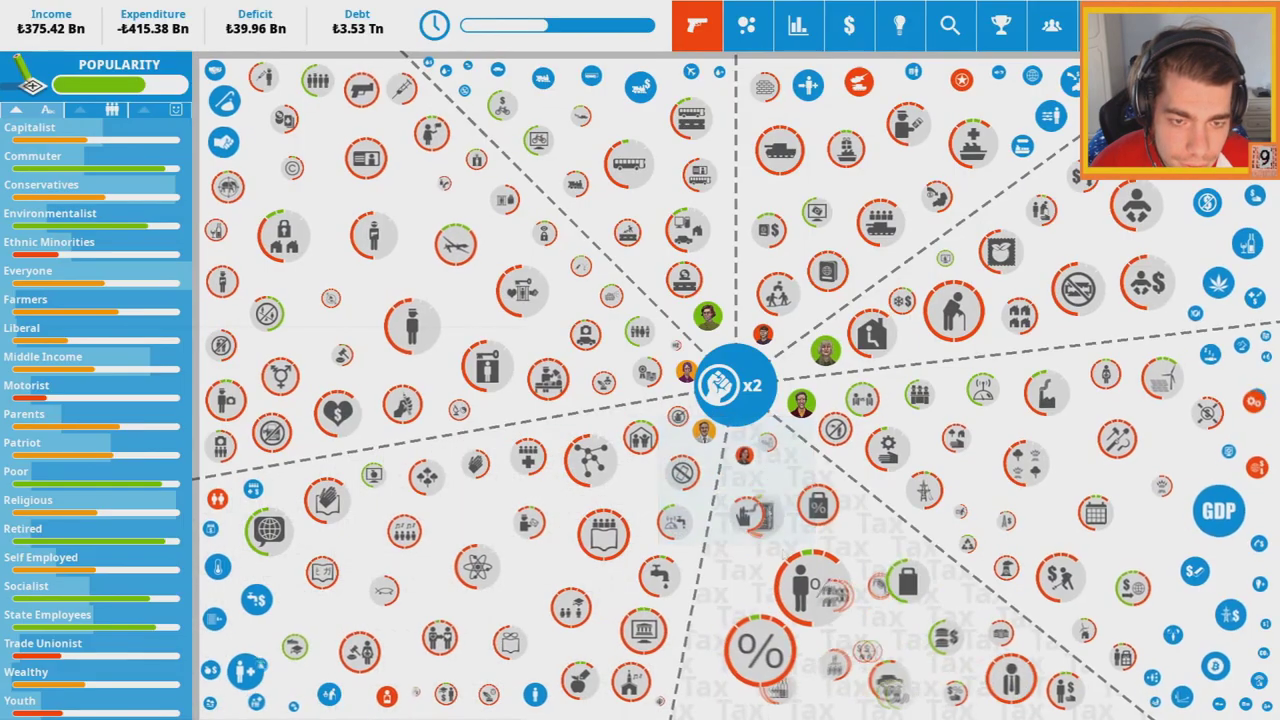
left_click(975, 690)
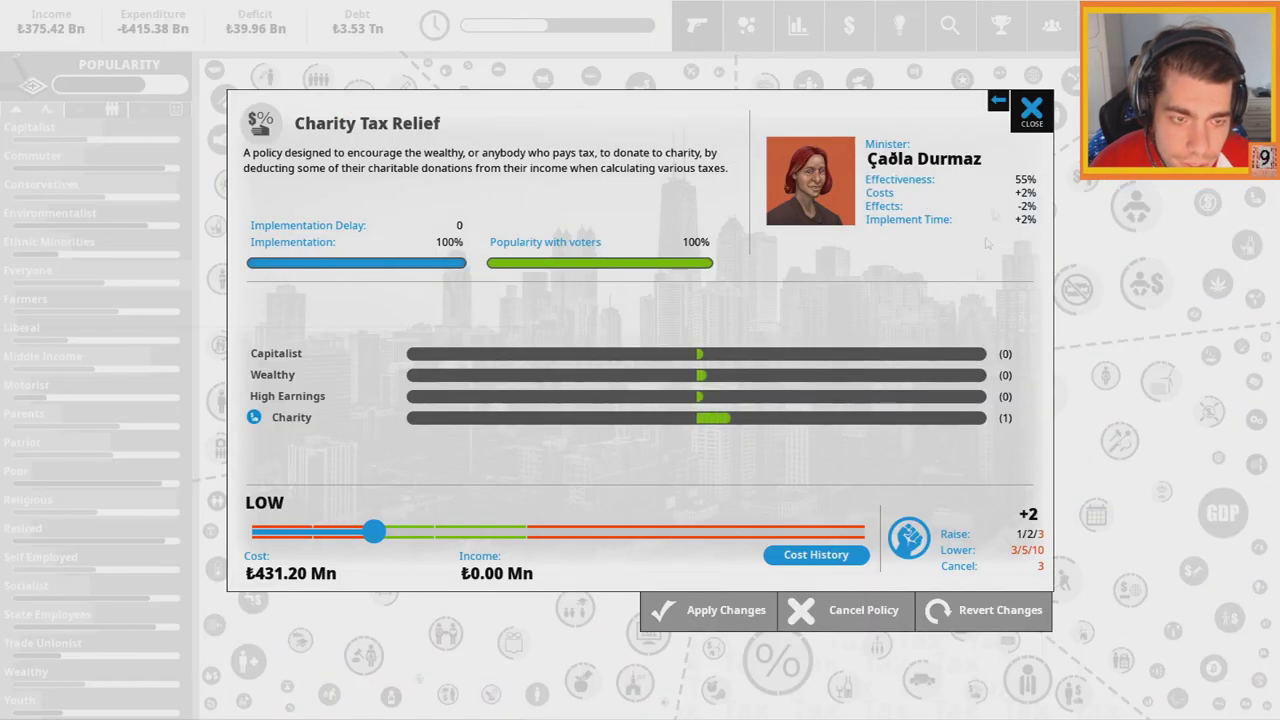
left_click(1032, 108)
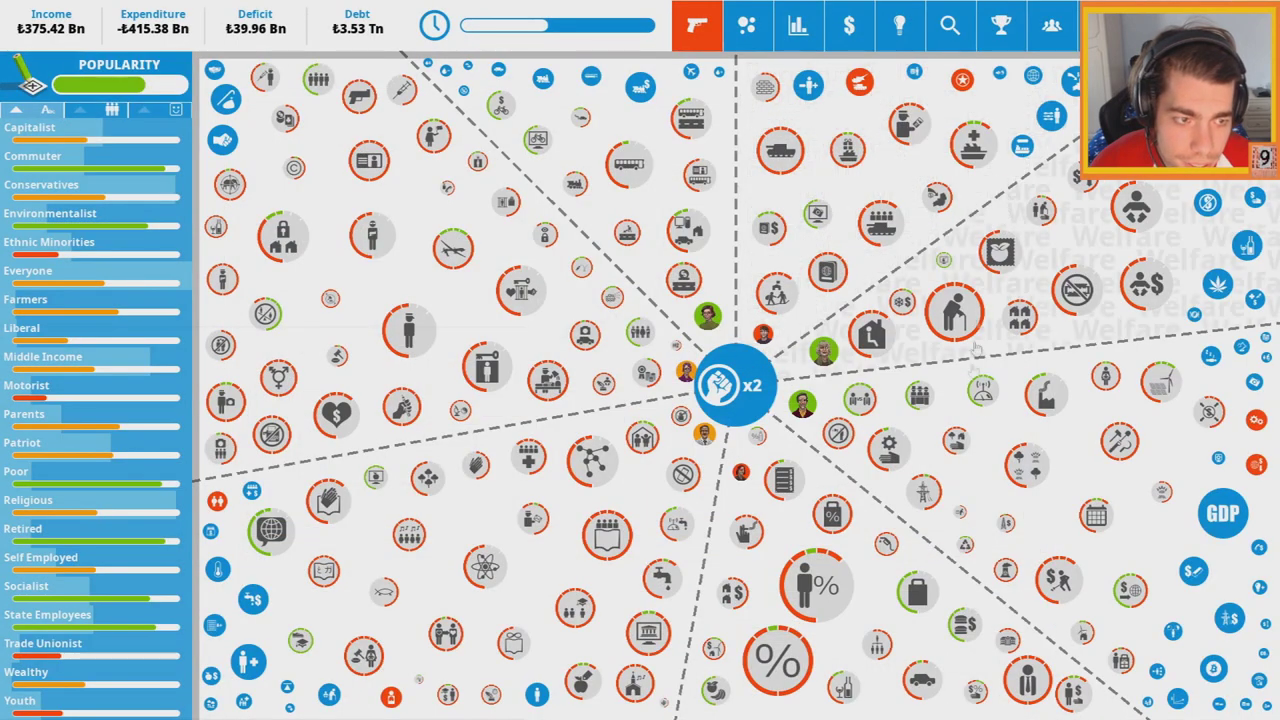
Cut Foreign Investor Tax Breaks to its minimum level, spending political capital
left_click(988, 490)
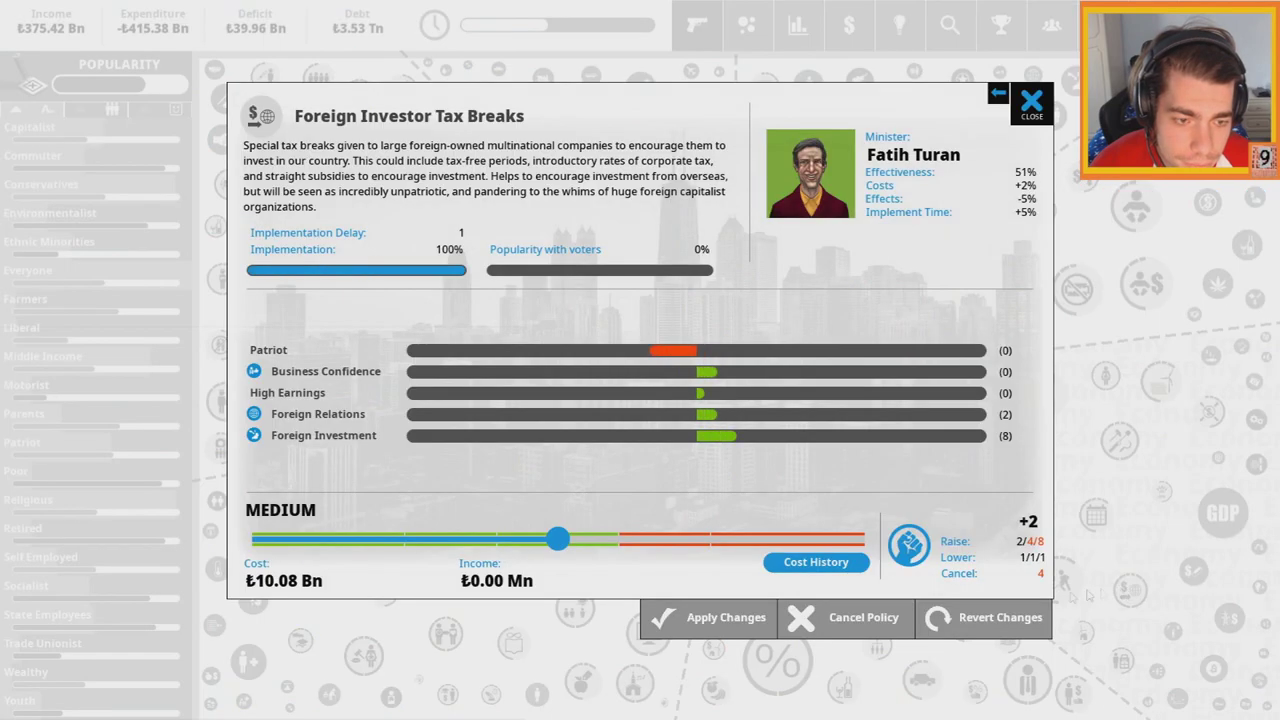
left_click_drag(560, 540, 250, 540)
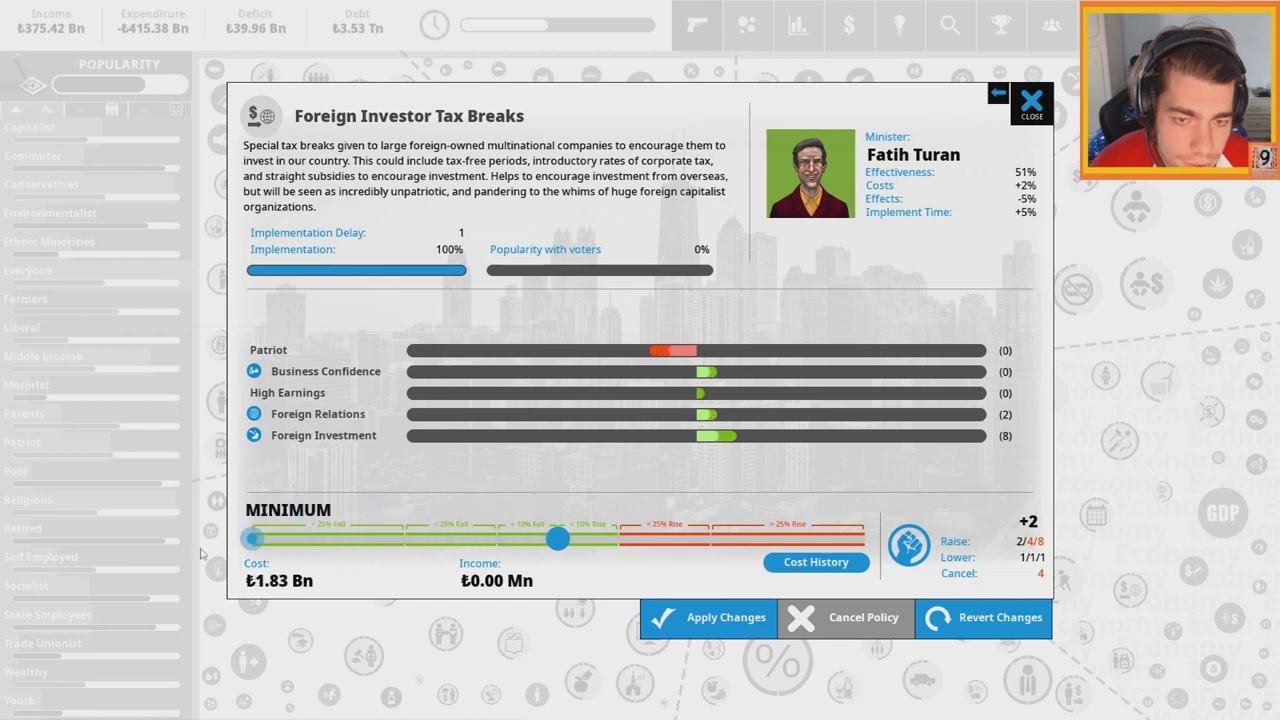
left_click(697, 625)
left_click(697, 412)
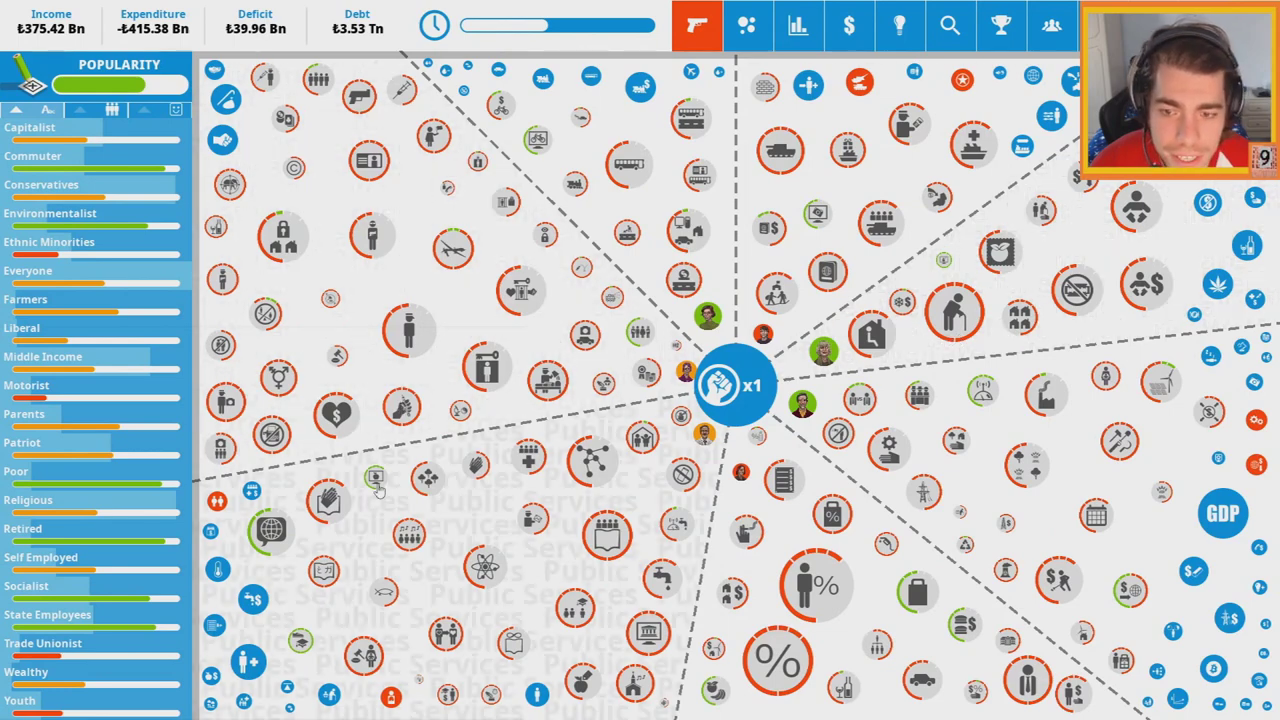
Raise Compulsory School Sports to maximum and end the turn
left_click(742, 540)
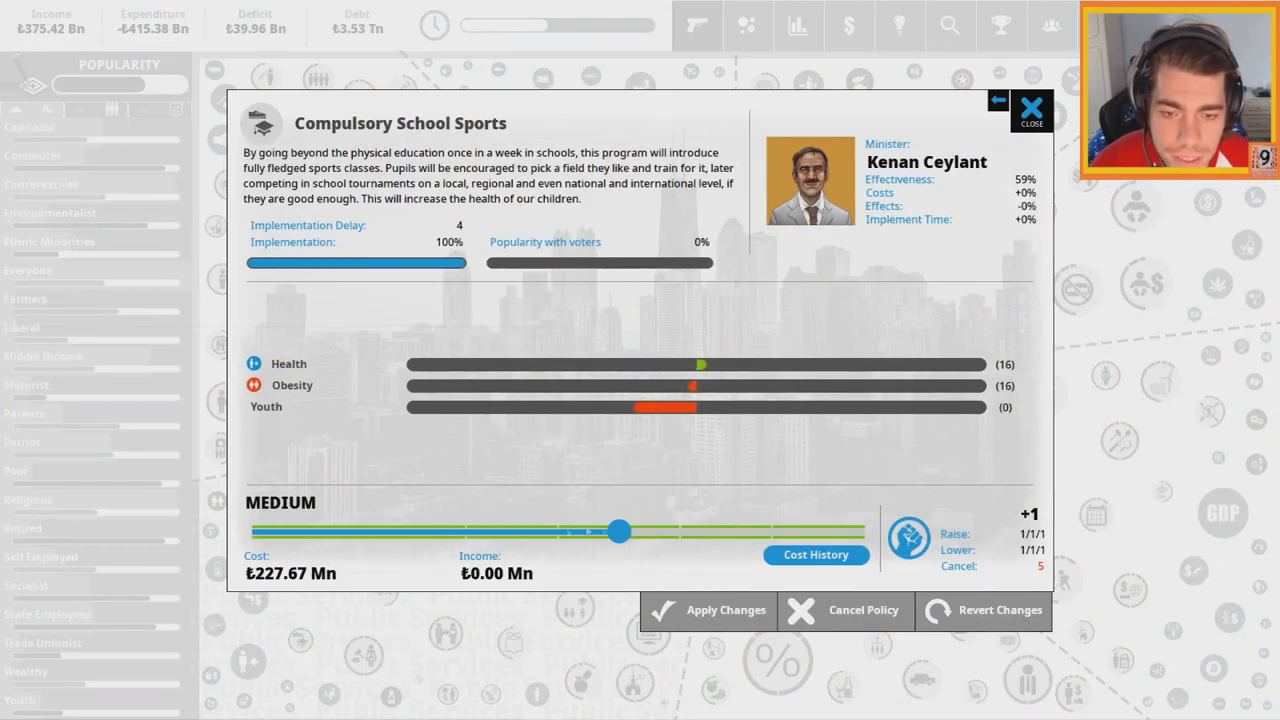
left_click(862, 530)
left_click(705, 610)
left_click(718, 393)
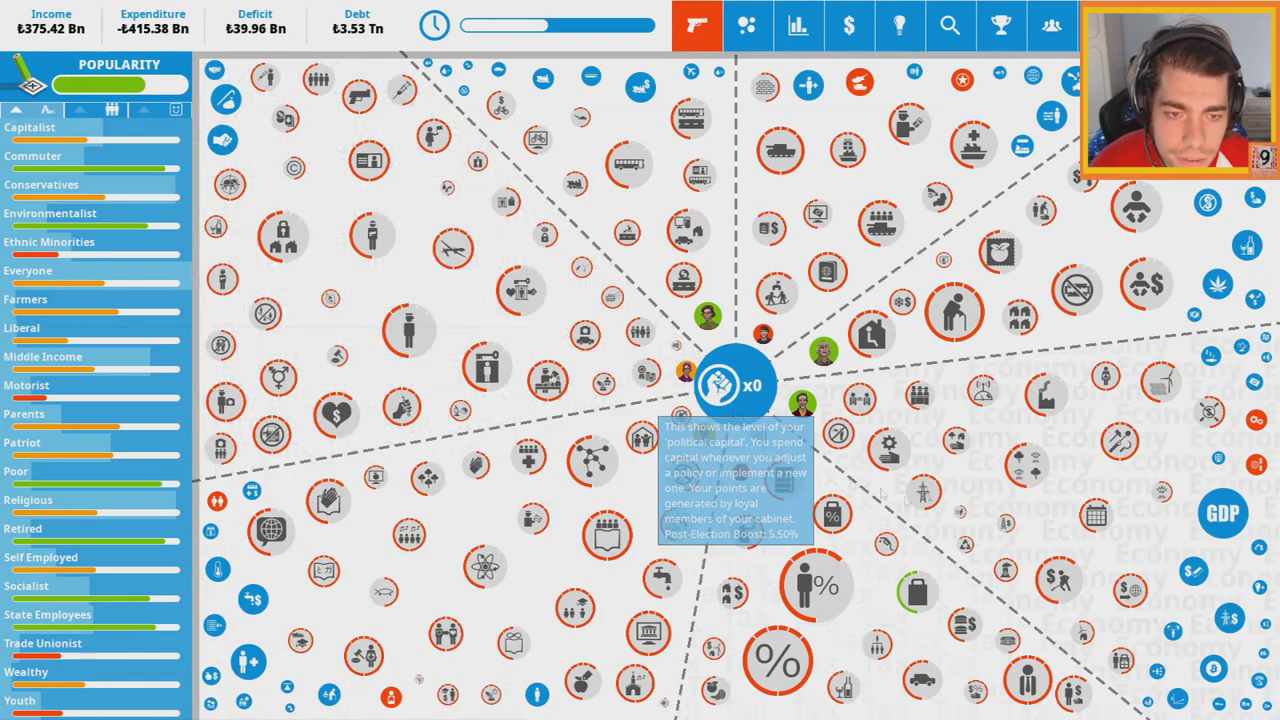
left_click(740, 375)
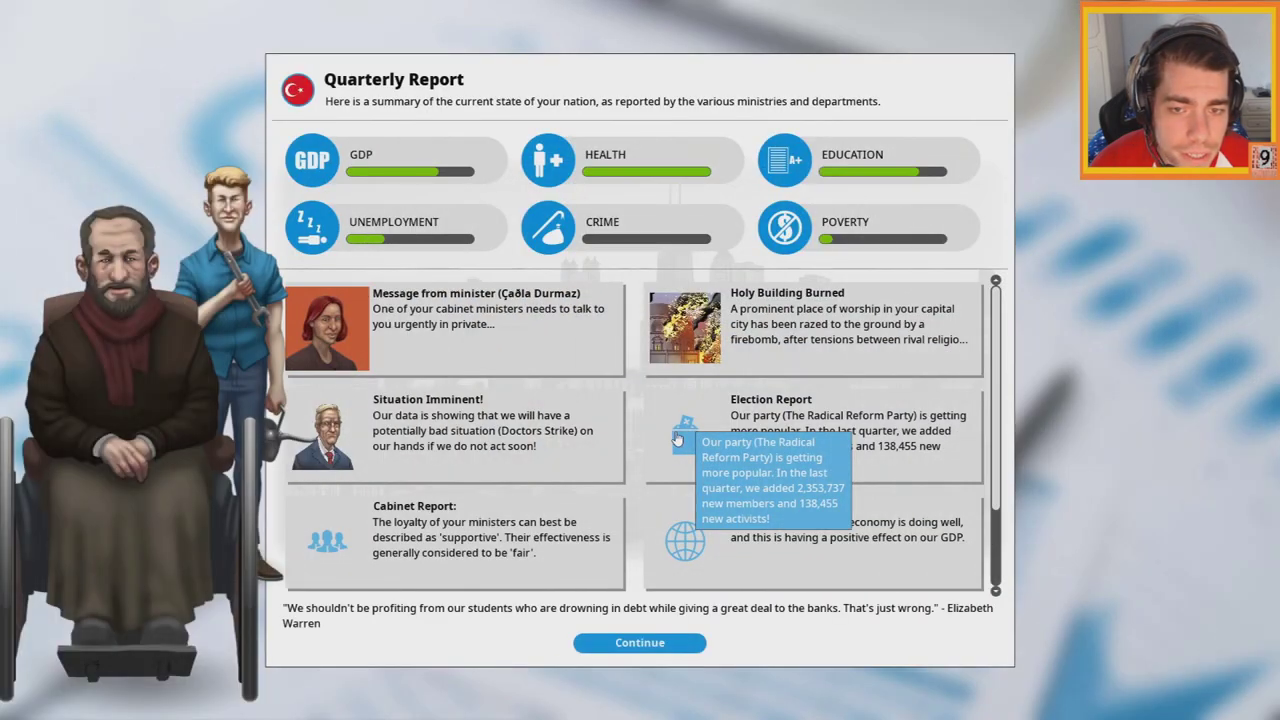
Review the Holy Building Burned event and introduce the chancellor's suggested Biofuel Subsidies at maximum
left_click(750, 320)
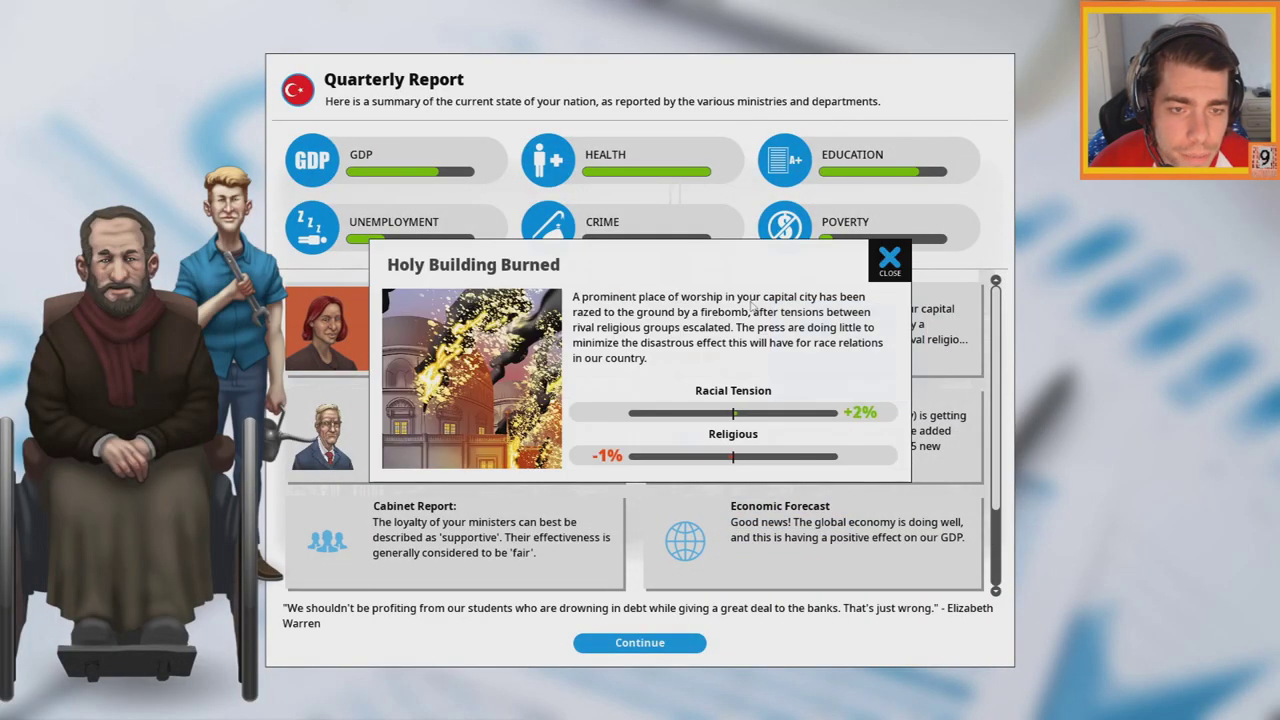
left_click(890, 260)
left_click(500, 310)
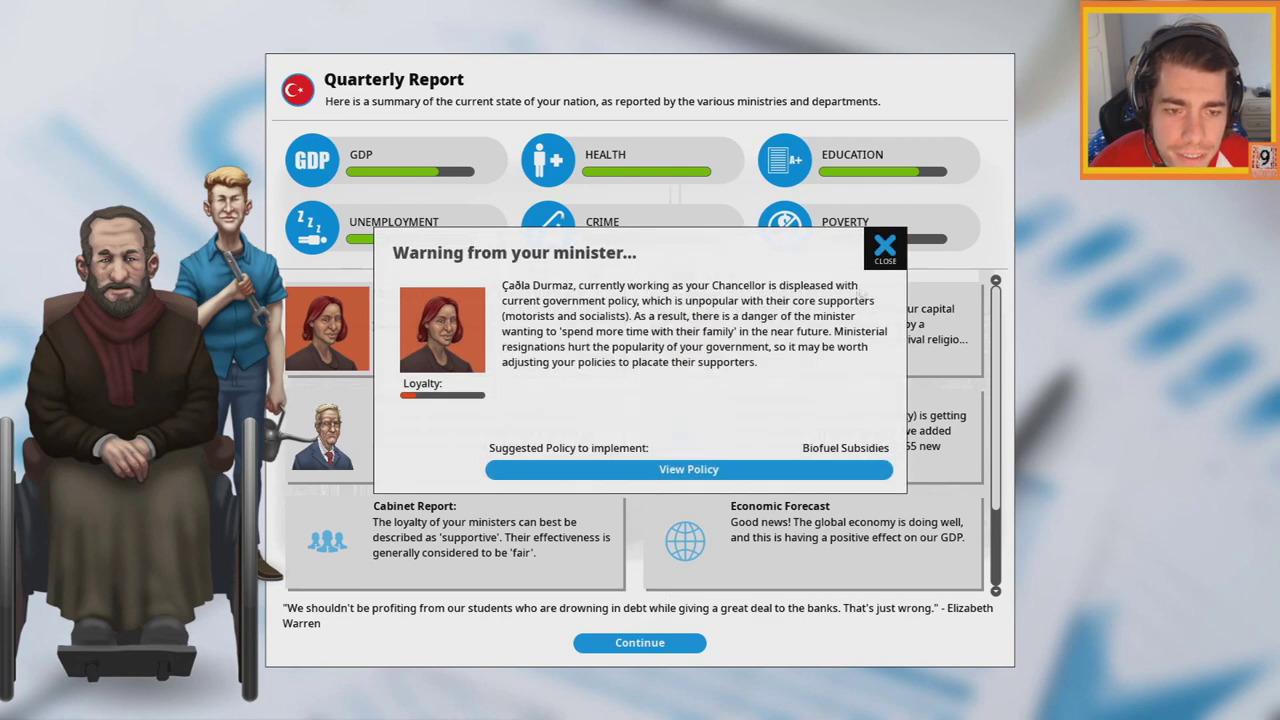
left_click(688, 469)
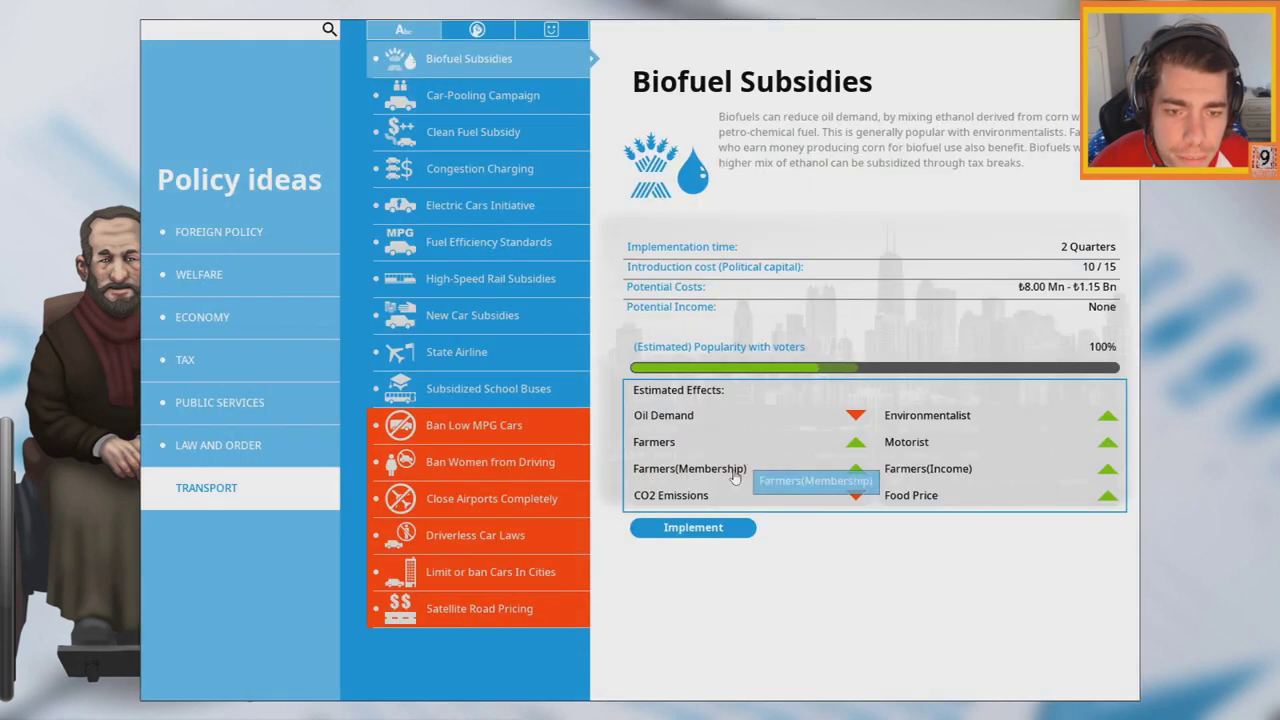
left_click(690, 535)
left_click(860, 532)
left_click(710, 610)
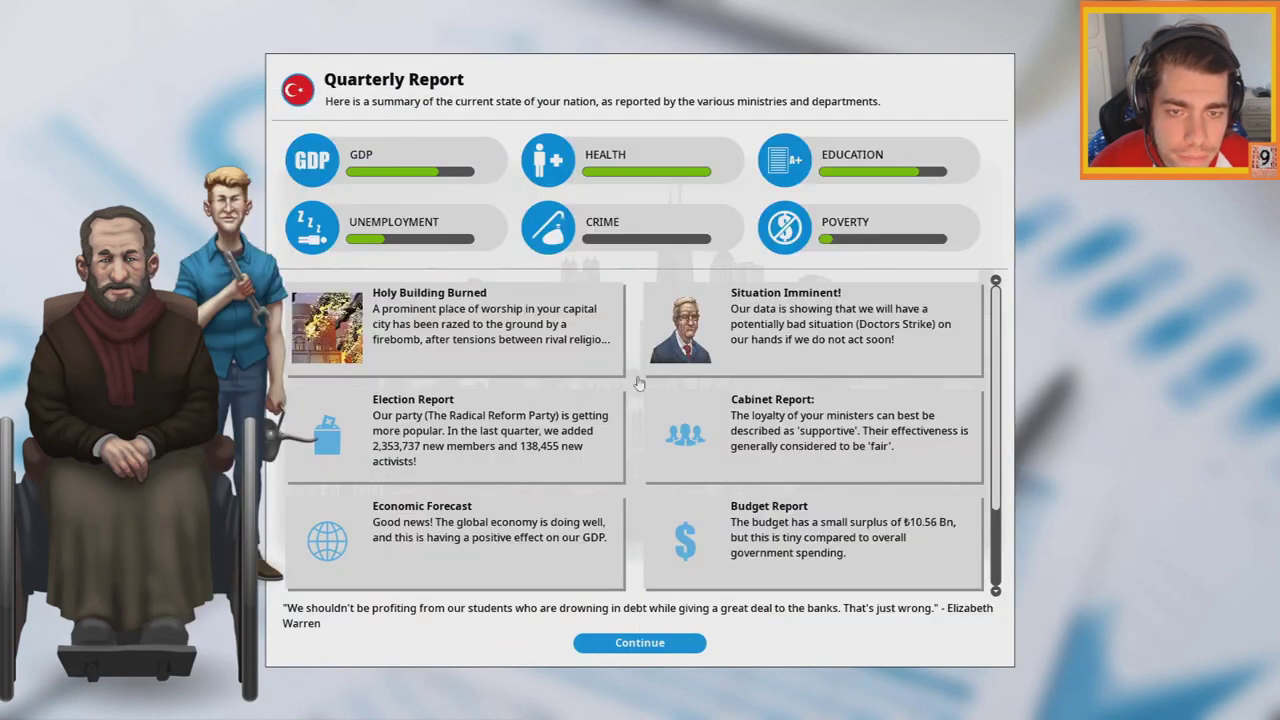
left_click(639, 642)
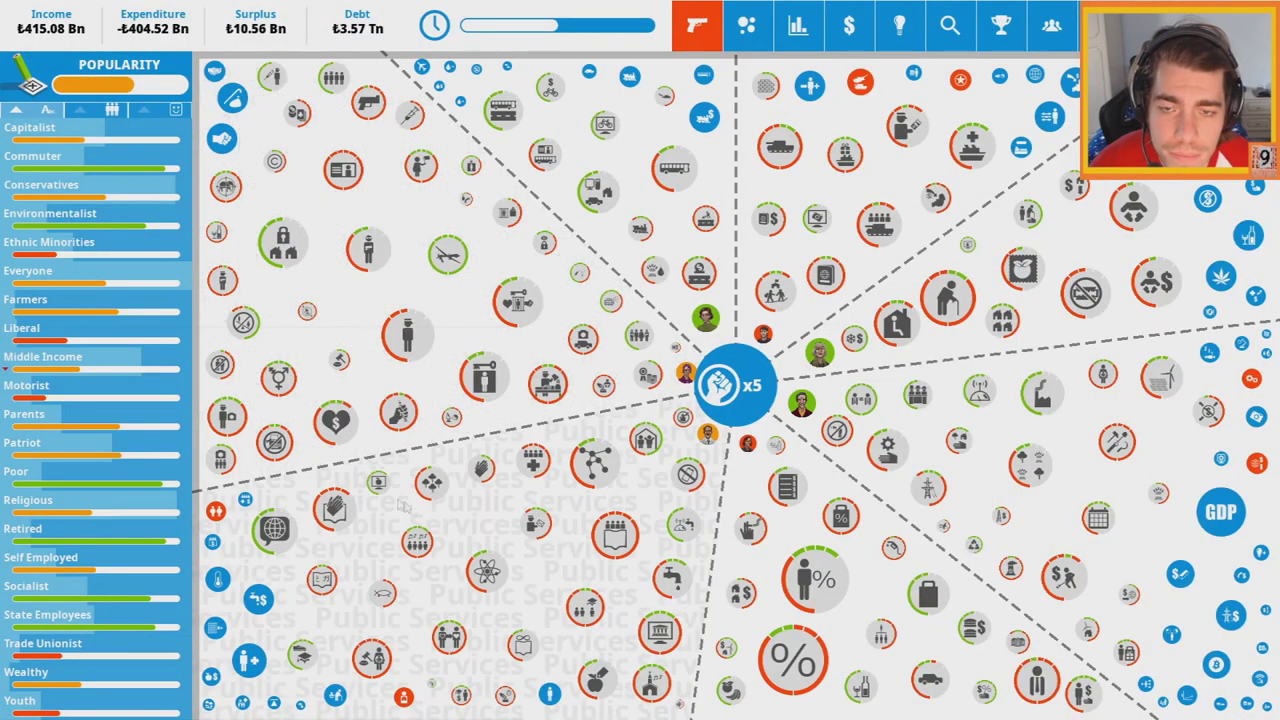
Cancel the Ban Homosexuality policy and advance to the next quarter
left_click(416, 372)
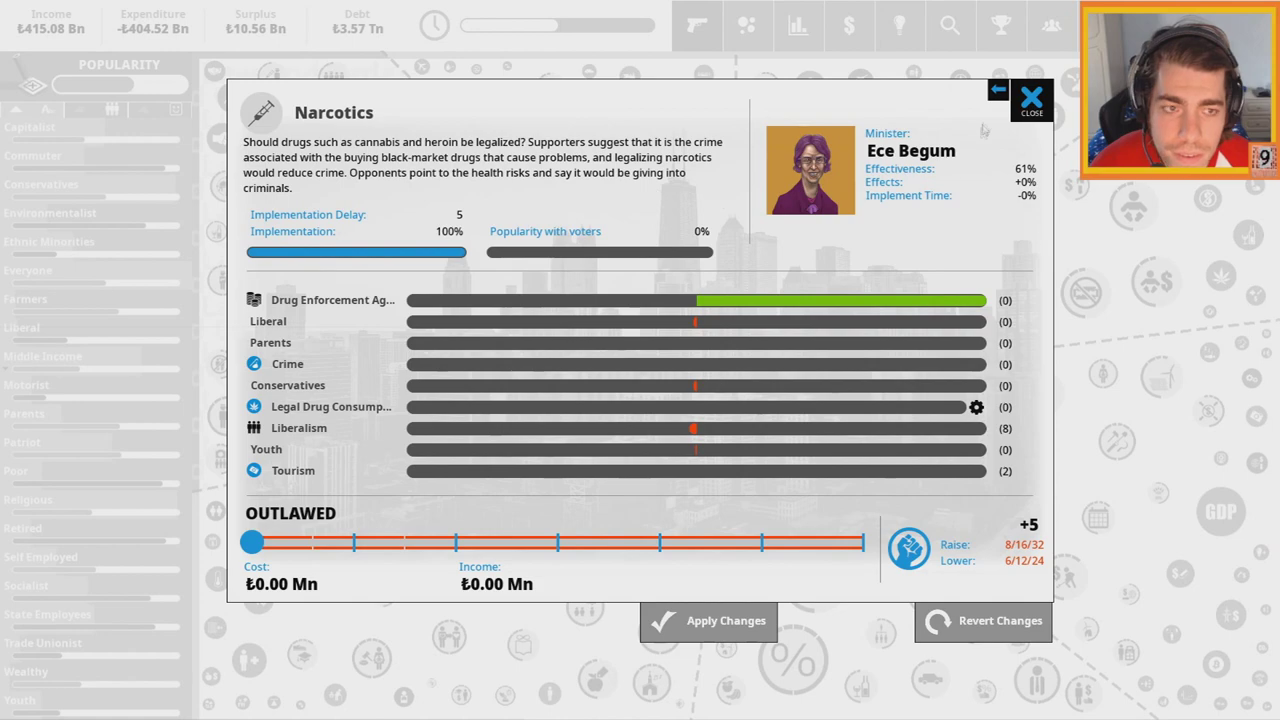
key("Escape")
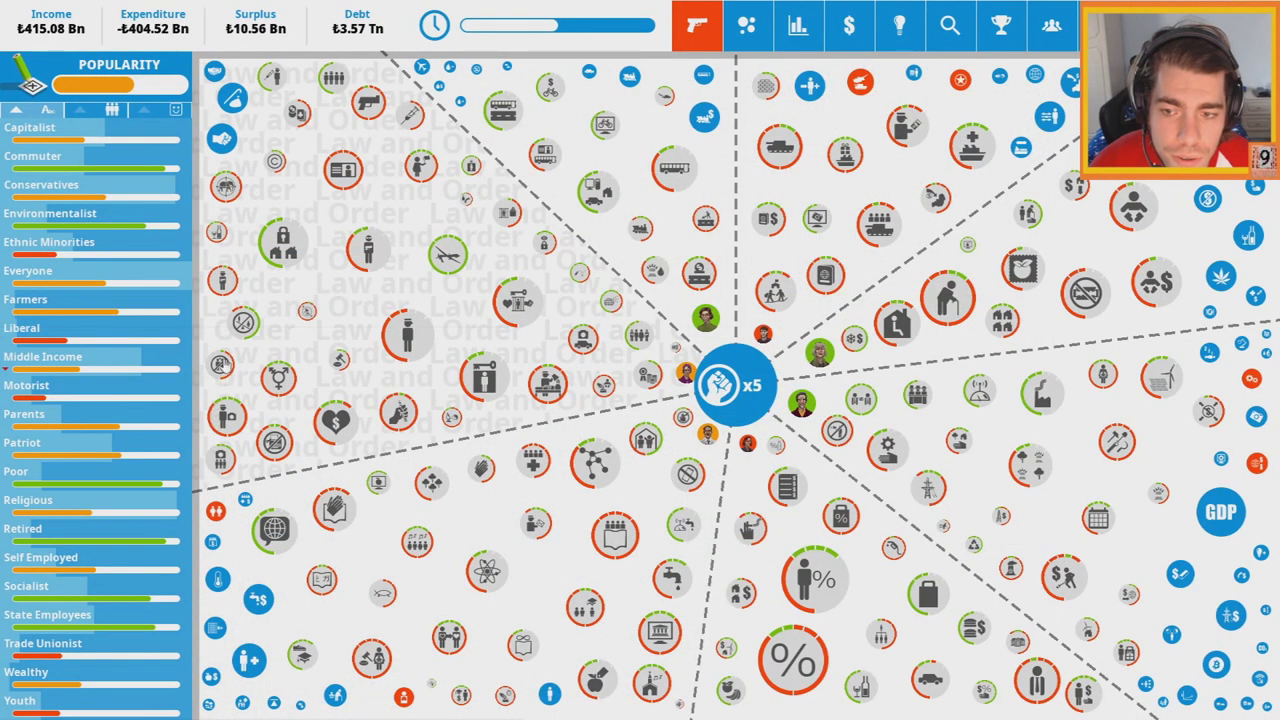
left_click(646, 378)
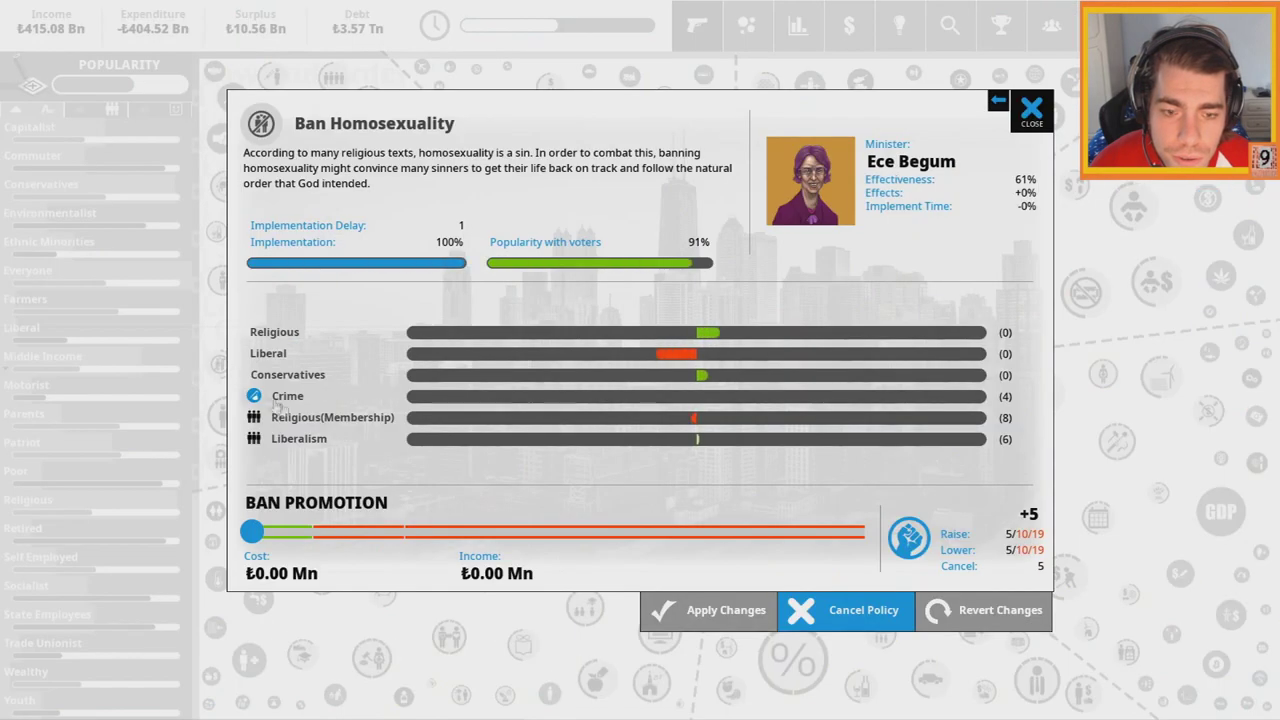
left_click(828, 611)
left_click(707, 406)
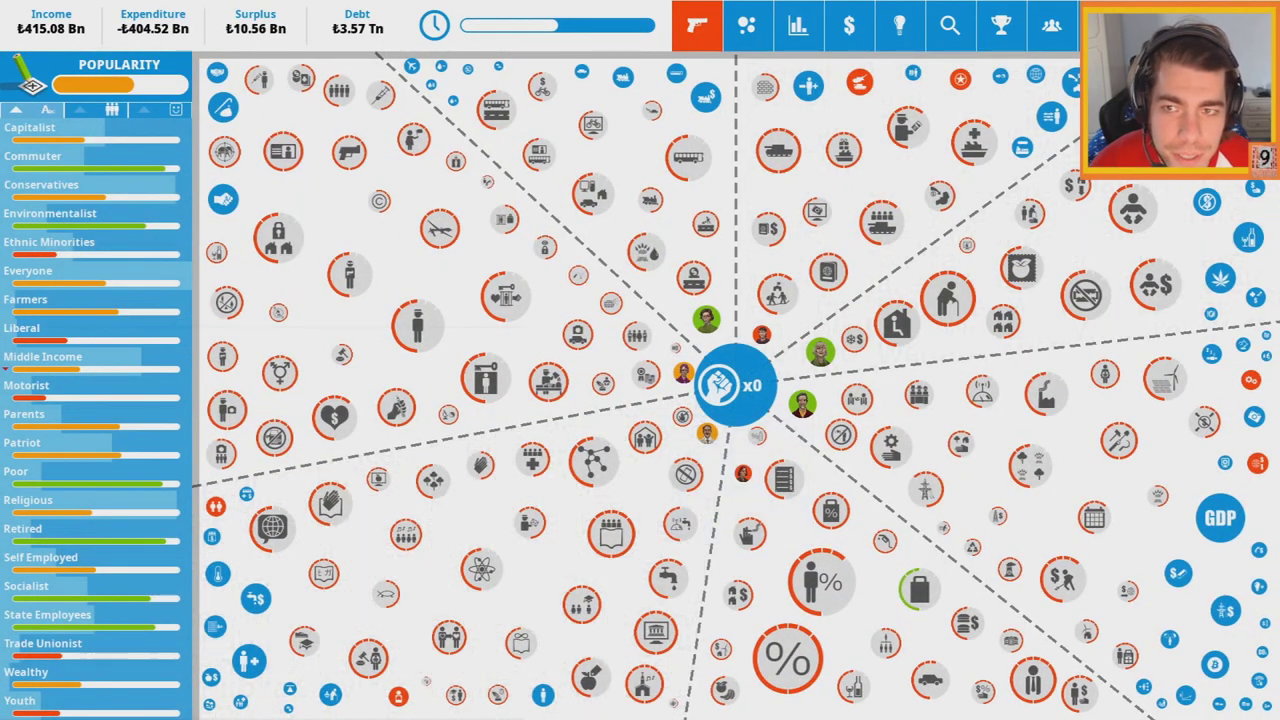
key("space")
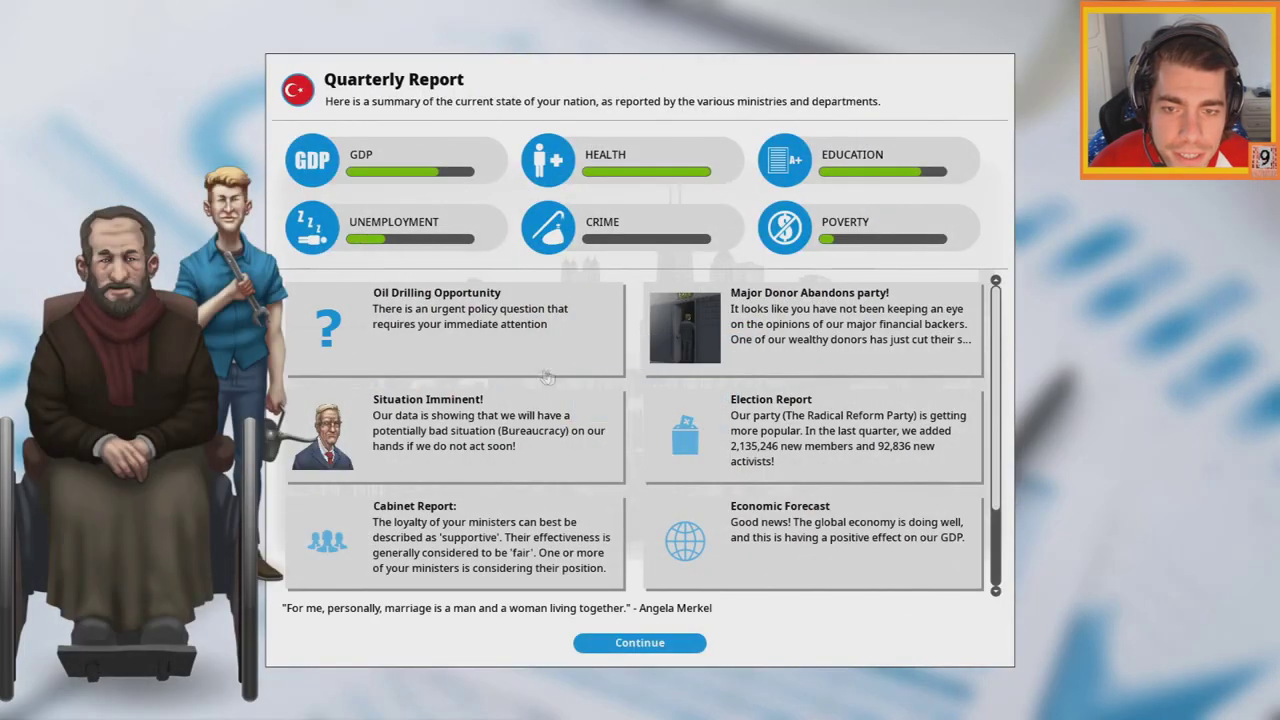
Choose Allow Drilling in the Oil Drilling Opportunity dilemma and close the report
left_click(547, 370)
left_click(800, 280)
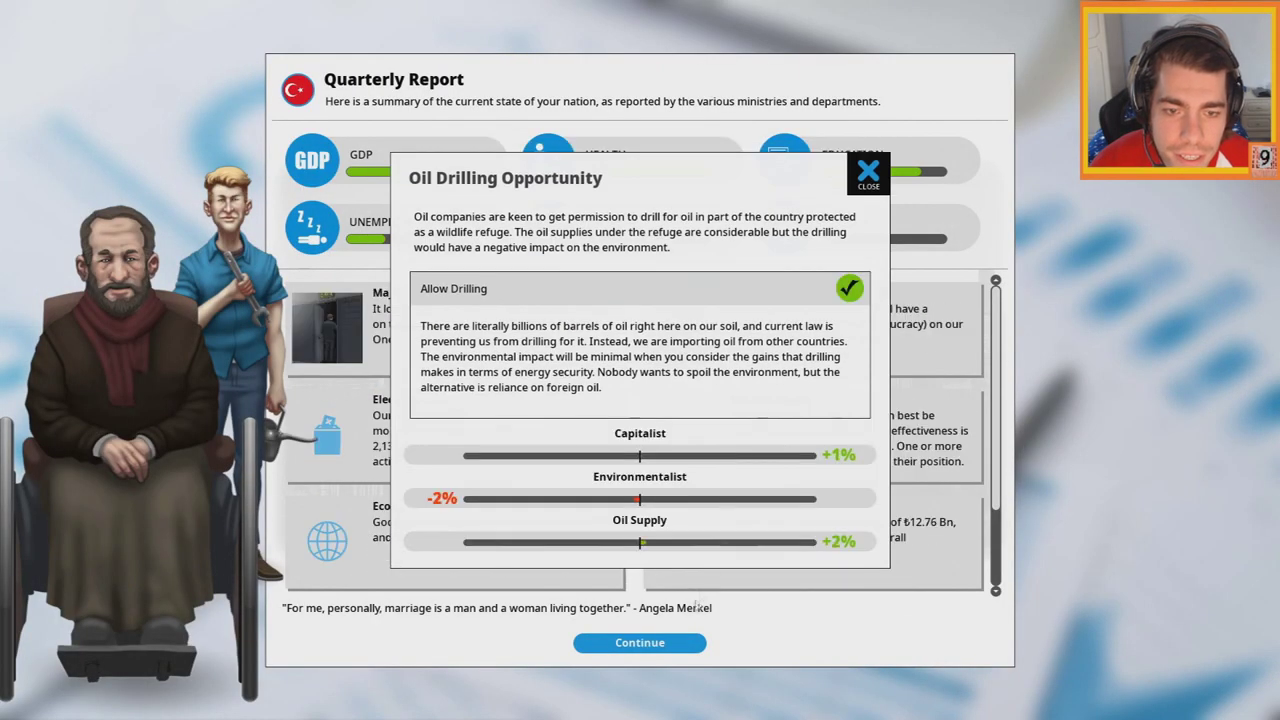
left_click(867, 172)
left_click(640, 643)
Check voting intentions (57.25%) and view the State Schools policy details
left_click(555, 24)
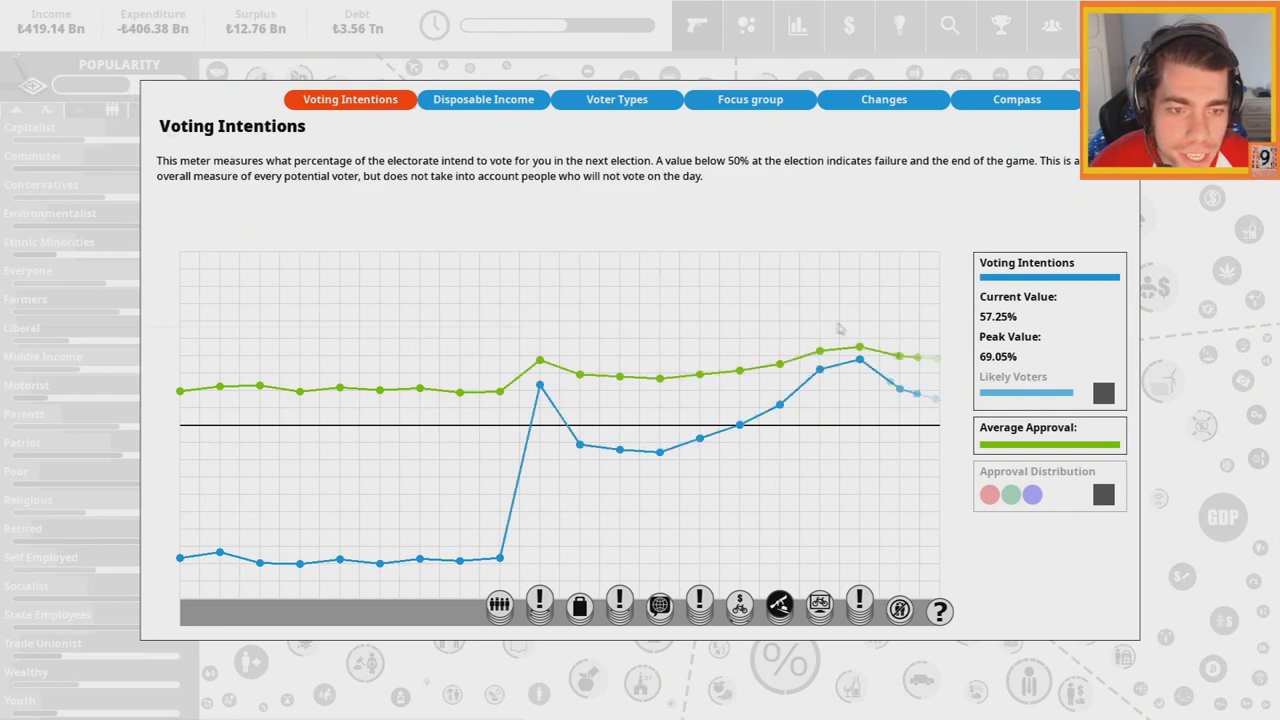
key("Escape")
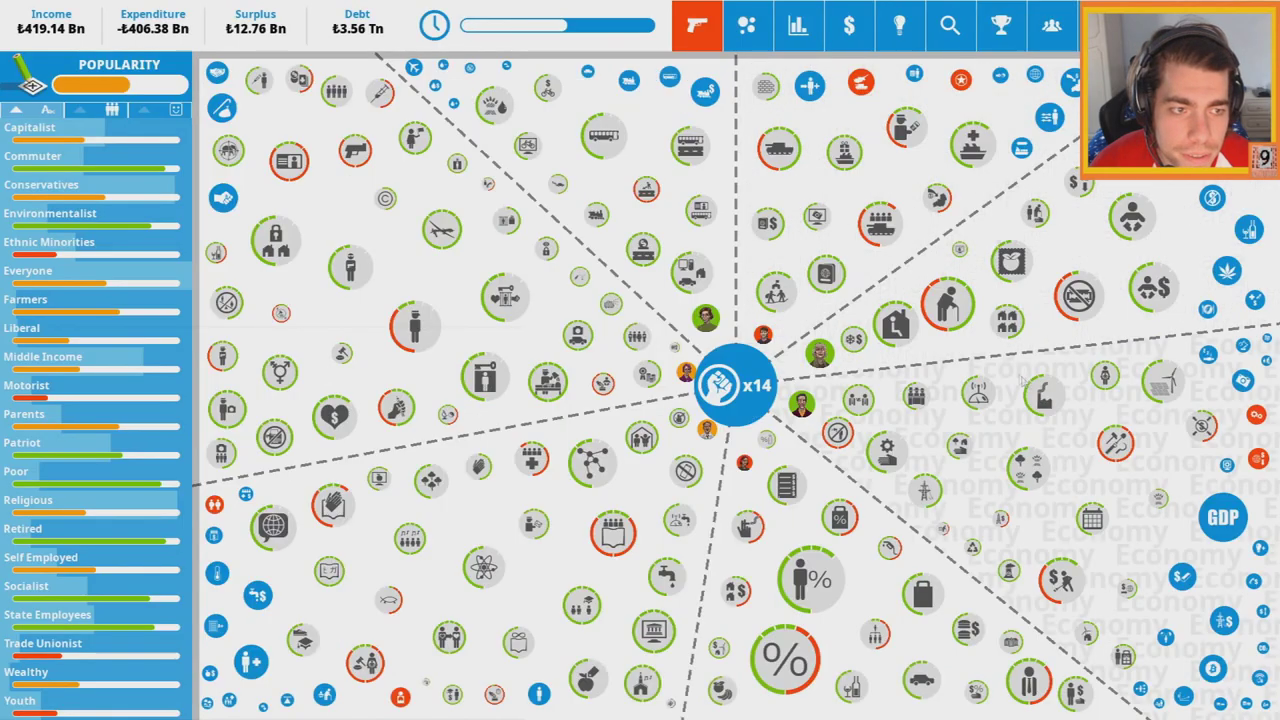
mouse_move(100, 86)
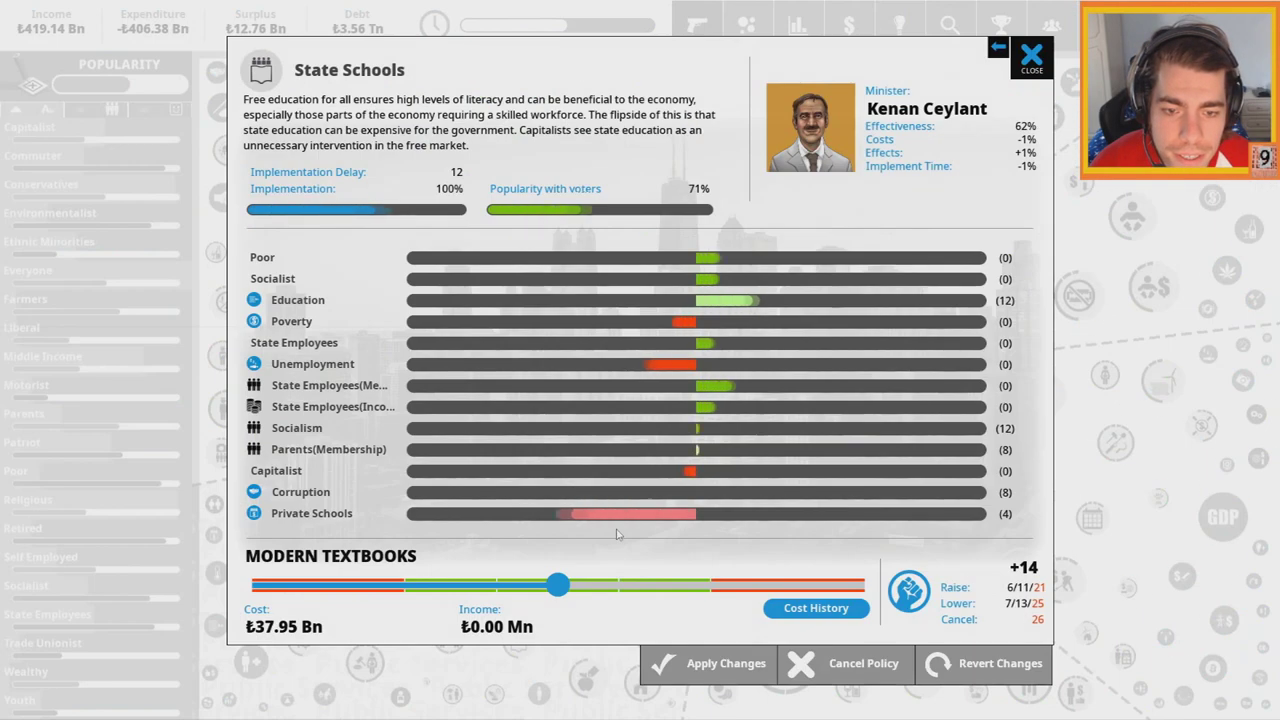
left_click(607, 535)
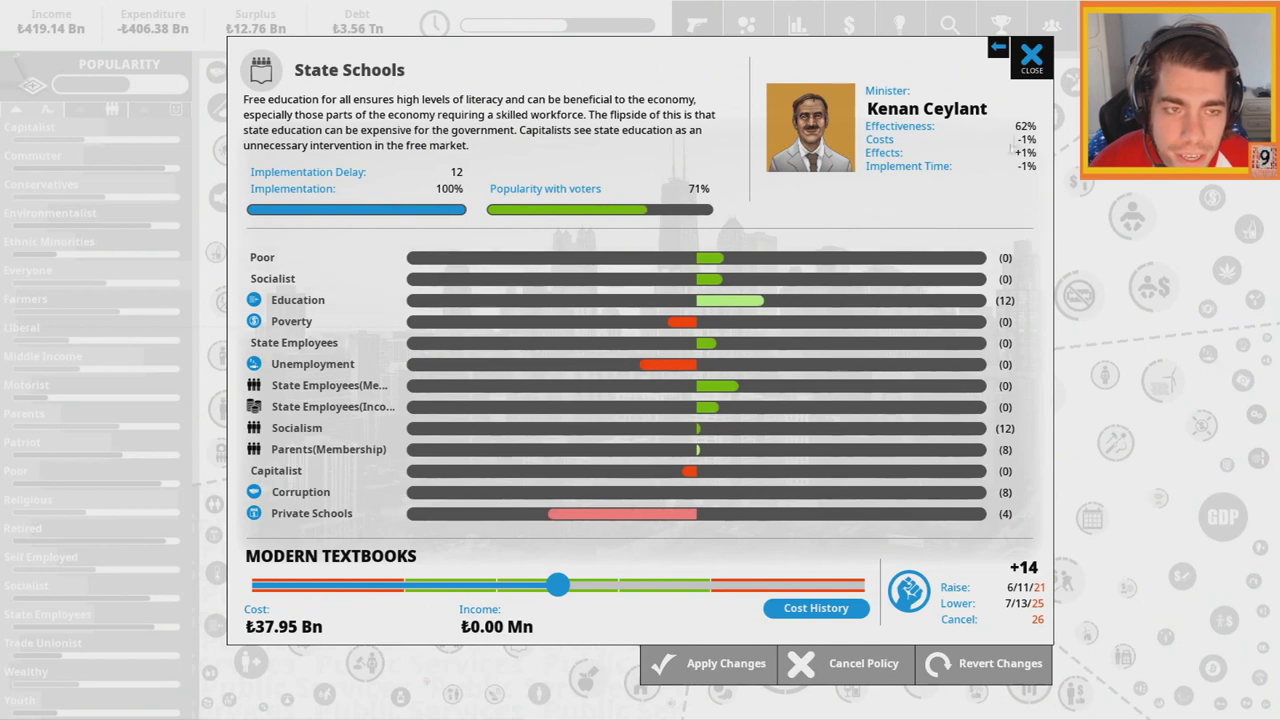
Look over Public Libraries and Reforestation, then cancel Foreign Investor Tax Breaks entirely
left_click(1032, 55)
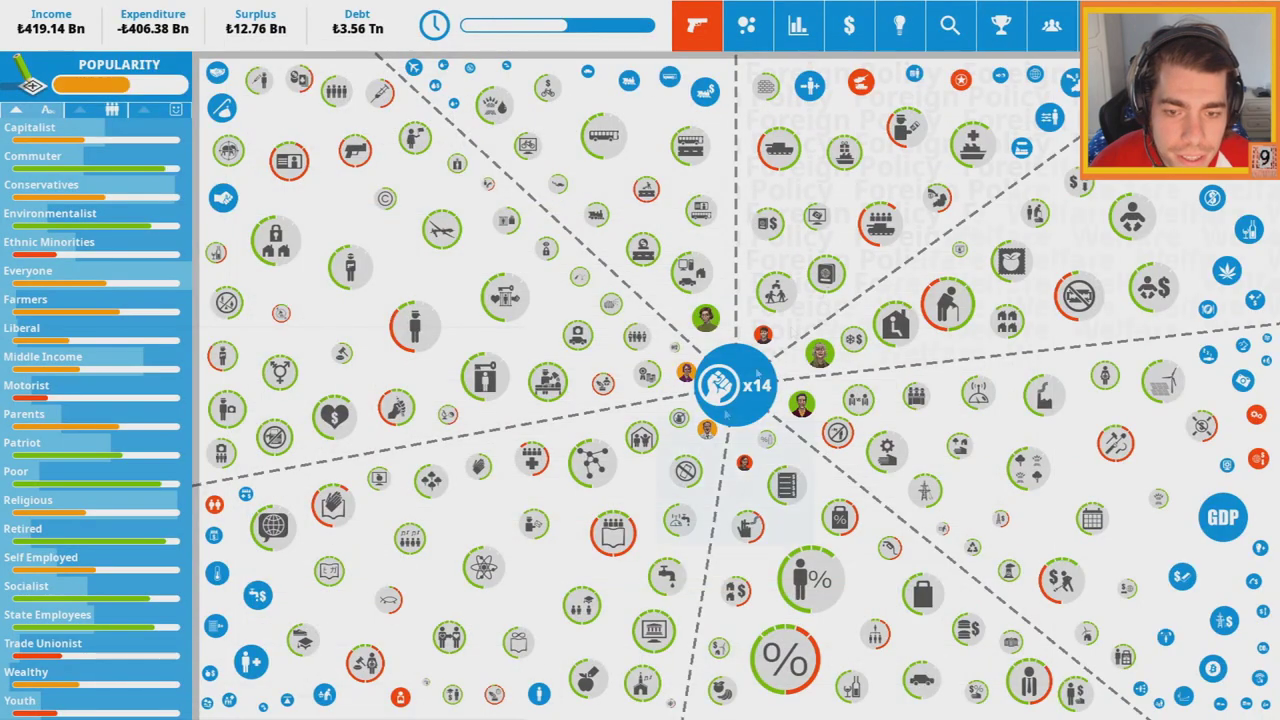
left_click(520, 635)
left_click(1032, 108)
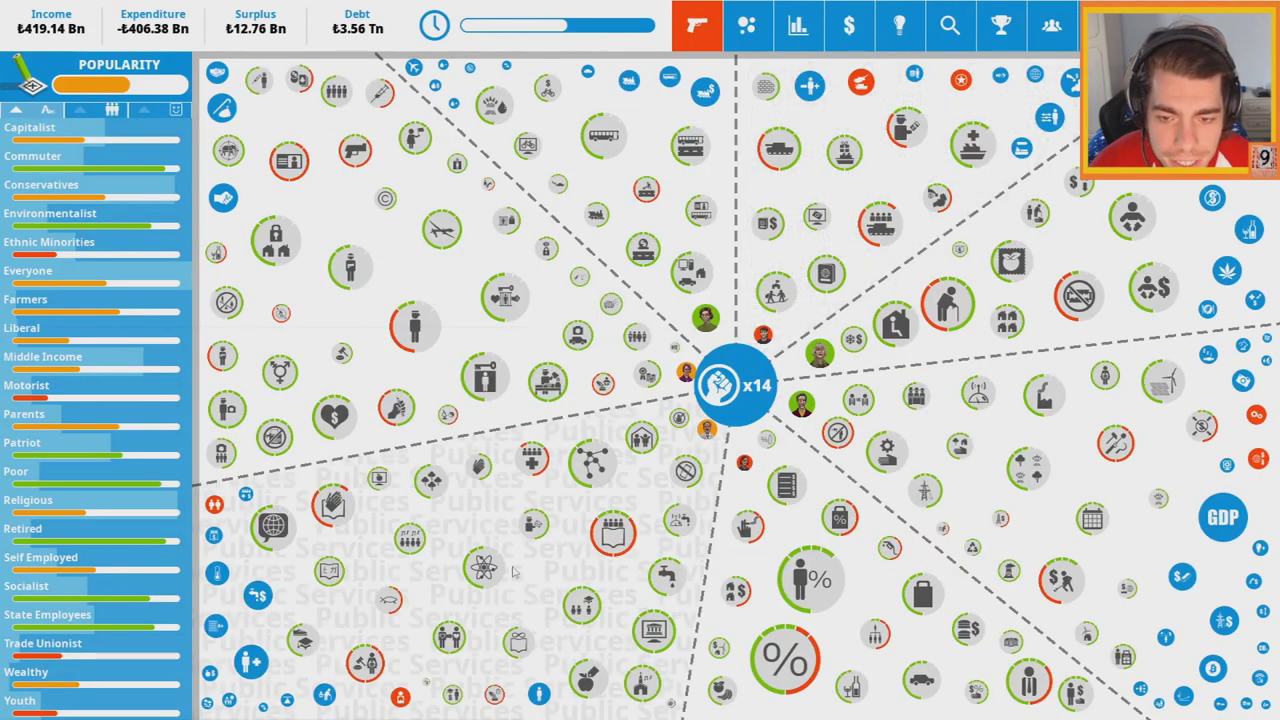
left_click(478, 517)
left_click(1032, 108)
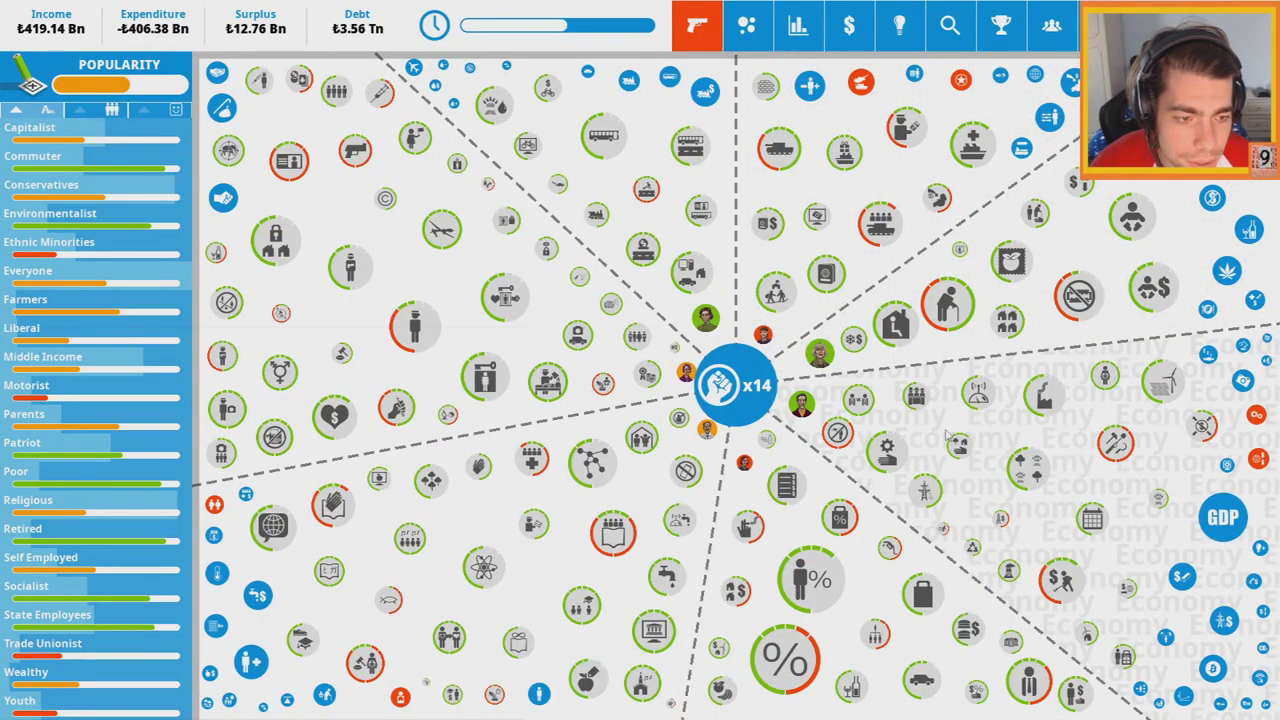
left_click(1126, 588)
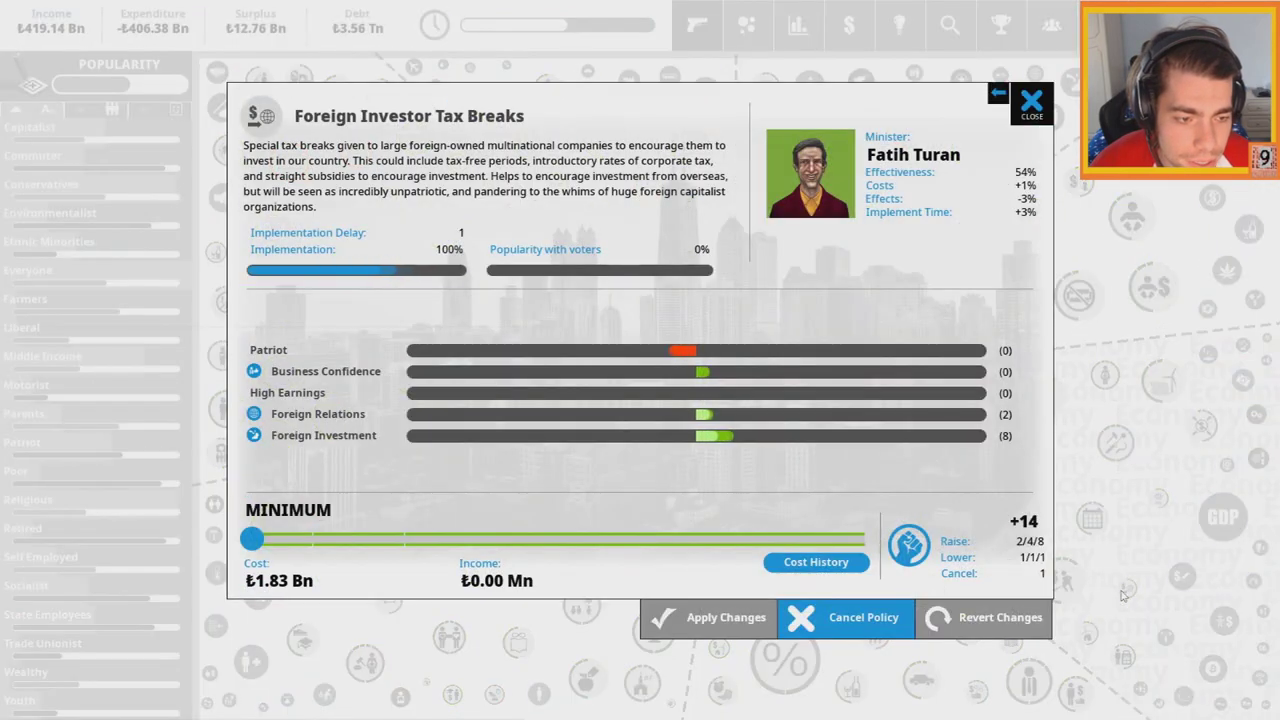
left_click(850, 616)
left_click(705, 410)
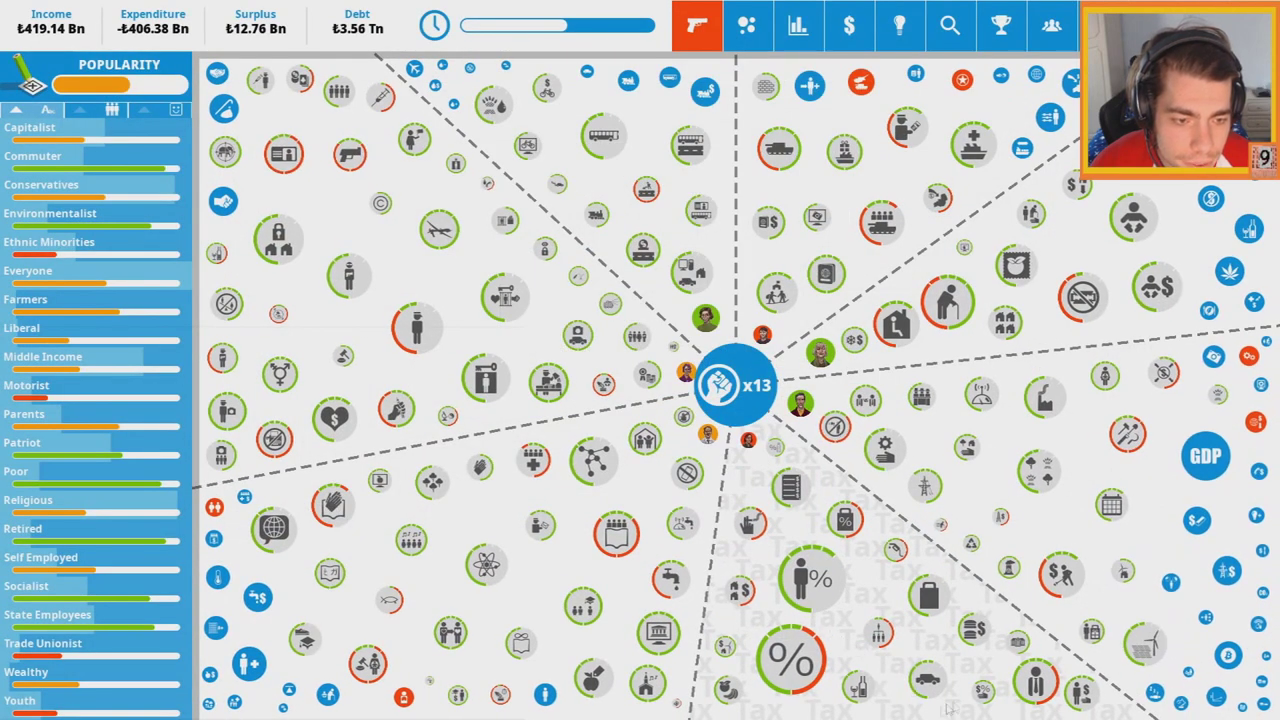
Check Alcohol Tax, then raise Enterprise Investment Scheme to maximum
left_click(860, 690)
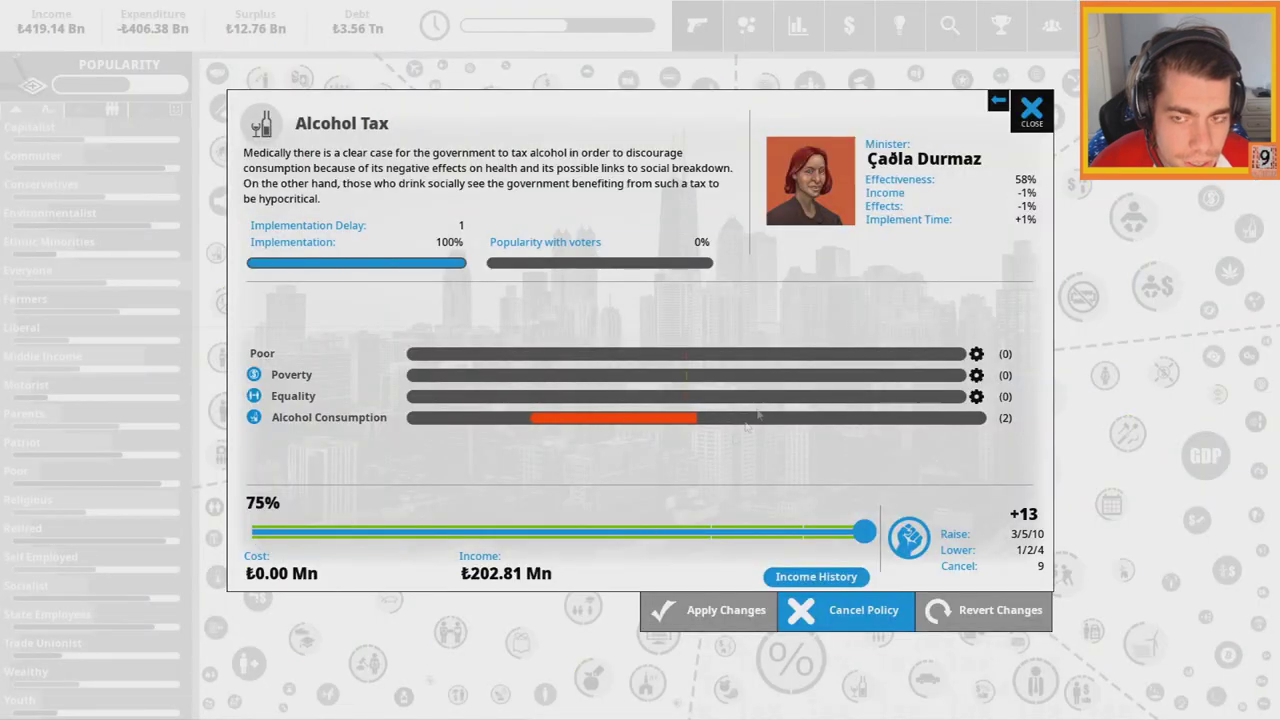
left_click(1031, 108)
left_click(780, 650)
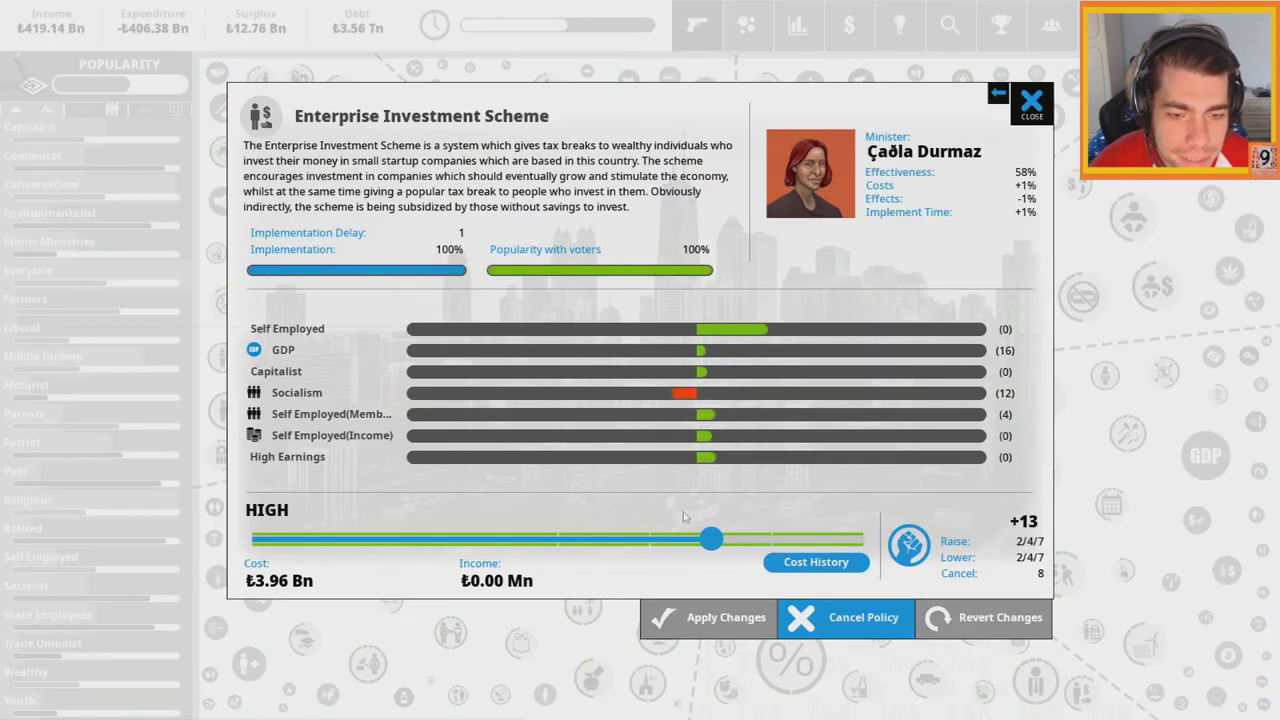
left_click(860, 540)
left_click(710, 617)
left_click(740, 400)
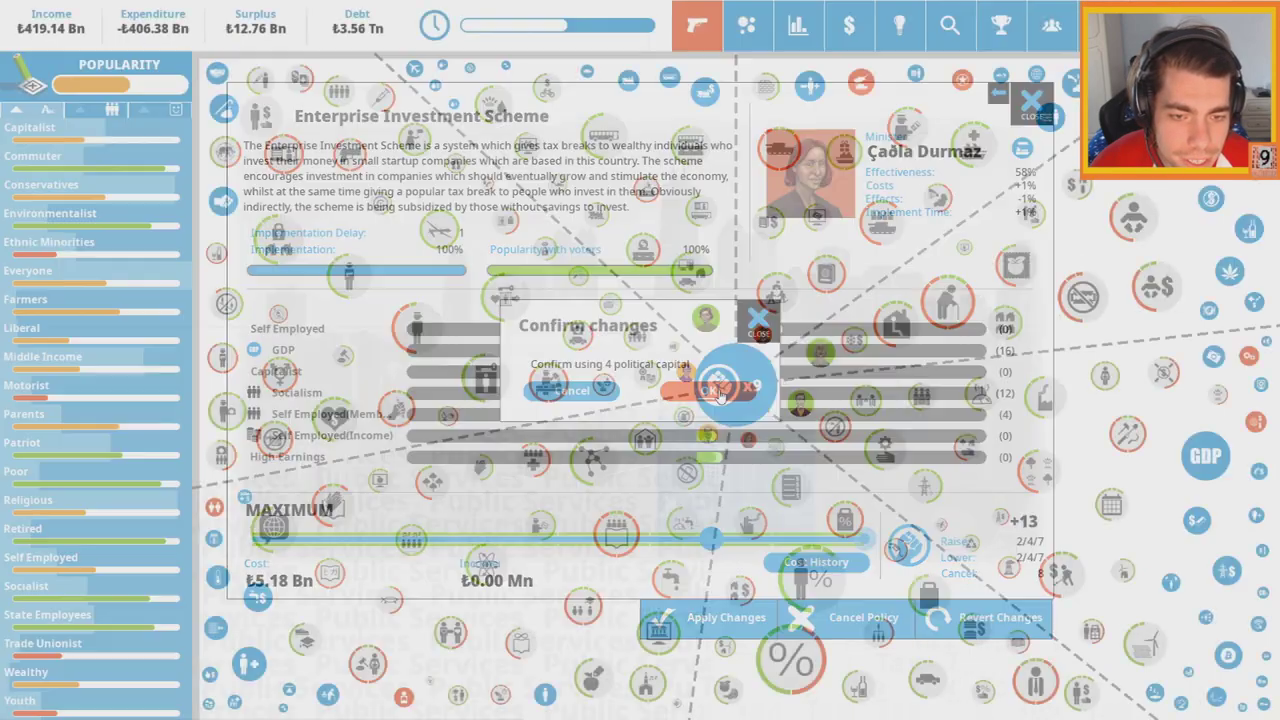
Introduce the Hybrid Cars Initiative from the Tax policy ideas
left_click(848, 24)
left_click(199, 274)
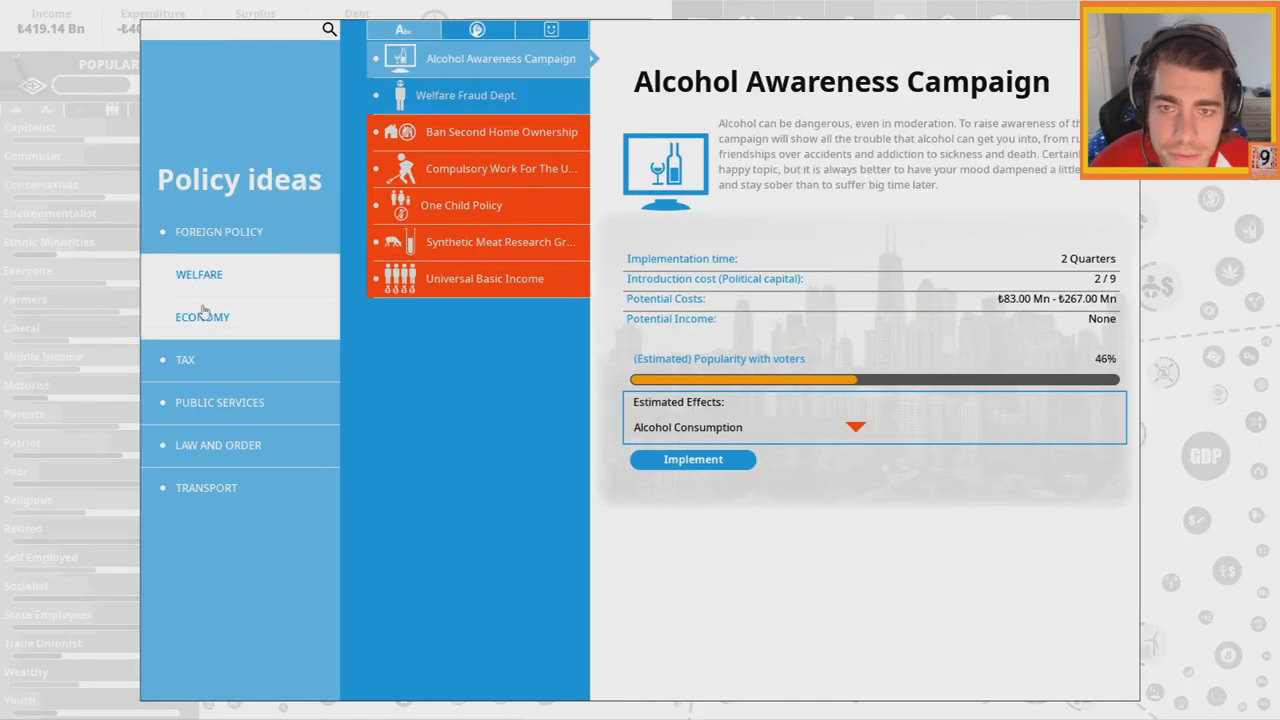
left_click(203, 316)
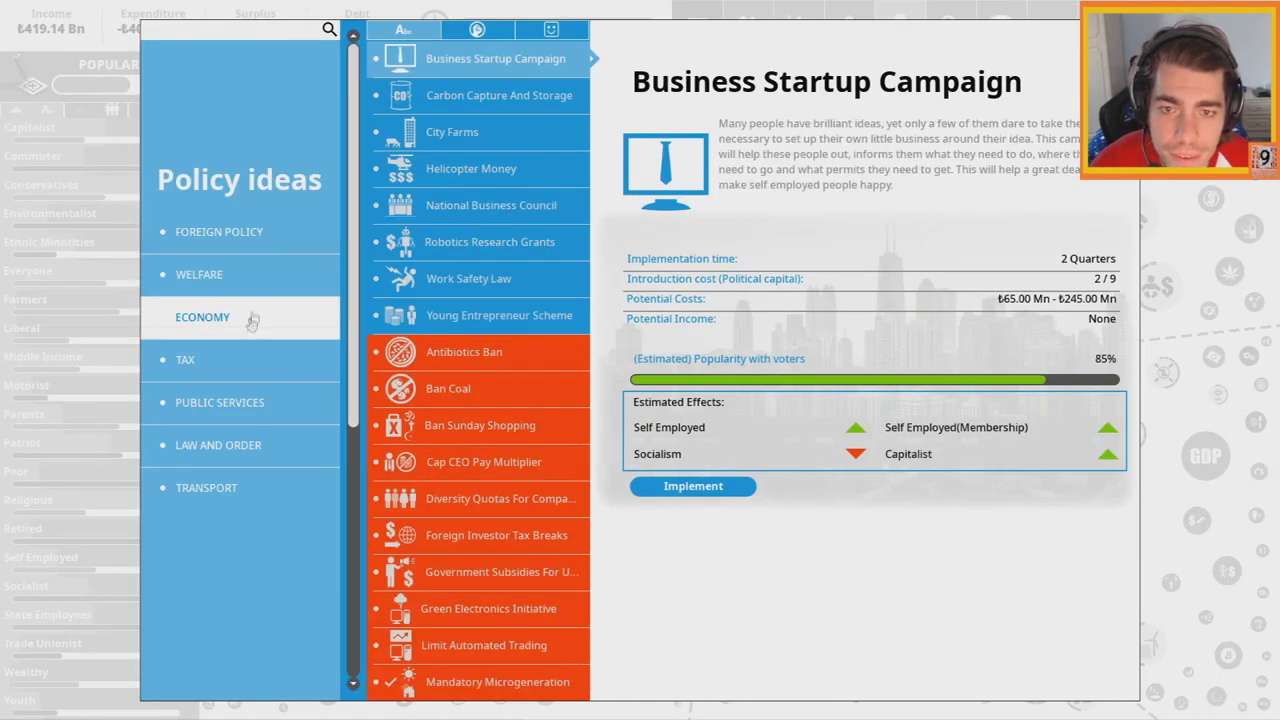
left_click(250, 356)
left_click(478, 131)
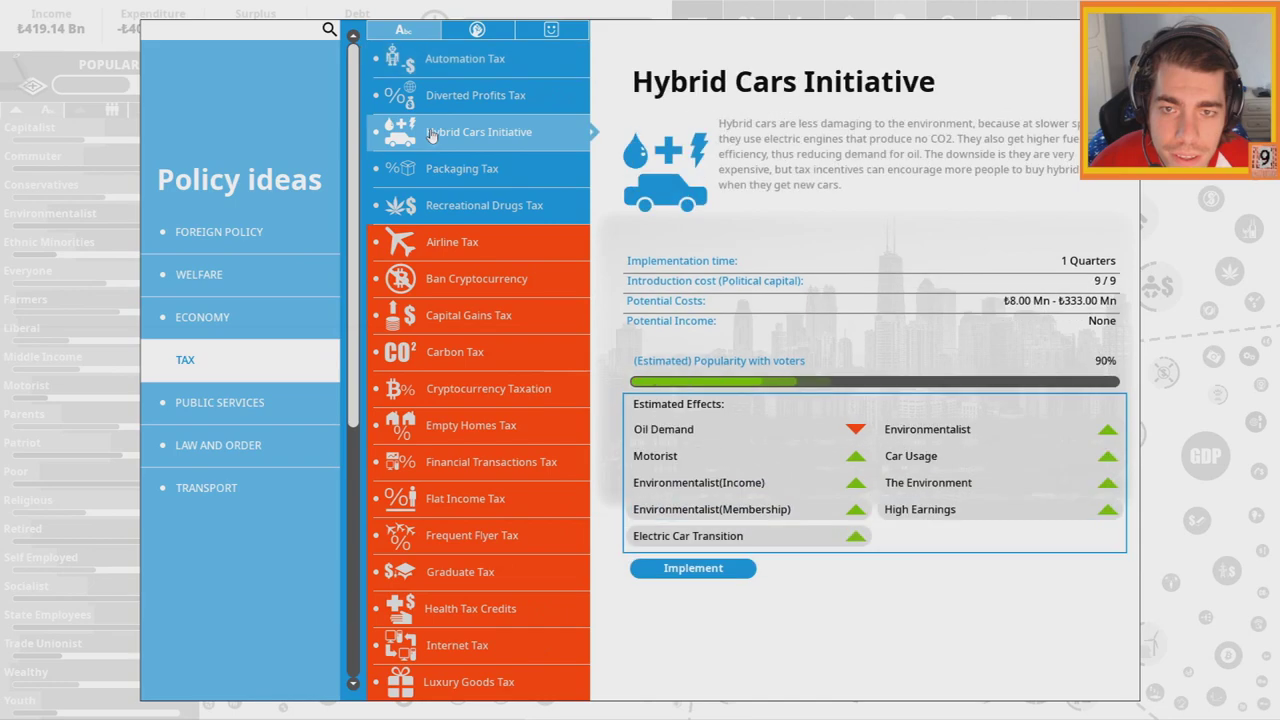
left_click(692, 567)
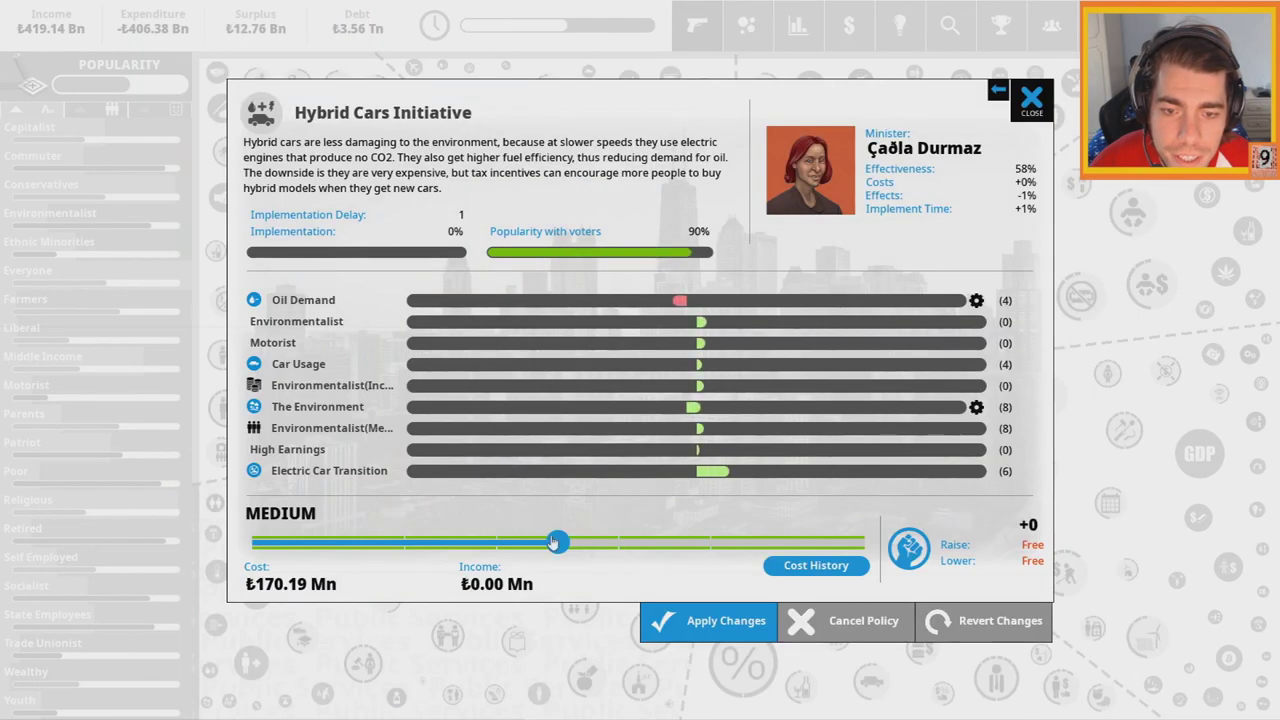
left_click(830, 538)
left_click(700, 615)
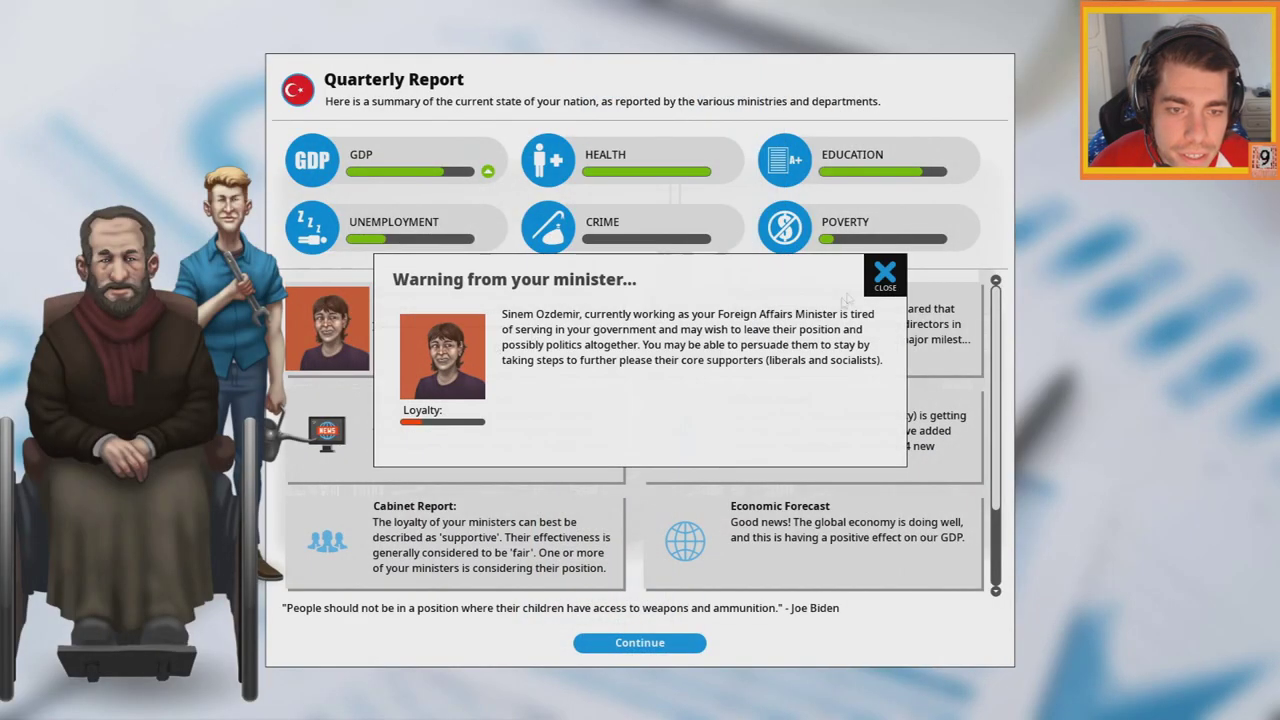
Dismiss the resignation warning and report, then cancel Water Cannons
left_click(885, 272)
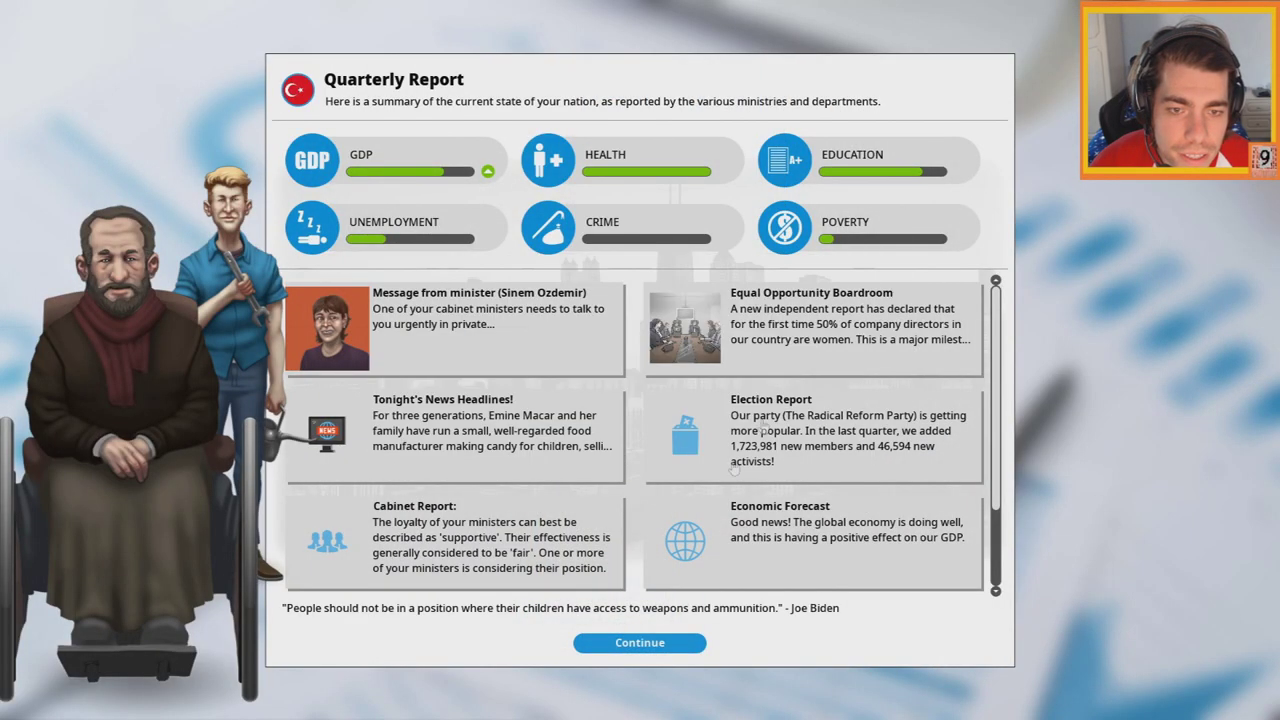
left_click(640, 643)
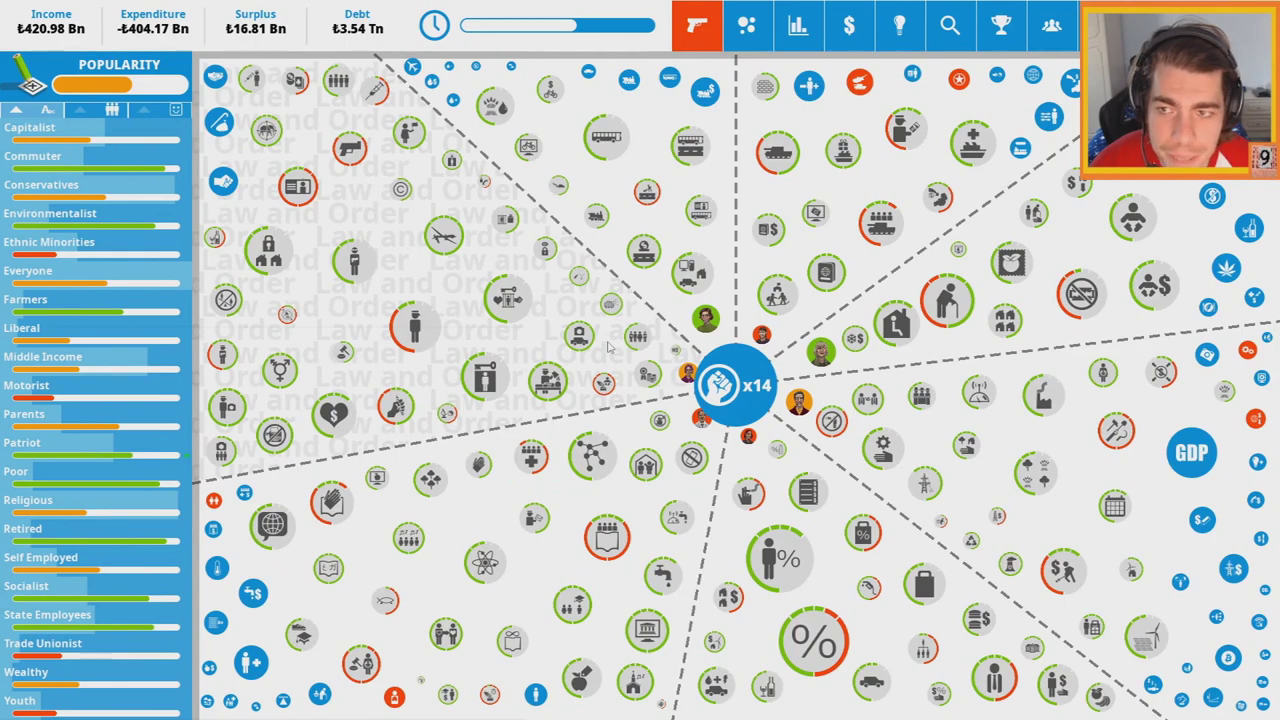
left_click(607, 320)
left_click(845, 610)
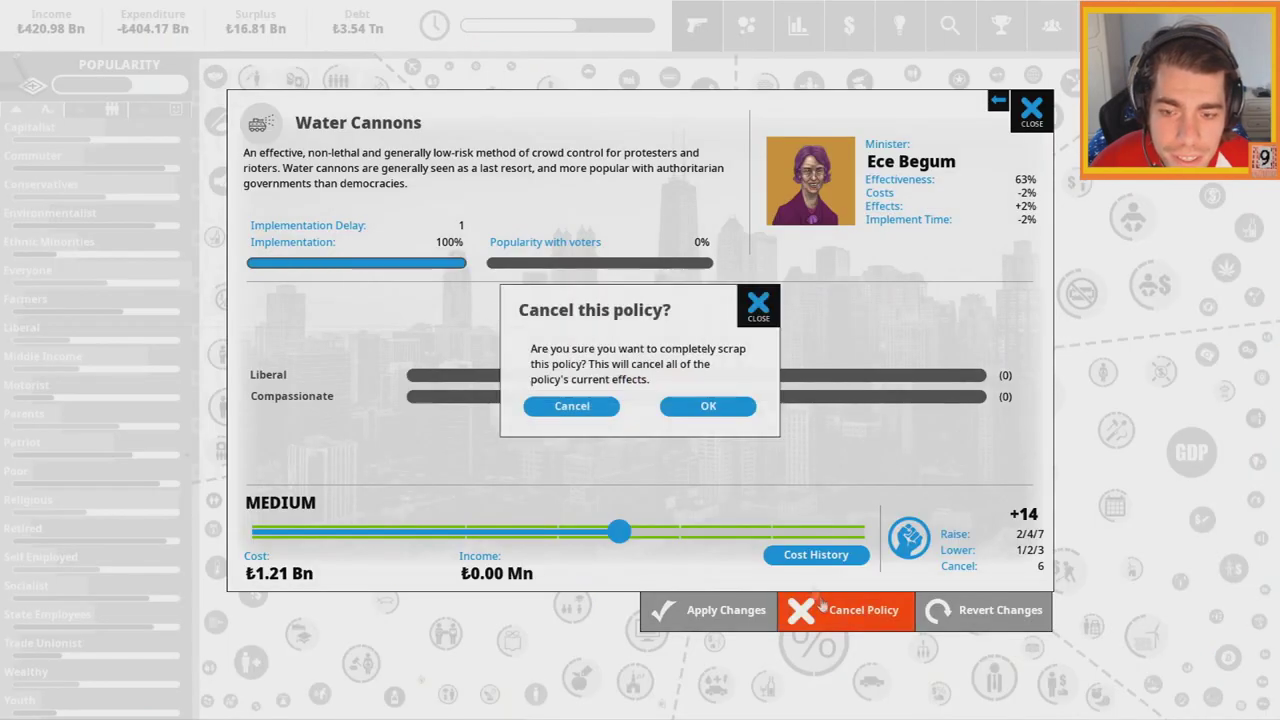
left_click(708, 406)
Cancel the Rubber Bullets and Charity Tax Relief policies
left_click(468, 192)
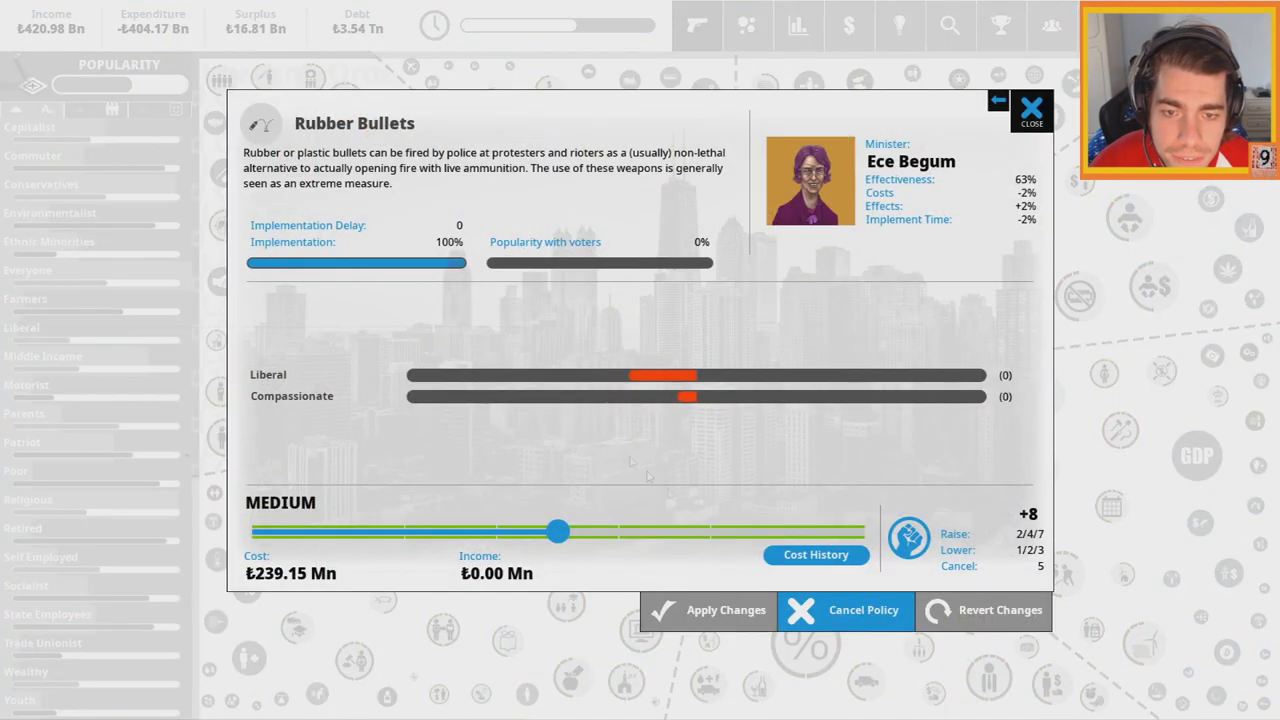
left_click(794, 614)
left_click(708, 406)
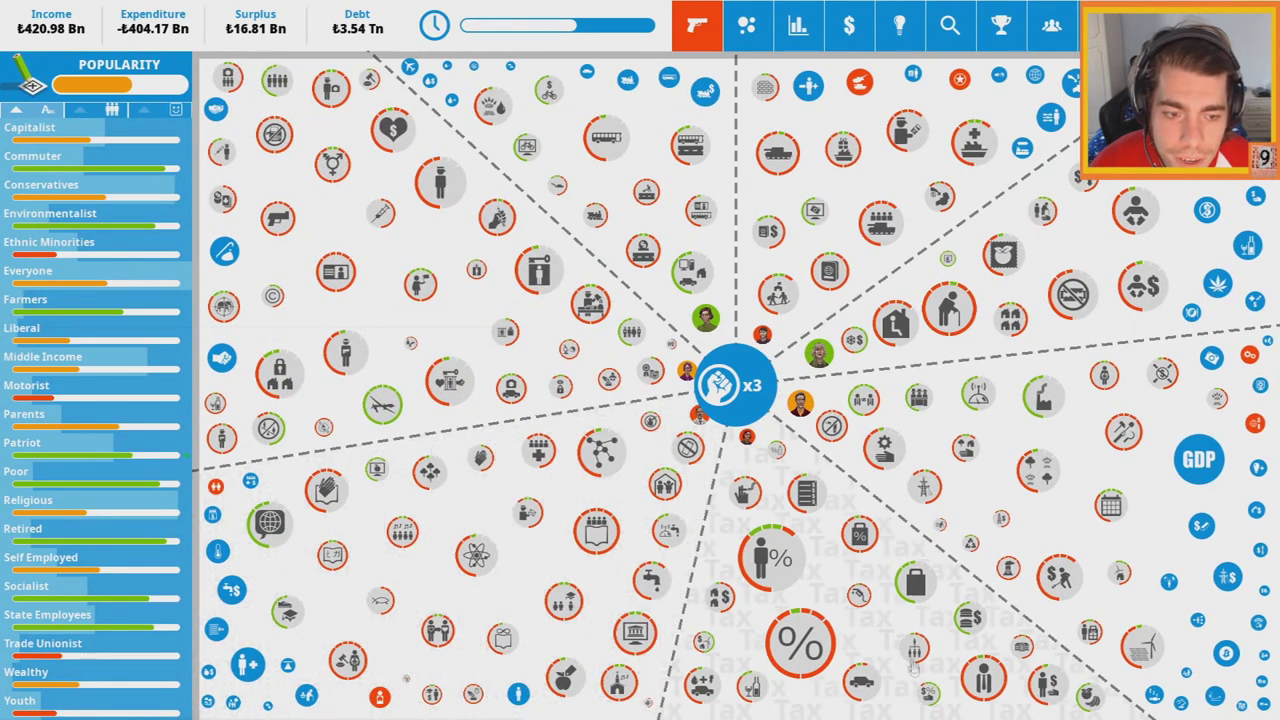
left_click(914, 700)
left_click(843, 612)
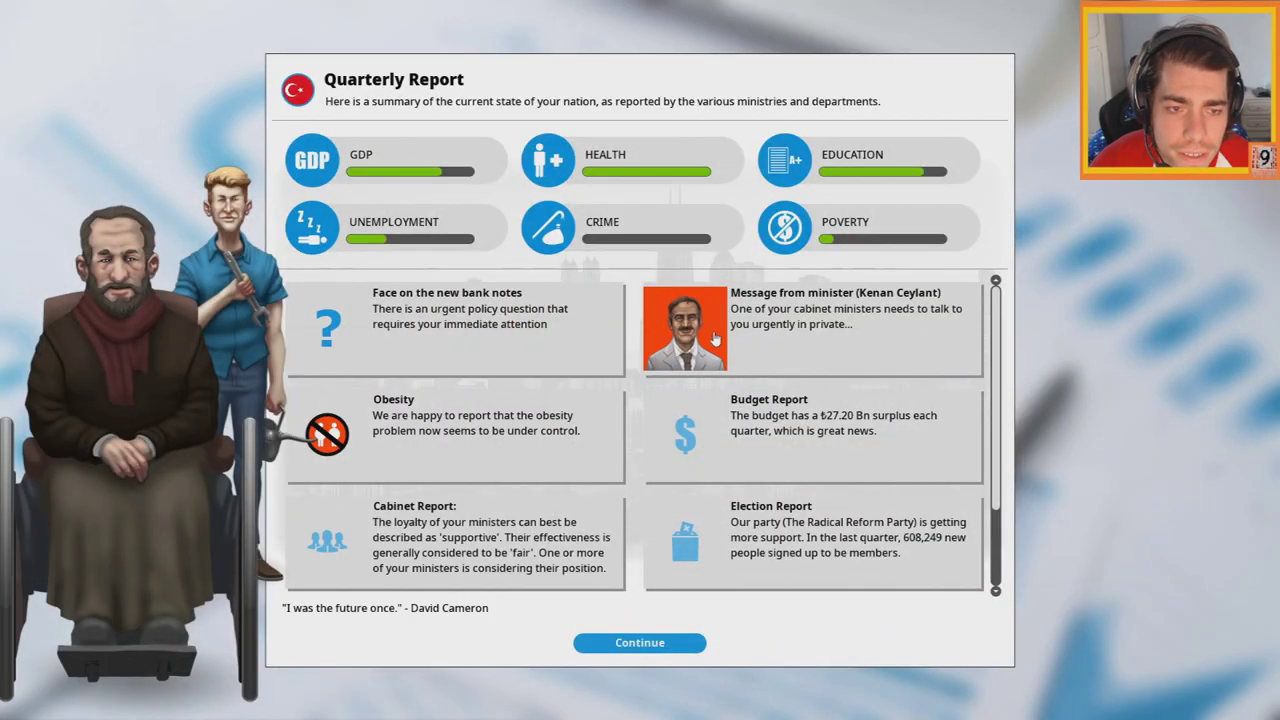
Put the human rights activist on the new bank notes and close the report
left_click(715, 340)
left_click(886, 275)
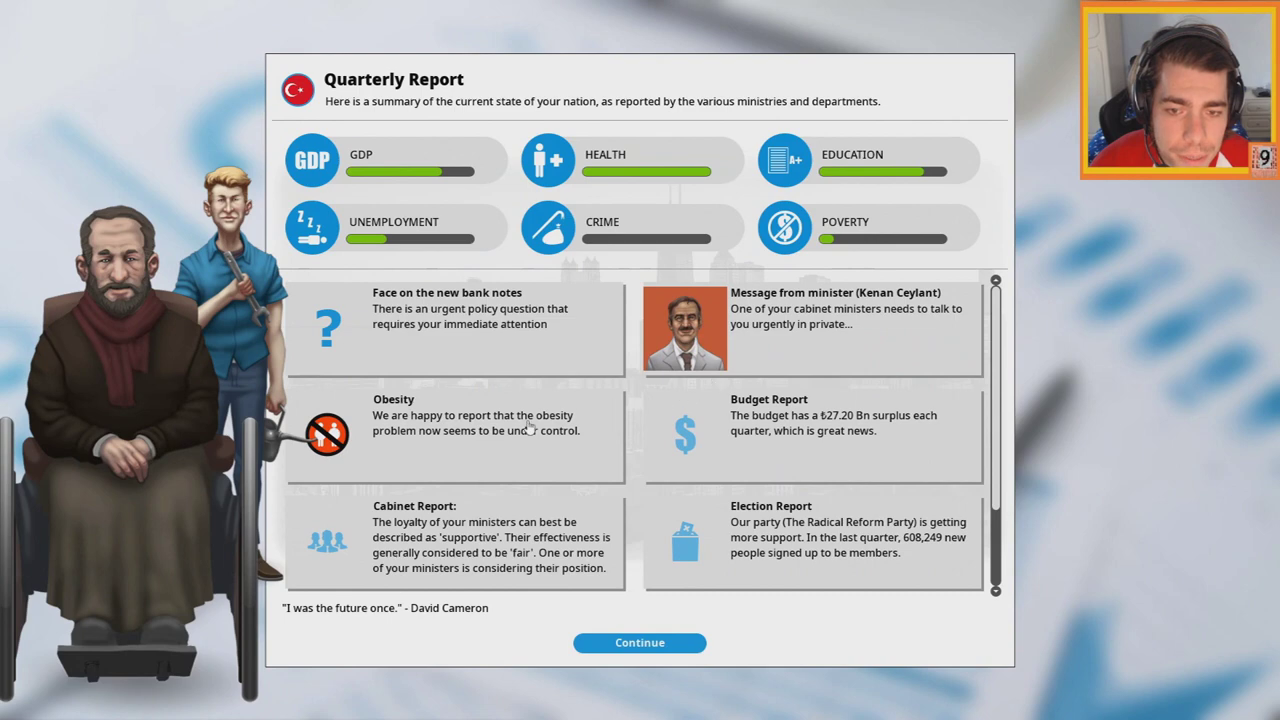
left_click(500, 340)
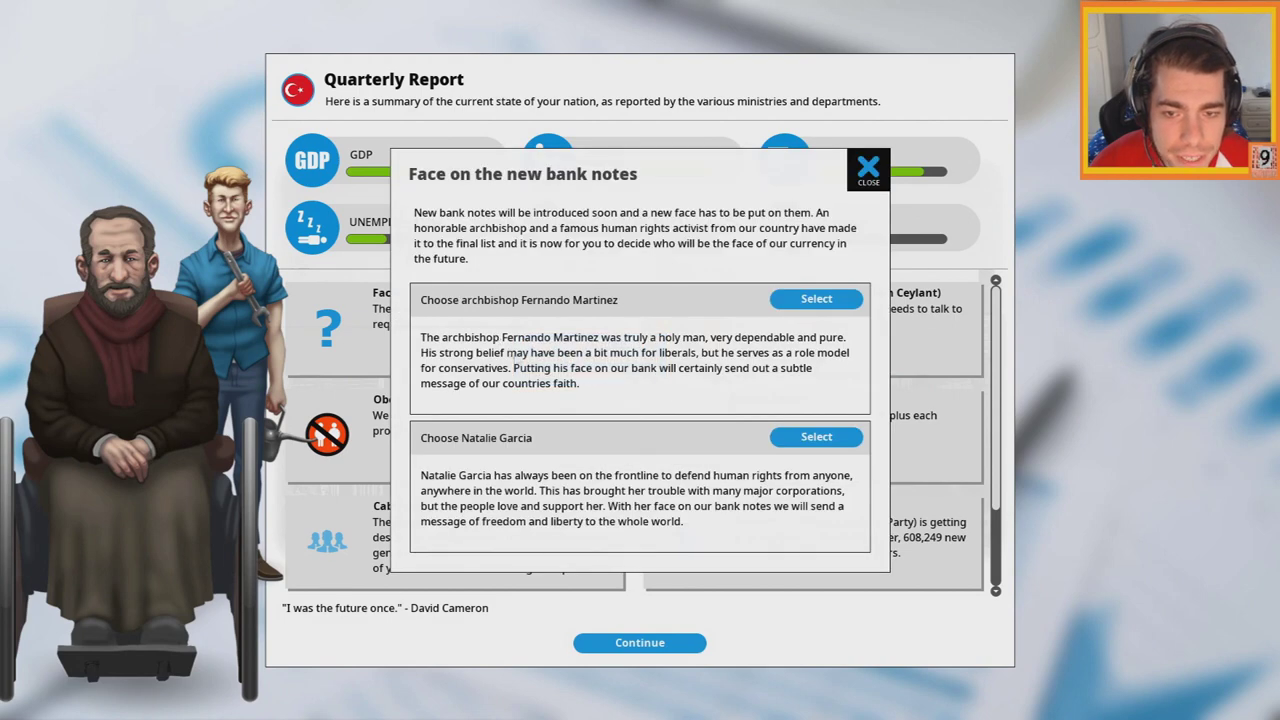
left_click(792, 440)
left_click(870, 152)
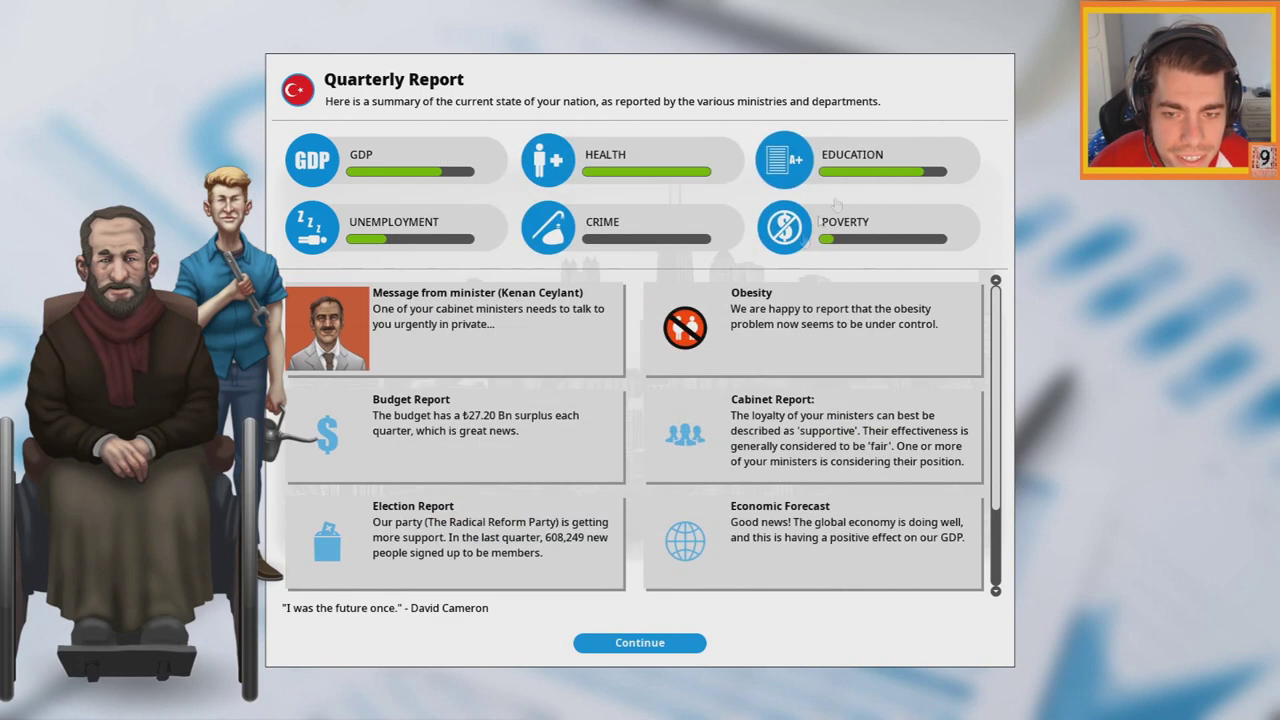
left_click(640, 642)
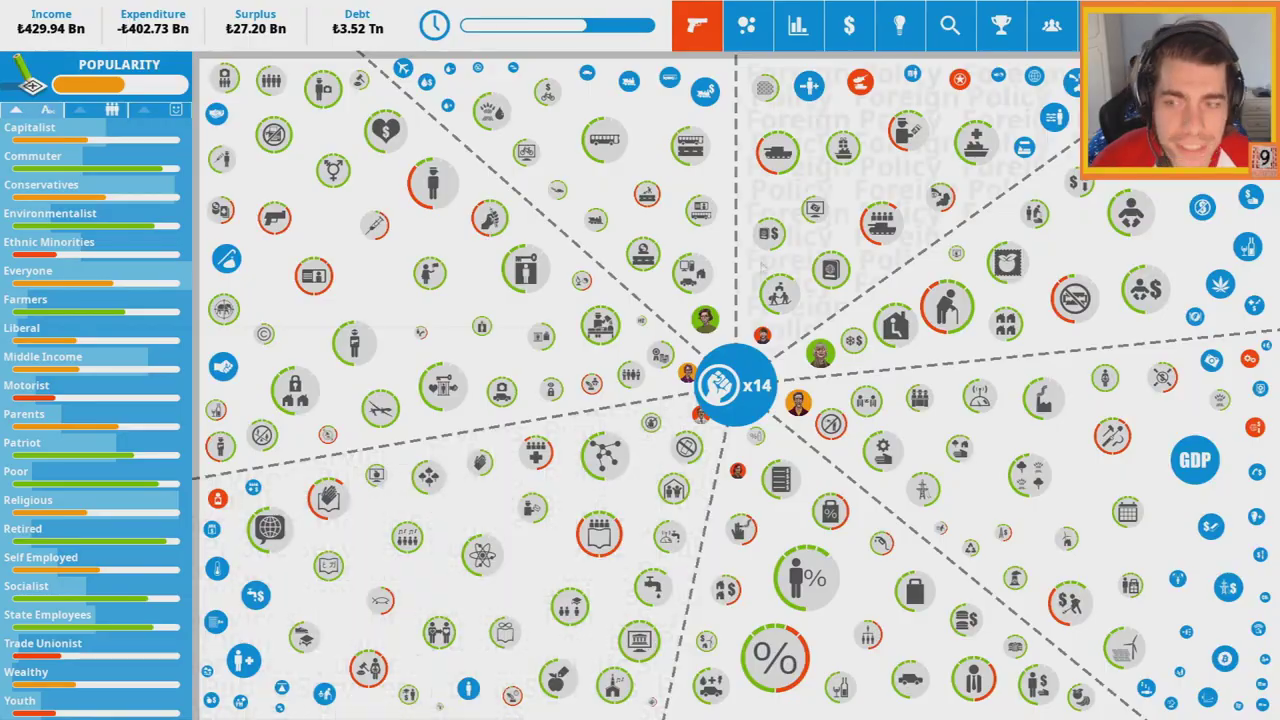
Review the Chancellor, Public Services, Law and Order and Foreign Policy ministers without changes
left_click(1002, 25)
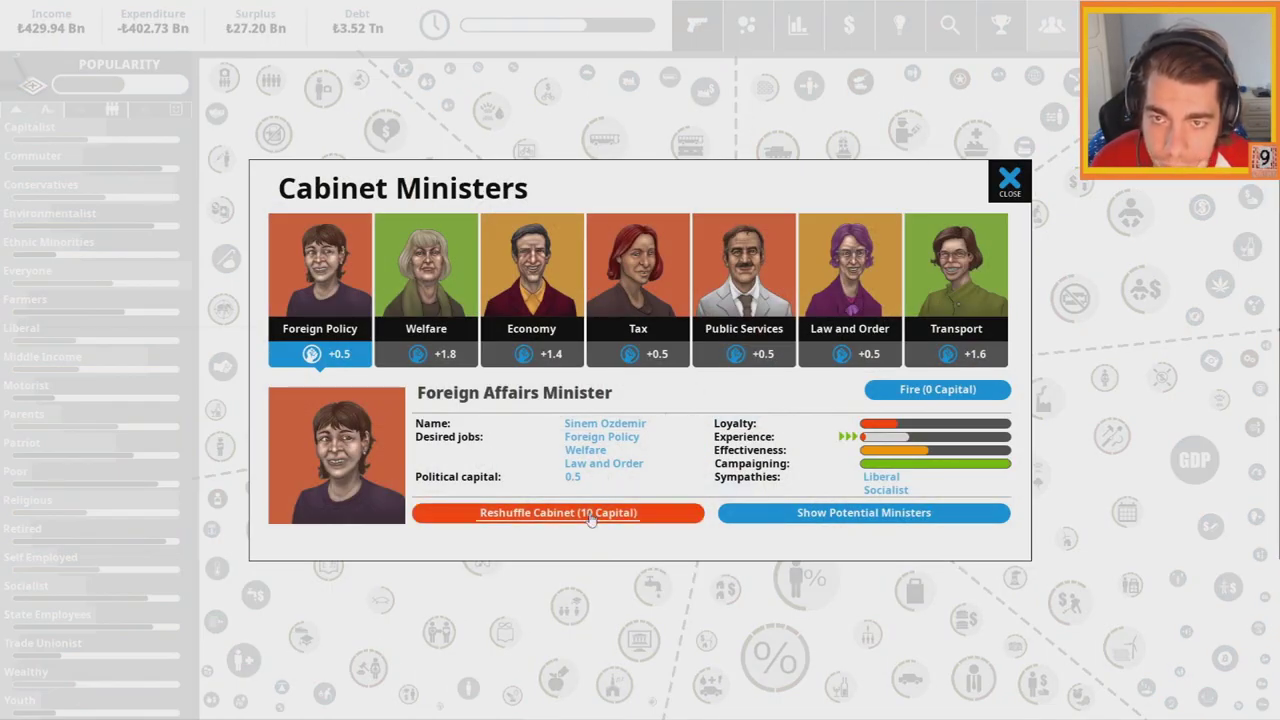
left_click(743, 275)
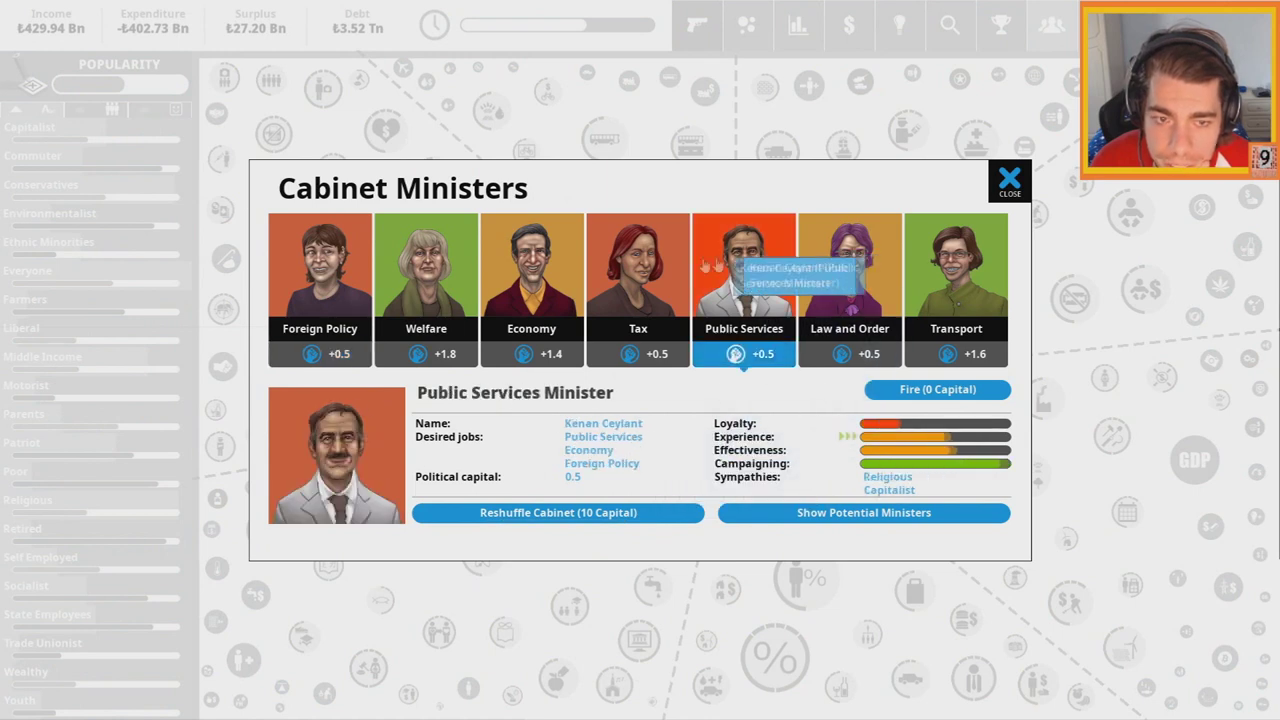
left_click(650, 270)
left_click(745, 265)
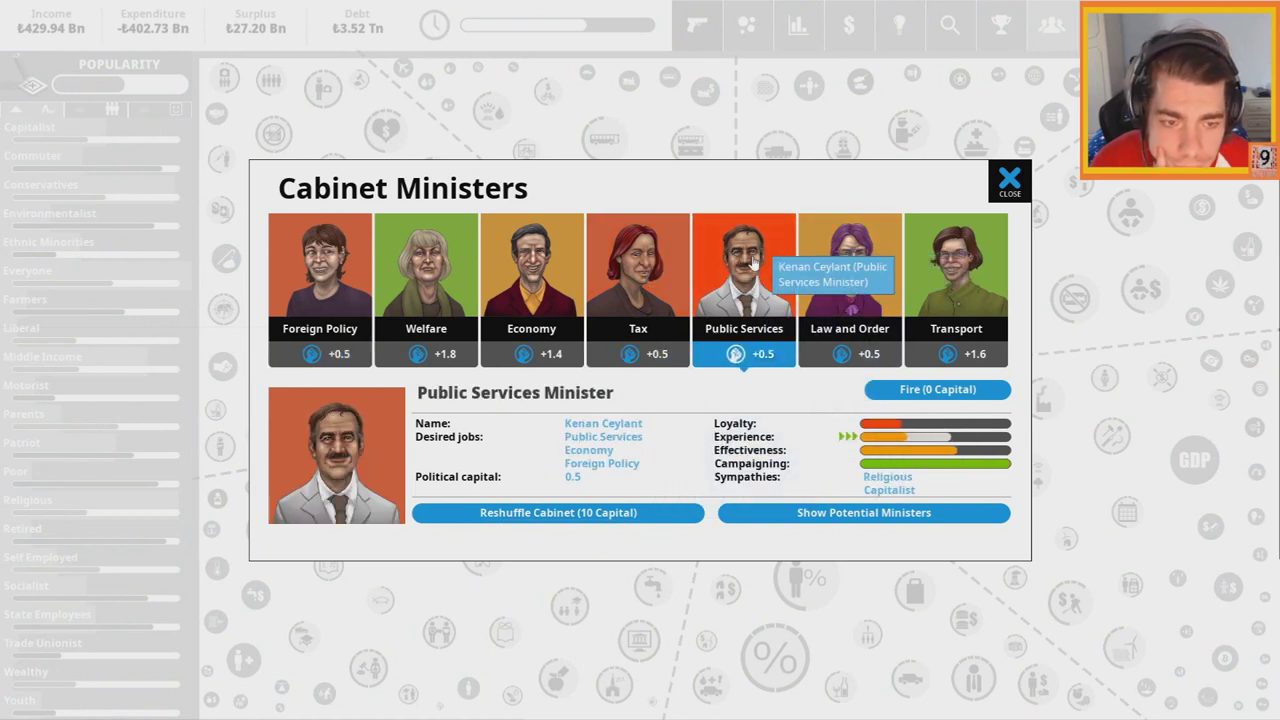
left_click(850, 268)
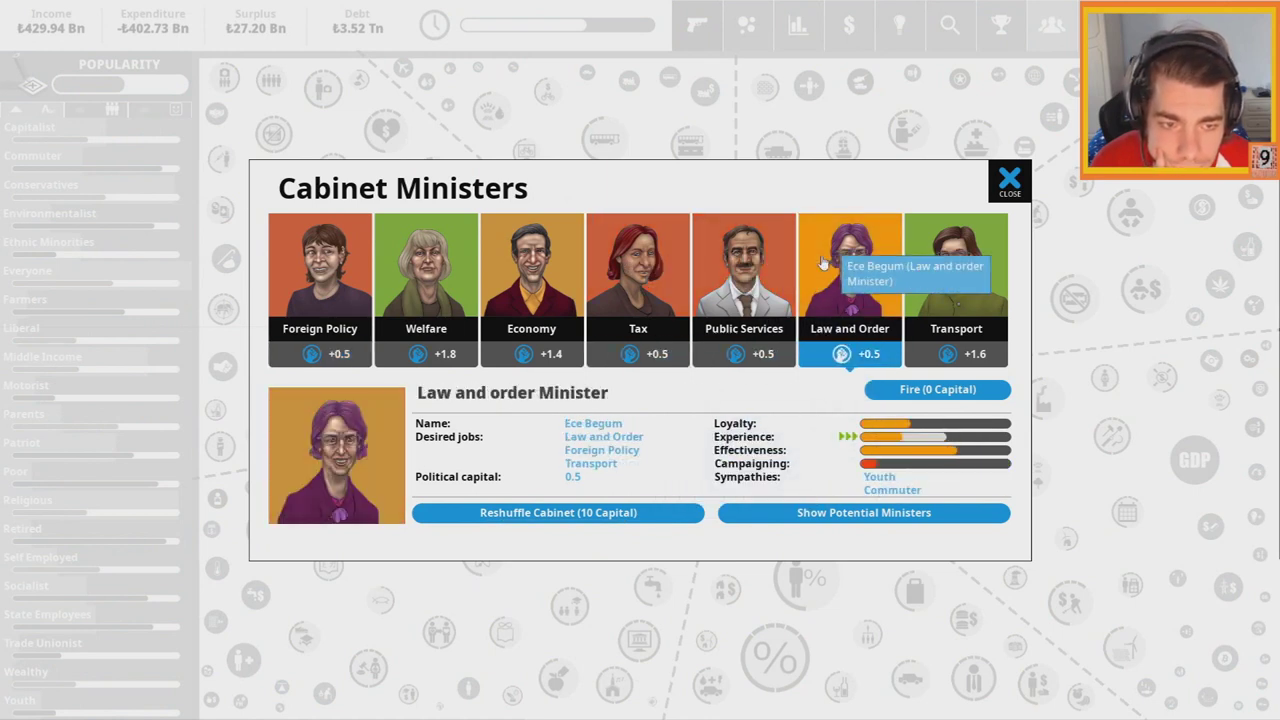
left_click(320, 268)
left_click(638, 268)
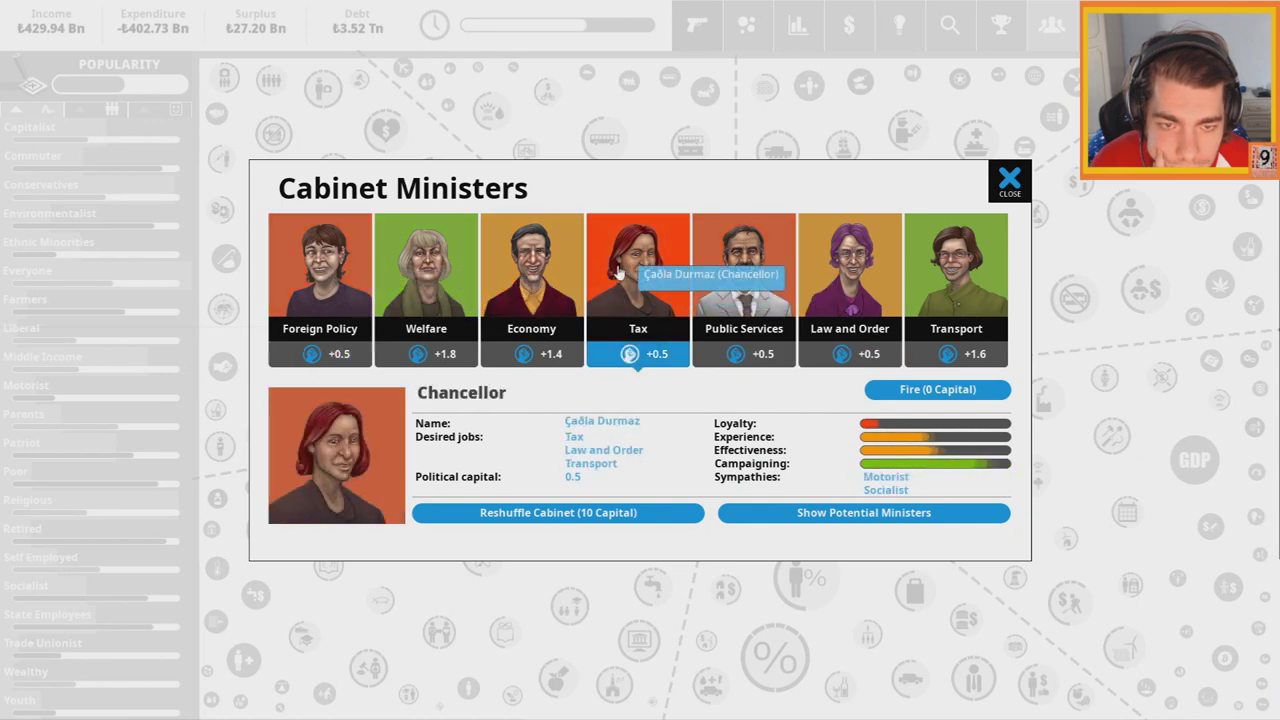
left_click(743, 270)
left_click(1010, 182)
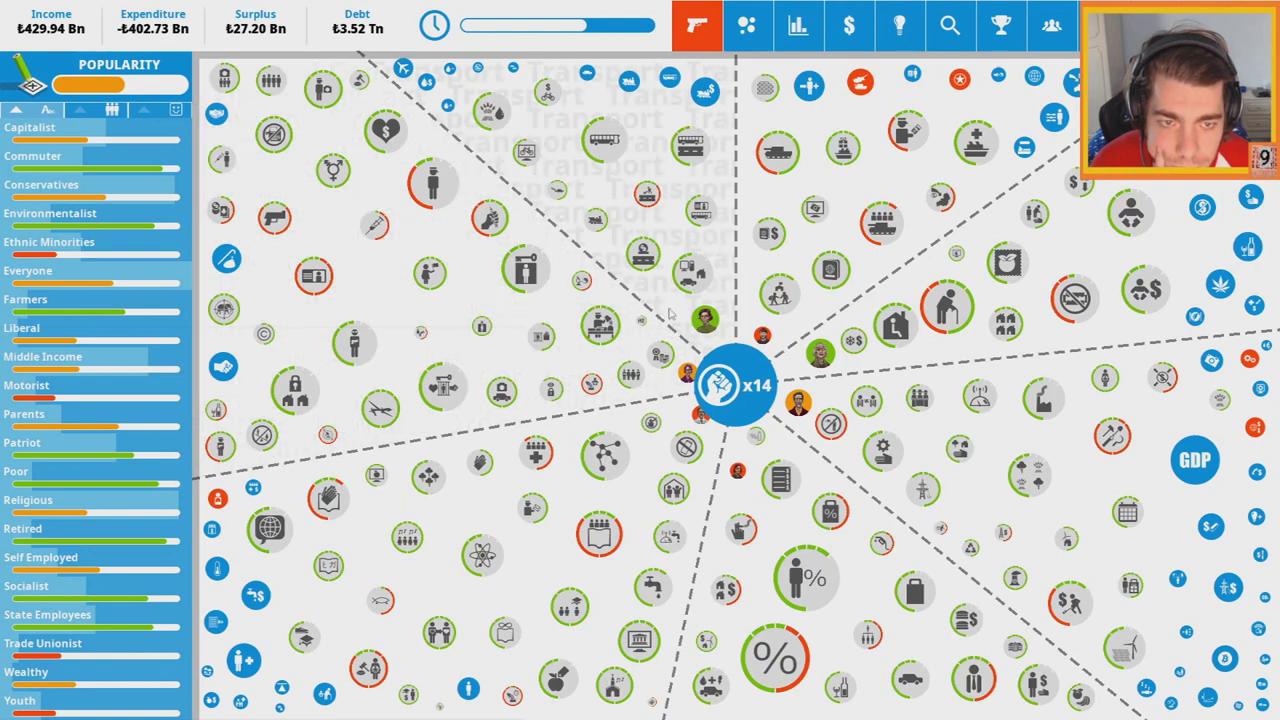
Inspect Technology Backwater, Uncompetitive Economy and Faith School Subsidies, then cancel School Prayers
left_click(1112, 437)
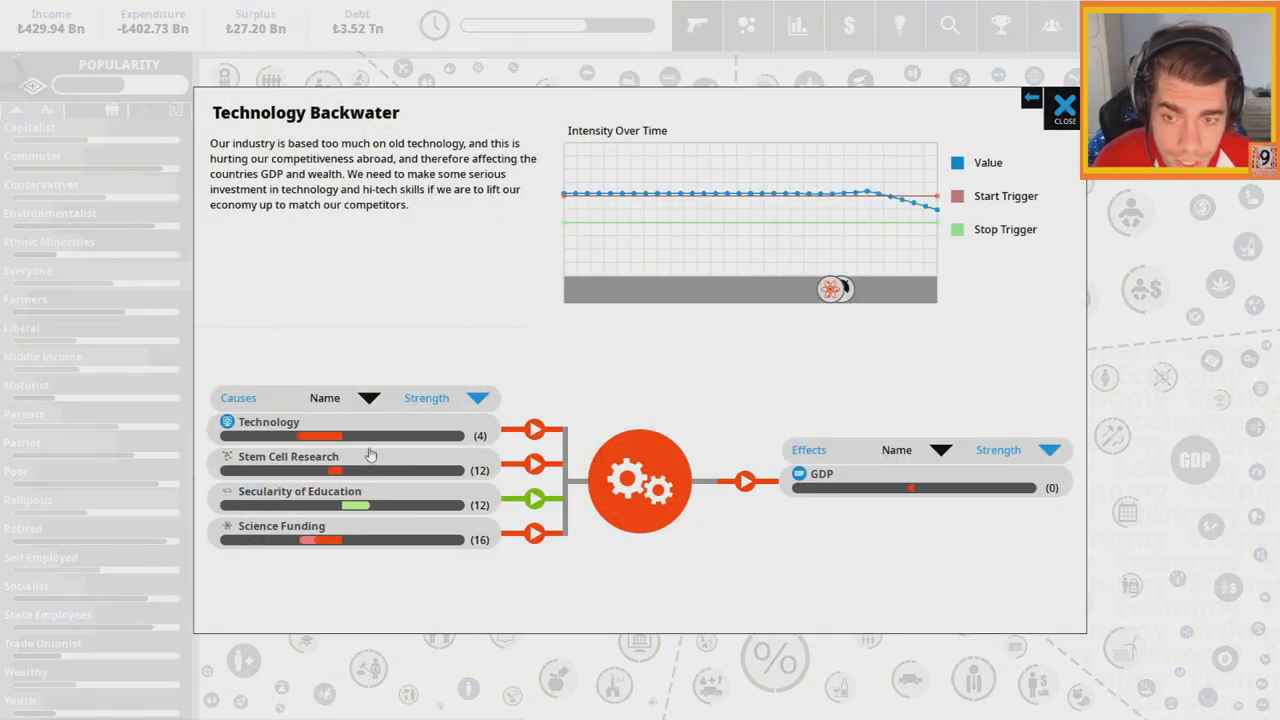
left_click(1064, 105)
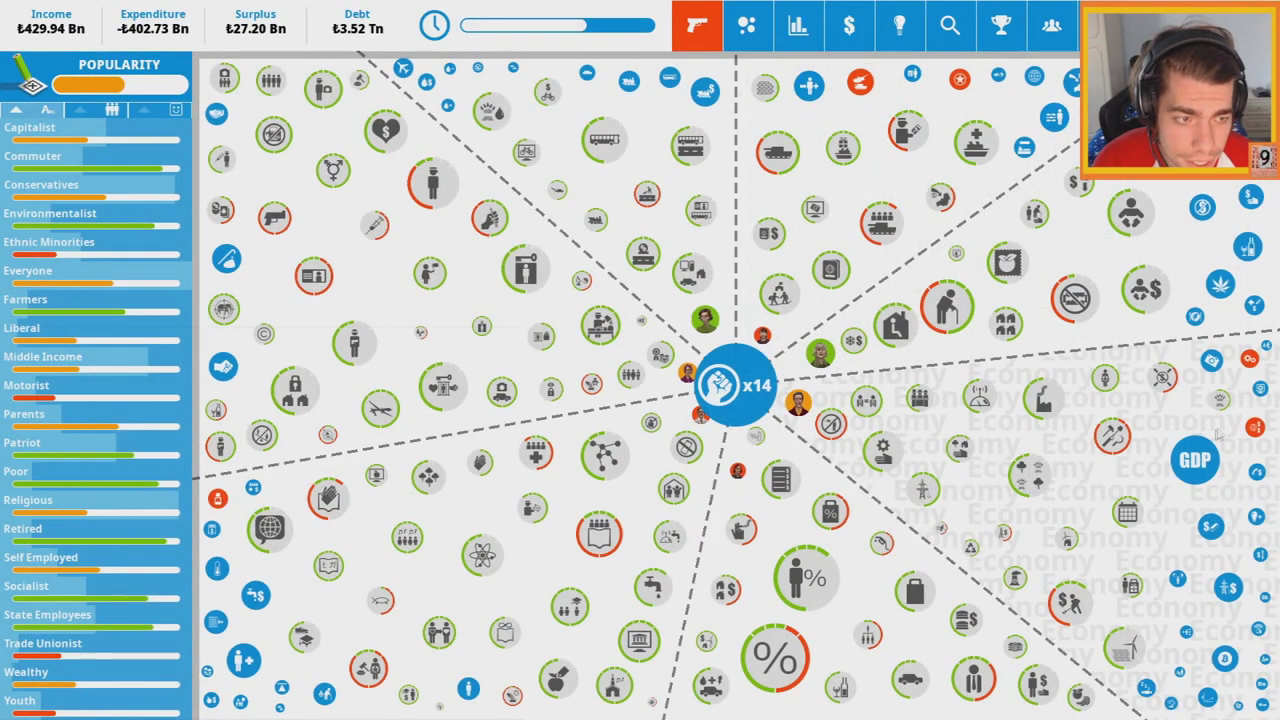
left_click(1220, 435)
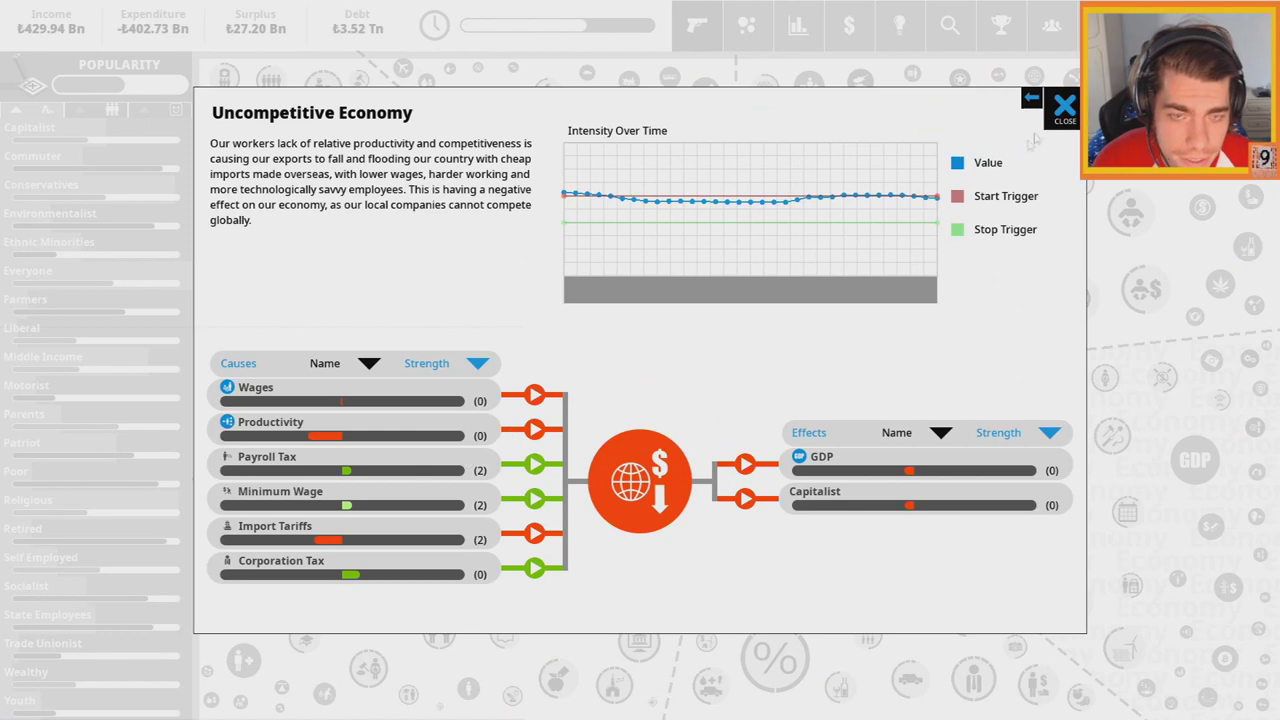
left_click(1064, 105)
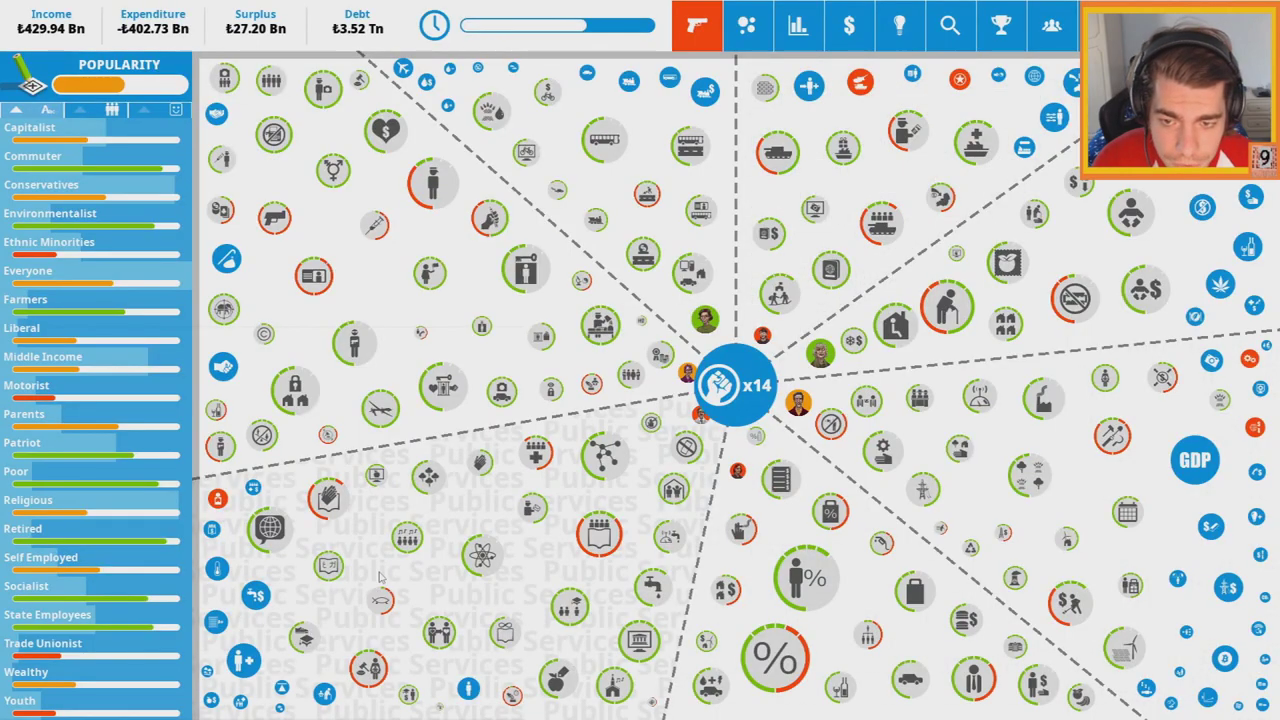
left_click(328, 500)
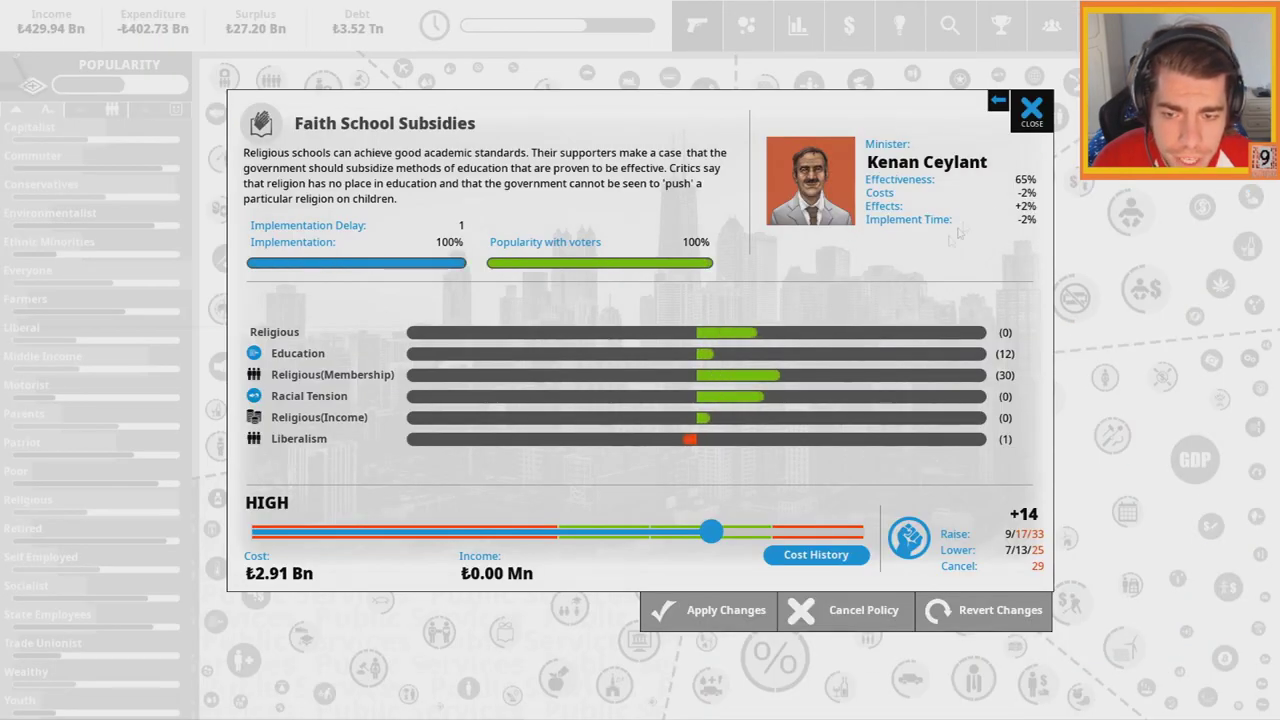
left_click(1031, 110)
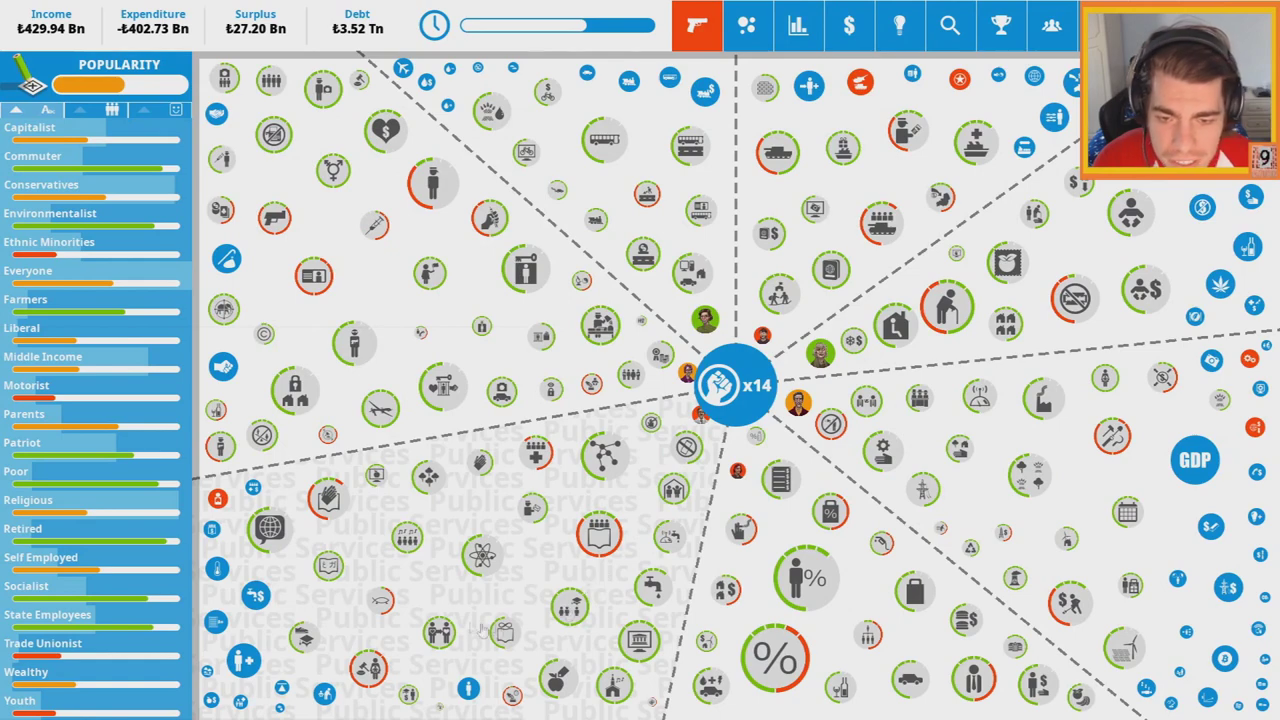
left_click(479, 484)
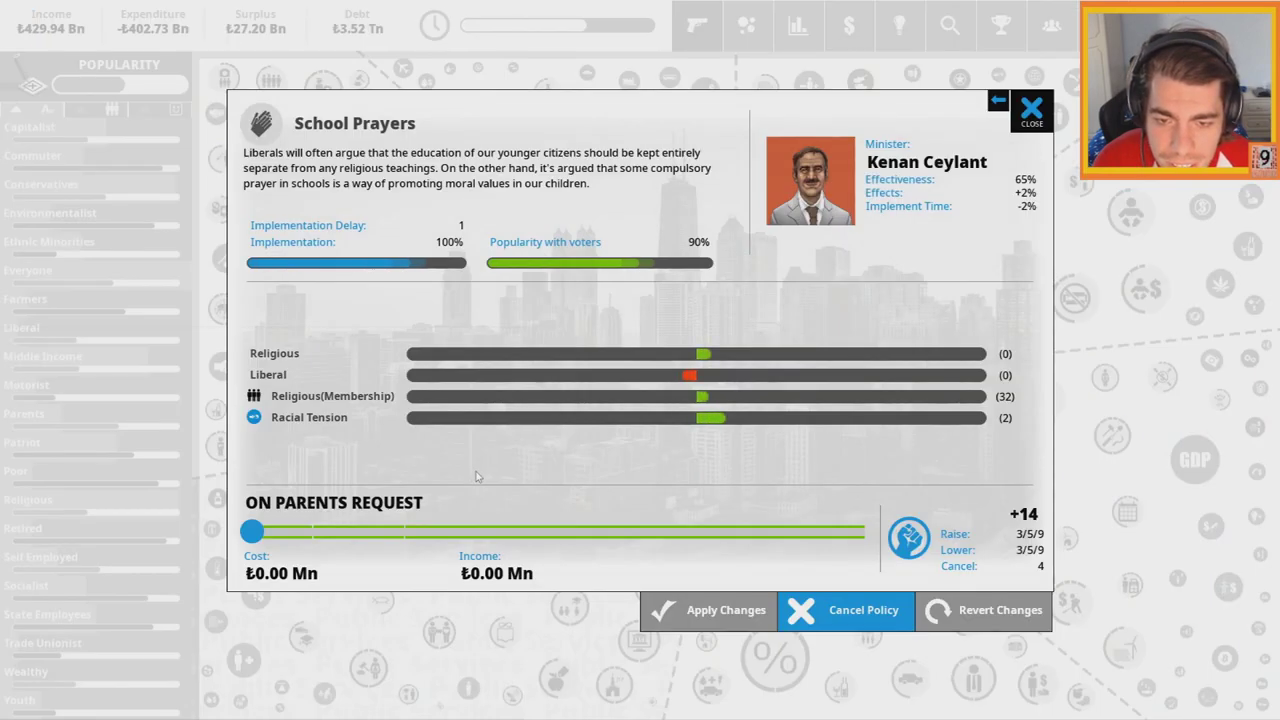
left_click(848, 614)
left_click(712, 418)
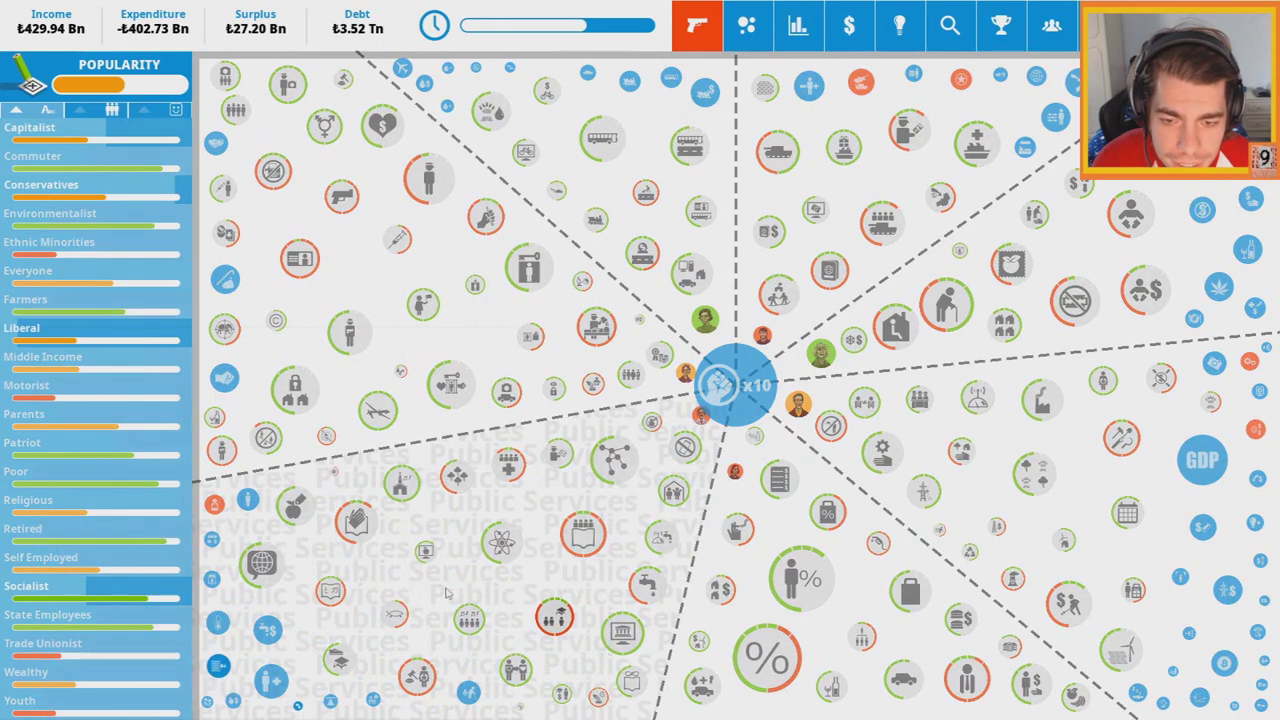
Raise Drug Treatment Scheme funding to maximum, then view Ban Tobacco
left_click(520, 711)
left_click_drag(282, 532, 862, 532)
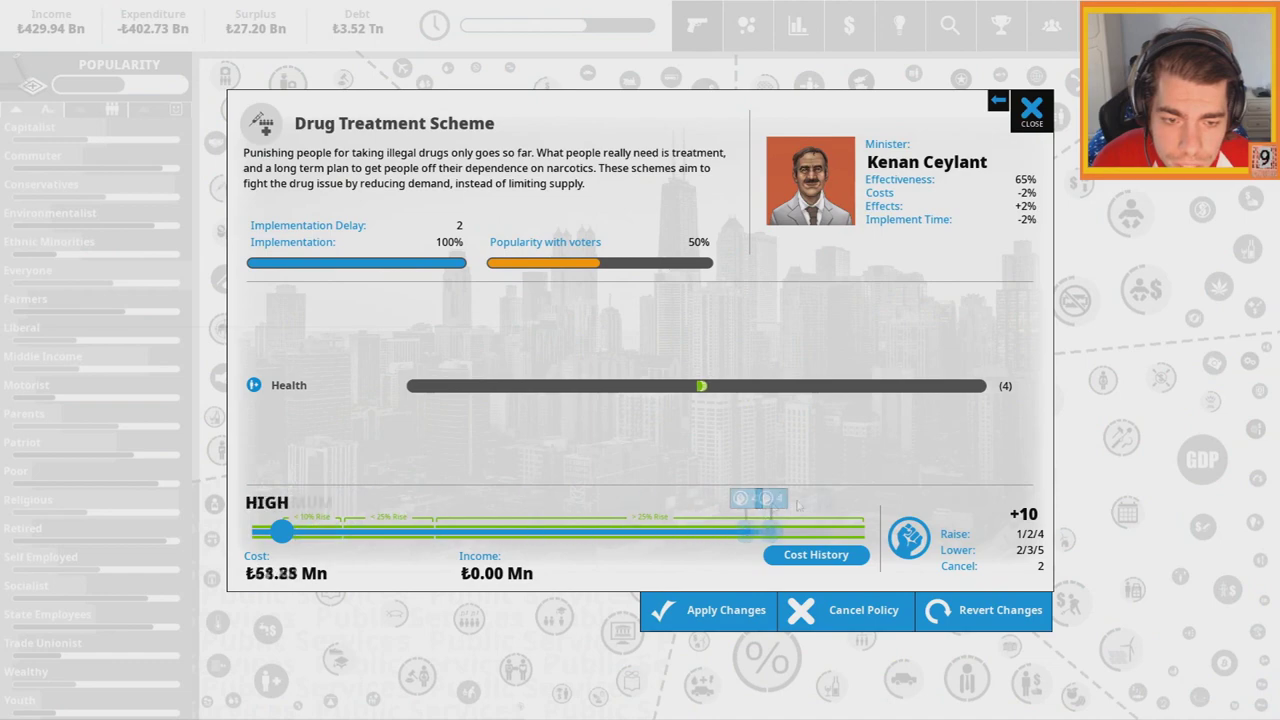
left_click(705, 610)
left_click(712, 400)
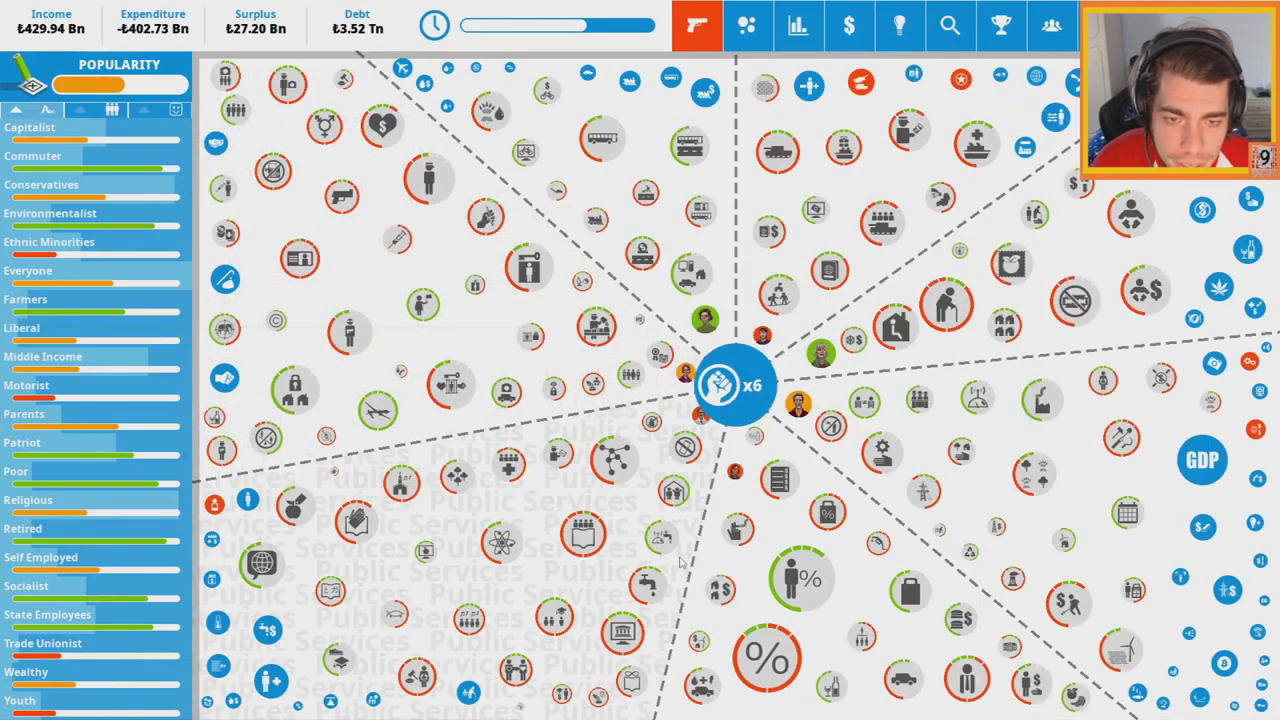
left_click(654, 426)
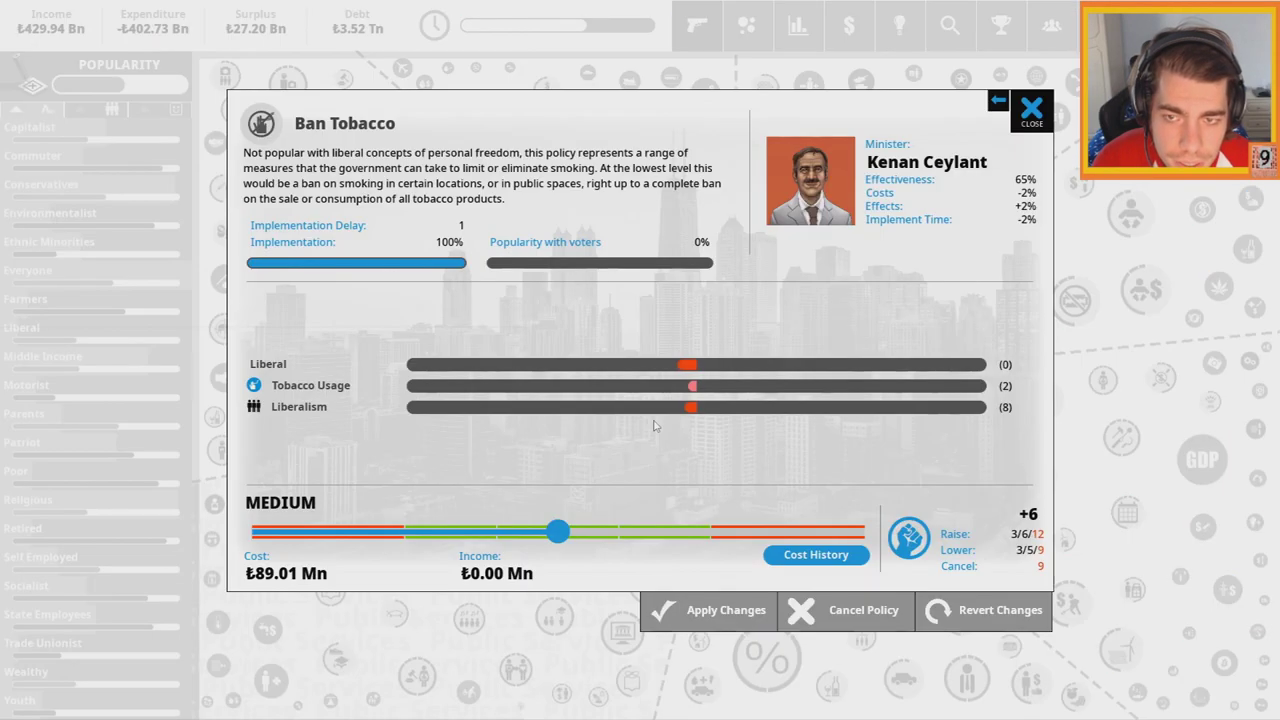
left_click(1031, 110)
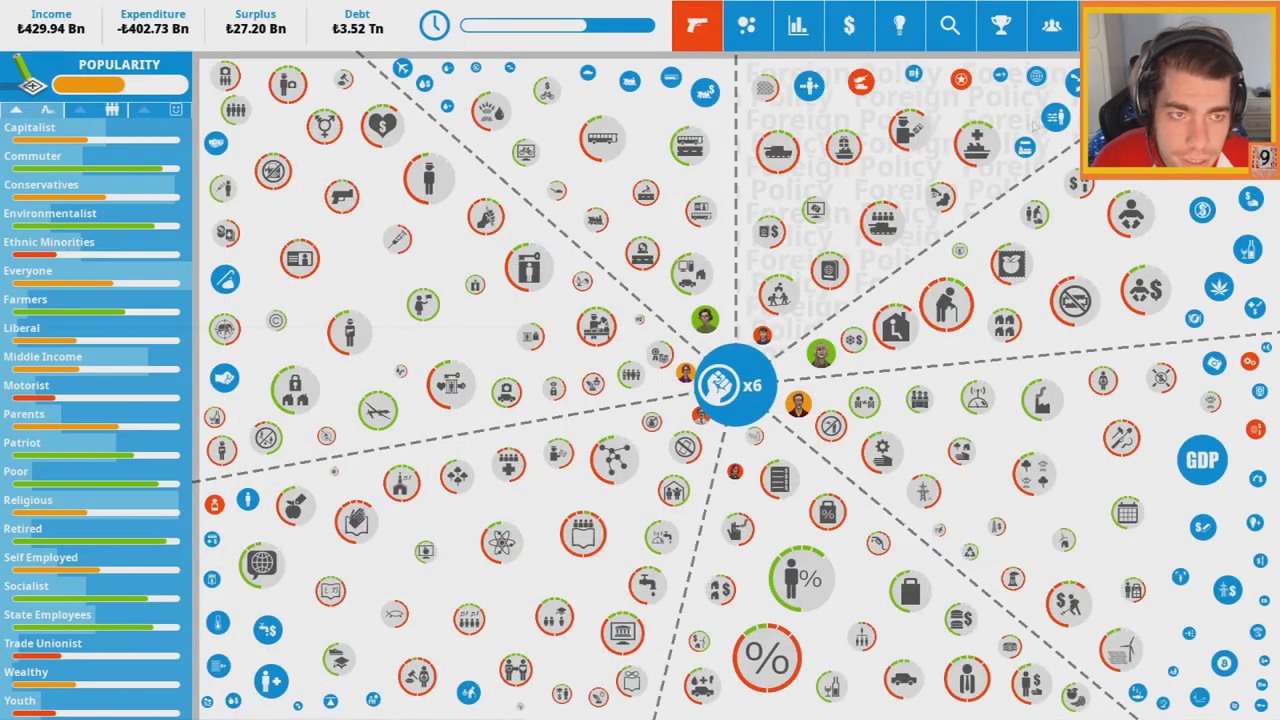
Browse the Welfare, Economy, Tax and Public Services policy ideas, including Young Entrepreneur Scheme
left_click(849, 25)
left_click(1075, 110)
left_click(900, 27)
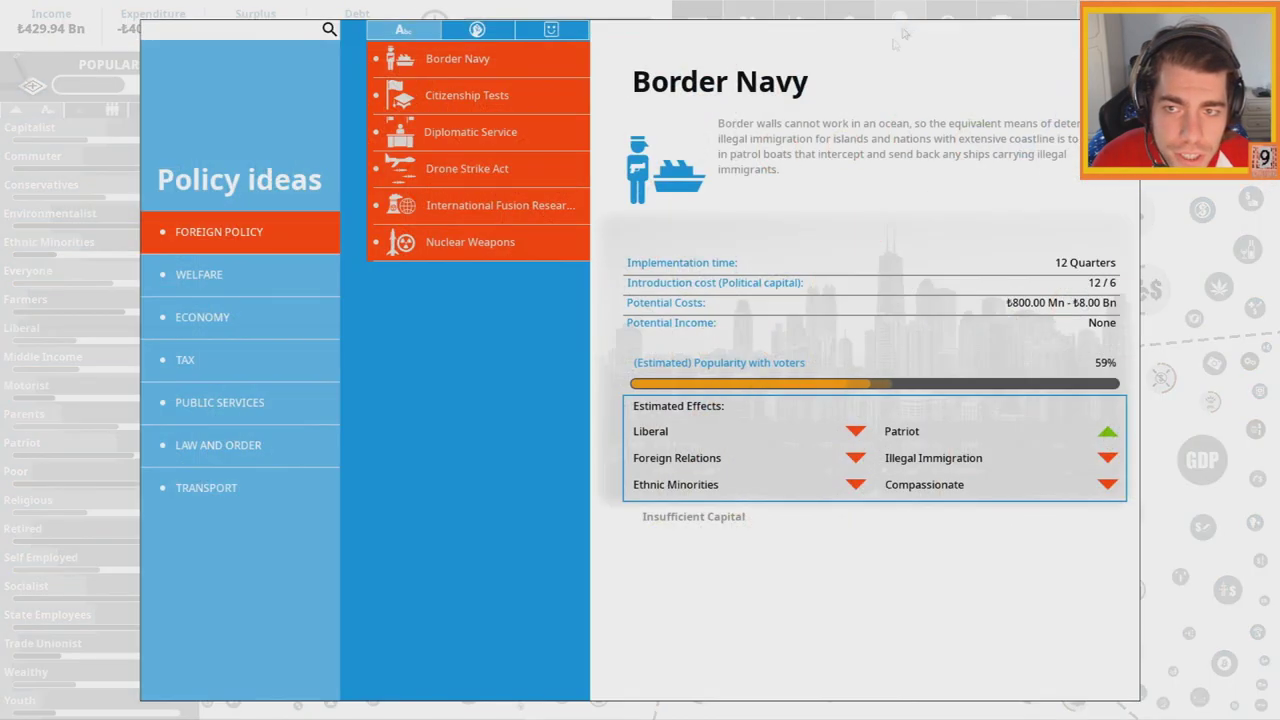
key("Escape")
left_click(900, 27)
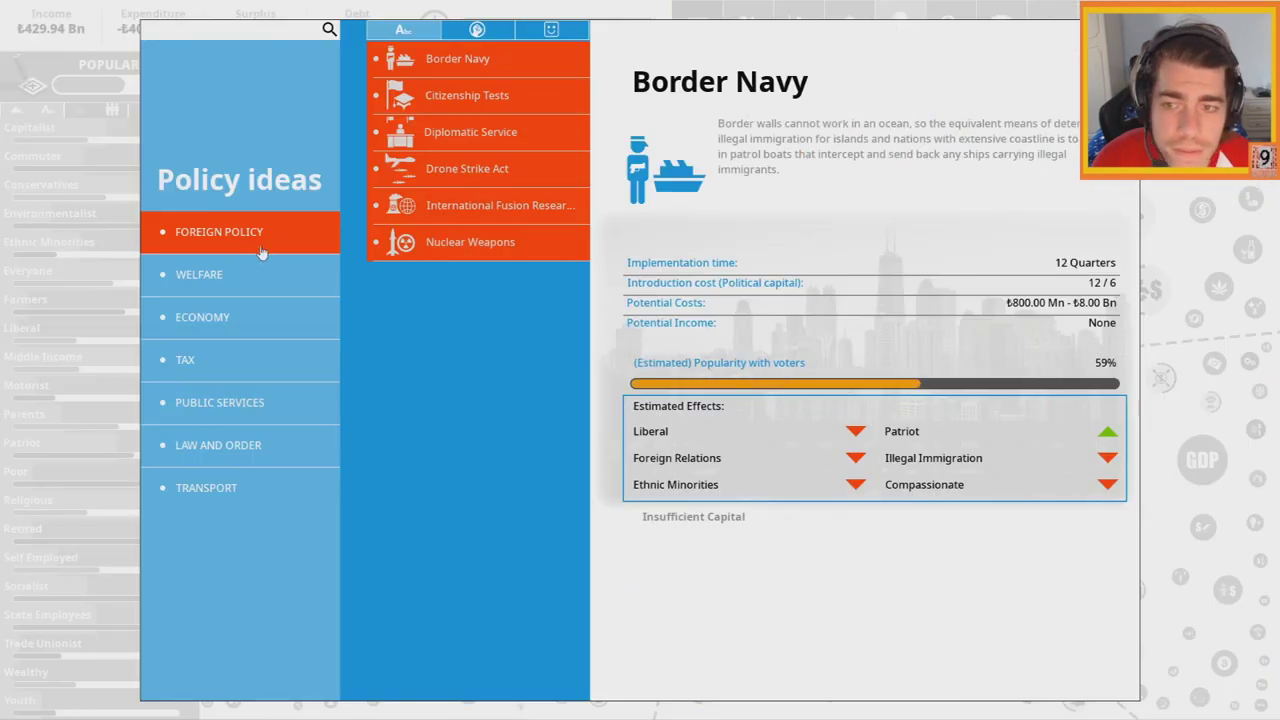
left_click(252, 285)
left_click(250, 317)
left_click(255, 285)
left_click(258, 318)
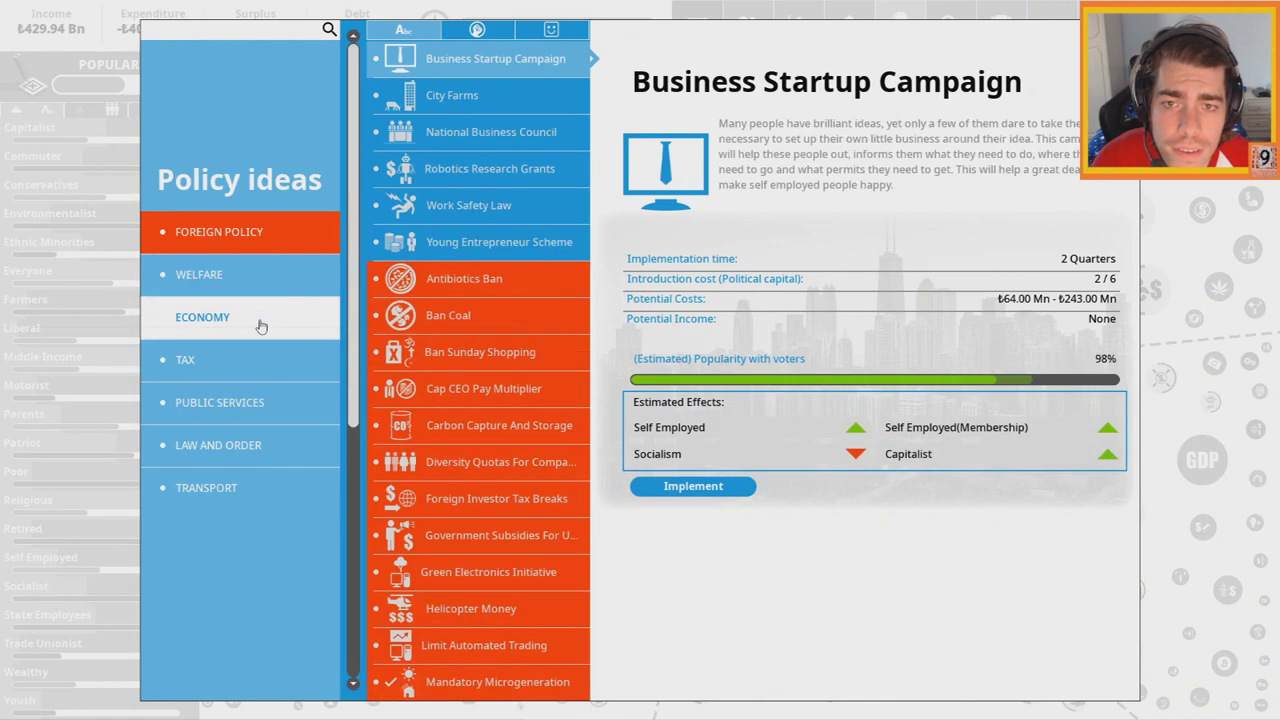
left_click(465, 241)
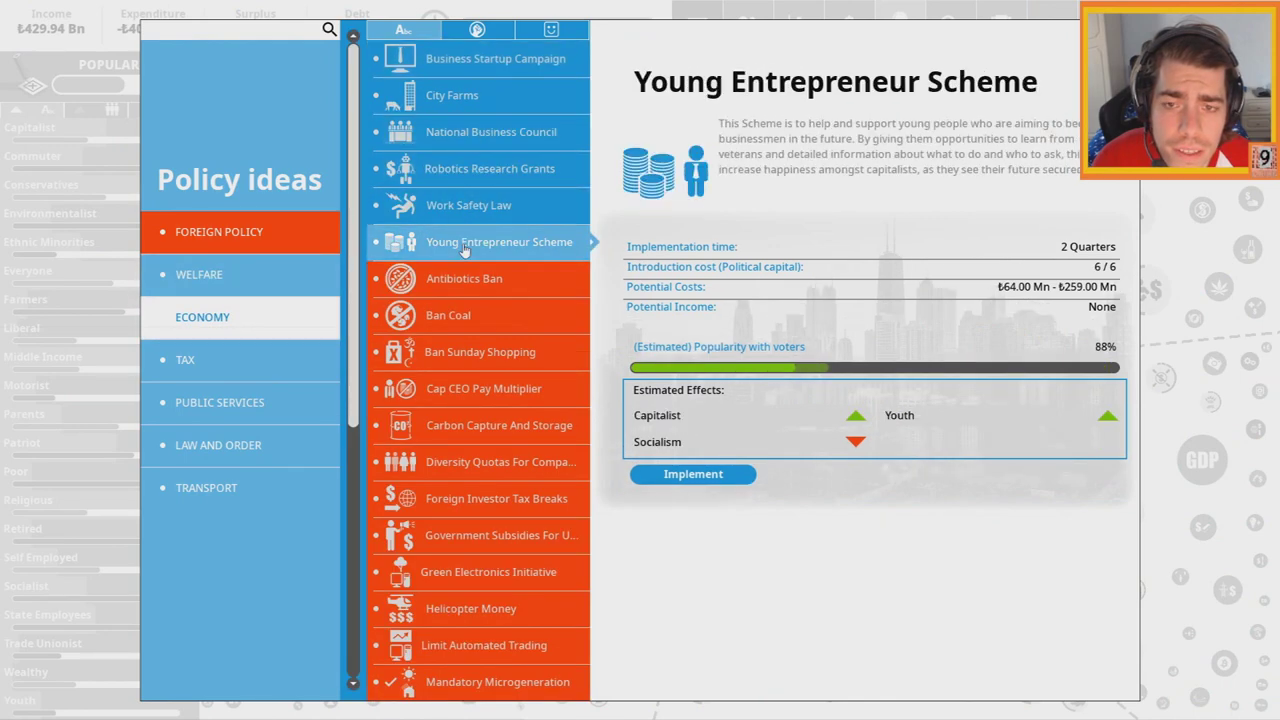
left_click(260, 360)
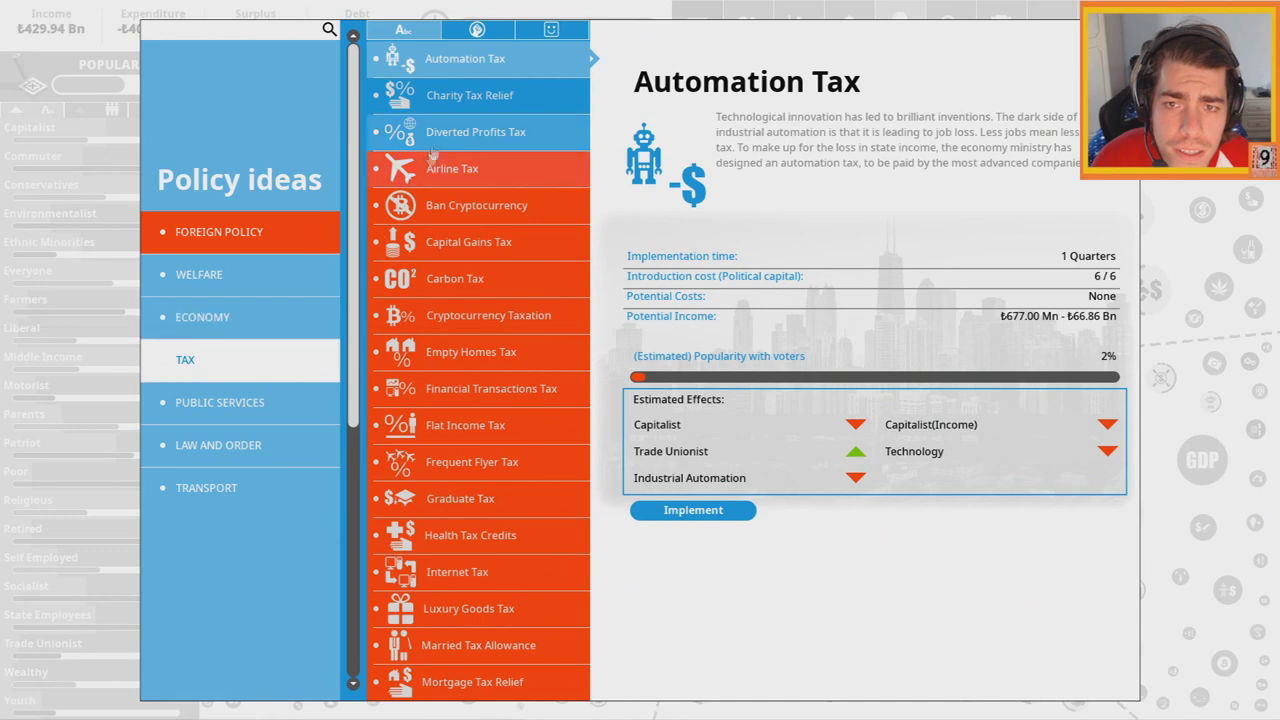
left_click(256, 402)
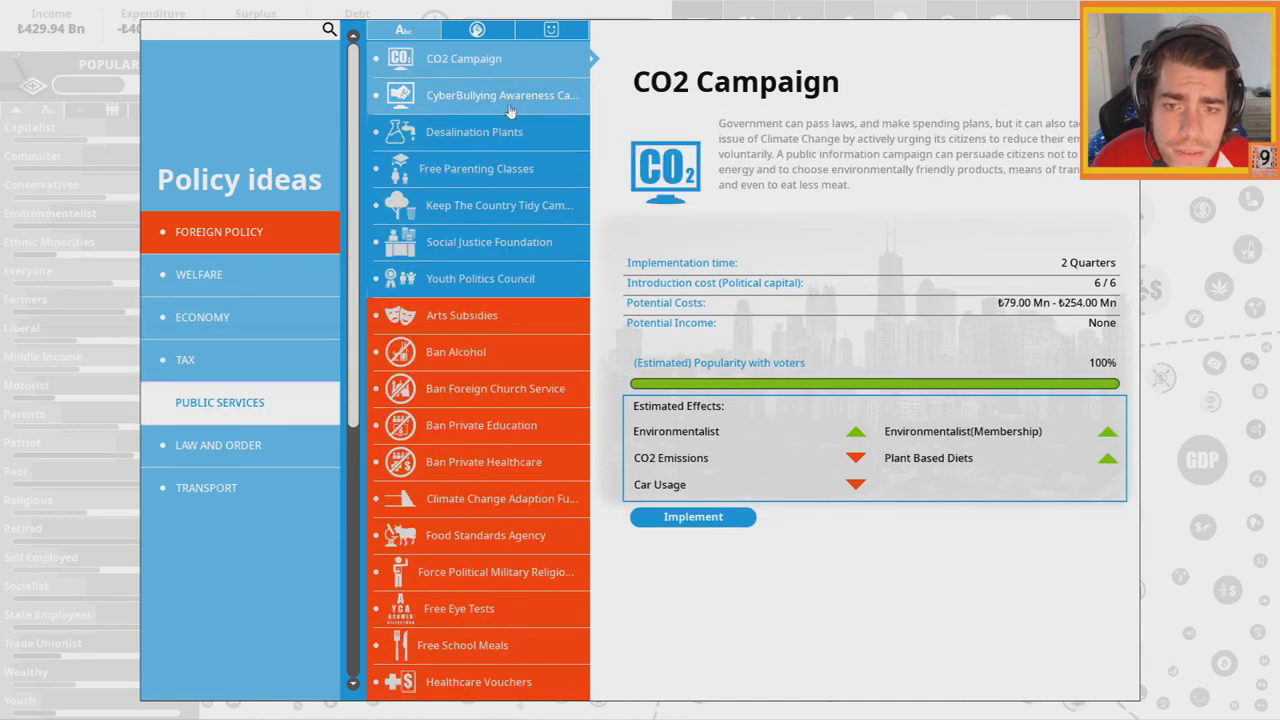
Introduce Free Parenting Classes with funding at maximum
left_click(476, 172)
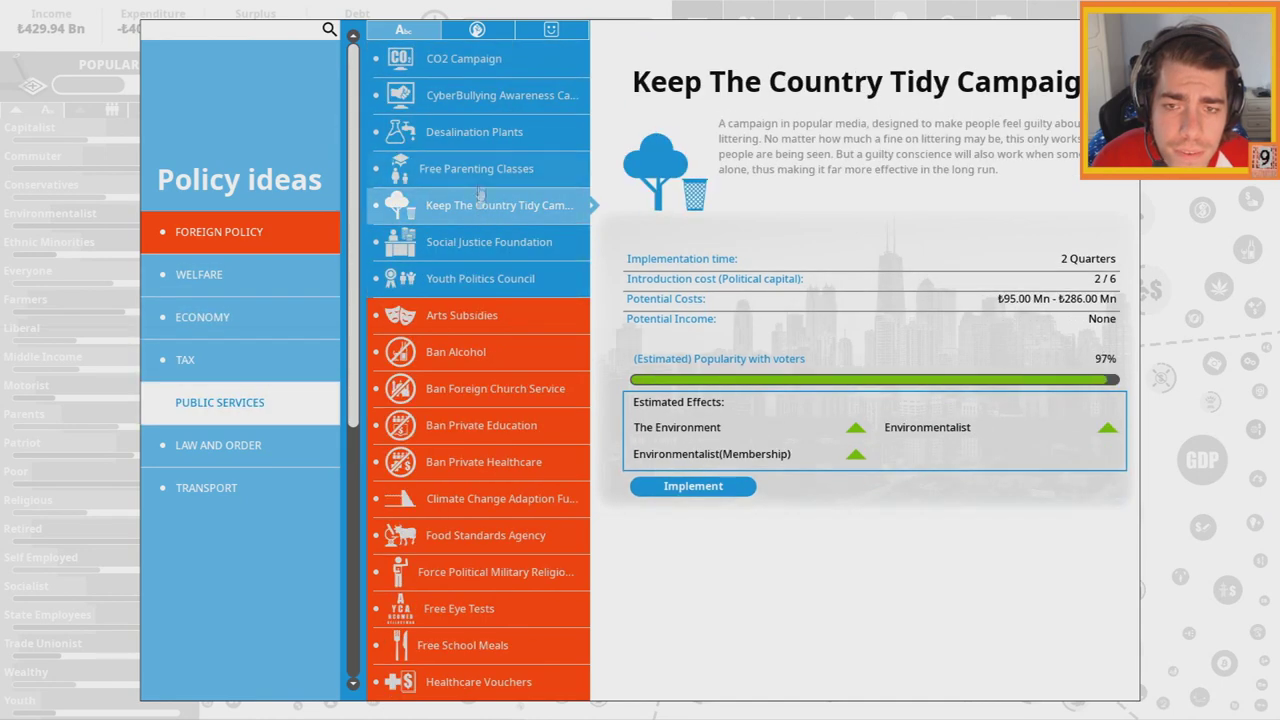
left_click(693, 489)
left_click_drag(470, 540, 860, 540)
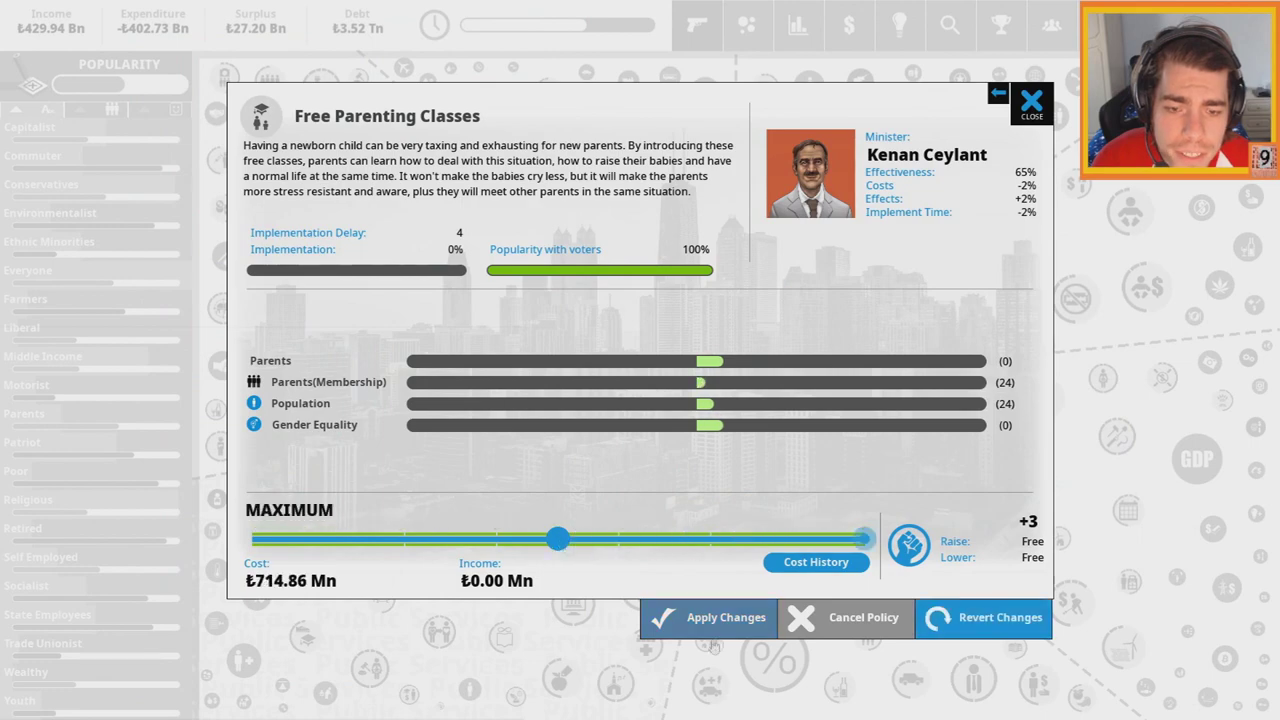
left_click(716, 648)
Introduce the Race Discrimination Act from Law and Order ideas at maximum
left_click(900, 24)
left_click(206, 487)
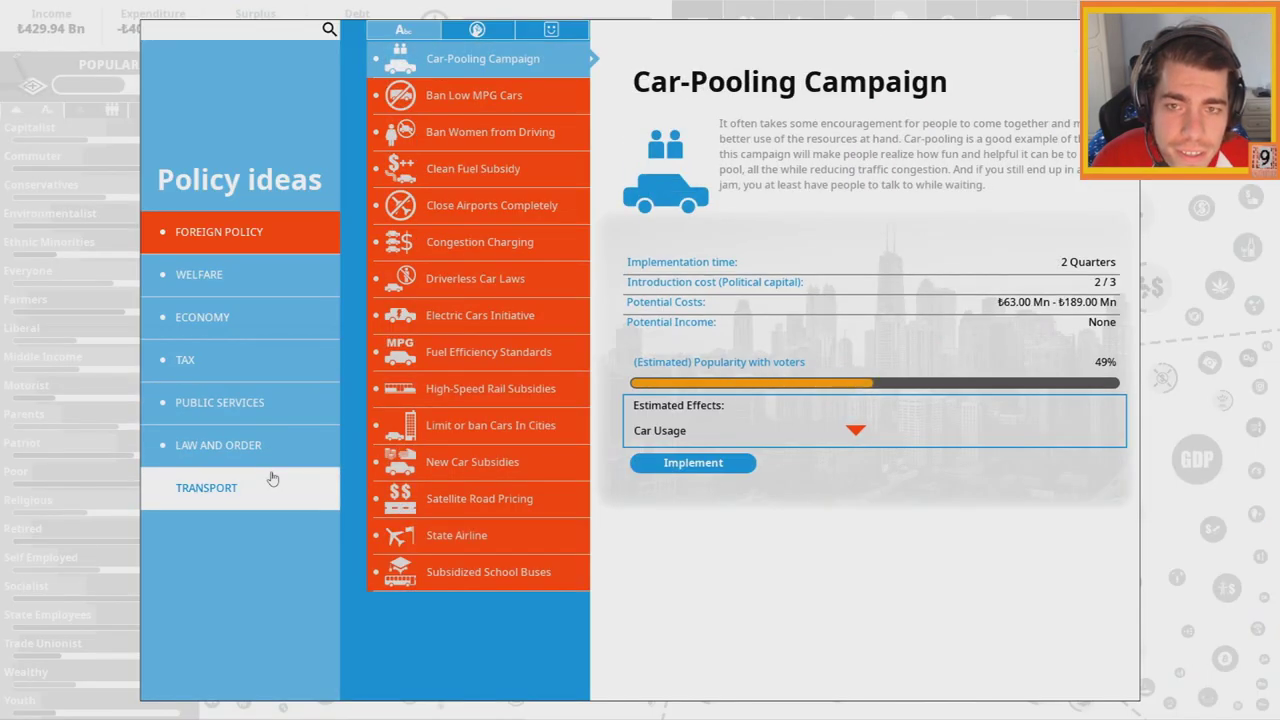
left_click(218, 445)
left_click(693, 509)
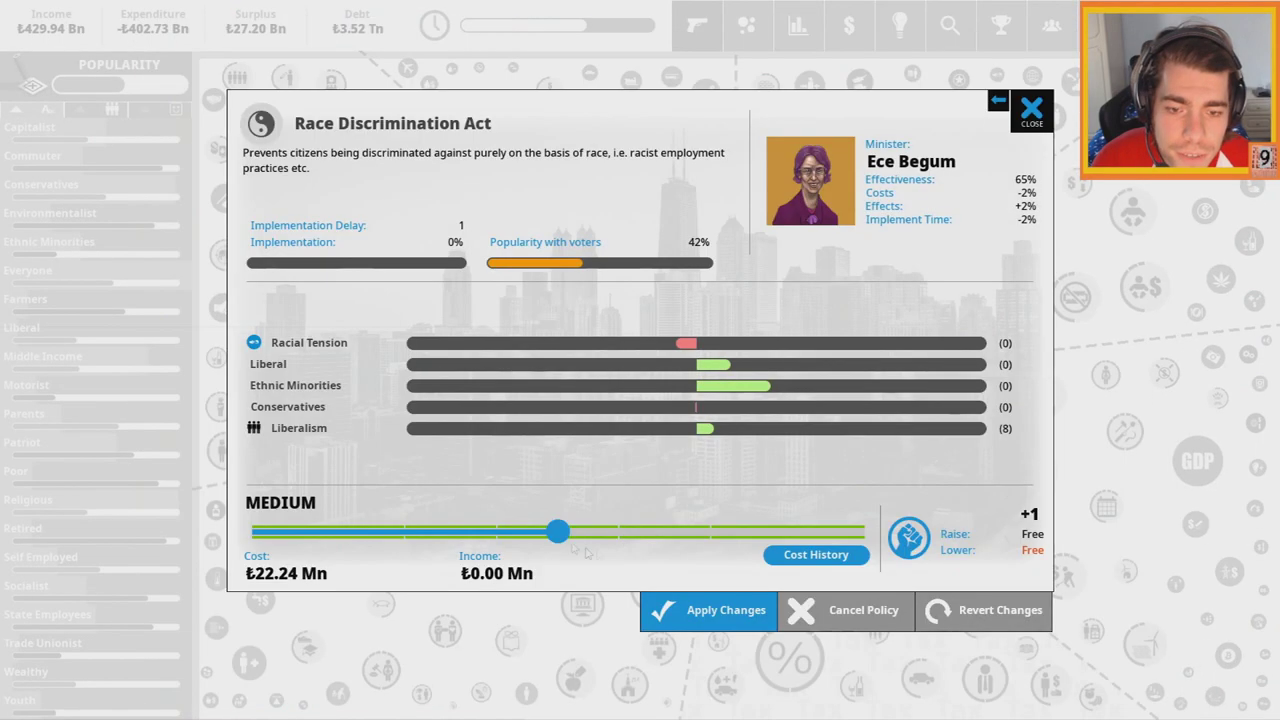
left_click_drag(557, 530, 860, 530)
left_click(725, 612)
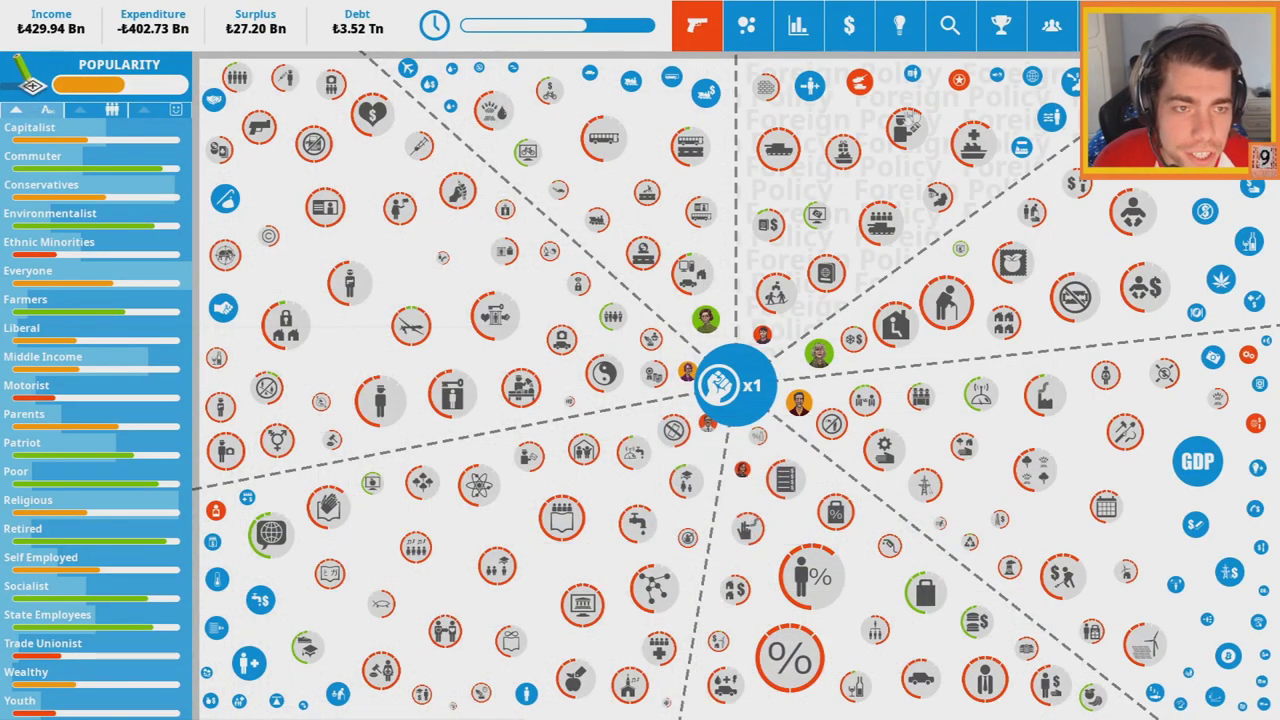
Examine the PKK threat and its Ethnic Minorities cause, then close the panel
left_click(742, 468)
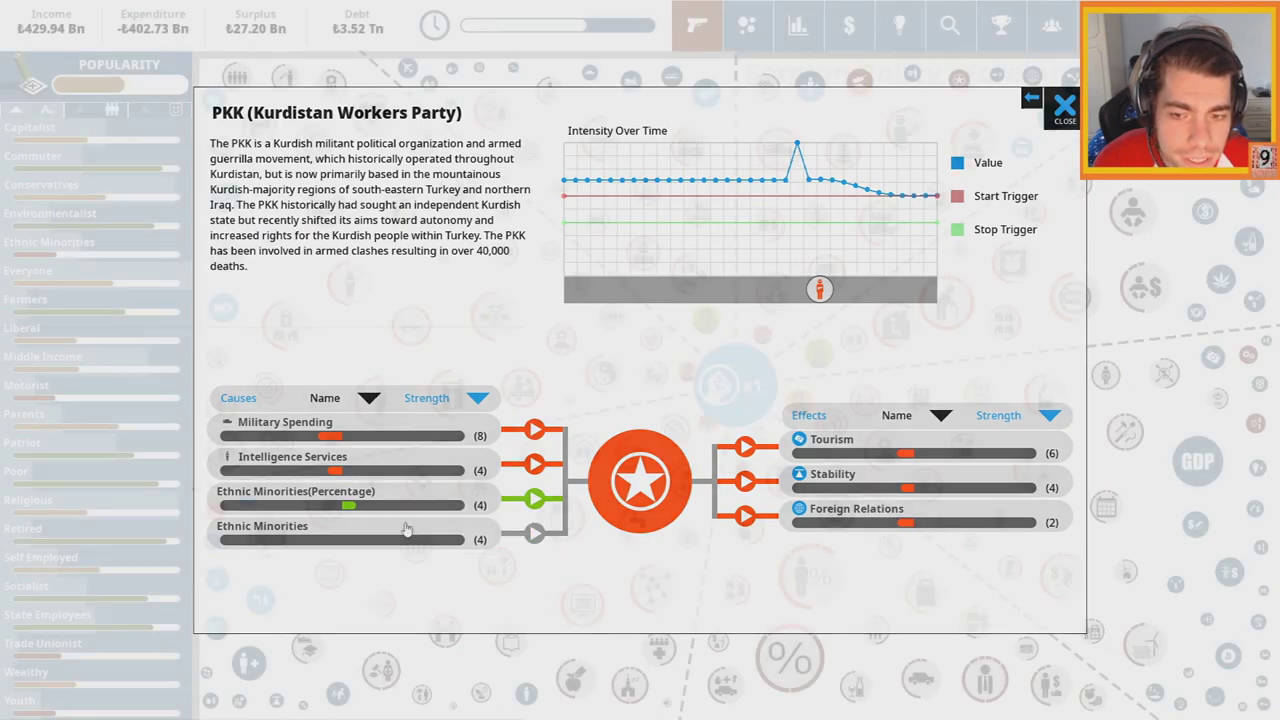
left_click(440, 533)
left_click(1031, 66)
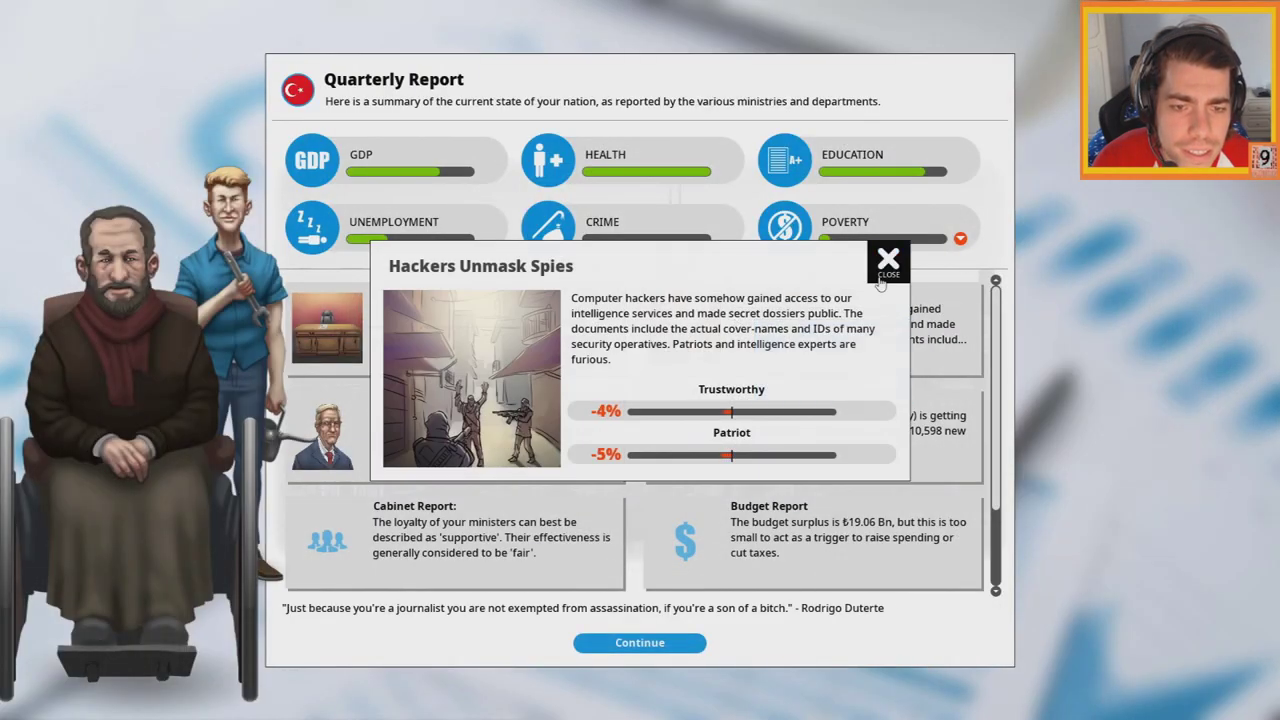
Dismiss Hackers Unmask Spies and start a cabinet reshuffle from the resignation notice
left_click(888, 262)
left_click(450, 315)
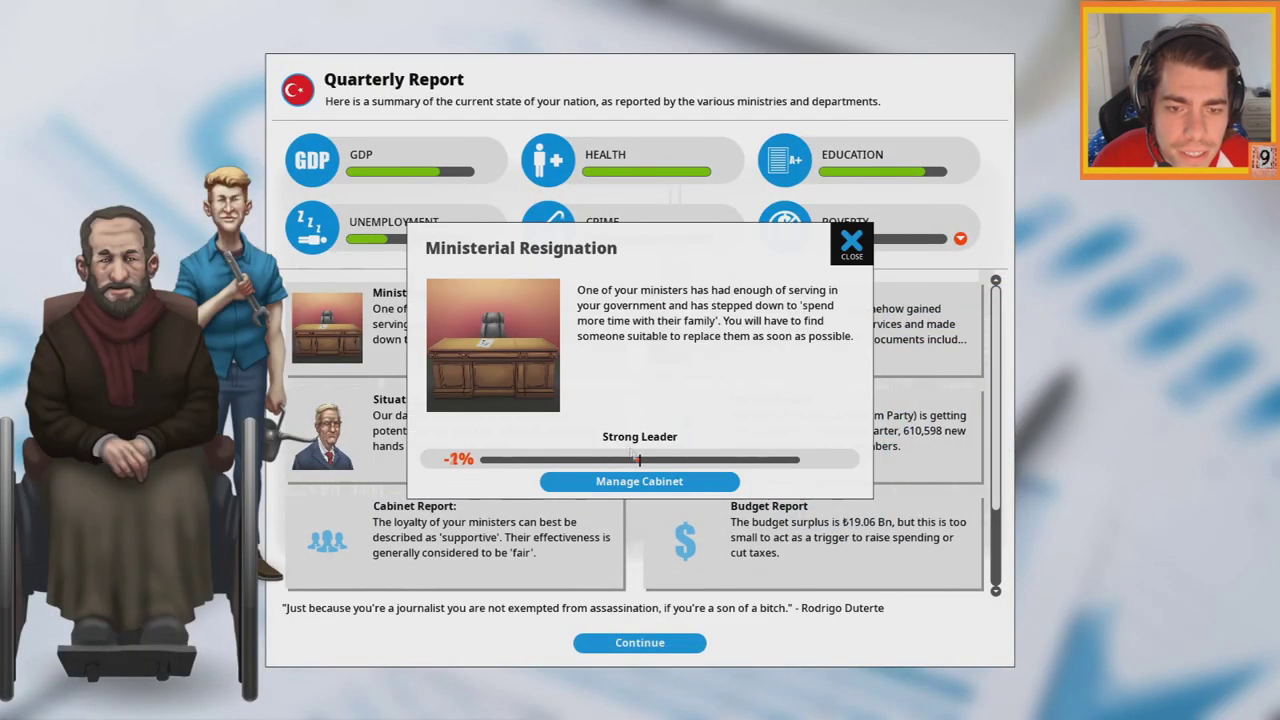
left_click(641, 485)
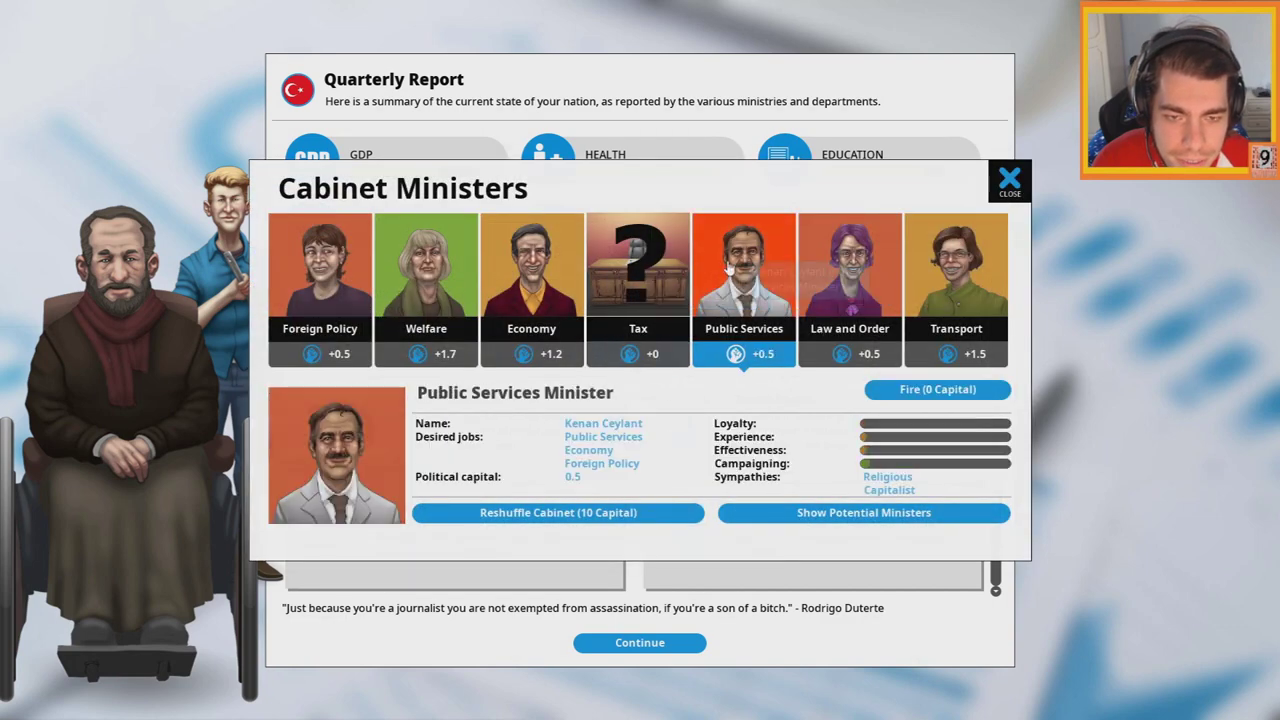
left_click(558, 512)
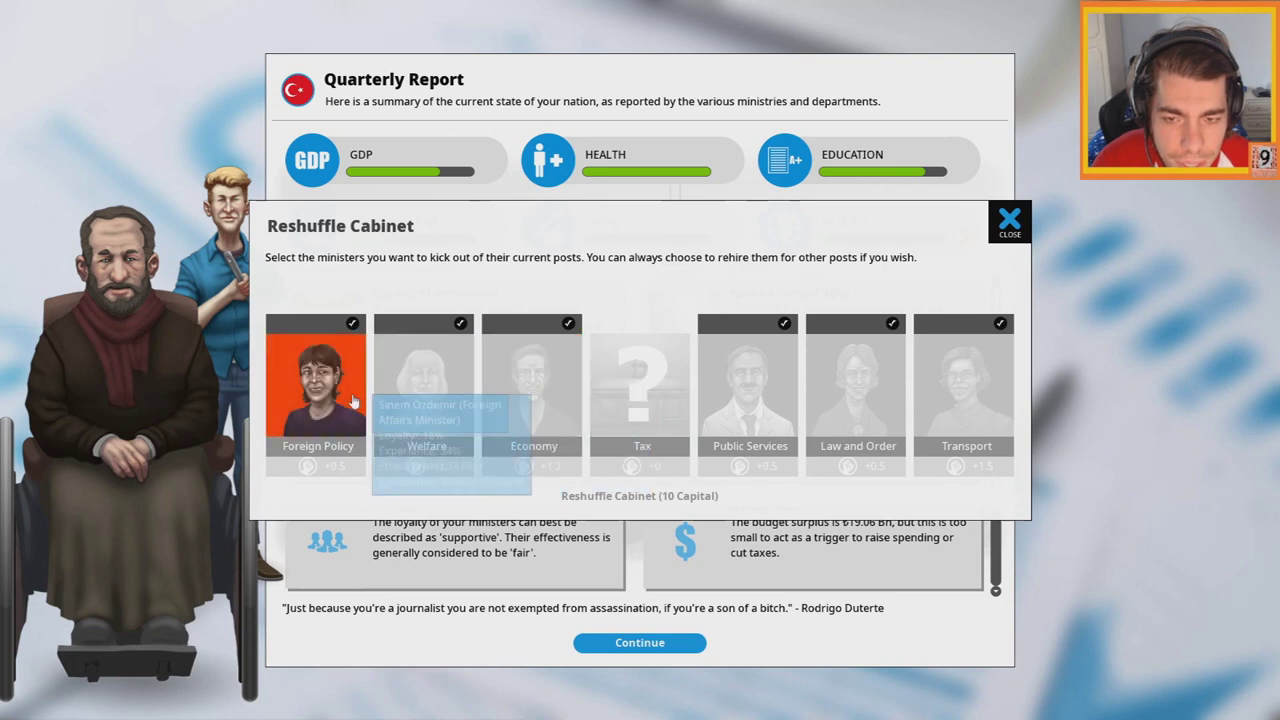
Fire the Foreign Policy, Public Services and Law and Order ministers
left_click(316, 385)
left_click(748, 385)
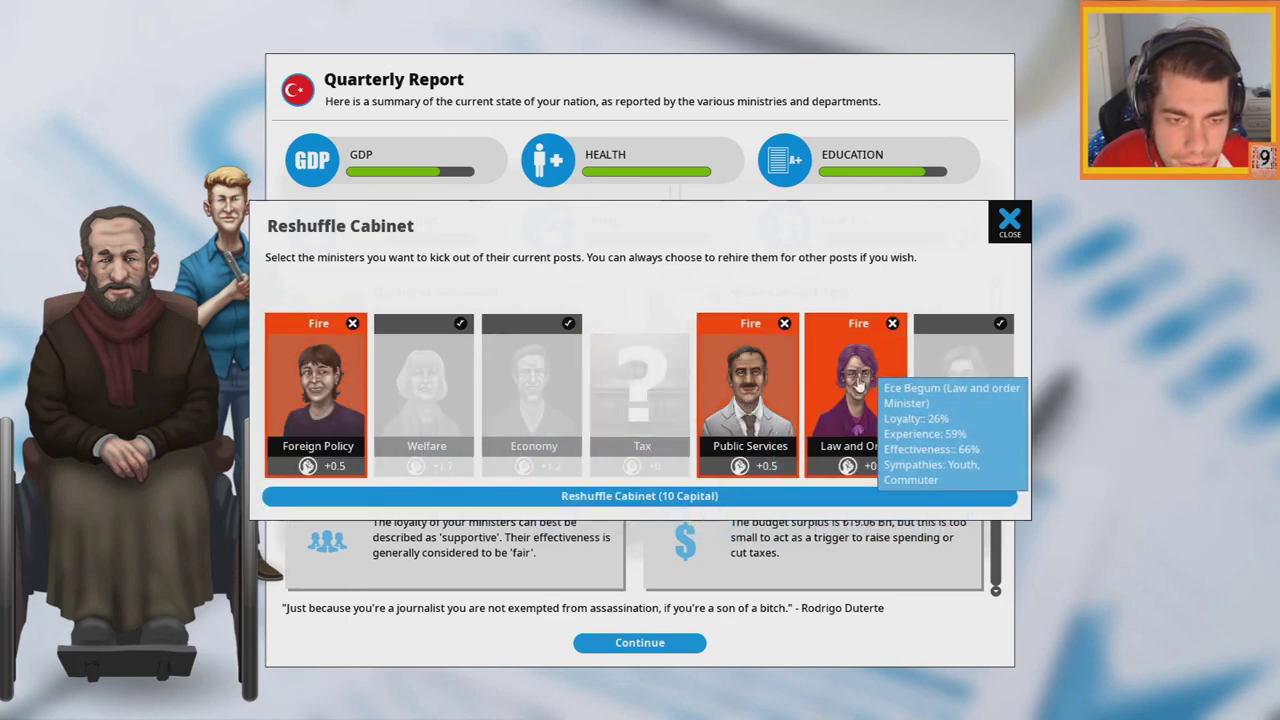
left_click(858, 385)
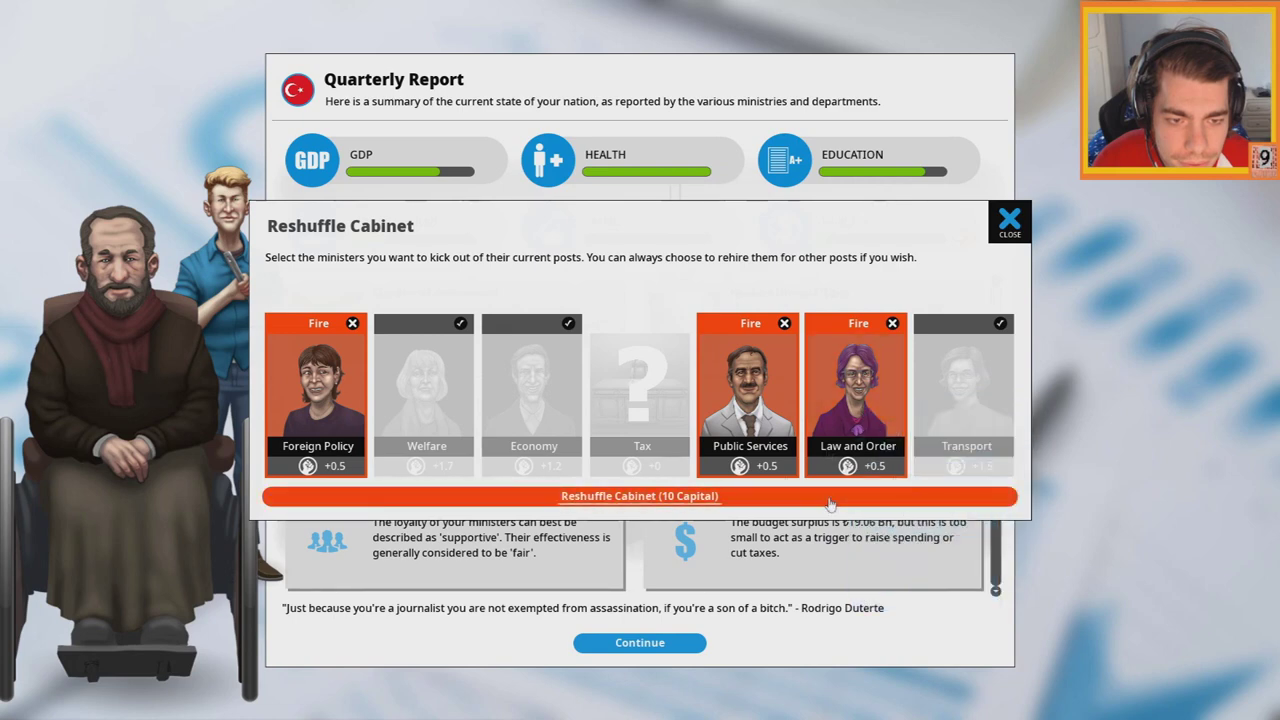
left_click(880, 495)
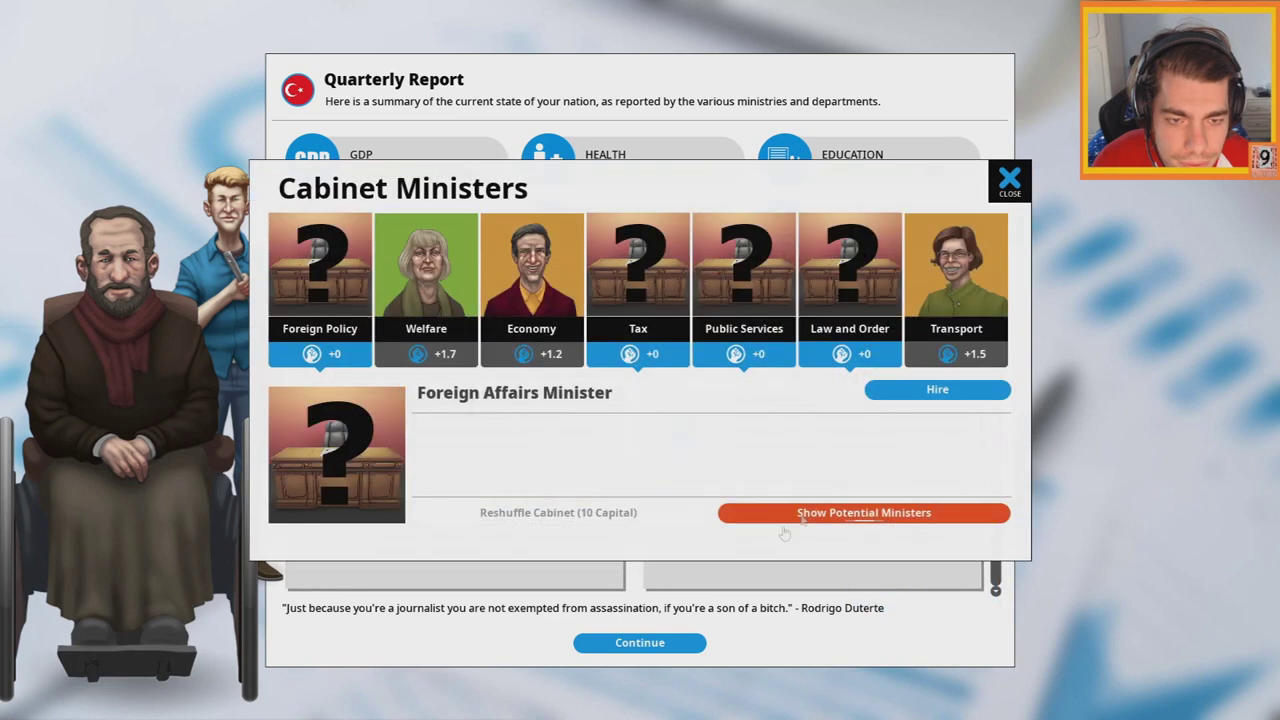
Hire new ministers for the vacant Foreign Policy, Tax and Public Services posts
left_click(937, 389)
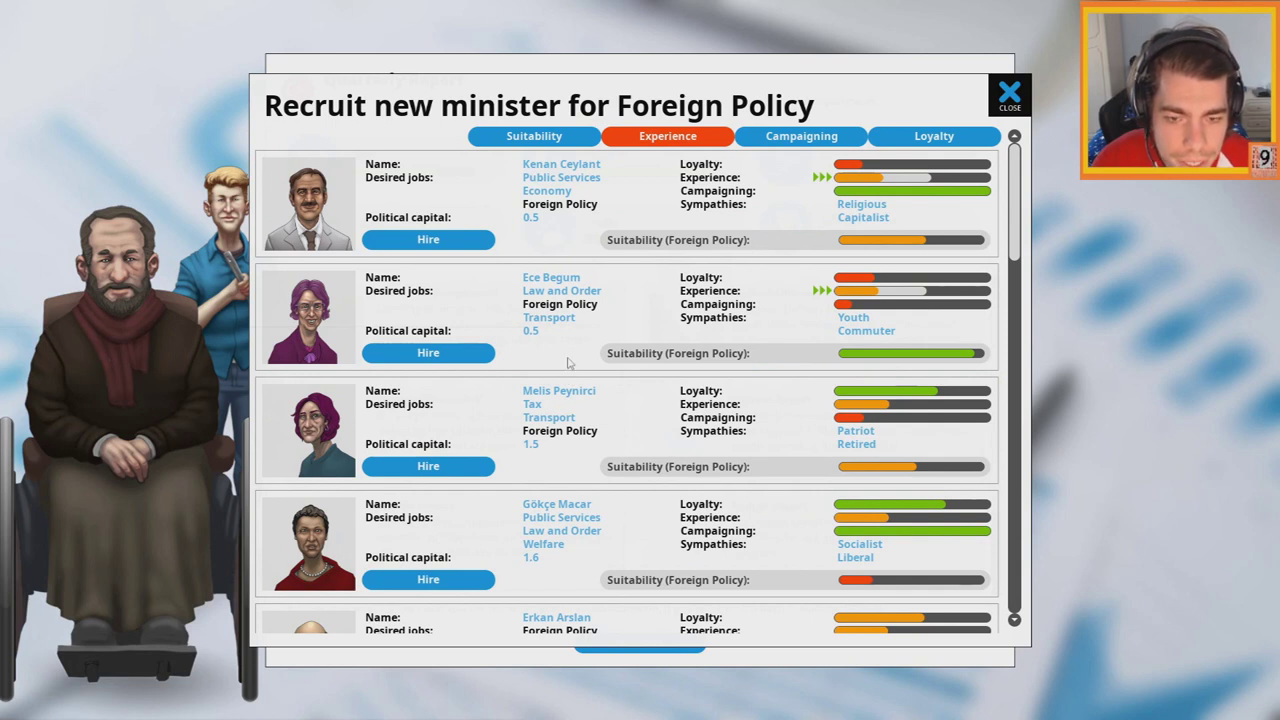
scroll(570, 361, "down", 1)
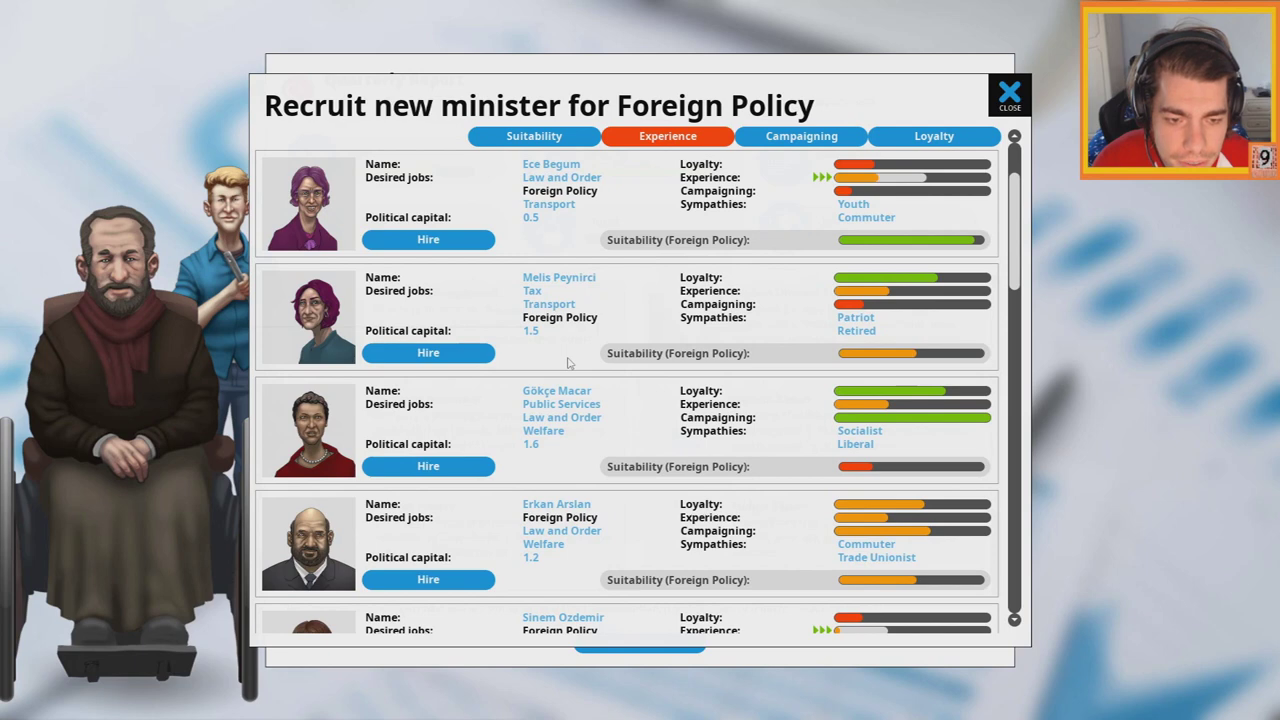
left_click(449, 584)
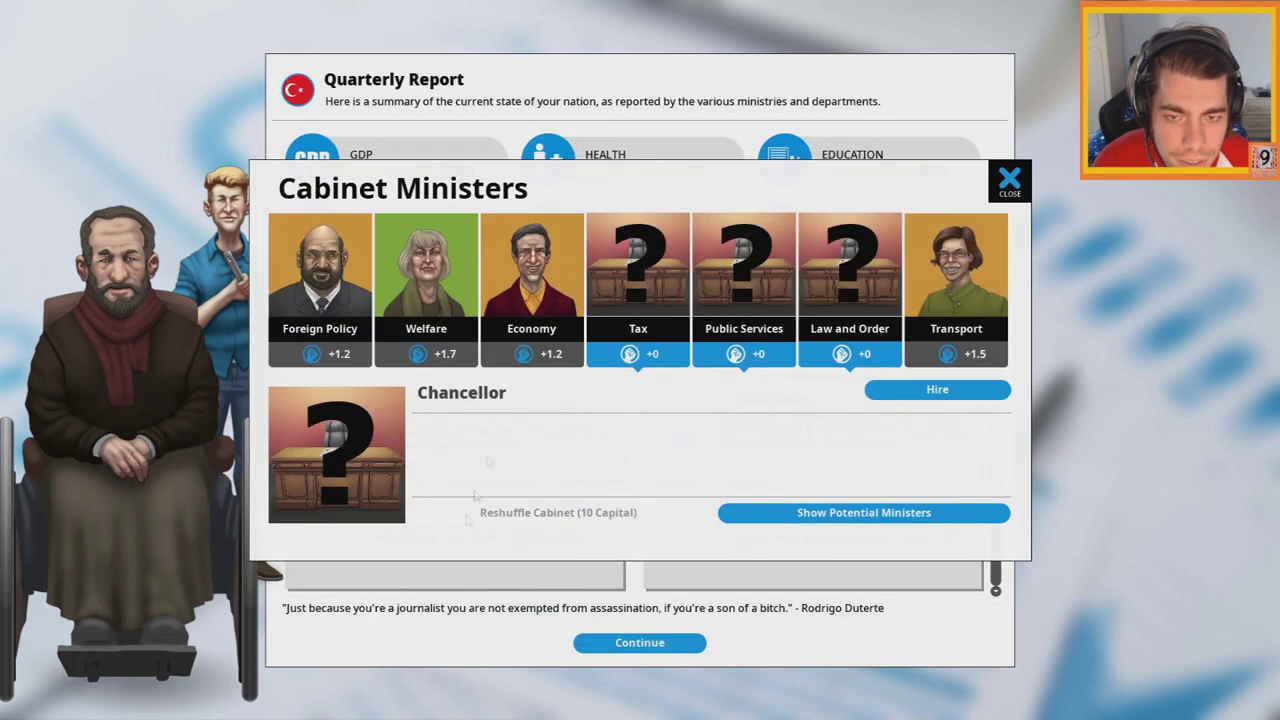
left_click(893, 397)
scroll(587, 381, "down", 1)
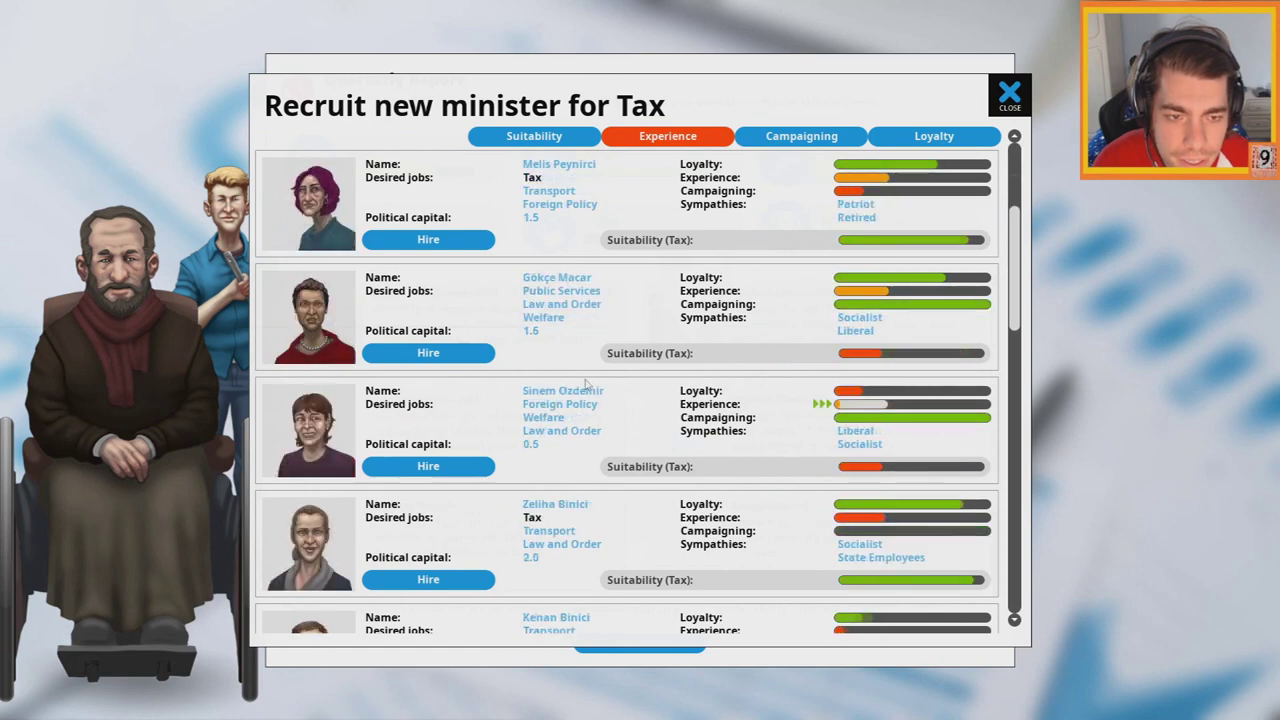
left_click(462, 585)
left_click(920, 391)
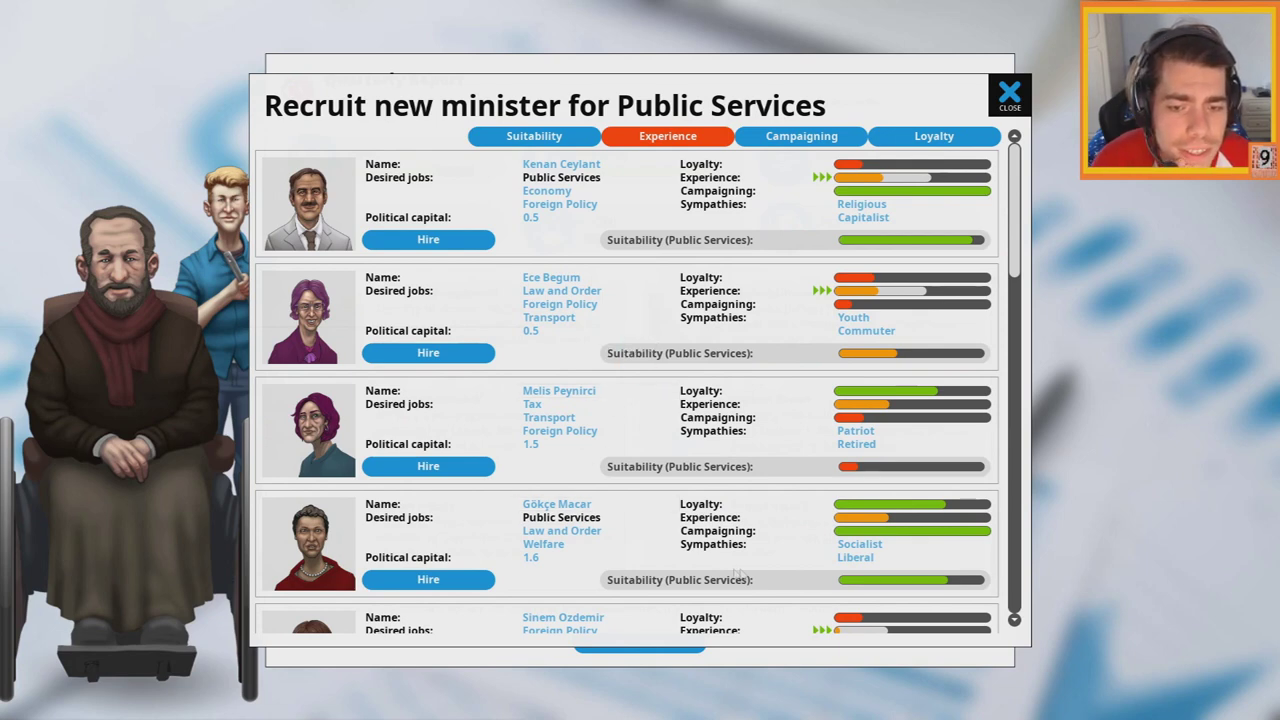
left_click(457, 585)
Hire a Law and Order minister, then open the imminent Bureaucracy situation details
left_click(863, 512)
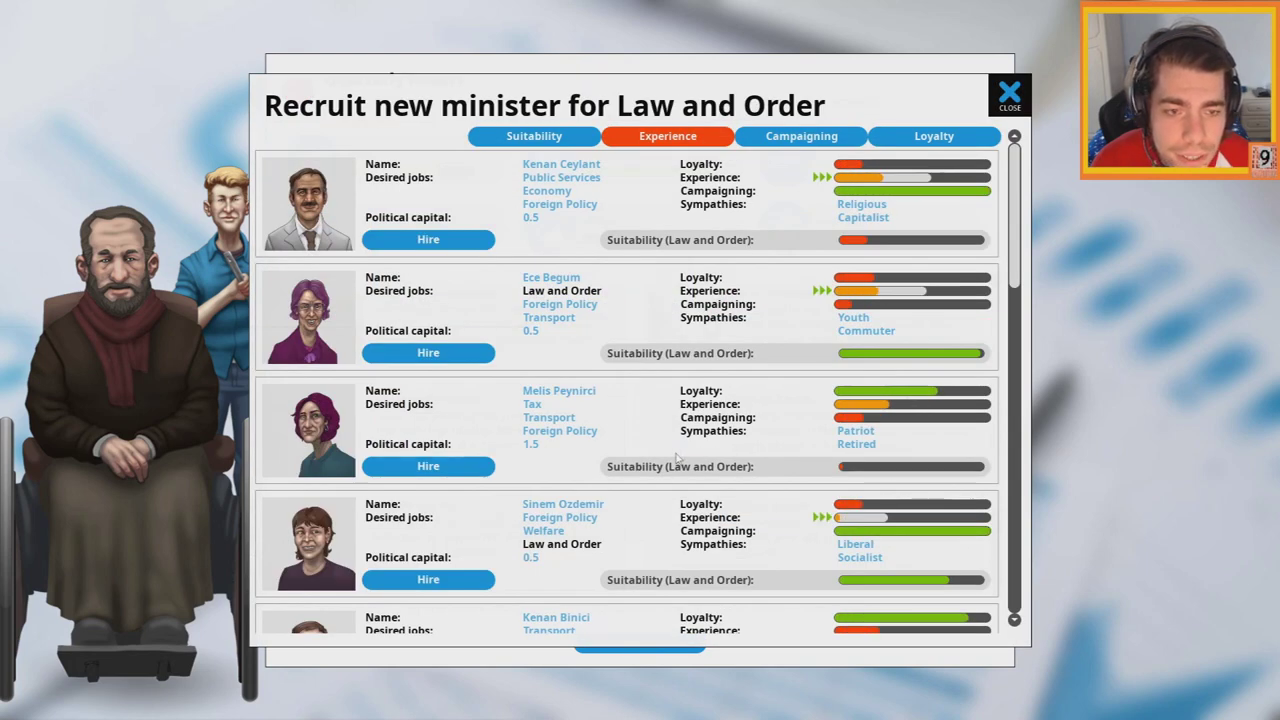
scroll(676, 456, "down", 1)
scroll(680, 502, "down", 1)
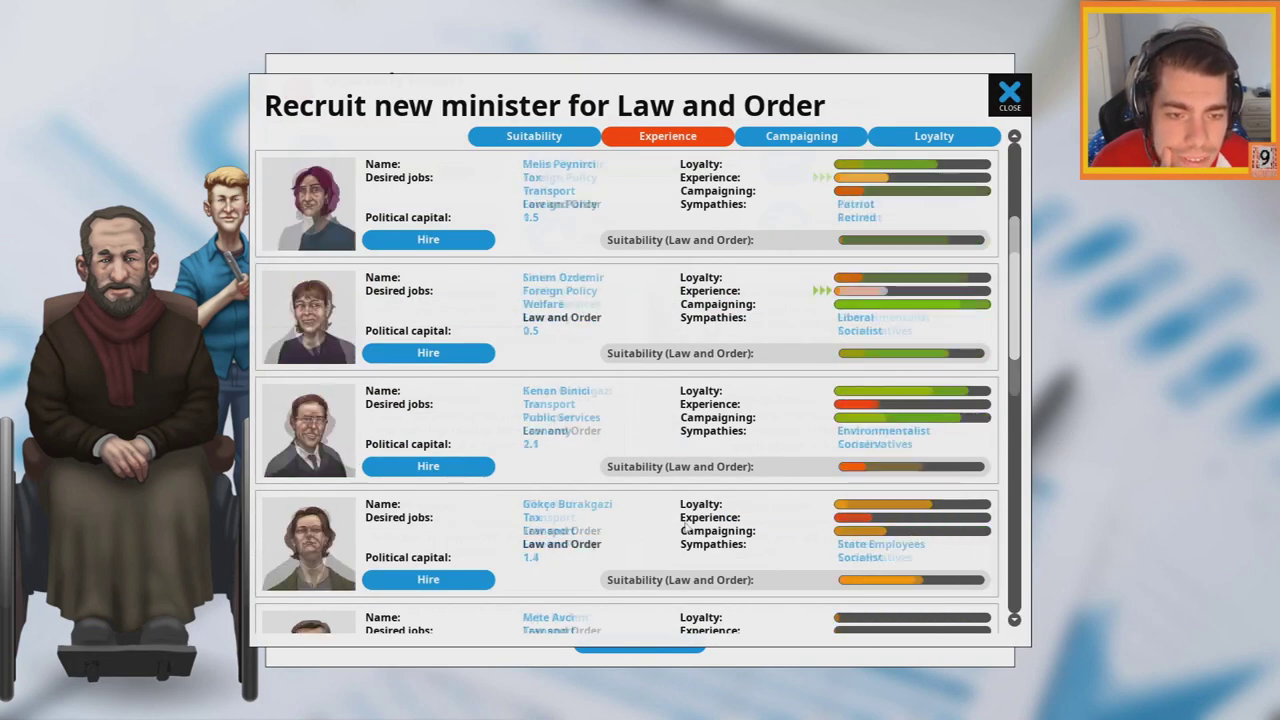
scroll(682, 515, "down", 2)
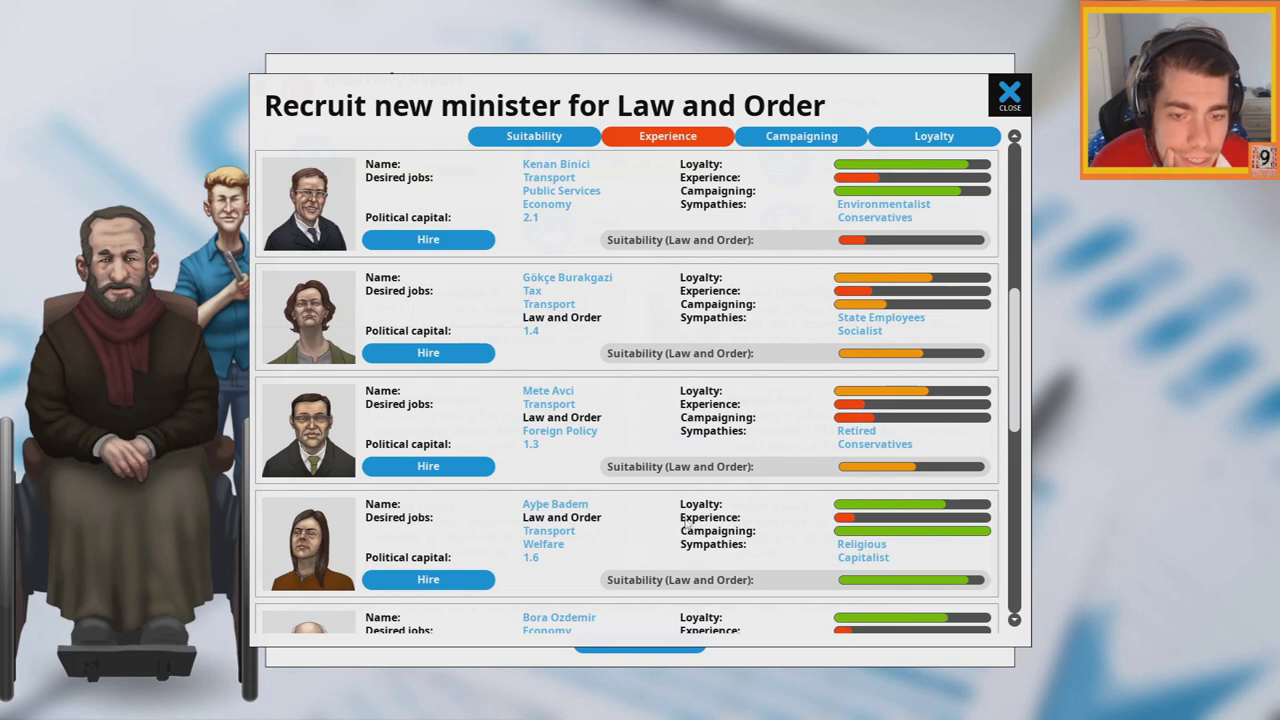
scroll(682, 520, "down", 1)
scroll(682, 520, "down", 1)
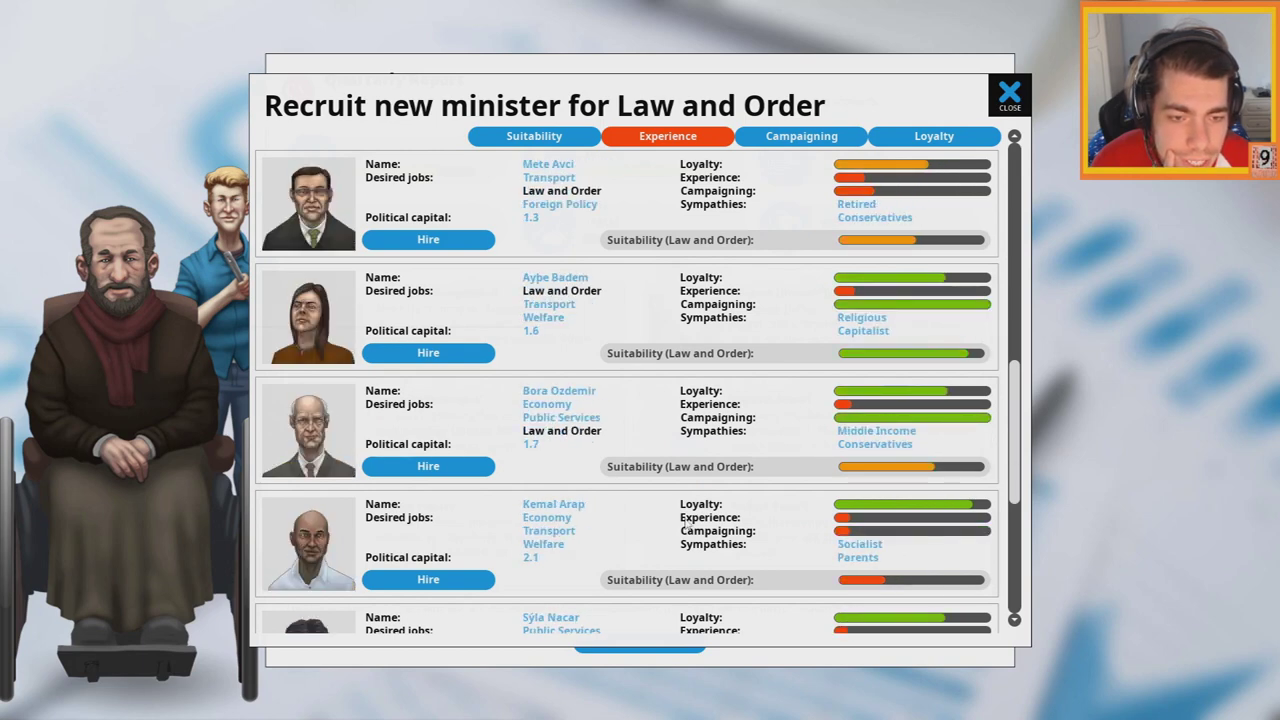
scroll(682, 520, "down", 1)
scroll(682, 520, "down", 2)
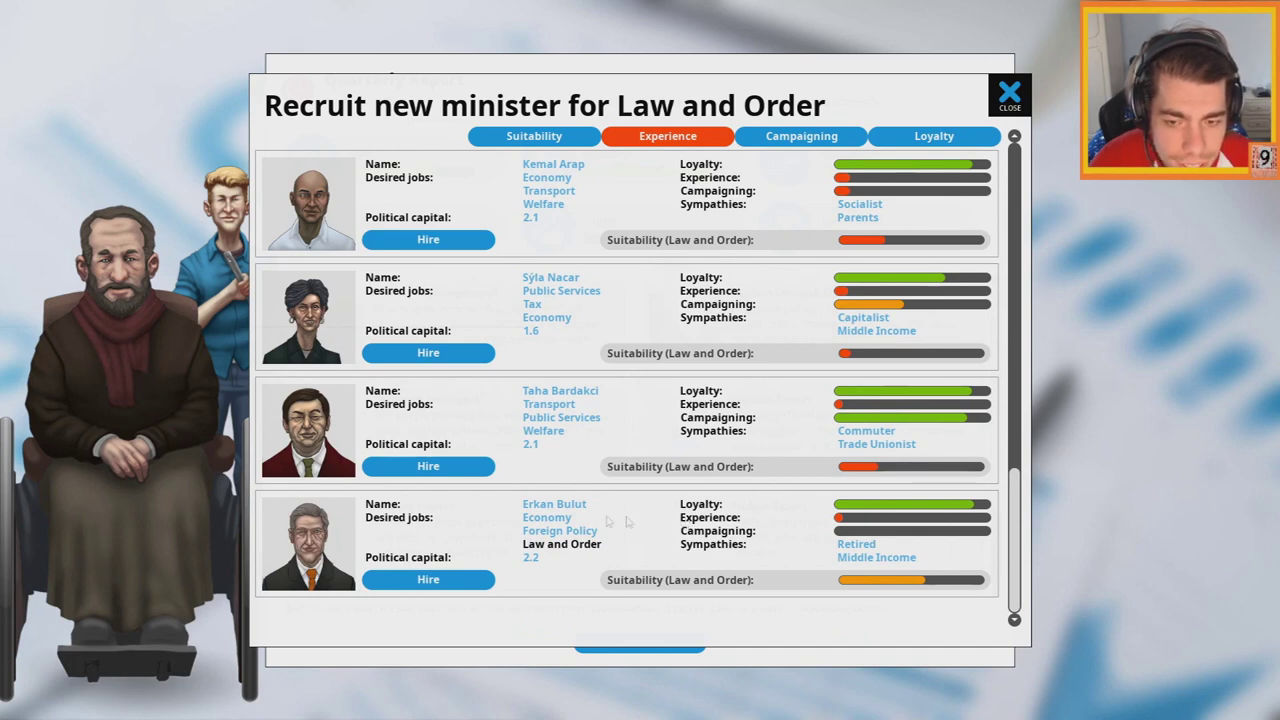
left_click(462, 583)
left_click(1009, 94)
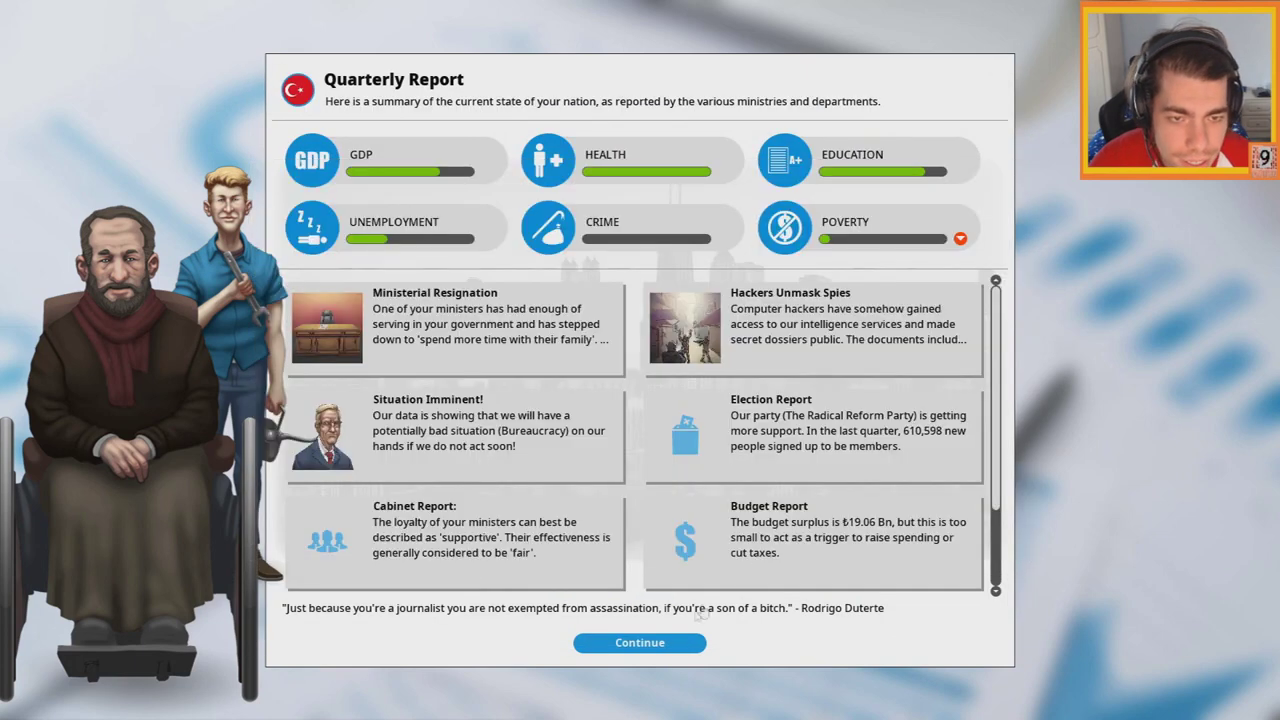
left_click(560, 435)
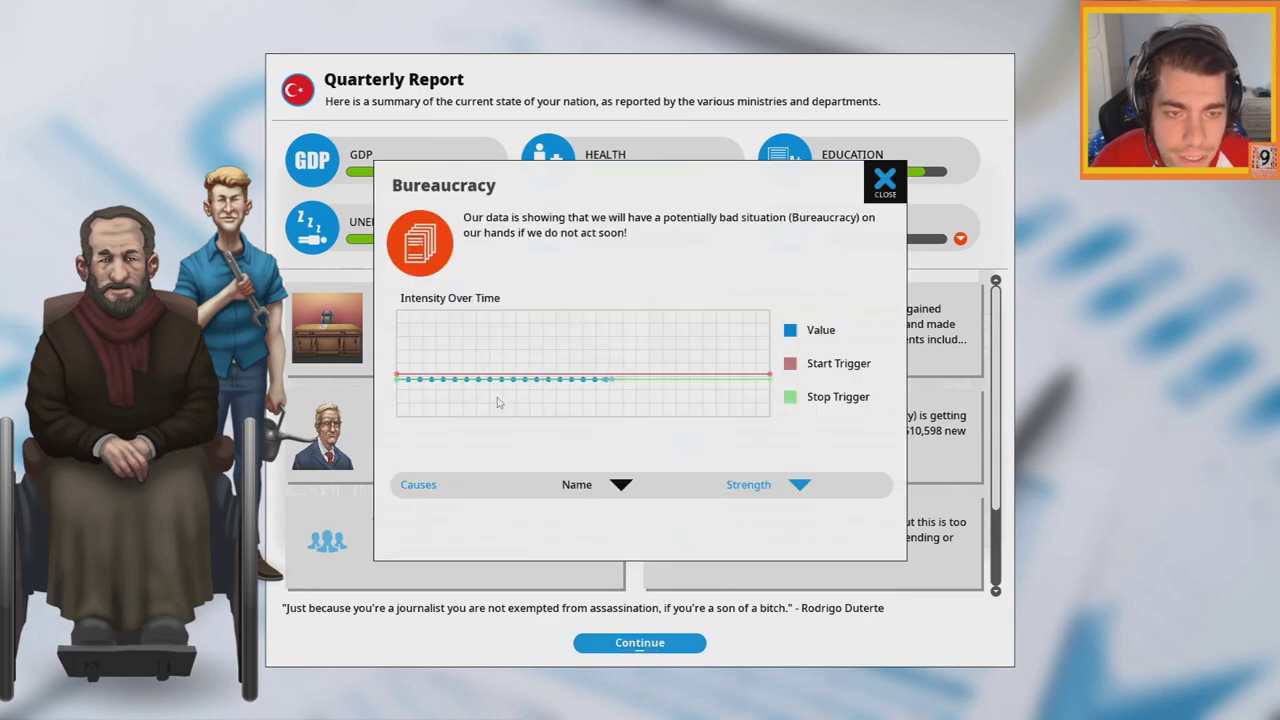
Dismiss the report and inspect Party Donation Limits, Prisoner Tagging and Gated Communities
left_click(885, 180)
left_click(640, 642)
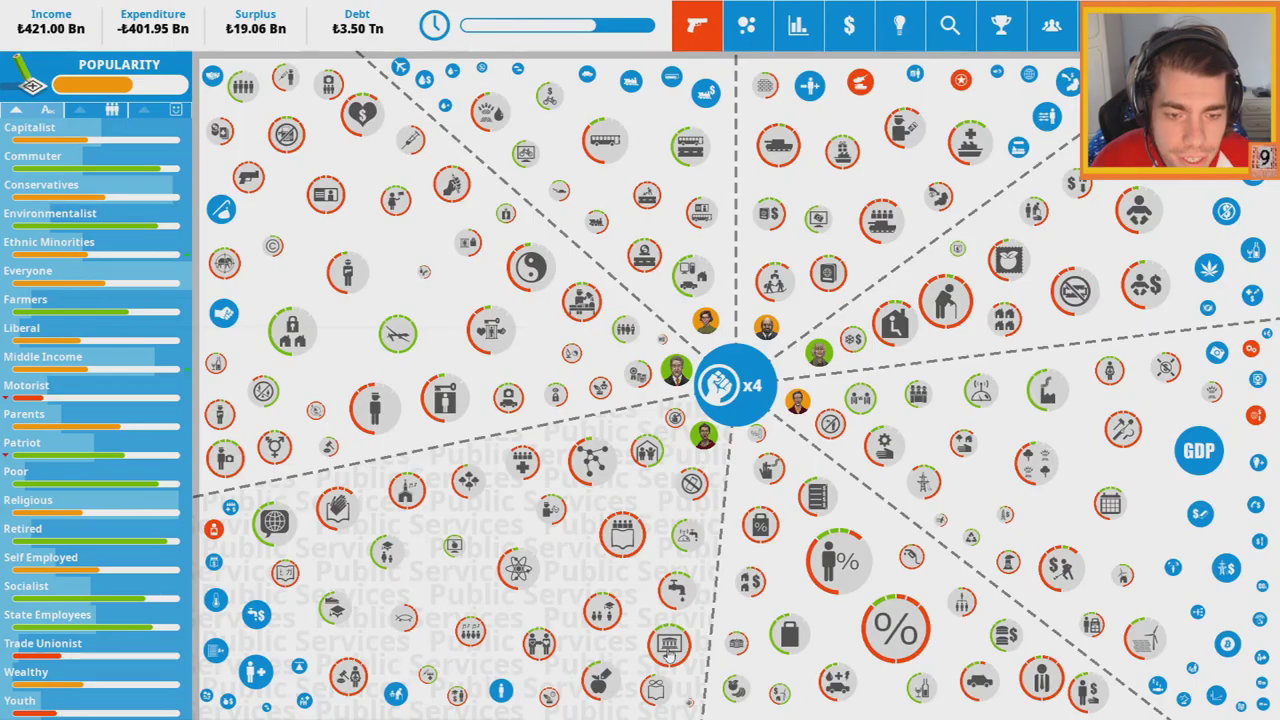
left_click(665, 342)
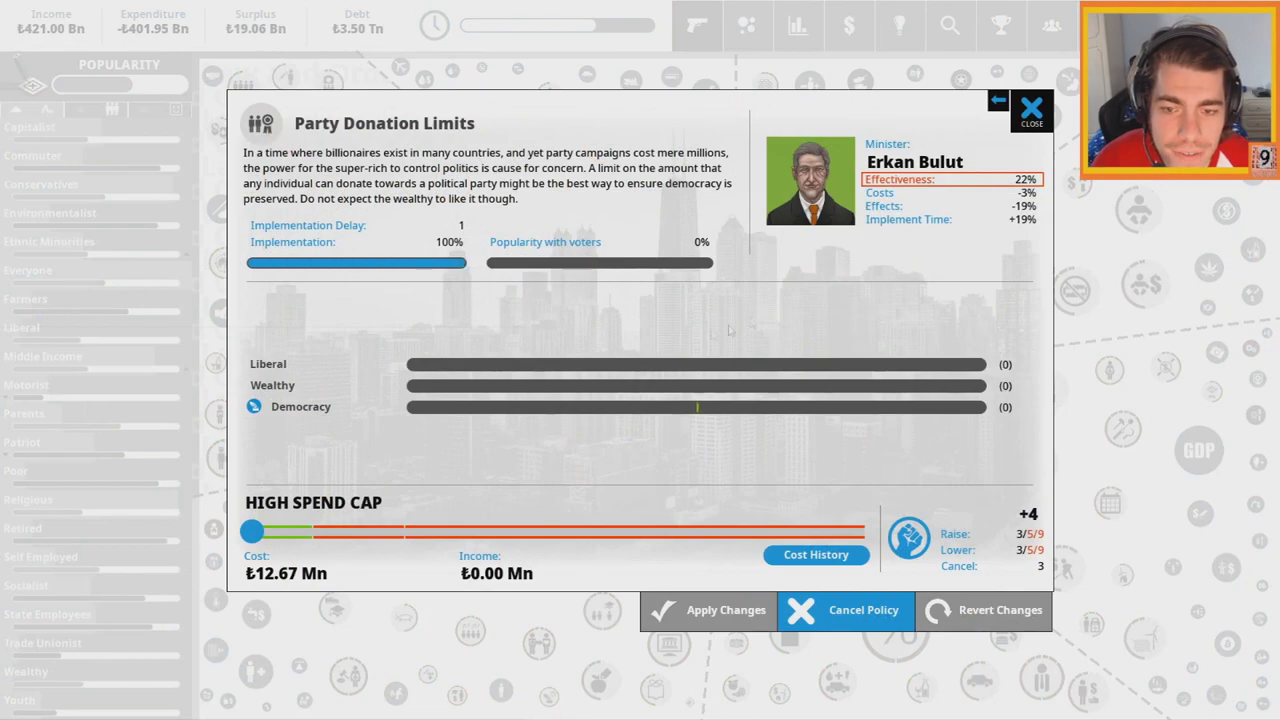
left_click(1028, 114)
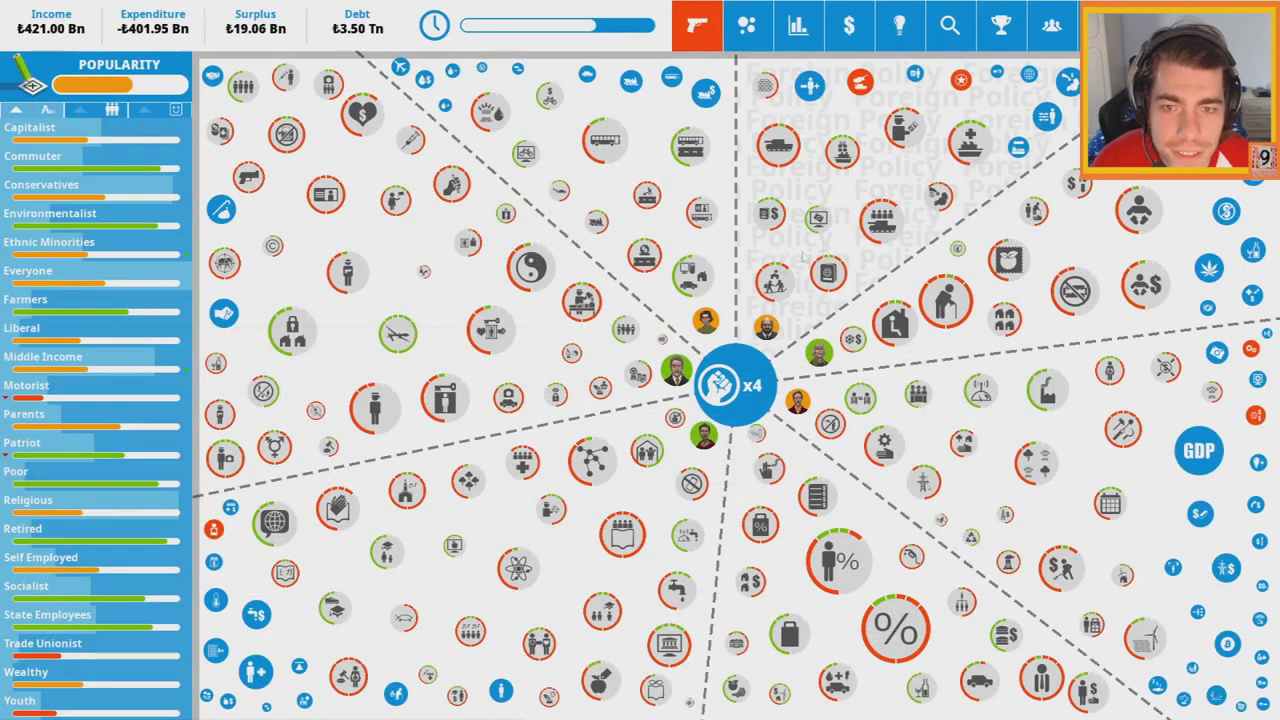
left_click(508, 240)
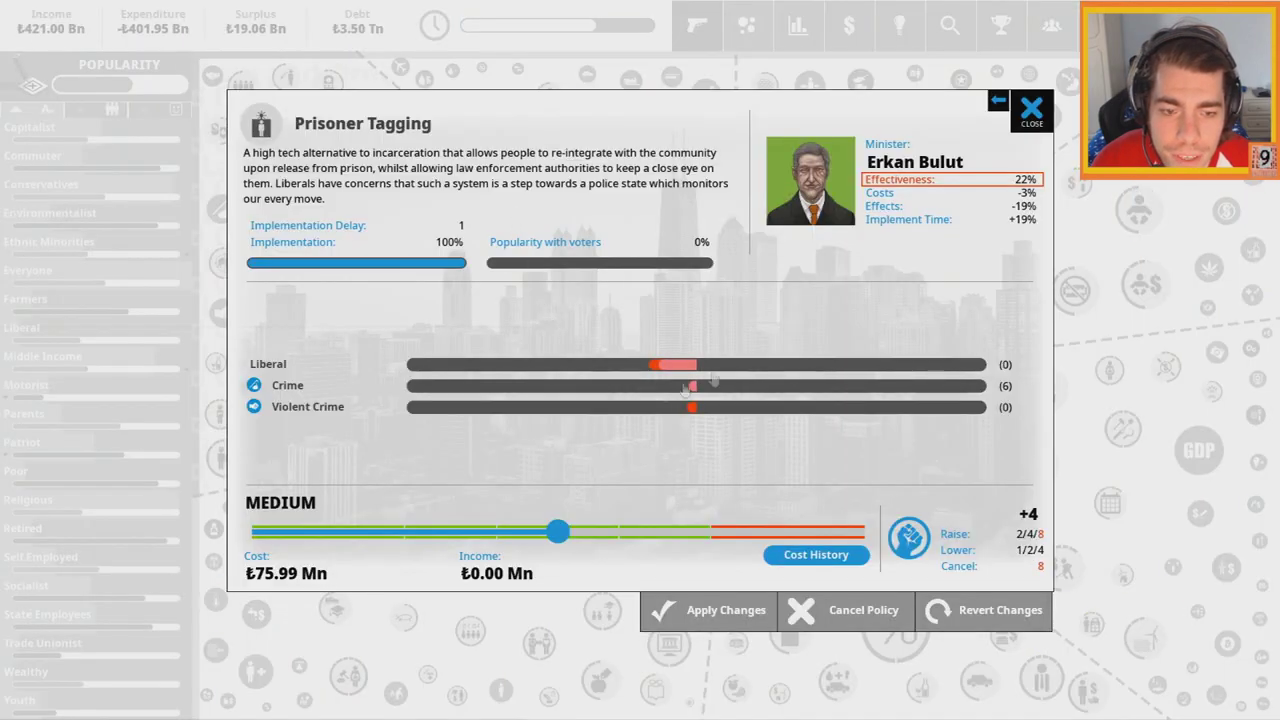
left_click(1032, 108)
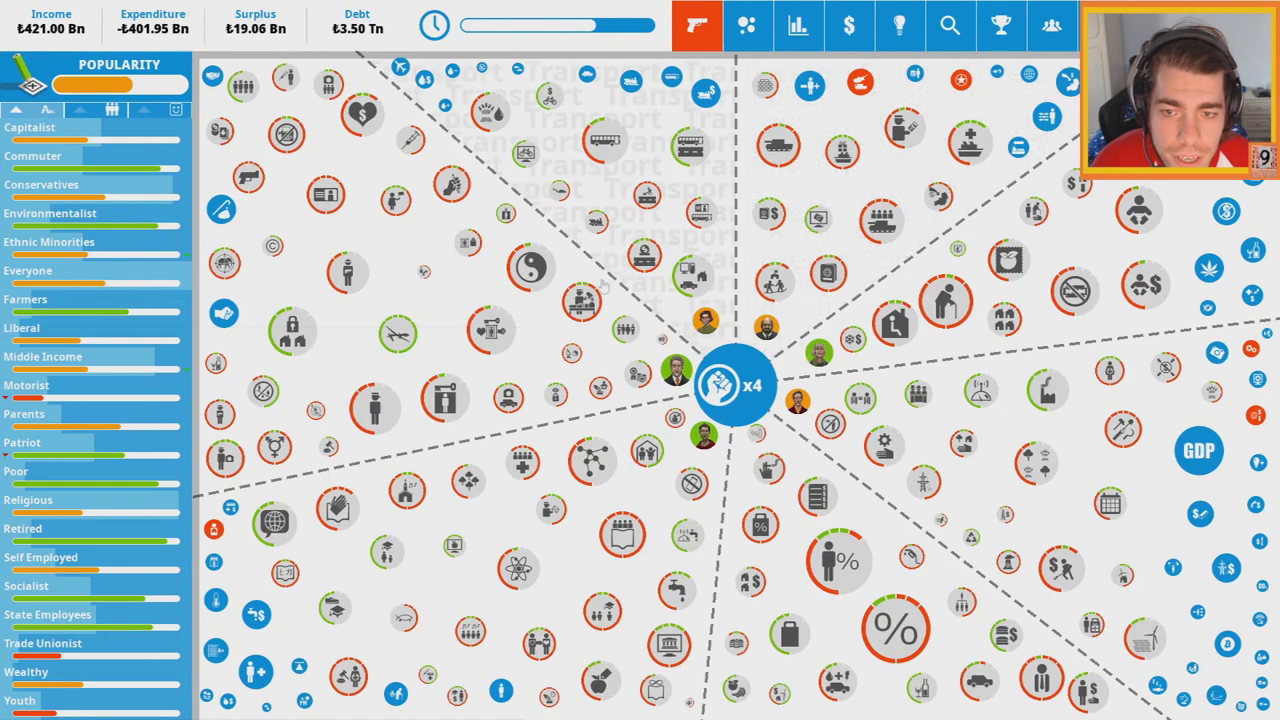
left_click(462, 348)
left_click(1028, 110)
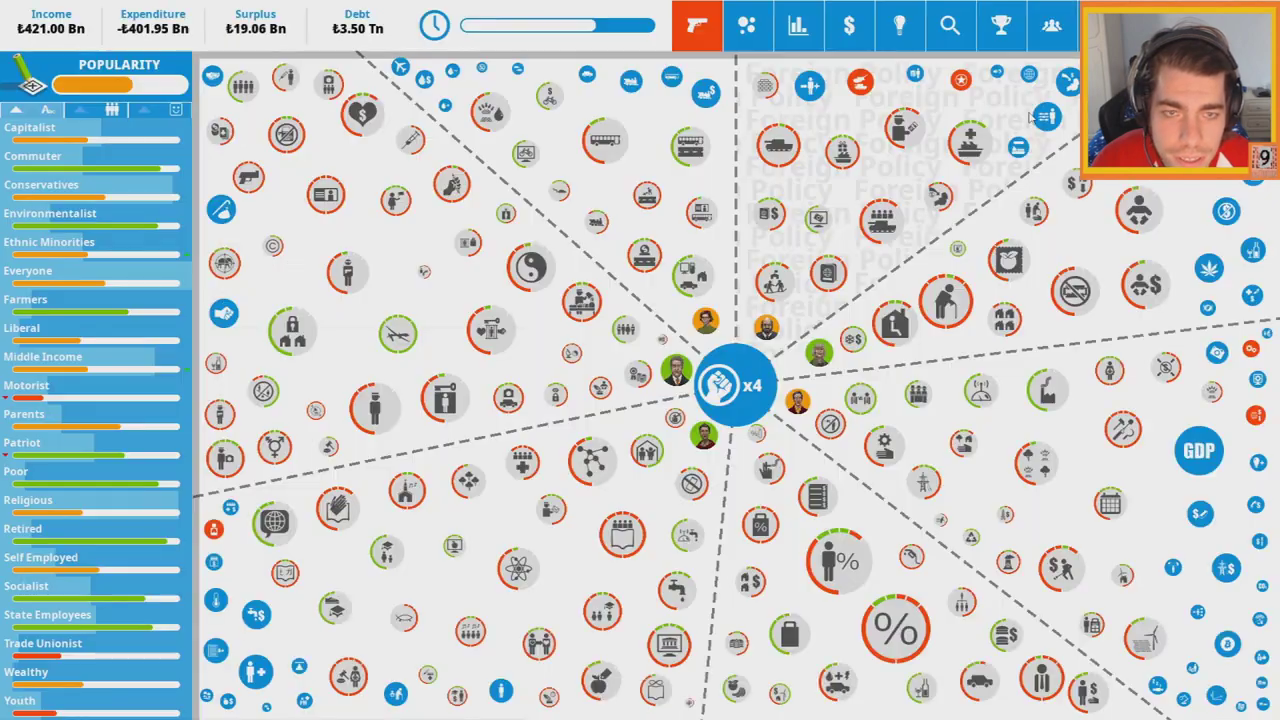
Lower Gated Communities to Discouraged, apply it, and end the turn
left_click(468, 242)
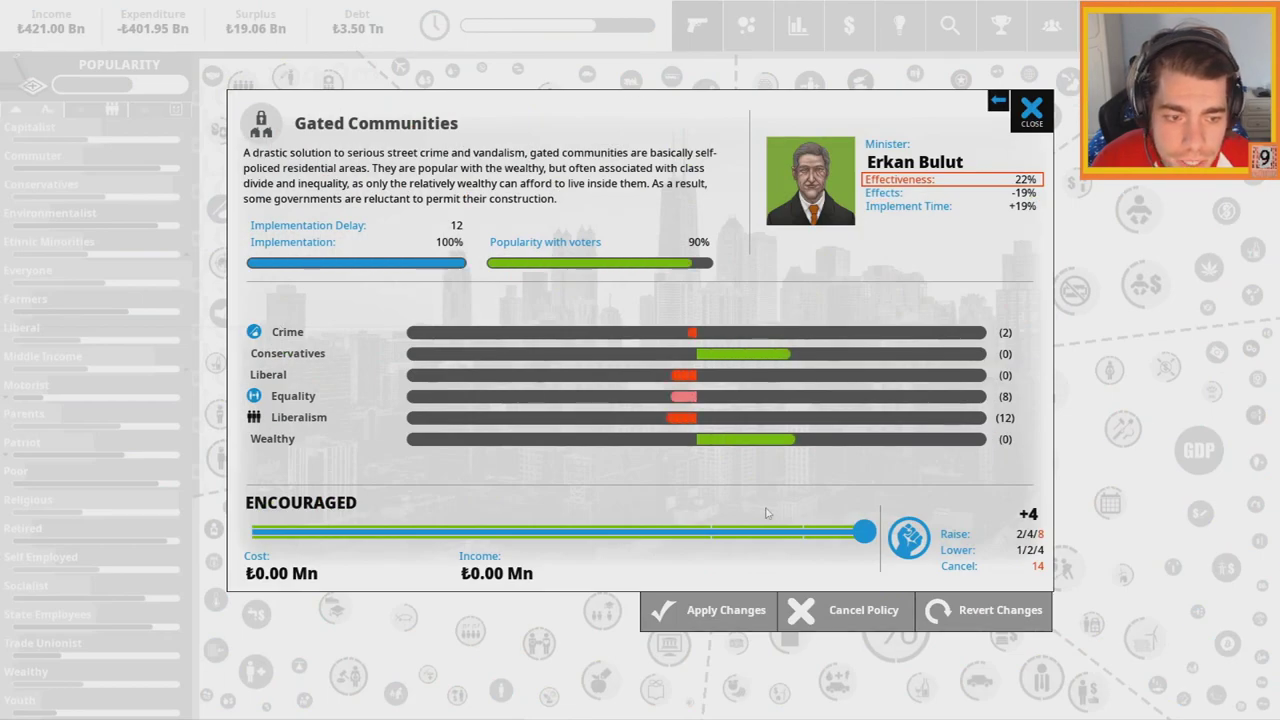
left_click_drag(862, 532, 250, 532)
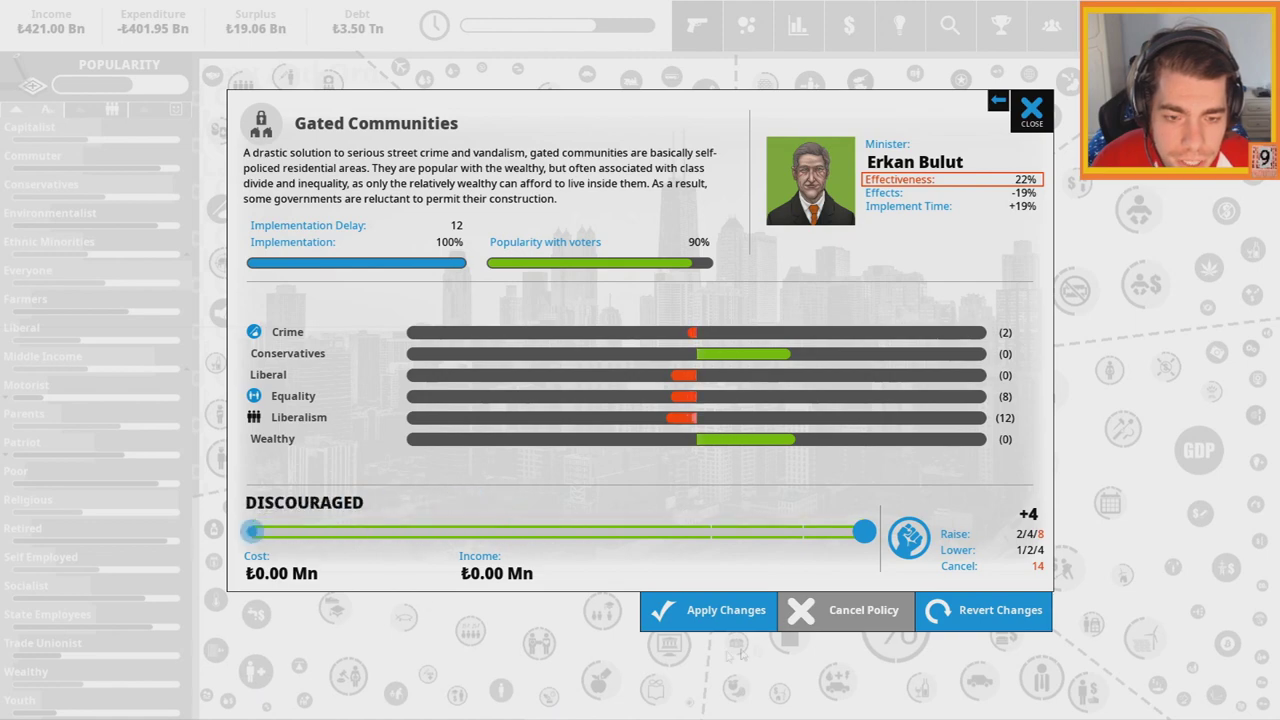
left_click(707, 610)
left_click(740, 398)
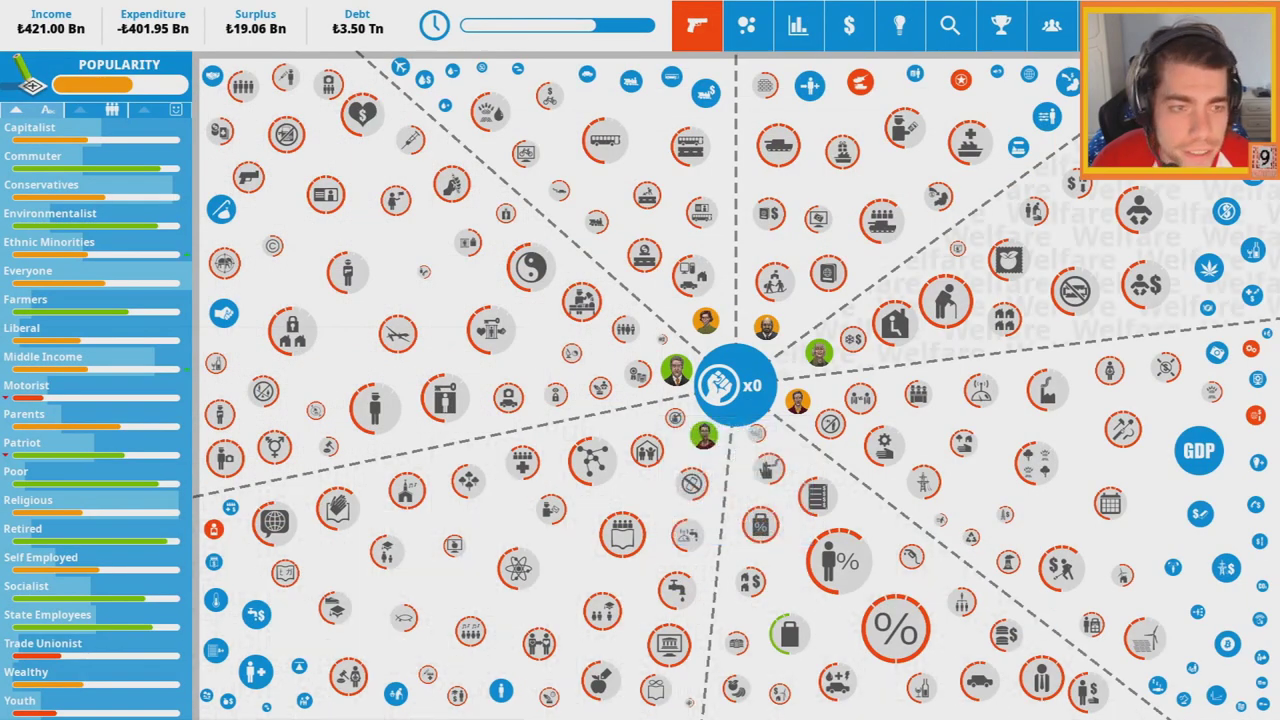
left_click(697, 24)
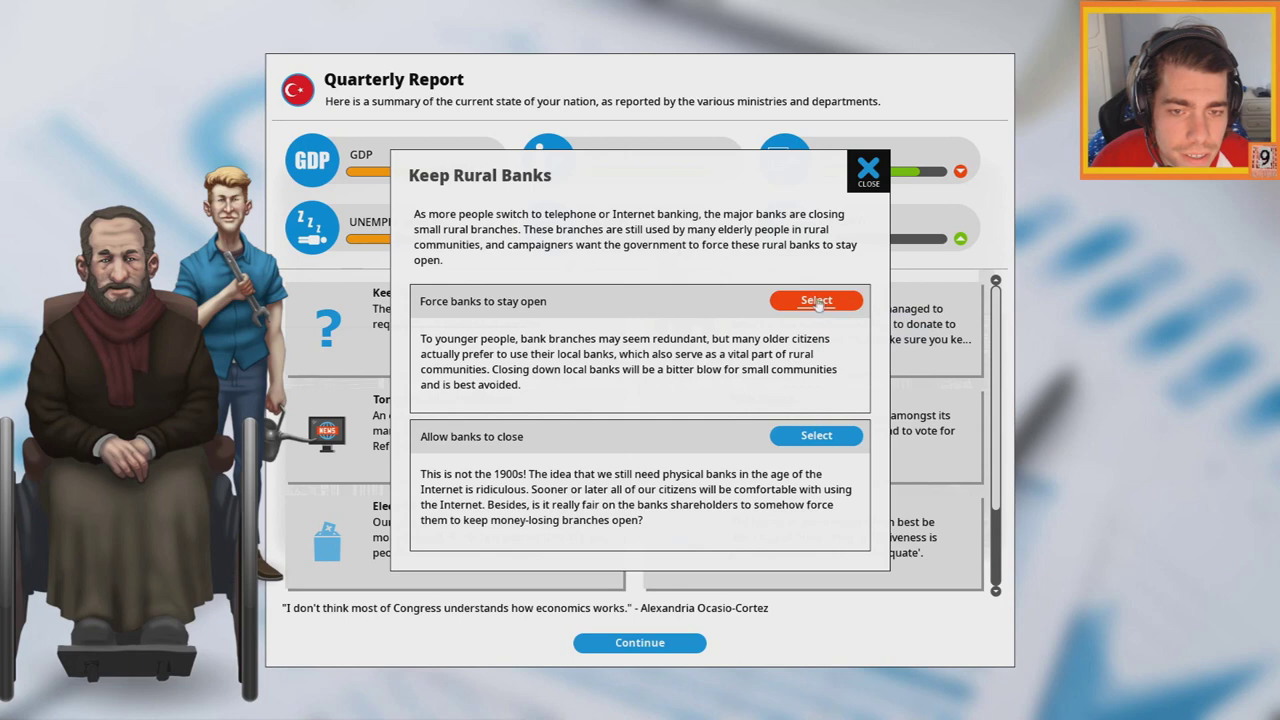
Choose 'Force banks to stay open' in the Keep Rural Banks dilemma and dismiss the report
left_click(816, 300)
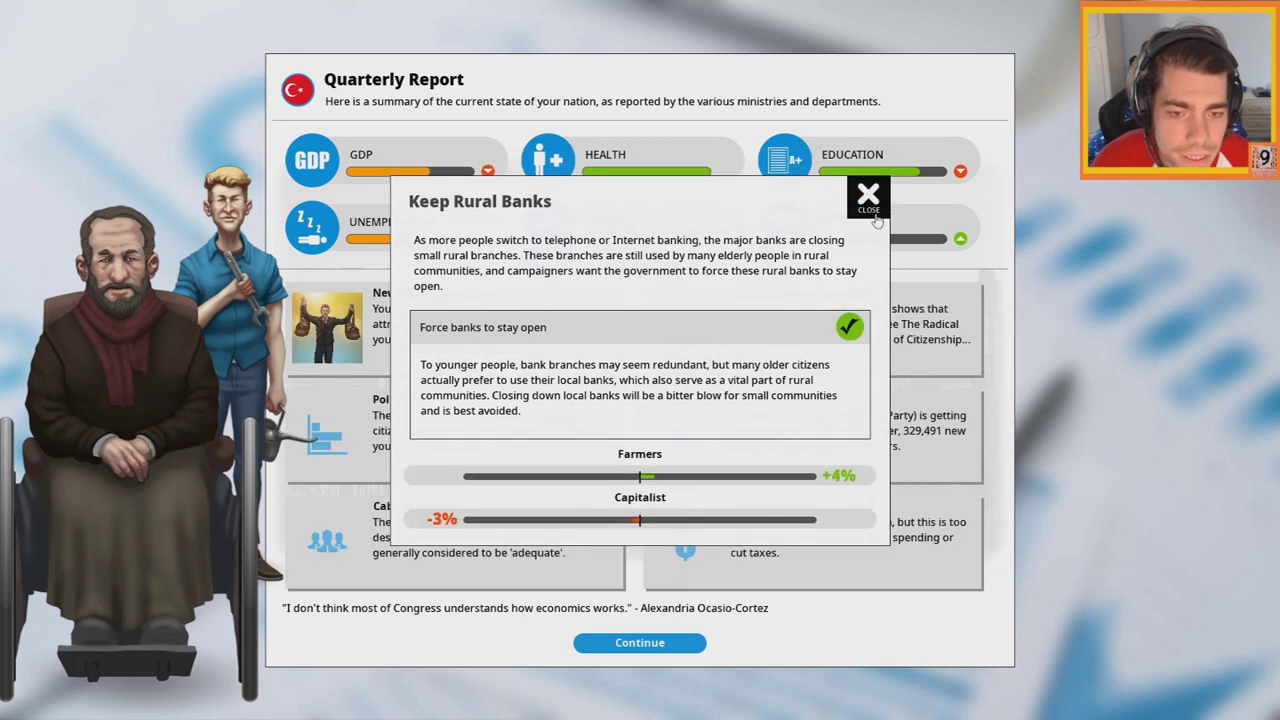
left_click(868, 172)
left_click(680, 642)
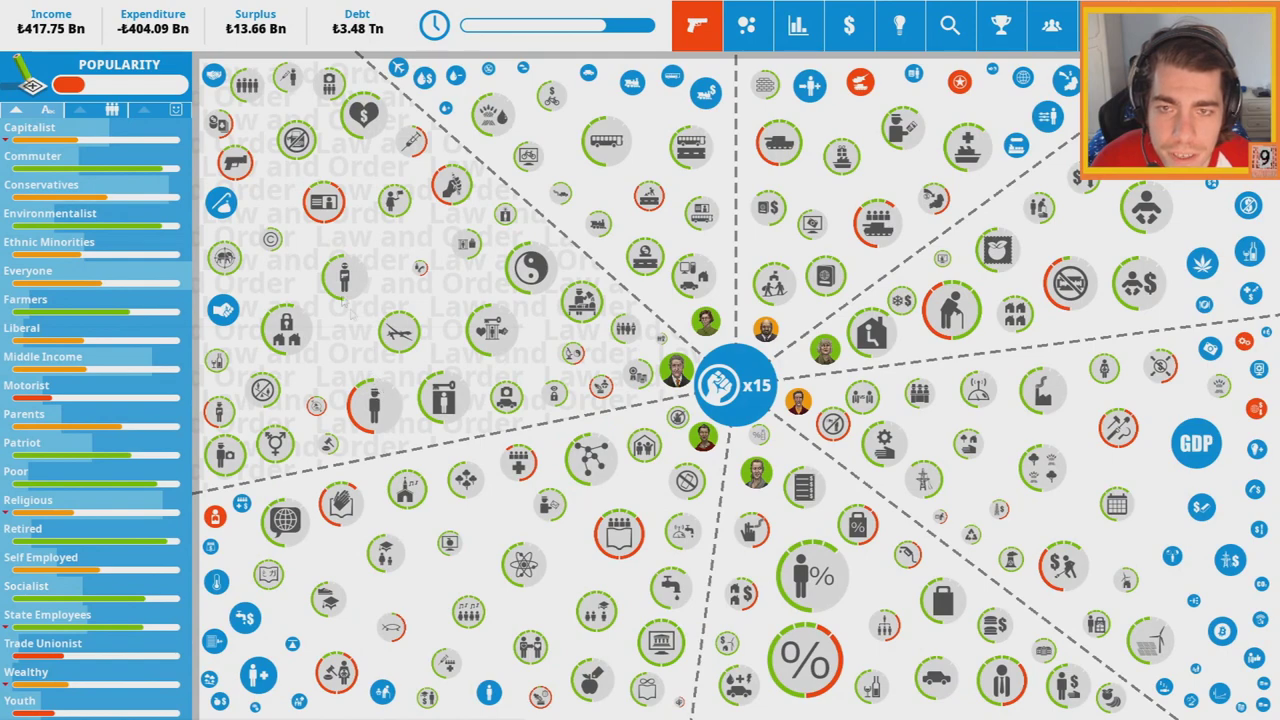
left_click(136, 80)
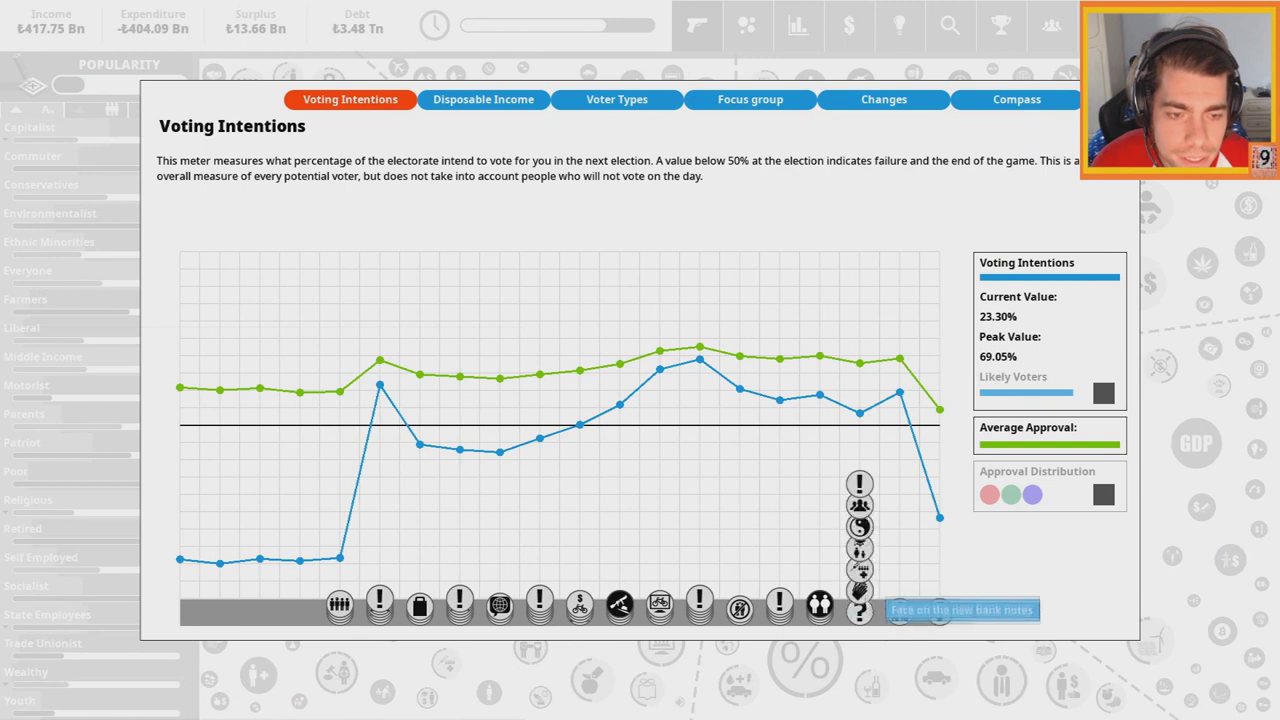
mouse_move(859, 600)
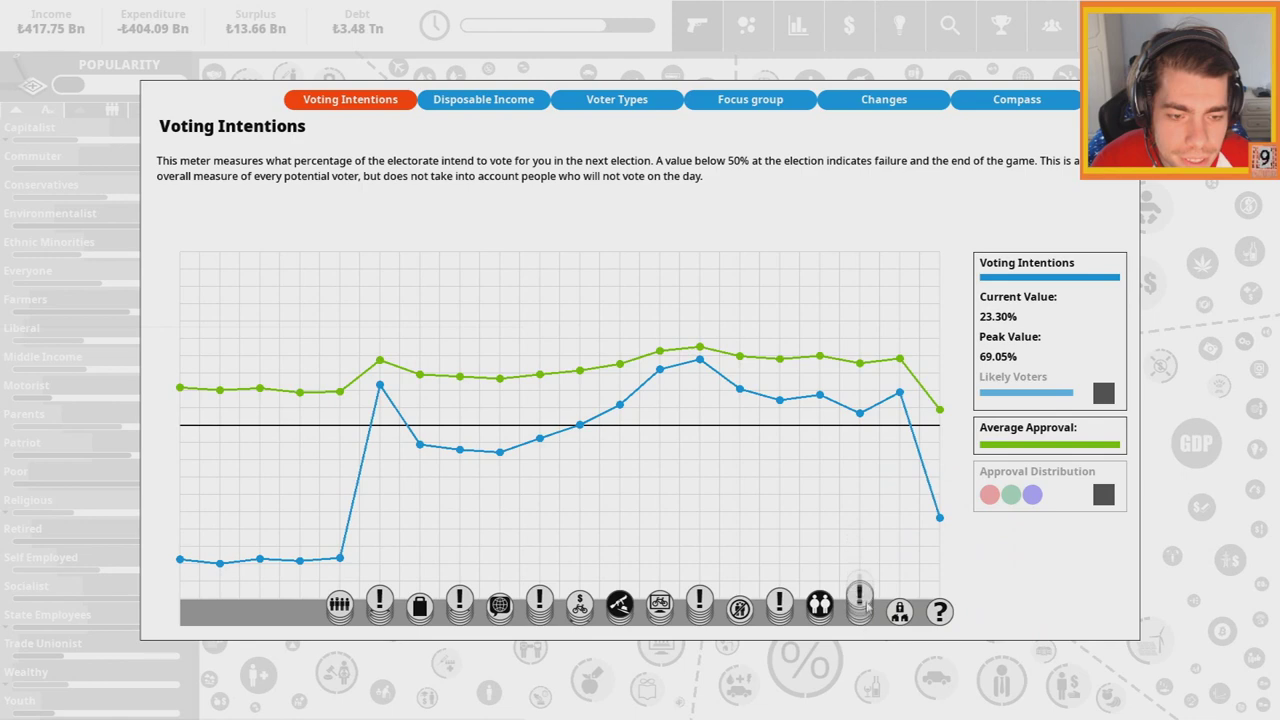
key("Escape")
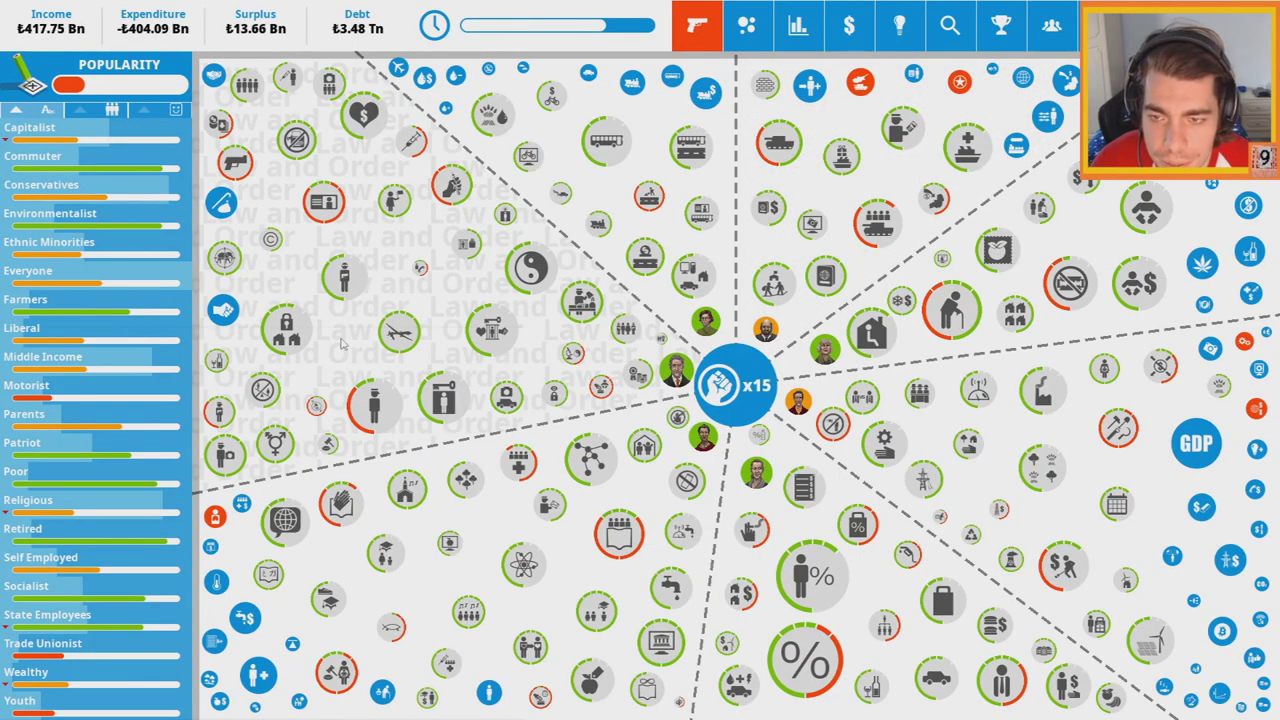
left_click(572, 396)
left_click(695, 425)
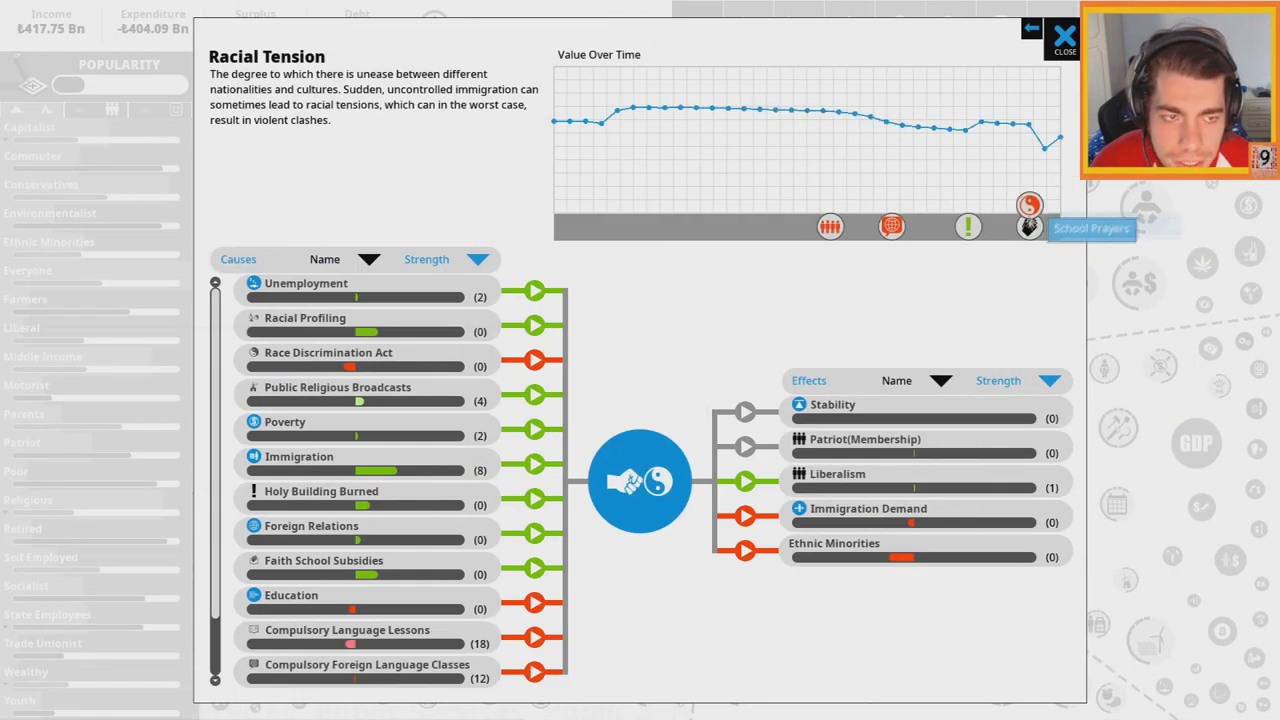
left_click(1063, 38)
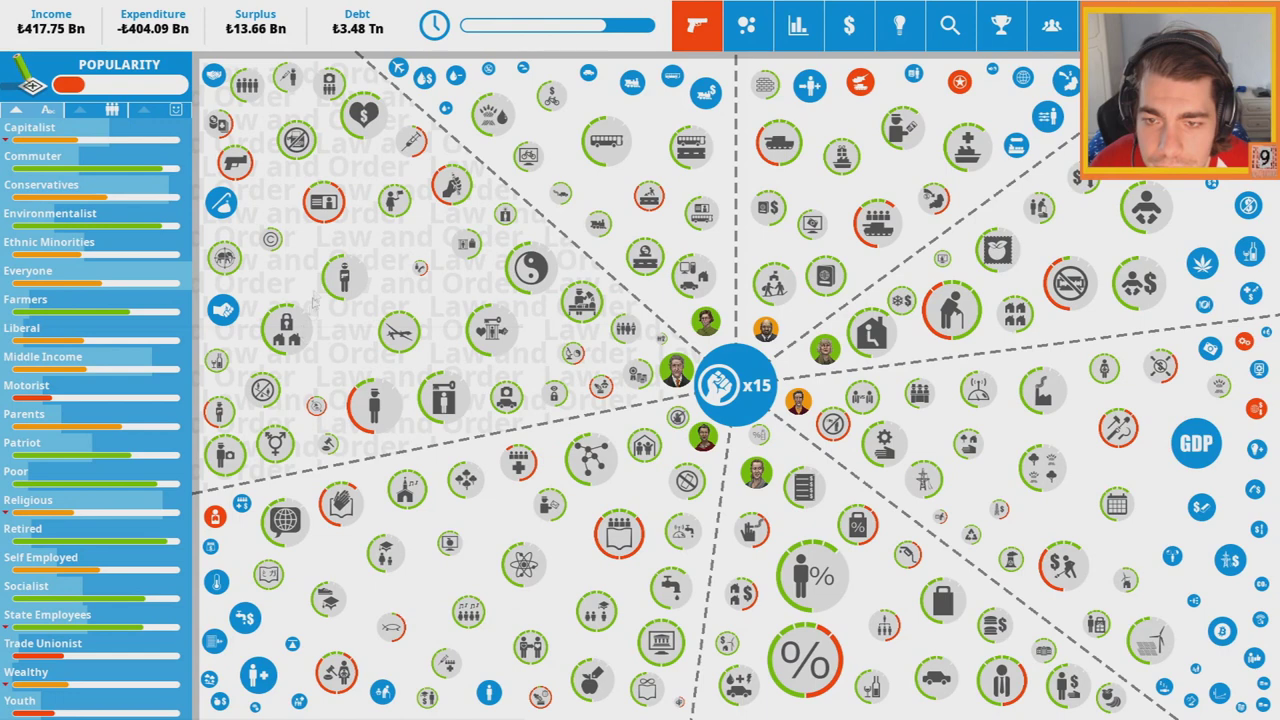
left_click(410, 140)
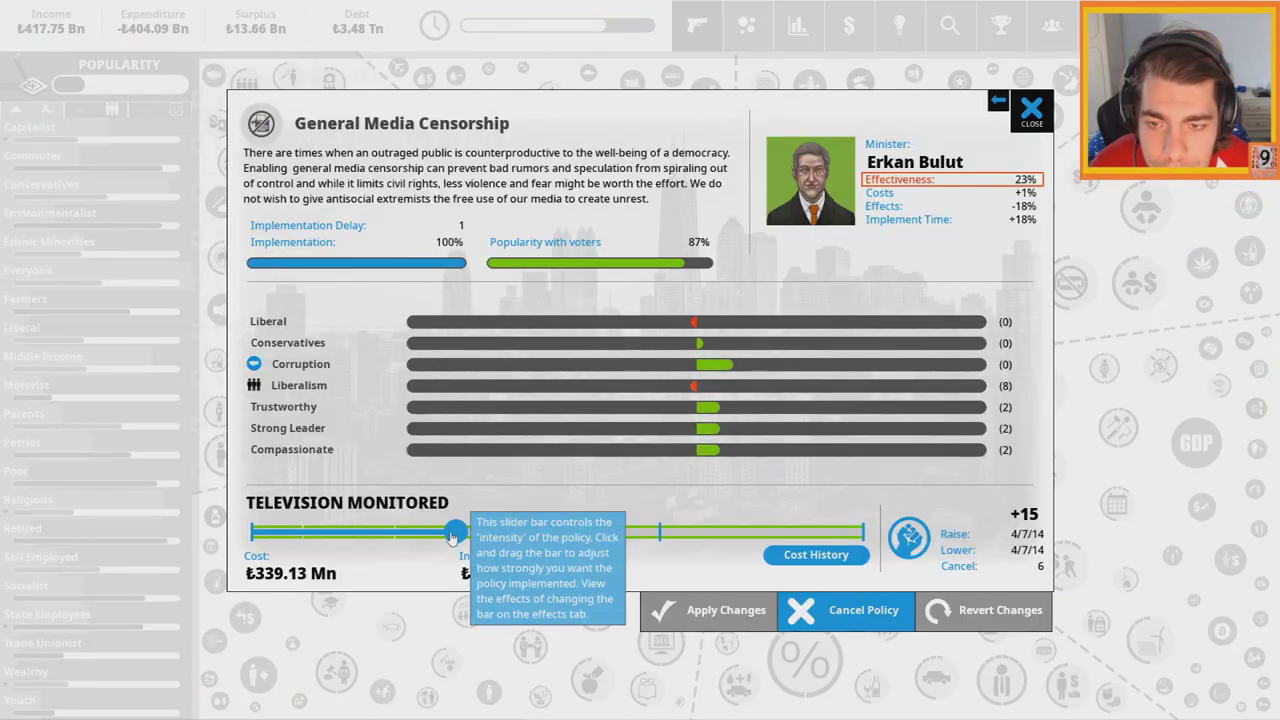
left_click(614, 530)
mouse_move(862, 531)
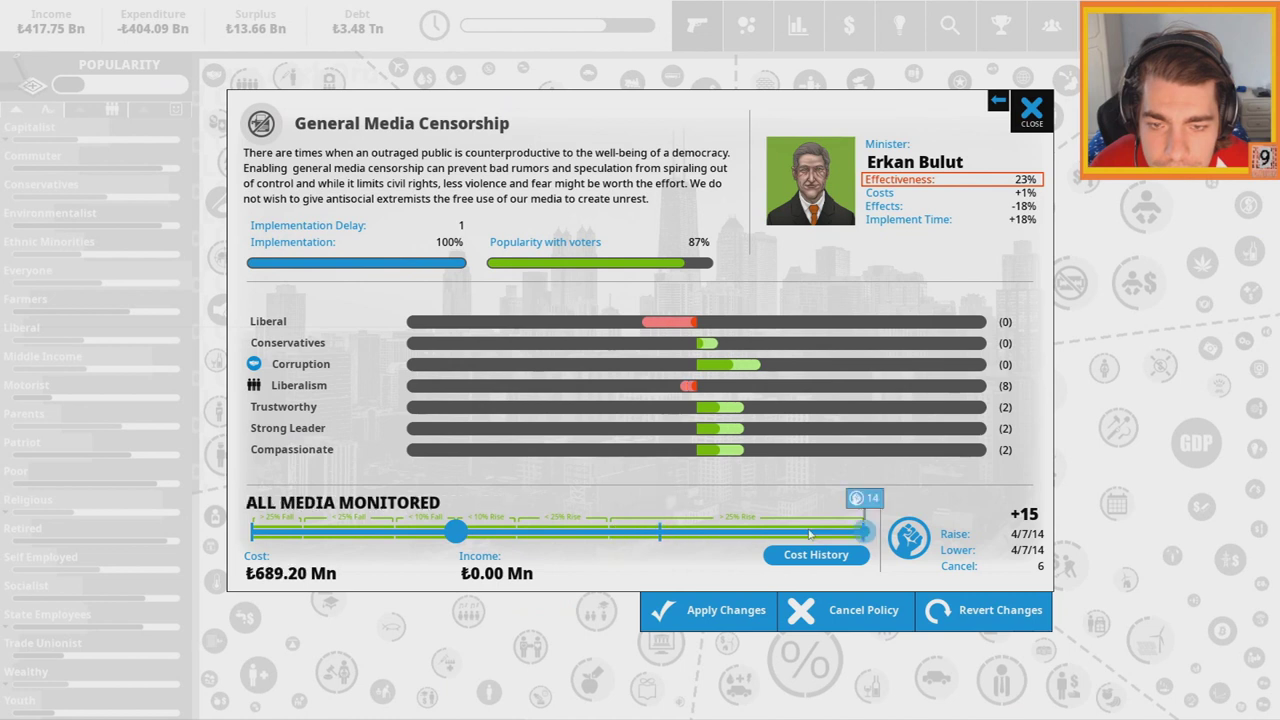
left_click_drag(660, 531, 255, 531)
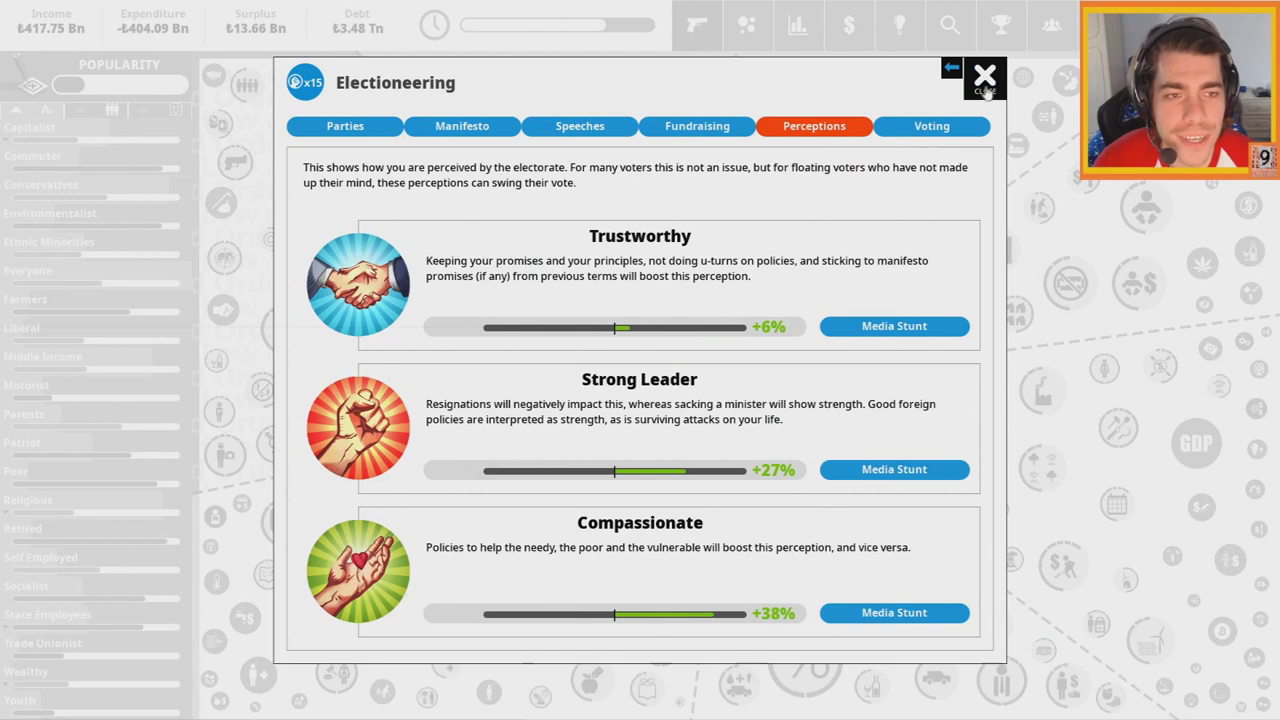
left_click(983, 76)
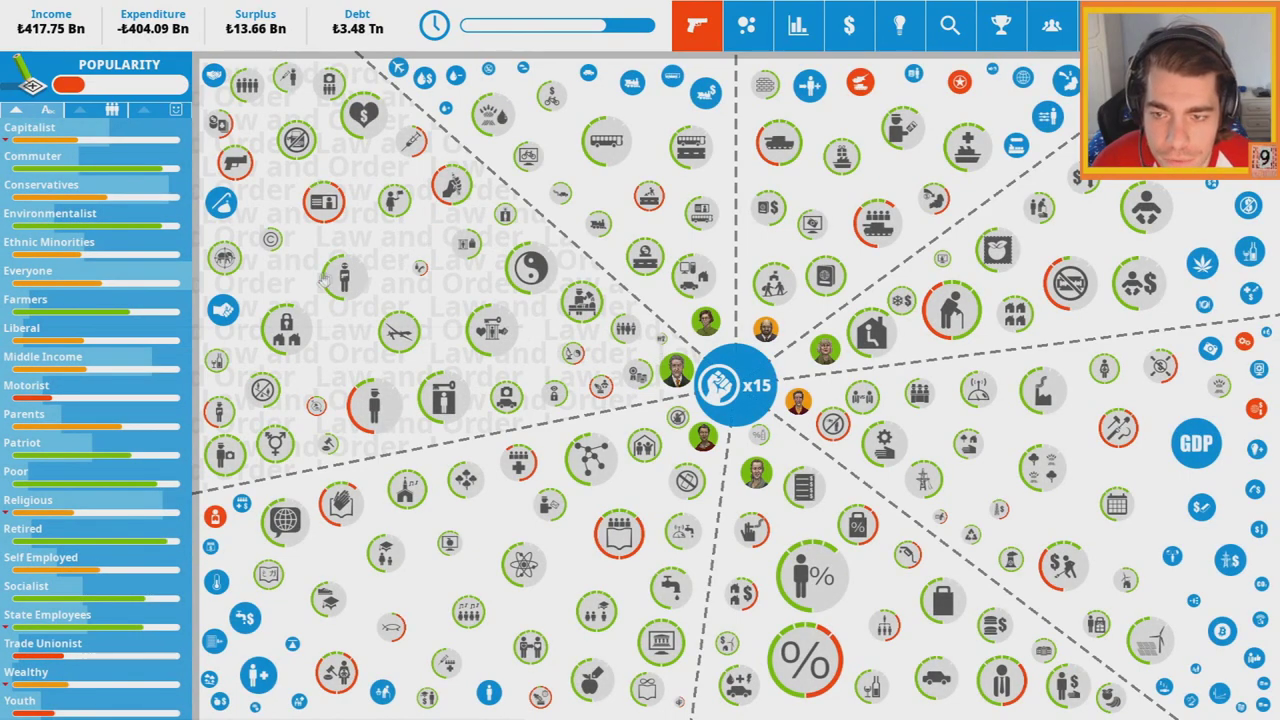
left_click(232, 262)
Lower Press Freedom from medium to low and confirm the change
left_click(1031, 101)
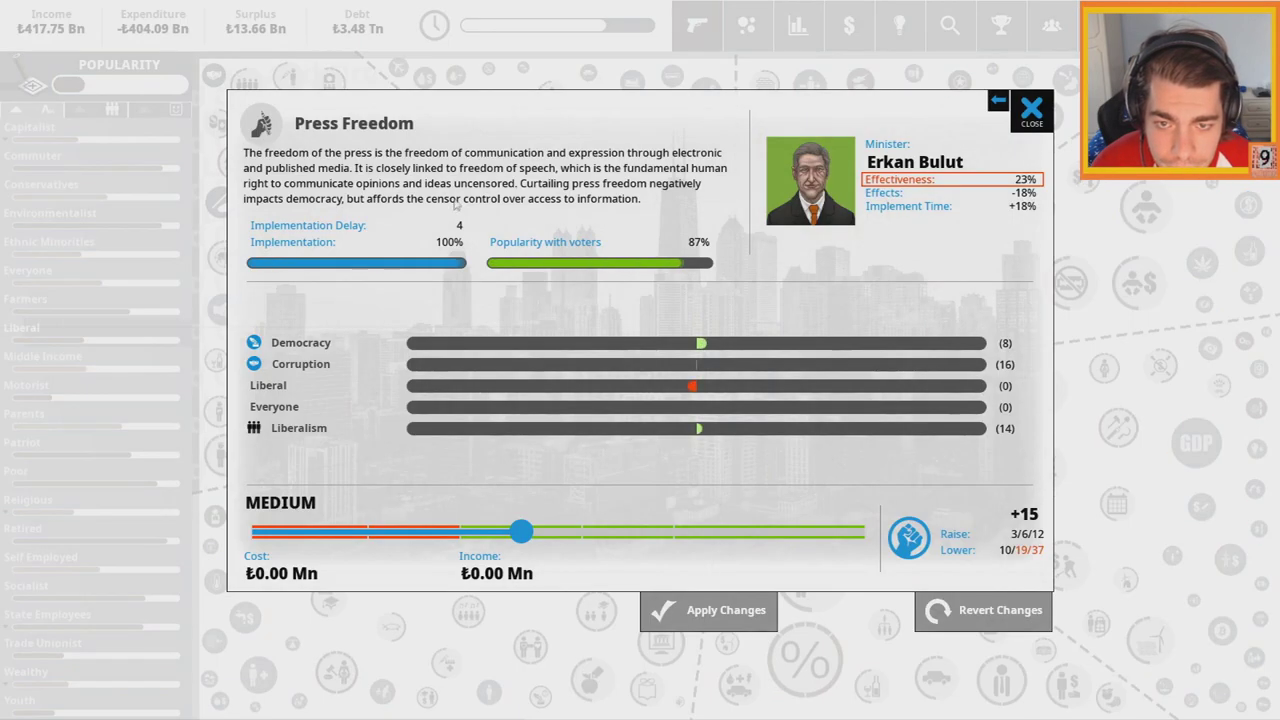
left_click(421, 270)
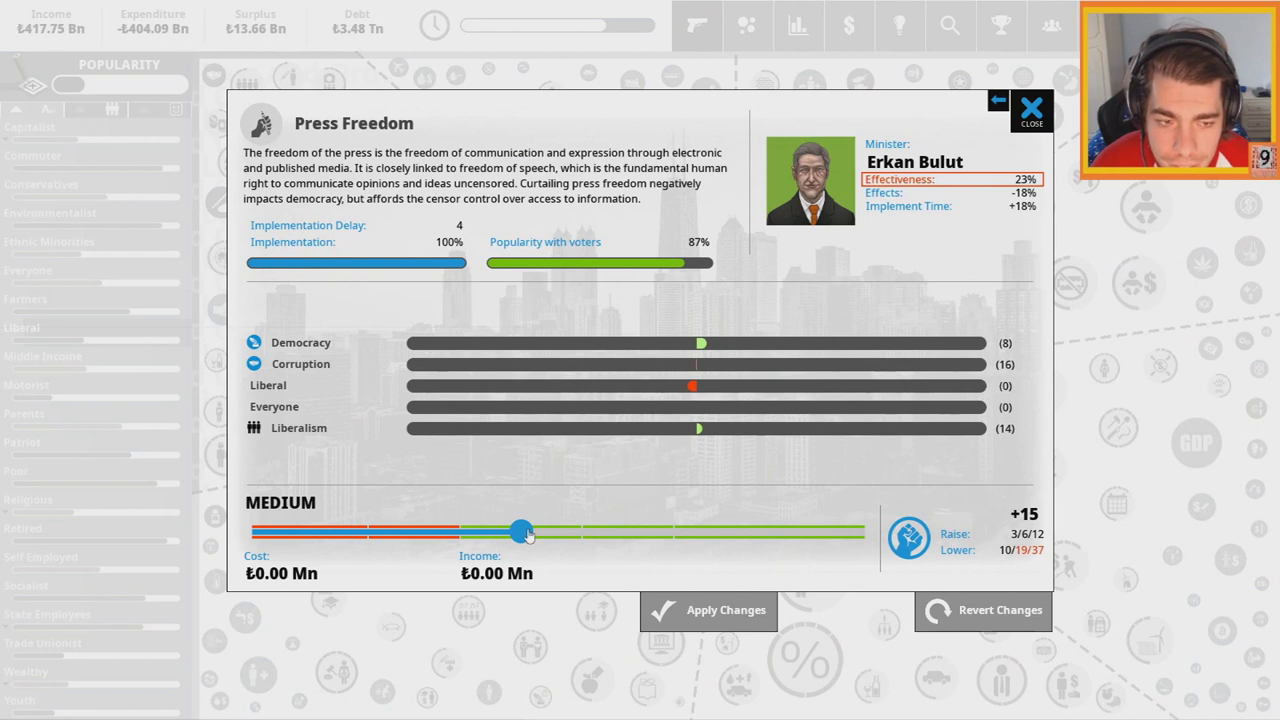
left_click_drag(527, 533, 475, 537)
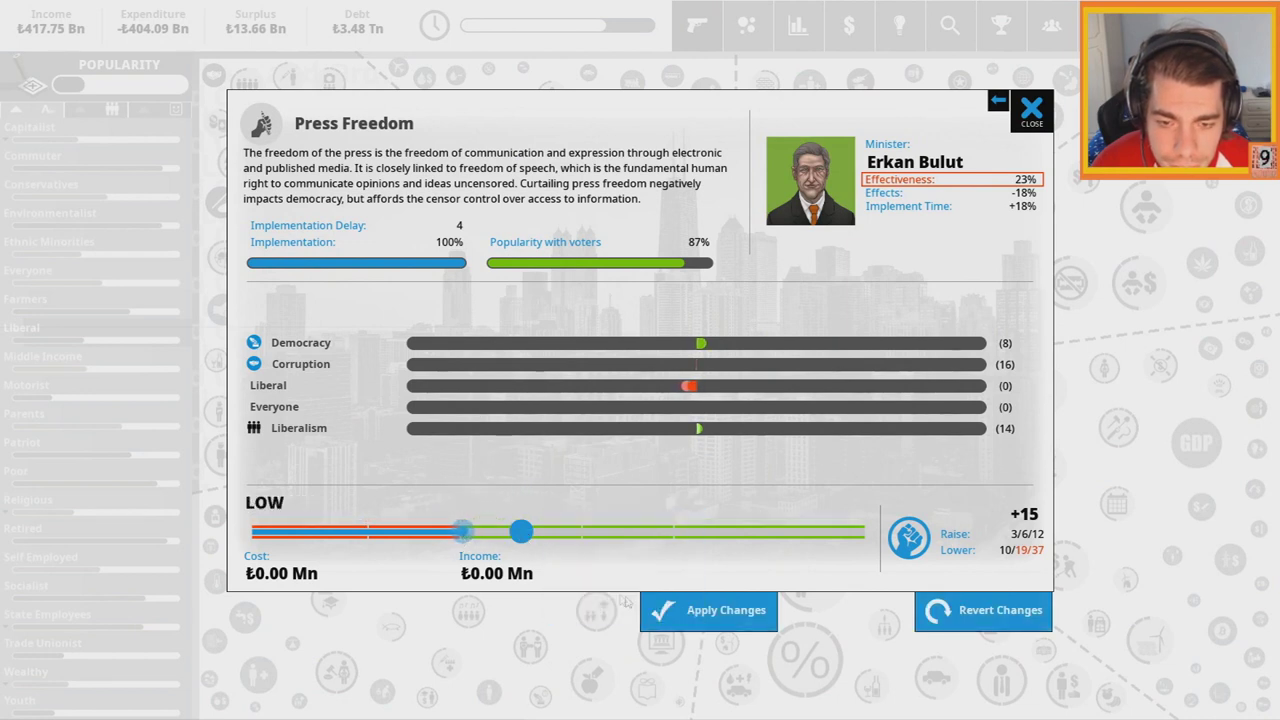
left_click(681, 609)
left_click(710, 367)
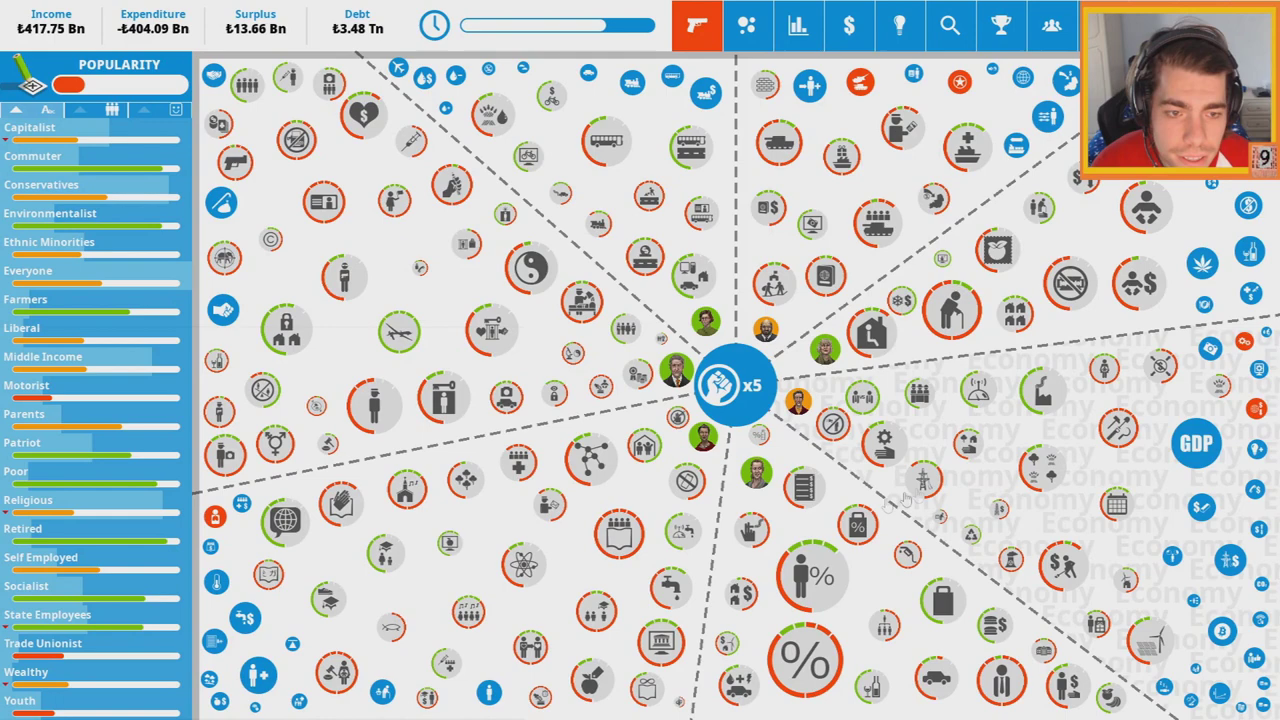
left_click(390, 632)
Introduce the Youth Politics Council at maximum level from the Public Services ideas
left_click(1032, 100)
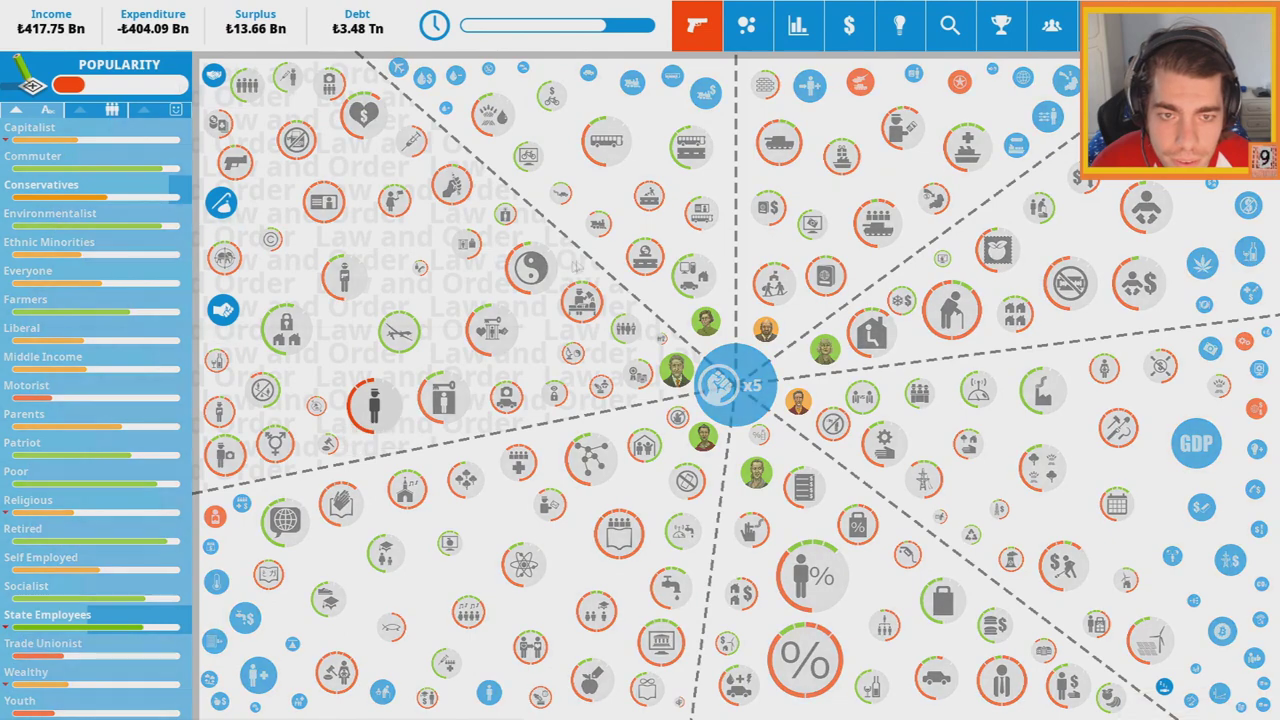
left_click(899, 25)
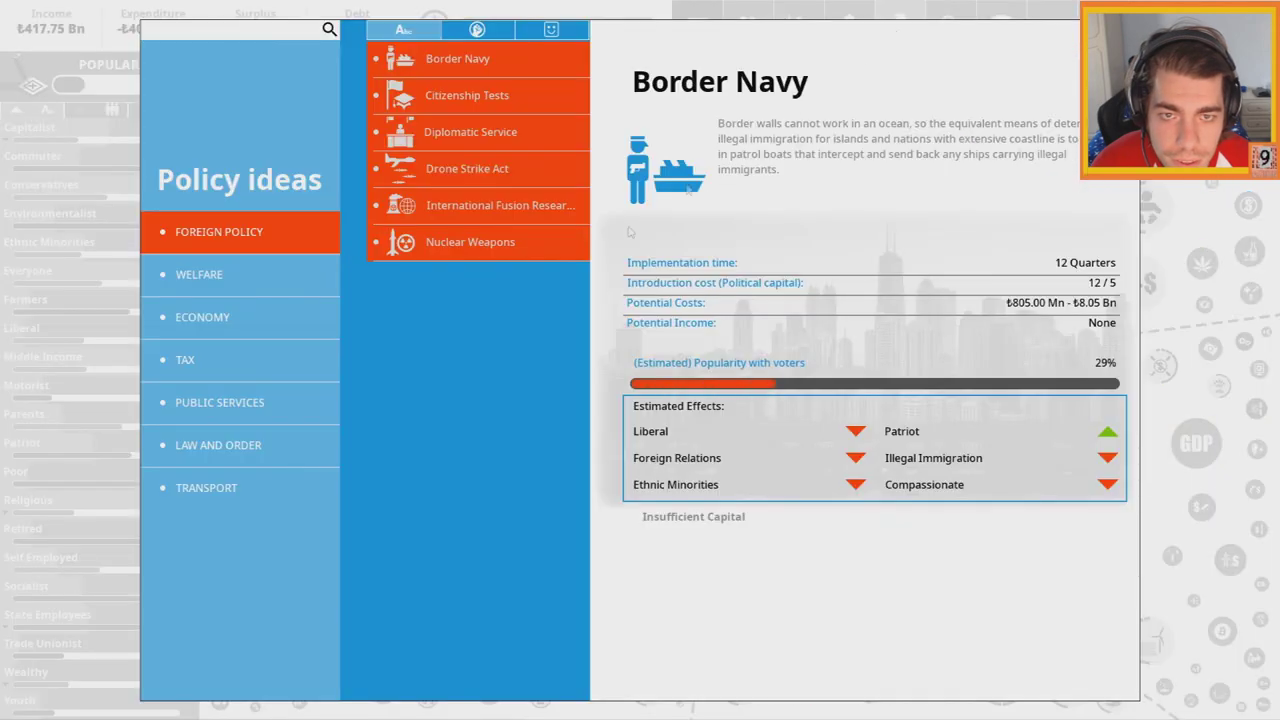
left_click(206, 487)
left_click(218, 445)
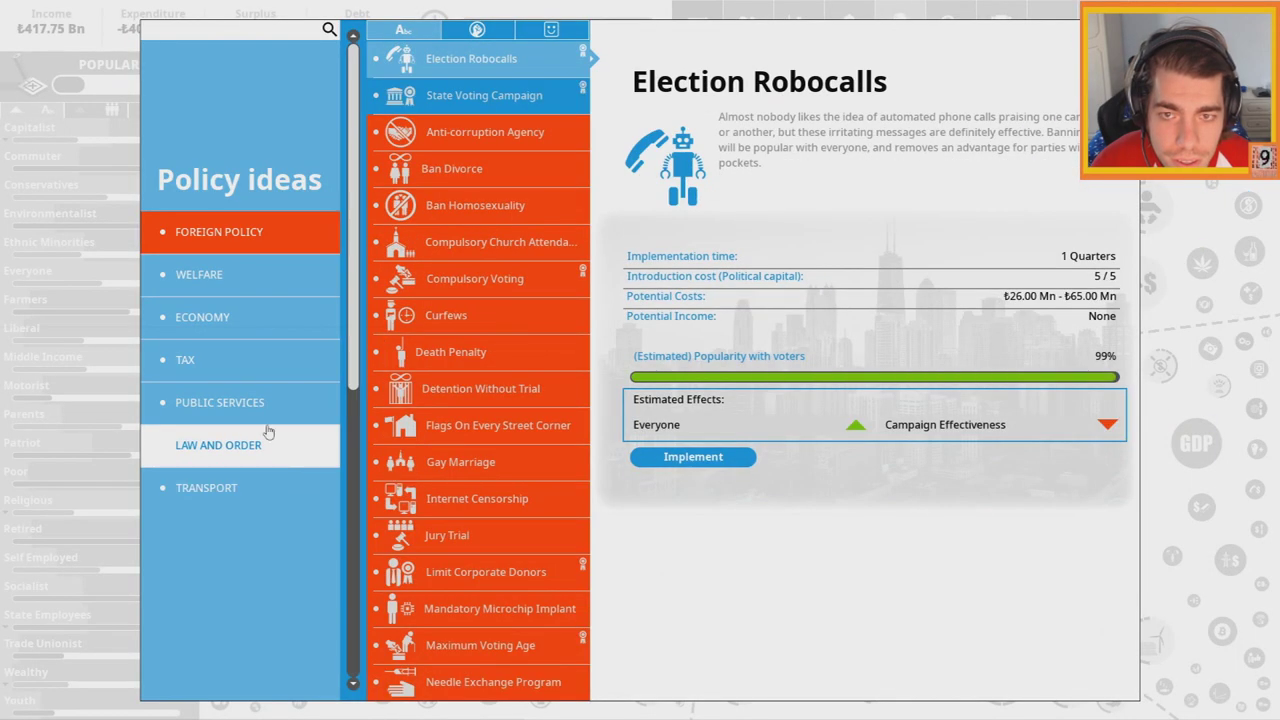
left_click(220, 402)
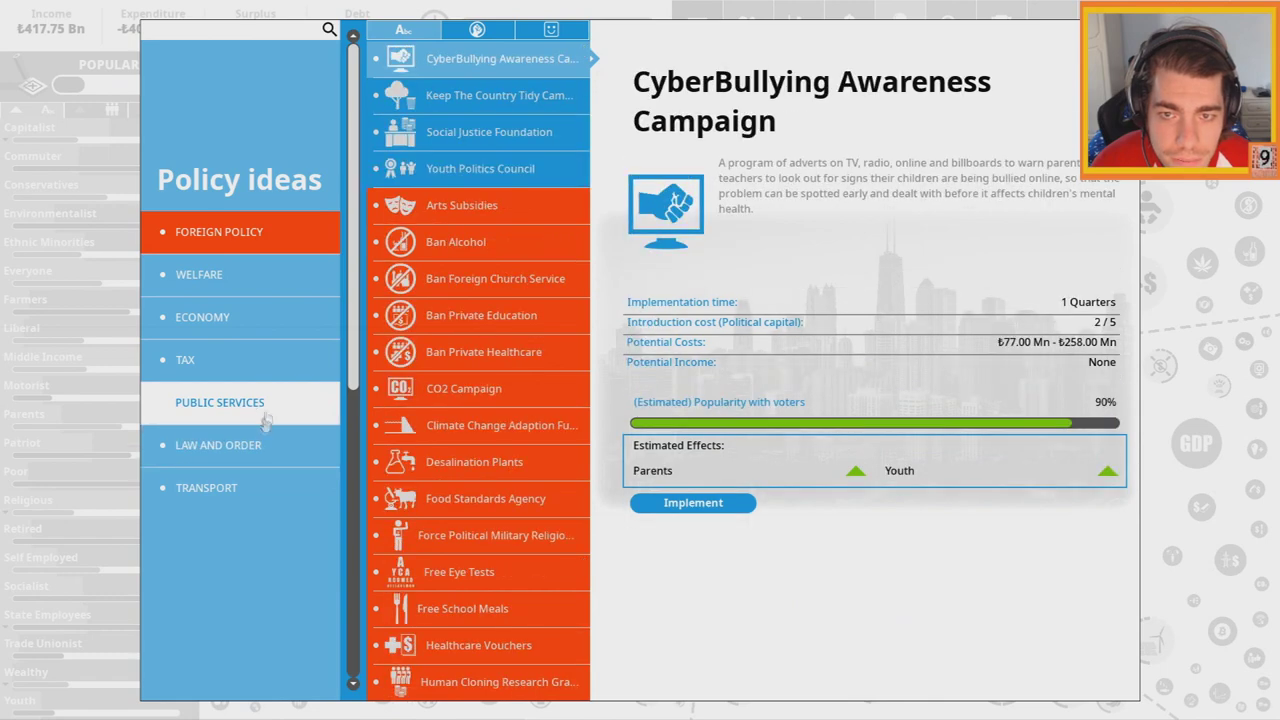
left_click(480, 168)
left_click(692, 443)
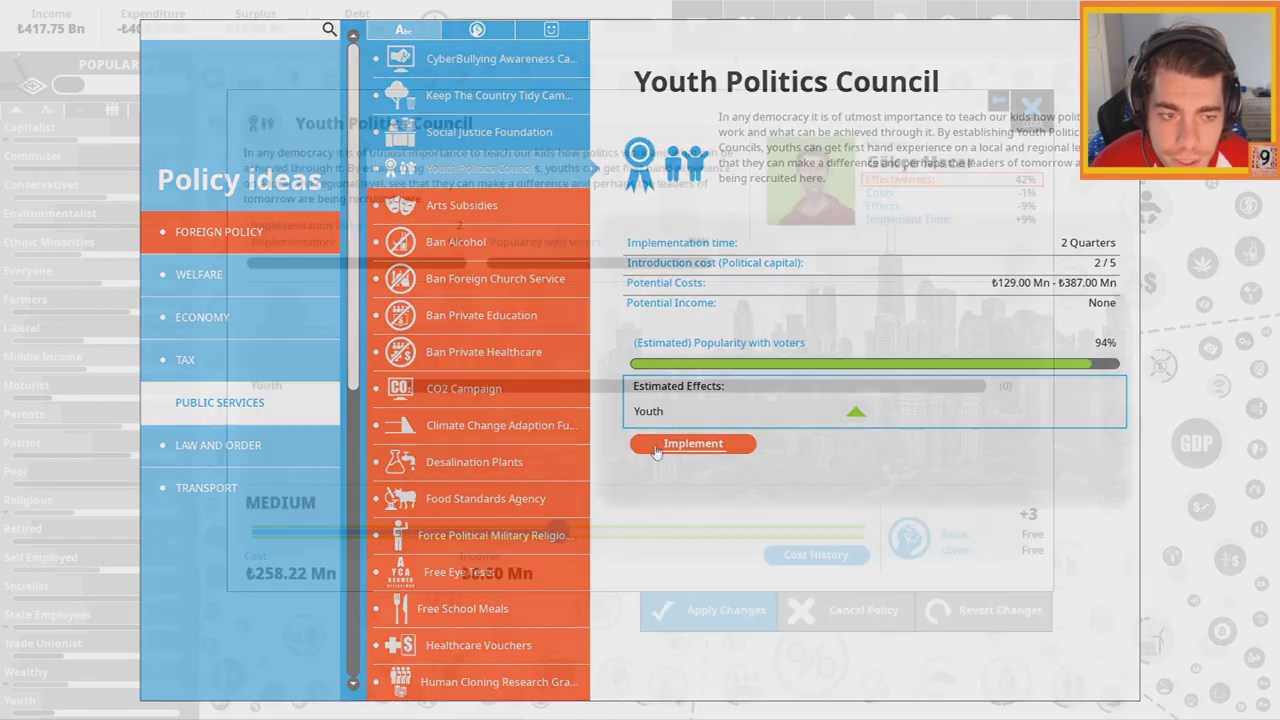
left_click(860, 528)
left_click(706, 606)
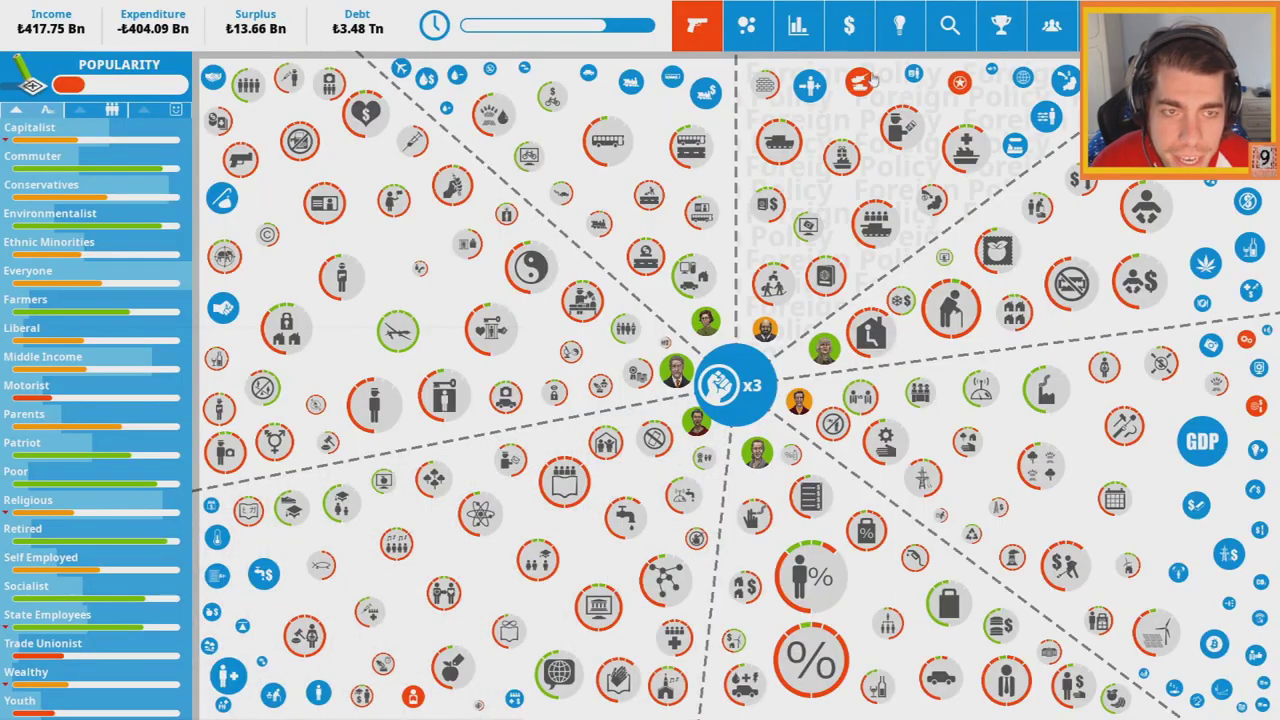
Introduce the CyberBullying Awareness Campaign at maximum intensity
left_click(899, 24)
left_click(220, 402)
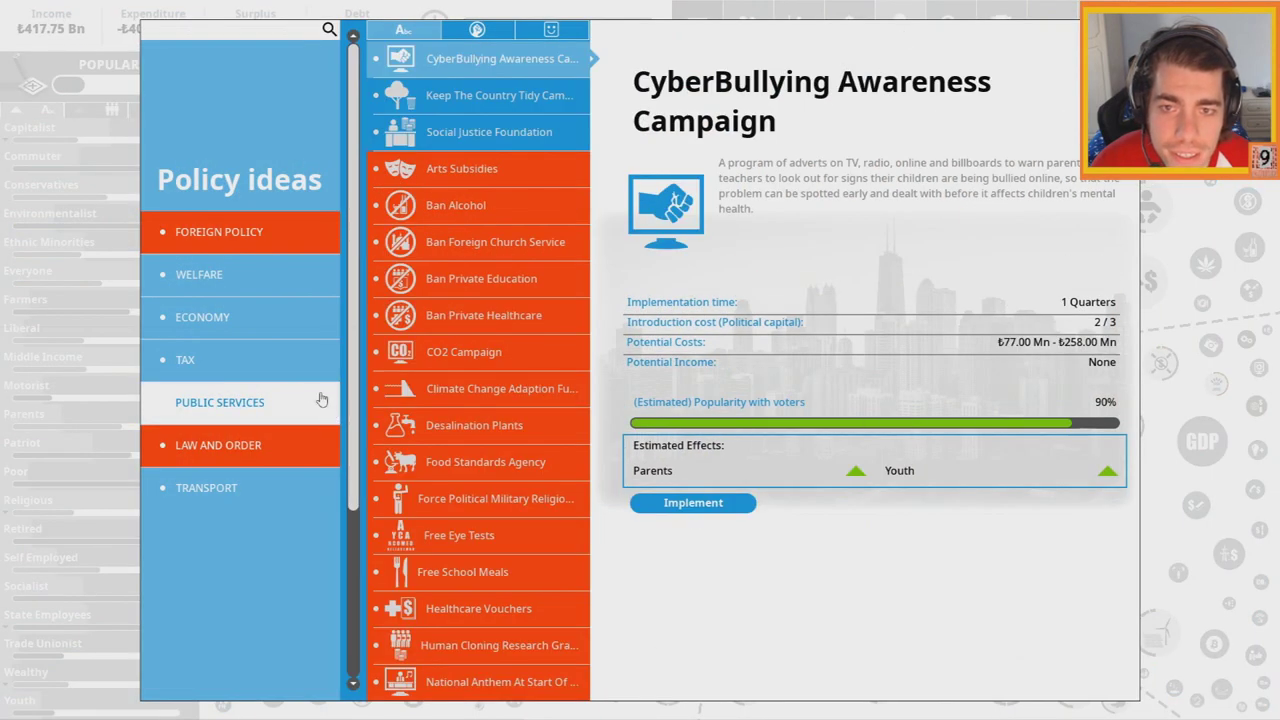
left_click(692, 502)
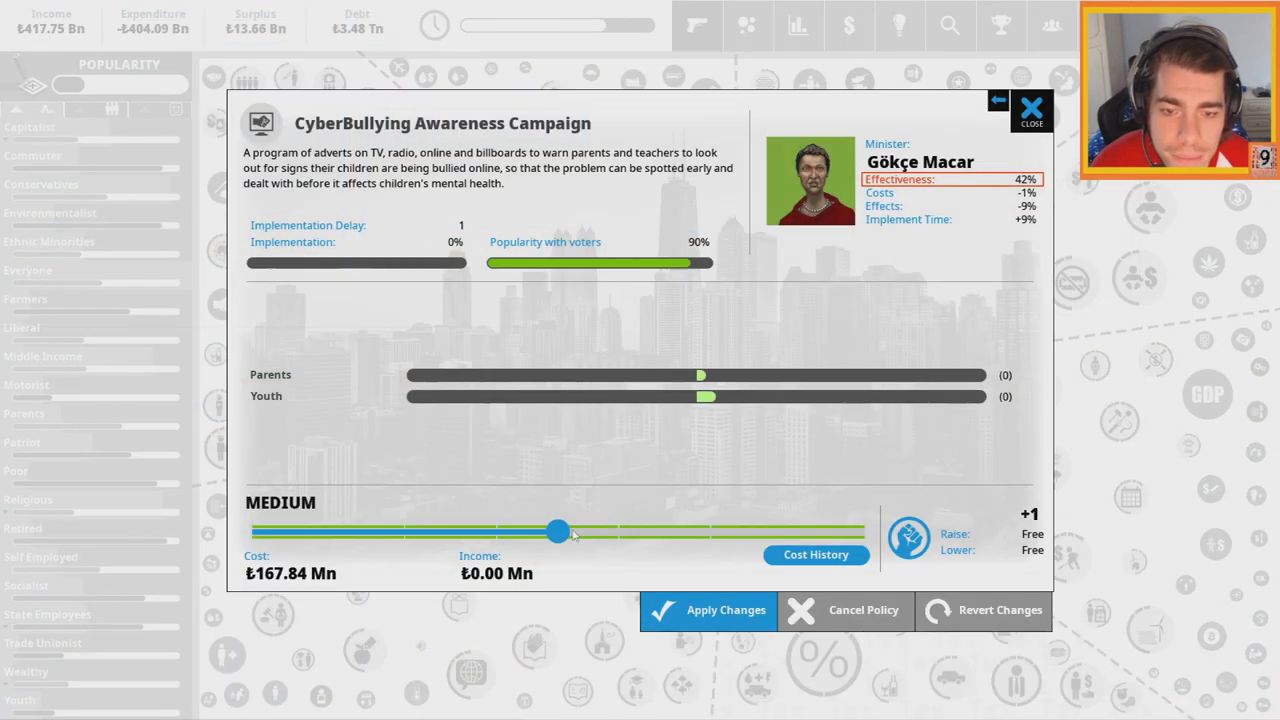
left_click(860, 531)
left_click(706, 610)
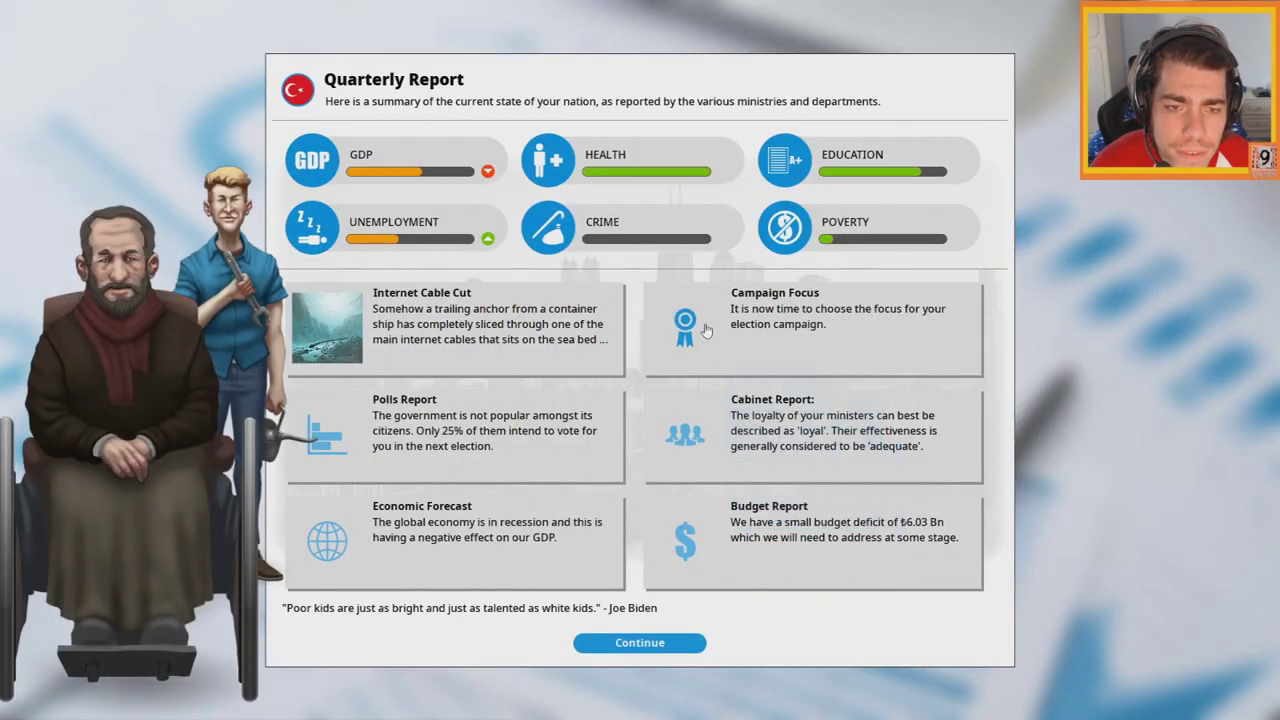
left_click(706, 330)
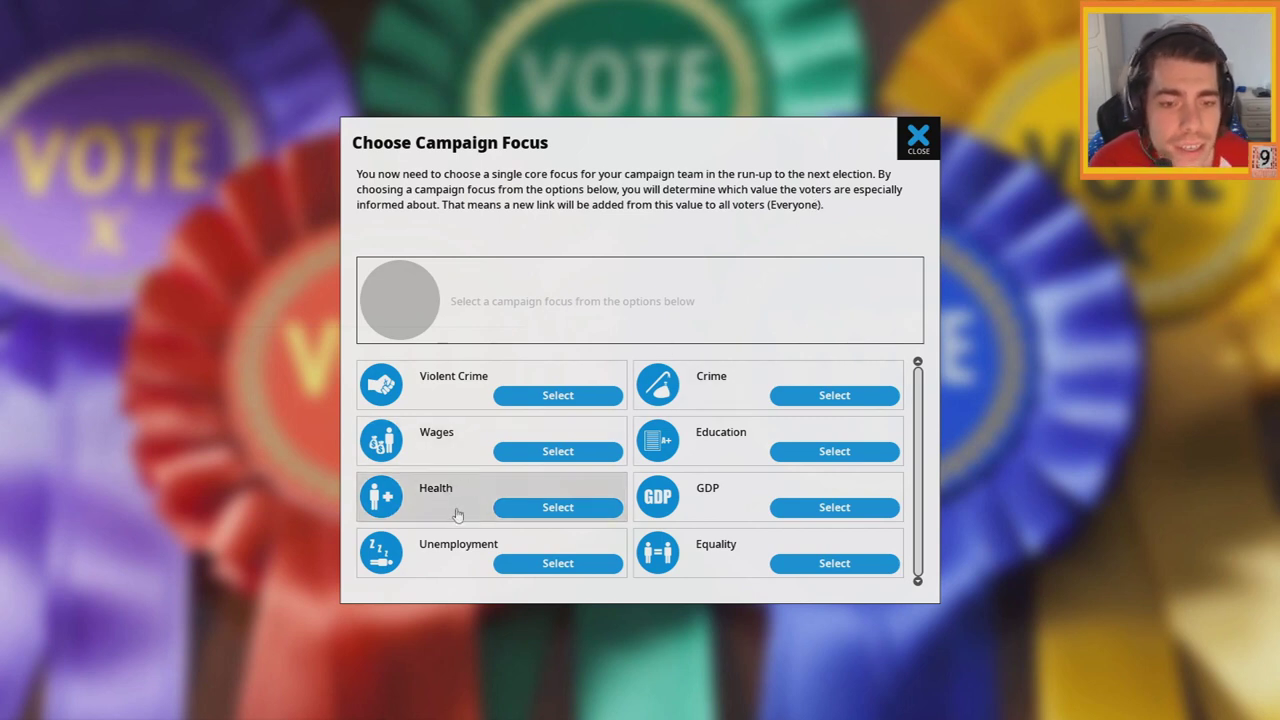
Make Education the campaign focus and leave the quarterly report
left_click(809, 454)
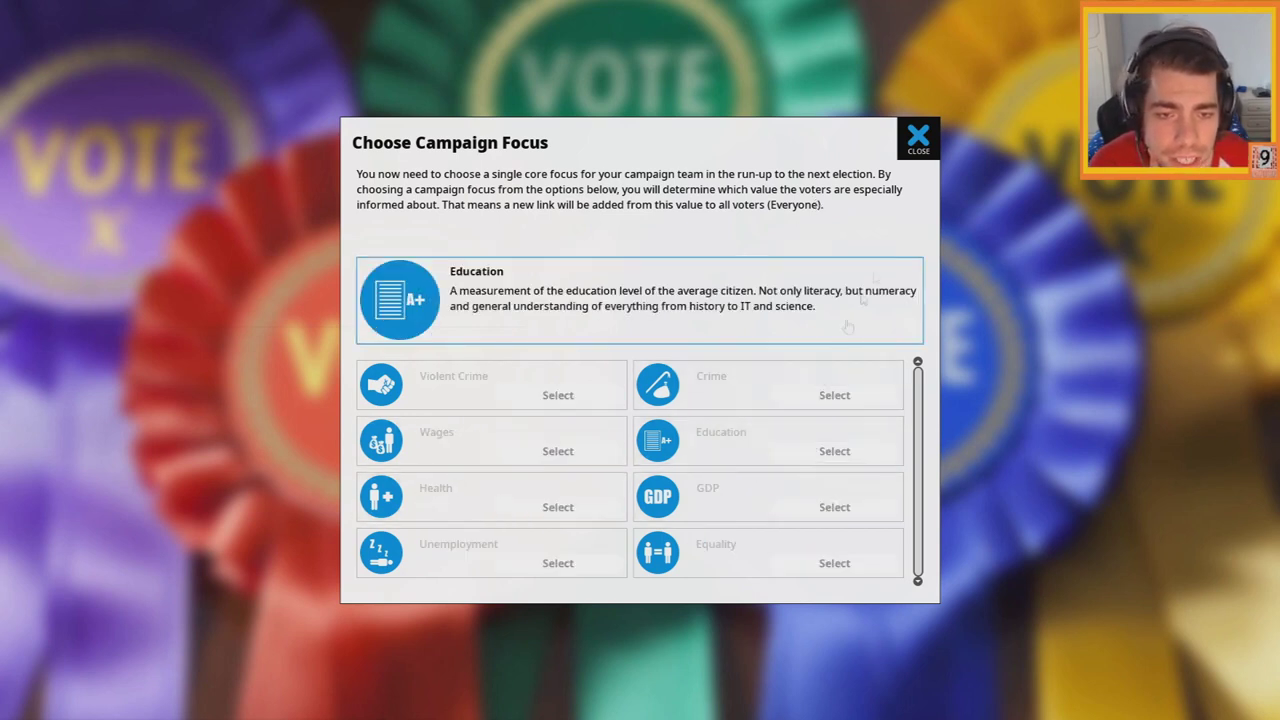
left_click(918, 136)
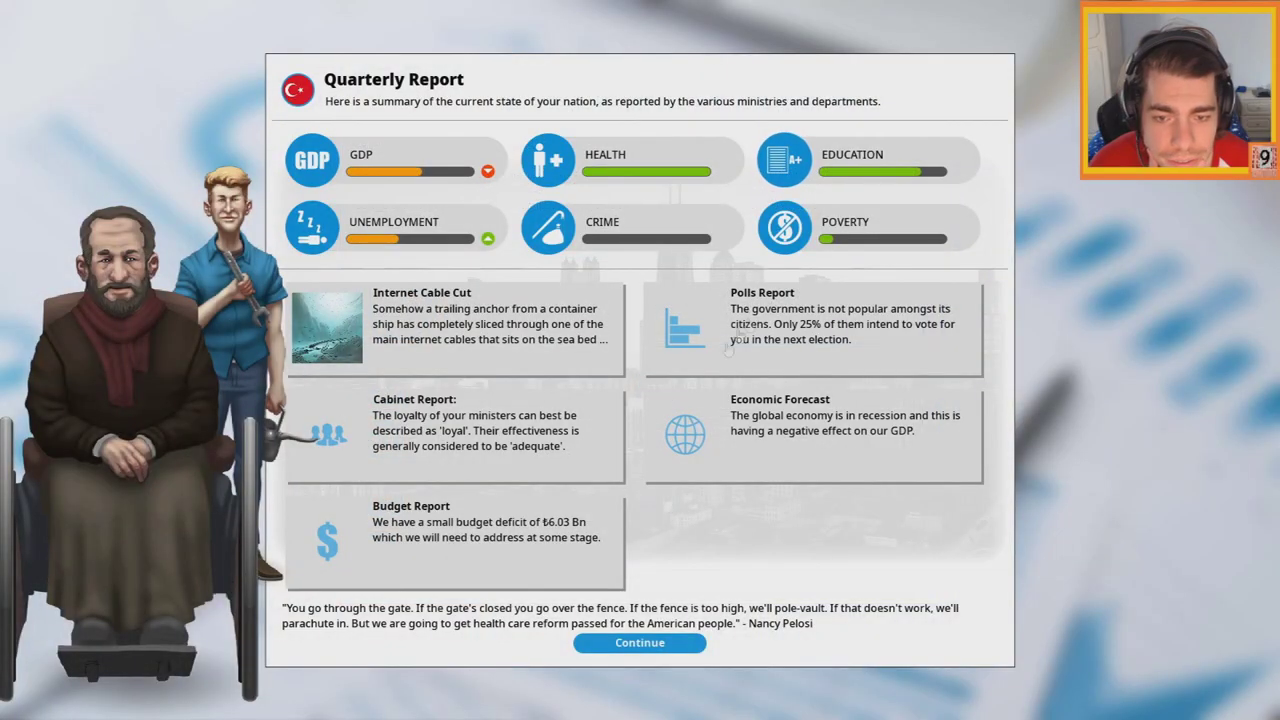
left_click(665, 615)
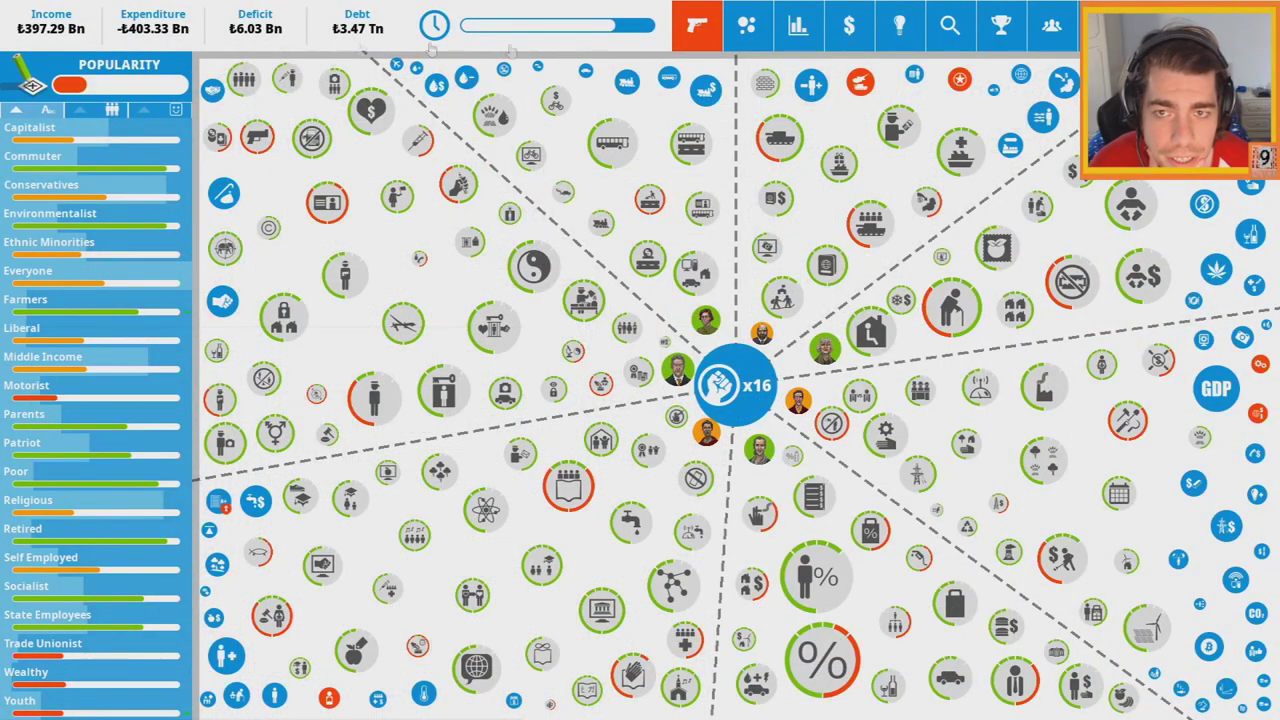
Check the finance charts, then close them
left_click(262, 30)
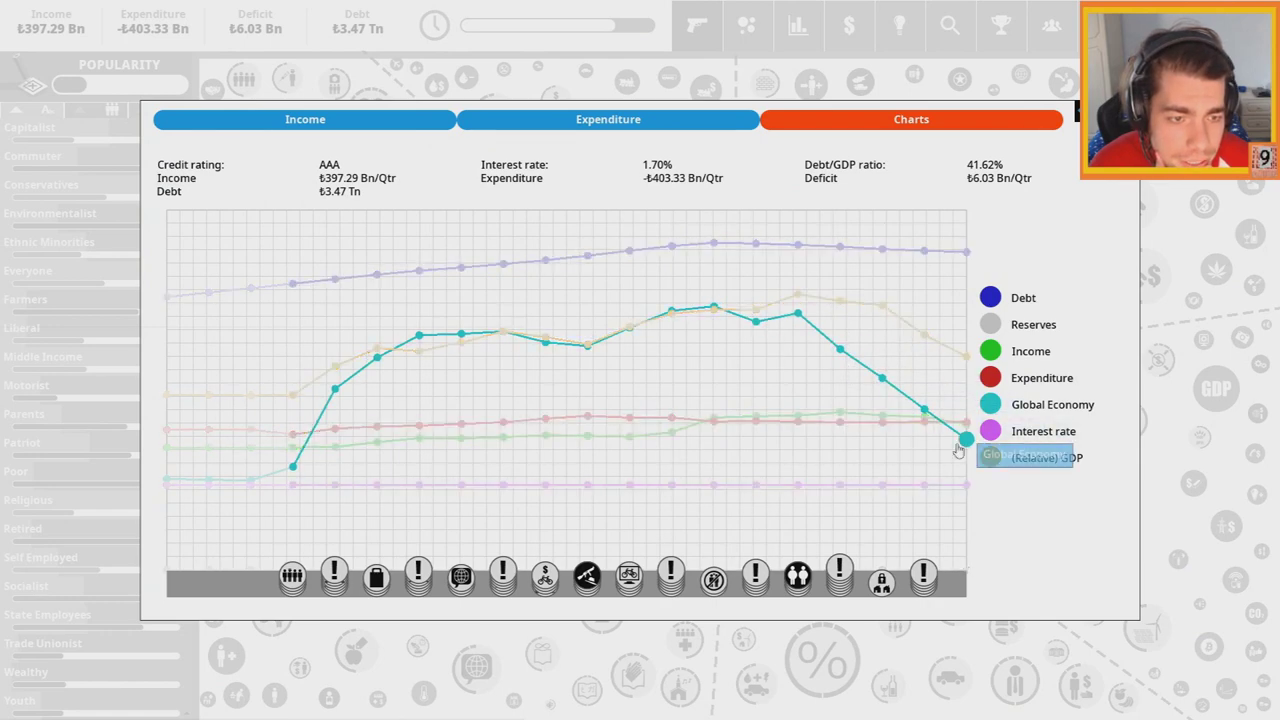
key("Escape")
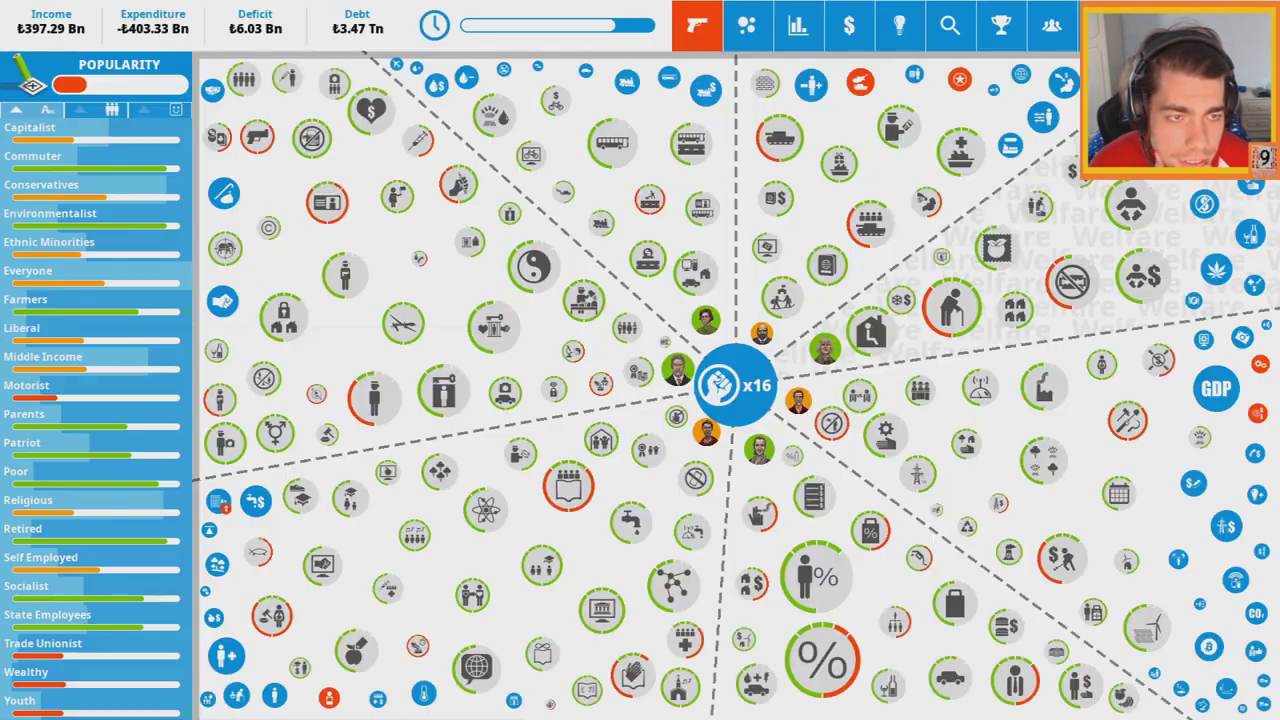
left_click(949, 25)
Introduce University Grants from the Public Services ideas at the Generous Grants level
left_click(202, 317)
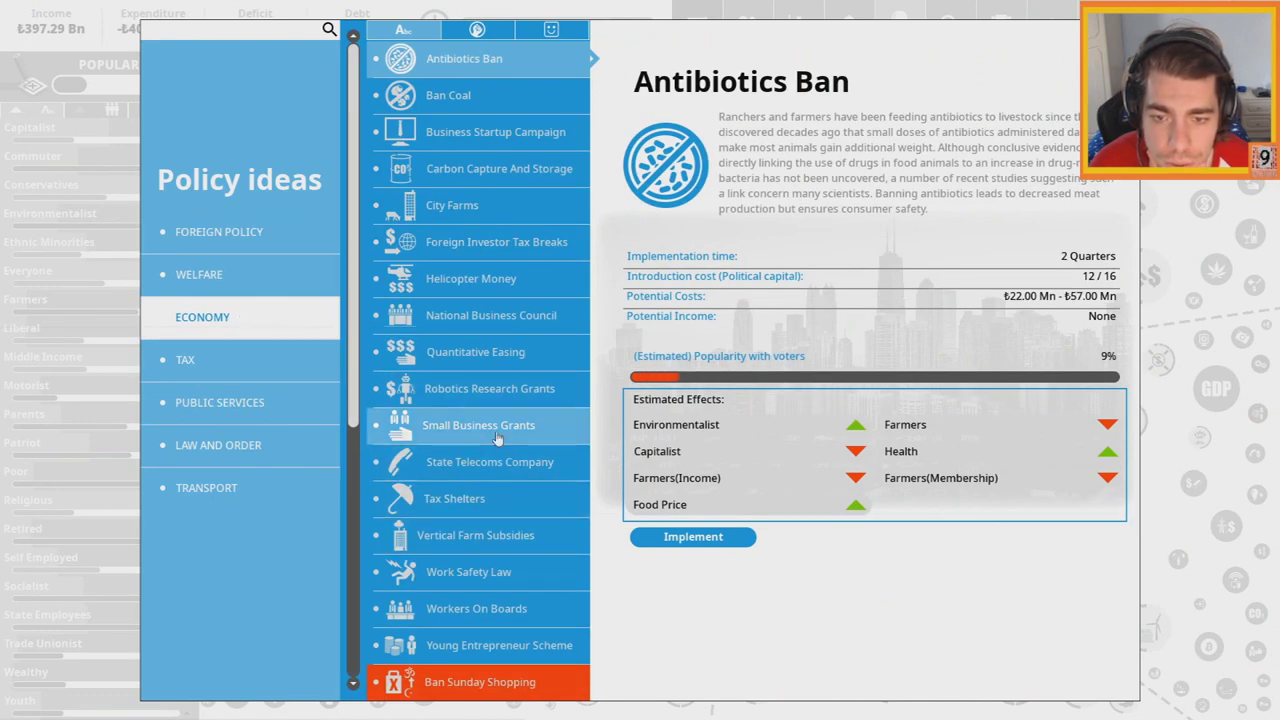
left_click(270, 417)
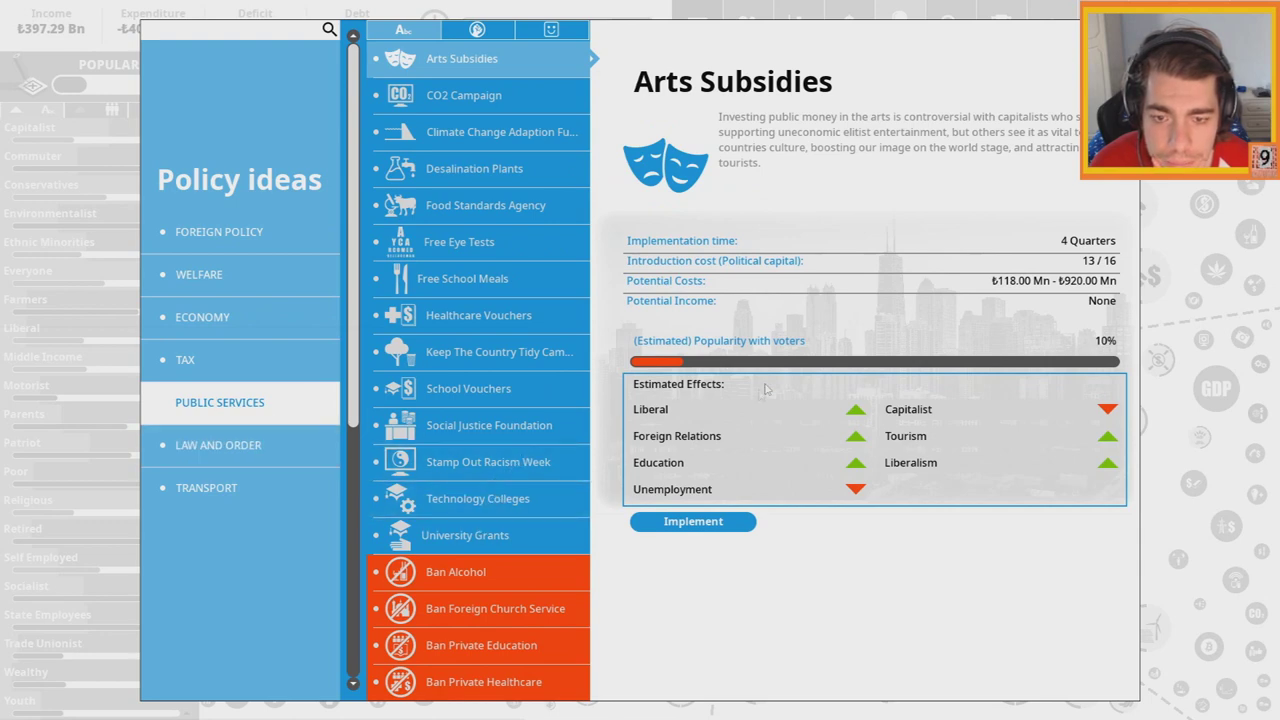
left_click(465, 535)
left_click(708, 573)
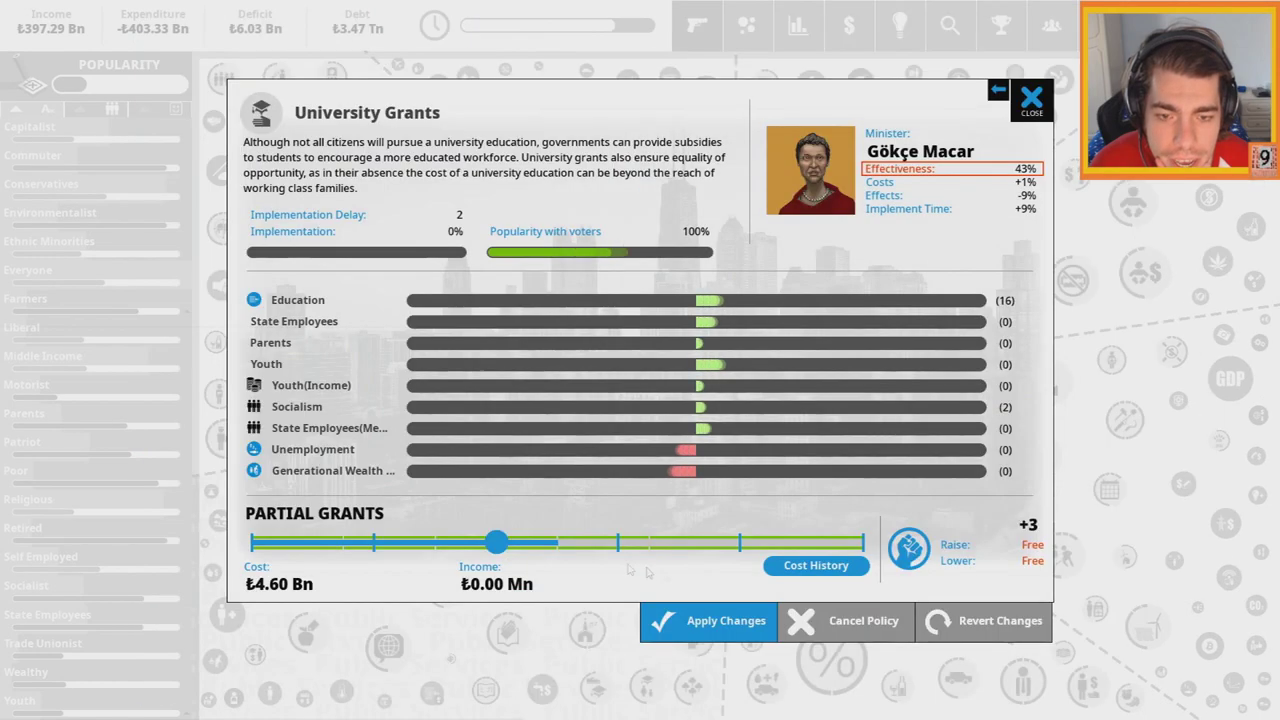
left_click(693, 625)
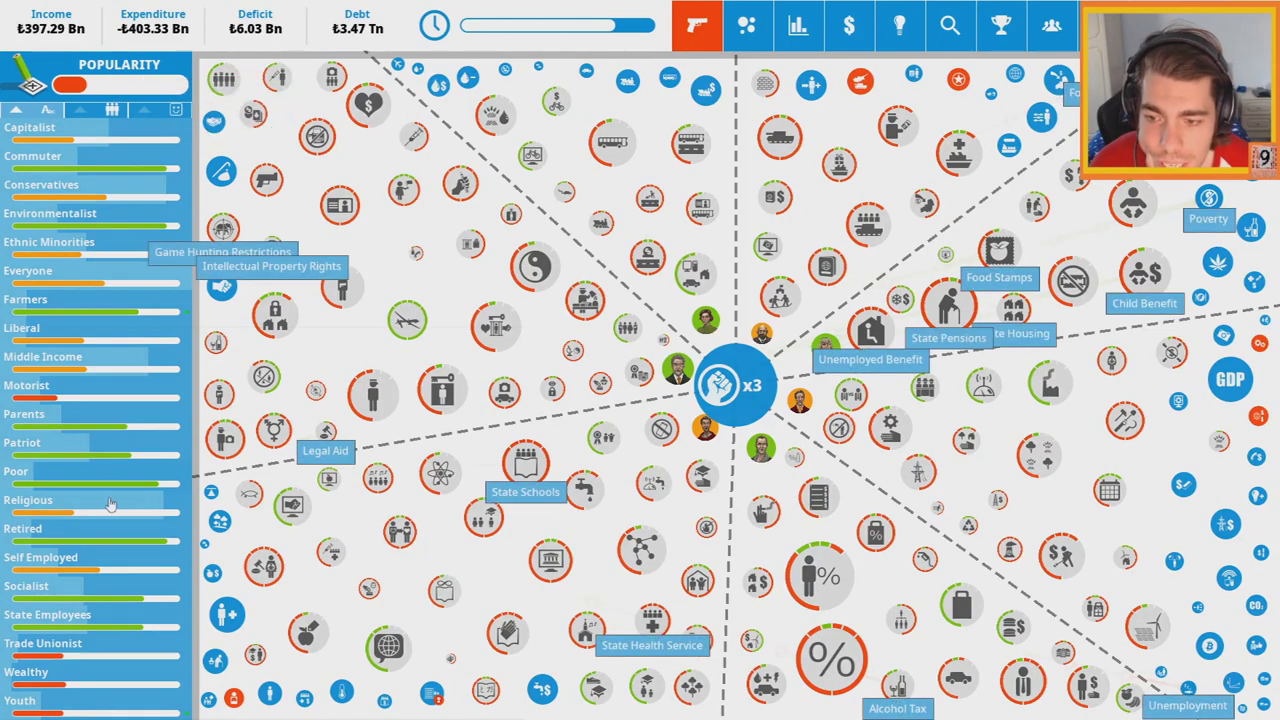
Review the religious voters' membership and happiness trends
left_click(60, 500)
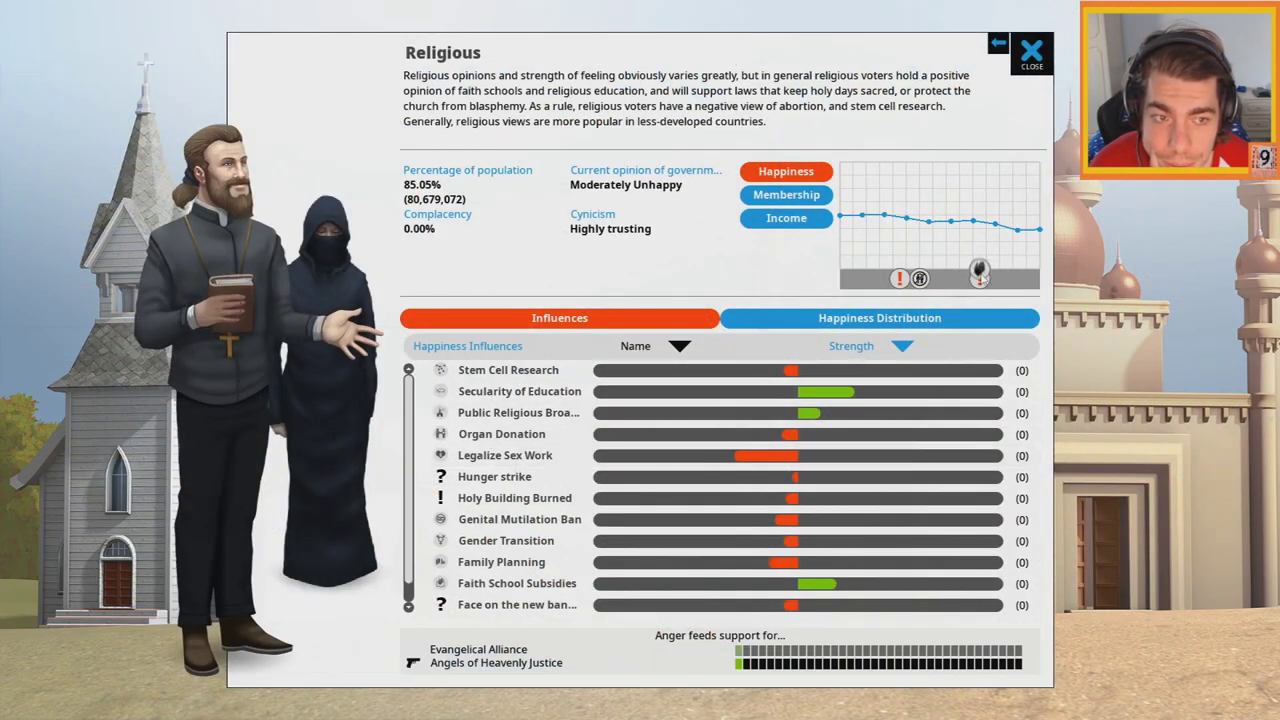
left_click(786, 194)
left_click(786, 172)
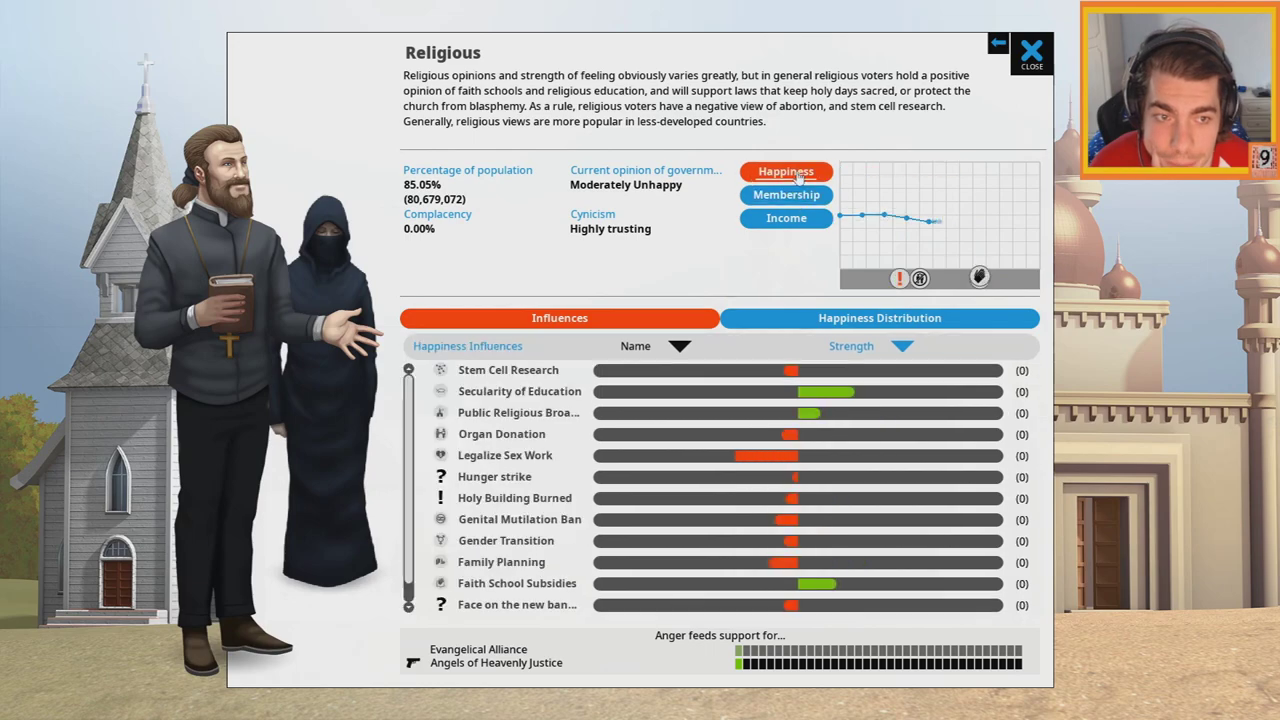
left_click(1031, 50)
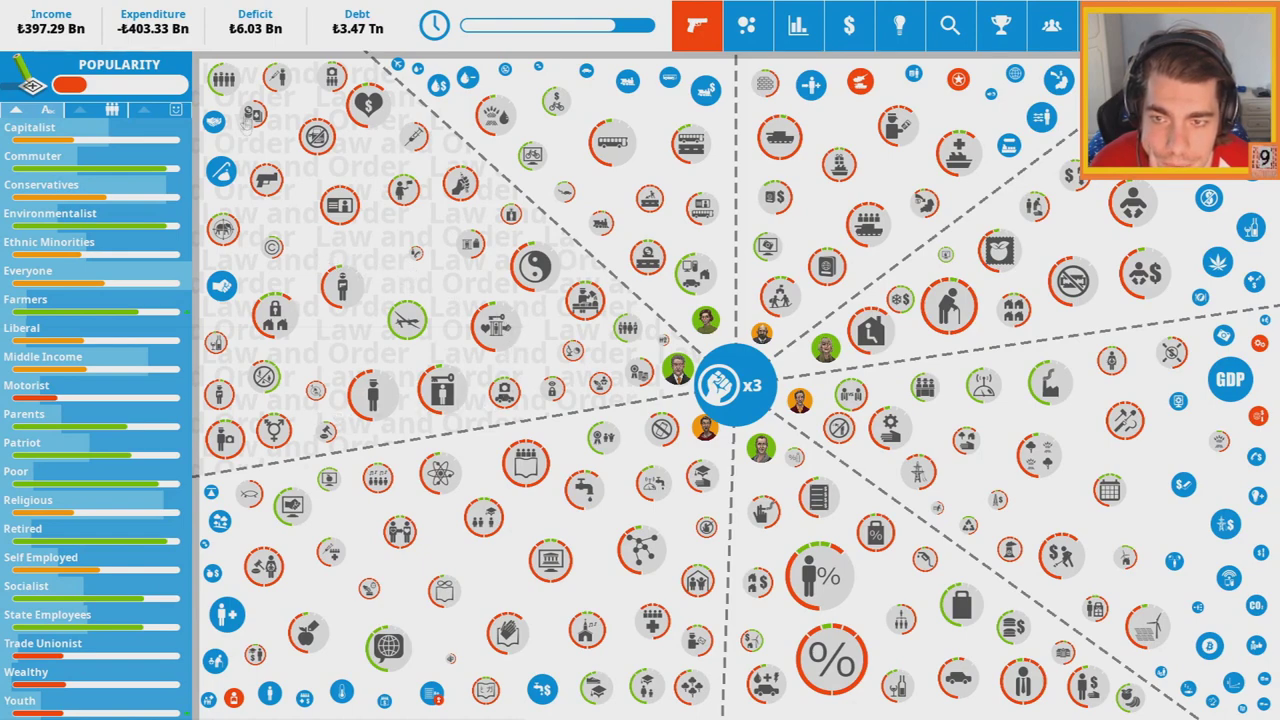
Check Press Freedom's influence on everyone, then end the turn
left_click(40, 270)
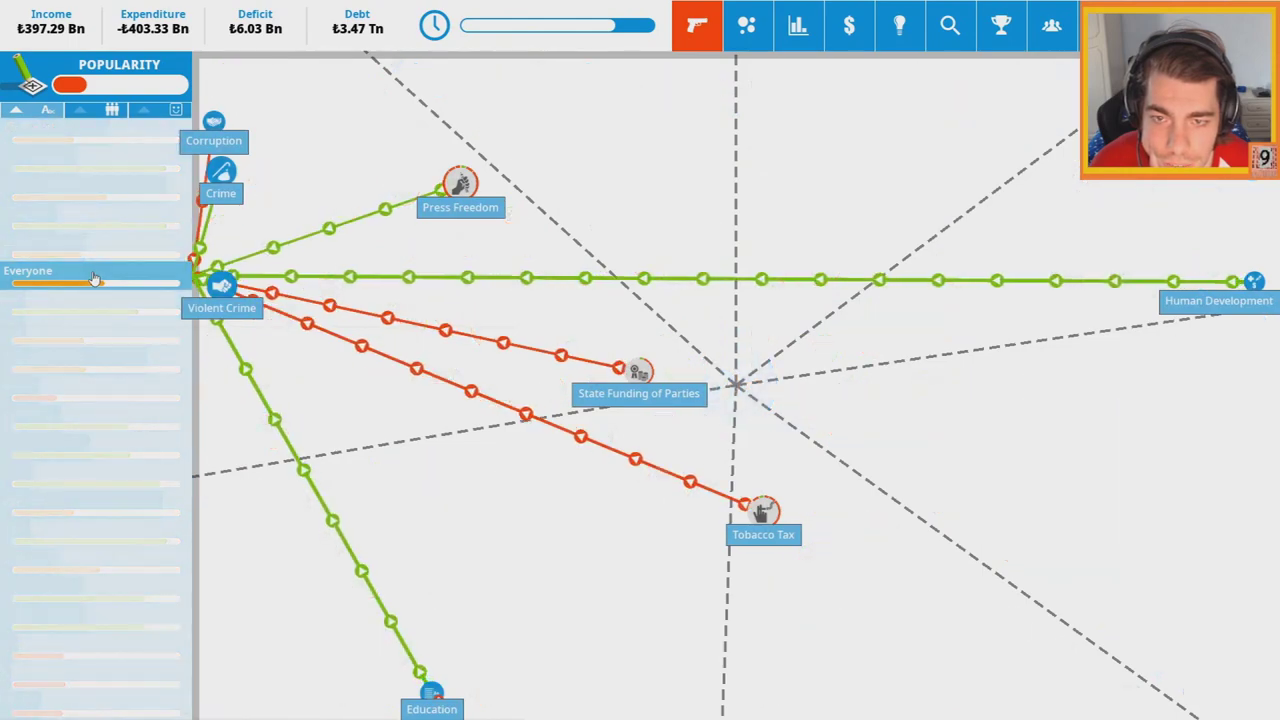
left_click(461, 183)
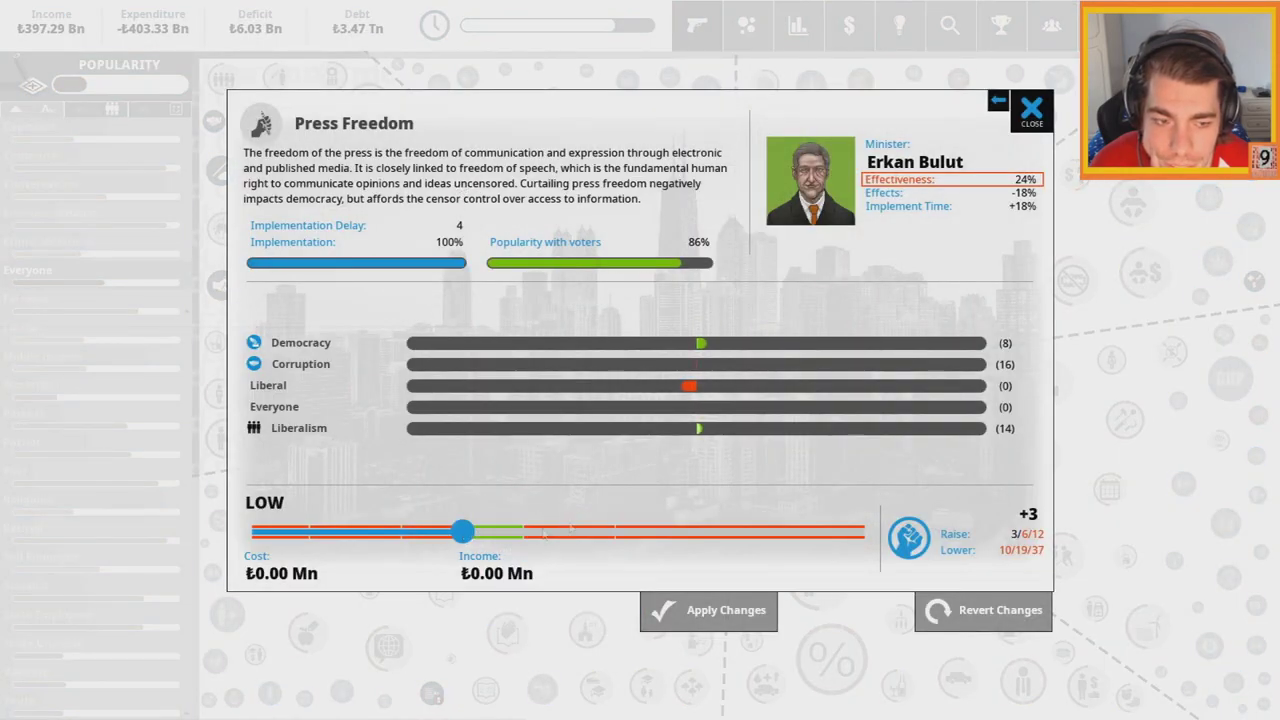
key("Escape")
key("space")
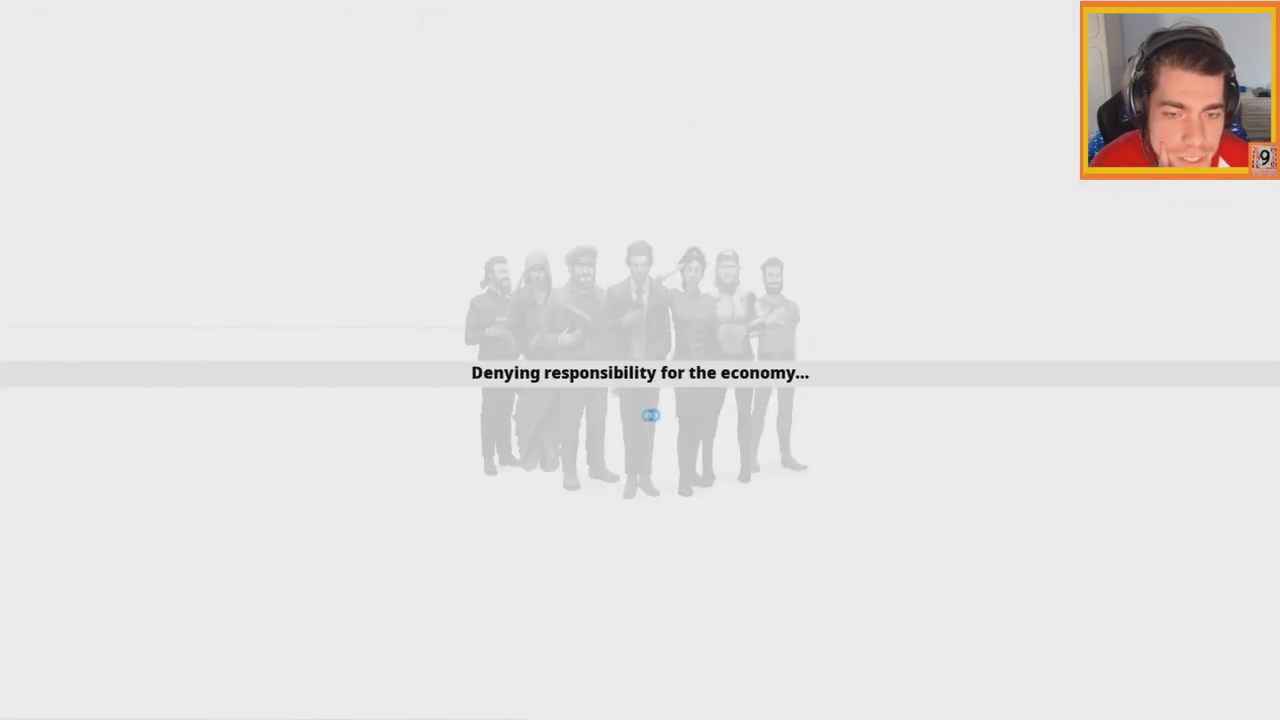
Resolve the Powerlines dilemma by building the power lines anyway, then return to the map
left_click(650, 415)
left_click(557, 345)
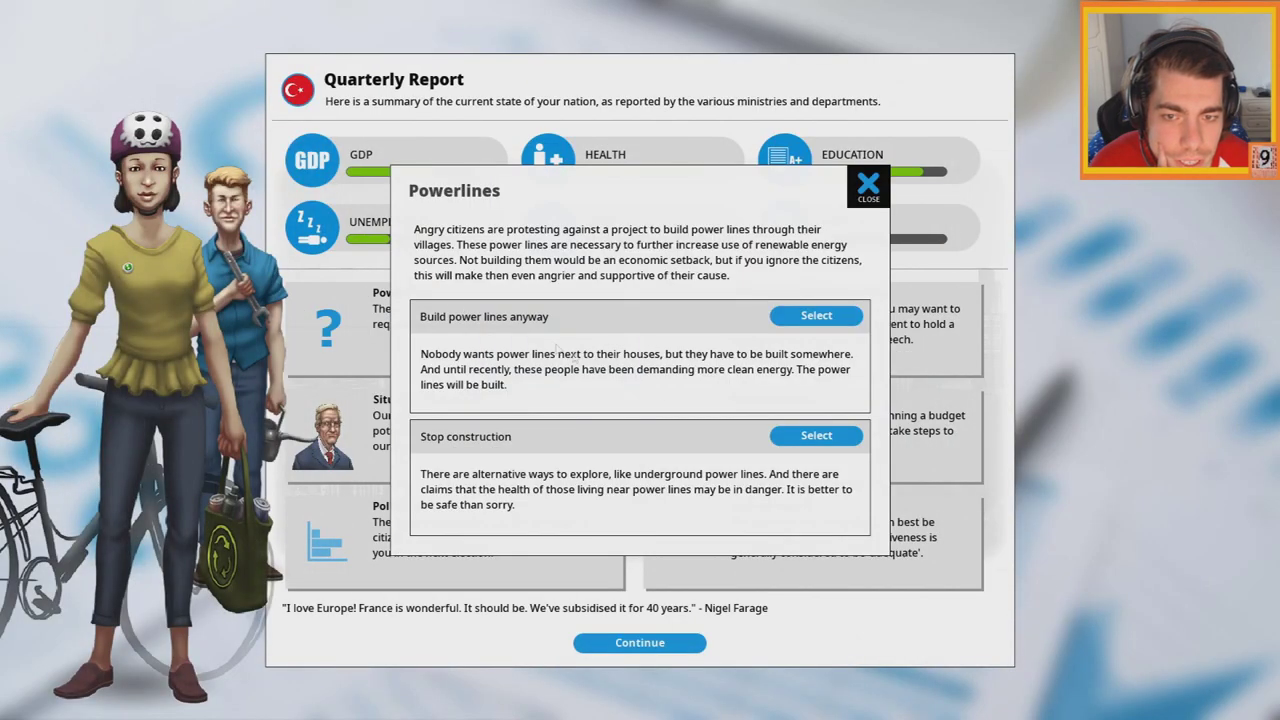
left_click(812, 317)
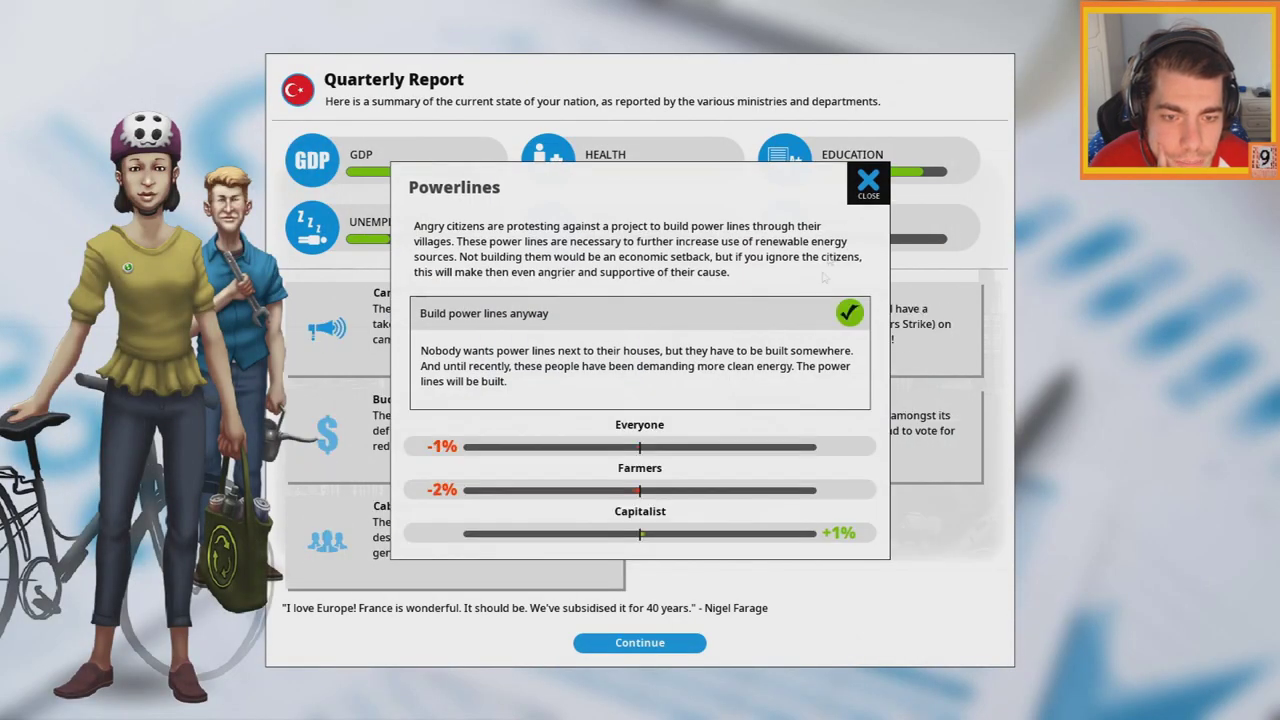
left_click(866, 182)
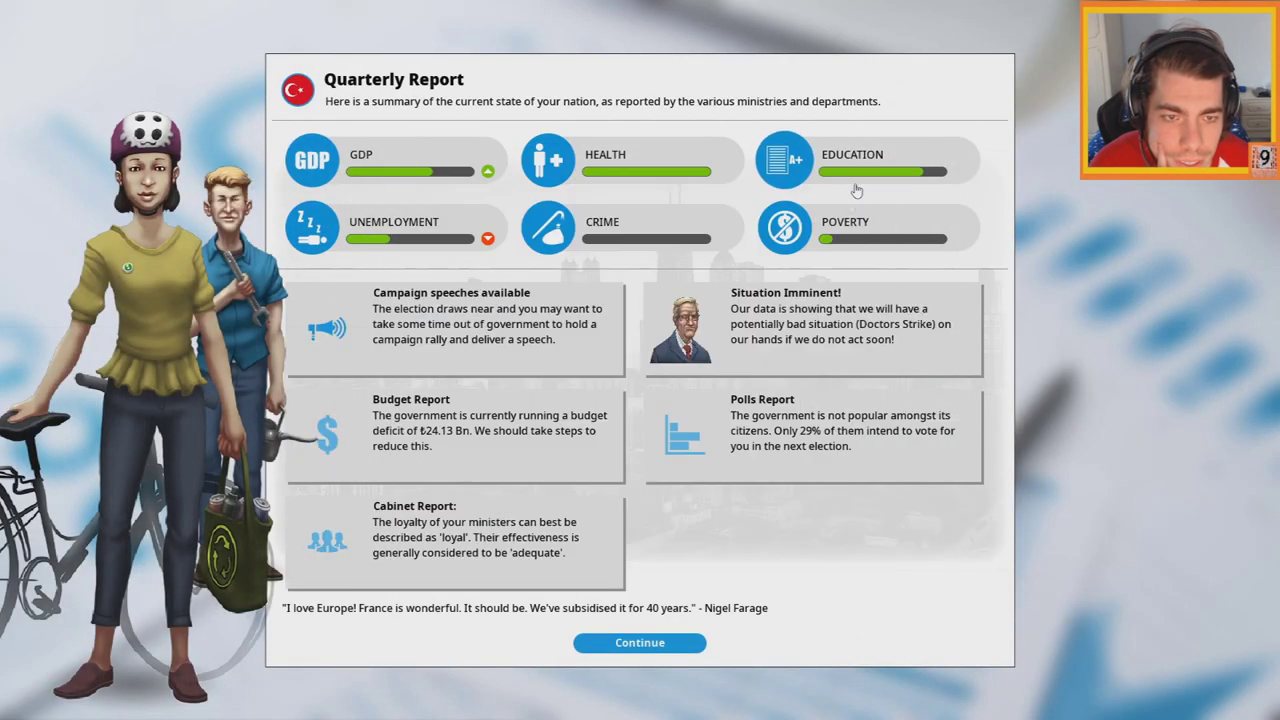
left_click(640, 642)
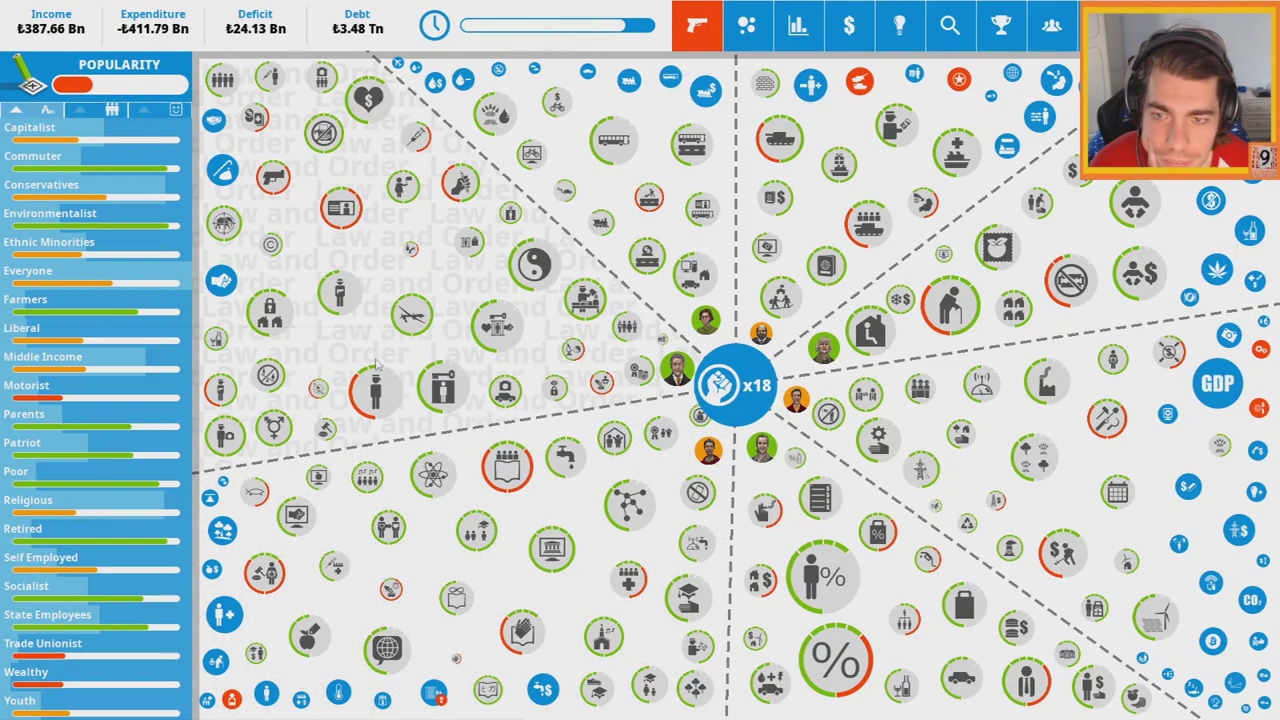
Lower Press Freedom a further notch and confirm the change
left_click(458, 190)
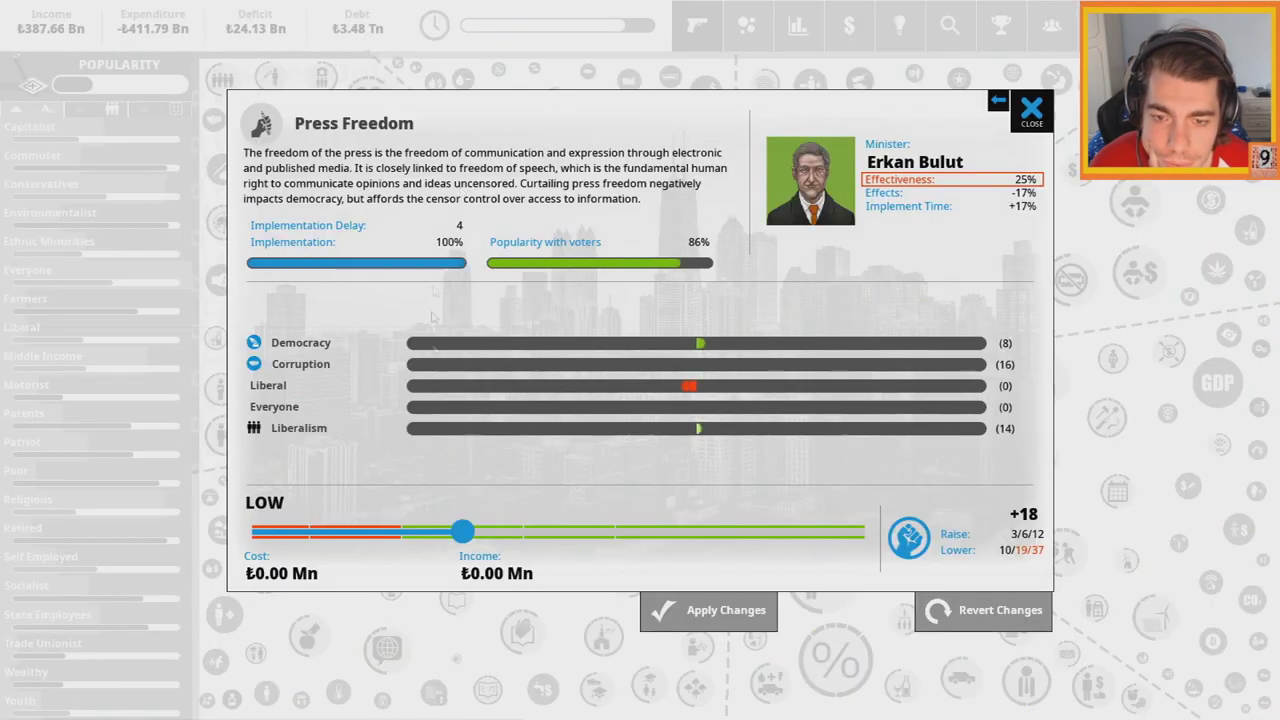
mouse_move(460, 532)
left_mouse_down()
mouse_move(355, 532)
mouse_move(403, 553)
left_mouse_up()
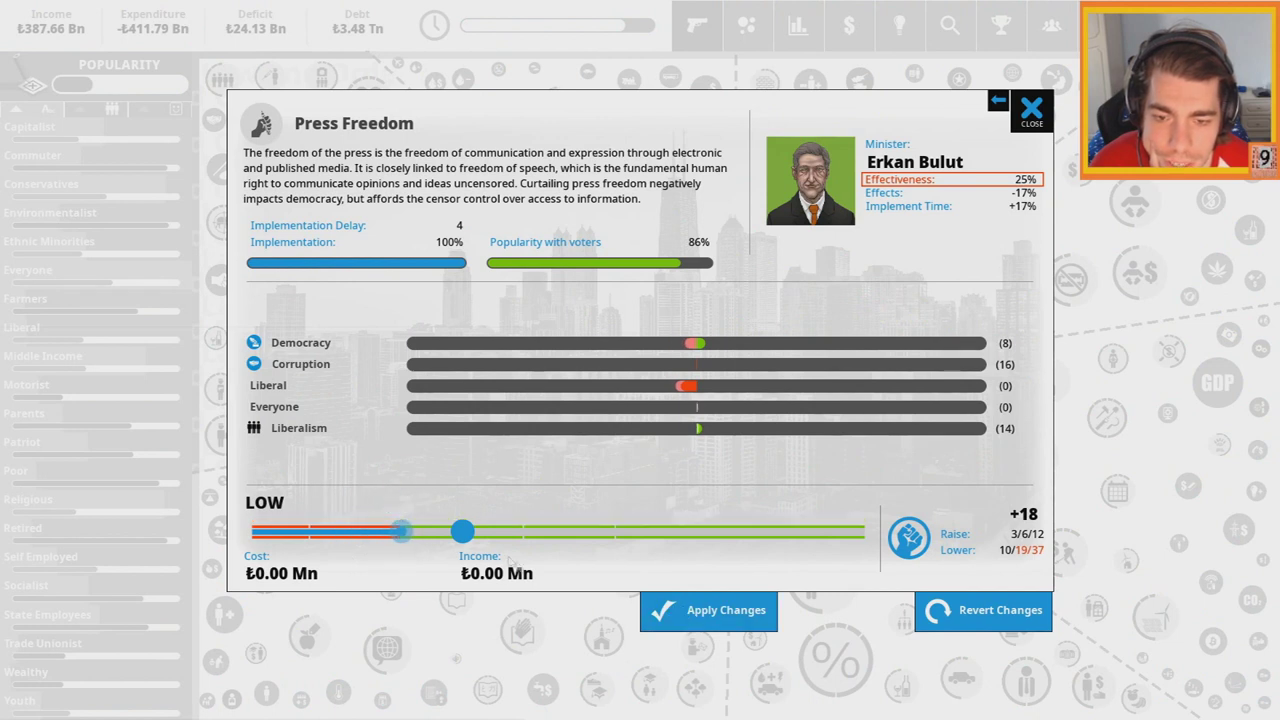
left_click(657, 611)
left_click(708, 391)
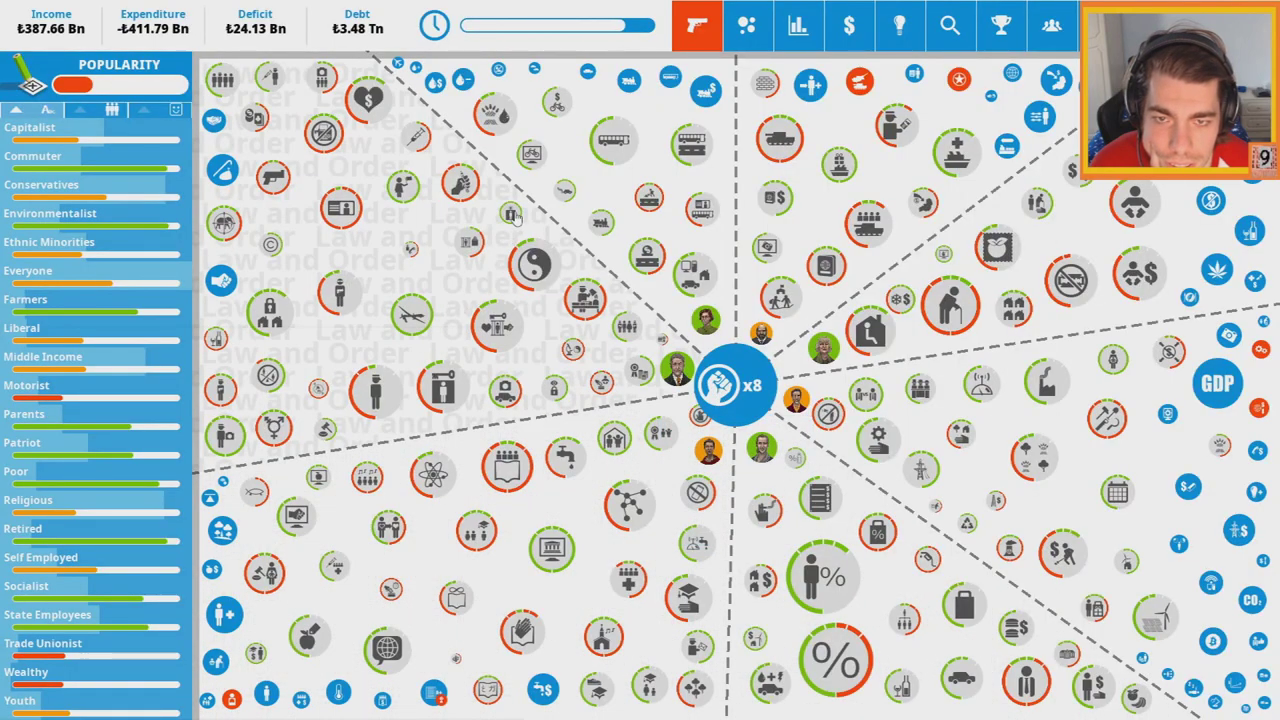
Look over the Prisoner Tagging policy twice without changing it
left_click(513, 215)
left_click(1030, 112)
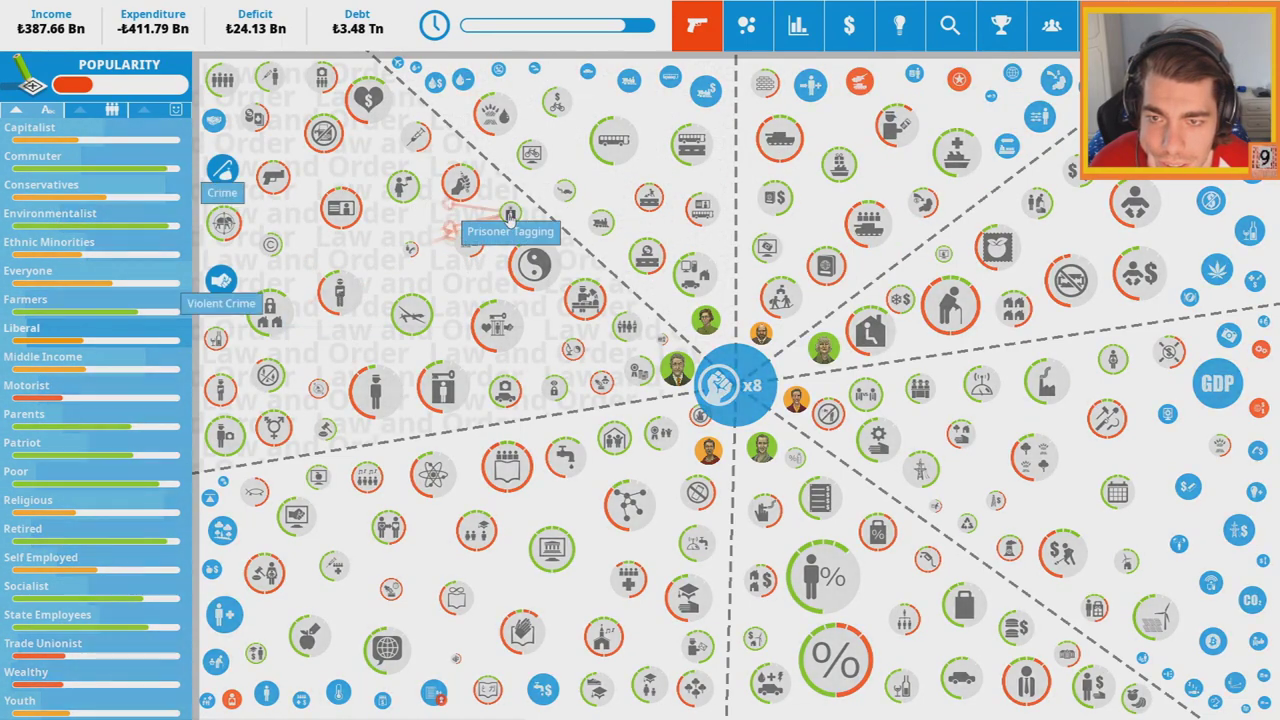
left_click(519, 220)
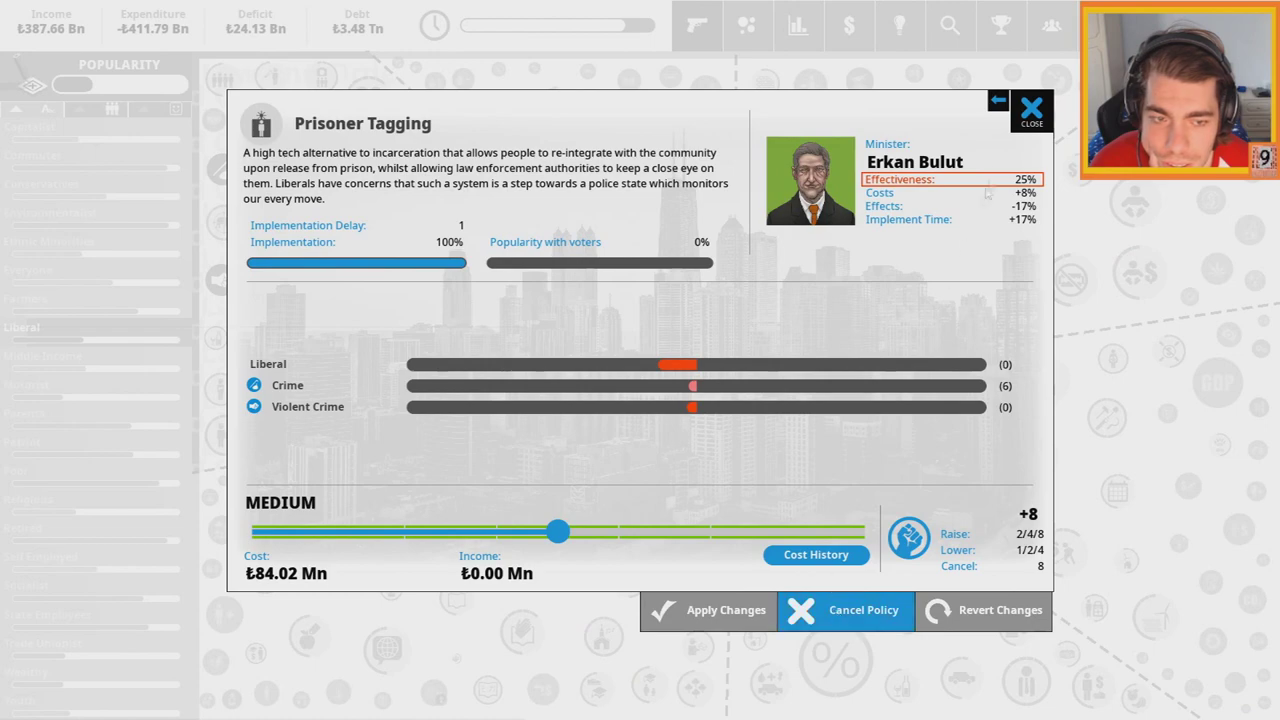
key("Escape")
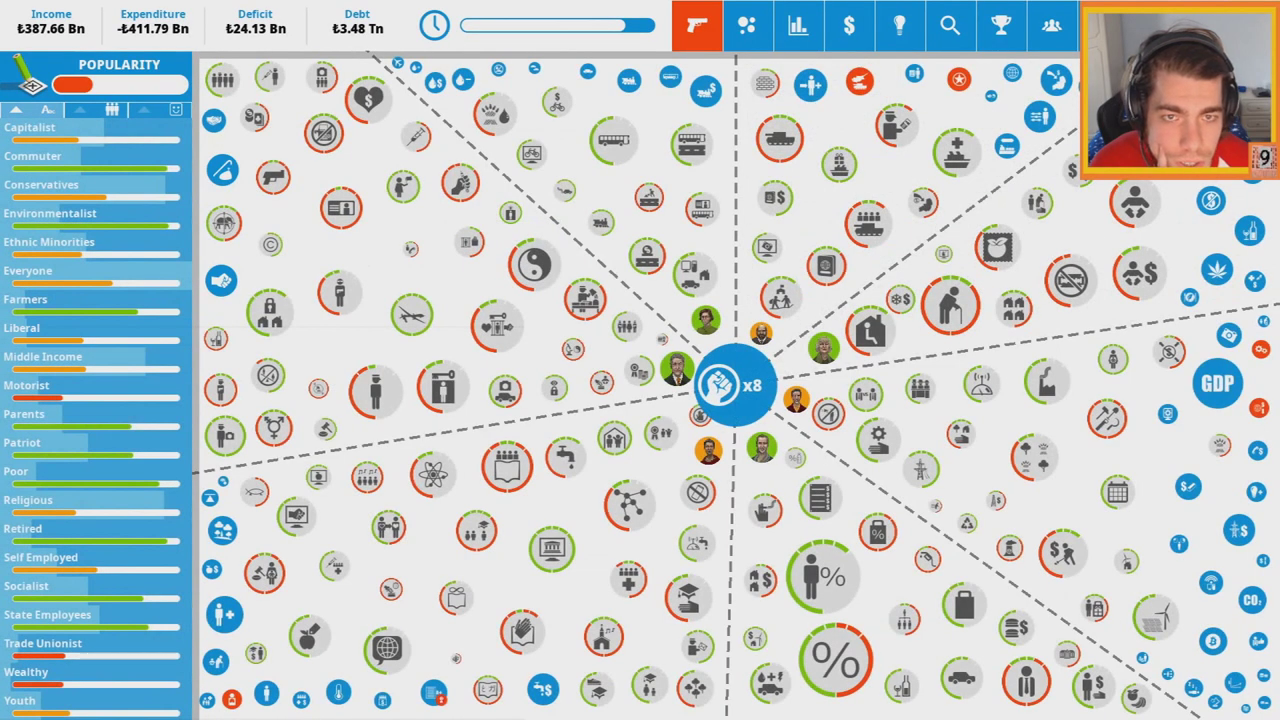
Advance to the next quarter and read the Celebrity Endorses Opposition news
left_click(640, 515)
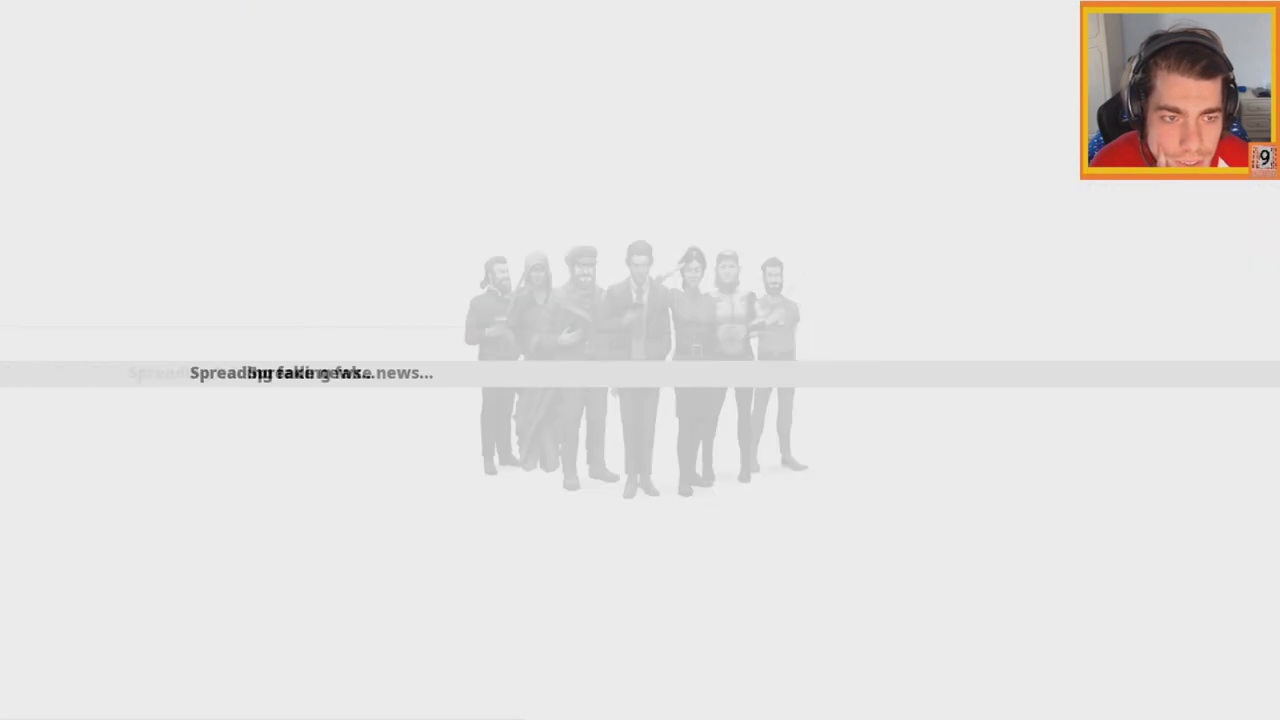
left_click(635, 510)
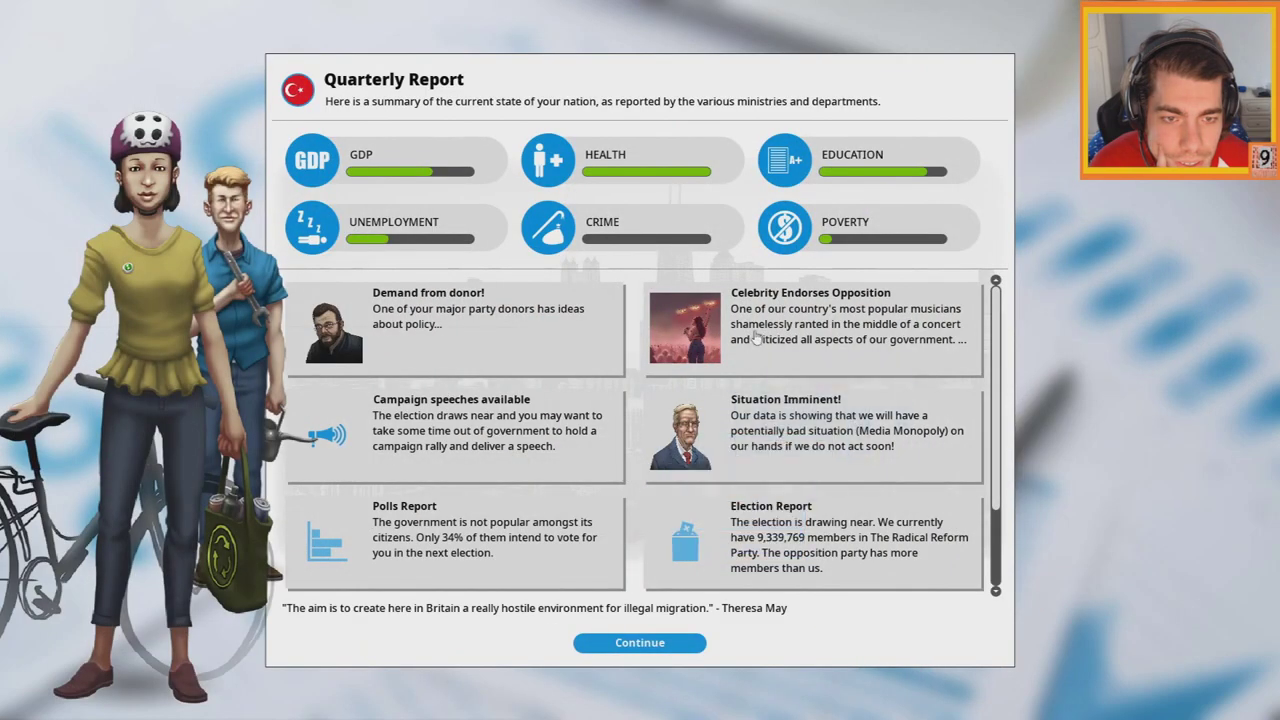
left_click(757, 338)
left_click(883, 262)
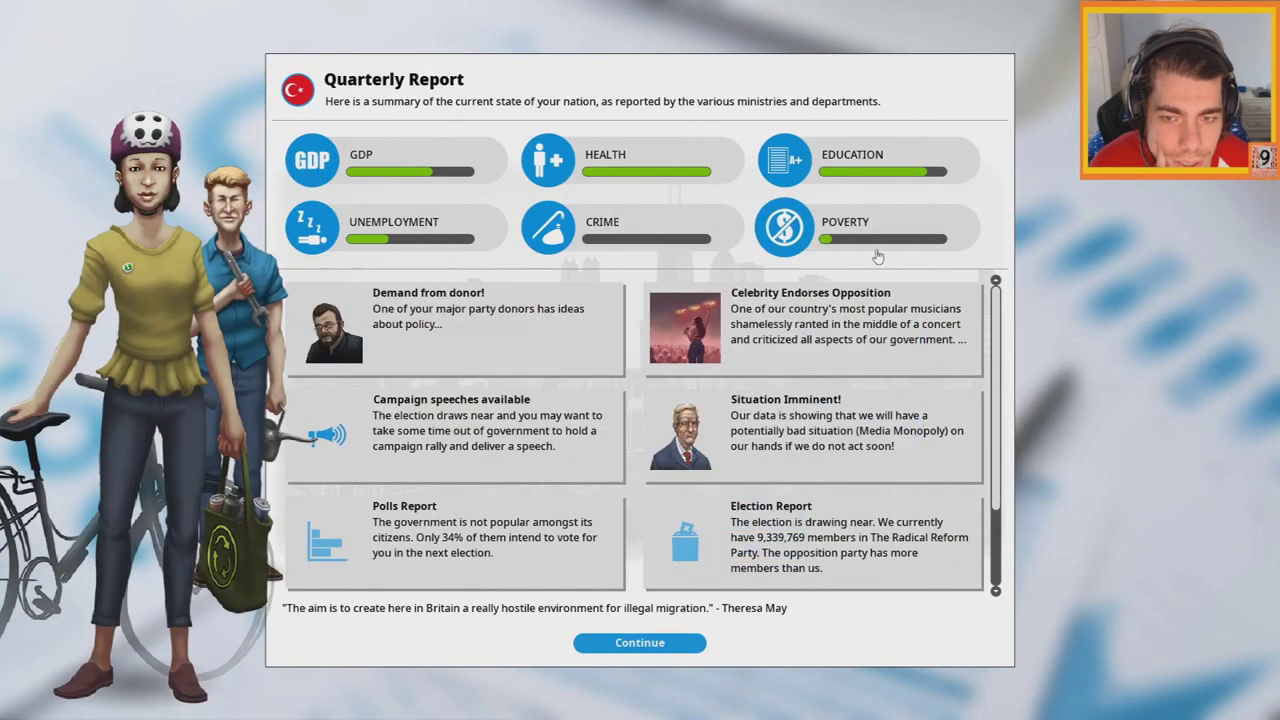
Accept the donor's demand with Subsidized School Buses at maximum and leave the report
left_click(460, 360)
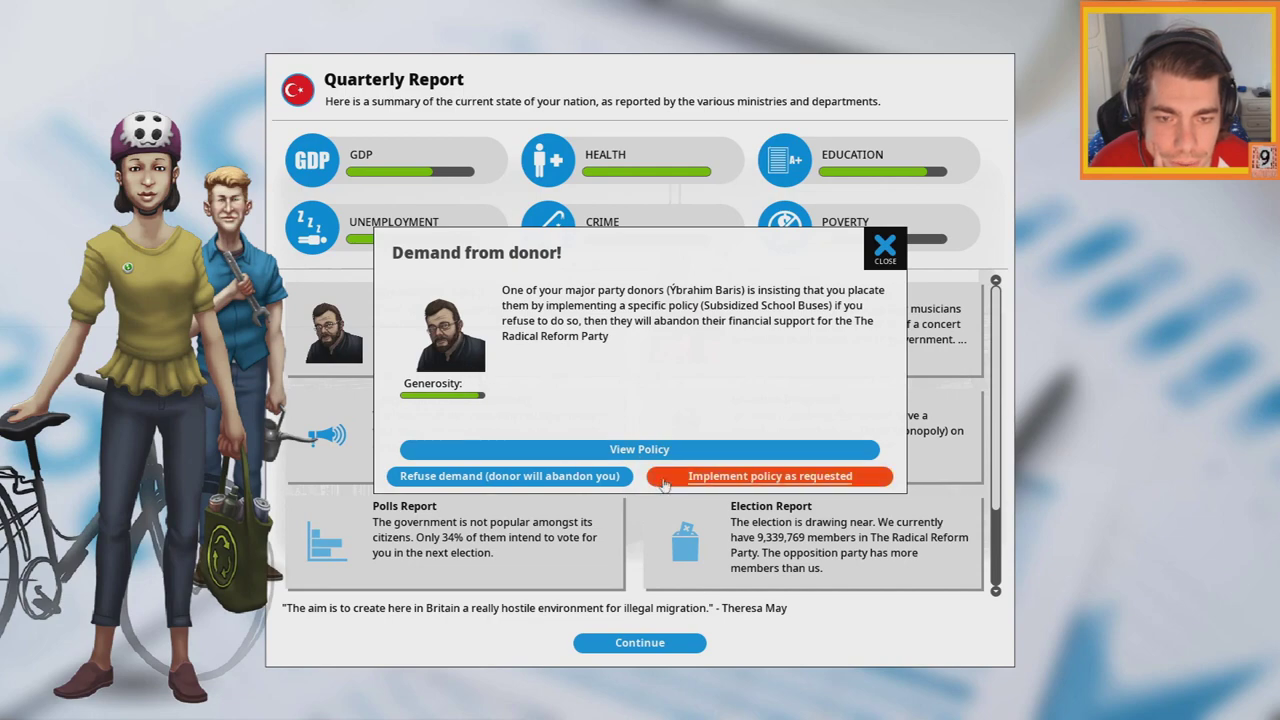
left_click(664, 480)
left_click_drag(558, 534, 860, 530)
left_click(710, 610)
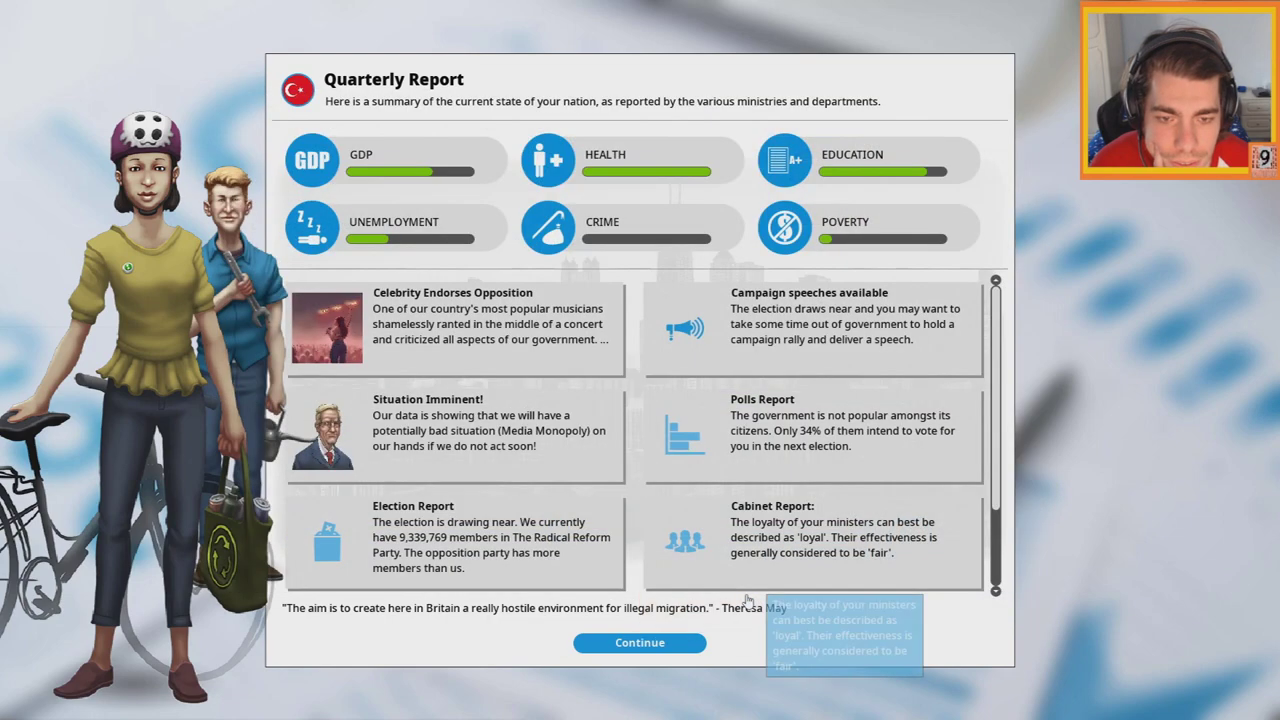
left_click(640, 643)
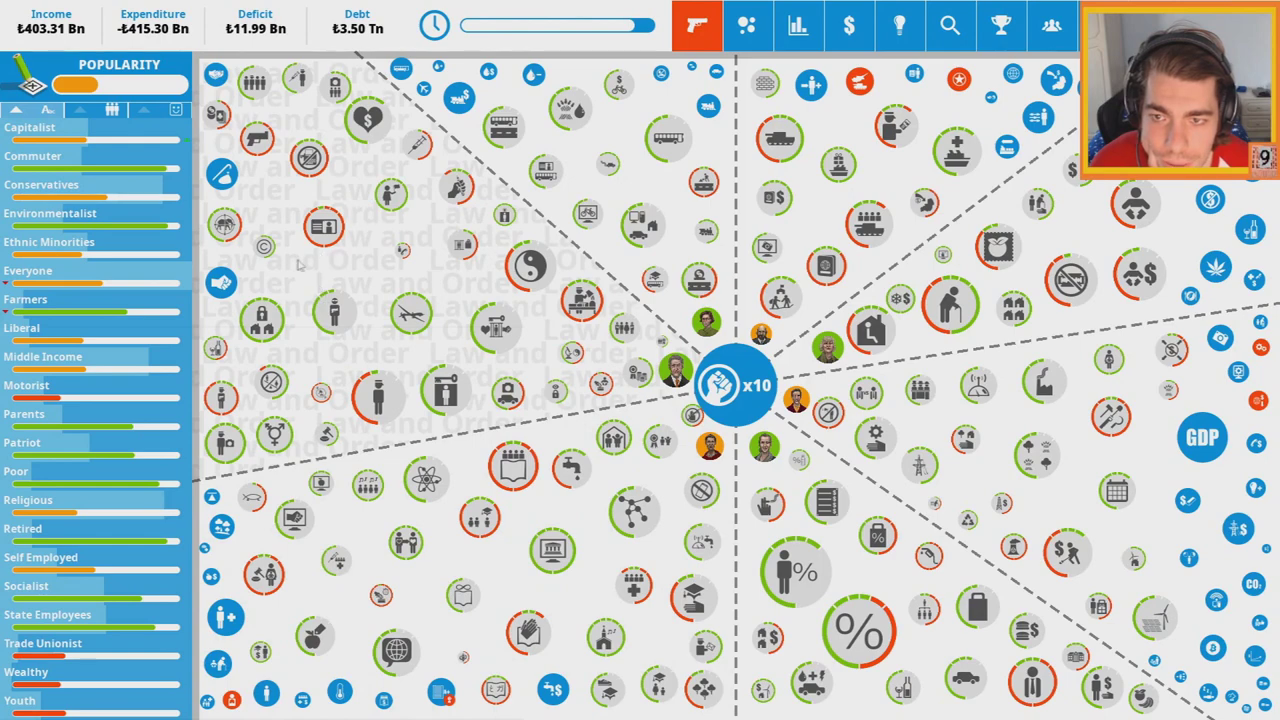
From the Everyone group, cut Press Freedom below LOW and confirm the change
left_click(28, 271)
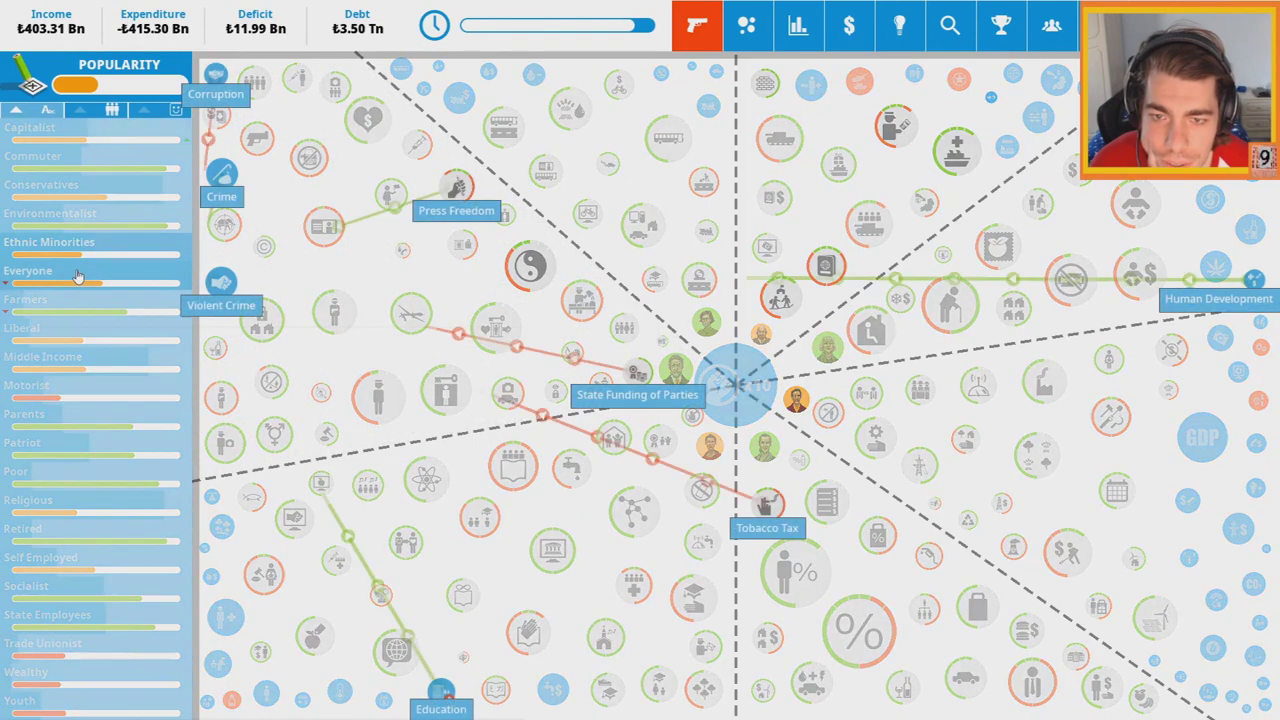
left_click(457, 187)
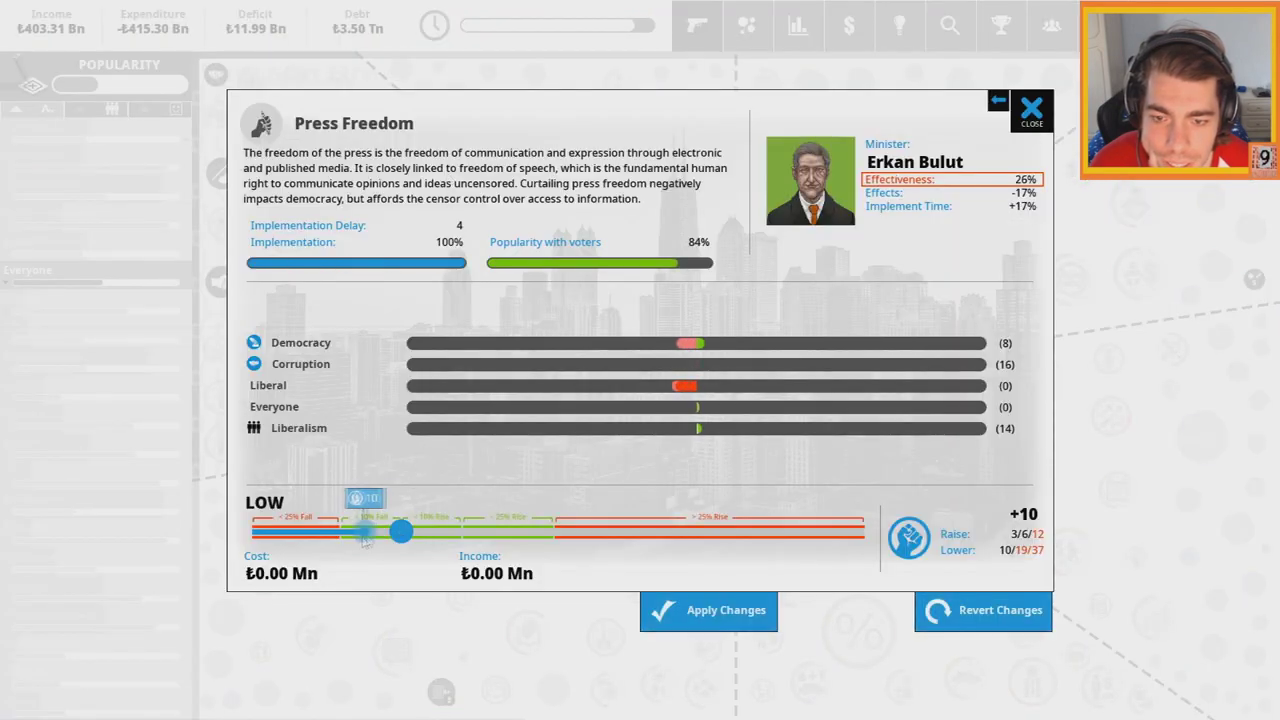
mouse_move(400, 531)
left_mouse_down()
mouse_move(323, 533)
mouse_move(343, 538)
left_mouse_up()
left_click(708, 610)
left_click(689, 393)
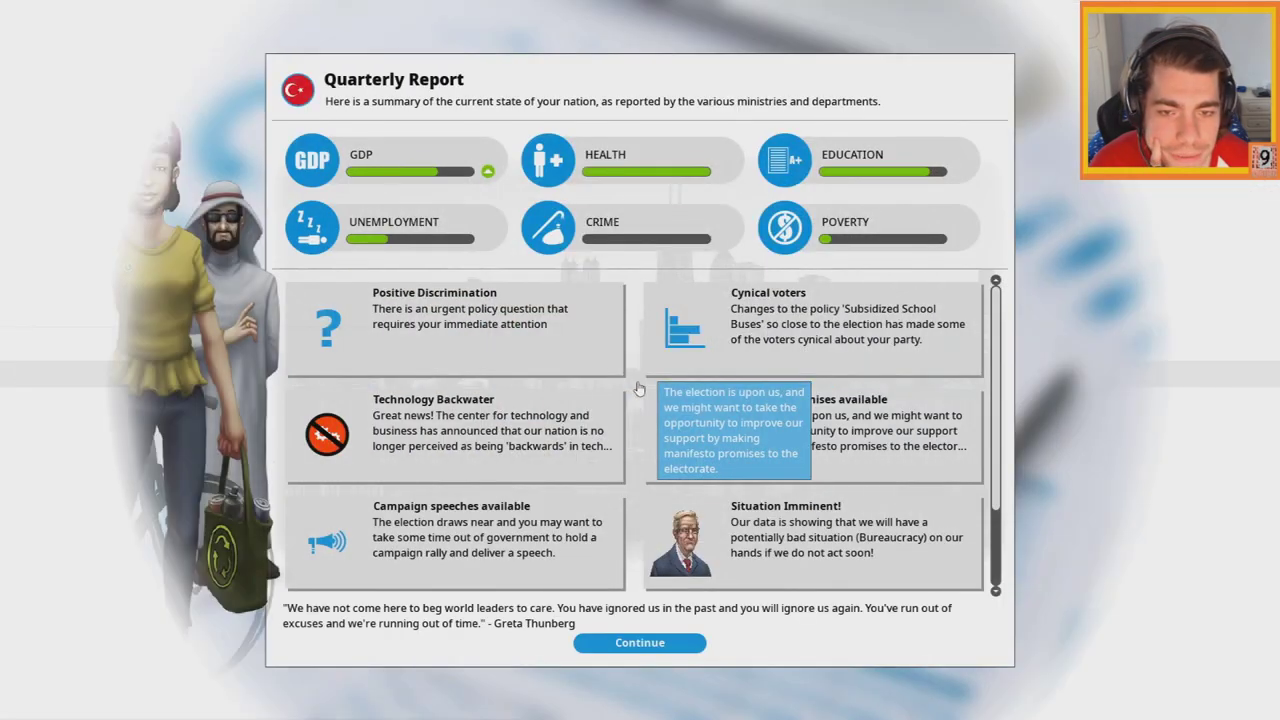
Choose Reject law on the Positive Discrimination quota, then continue past the Quarterly Report
left_click(816, 437)
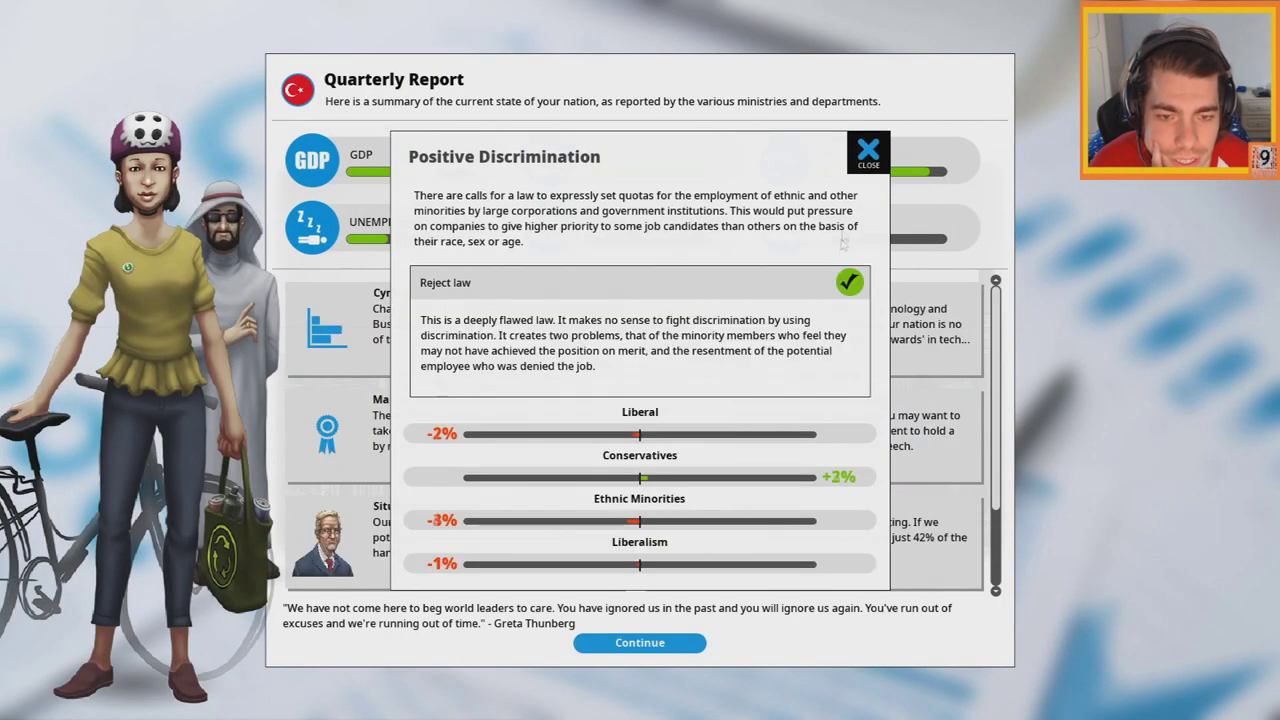
left_click(872, 147)
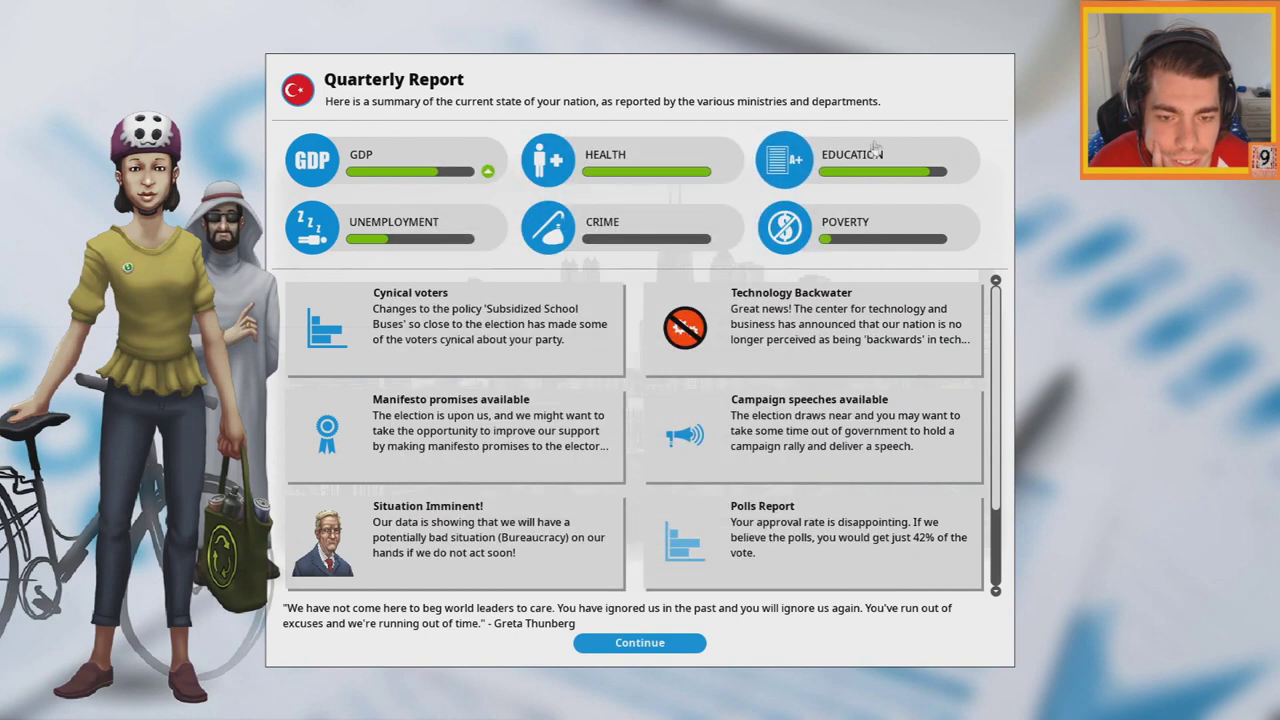
left_click(640, 642)
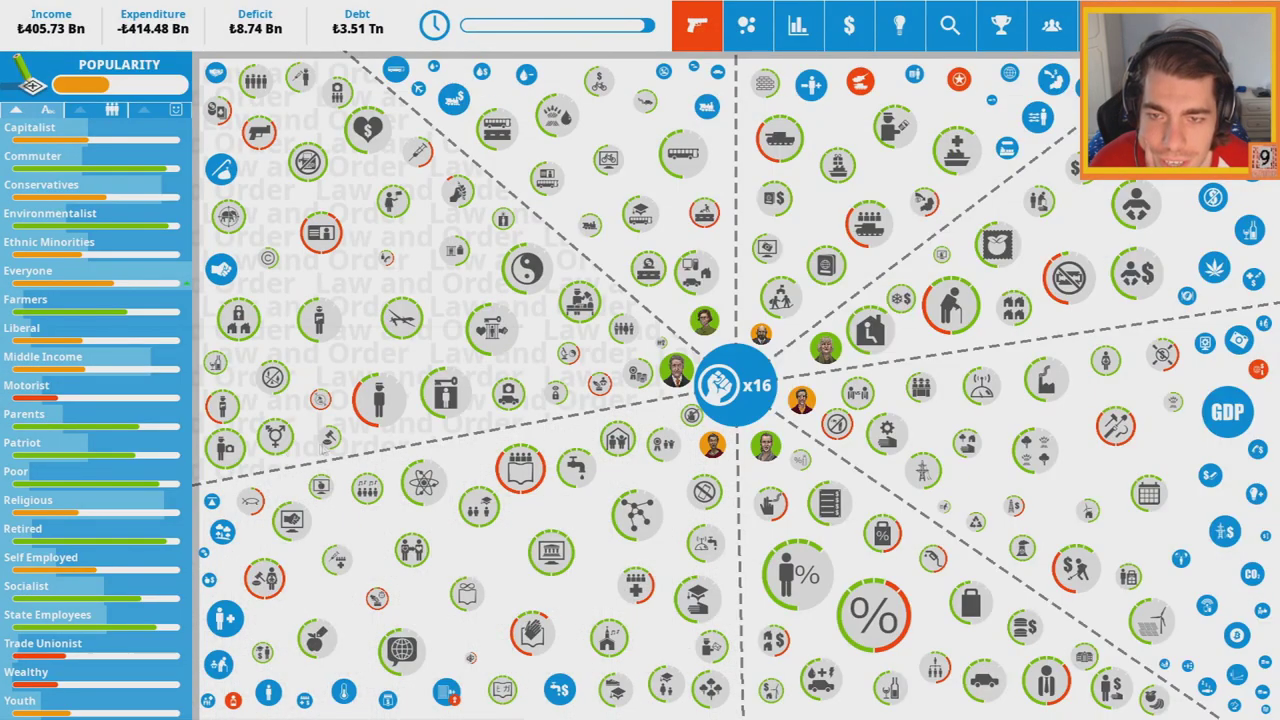
Check the 41.8% voting intention graph and look at Body Cameras without changing it
left_click(120, 84)
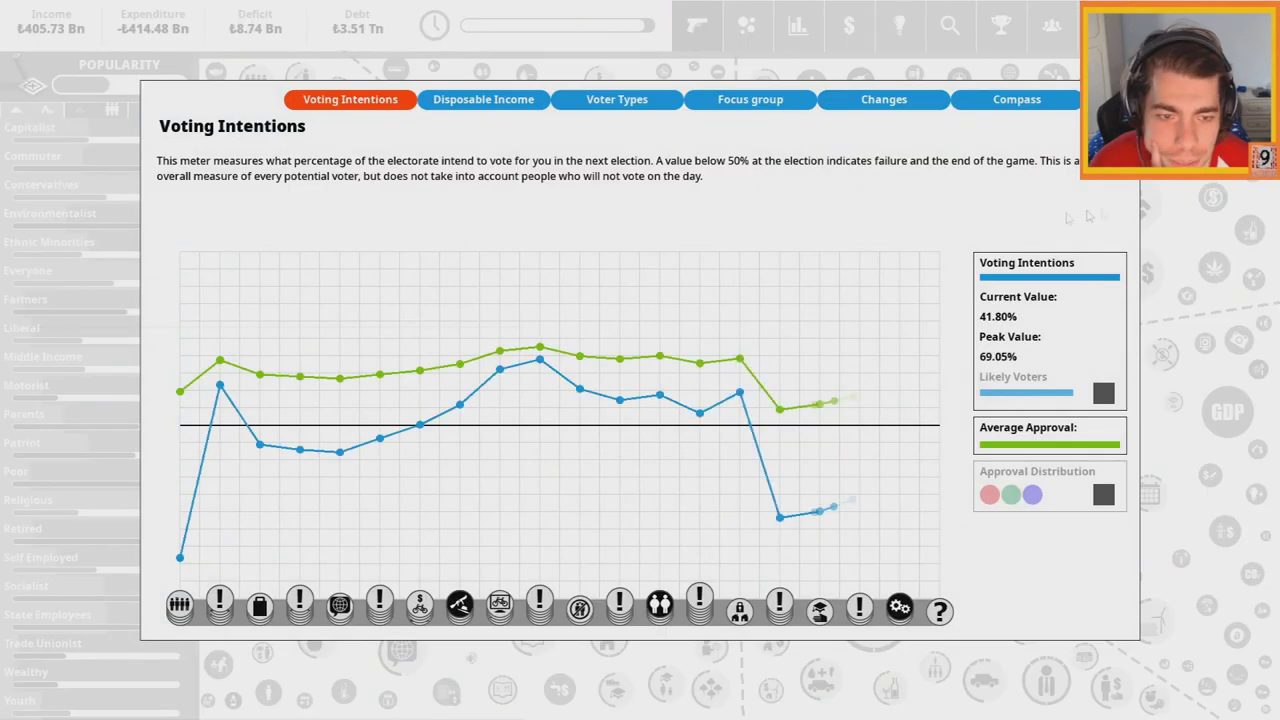
key("Escape")
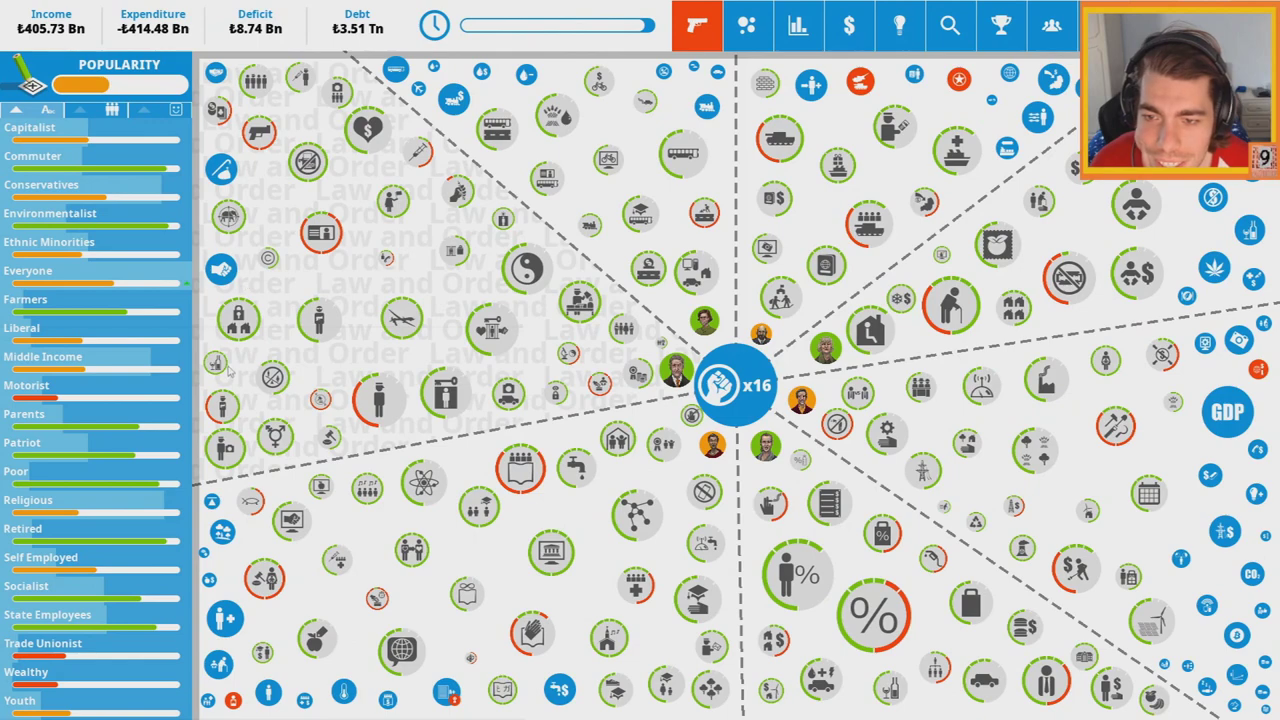
left_click(230, 455)
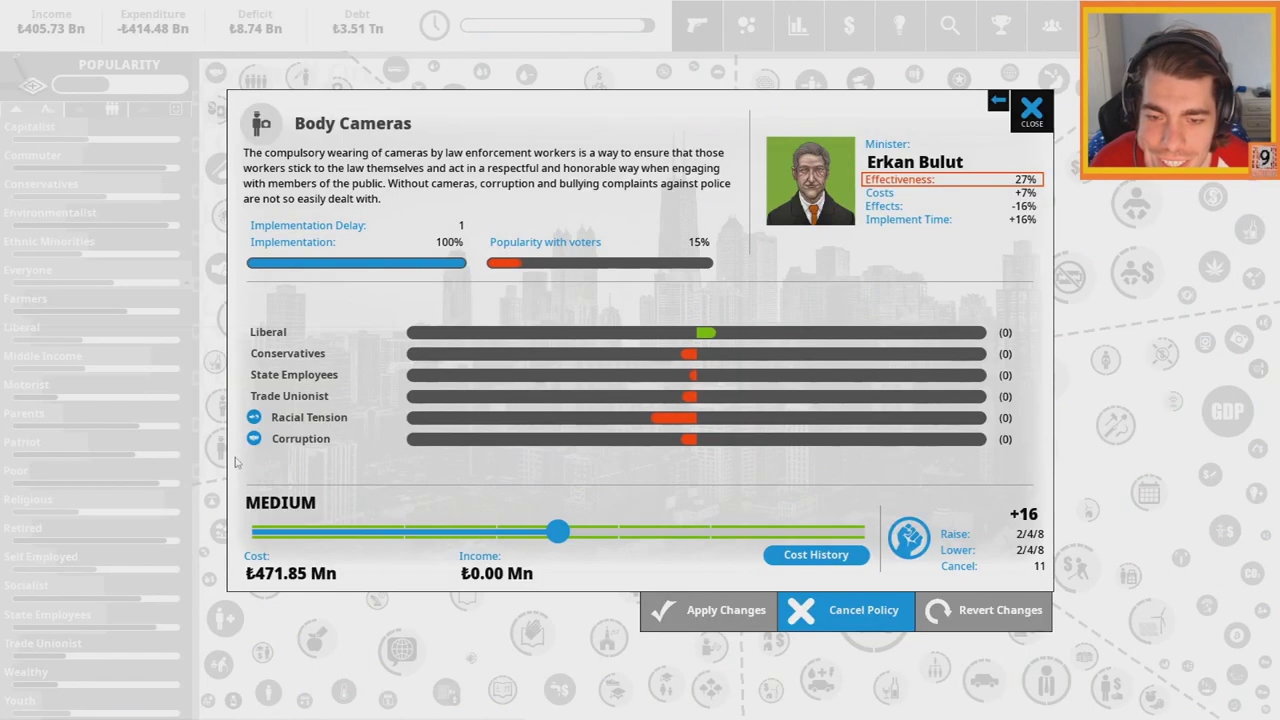
left_click(1031, 110)
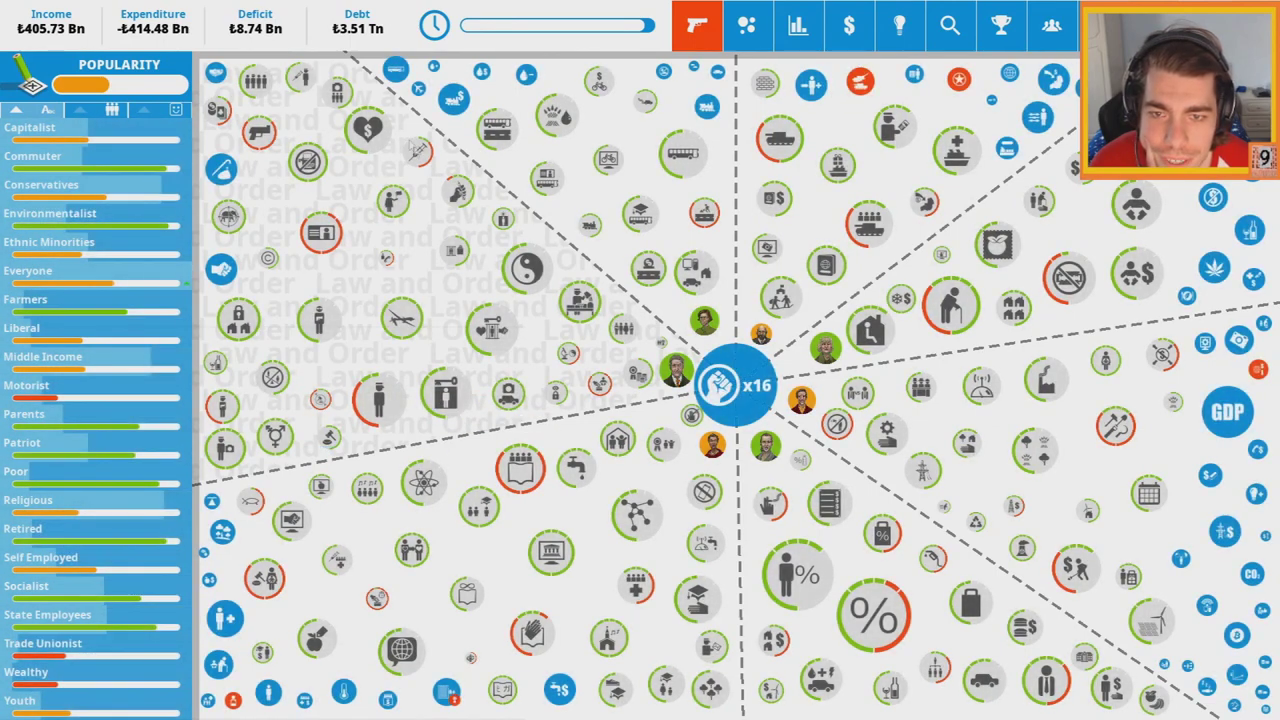
Cut Press Freedom to MINIMUM and confirm, spending 10 political capital
left_click(420, 150)
left_click_drag(345, 533, 290, 540)
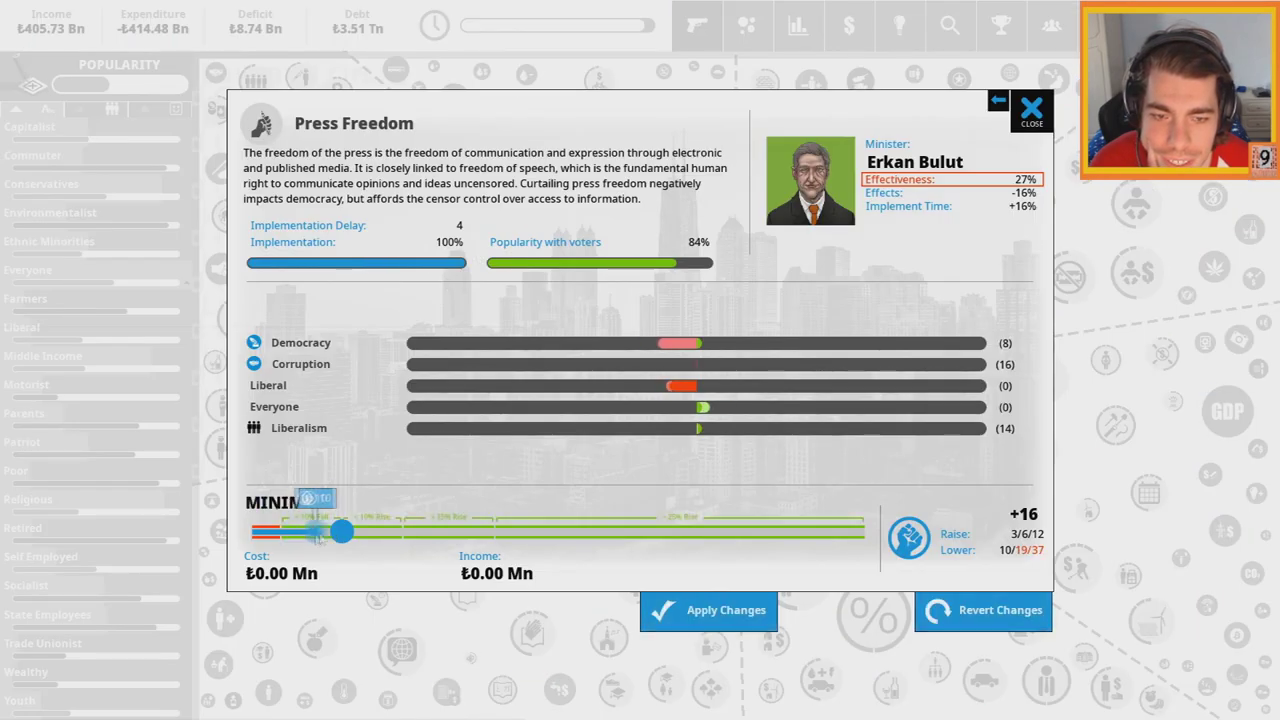
left_click_drag(286, 545, 282, 552)
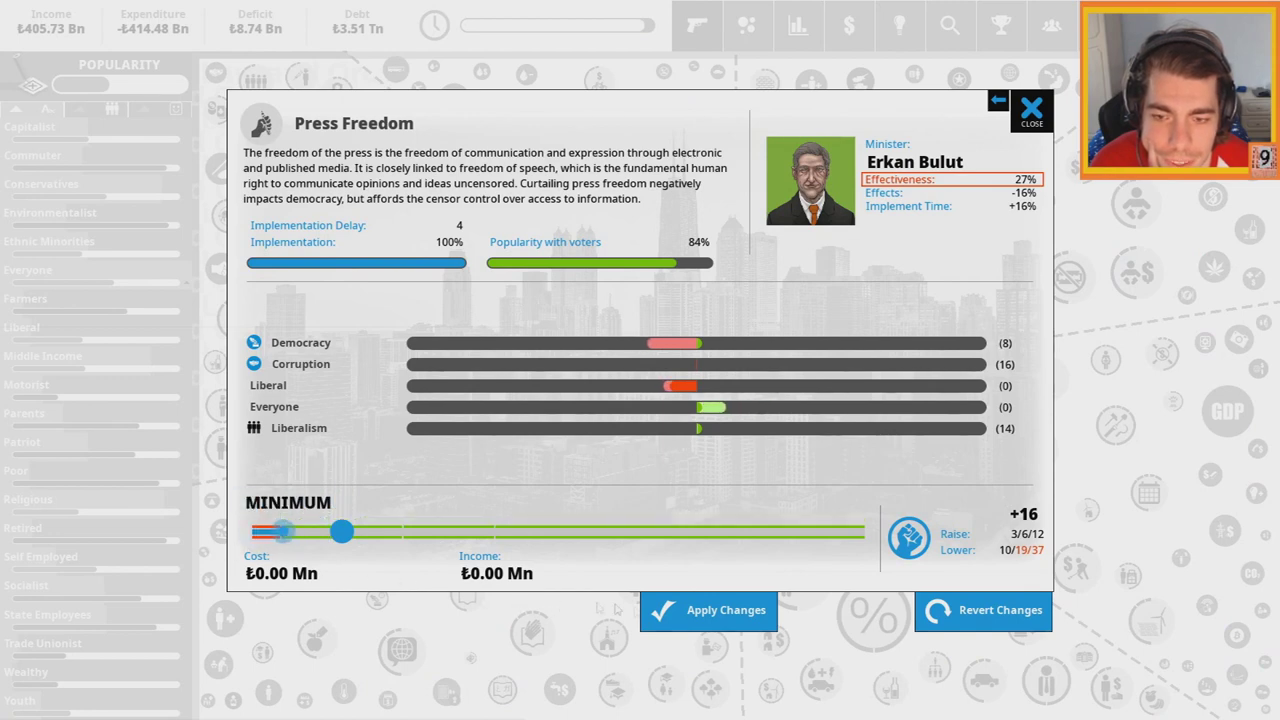
left_click(700, 612)
left_click(700, 391)
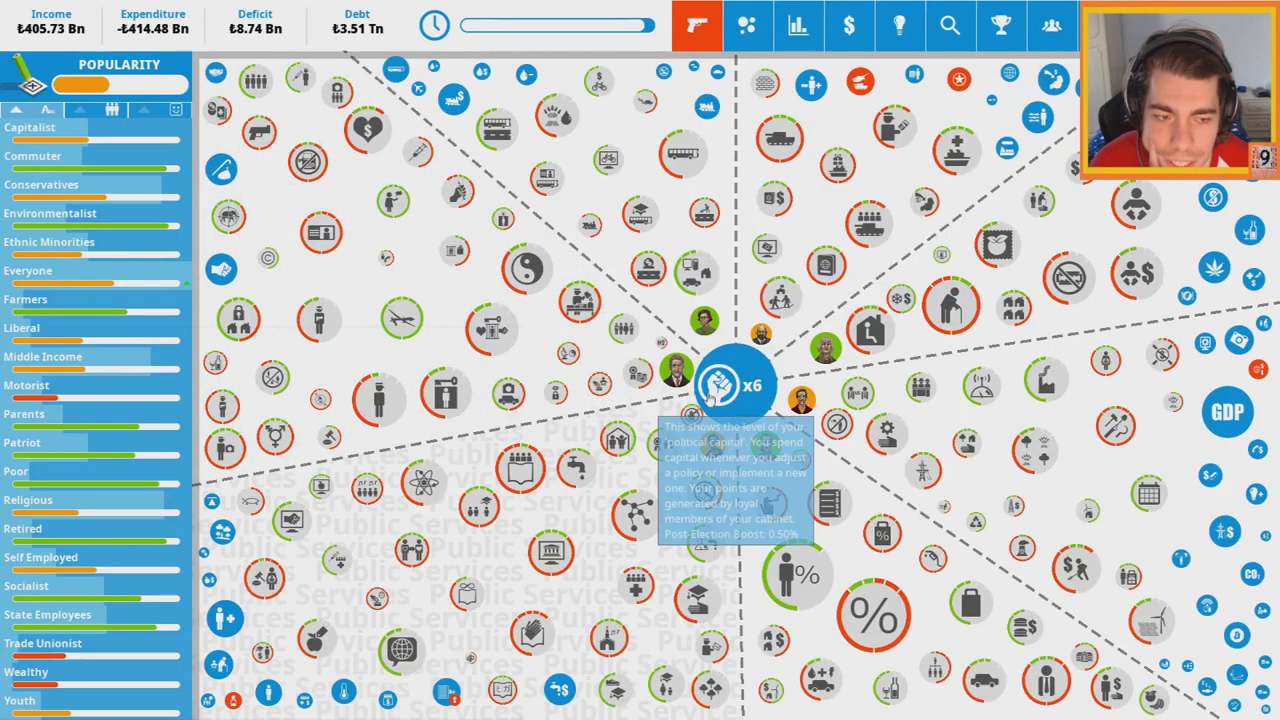
Introduce the Keep The Country Tidy Campaign from Public Services ideas at maximum funding
left_click(903, 25)
left_click(190, 359)
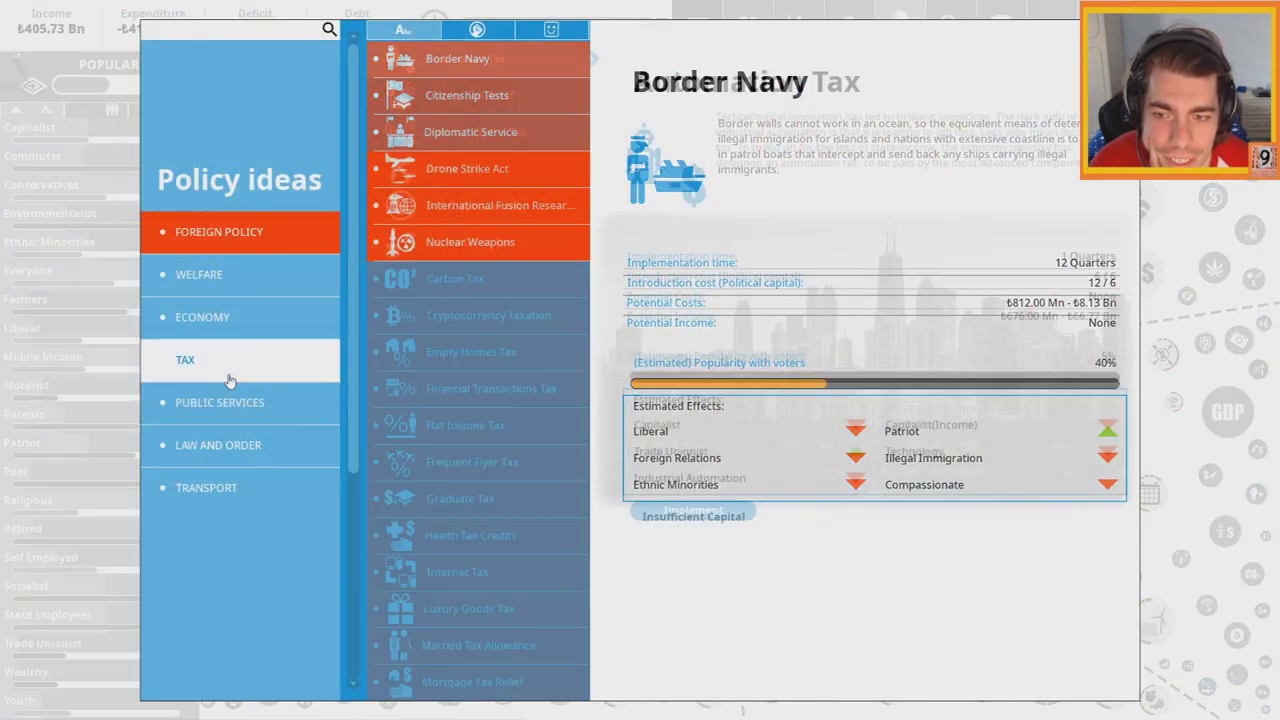
left_click(236, 317)
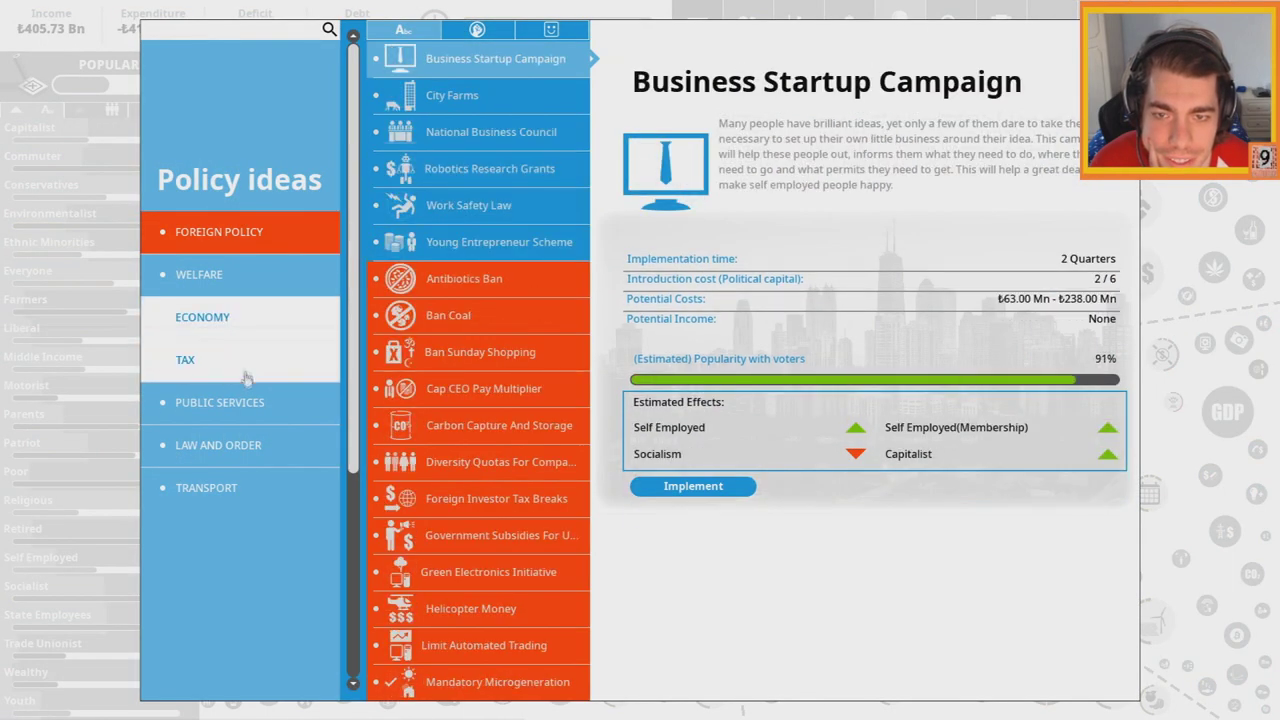
left_click(248, 404)
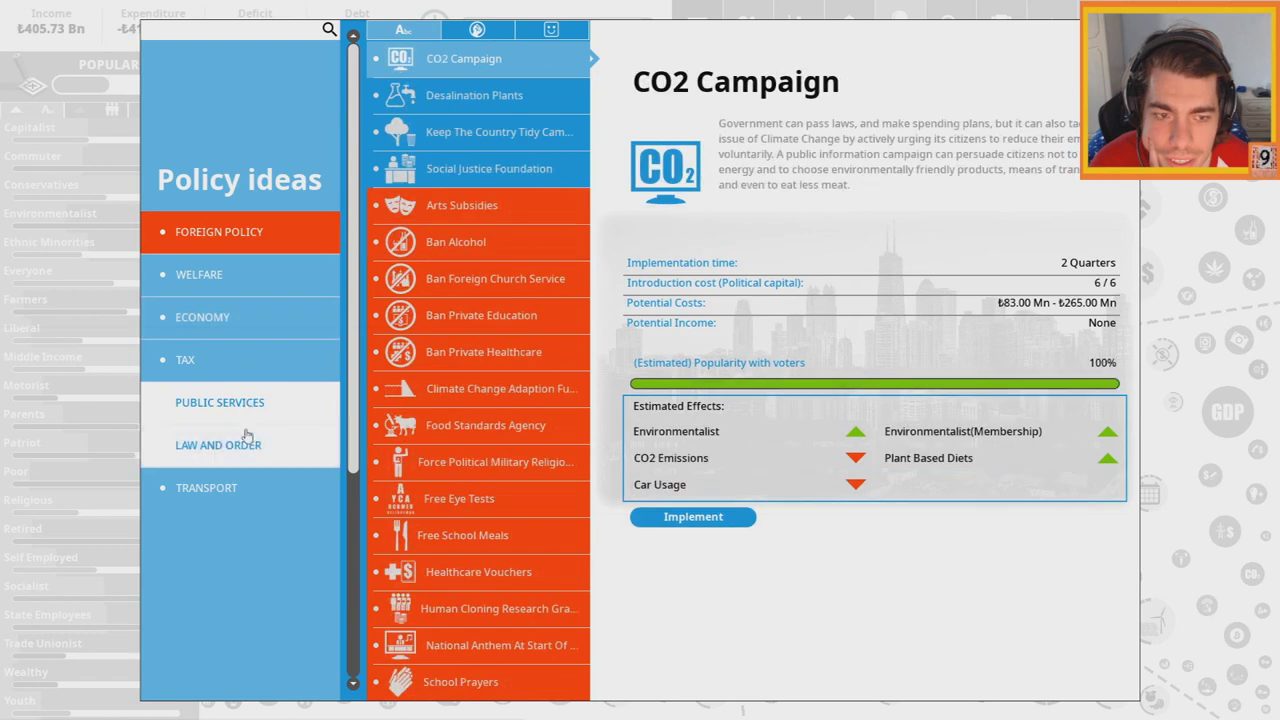
left_click(443, 133)
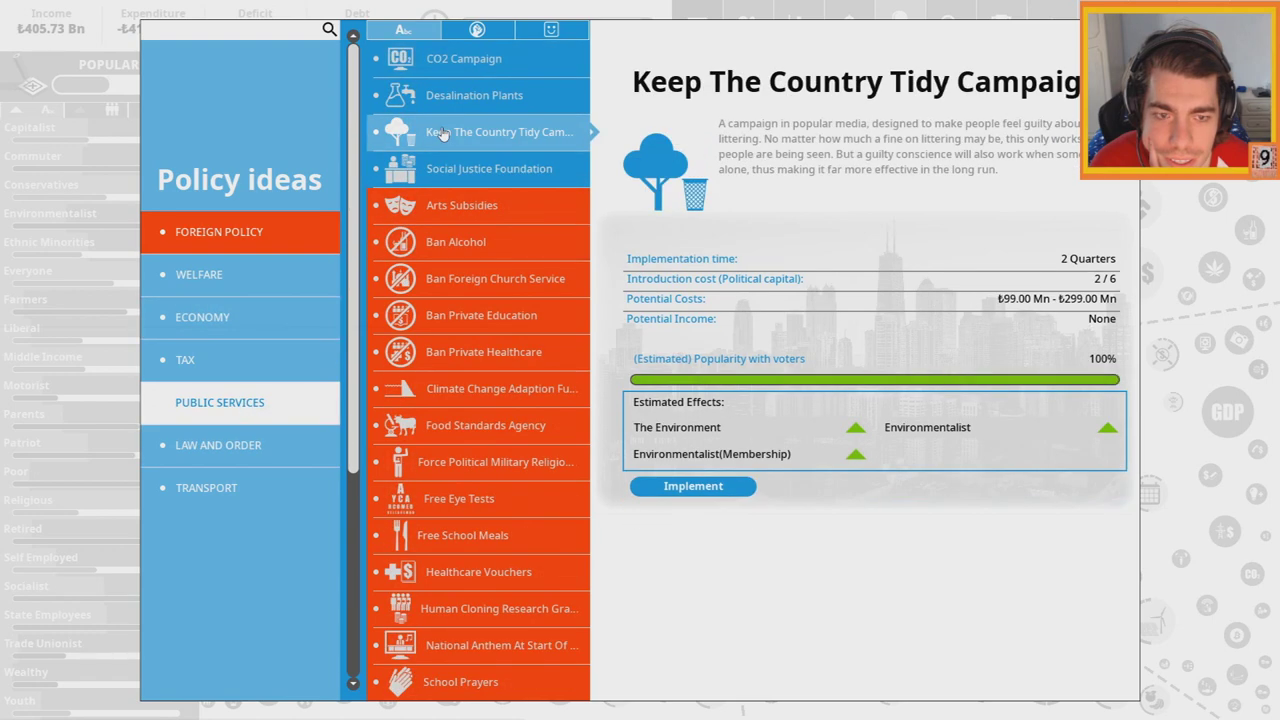
left_click(666, 487)
left_click_drag(560, 528, 850, 528)
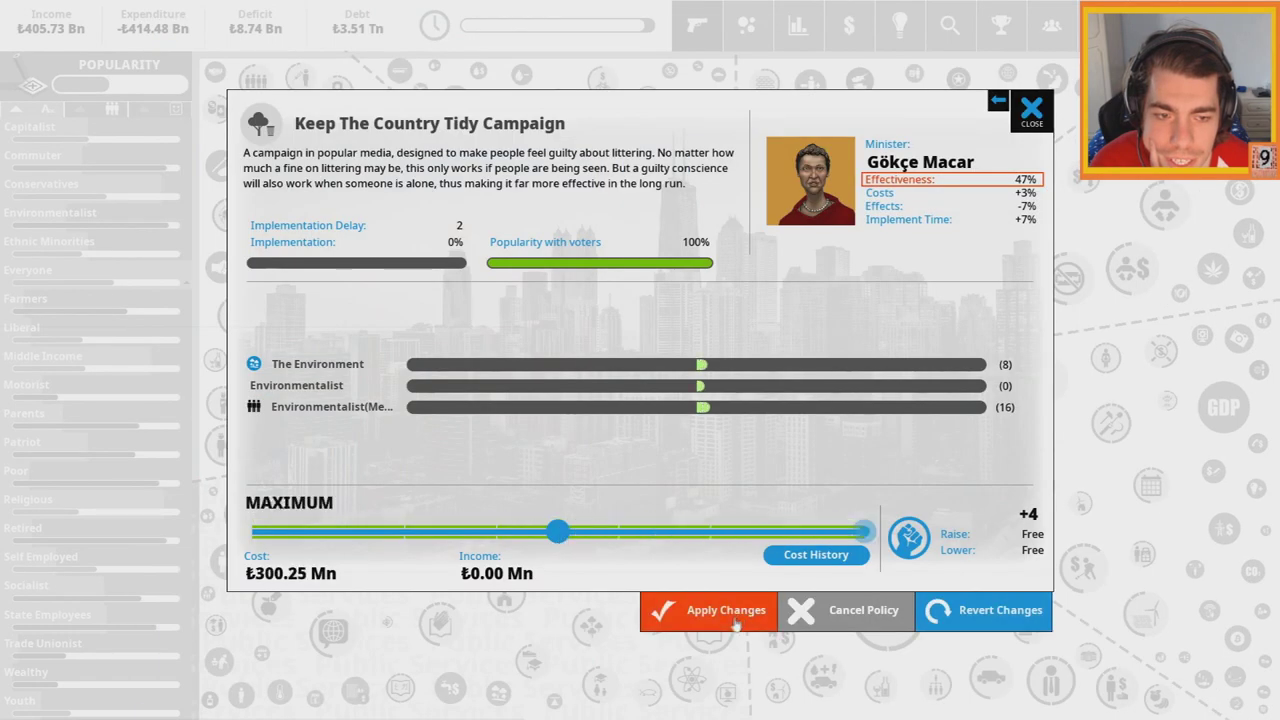
left_click(700, 612)
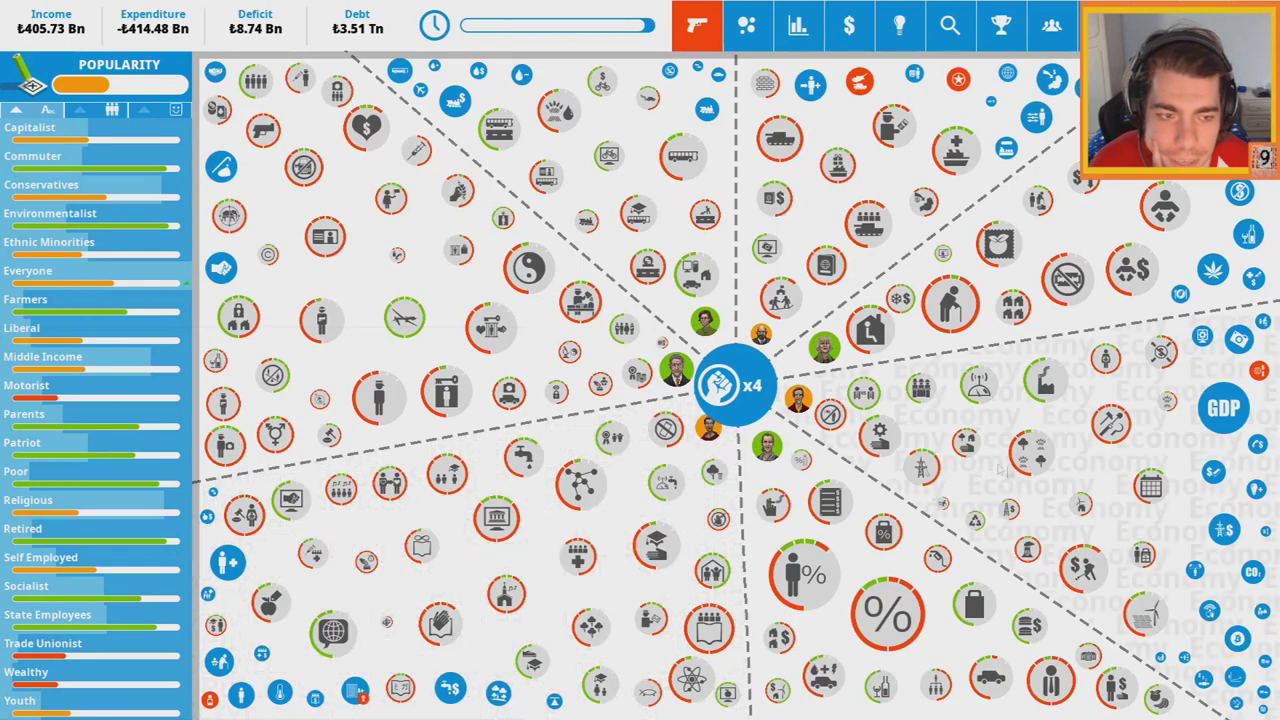
Raise Recycling to Universal Doorstep Collection and confirm the change
left_click(942, 504)
left_click(428, 530)
left_click(708, 610)
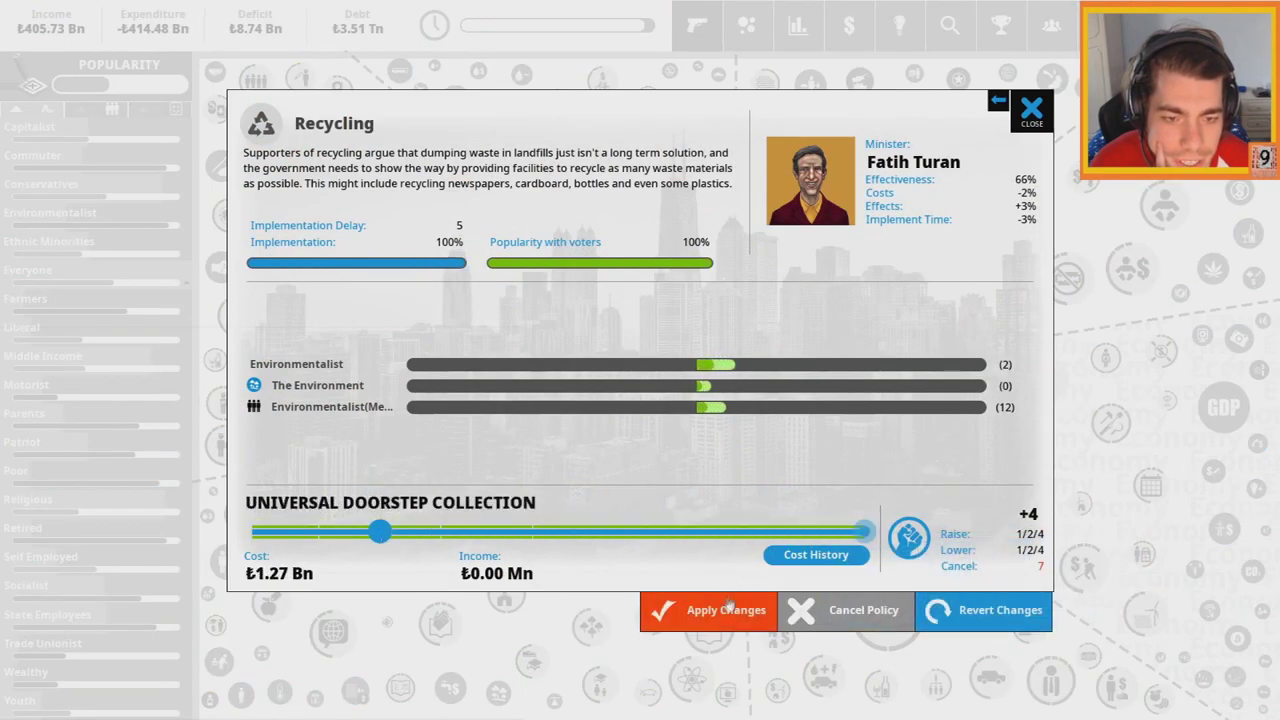
left_click(700, 395)
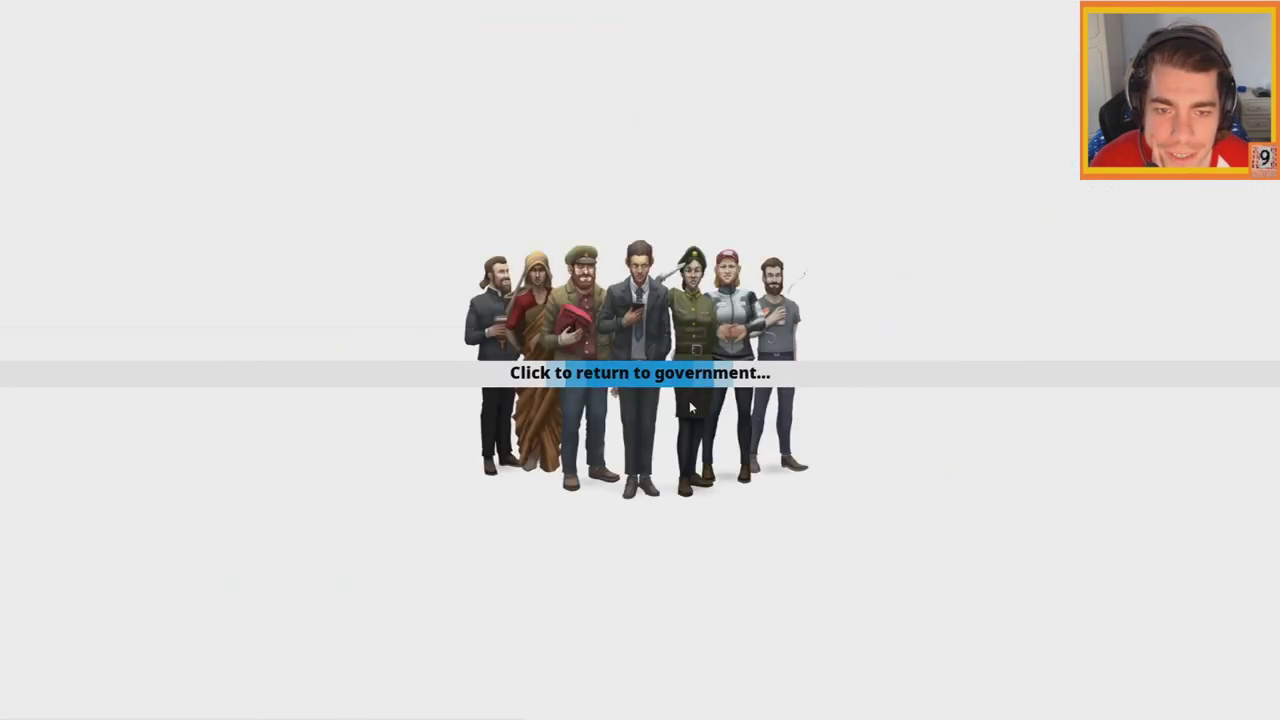
Shift the campaign strategy toward negative attack ads, then count votes and begin the next term
left_click(680, 385)
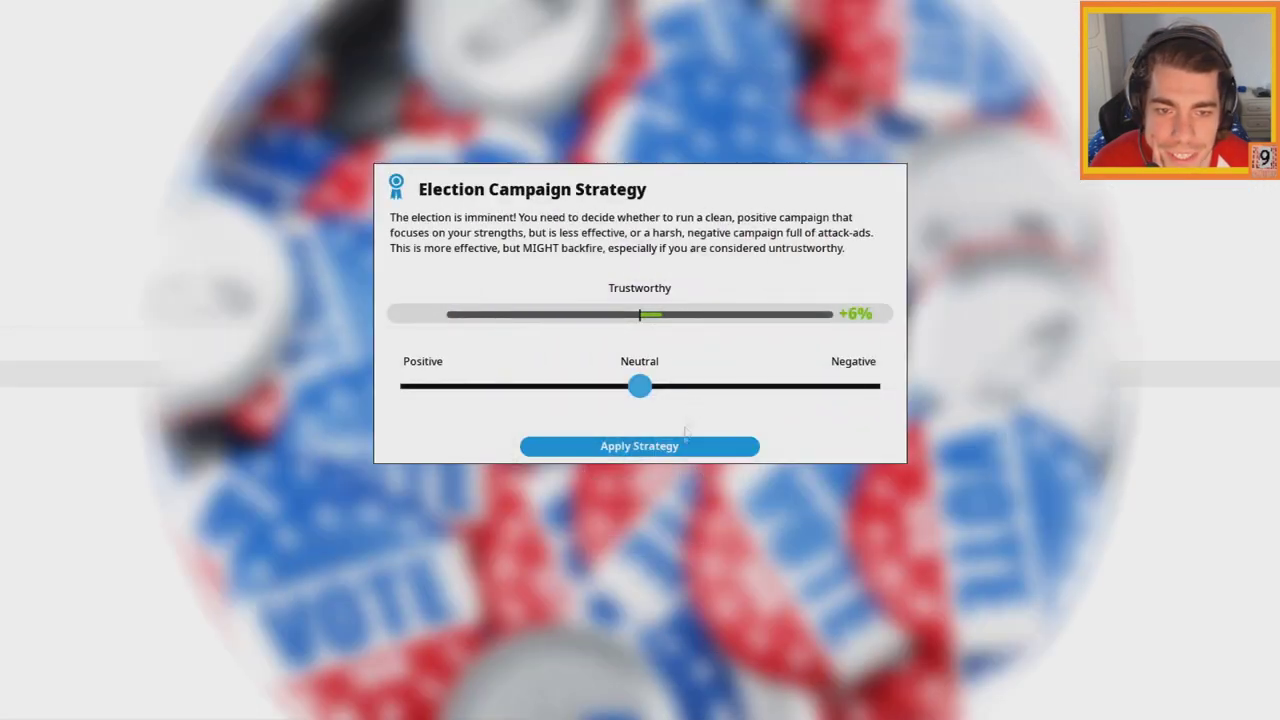
left_click_drag(643, 392, 777, 388)
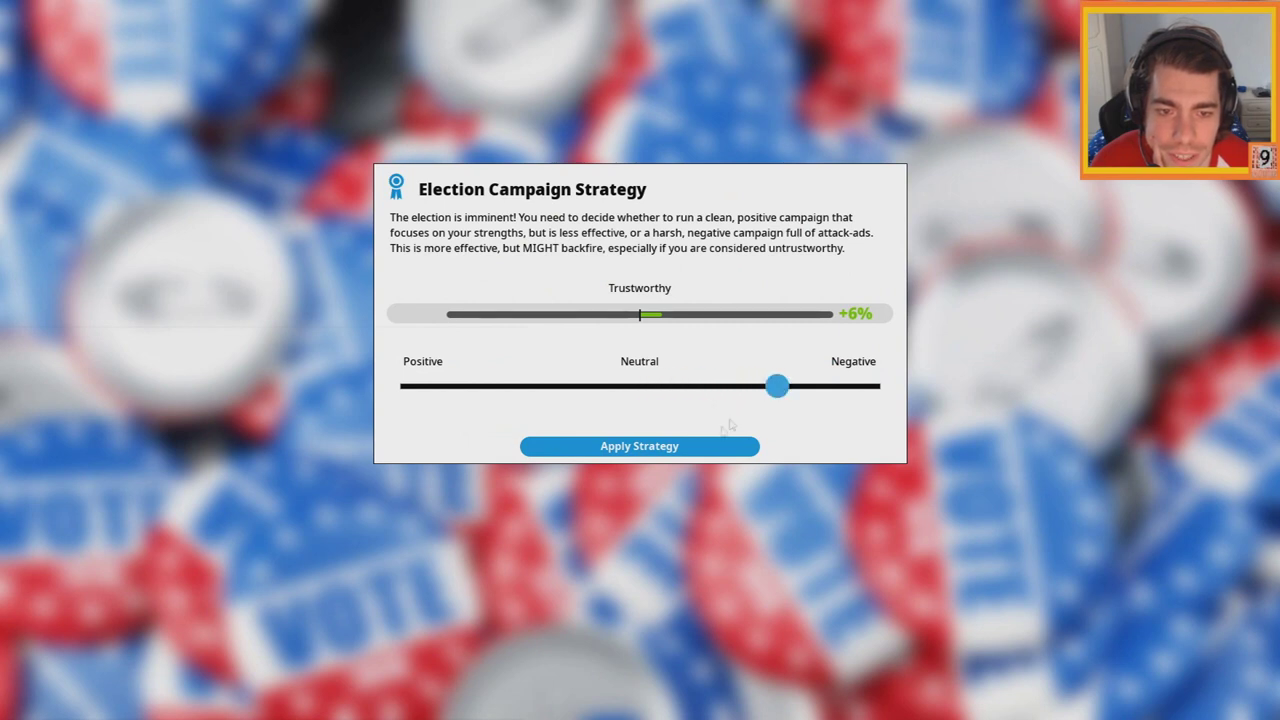
left_click(700, 446)
left_click(678, 540)
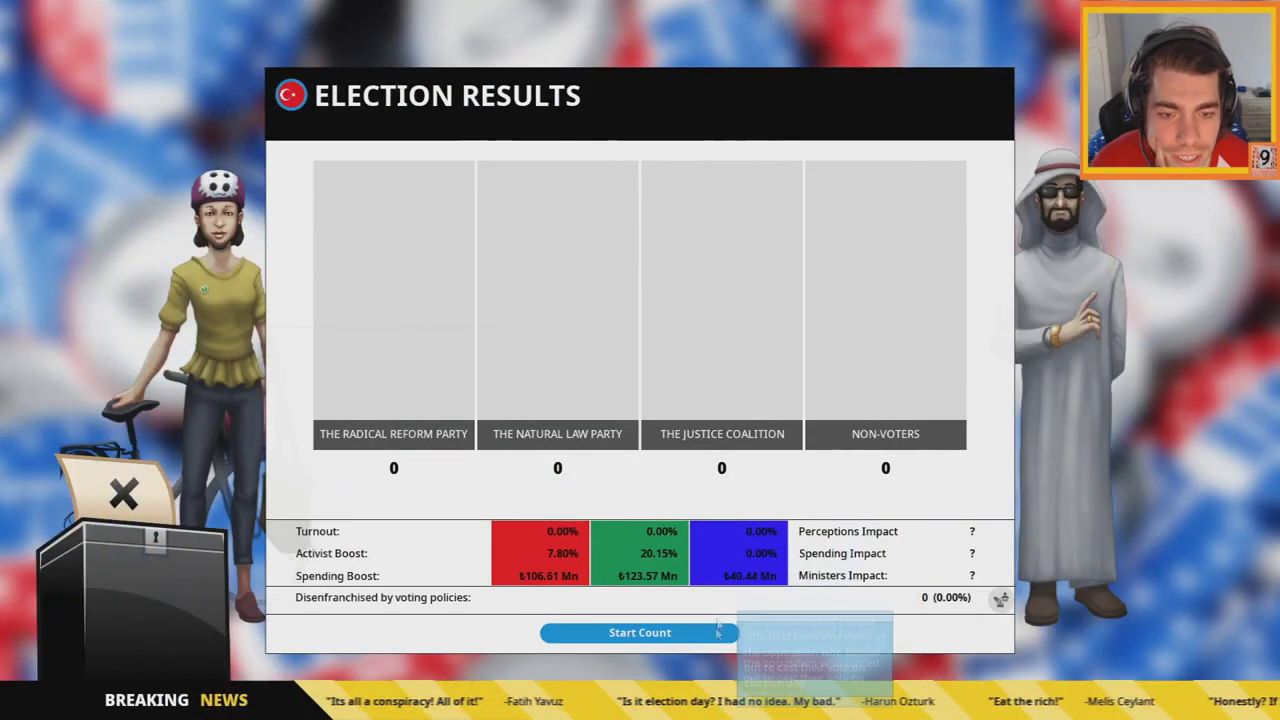
left_click(640, 630)
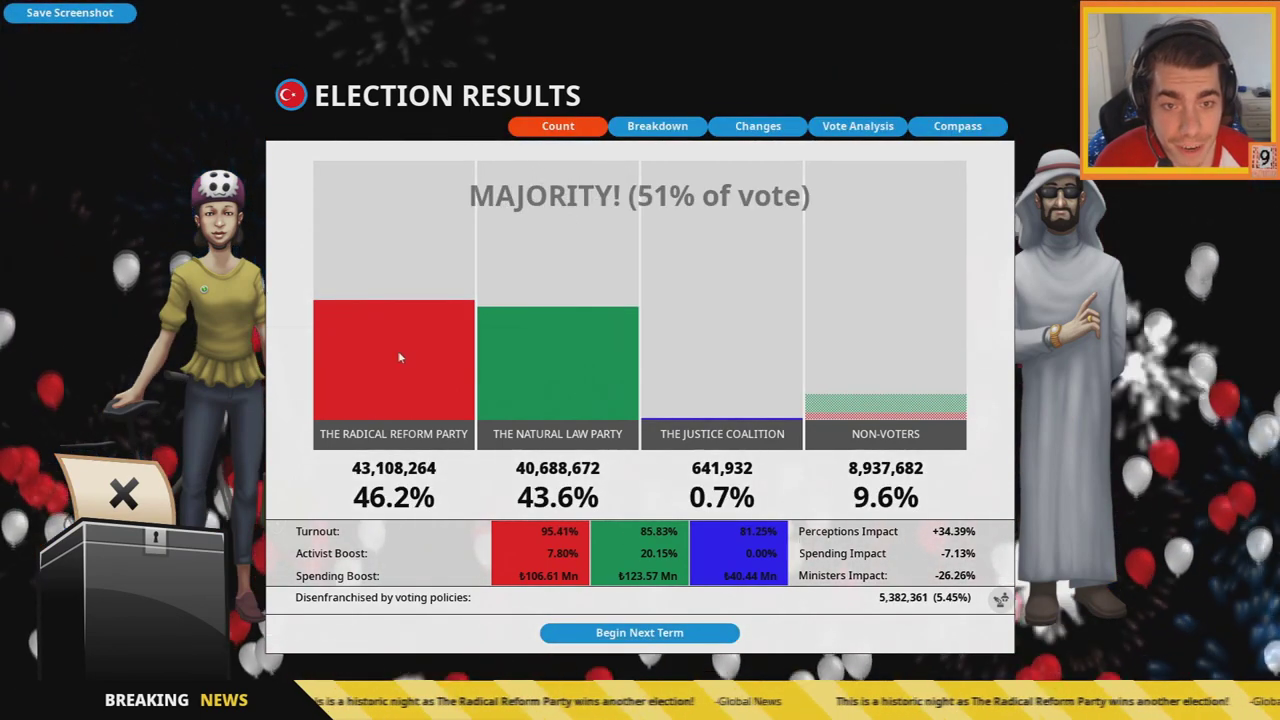
left_click(639, 632)
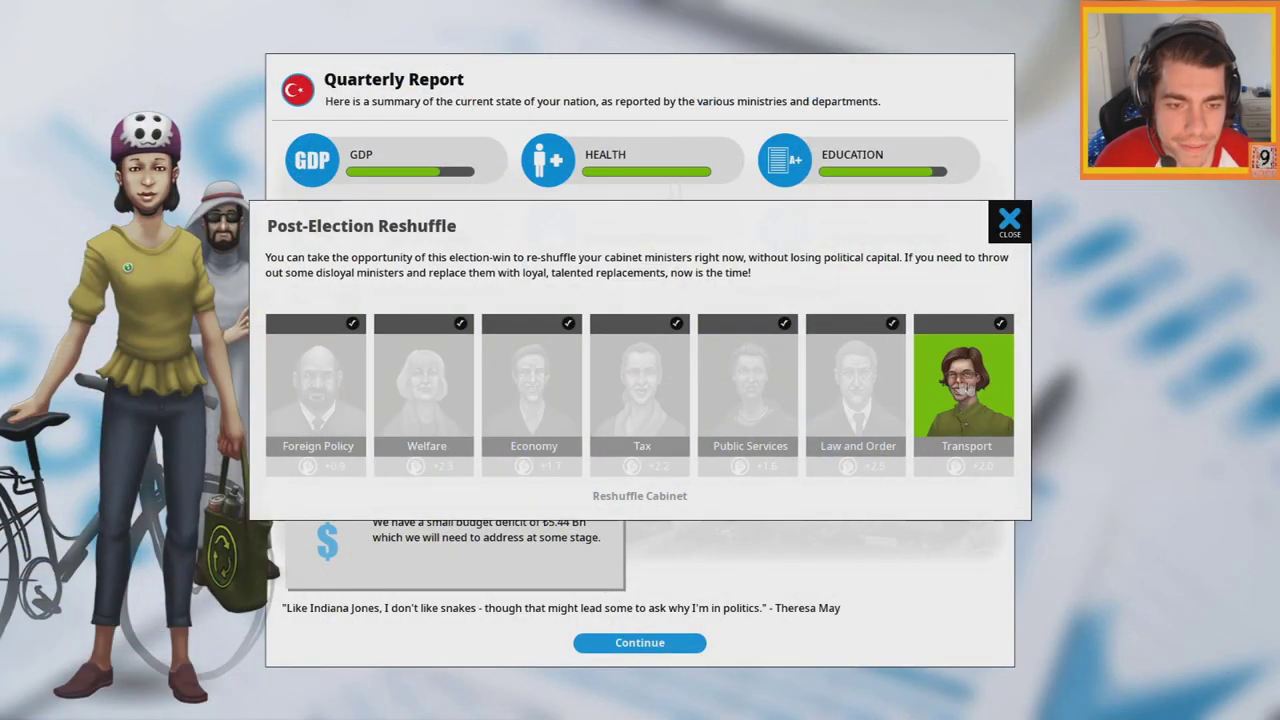
Close the cabinet reshuffle and quarterly report, then cancel the Gated Communities policy
left_click(1010, 220)
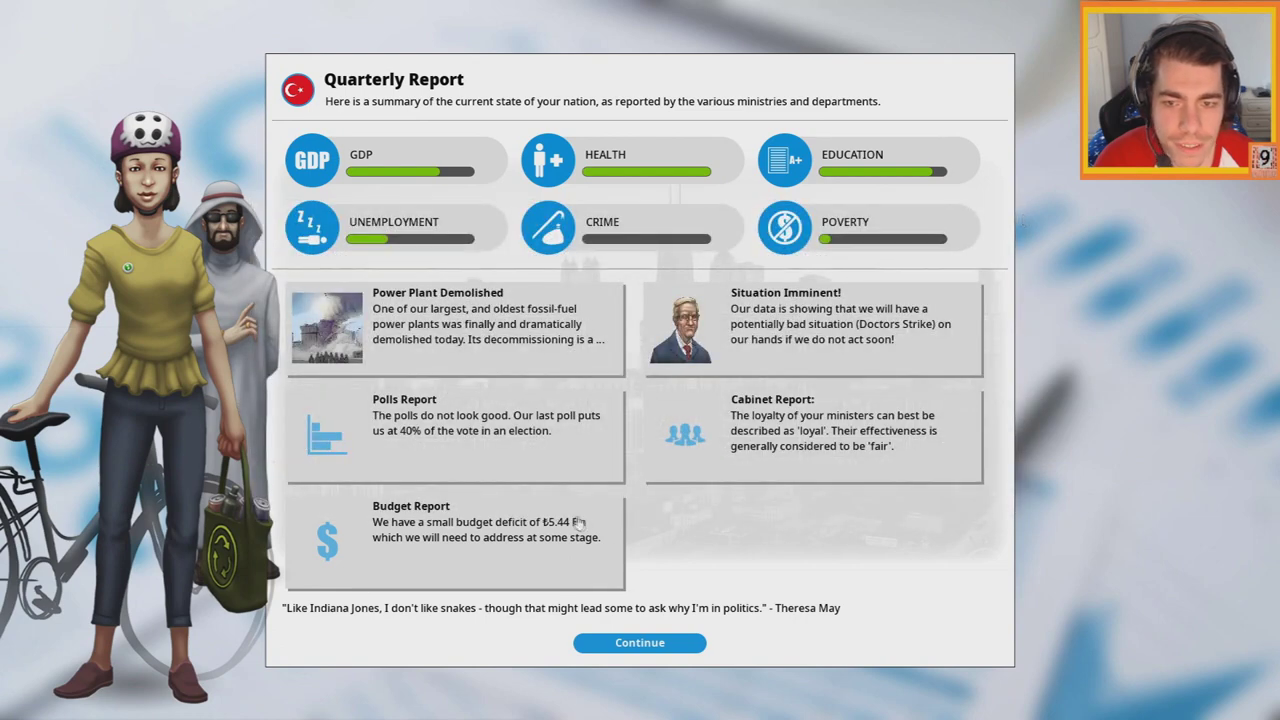
left_click(631, 647)
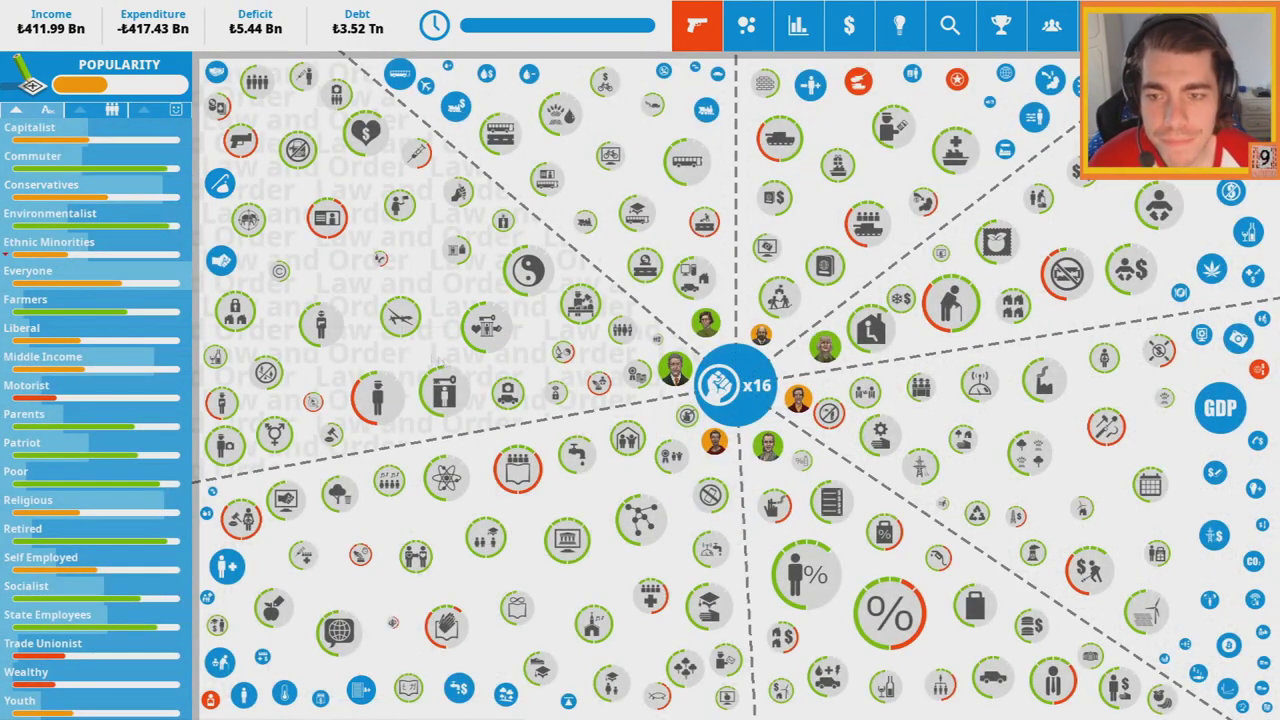
left_click(398, 317)
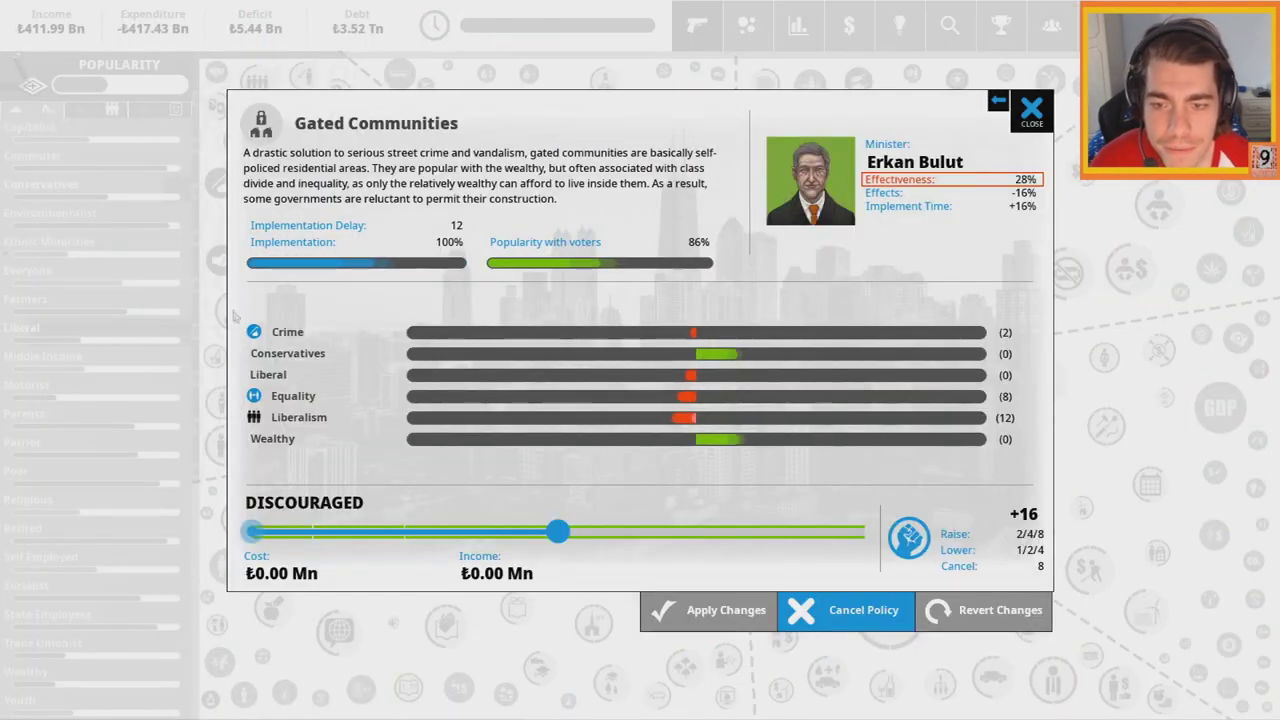
left_click(823, 612)
left_click(676, 384)
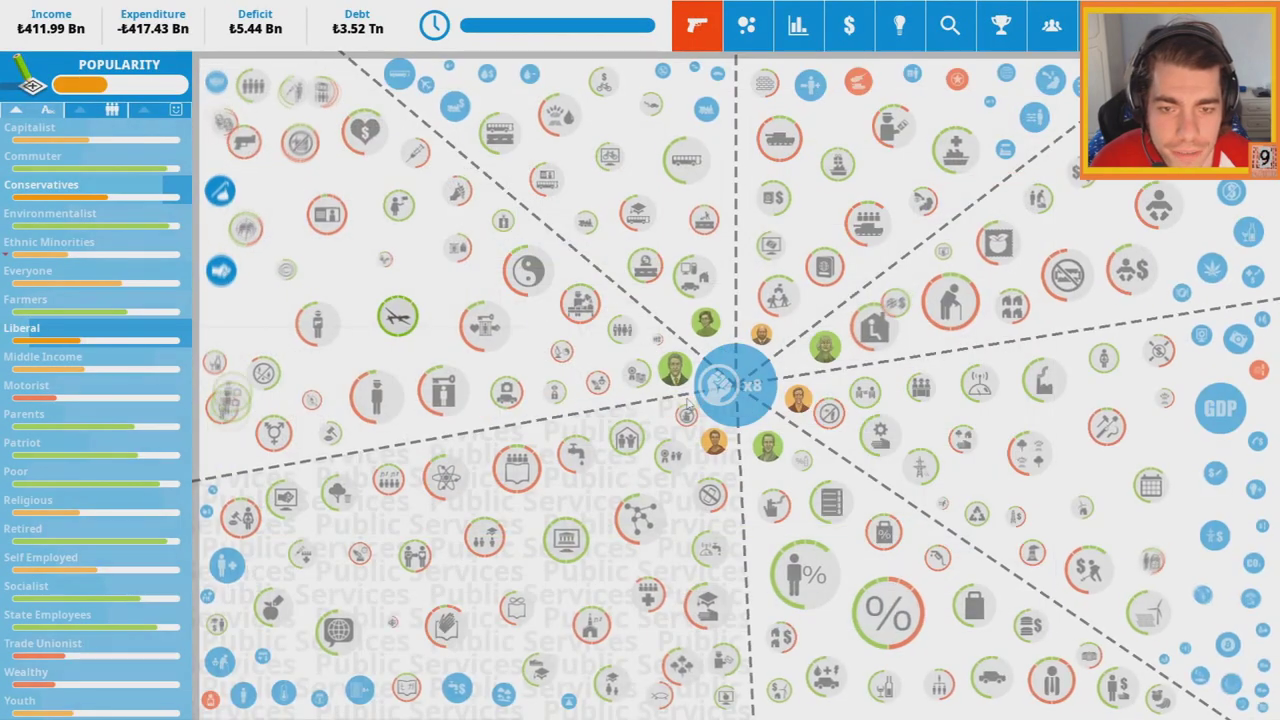
Set the Prison Regime to Harsh and confirm the political capital spend
left_click(468, 330)
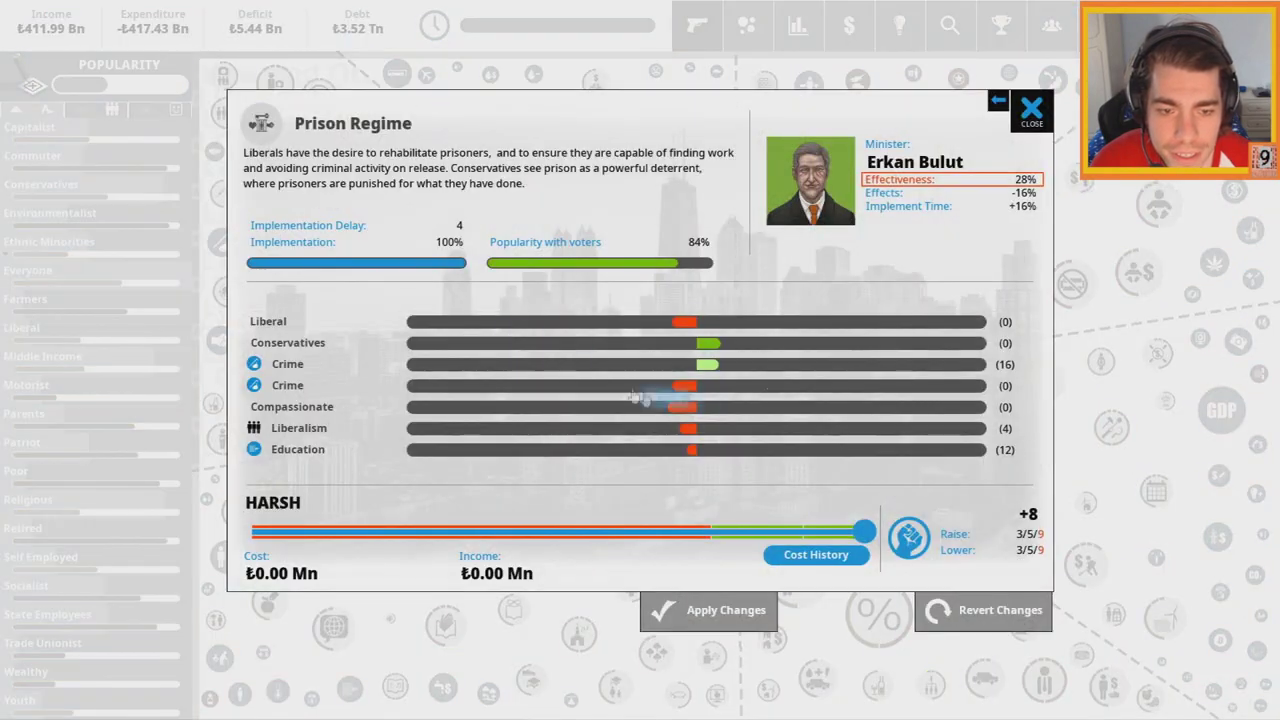
left_click(865, 533)
left_click(710, 610)
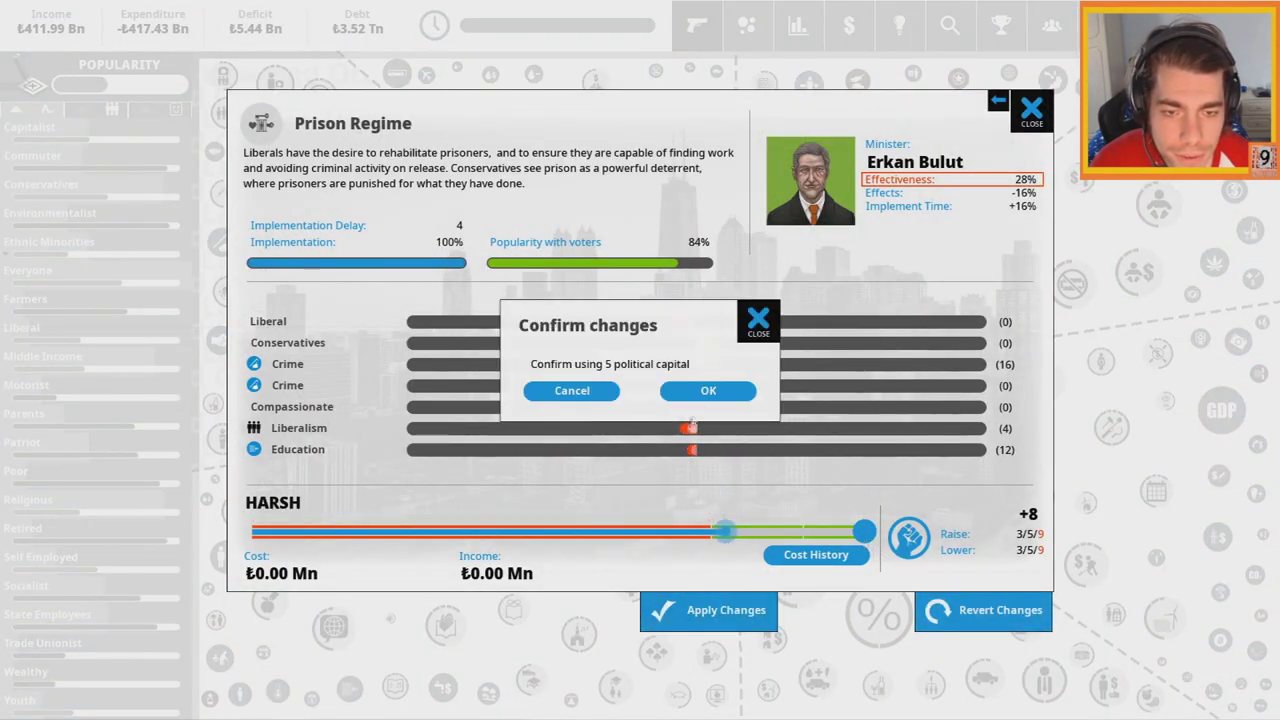
left_click(705, 390)
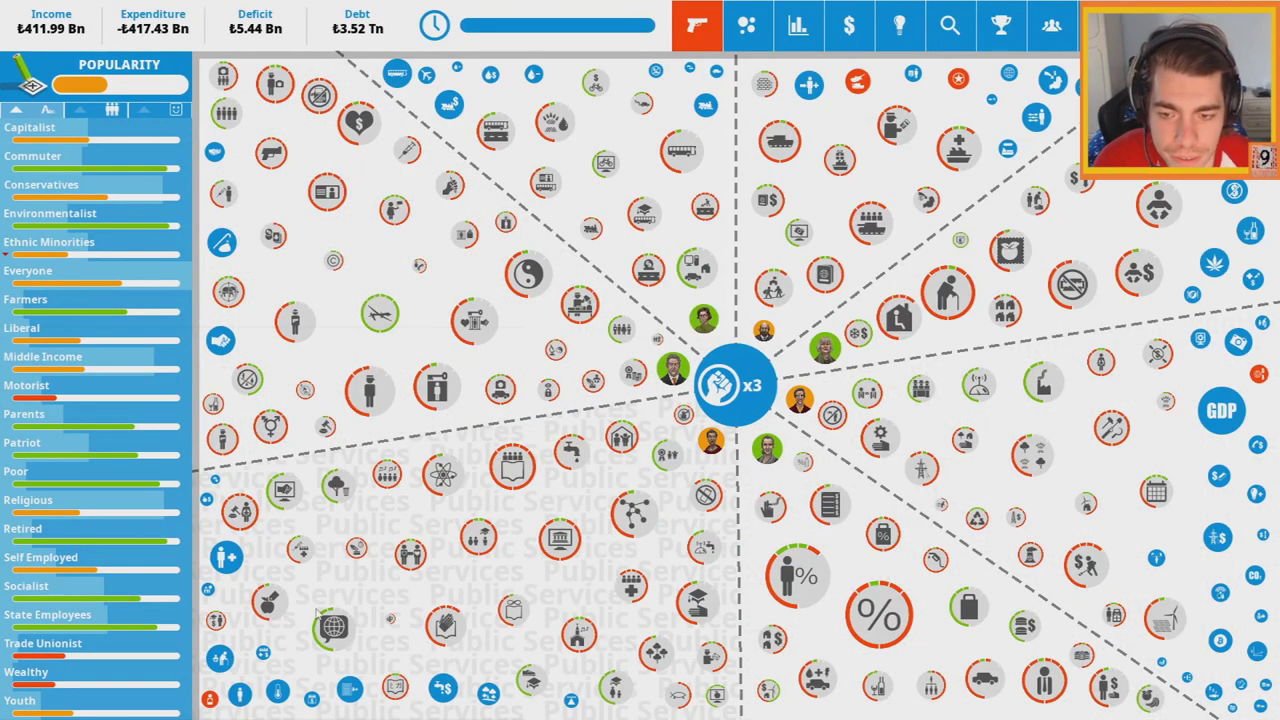
Introduce a National Business Council at maximum funding and end the turn
left_click(297, 548)
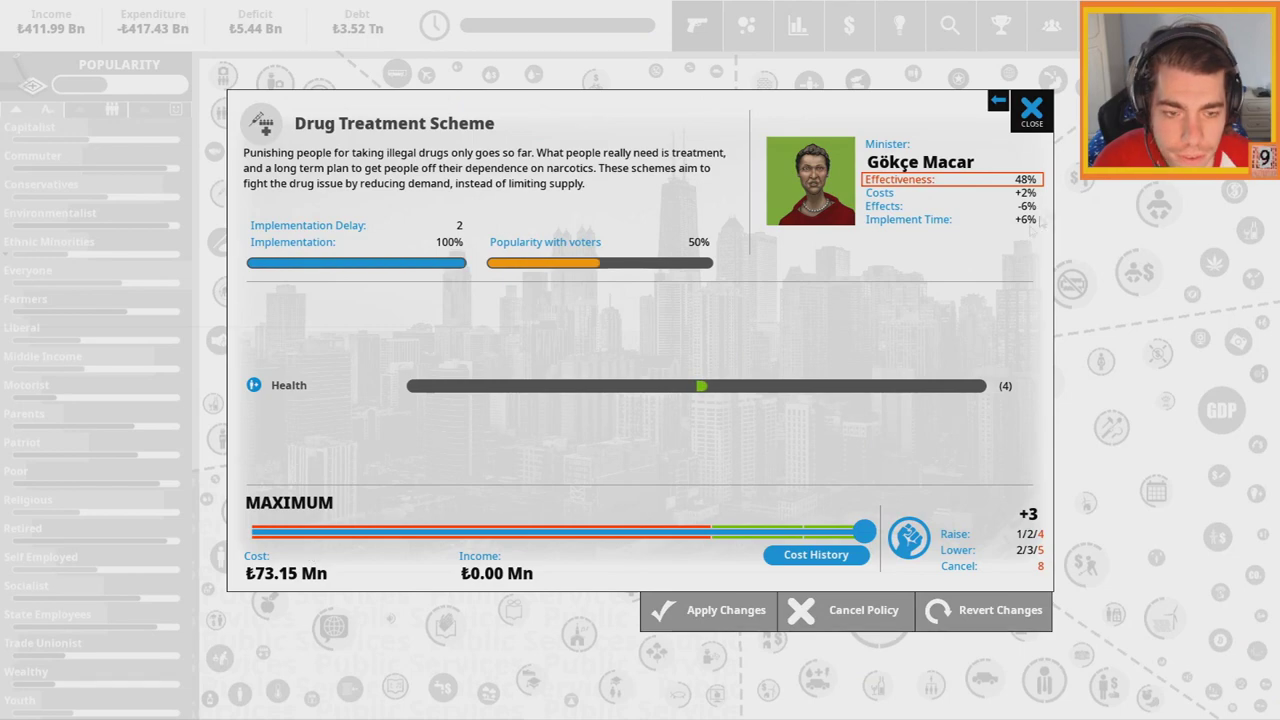
left_click(1037, 108)
left_click(899, 24)
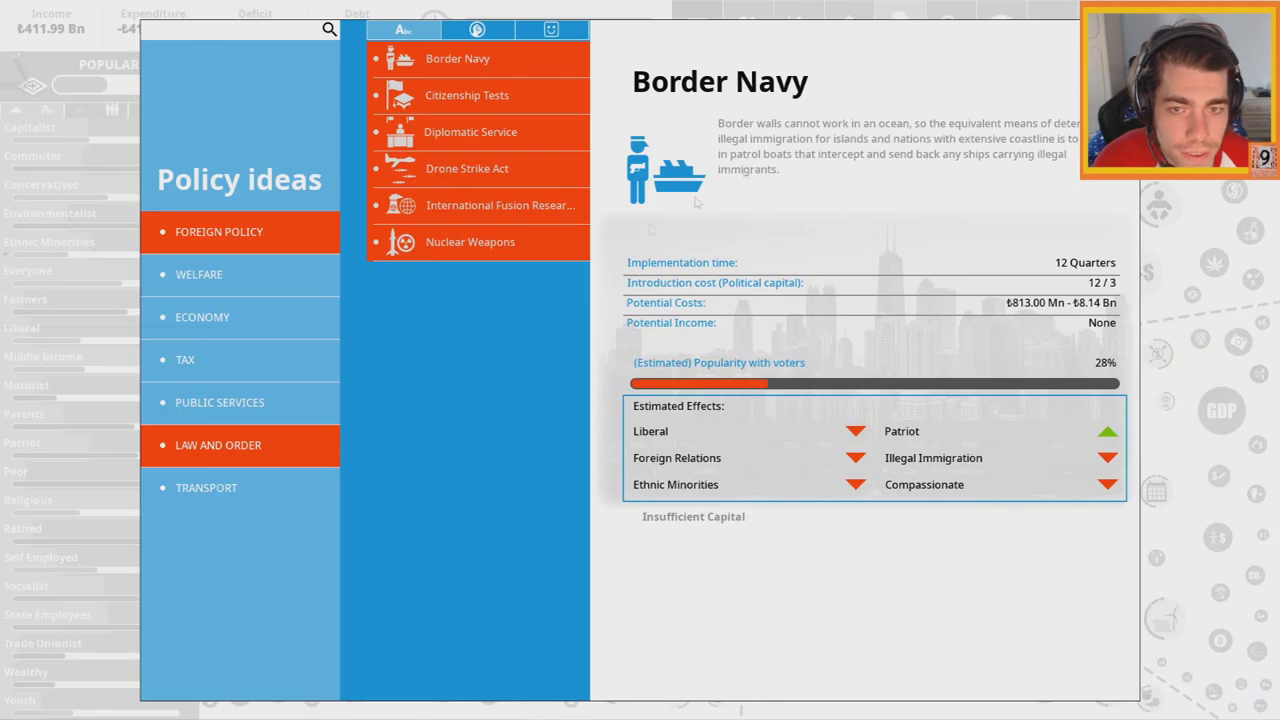
left_click(202, 317)
left_click(491, 131)
left_click(693, 486)
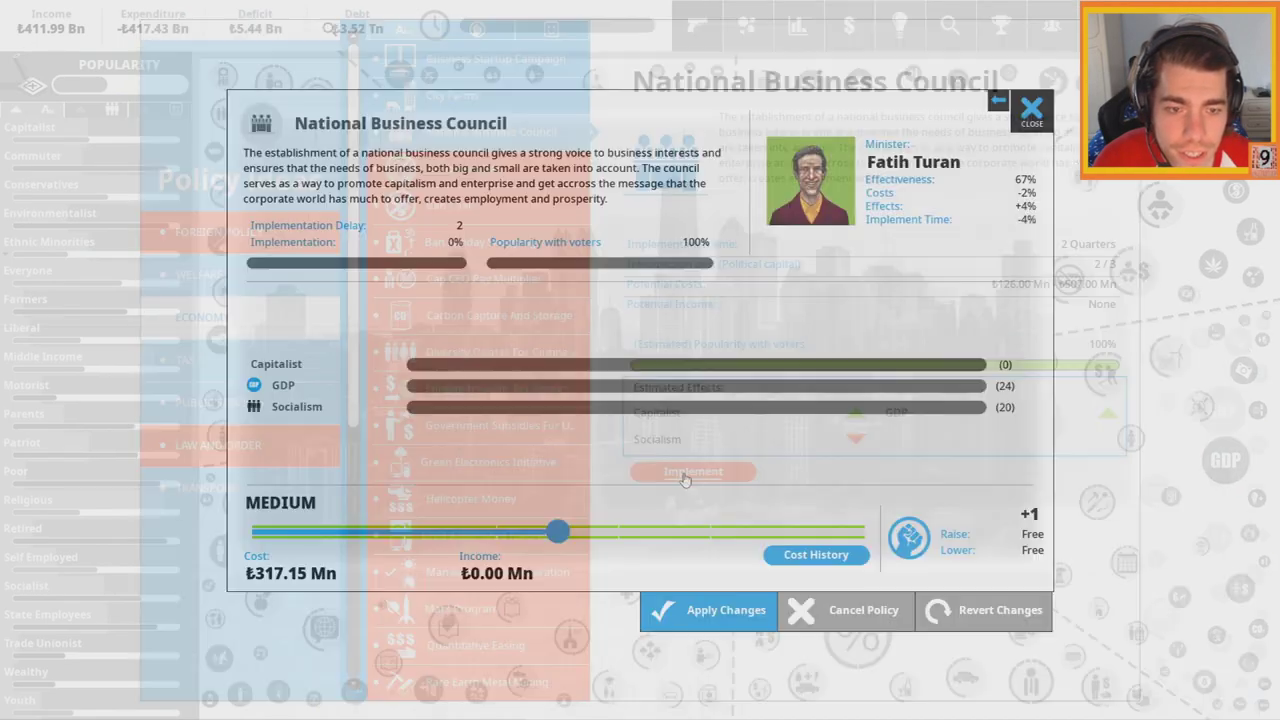
left_click(860, 531)
left_click(718, 612)
left_click(684, 362)
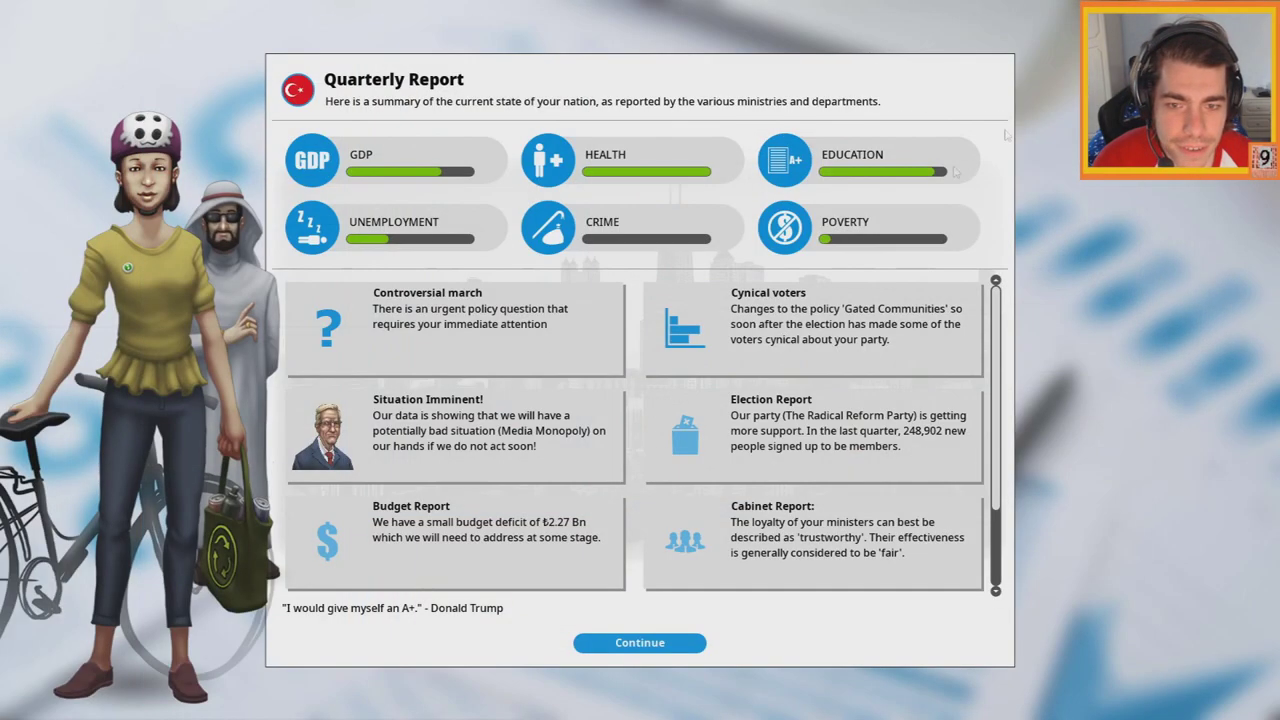
Choose 'Ban the march' on the controversial march issue and close the quarterly report
left_click(490, 340)
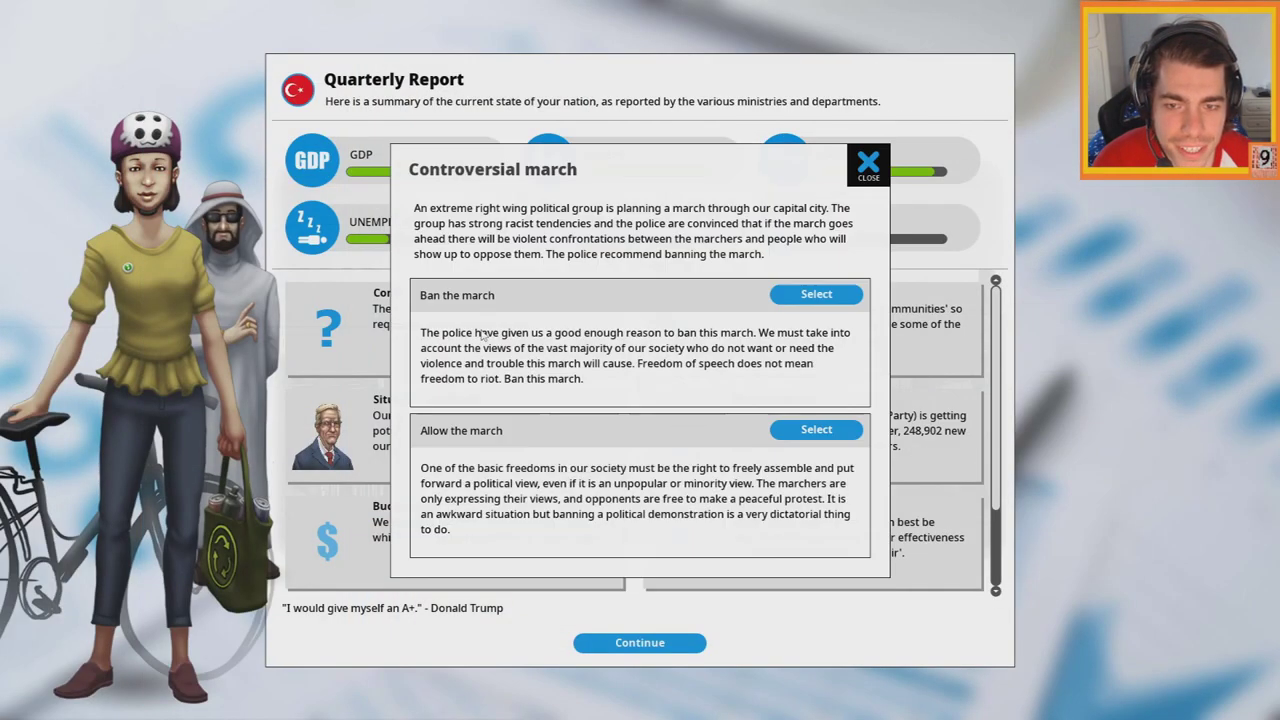
left_click(815, 294)
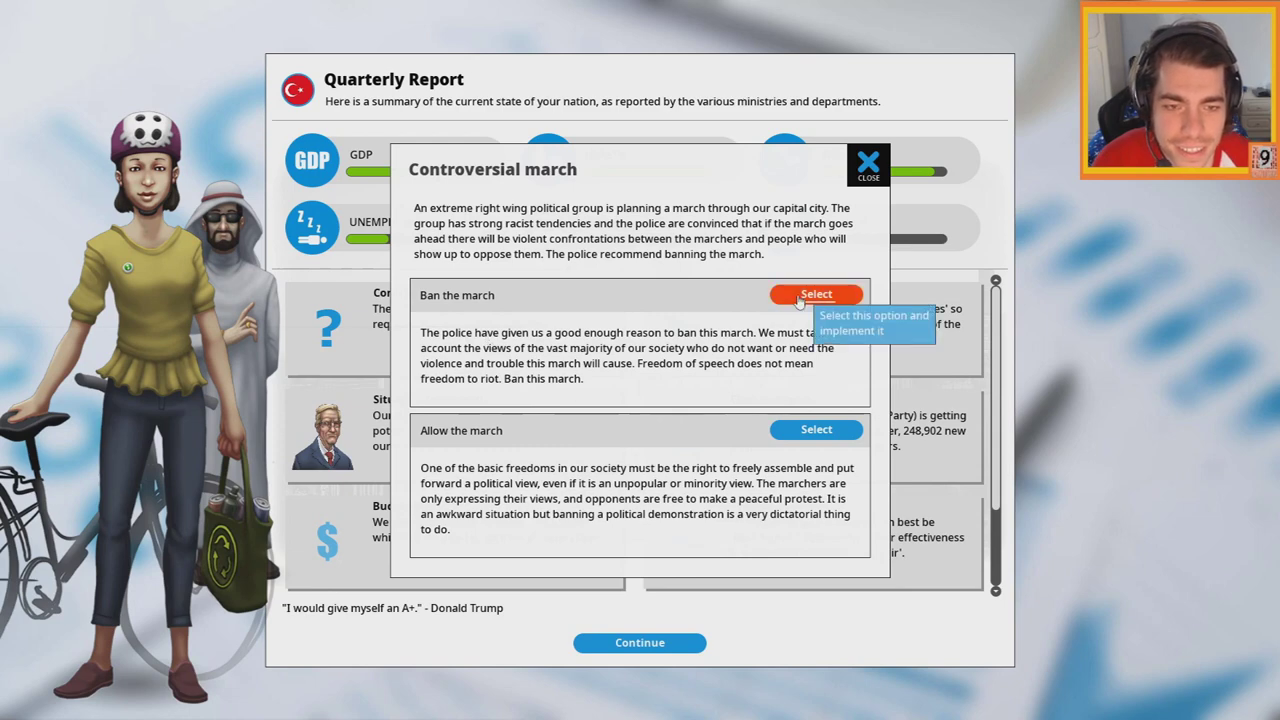
left_click(868, 200)
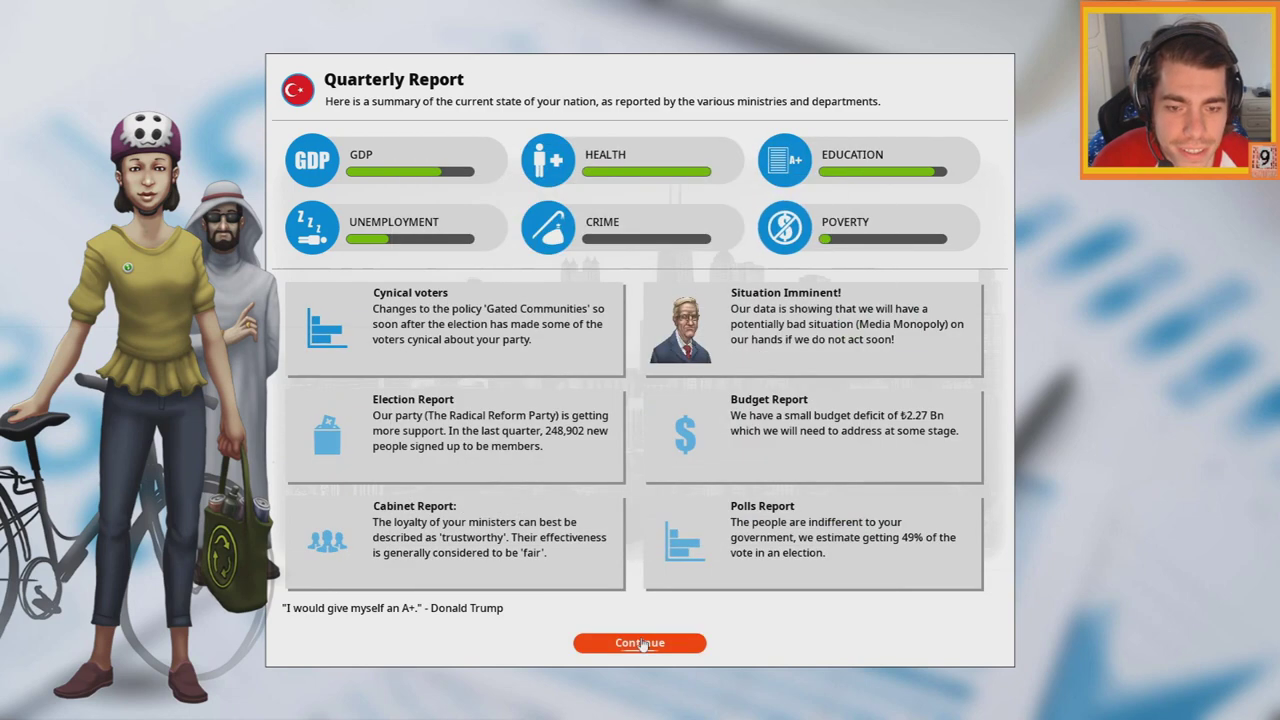
left_click(643, 645)
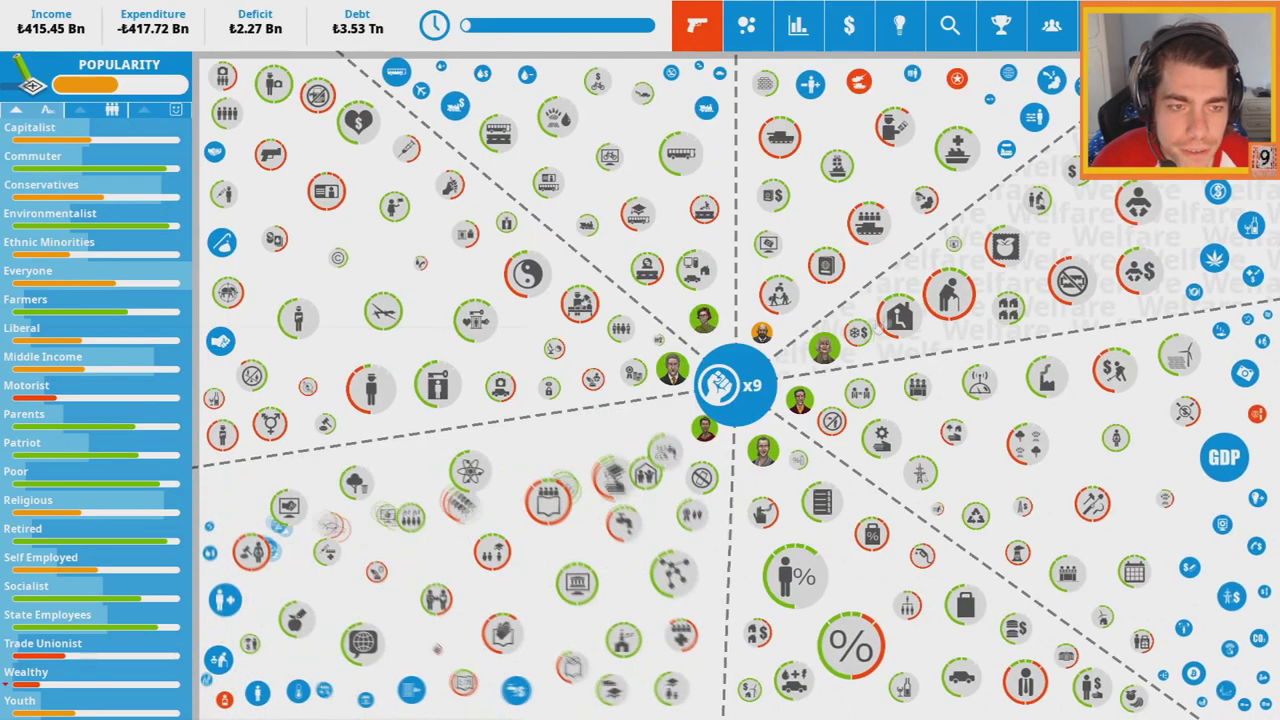
Inspect the Social Care, State Housing and Child Benefit policies
left_click(1038, 201)
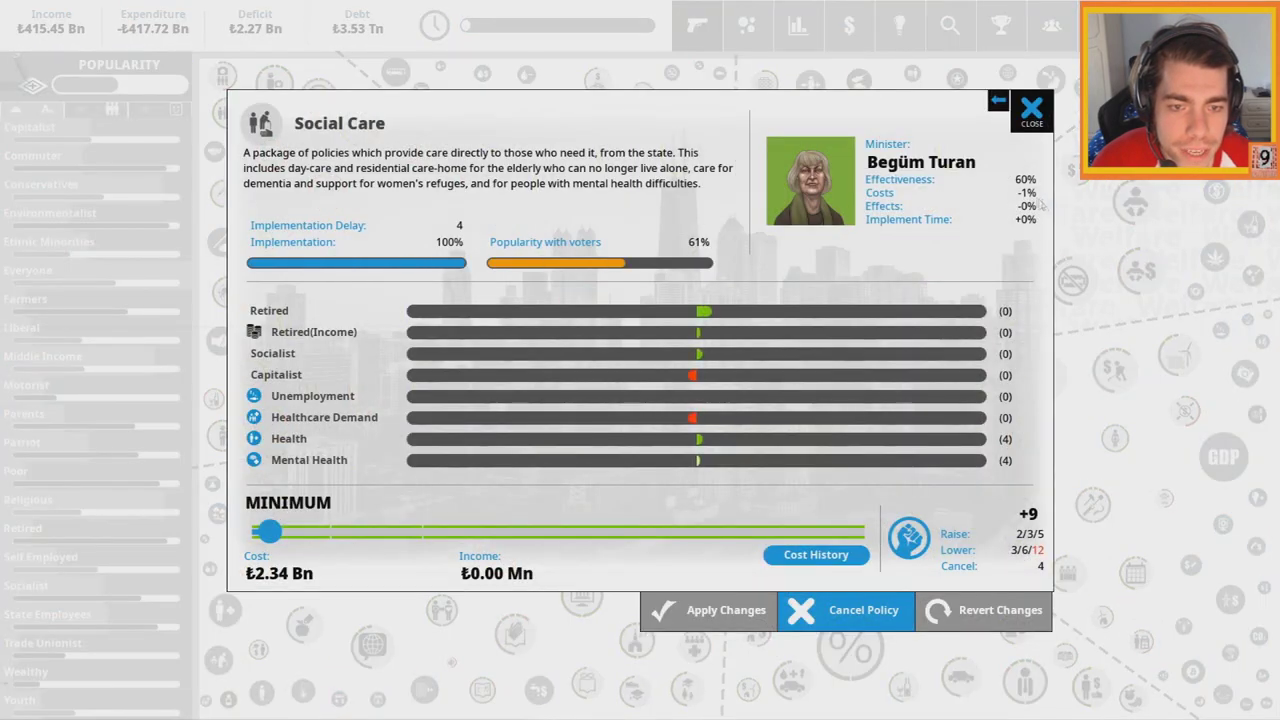
left_click(1031, 109)
left_click(1031, 150)
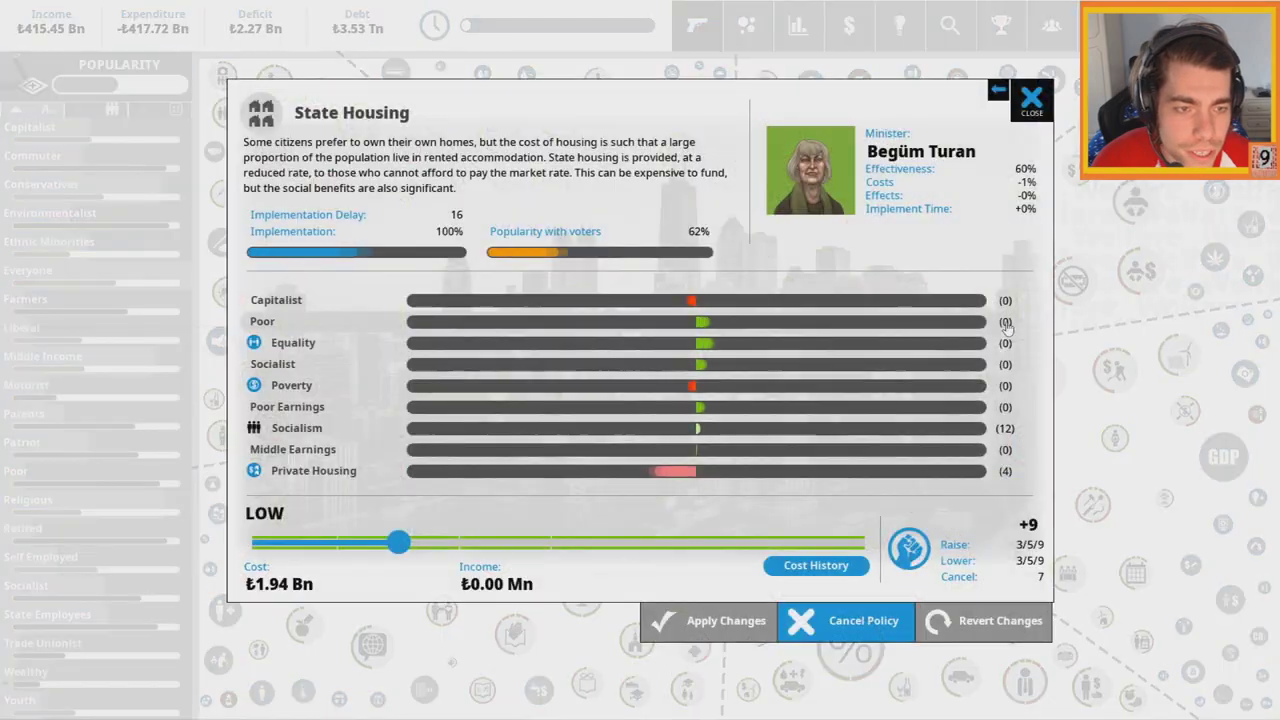
left_click(1031, 97)
left_click(1036, 288)
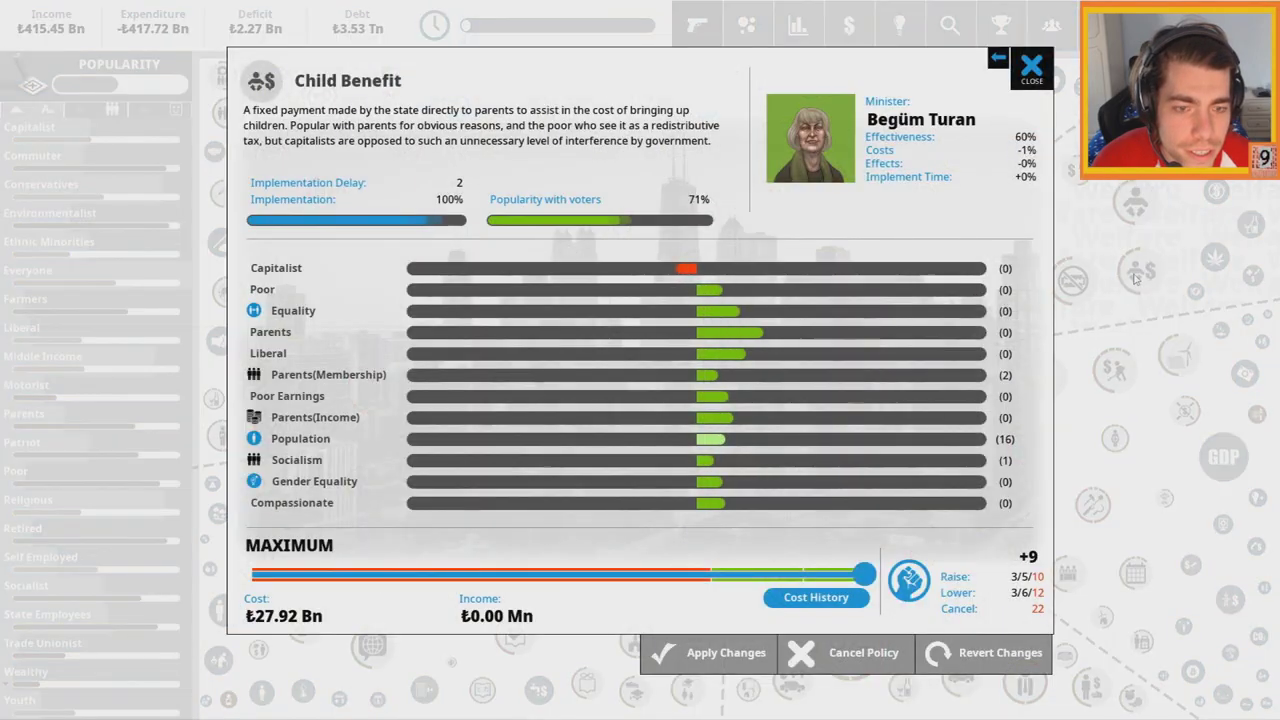
left_click(1031, 66)
Inspect Childcare Provision and Disability Benefit, then bring up the finance charts
left_click(1022, 133)
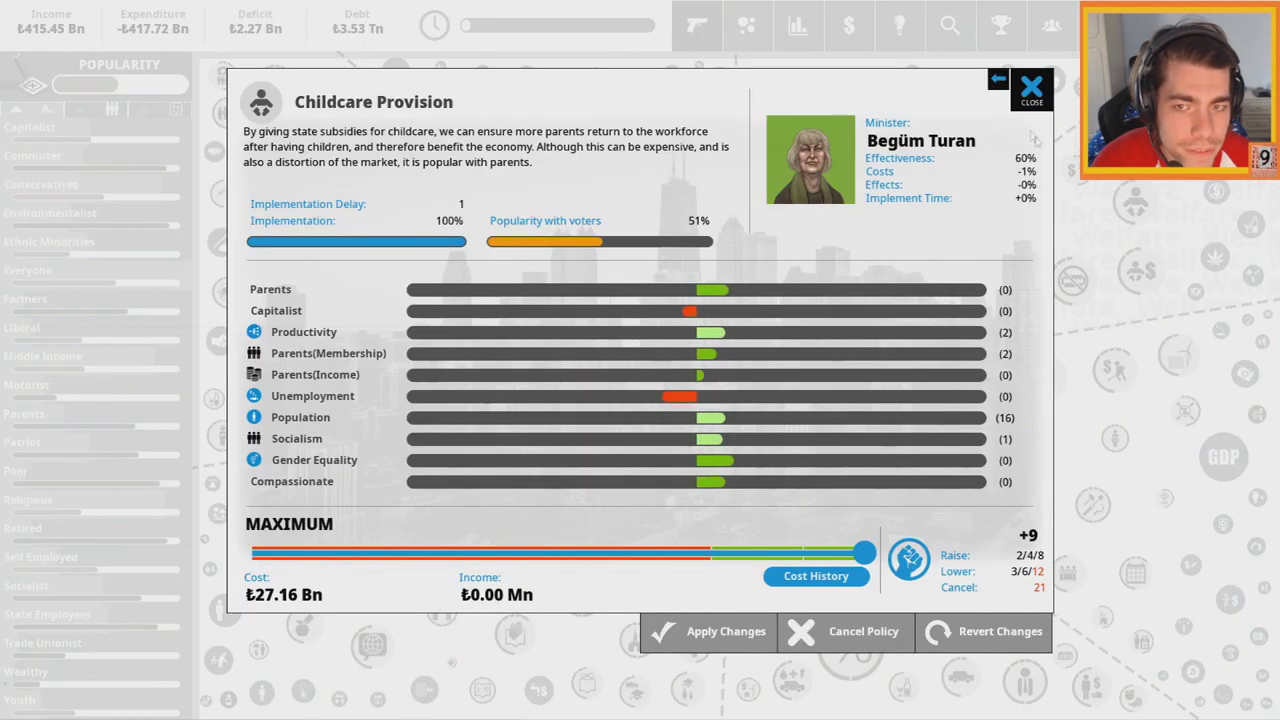
left_click(1031, 88)
left_click(1010, 245)
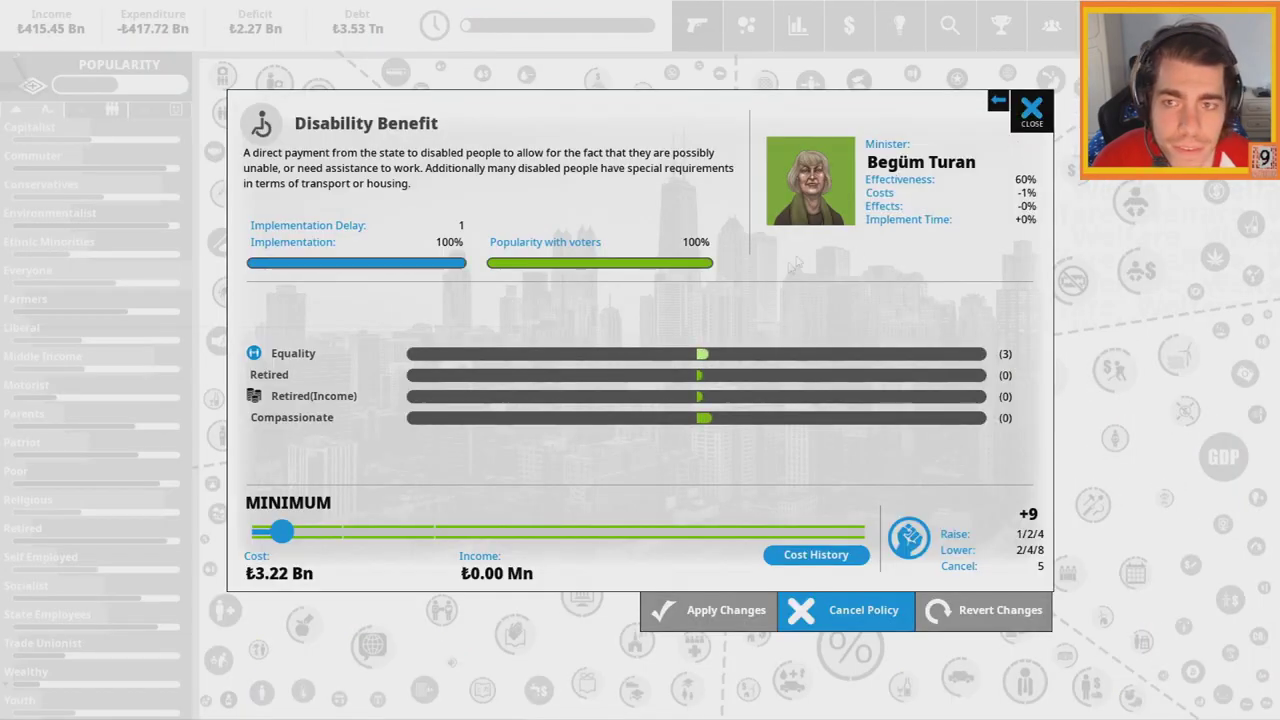
key("Escape")
left_click(849, 24)
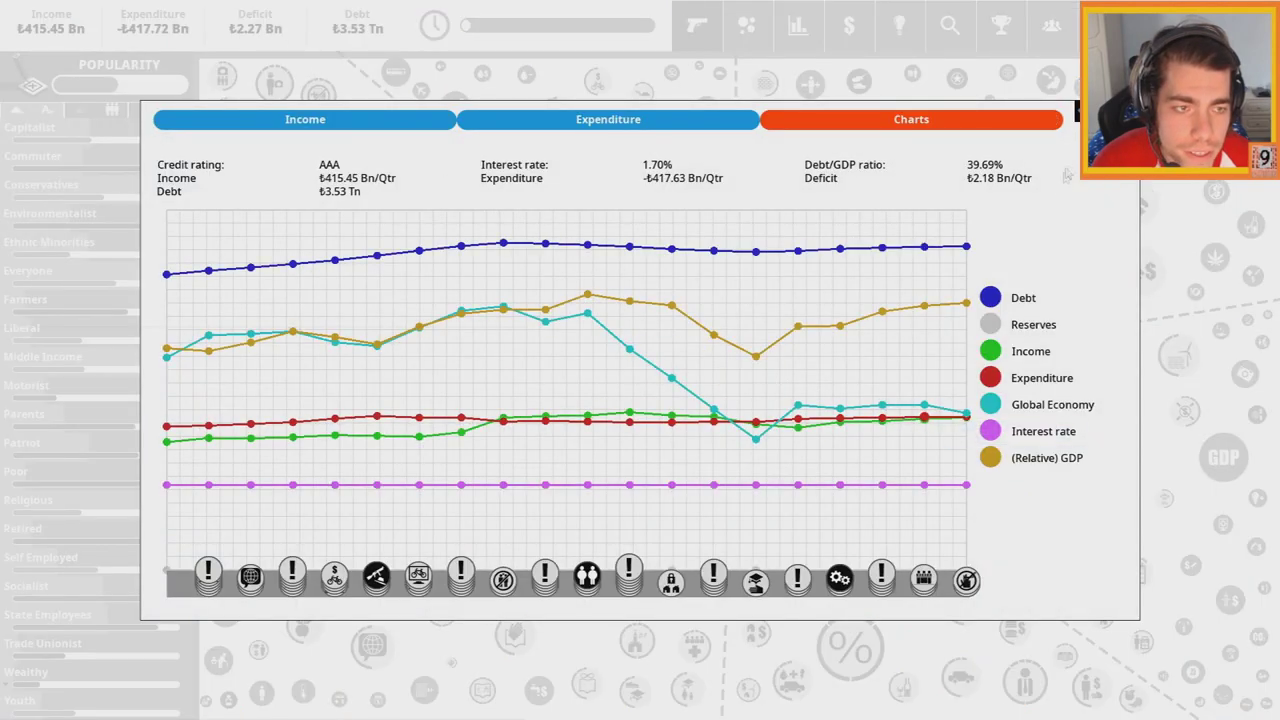
Raise Diplomatic Service from the Foreign Policy ideas to maximum funding
key("Escape")
left_click(922, 24)
left_click(199, 274)
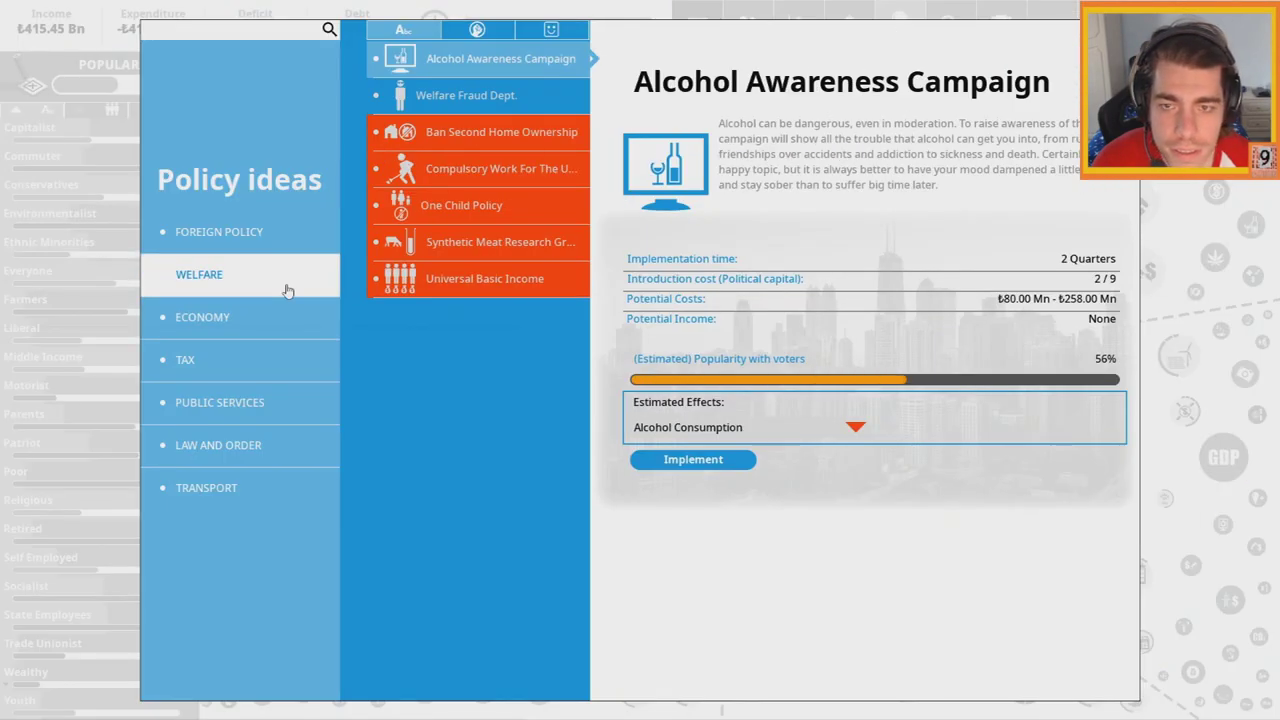
left_click(219, 231)
double_click(470, 58)
left_click_drag(562, 540, 865, 540)
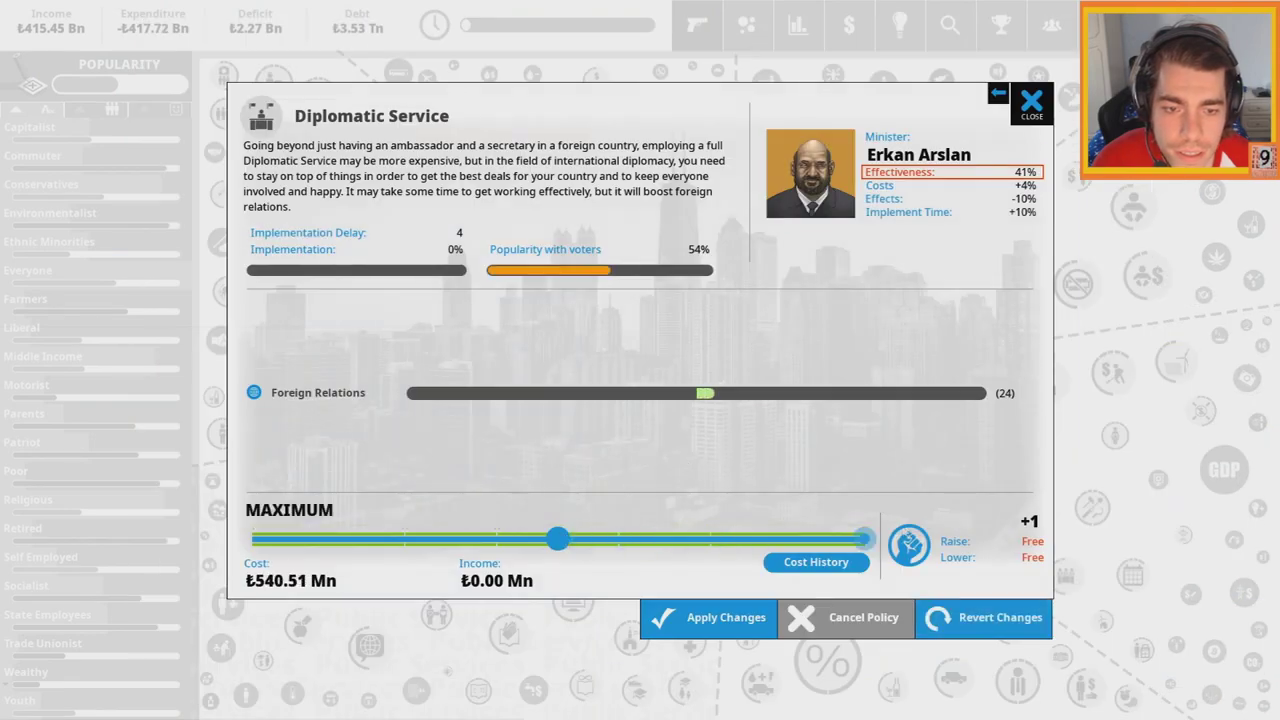
left_click(700, 620)
Review the northern Cyprus and PKK situations, checking Military Spending without changing it
left_click(700, 380)
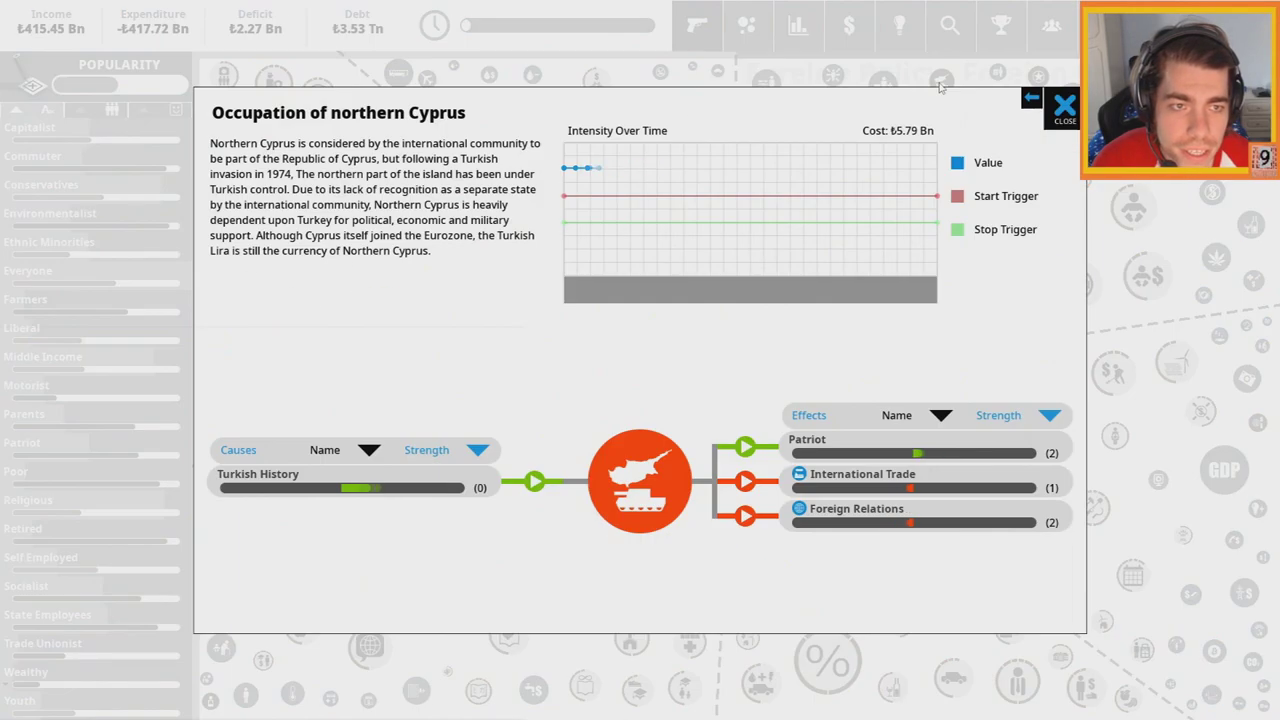
left_click(1066, 105)
left_click(735, 380)
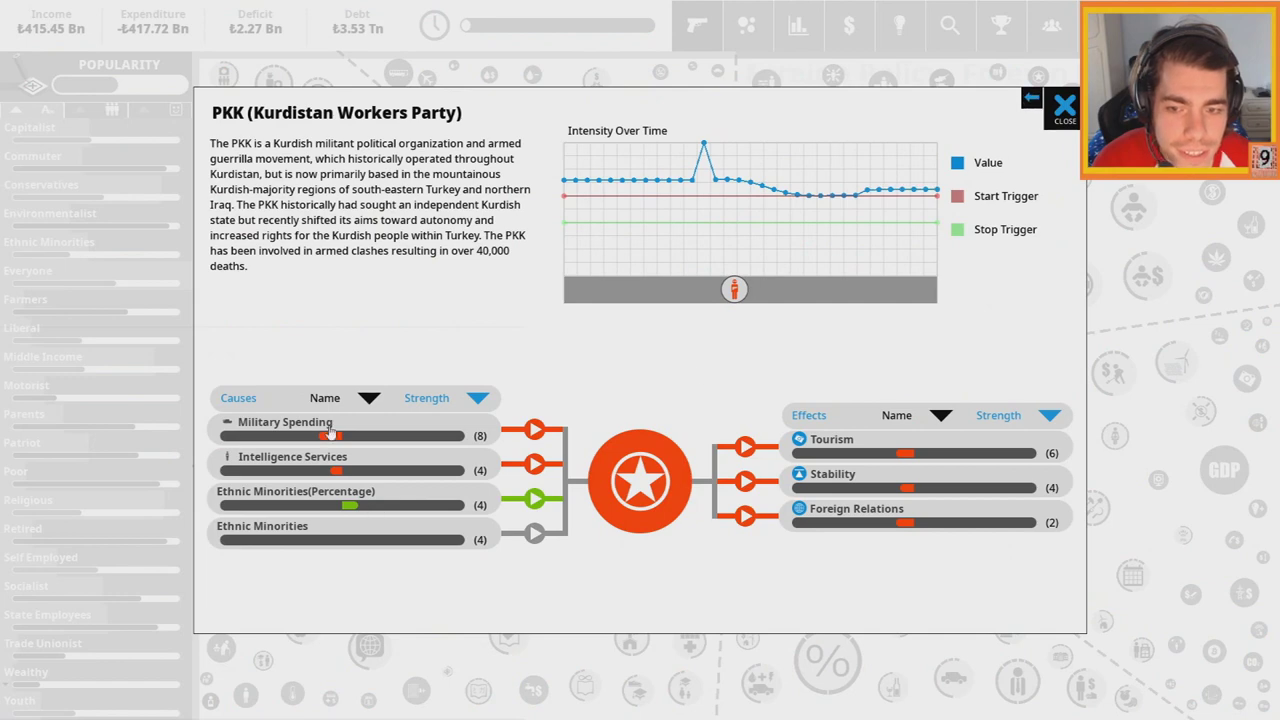
left_click(285, 422)
left_click_drag(577, 545, 580, 545)
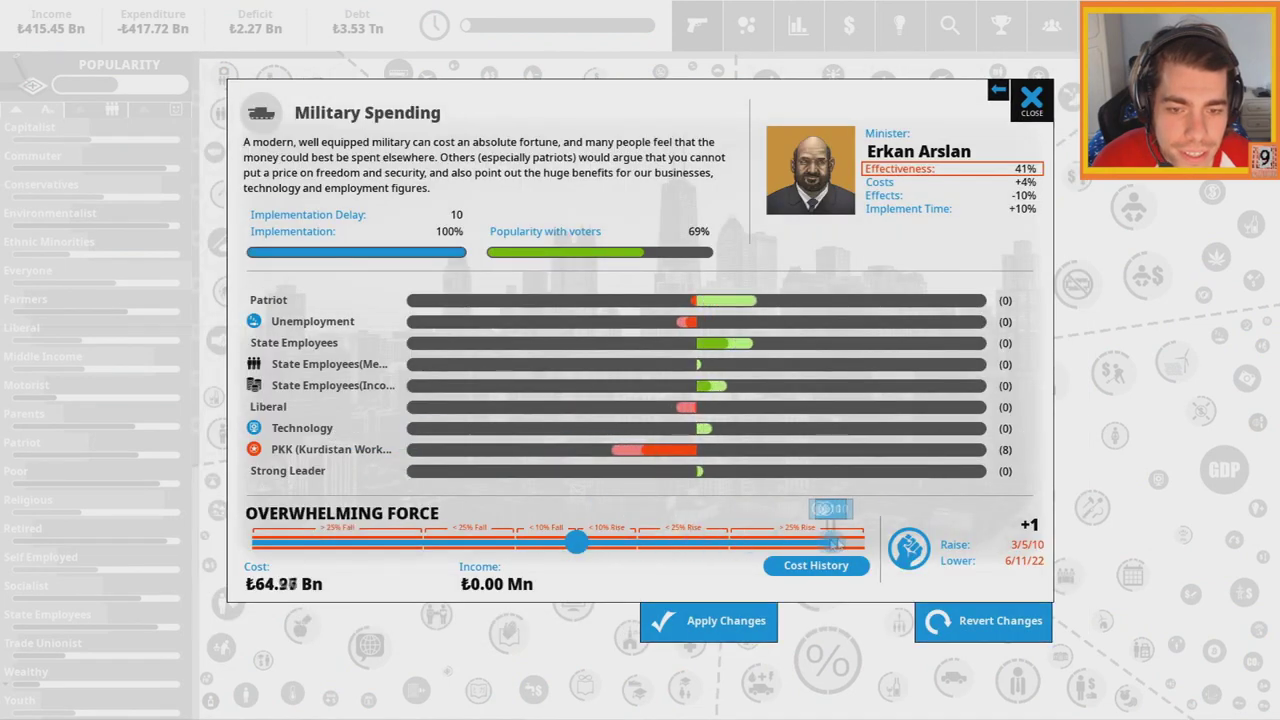
left_click(1031, 97)
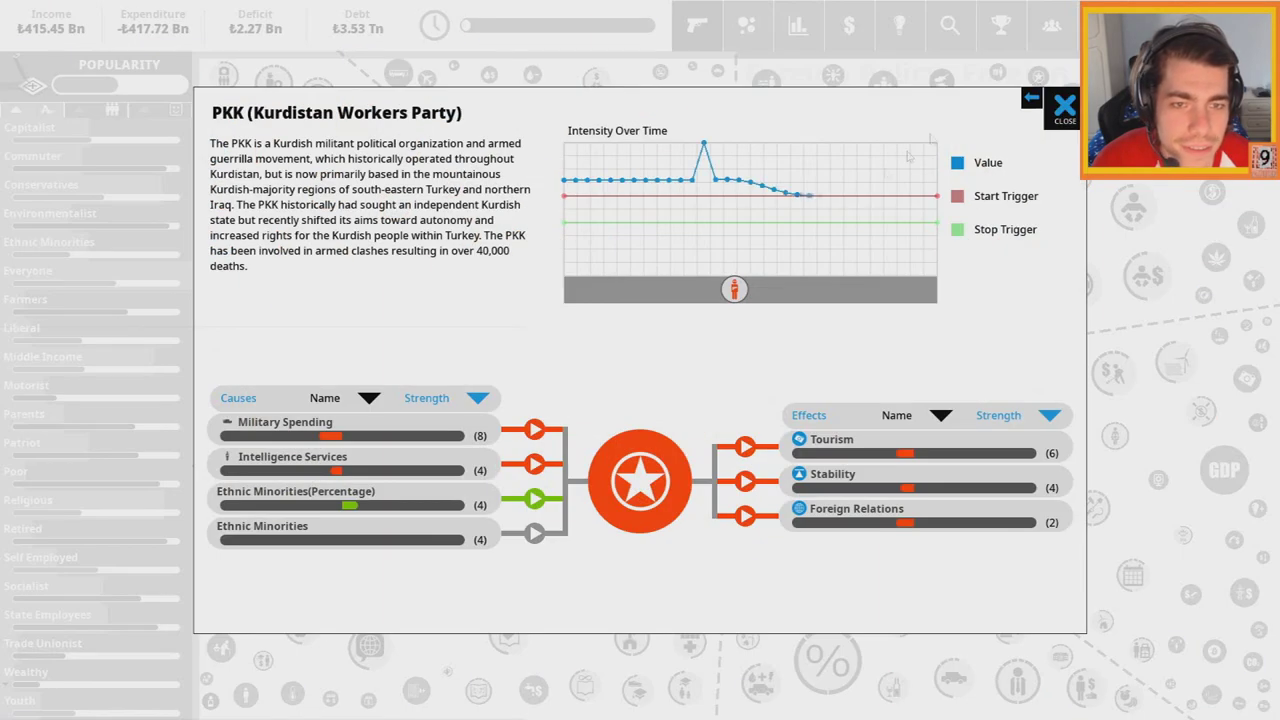
mouse_move(350, 505)
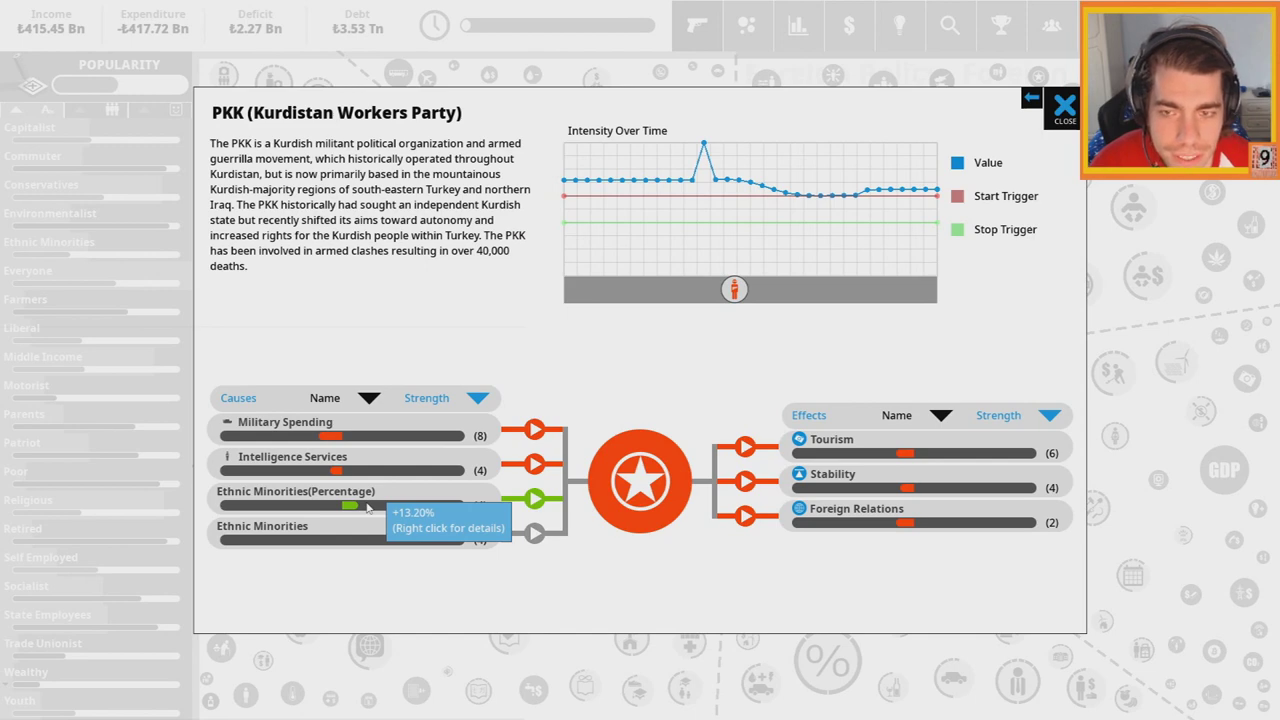
left_click(1064, 105)
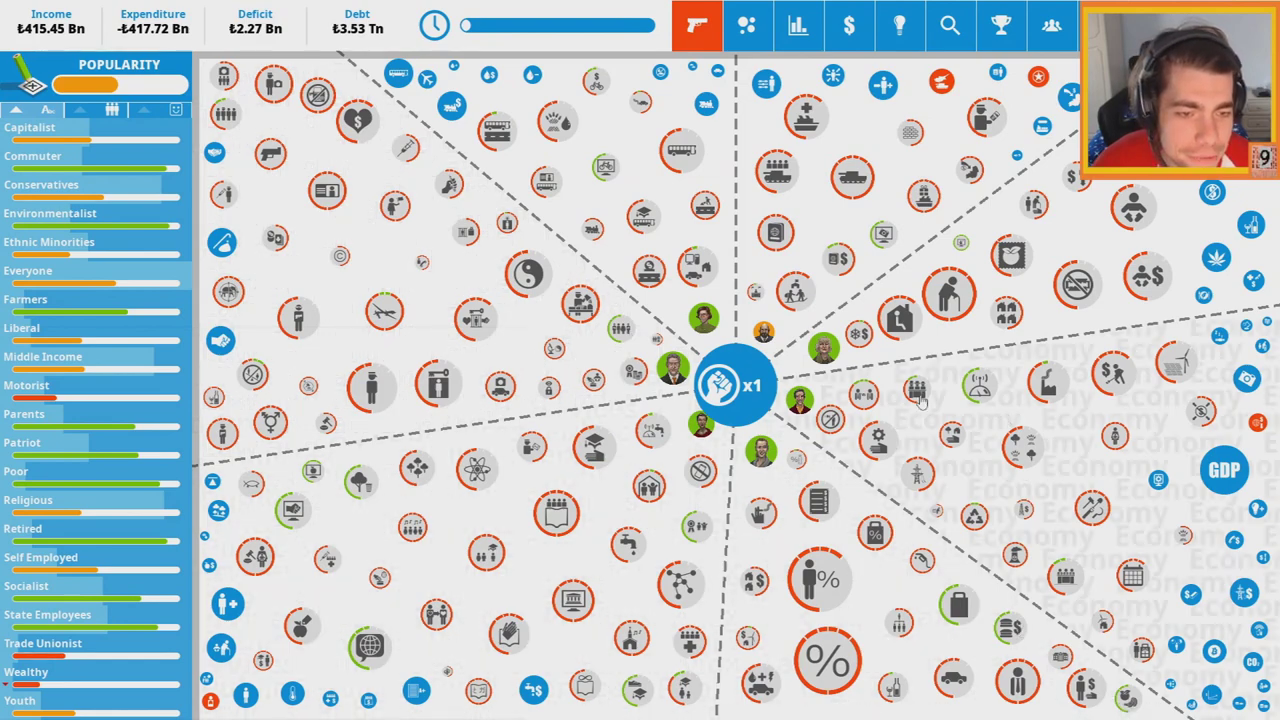
Advance a quarter, check the Bureaucracy warning, and dismiss the quarterly report
left_click(899, 24)
key("Escape")
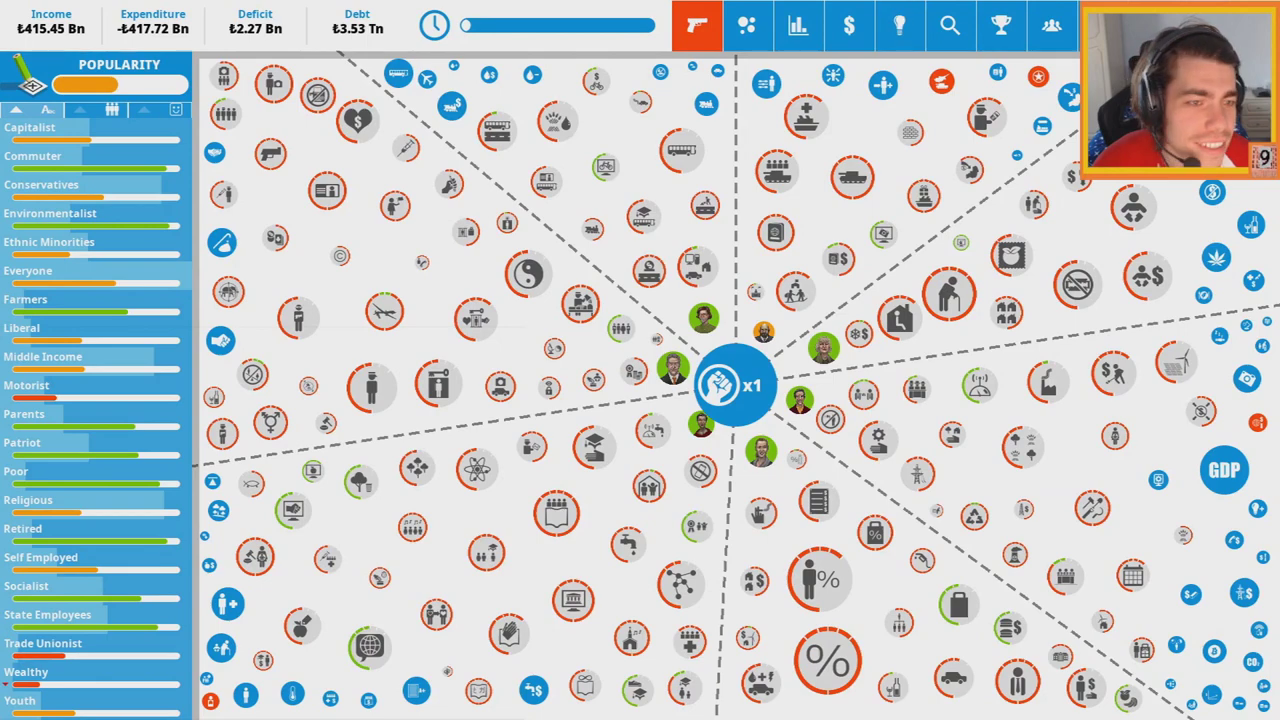
key("space")
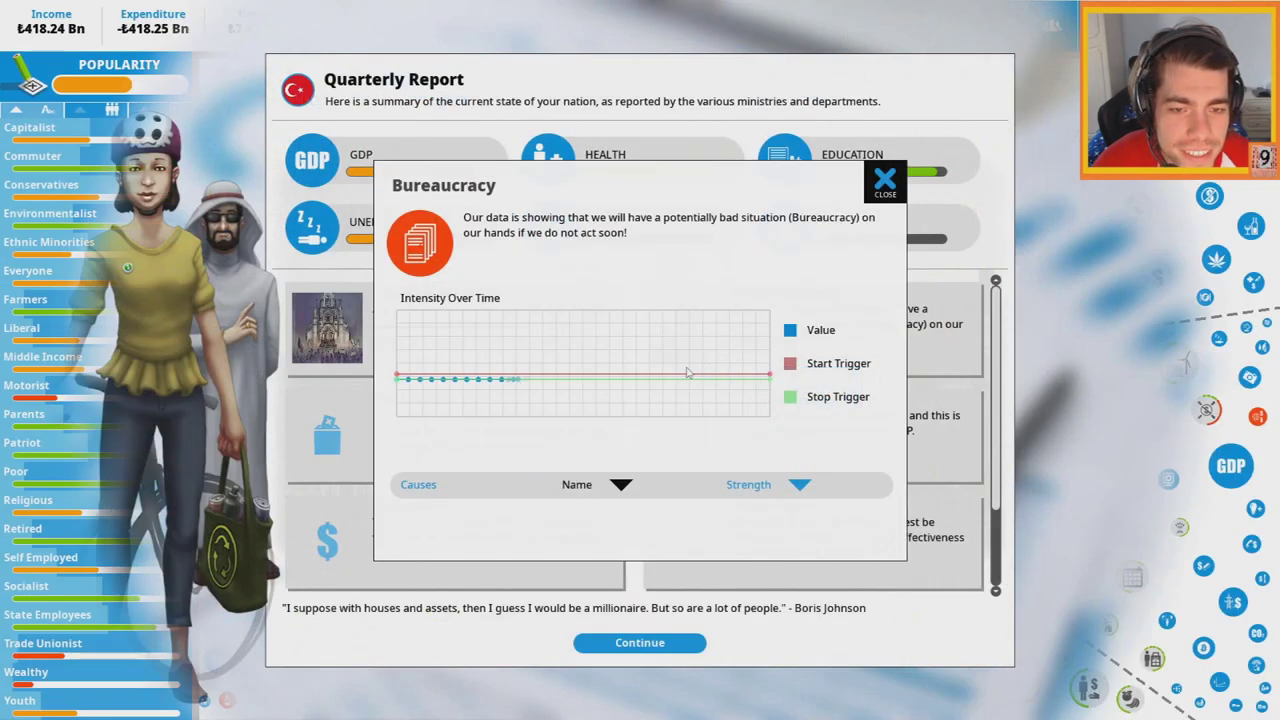
key("Escape")
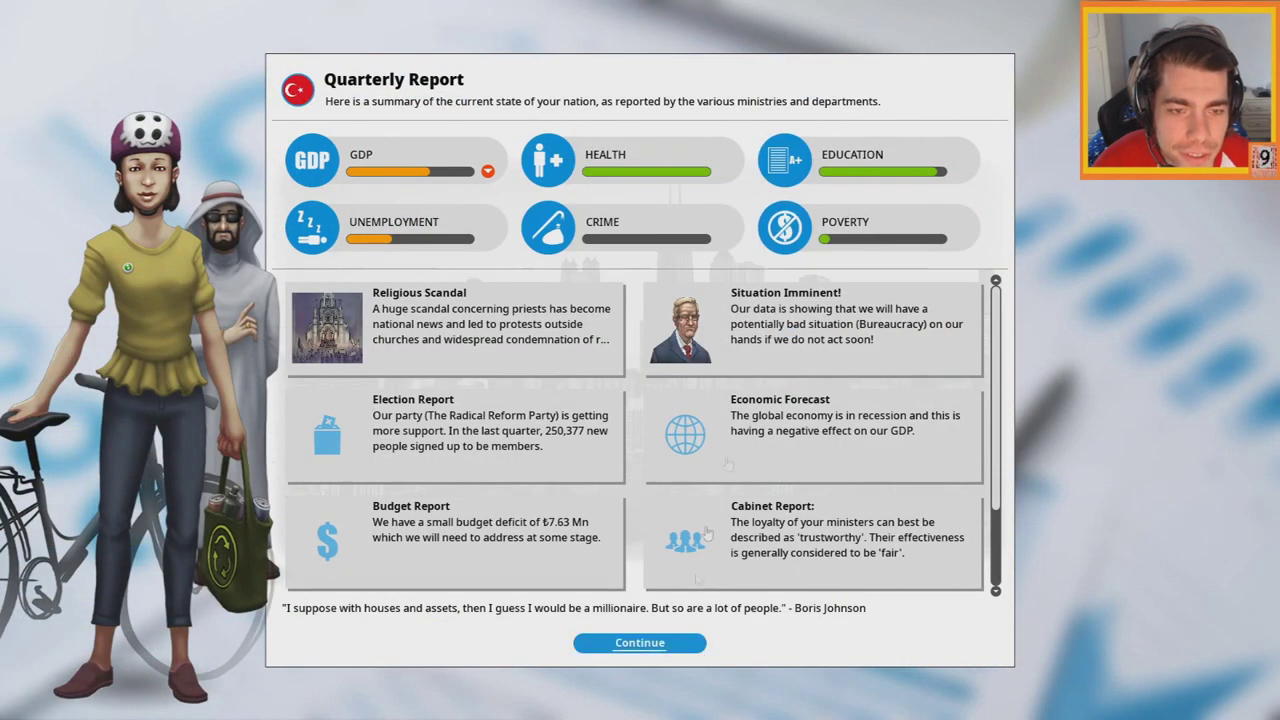
left_click(813, 324)
key("Escape")
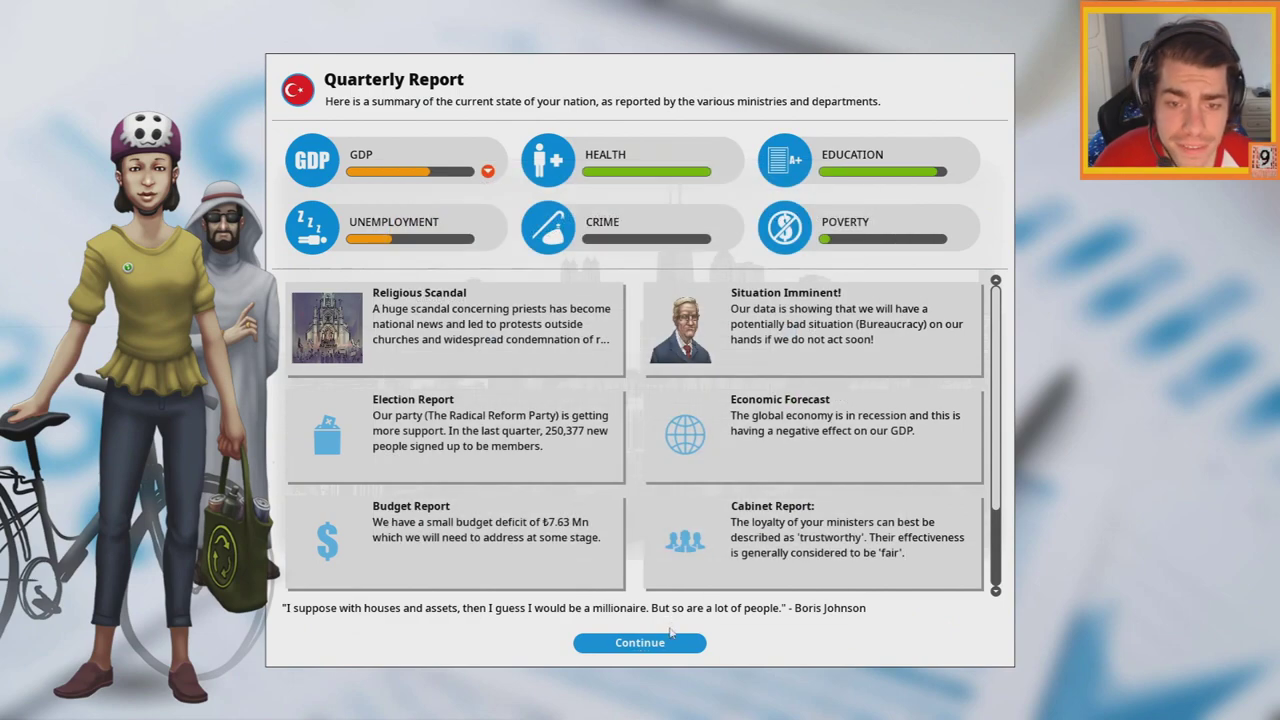
left_click(678, 645)
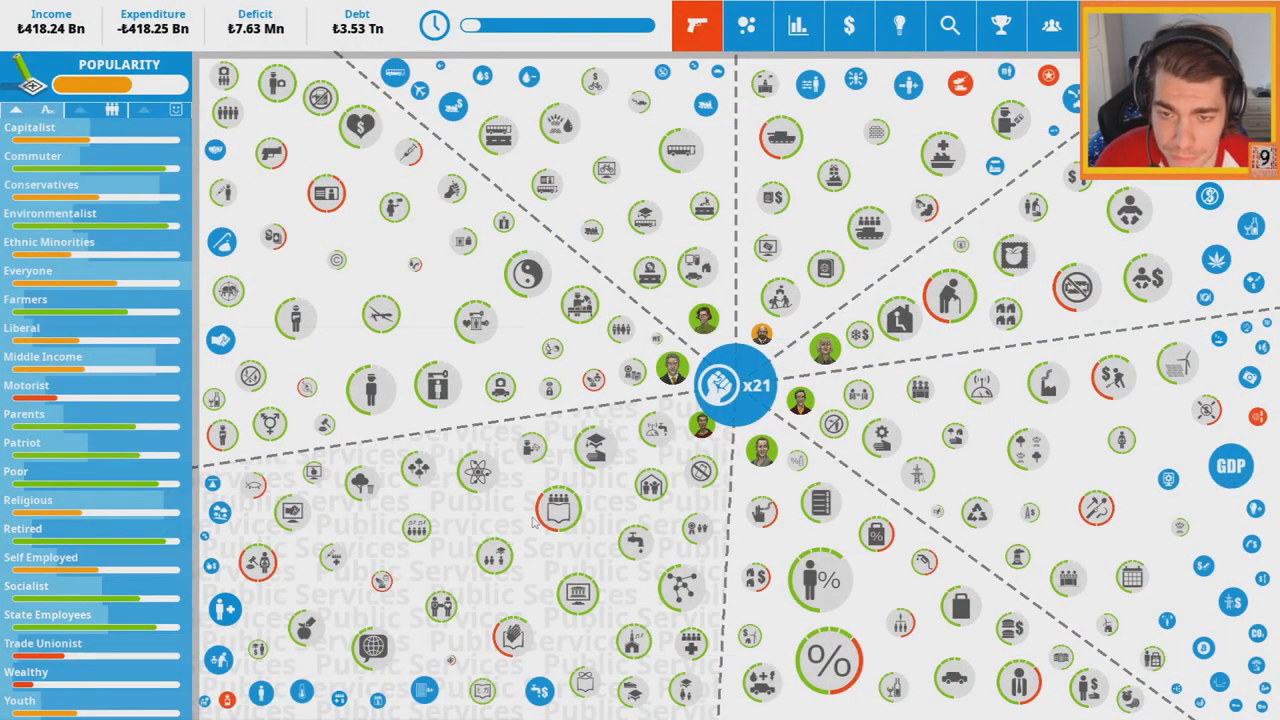
After checking Prisons, move Secularity of Education to Religious Emphasis for 18 political capital
left_click(960, 605)
key("Escape")
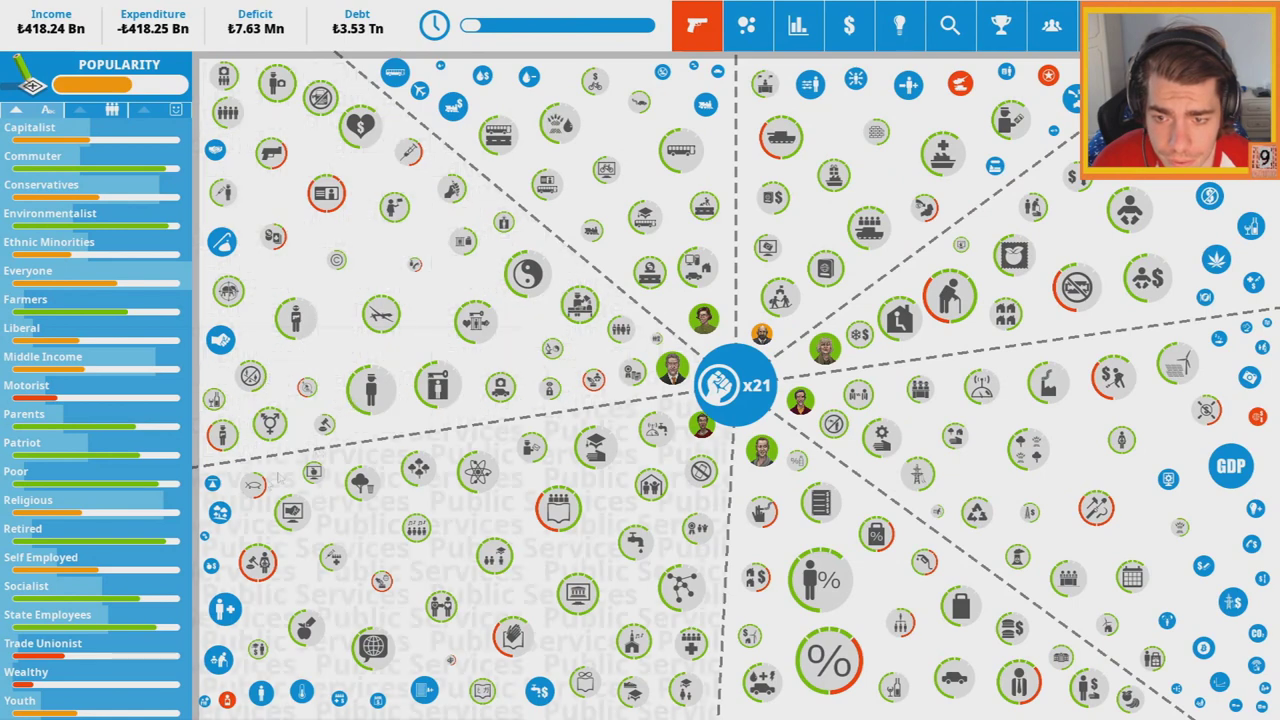
left_click(370, 390)
left_click_drag(252, 540, 398, 540)
left_click(712, 620)
left_click(708, 390)
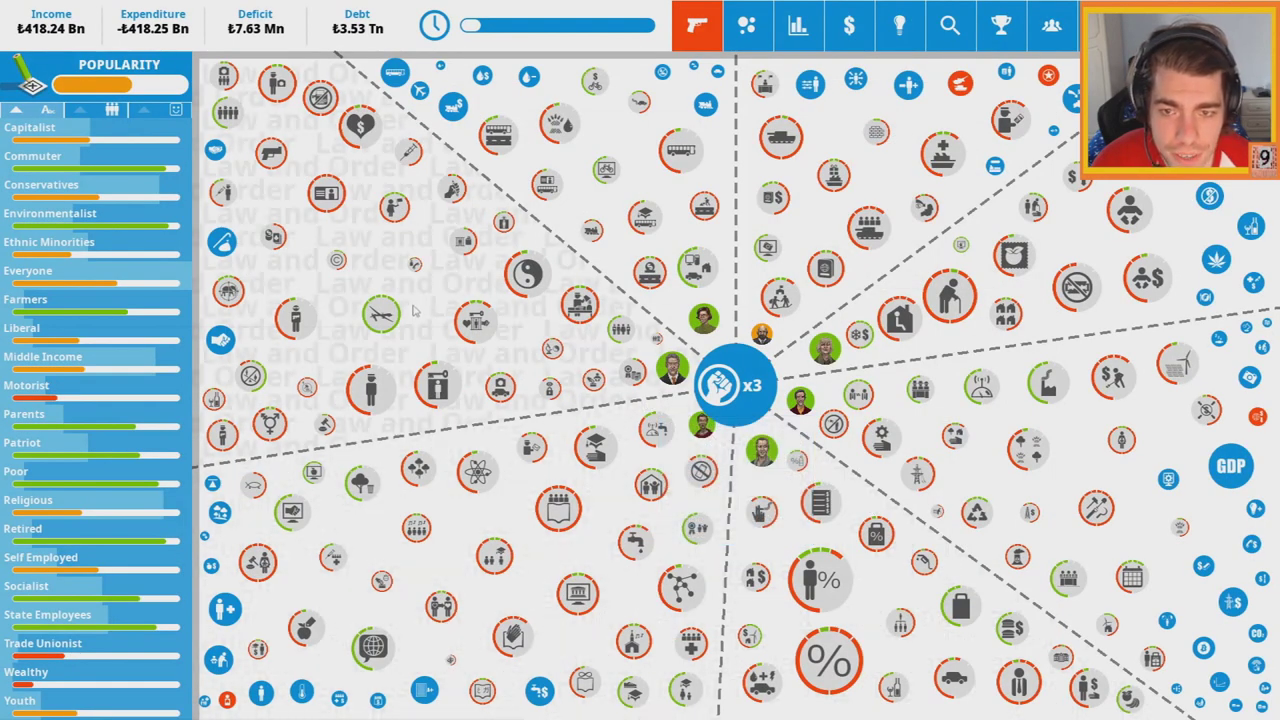
Browse the economy and welfare policy ideas
left_click(899, 24)
left_click(202, 317)
left_click(199, 274)
Compare the tax, public services and welfare policy ideas, then close the list
left_click(185, 359)
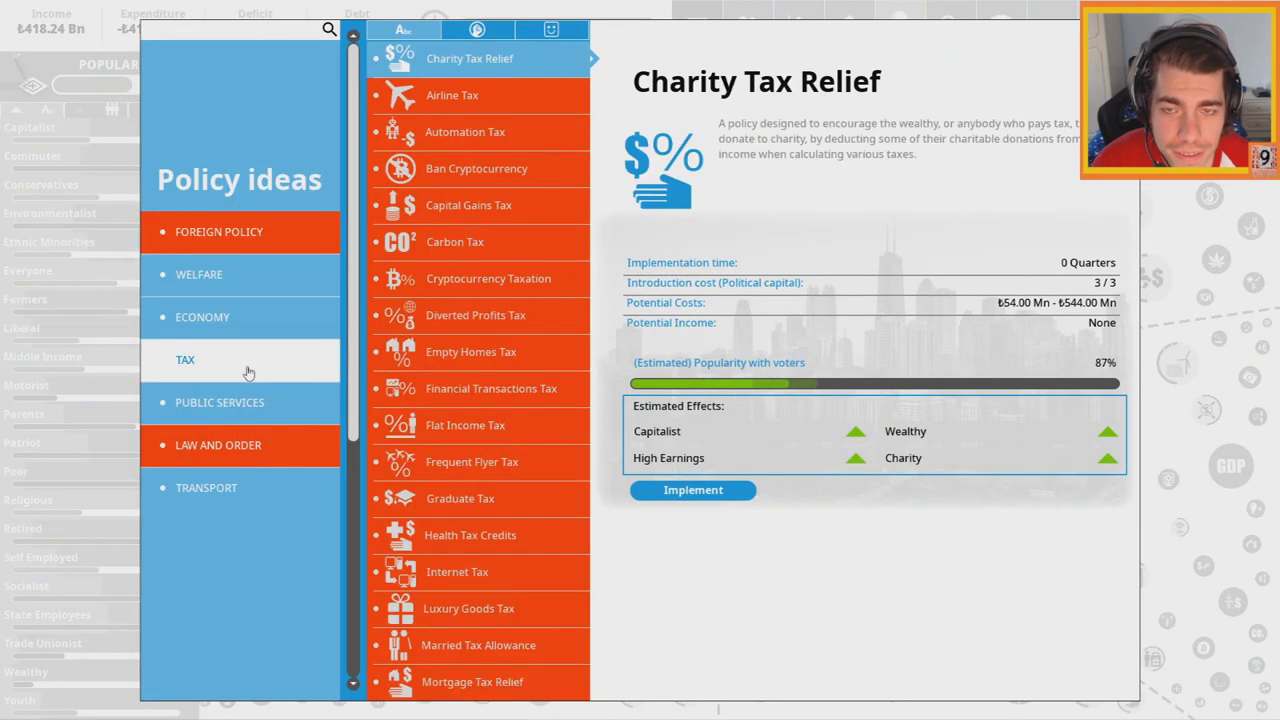
left_click(219, 402)
left_click(199, 274)
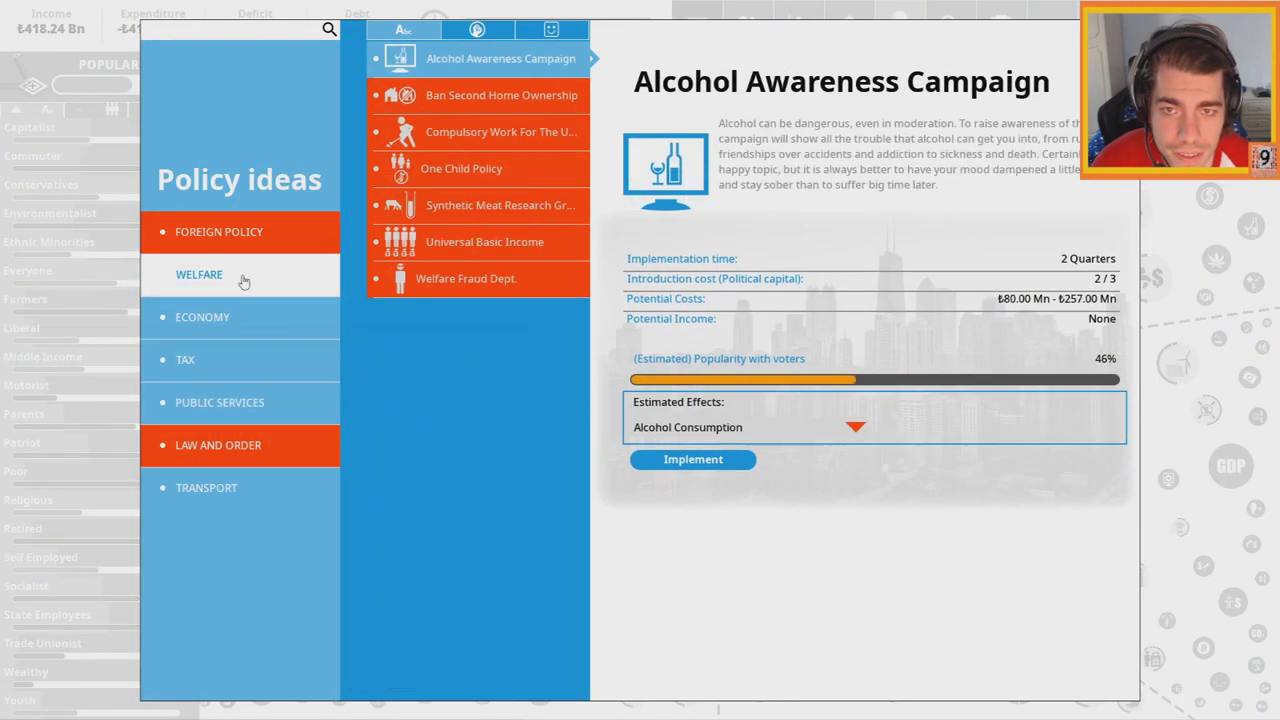
key("Escape")
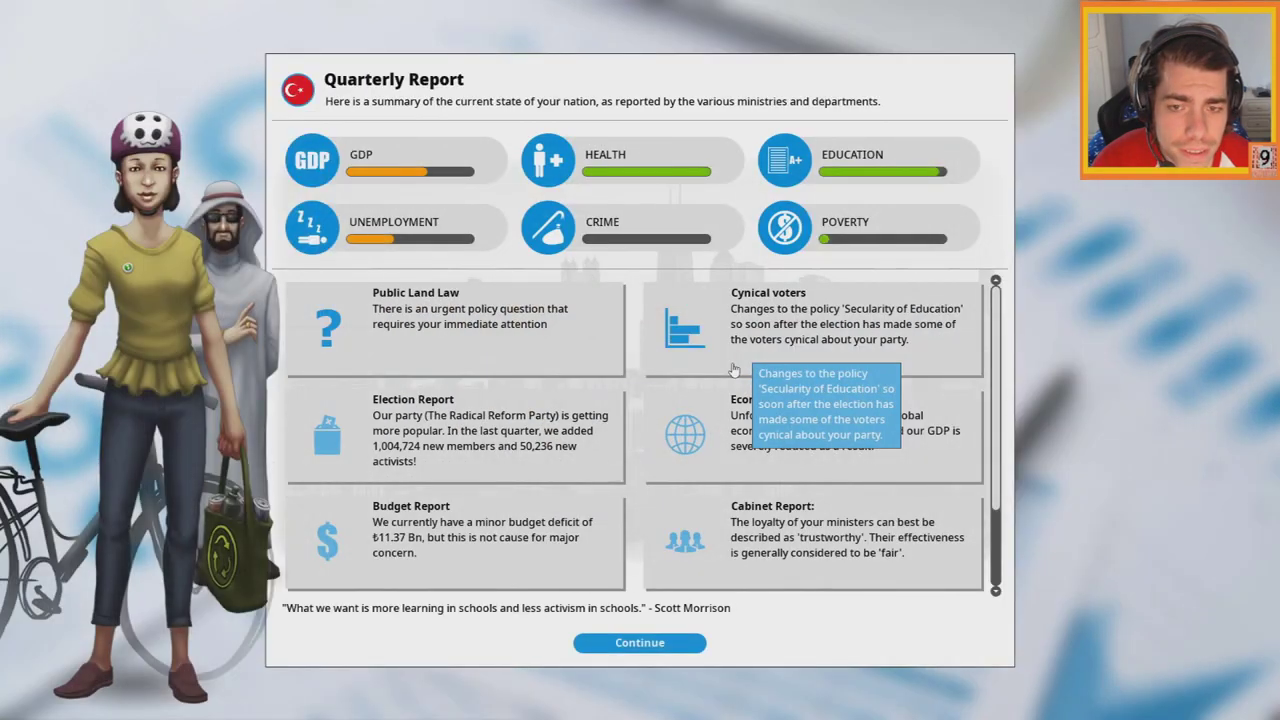
Support the Public Land Law and dismiss the quarterly report
left_click(816, 429)
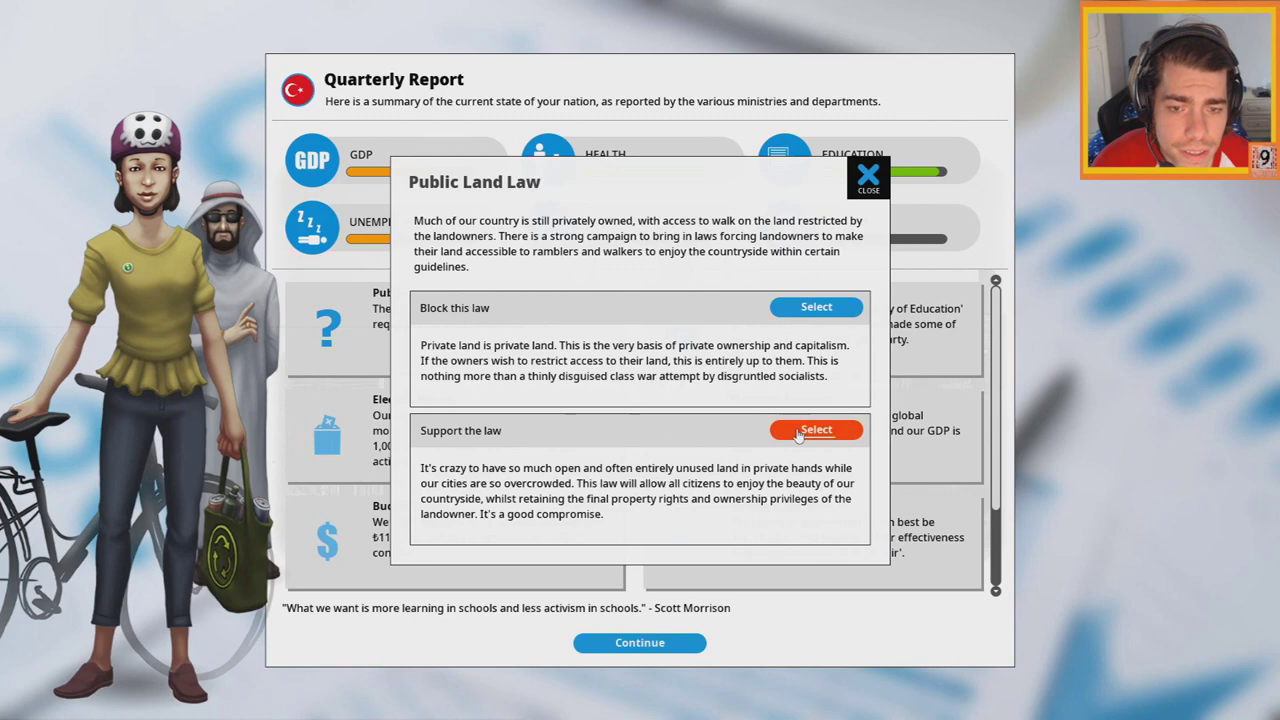
left_click(868, 176)
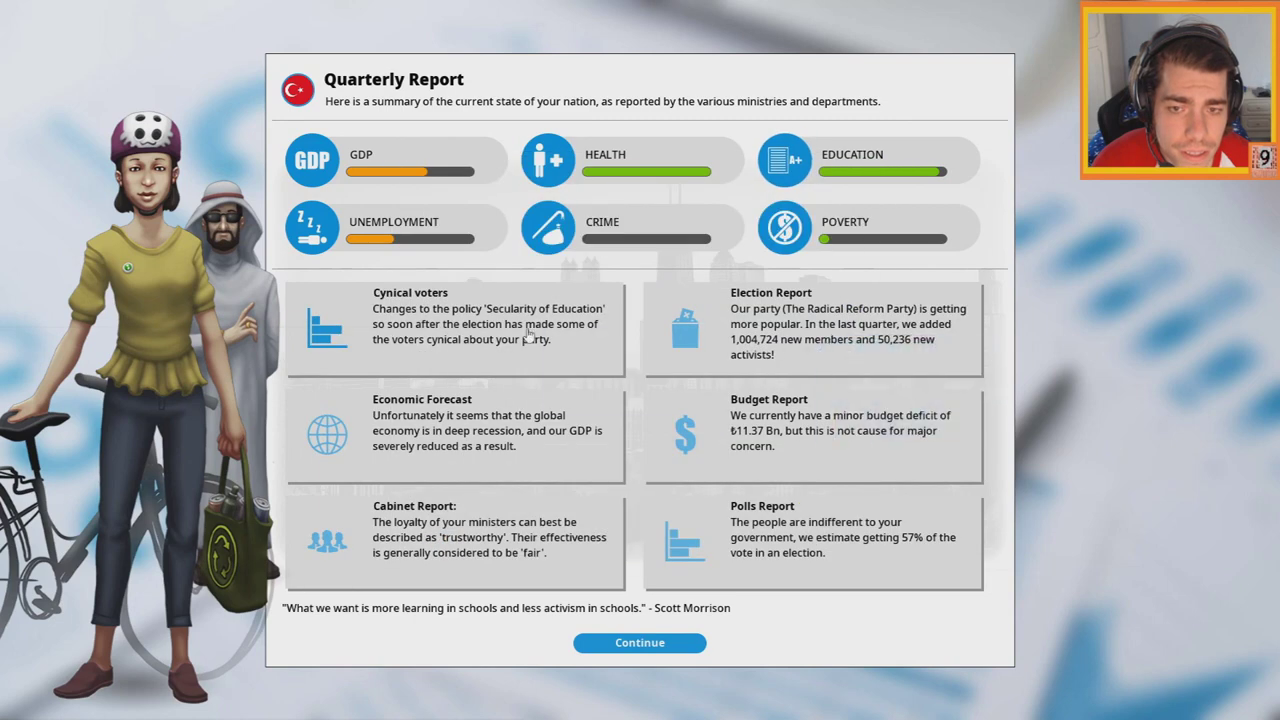
left_click(618, 648)
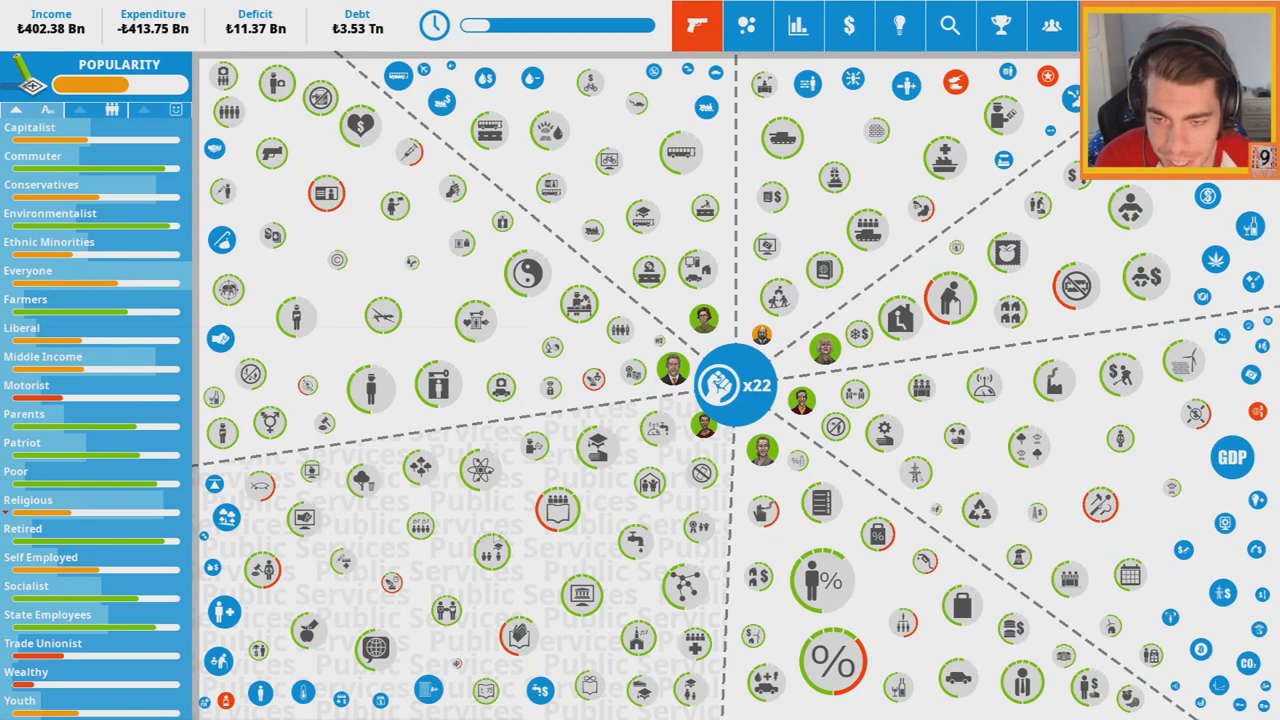
Move Secularity of Education up to Science Emphasis for 18 political capital
left_click(504, 537)
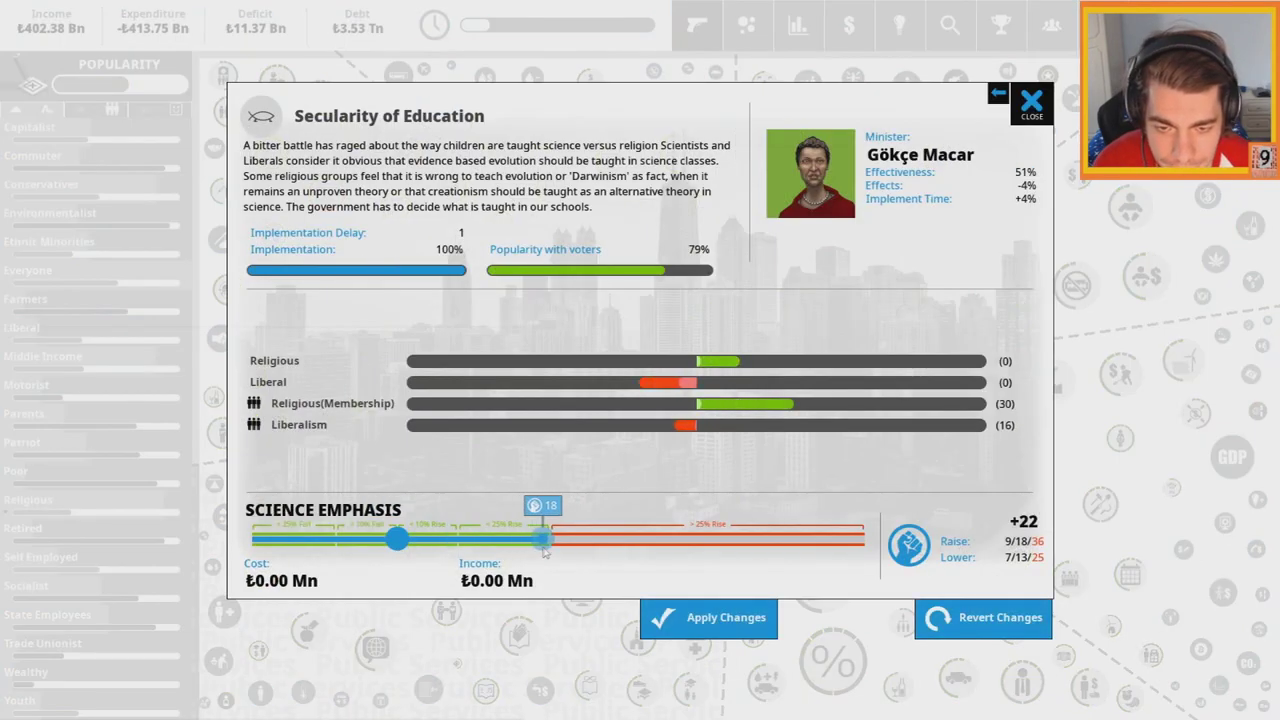
mouse_move(533, 541)
left_mouse_down()
mouse_move(865, 541)
mouse_move(542, 541)
left_mouse_up()
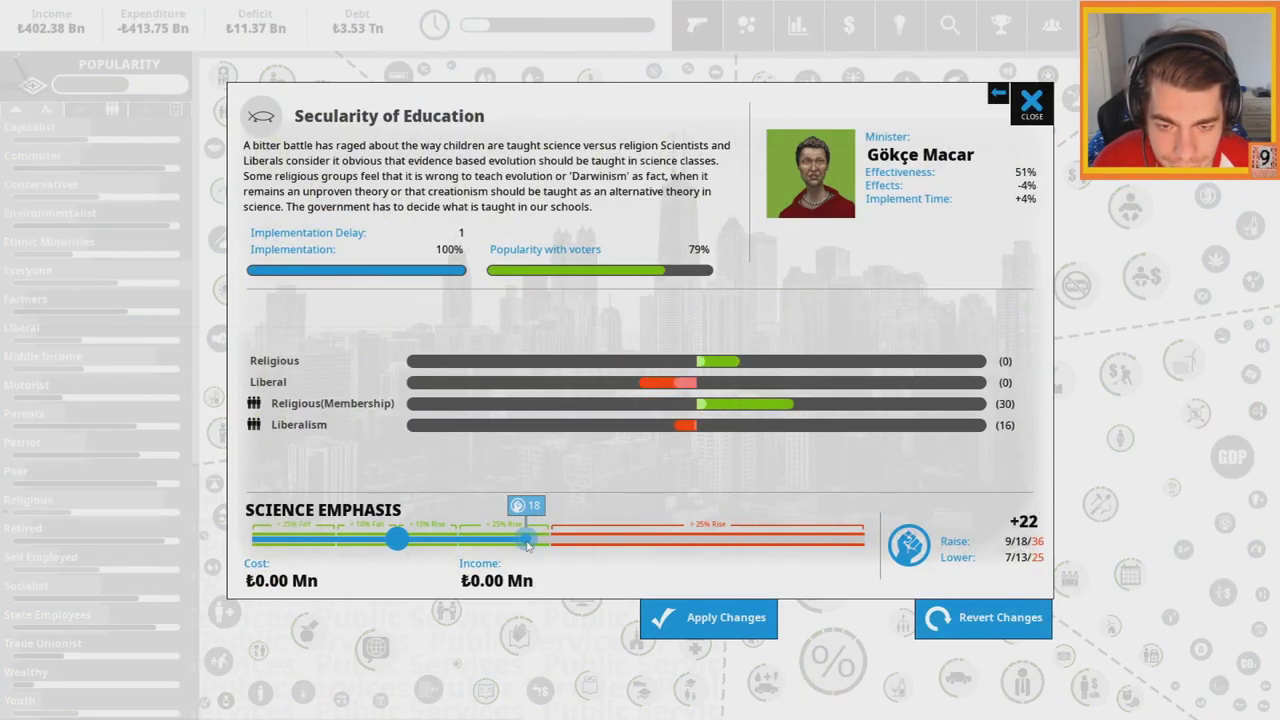
left_click(681, 626)
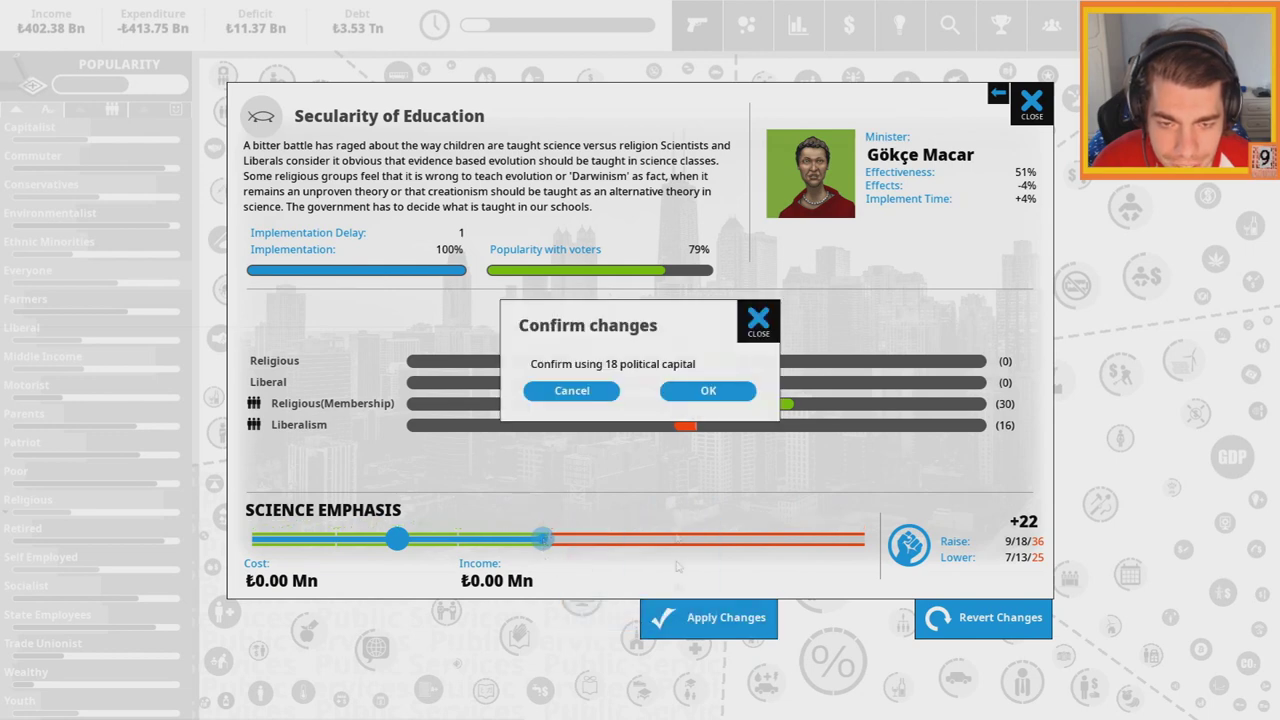
left_click(693, 411)
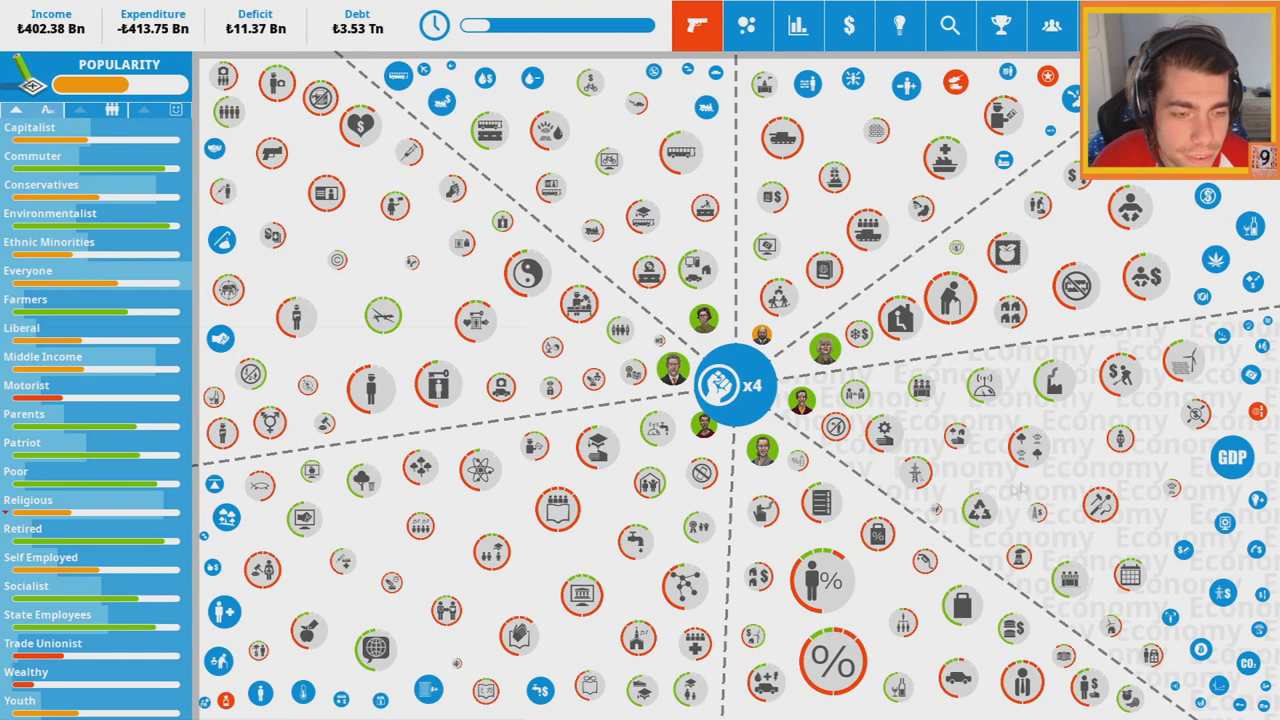
Raise Maternity Leave to Full Pay for 4 political capital and end the turn
left_click(1098, 503)
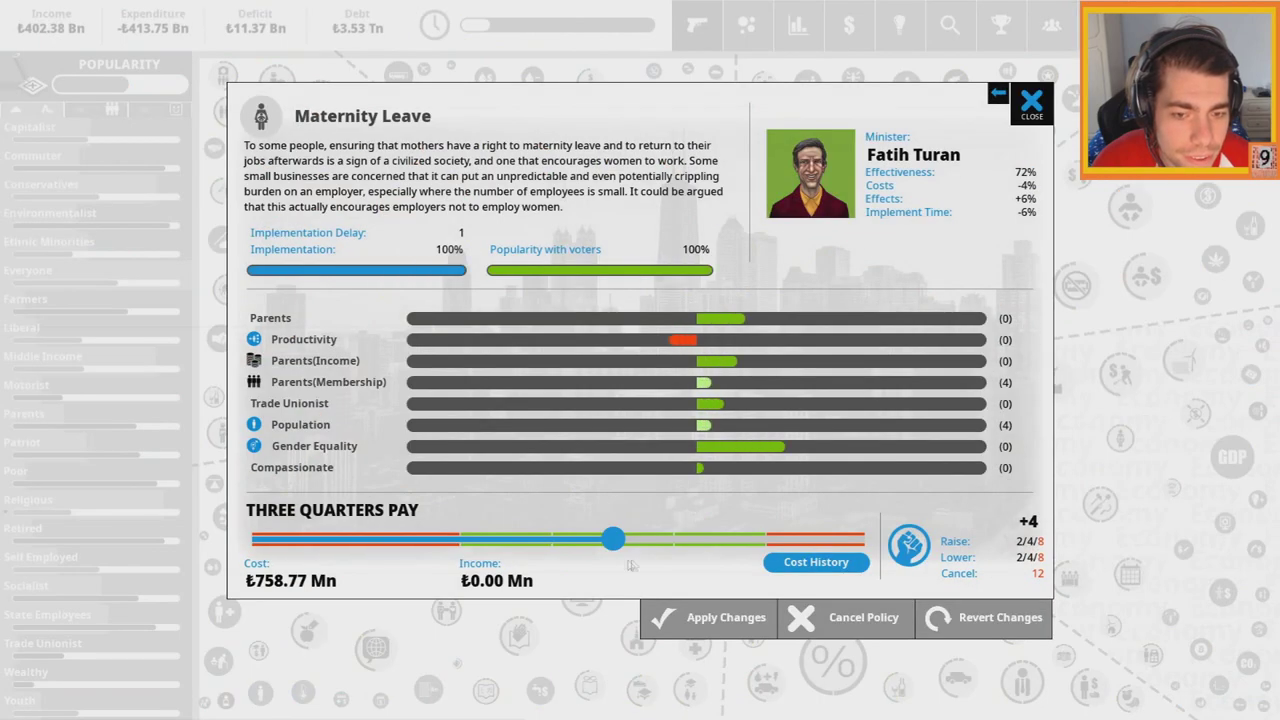
left_click_drag(612, 540, 752, 540)
left_click(710, 617)
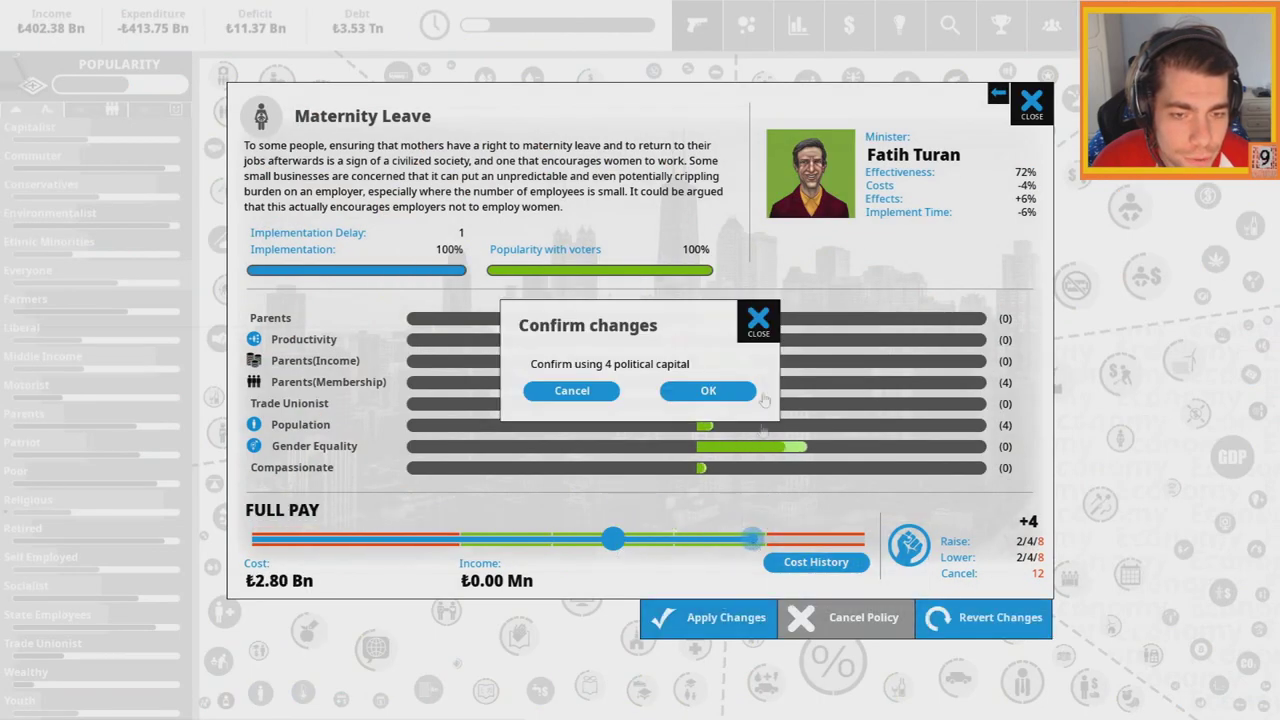
left_click(708, 390)
left_click(735, 380)
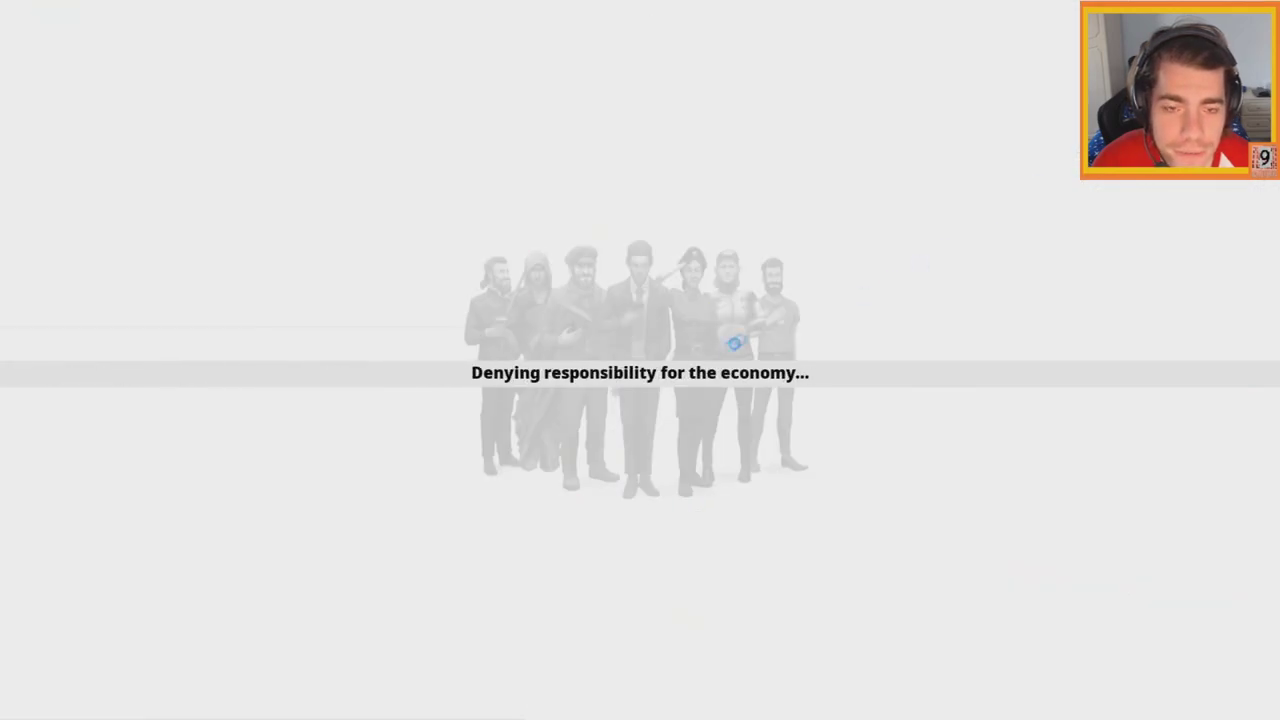
Read the voting intentions, The Big Freeze news and oil demand drivers, then close the report
left_click(695, 390)
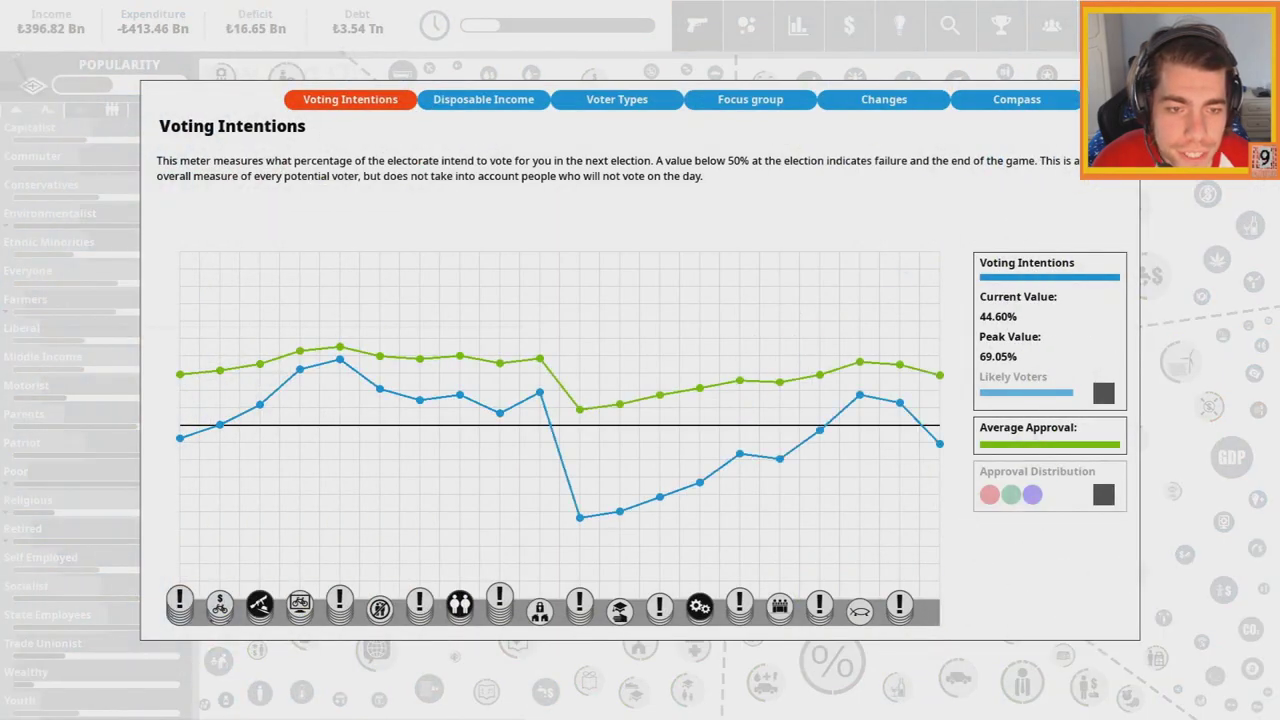
left_click(700, 394)
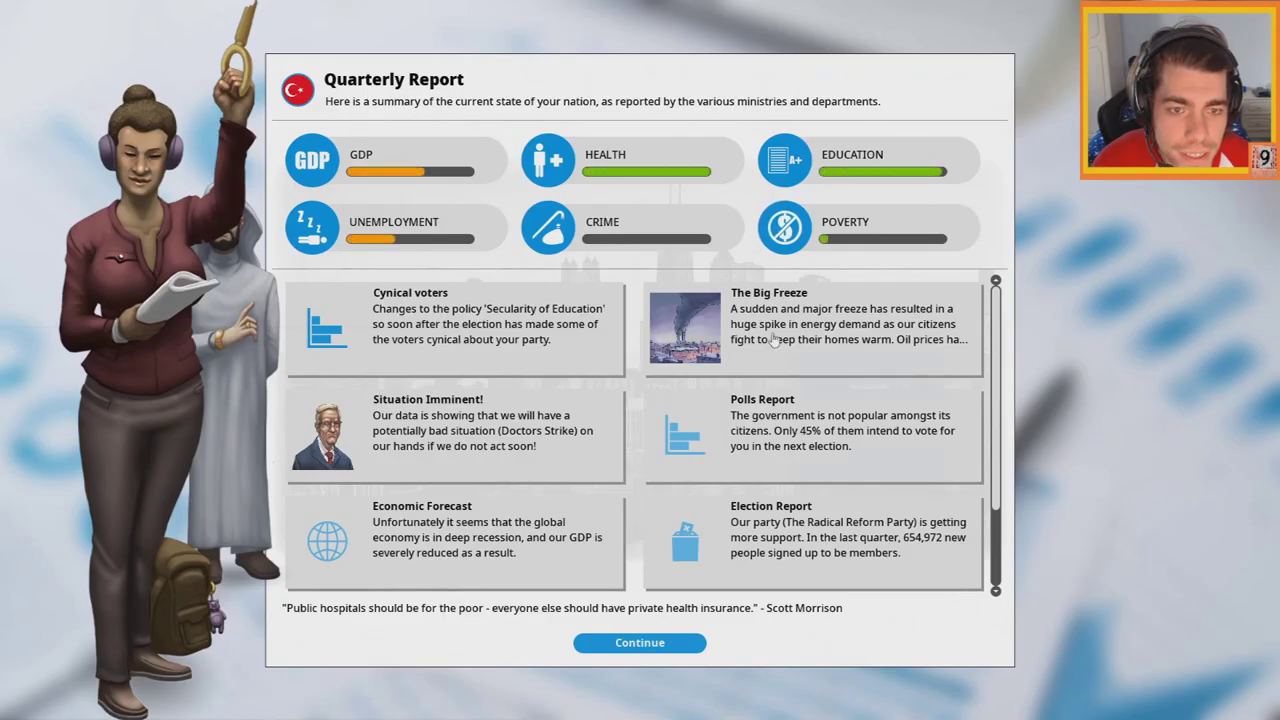
left_click(785, 227)
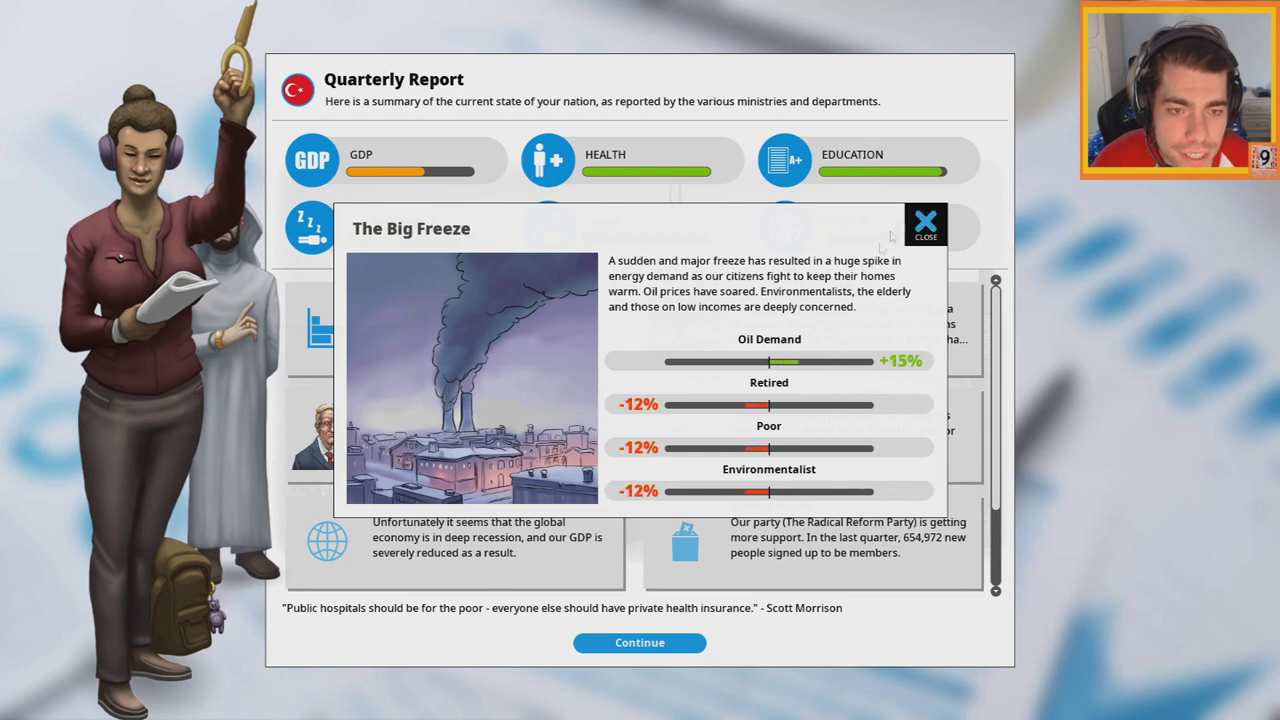
left_click(818, 372)
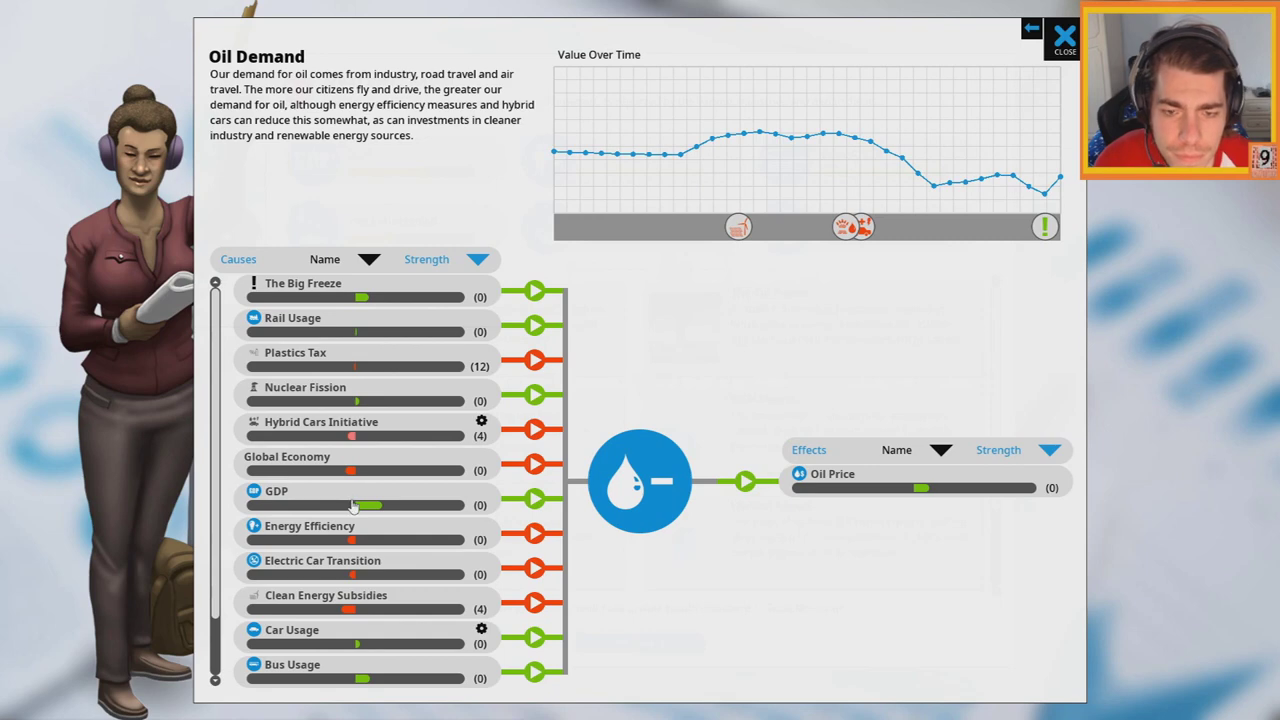
scroll(380, 500, "down", 2)
left_click(1064, 38)
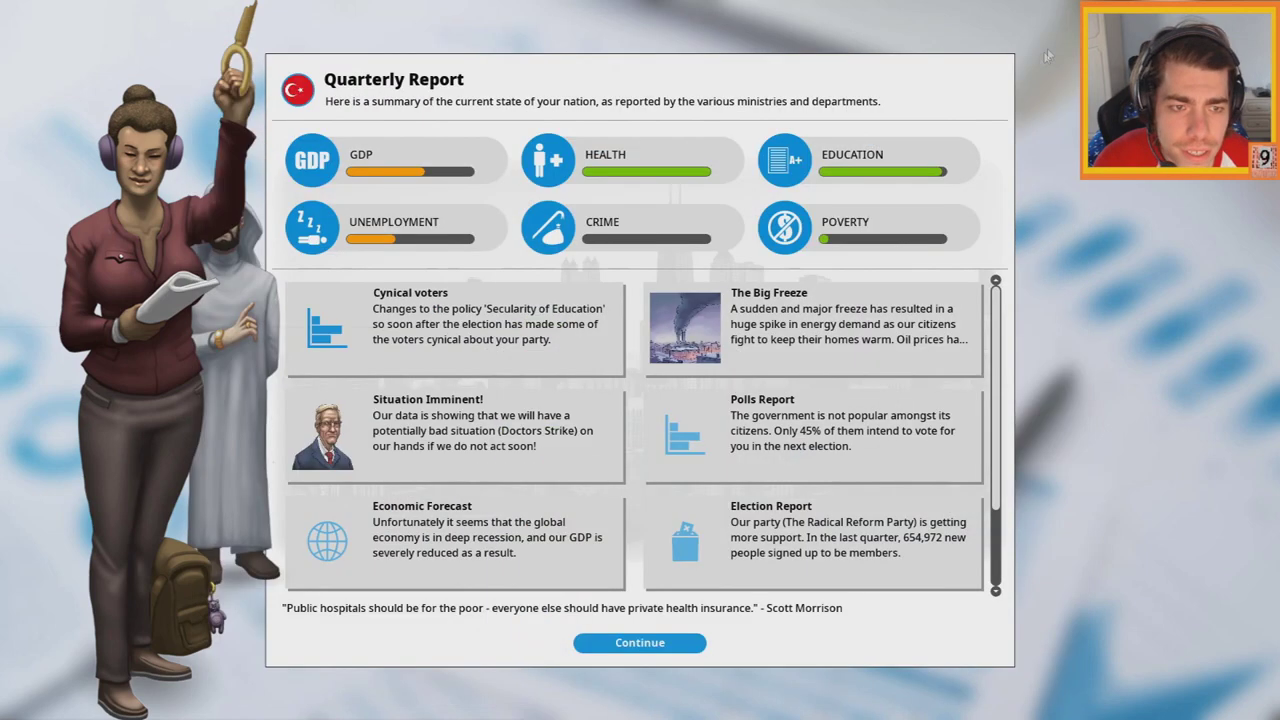
left_click(632, 641)
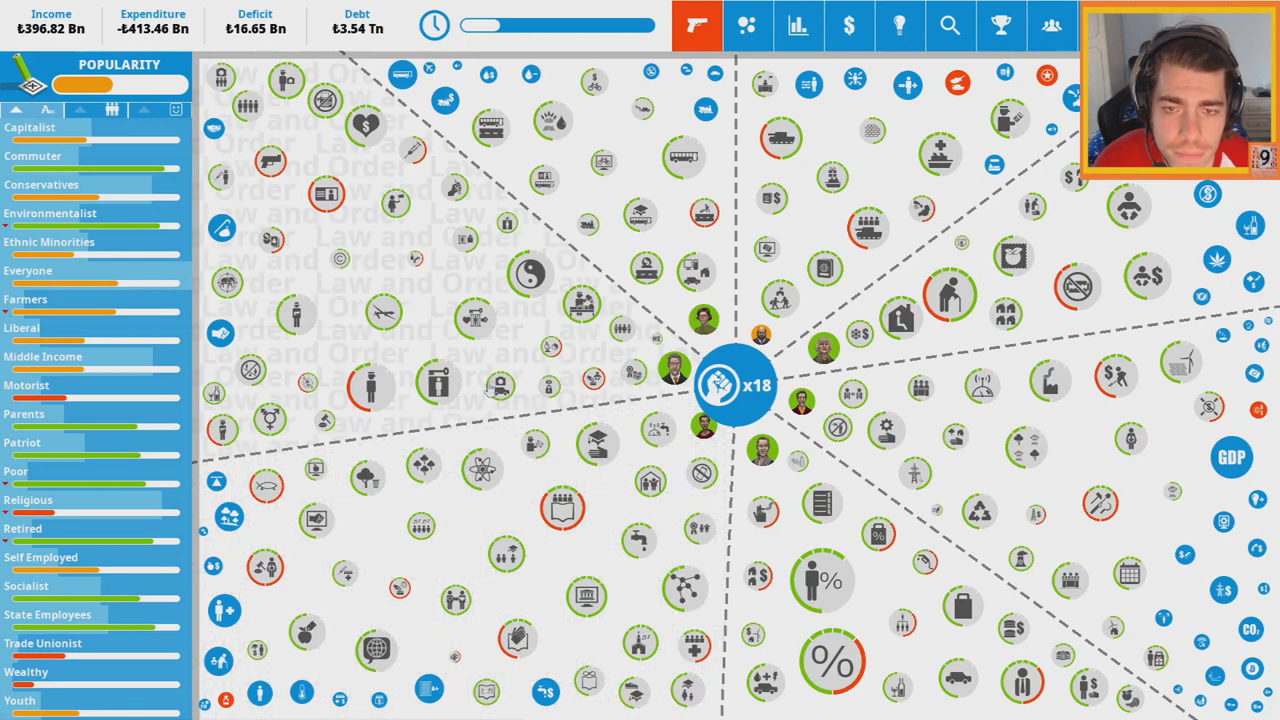
Close the stray policy panel and list the tax policy ideas
left_click(640, 215)
key("Escape")
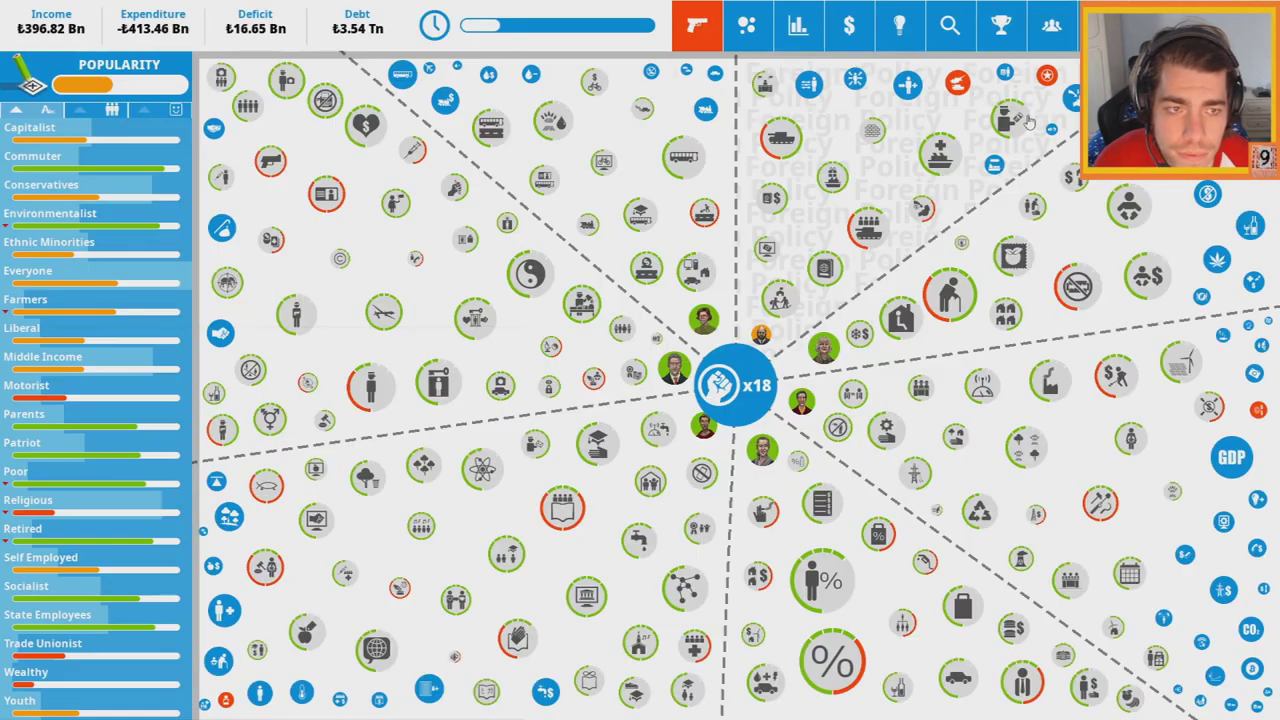
left_click(899, 24)
left_click(185, 359)
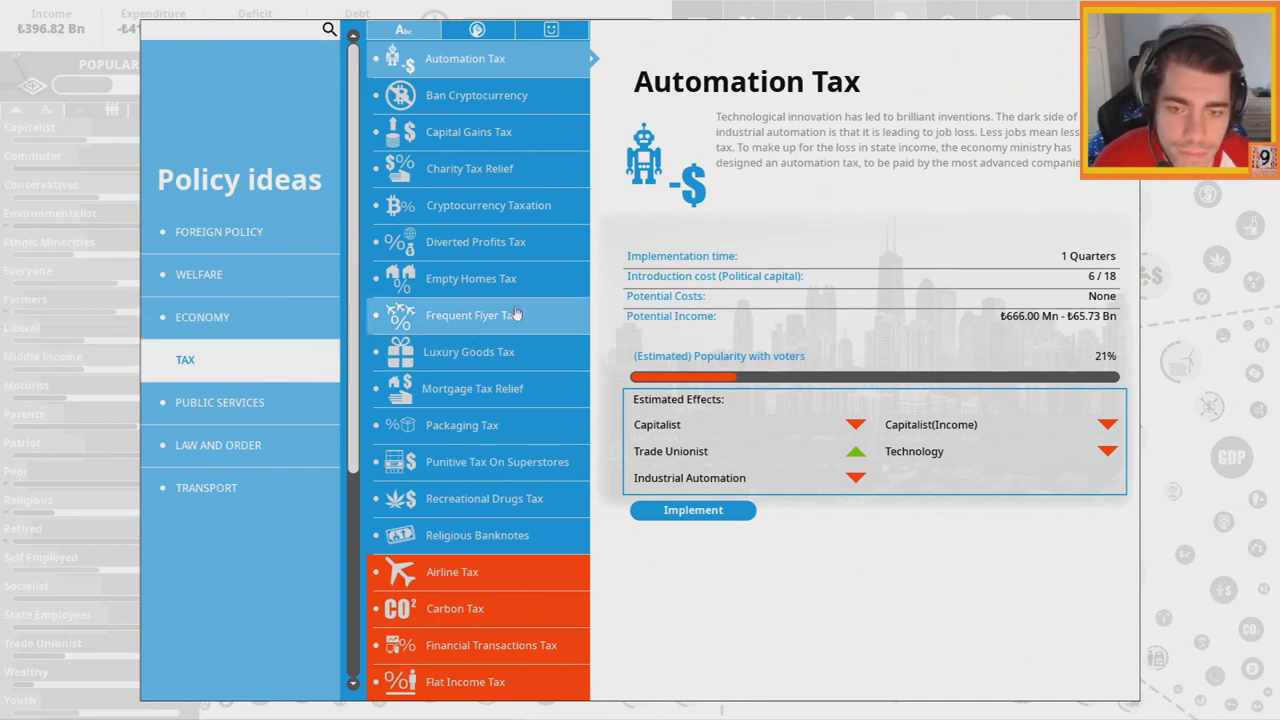
scroll(487, 480, "down", 4)
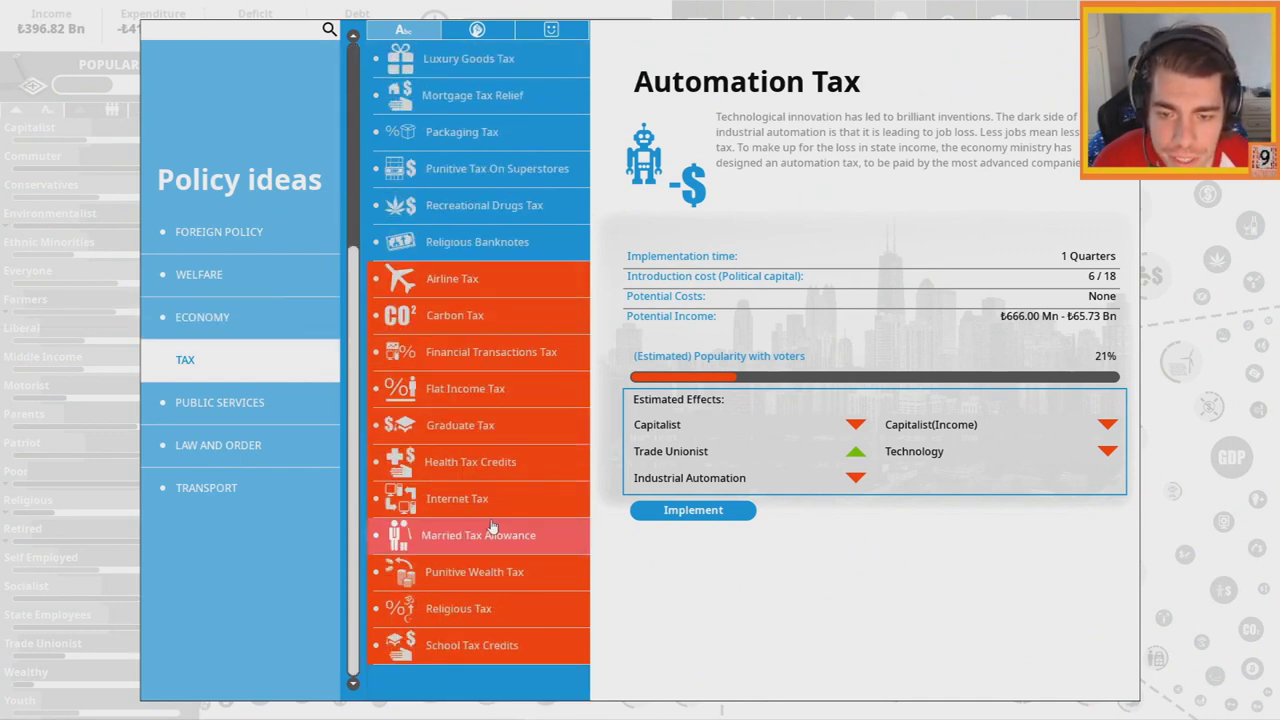
scroll(490, 530, "up", 1)
scroll(490, 536, "up", 5)
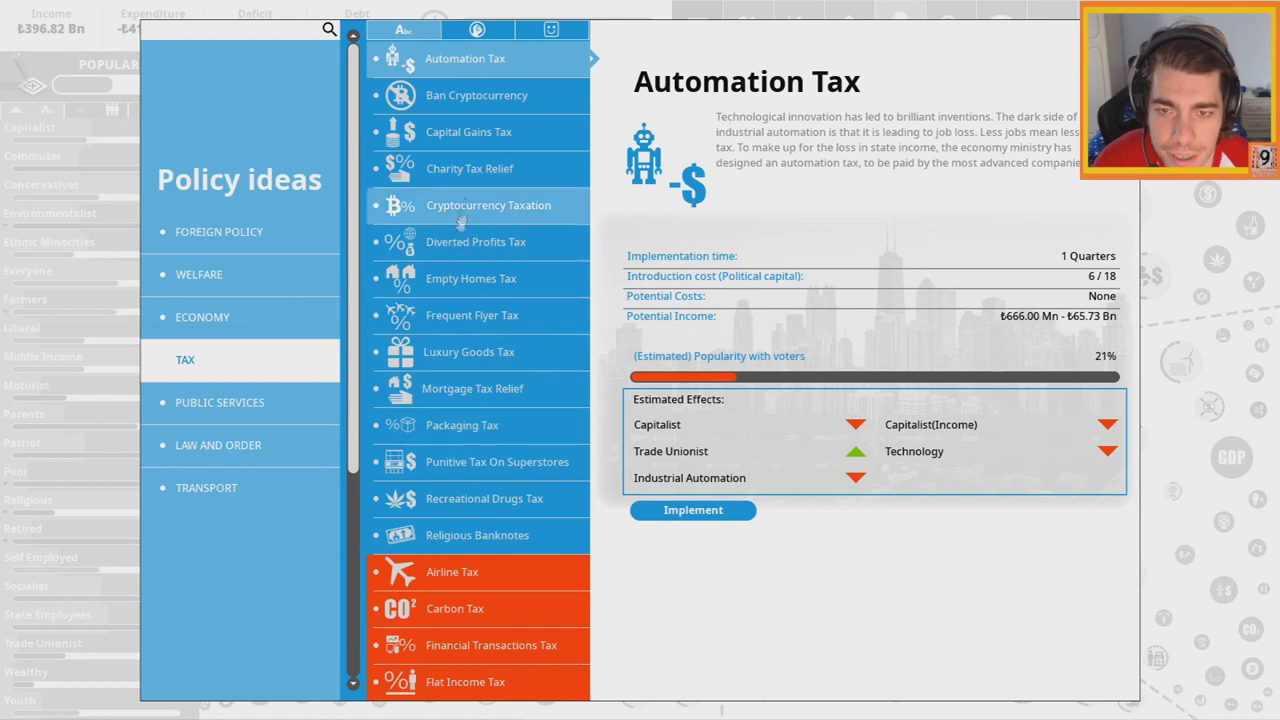
Compare Automation Tax with Capital Gains Tax and introduce Capital Gains Tax at 26%
left_click(468, 131)
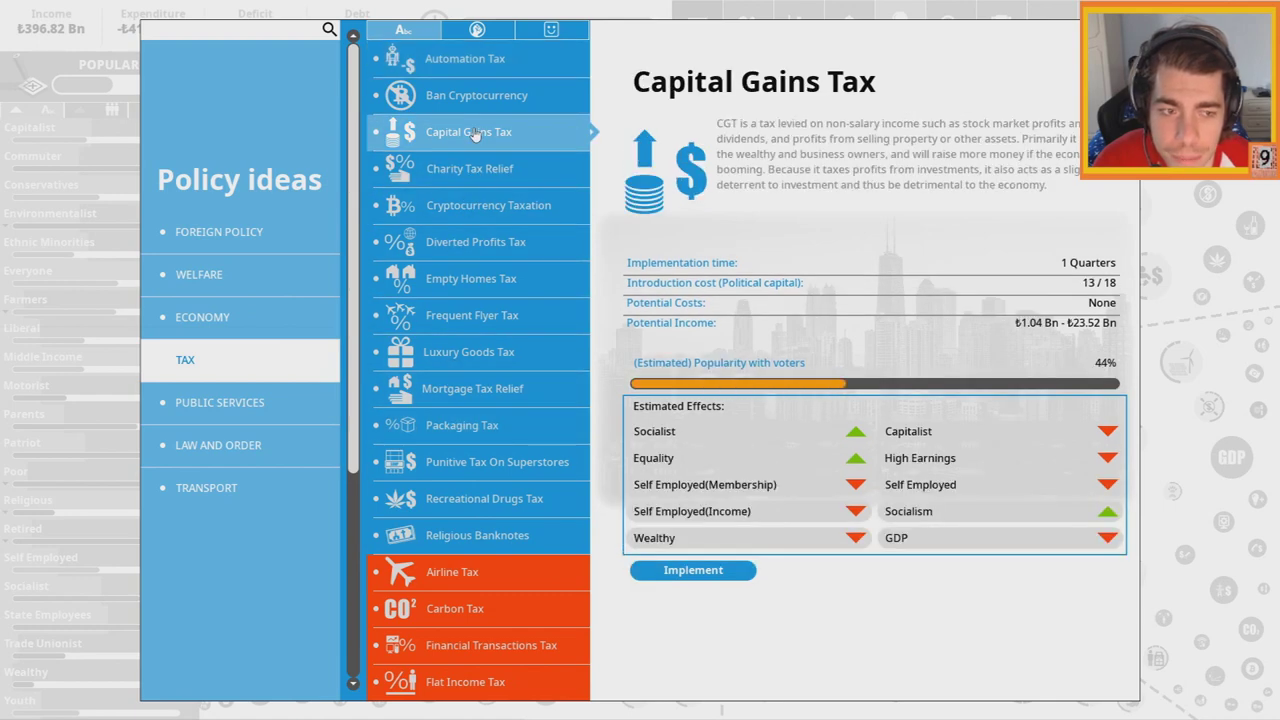
left_click(478, 95)
left_click(476, 58)
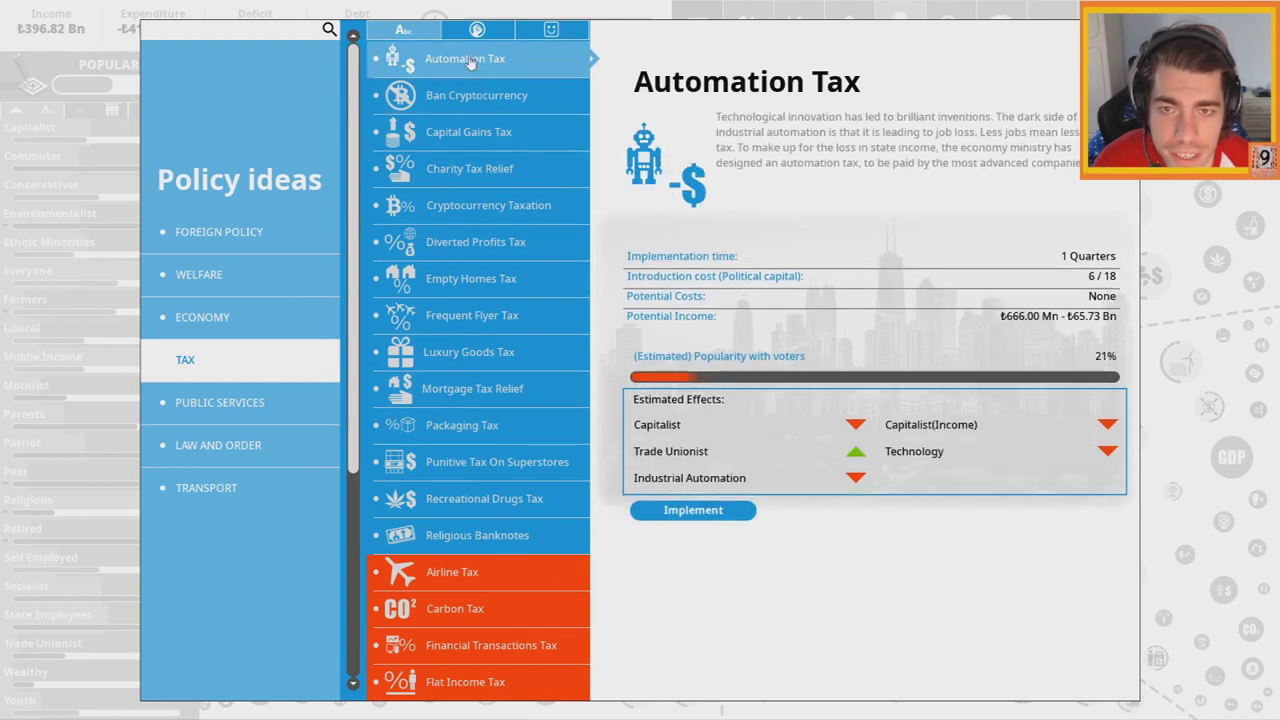
left_click(481, 138)
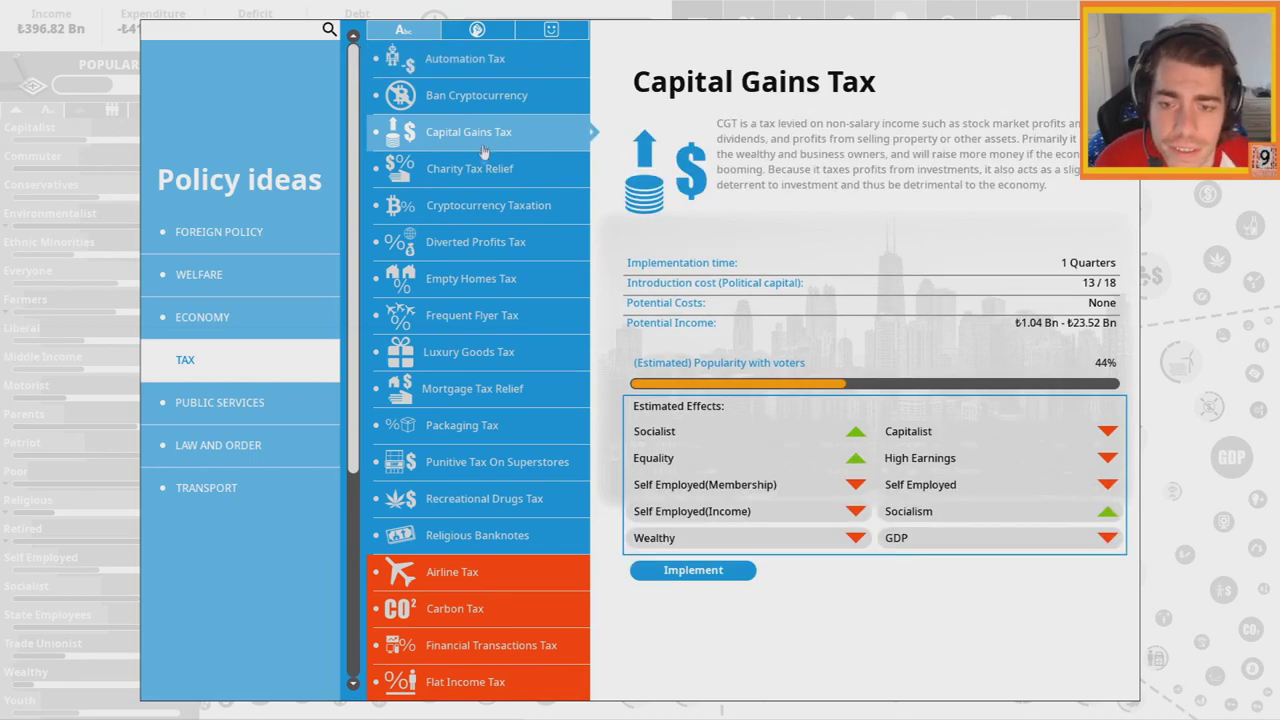
left_click(693, 570)
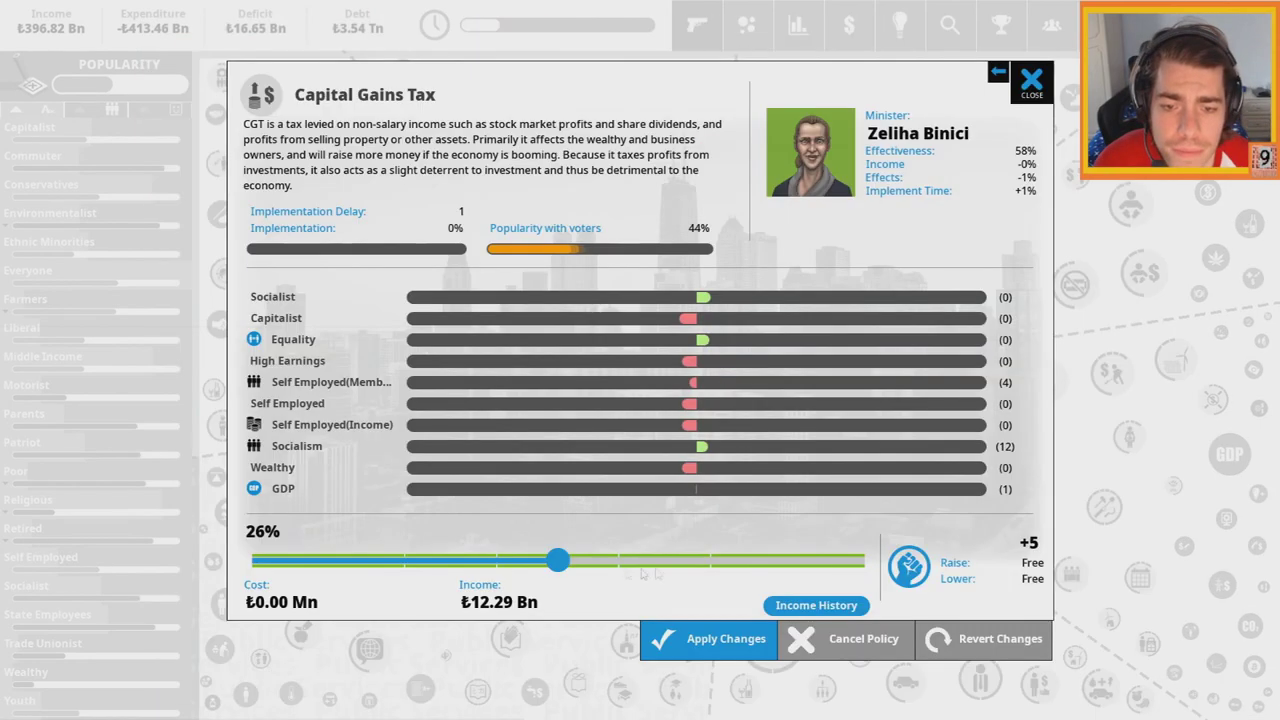
Apply Capital Gains Tax; try High Adult Education Subsidies, then revert to medium
left_click(693, 641)
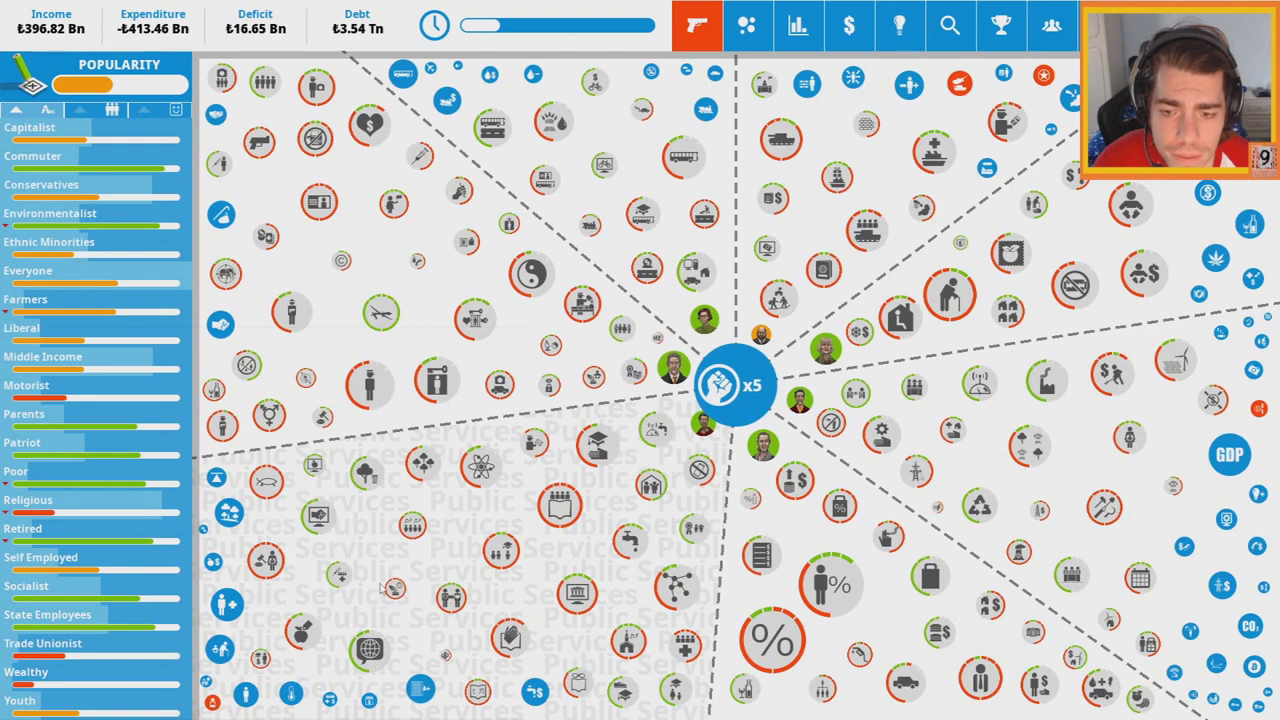
left_click(340, 578)
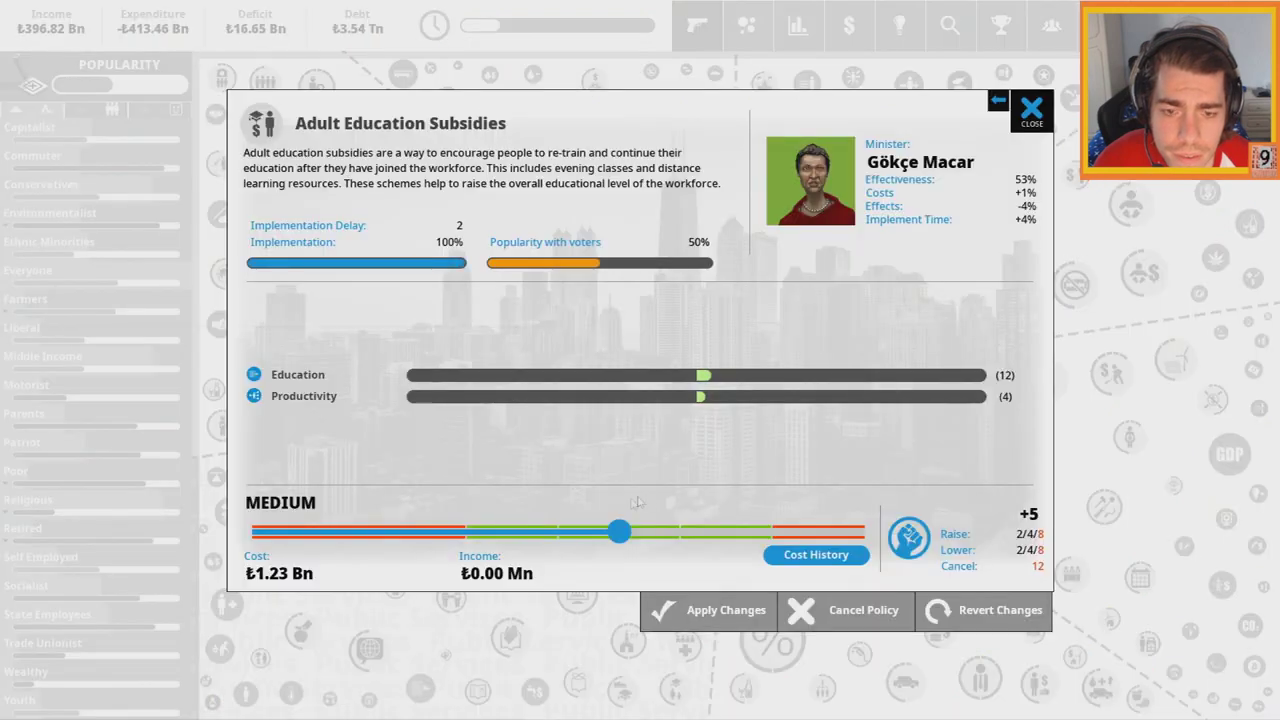
left_click_drag(620, 531, 765, 531)
left_click(985, 610)
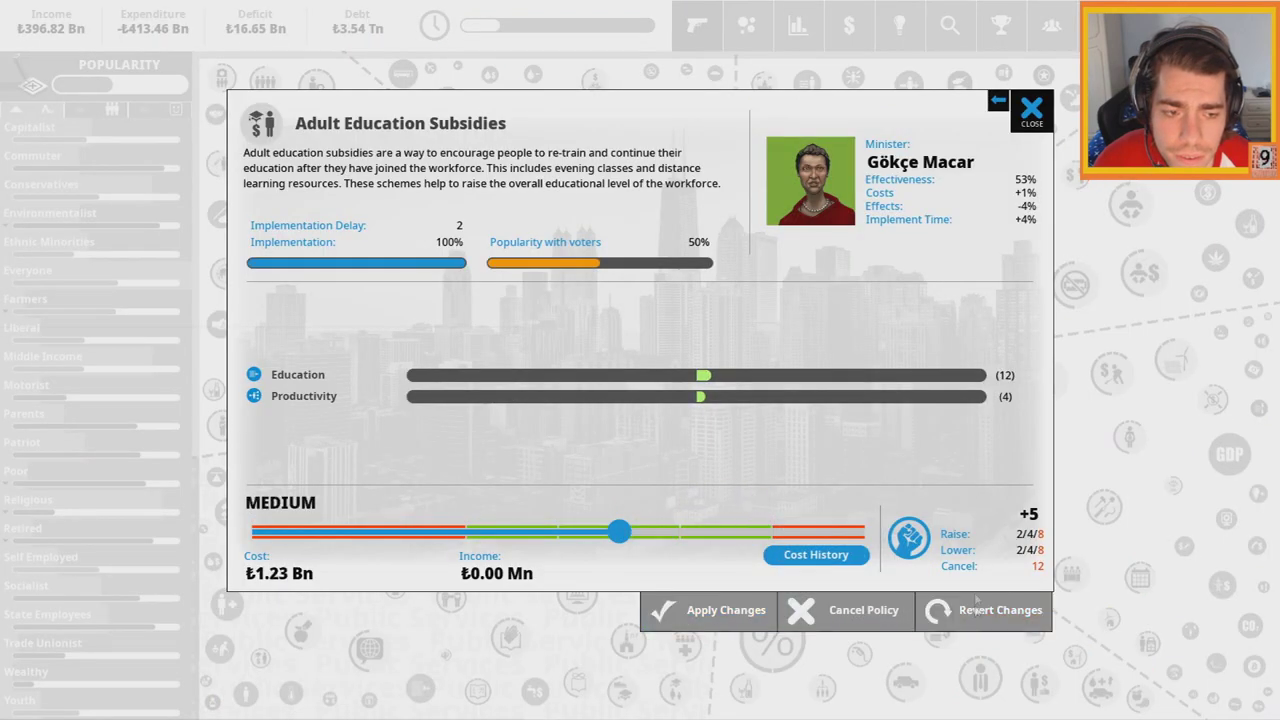
left_click(1032, 108)
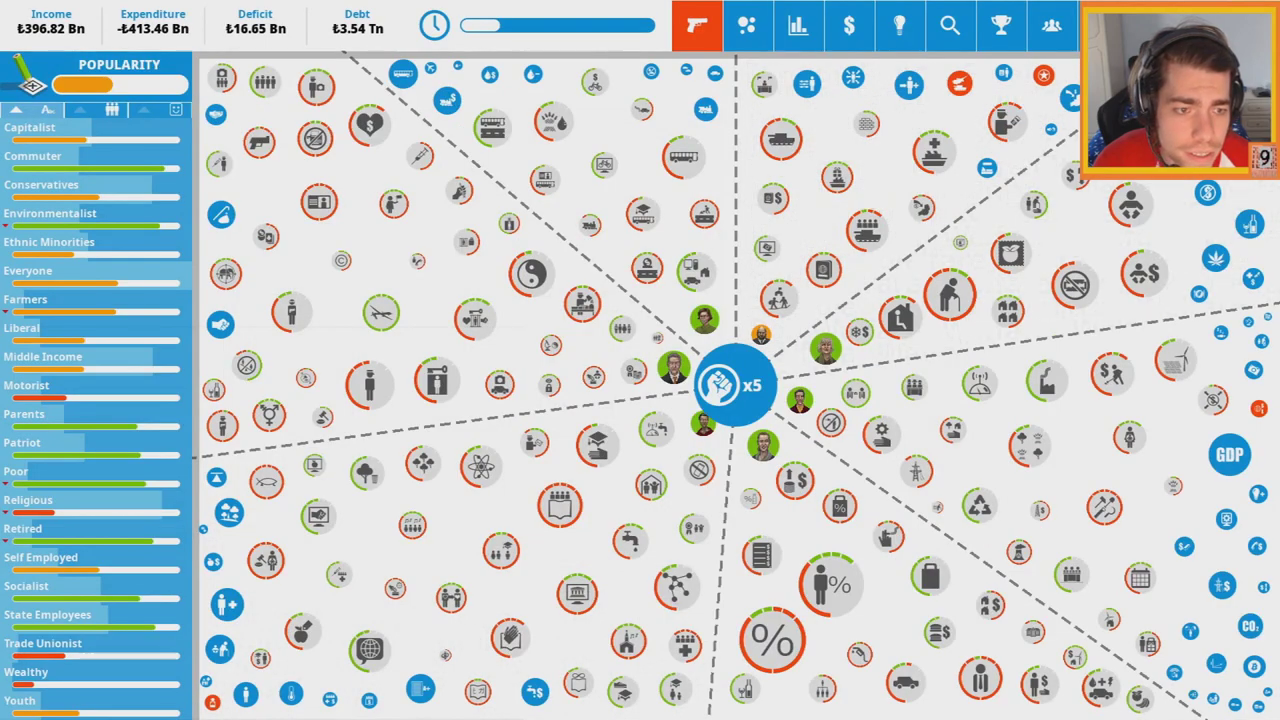
End the turn, take no action on blasphemy, and dismiss the quarterly report
key("space")
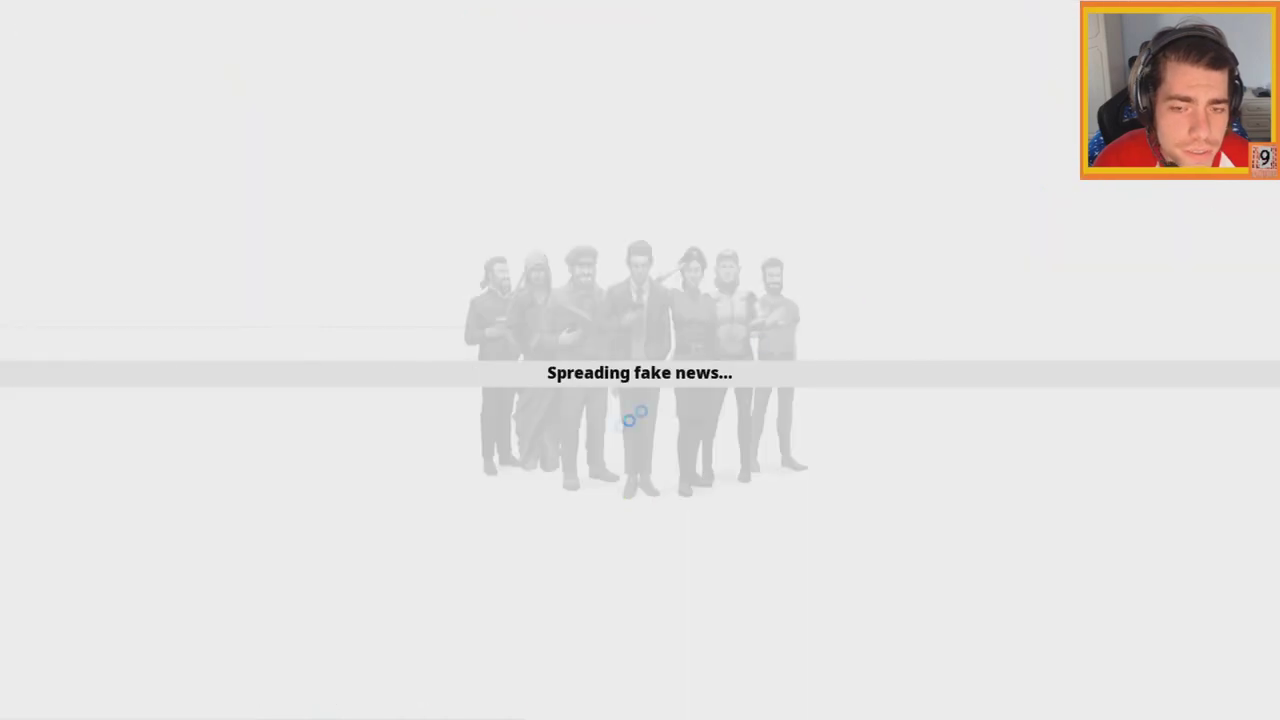
left_click(606, 447)
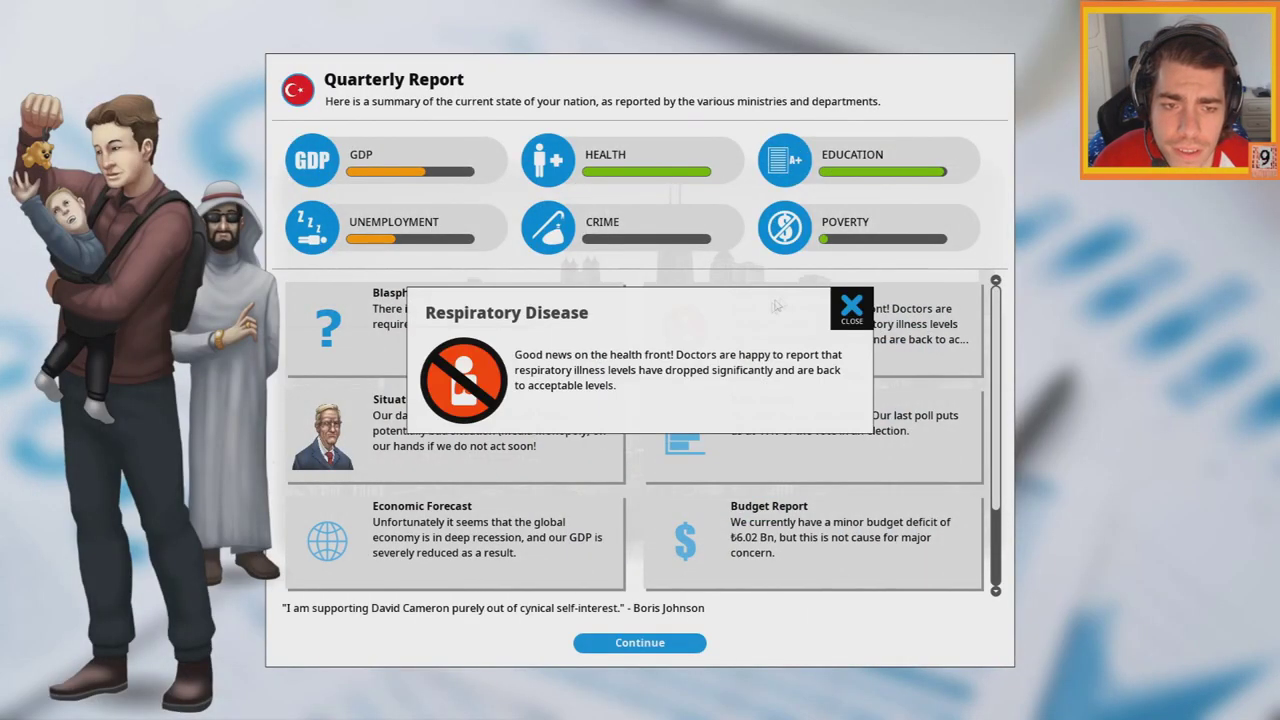
left_click(606, 447)
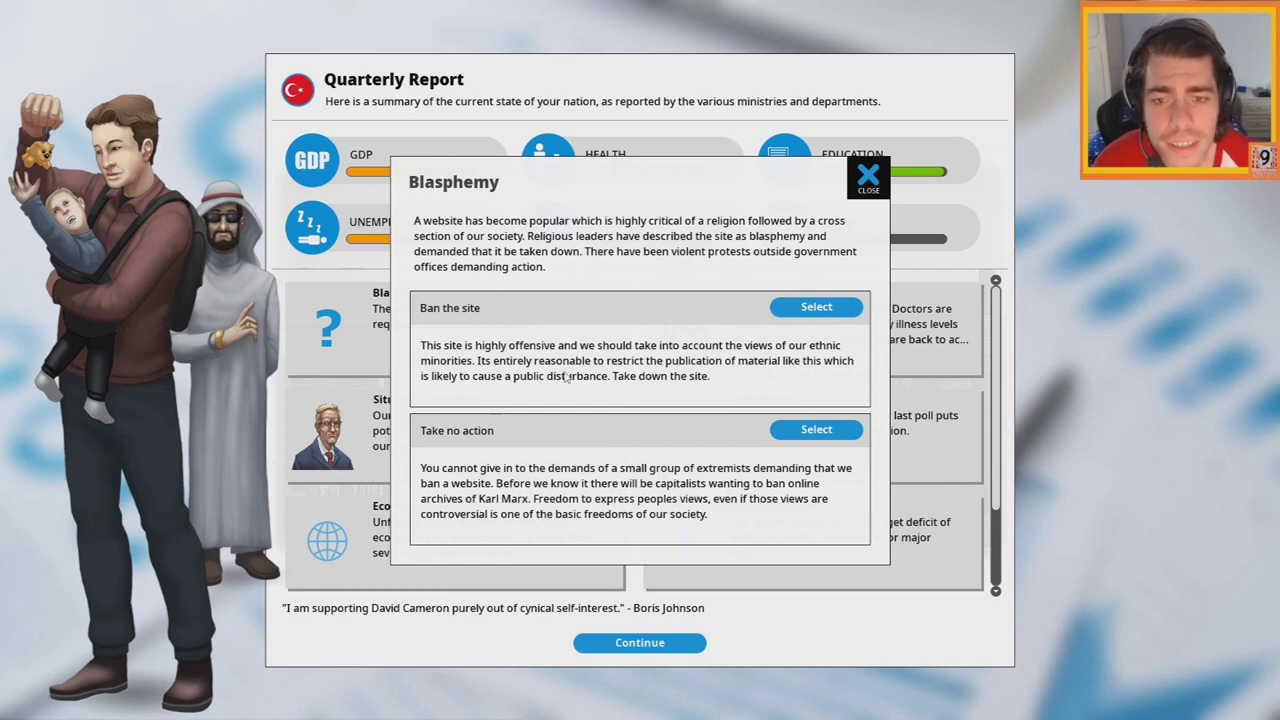
left_click(816, 429)
left_click(868, 188)
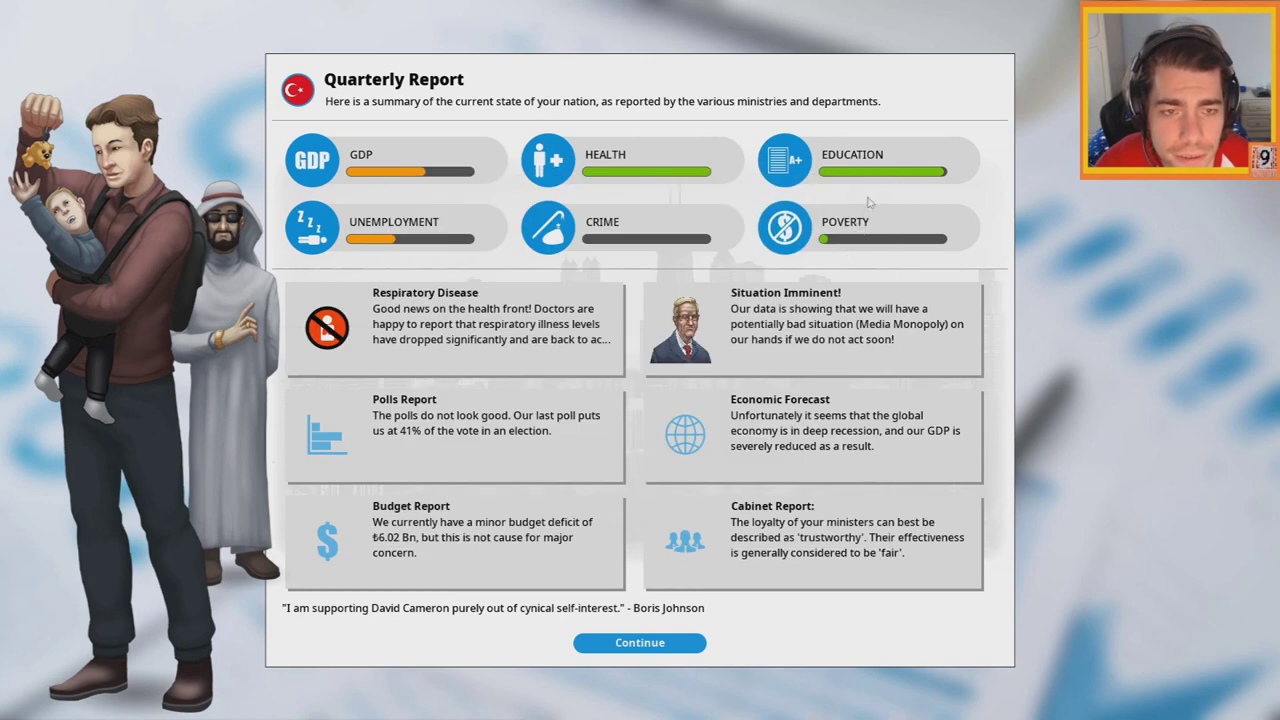
left_click(638, 642)
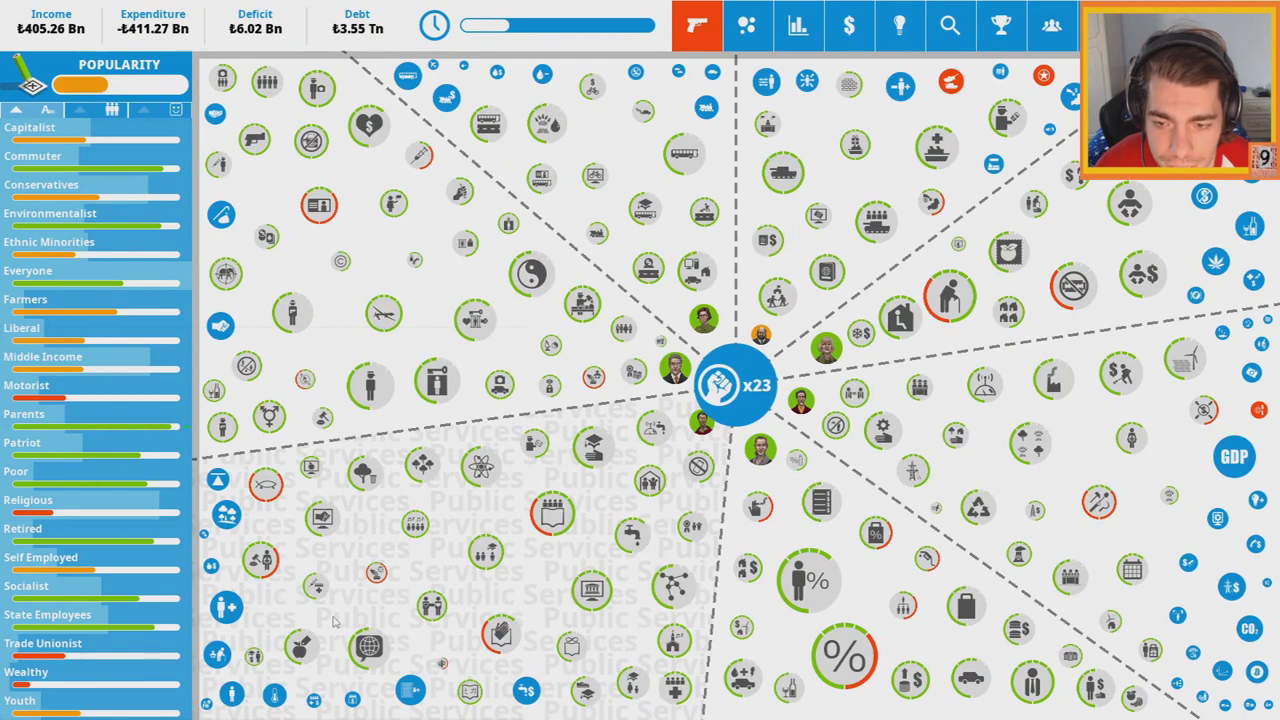
Review Executive Term Length and Executive Term Limit without changing them
left_click(366, 645)
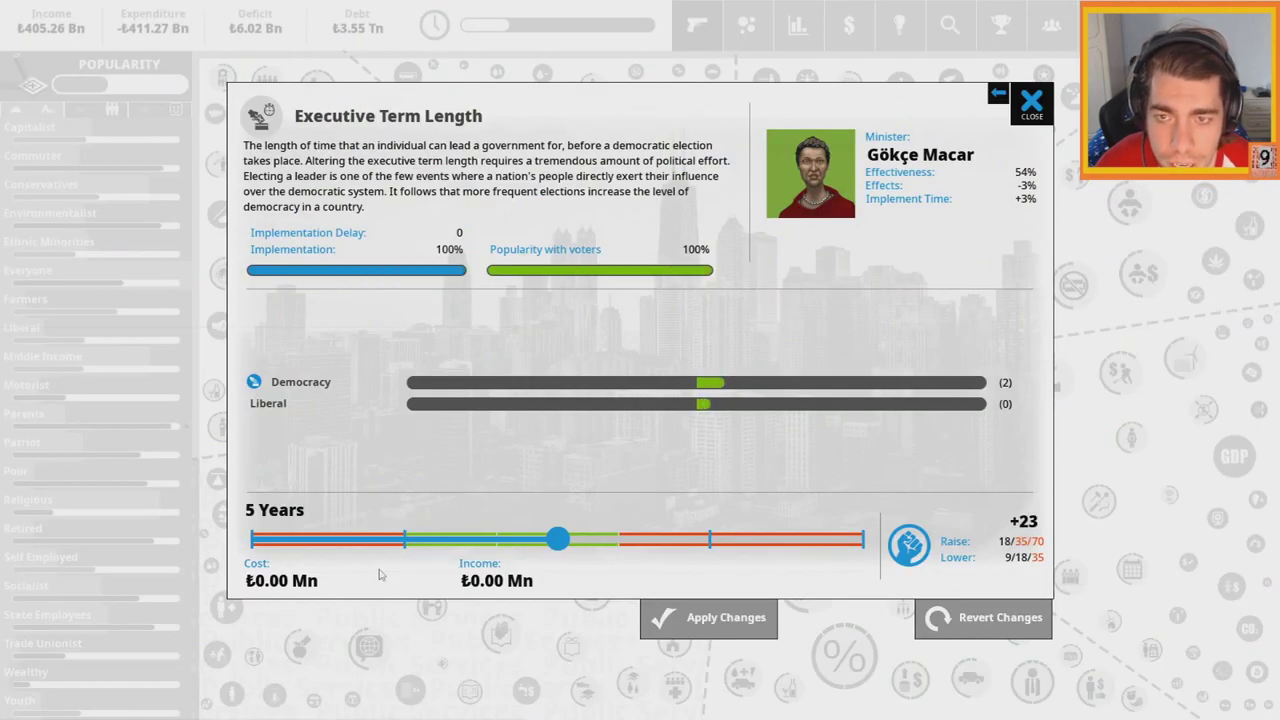
left_click(1031, 100)
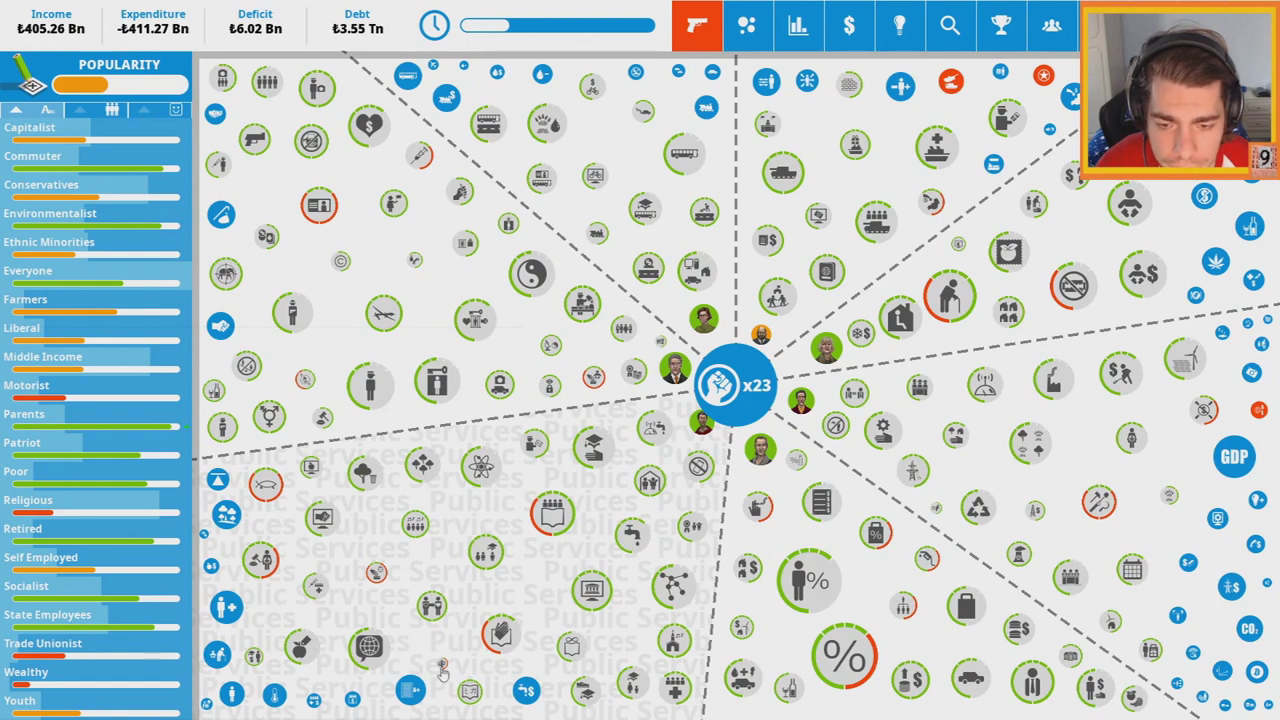
left_click(443, 668)
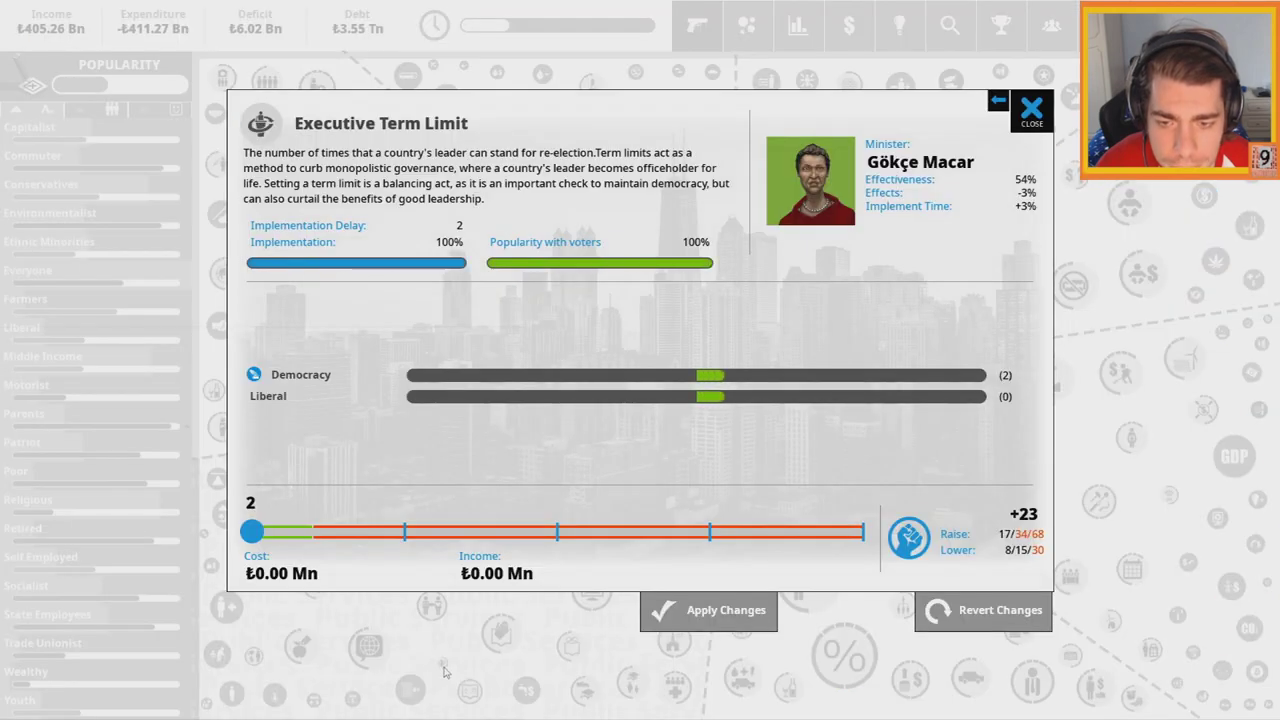
left_click(1028, 112)
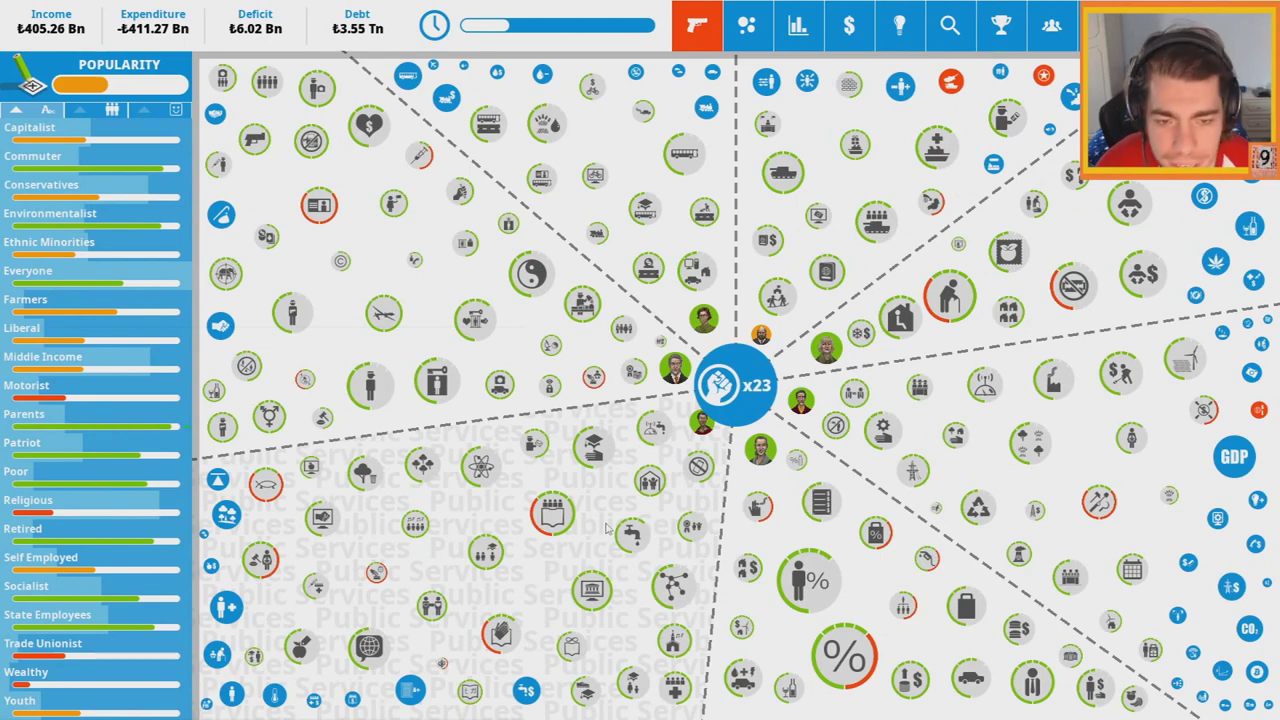
Raise Youth Club Subsidies and Adult Education Subsidies to maximum
left_click(650, 483)
left_click(910, 538)
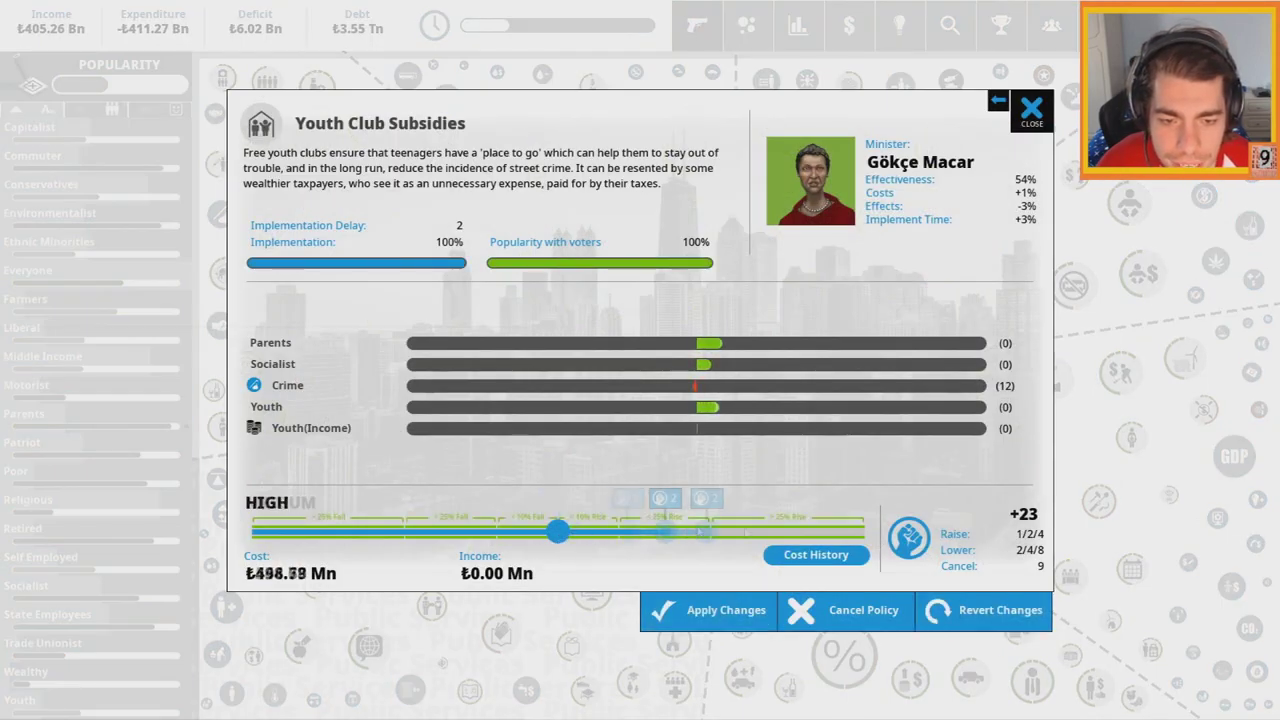
left_click(710, 609)
left_click(707, 390)
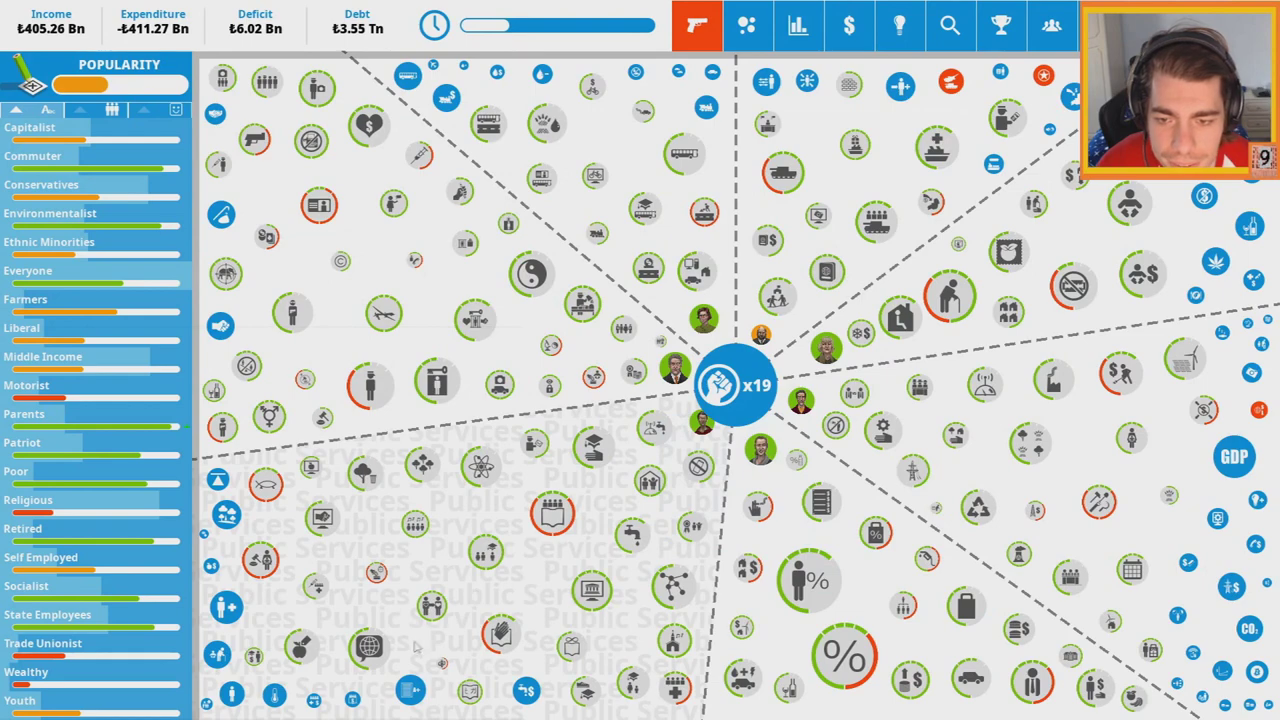
left_click(368, 648)
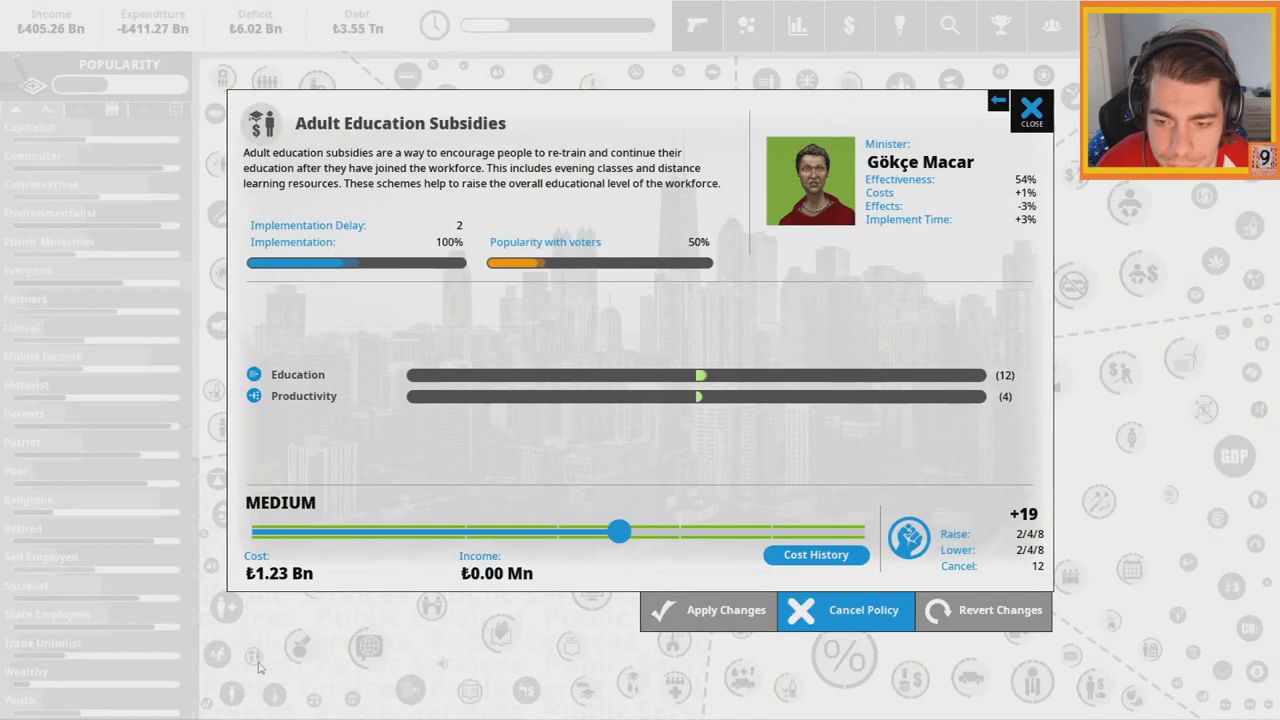
left_click(910, 538)
left_click(710, 609)
left_click(708, 390)
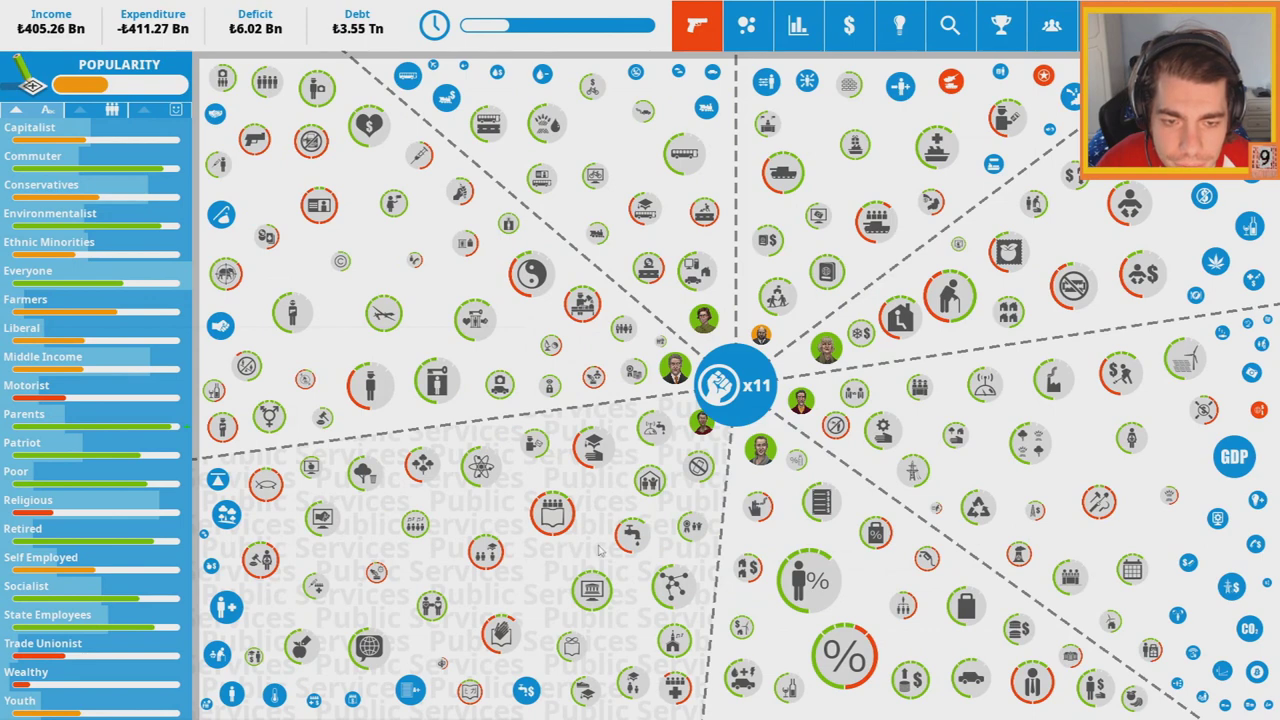
Review Regulate Social Media unchanged, then set Gambling to Age Limit
left_click(591, 590)
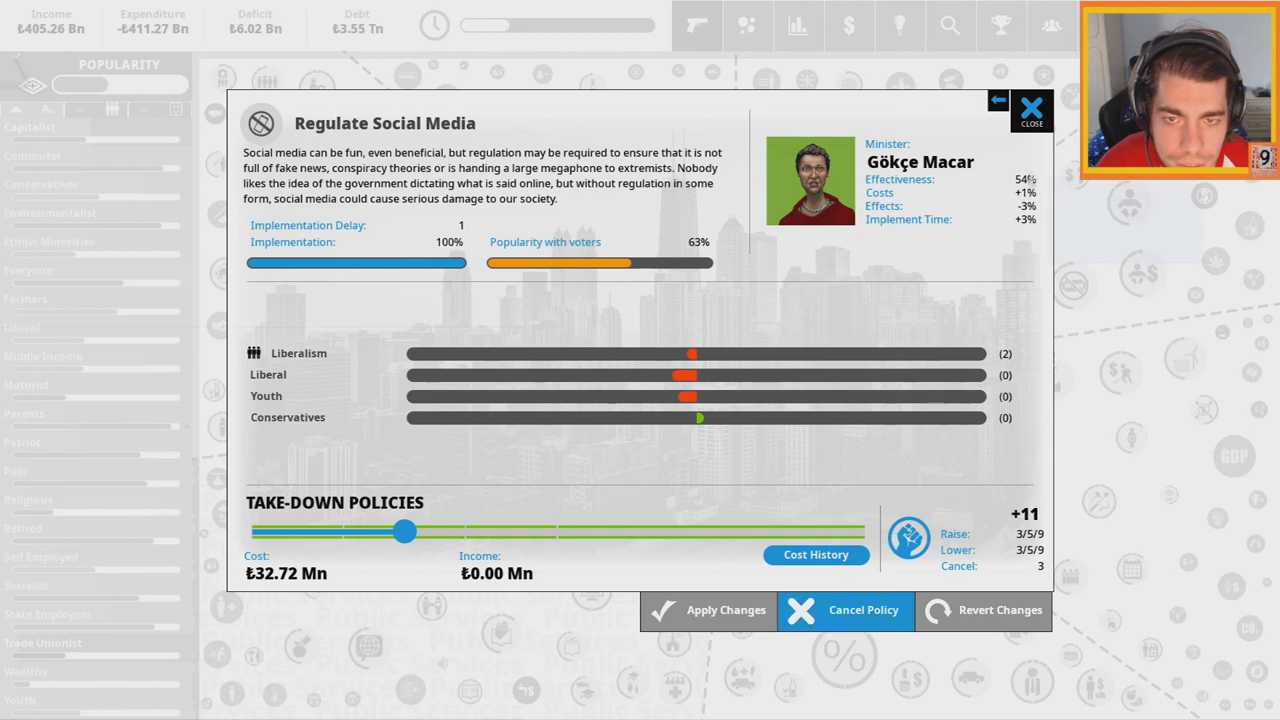
left_click(1032, 108)
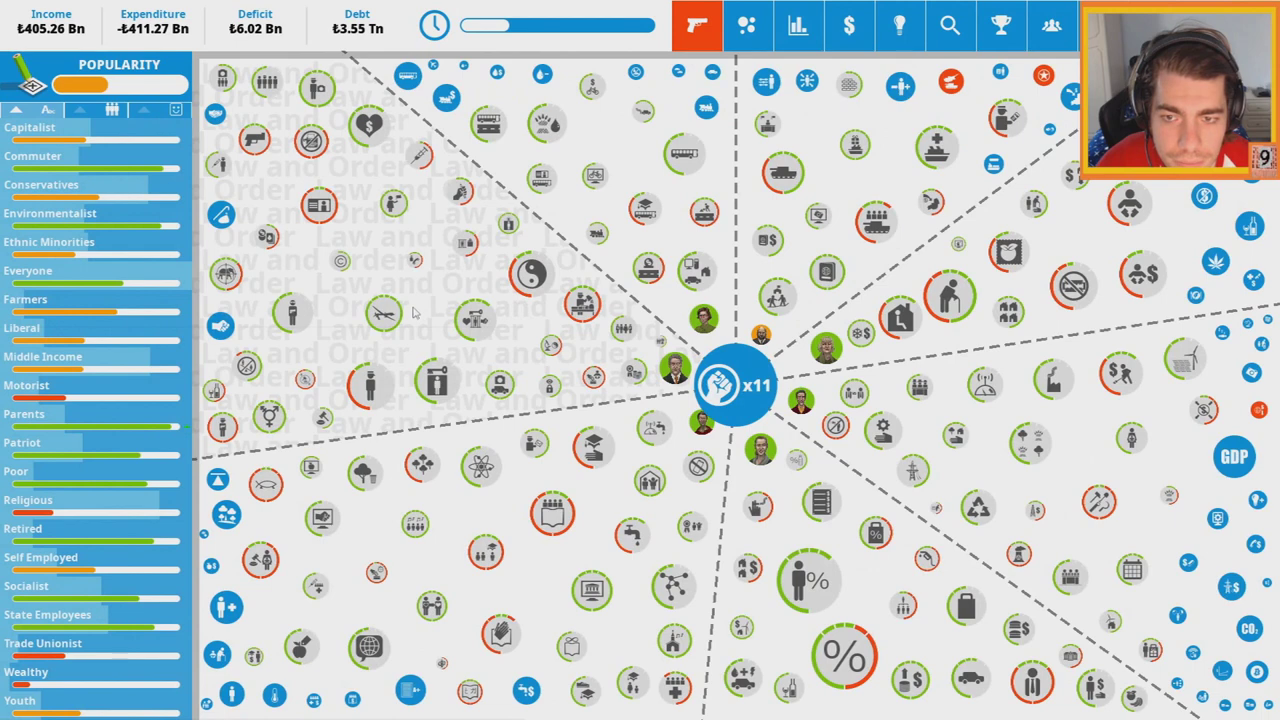
left_click(290, 260)
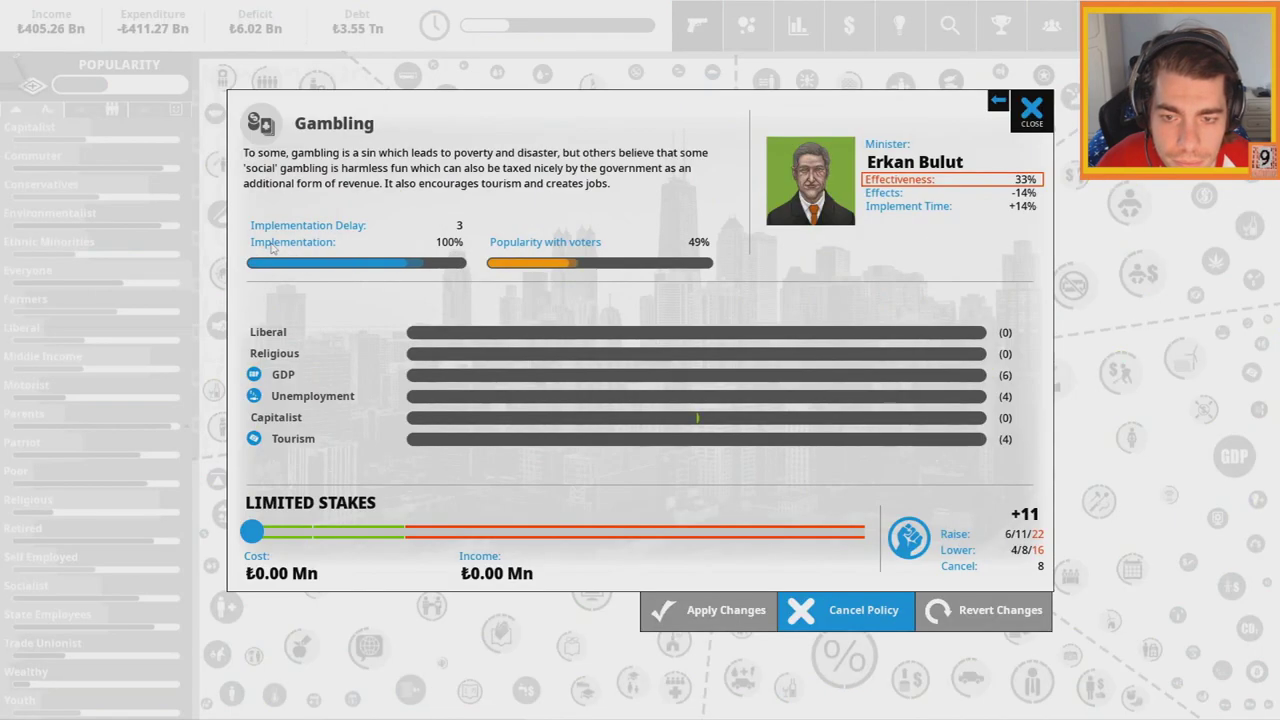
left_click_drag(310, 540, 397, 538)
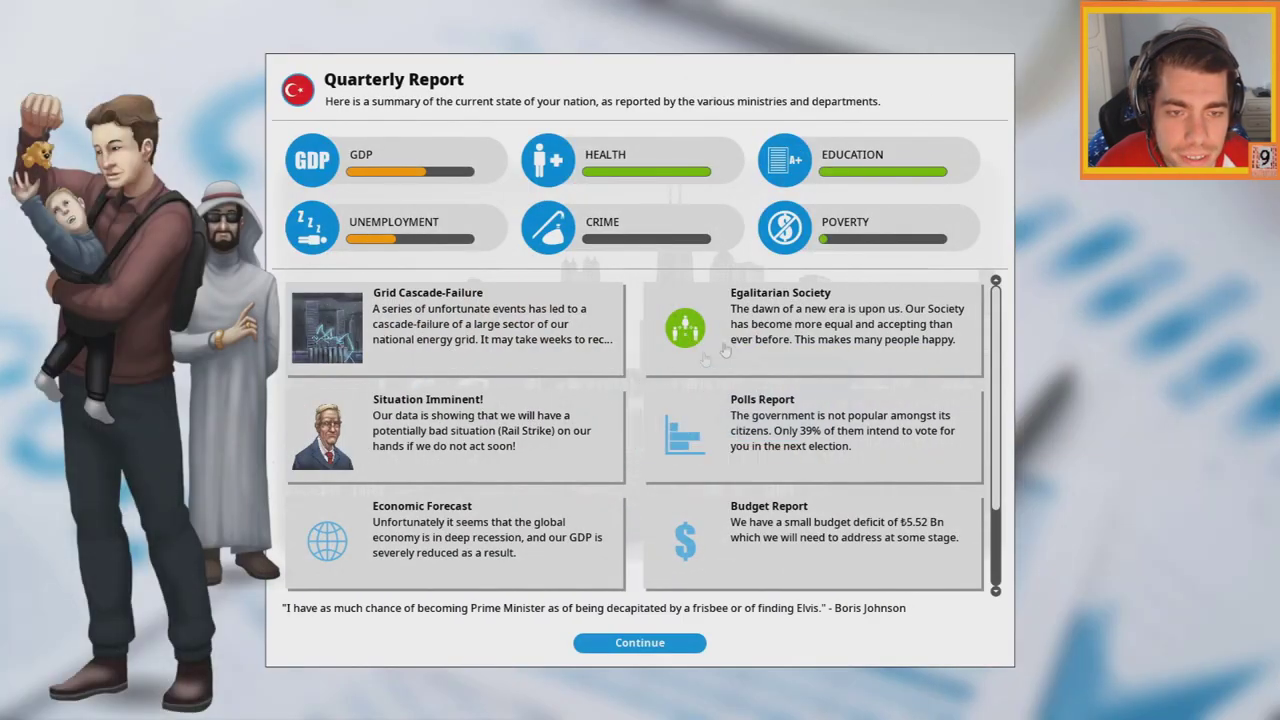
Read the Egalitarian Society, Grid Cascade-Failure and Rail Strike details
left_click(780, 315)
left_click(1065, 106)
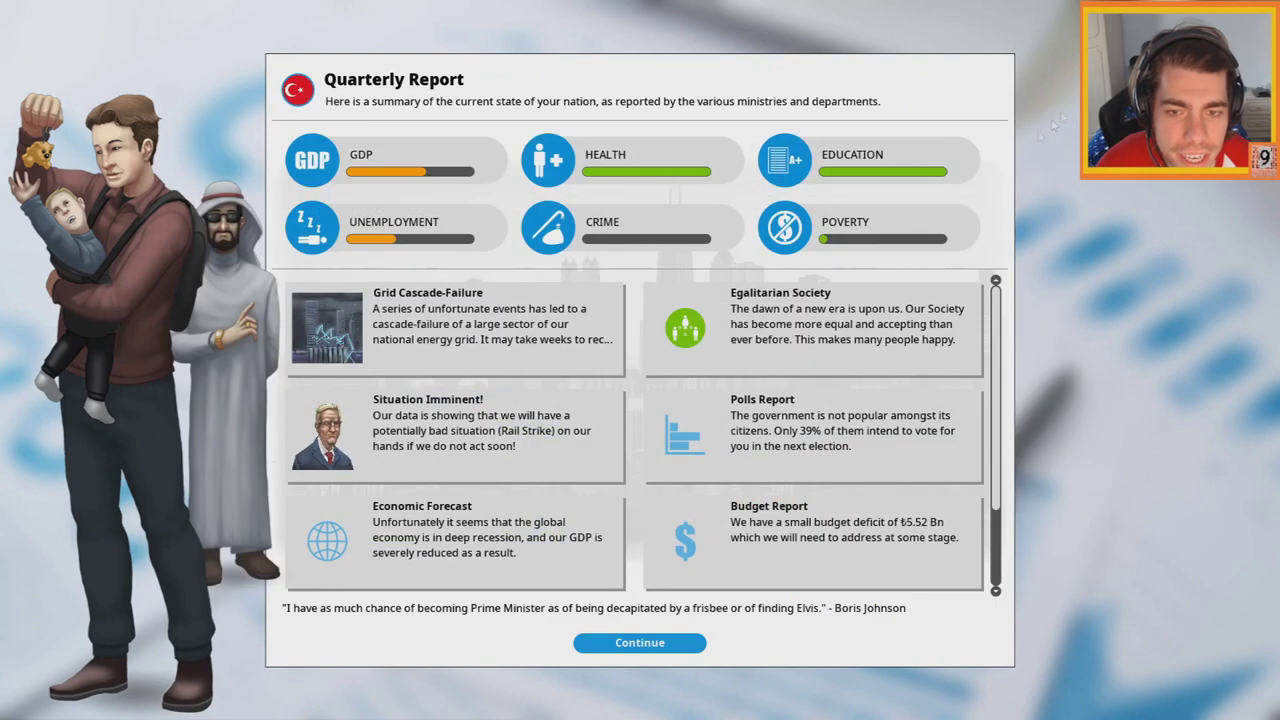
left_click(490, 332)
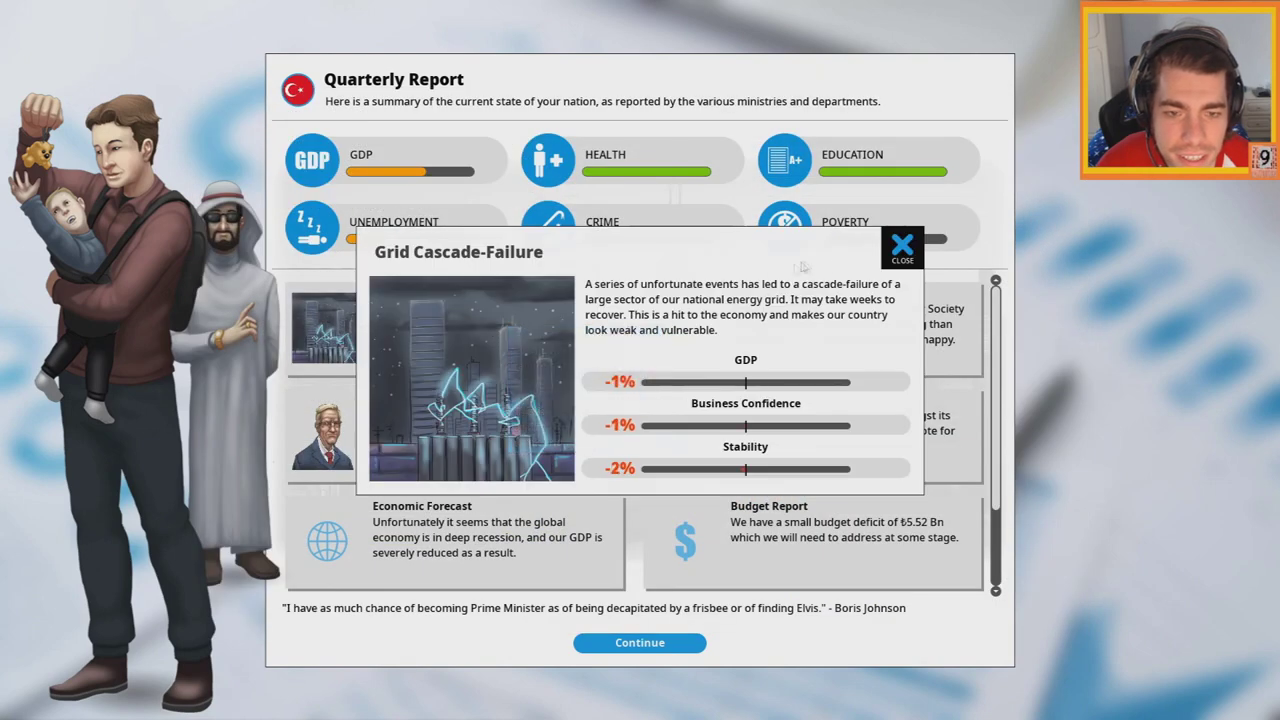
left_click(900, 245)
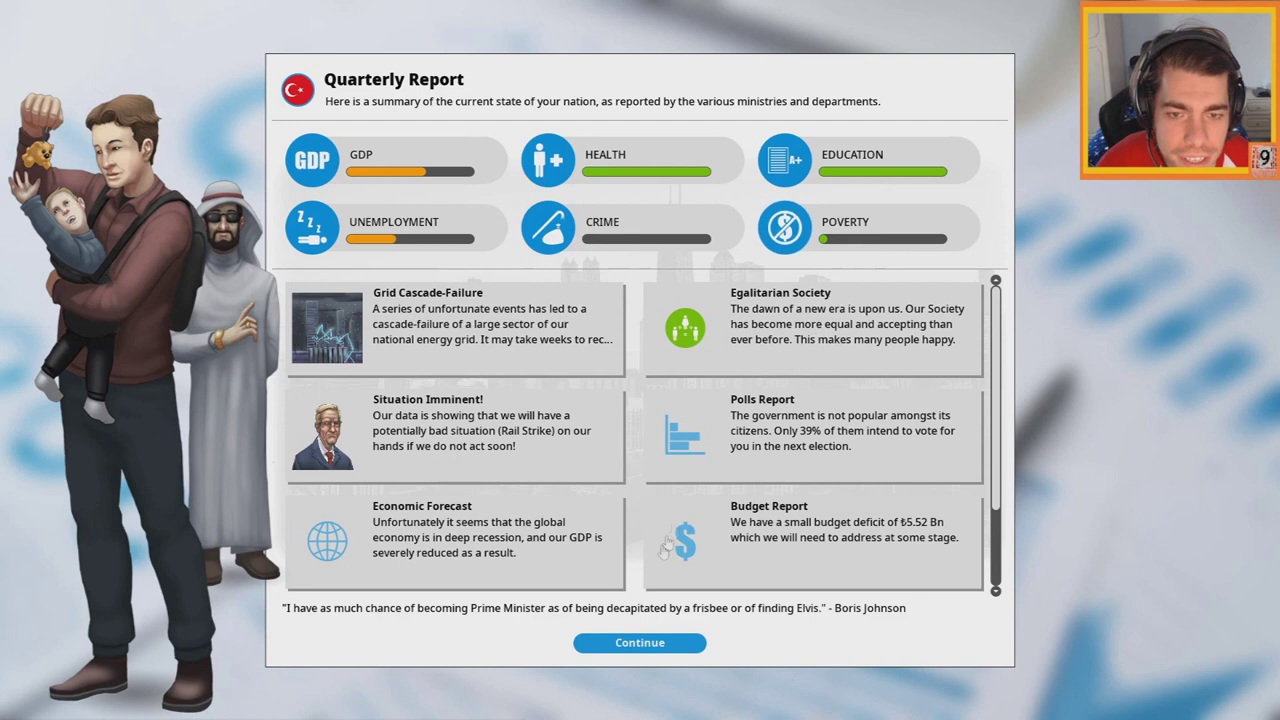
left_click(522, 455)
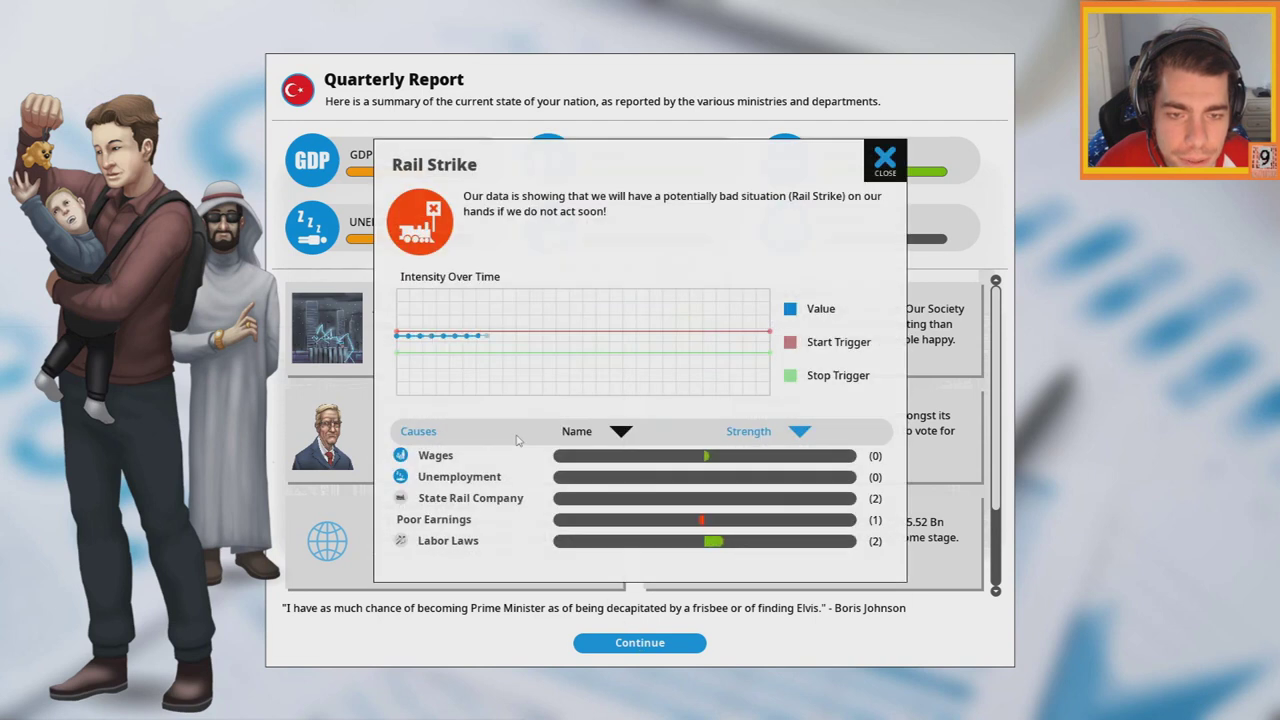
left_click(885, 158)
Raise Rural Development Grants to maximum and review Alcohol Tax unchanged
left_click(640, 642)
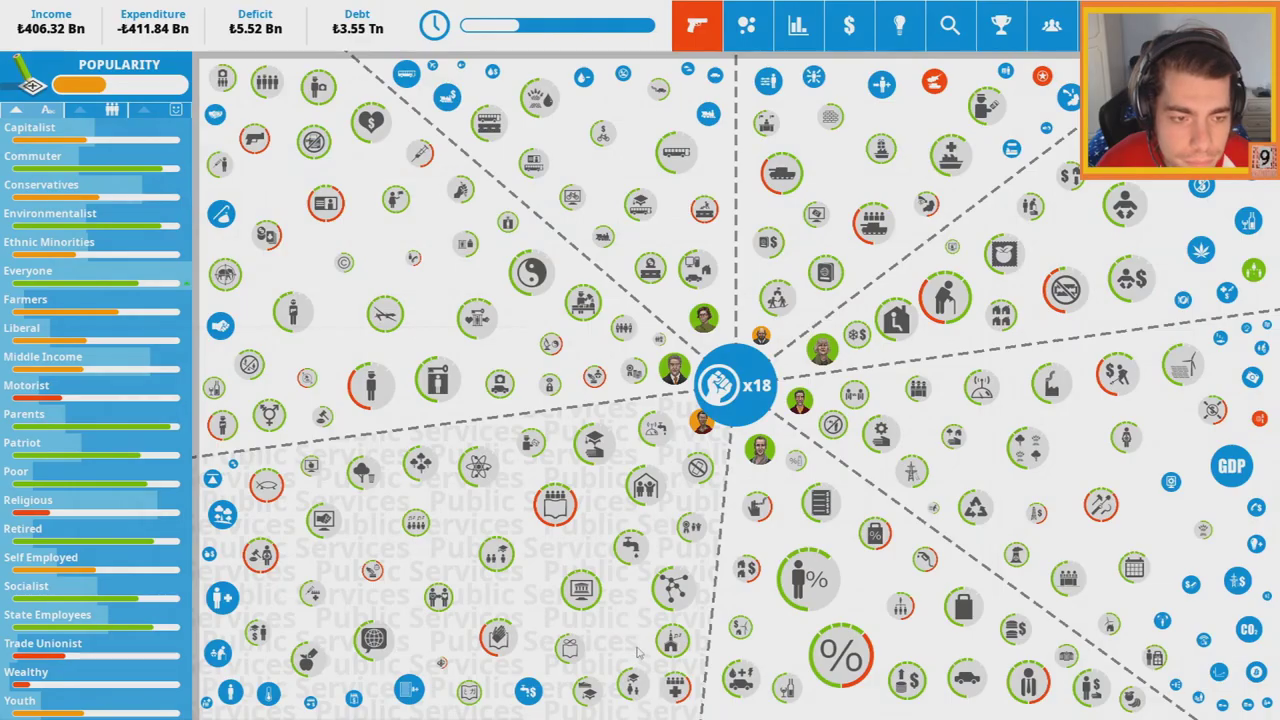
left_click(905, 545)
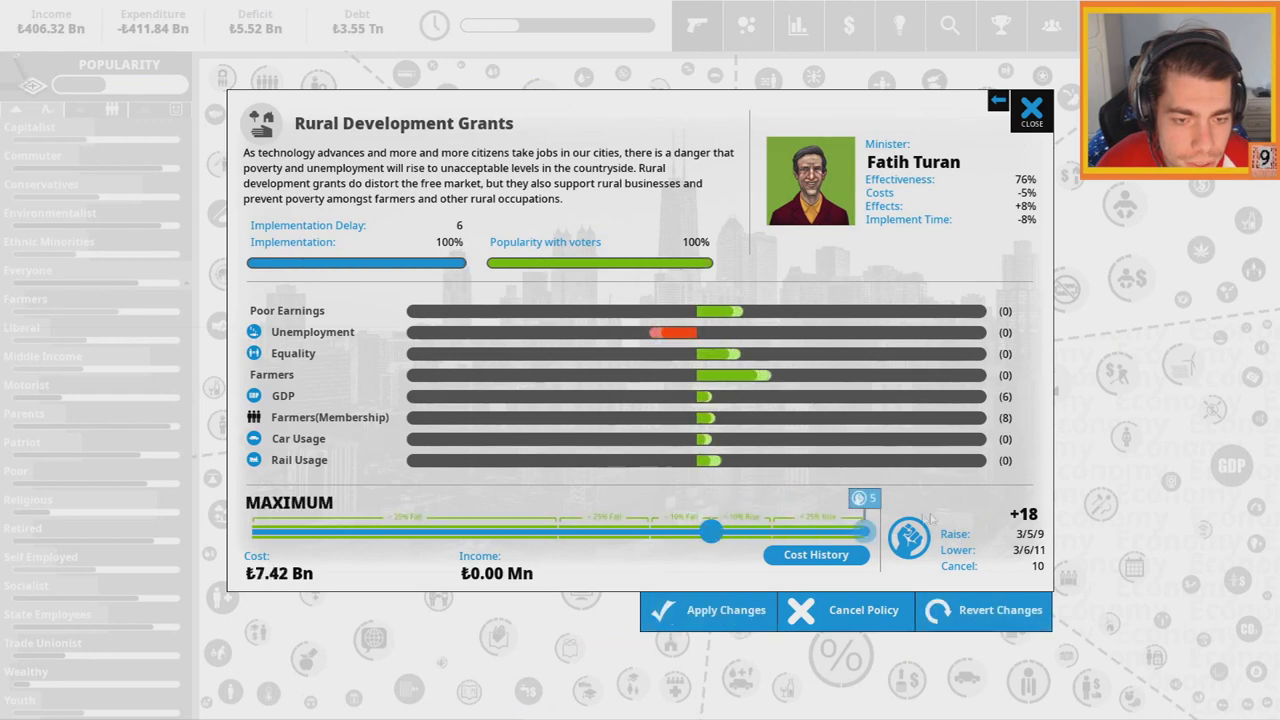
left_click(730, 620)
left_click(700, 400)
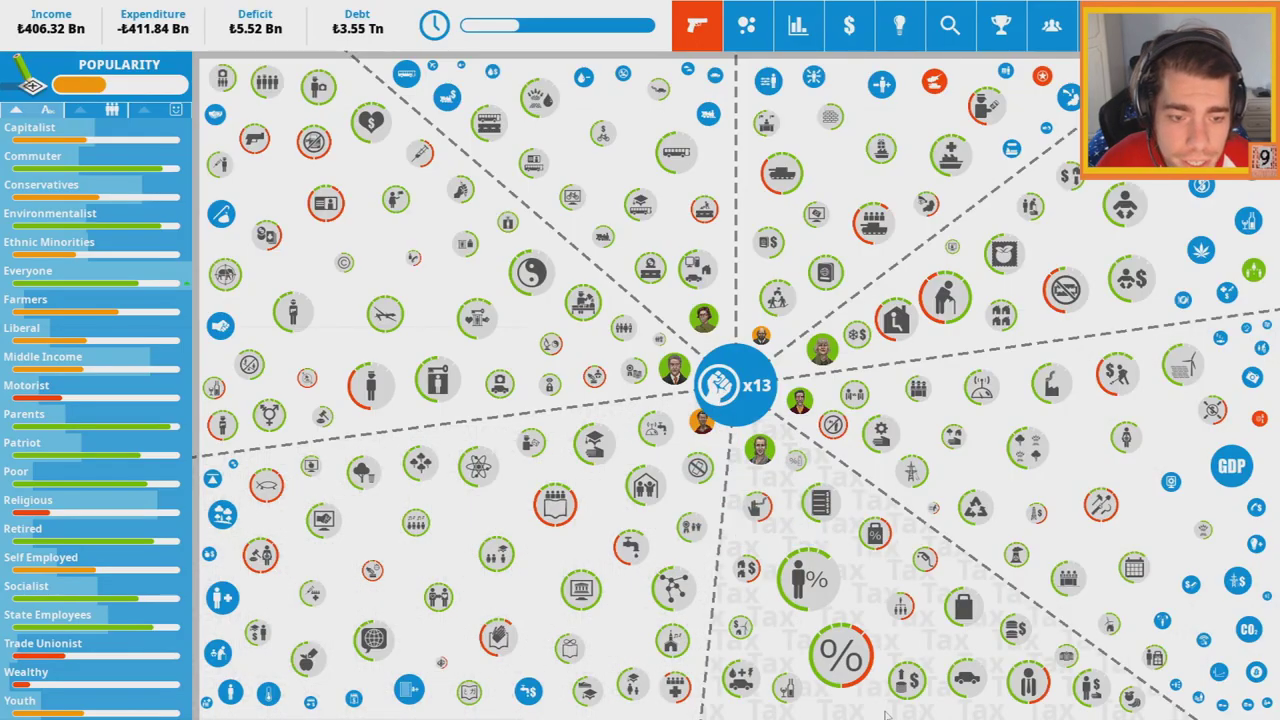
left_click(786, 688)
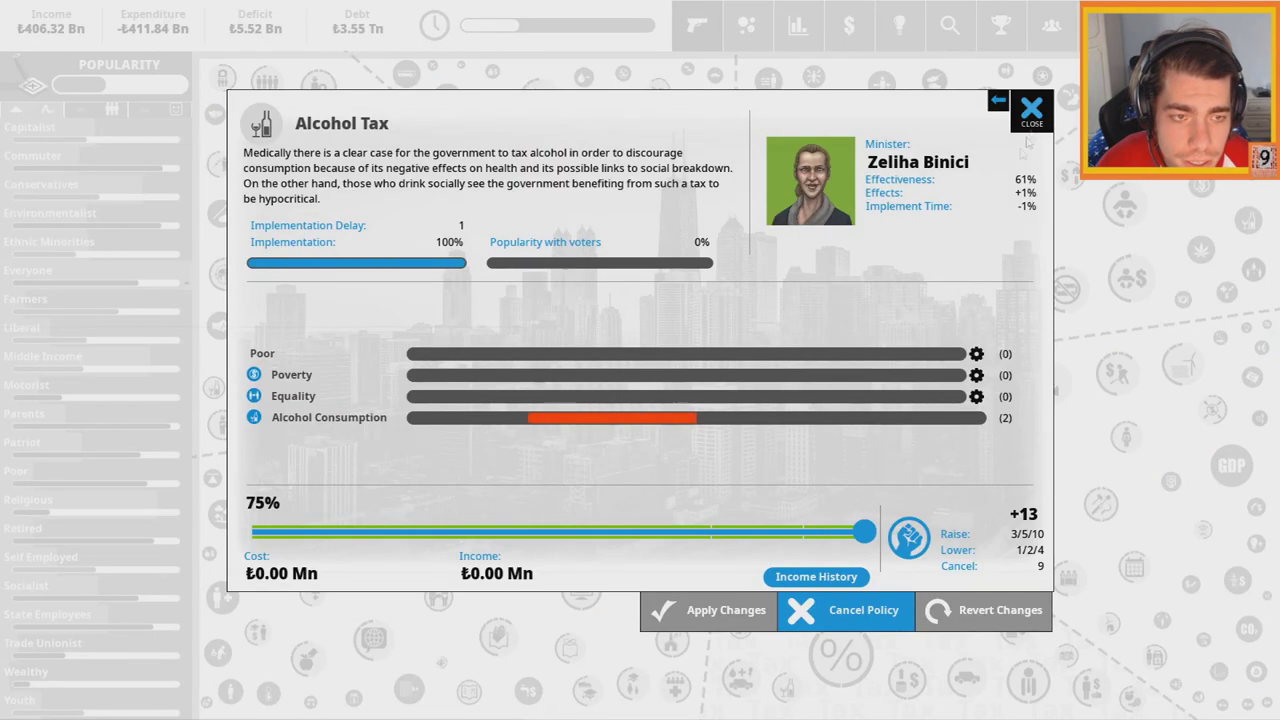
left_click(1025, 108)
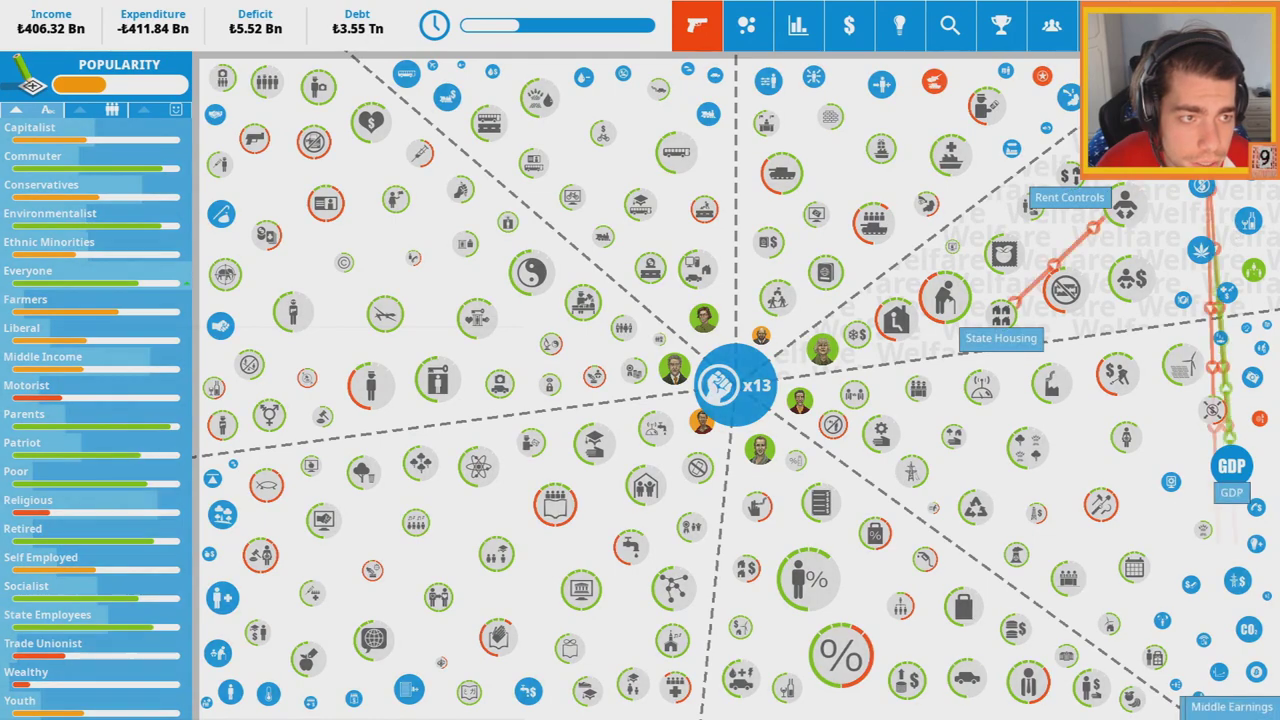
Check Tobacco Usage, keep Tobacco Tax at 14% rather than 21%, and view Welfare Fraud Dept
left_click(1213, 410)
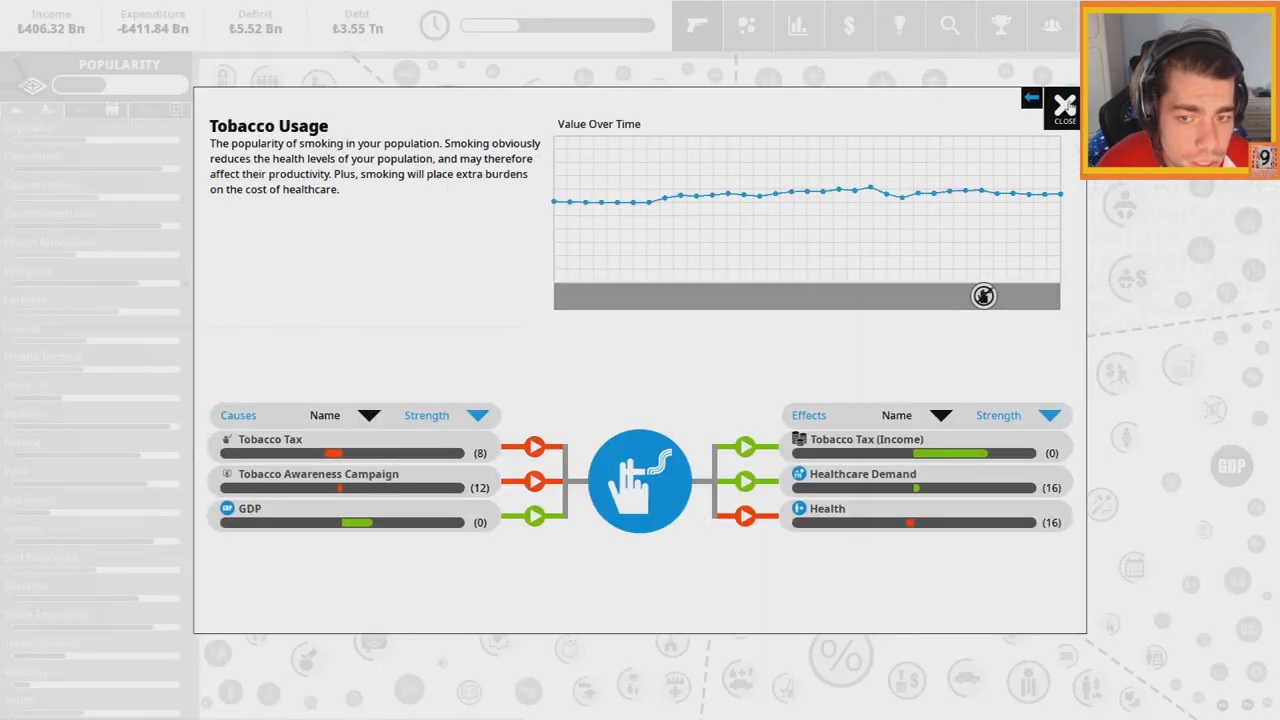
left_click(466, 436)
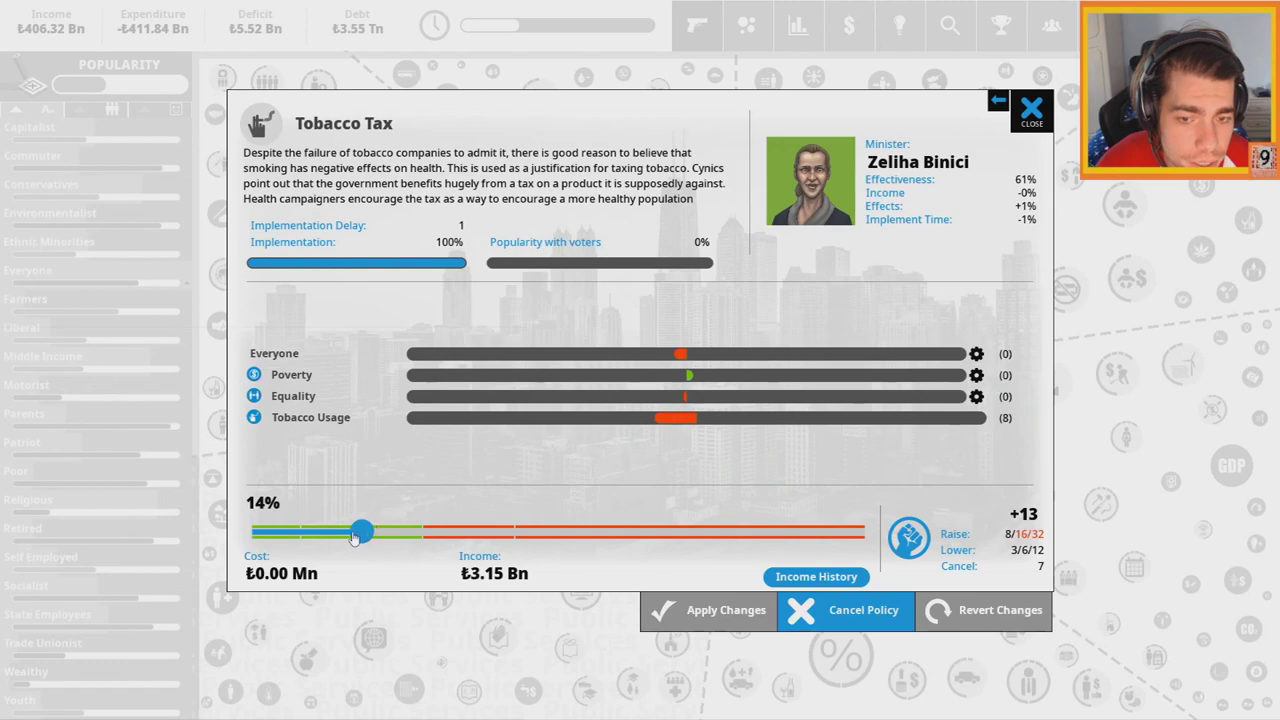
left_click_drag(361, 531, 422, 531)
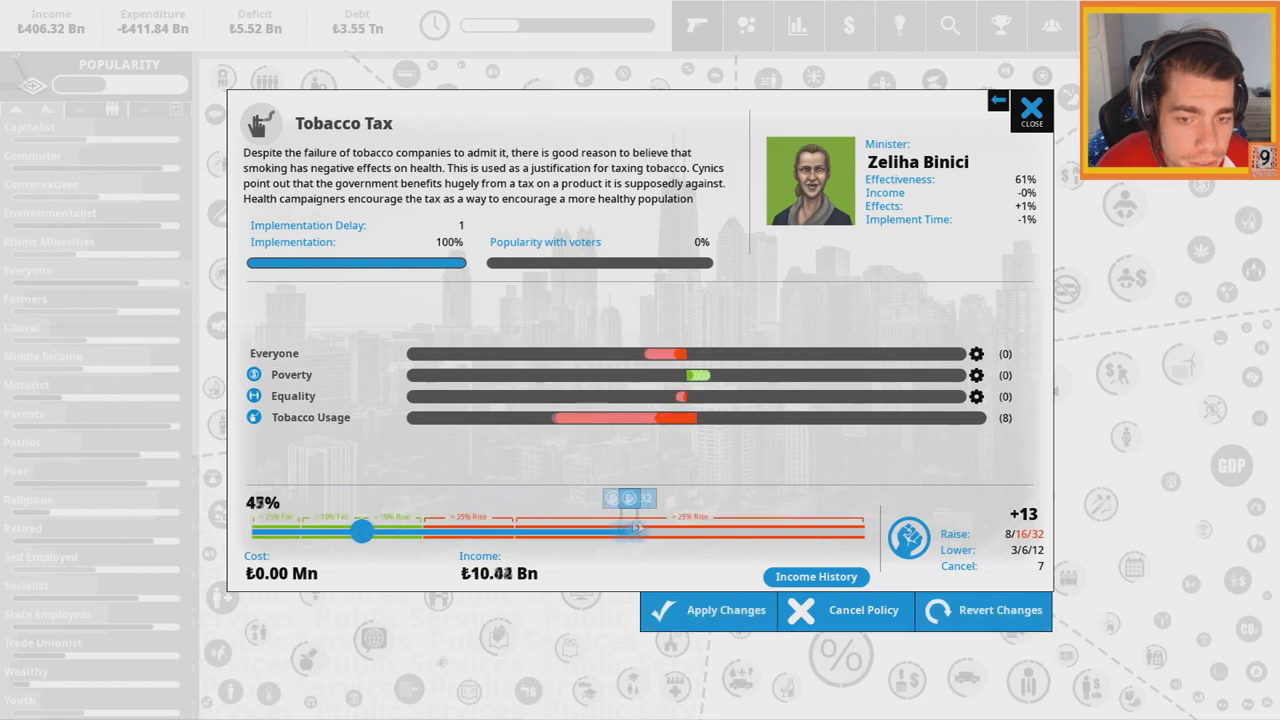
left_click(975, 615)
left_click(1031, 108)
key("p")
left_click(199, 274)
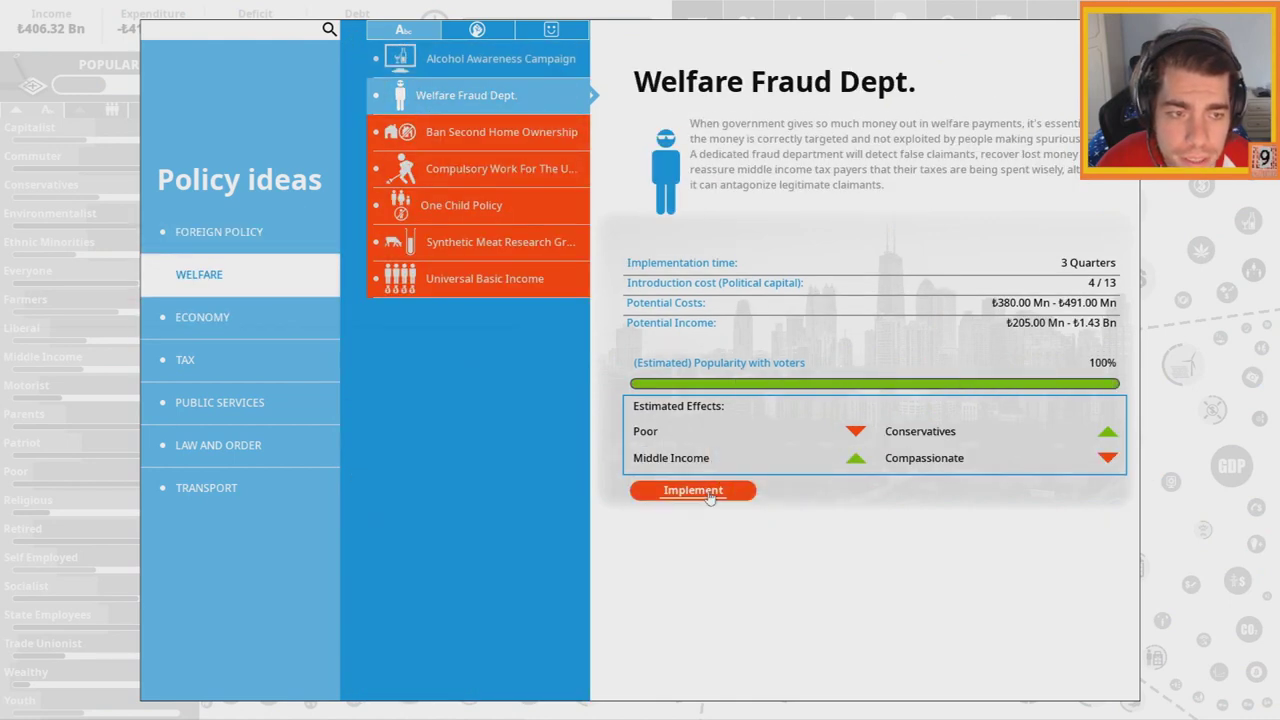
Introduce the Diverted Profits Tax at its maximum rate
left_click(292, 372)
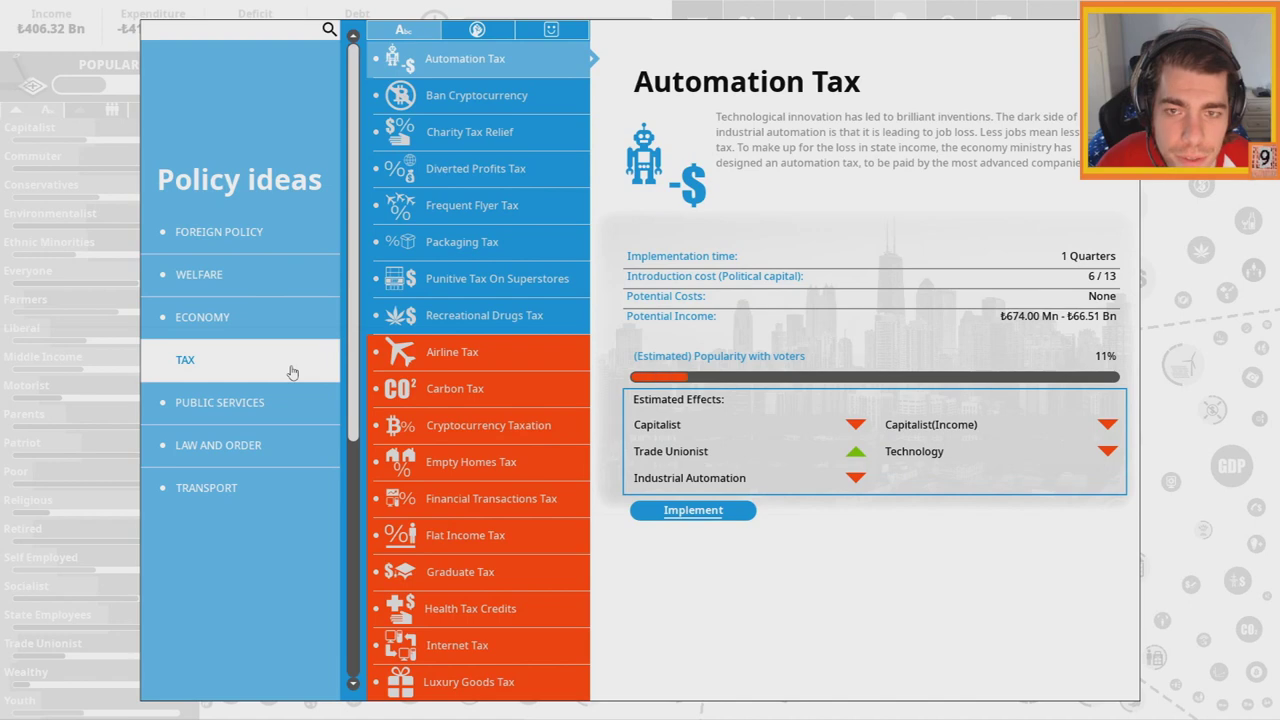
left_click(500, 172)
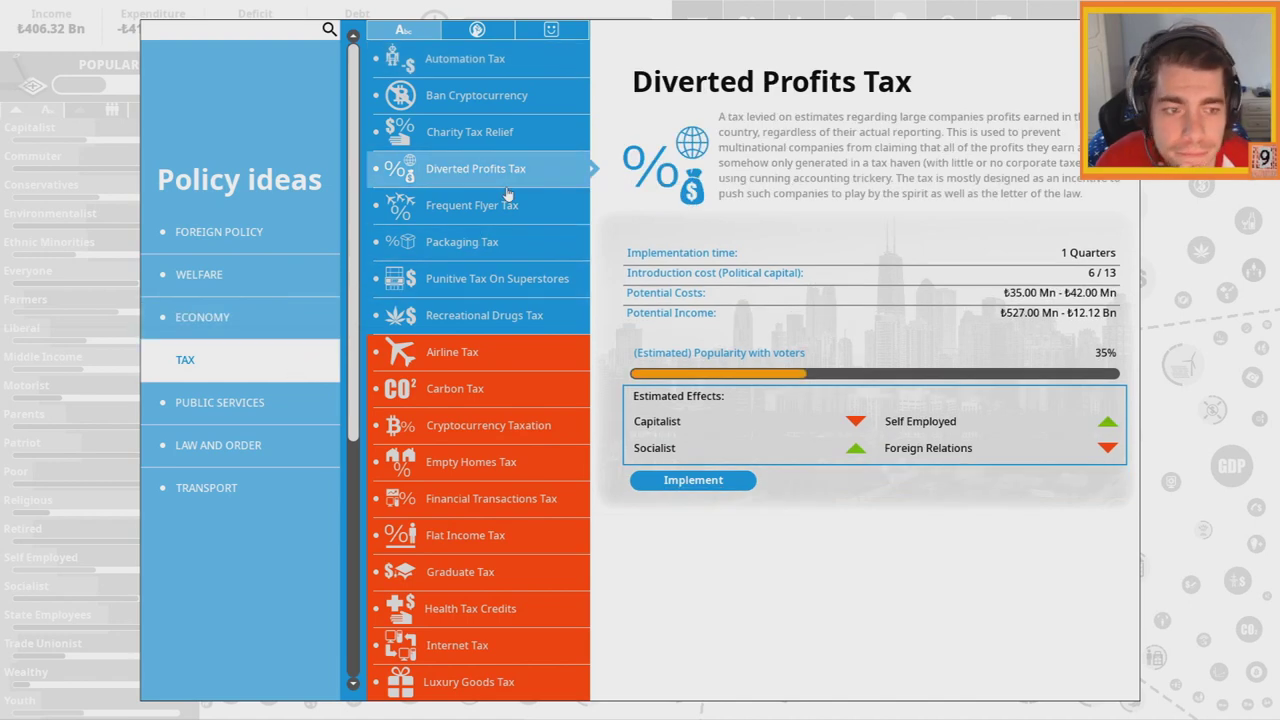
left_click(660, 484)
left_click_drag(560, 540, 850, 540)
left_click(716, 622)
Introduce Robotics Research Grants from the economy ideas at maximum funding
left_click(744, 664)
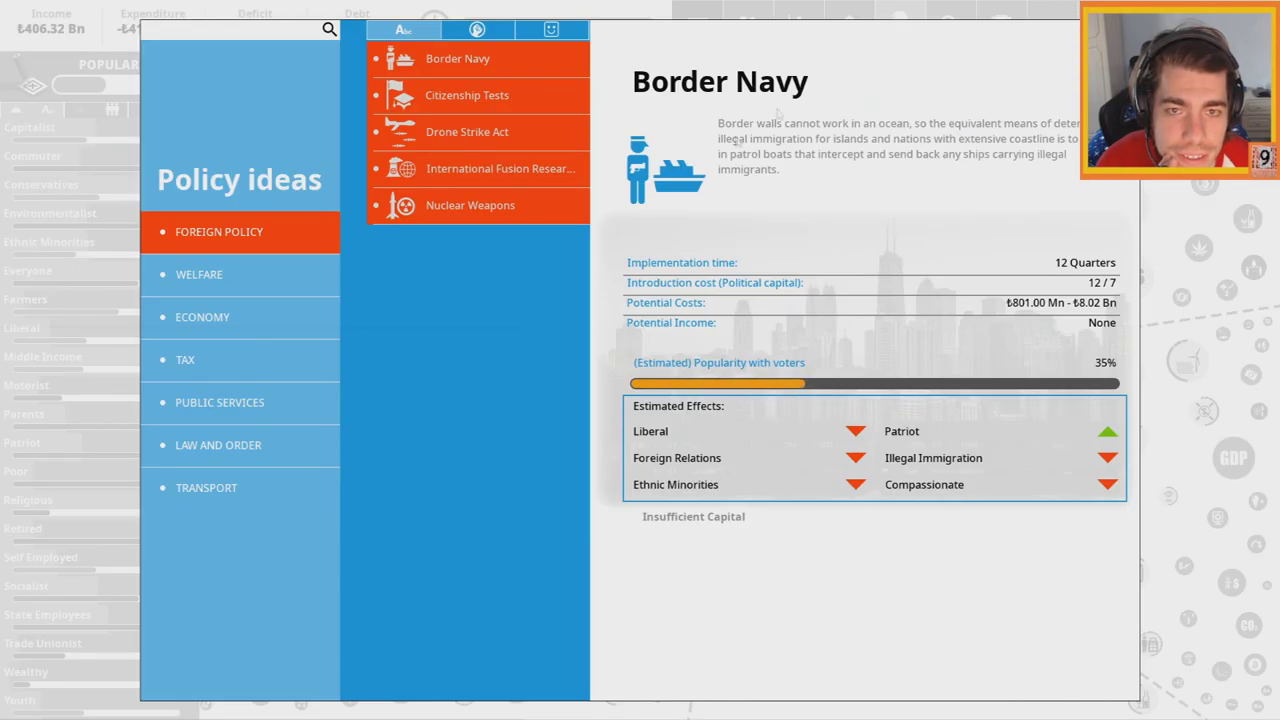
left_click(199, 274)
left_click(202, 317)
left_click(185, 359)
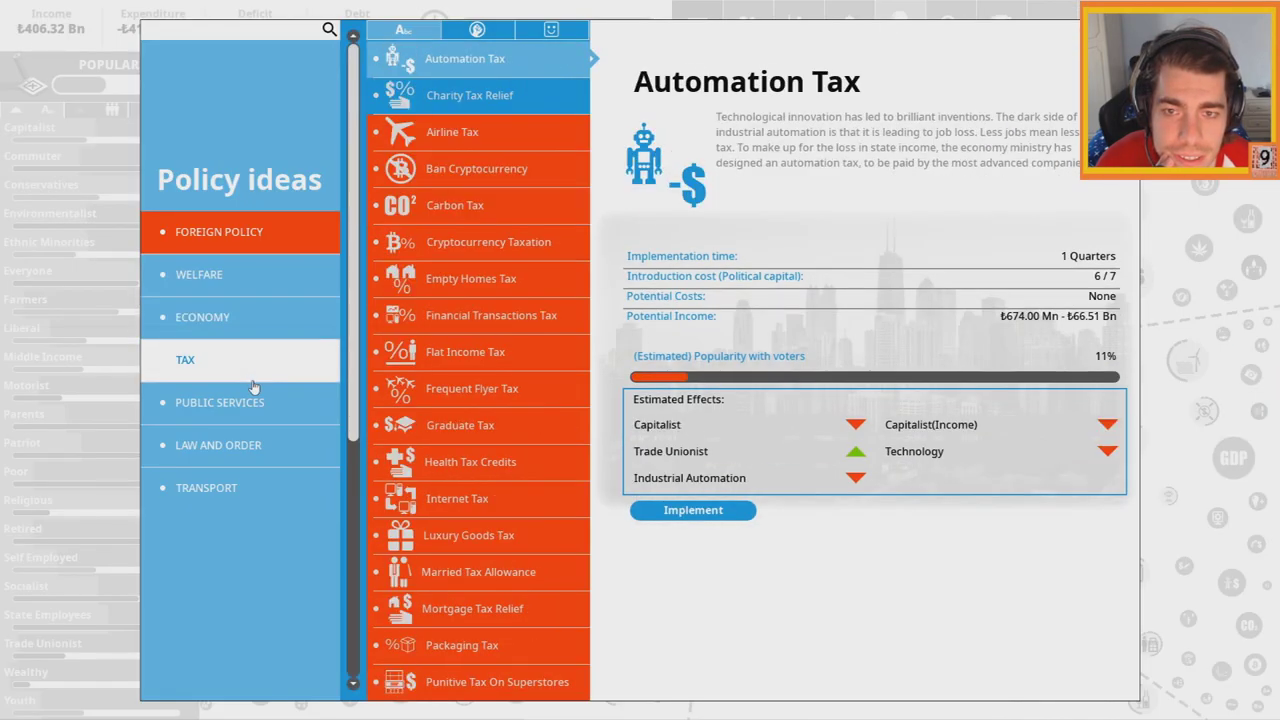
left_click(256, 322)
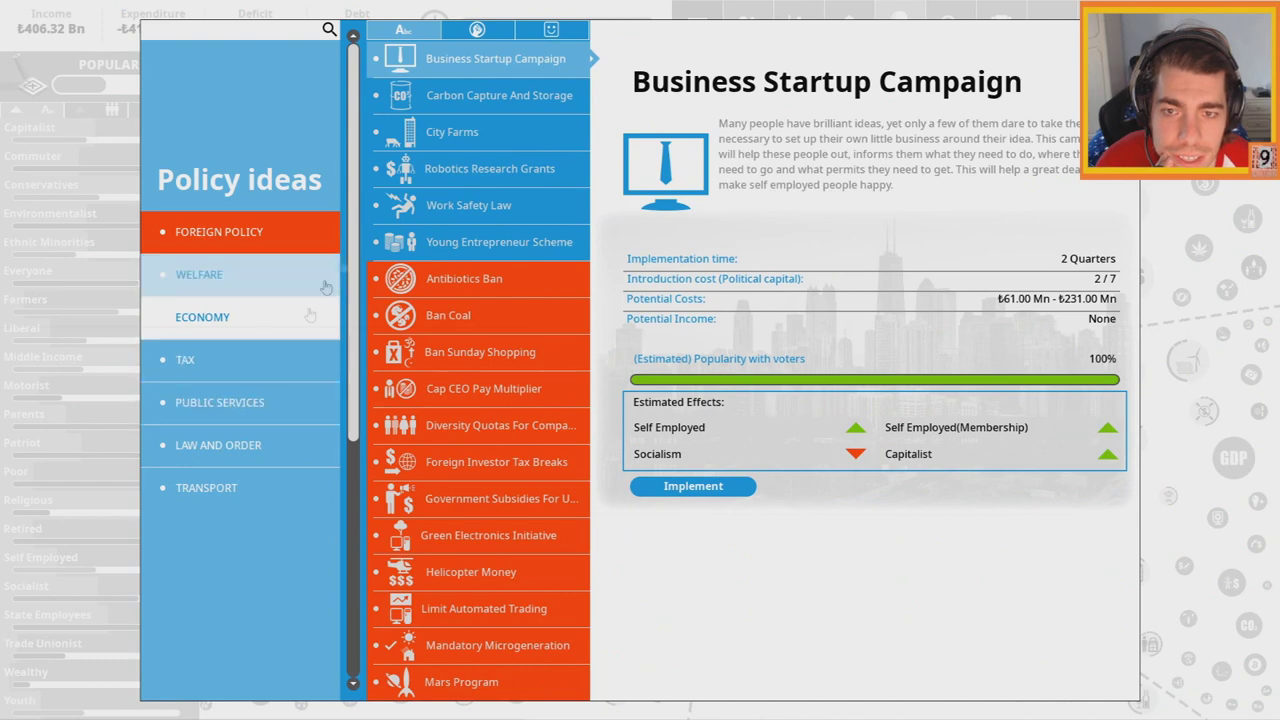
left_click(489, 168)
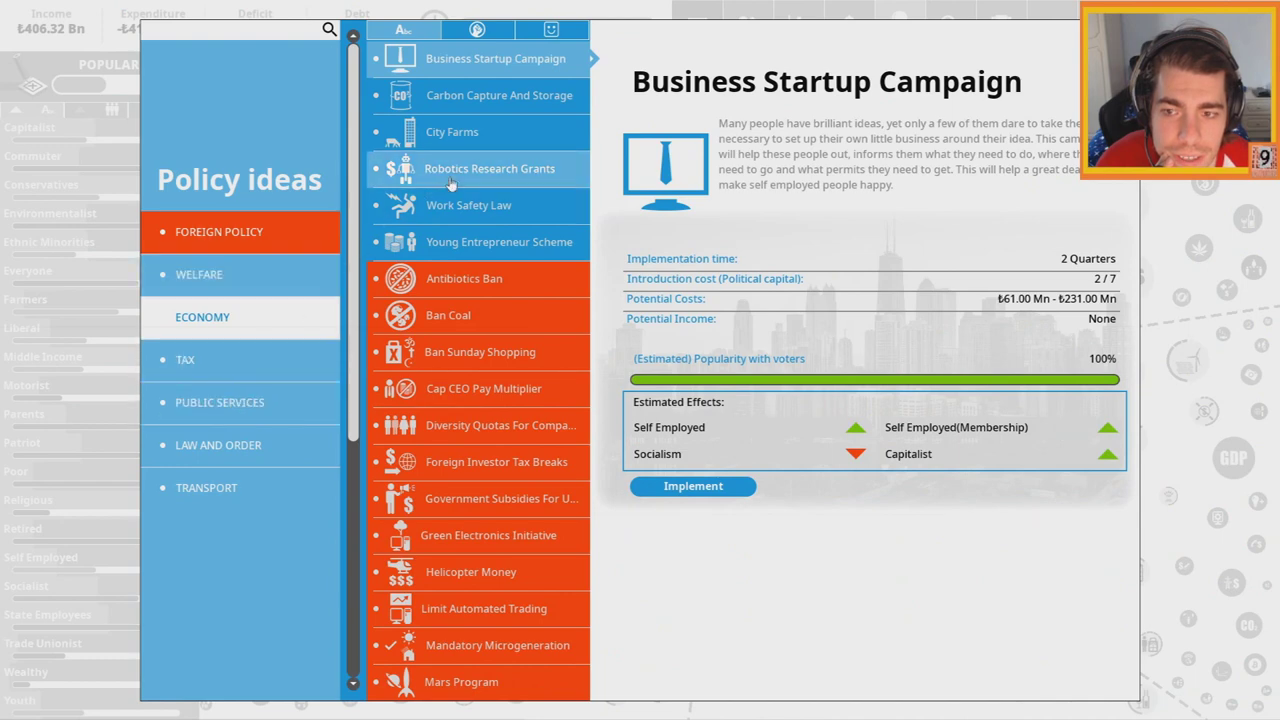
left_click(694, 486)
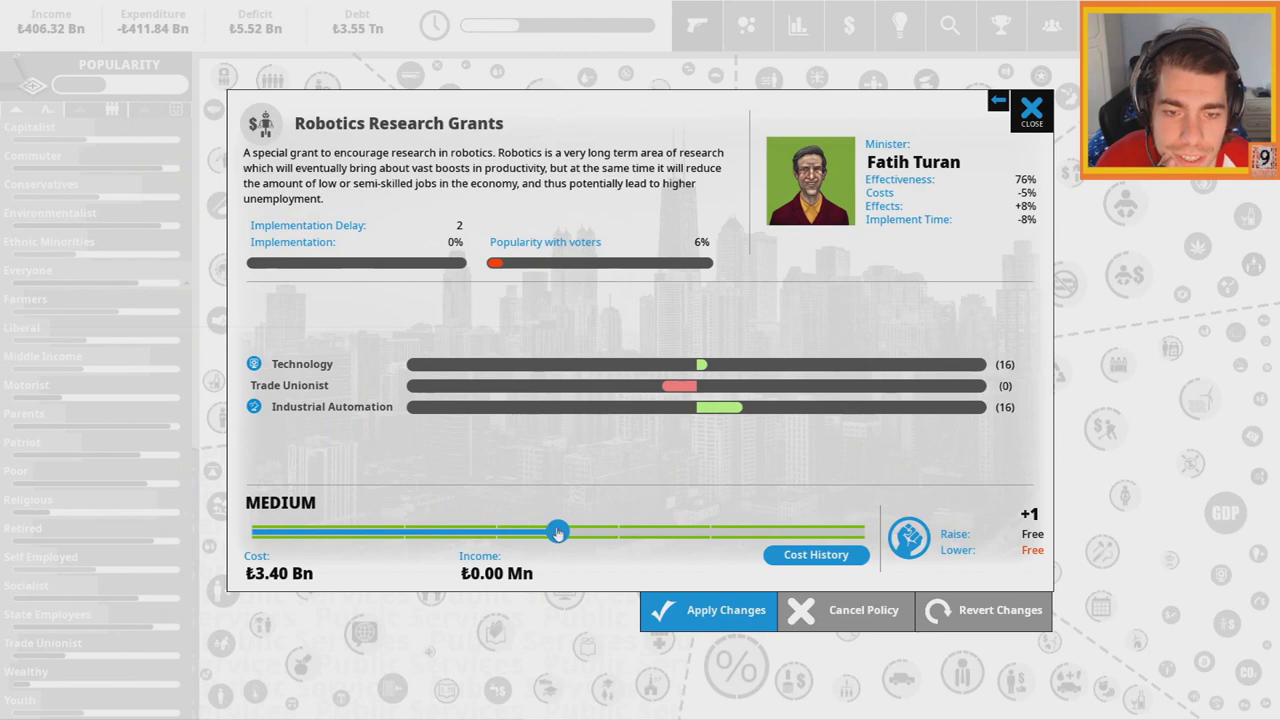
left_click_drag(558, 533, 860, 530)
left_click(708, 610)
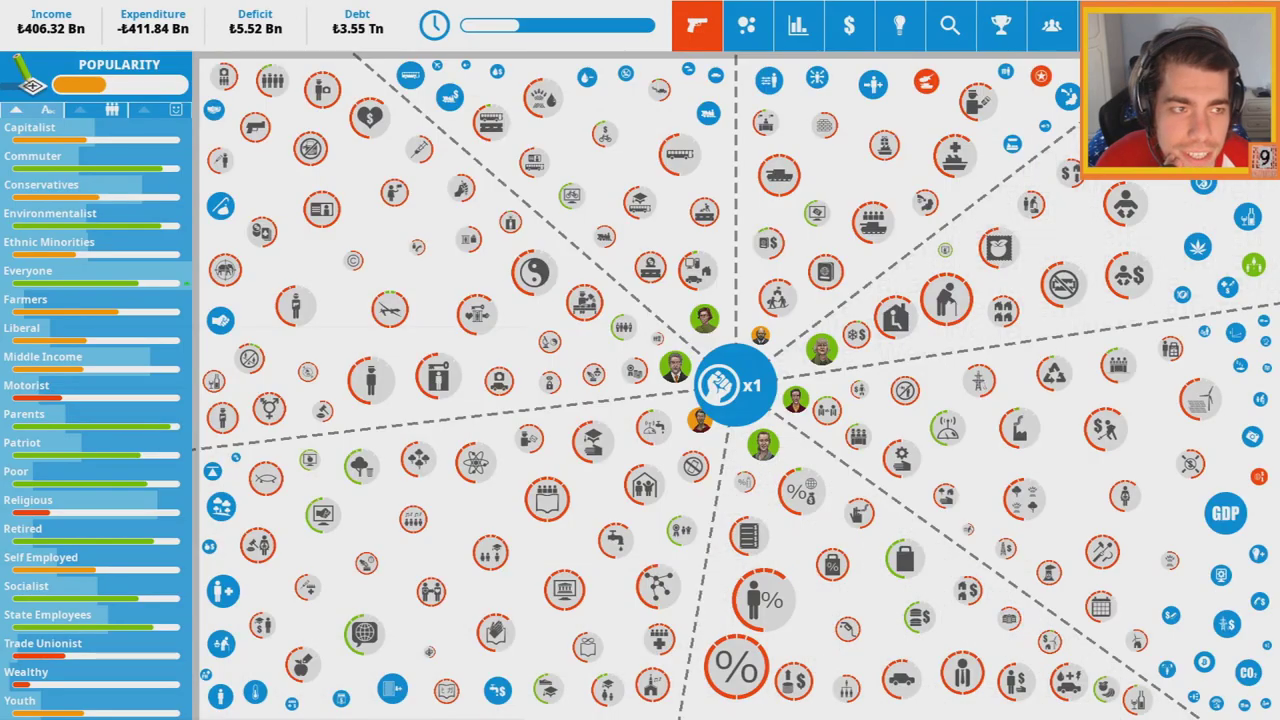
End the turn, keep the terror suspect here, and dismiss the Doctors Strike warning and report
left_click(735, 385)
left_click(608, 441)
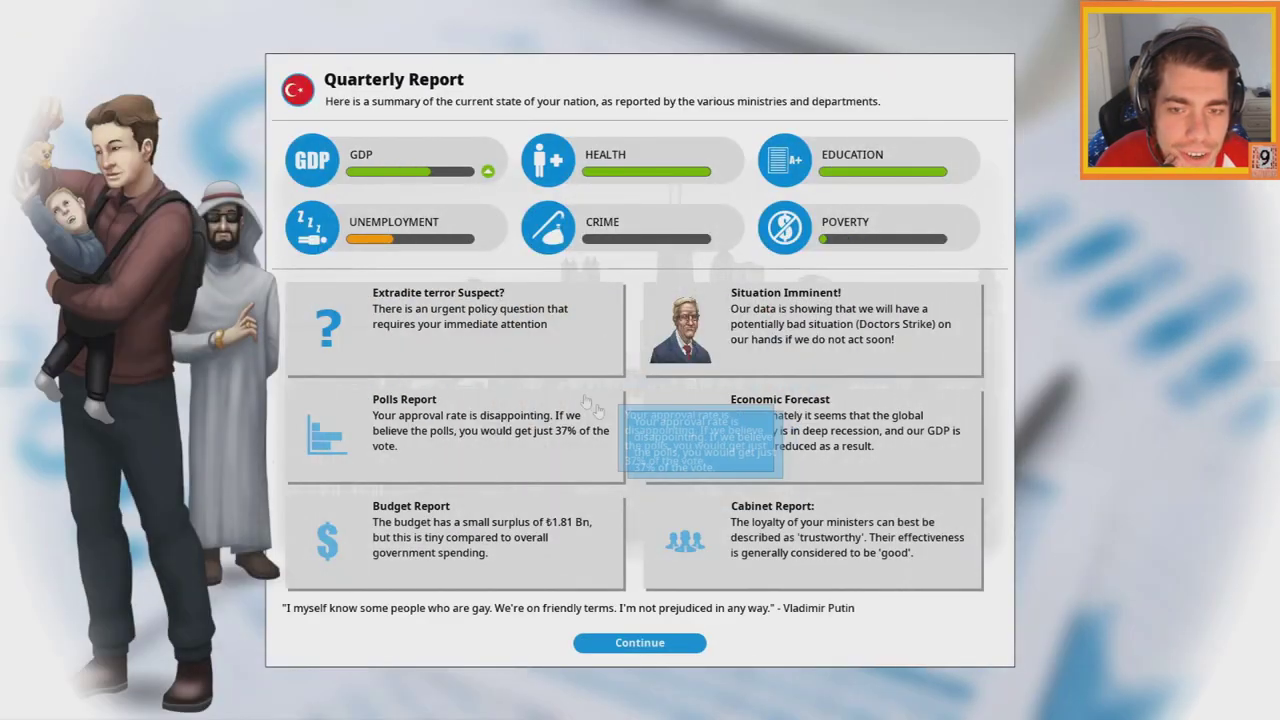
left_click(814, 452)
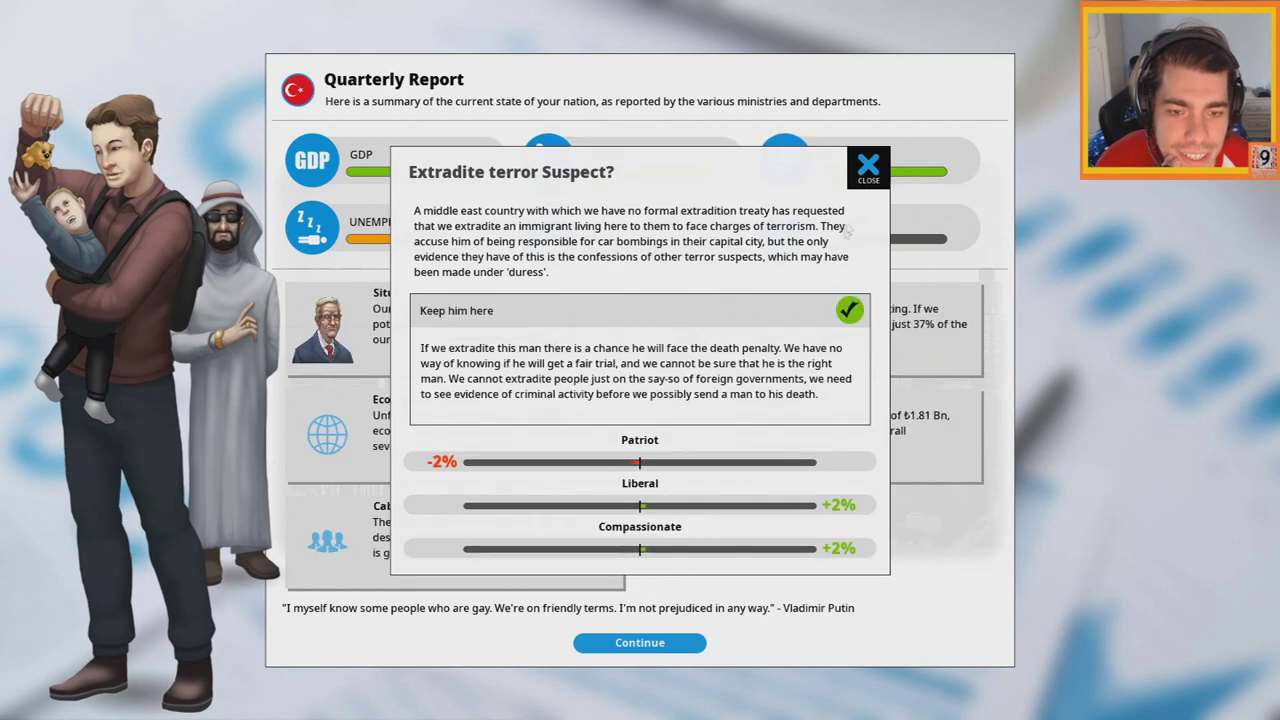
left_click(869, 168)
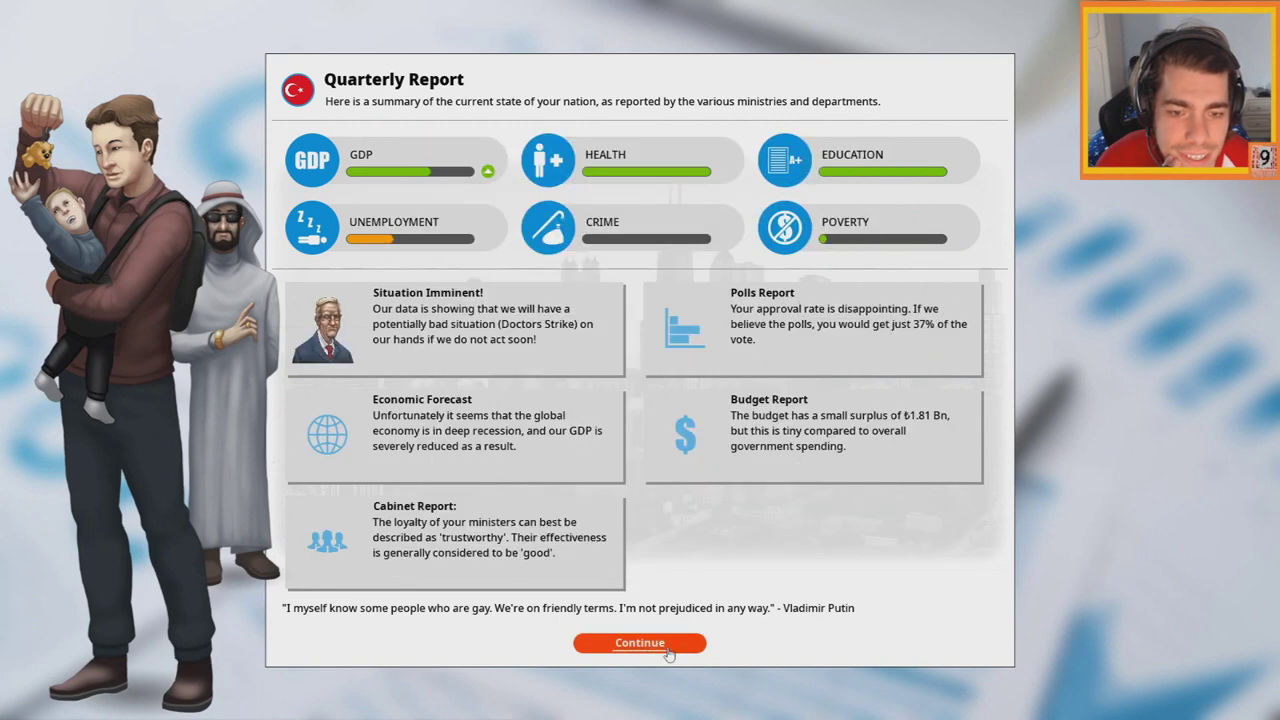
left_click(538, 335)
left_click(885, 162)
left_click(640, 642)
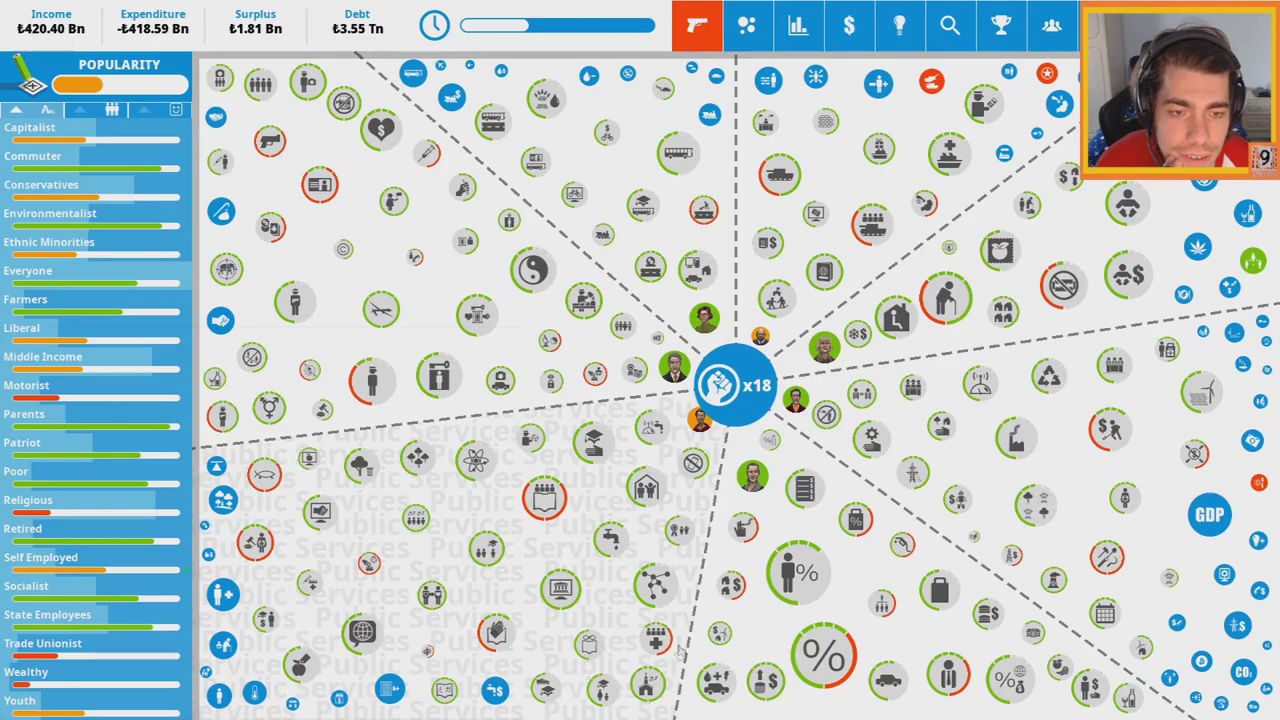
Raise the Automation Tax to 63%
key("p")
left_click(202, 317)
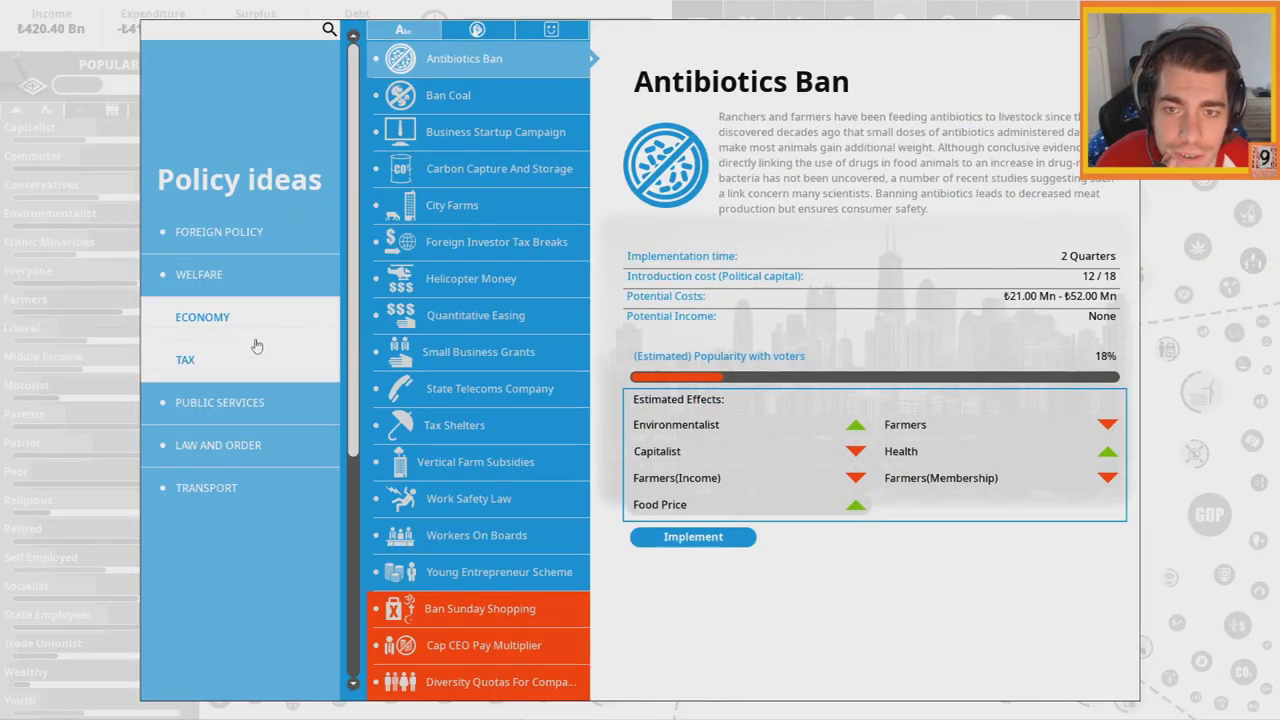
left_click(185, 359)
left_click(464, 58)
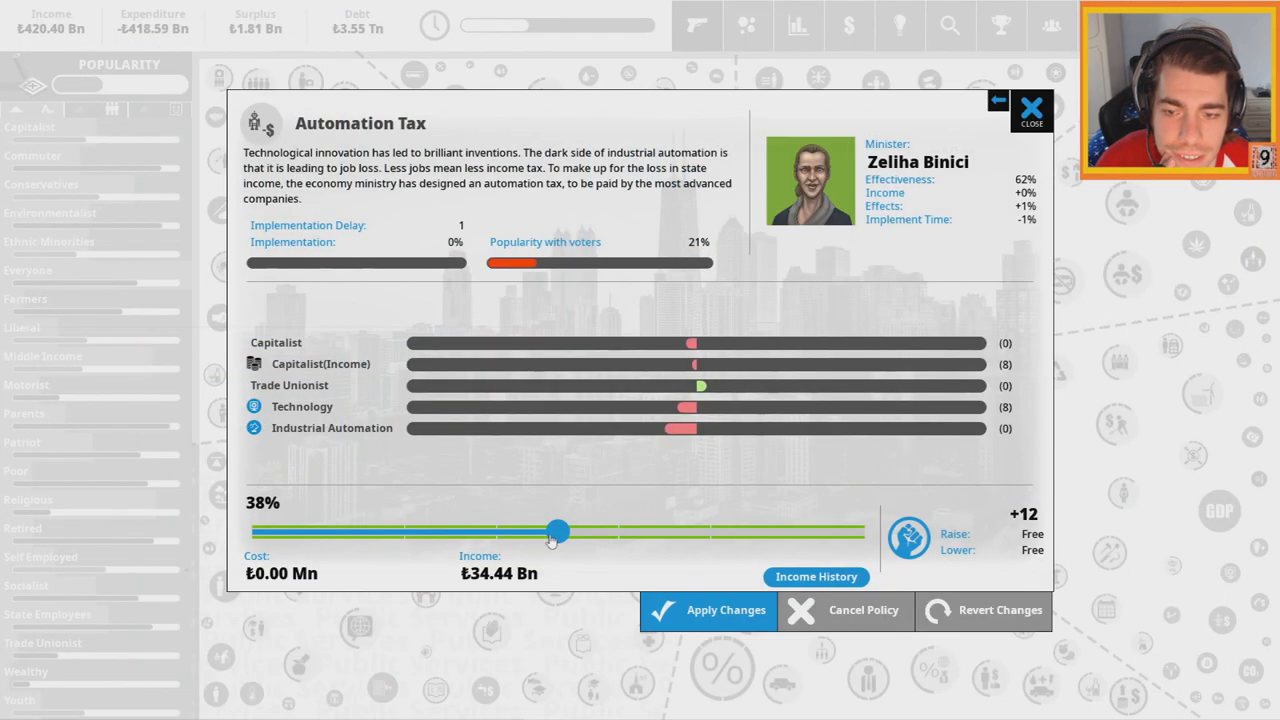
left_click_drag(556, 533, 762, 530)
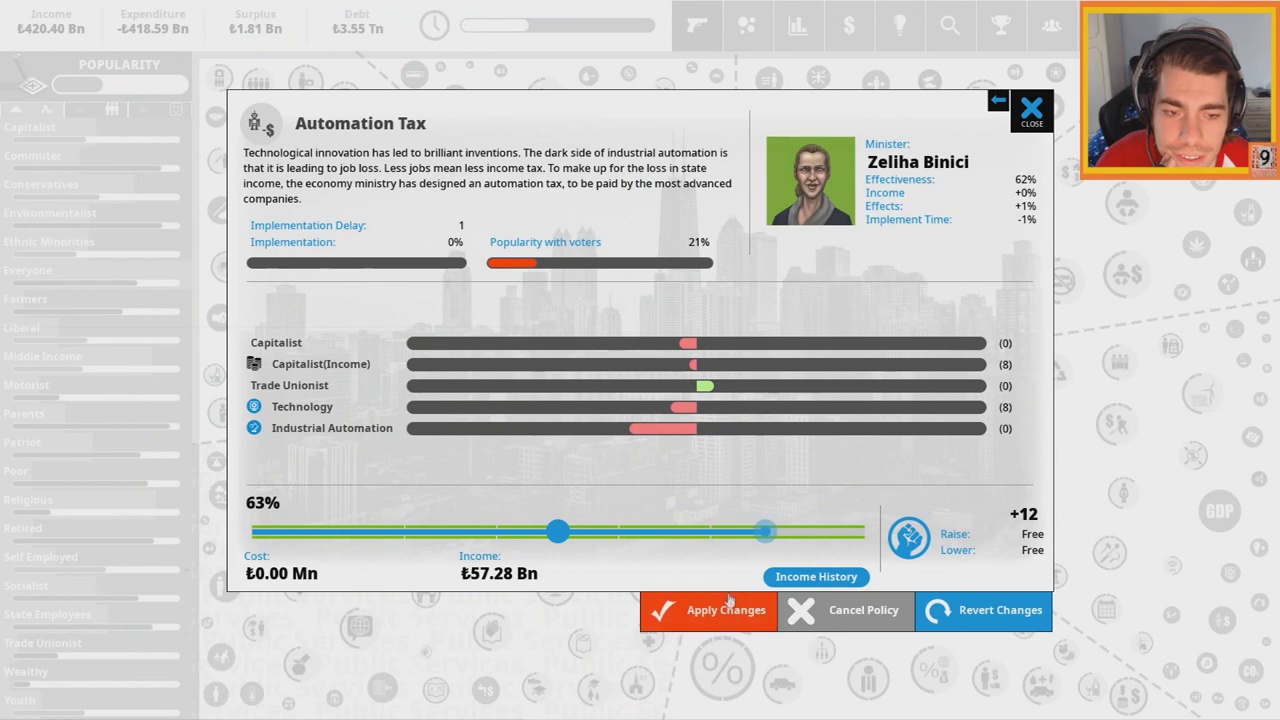
left_click(726, 612)
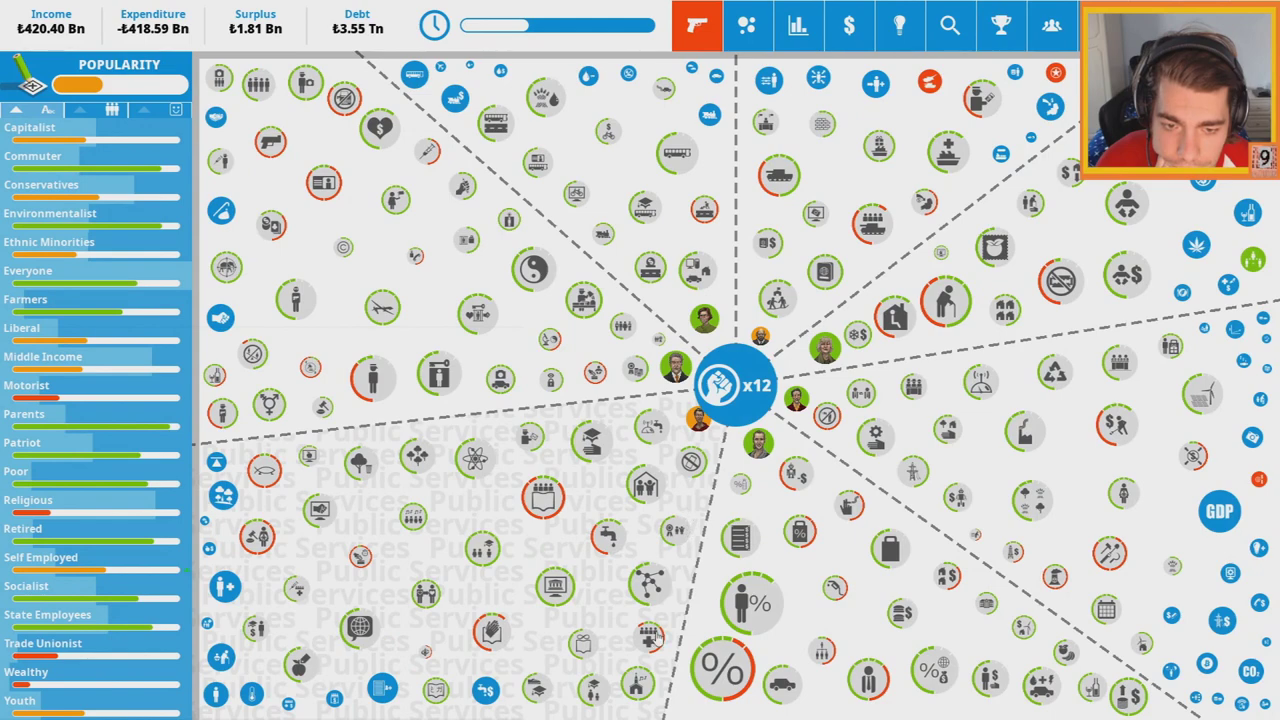
Cut the State Health Service to serious illness only and close the budget charts
left_click(650, 636)
left_click_drag(372, 586, 500, 586)
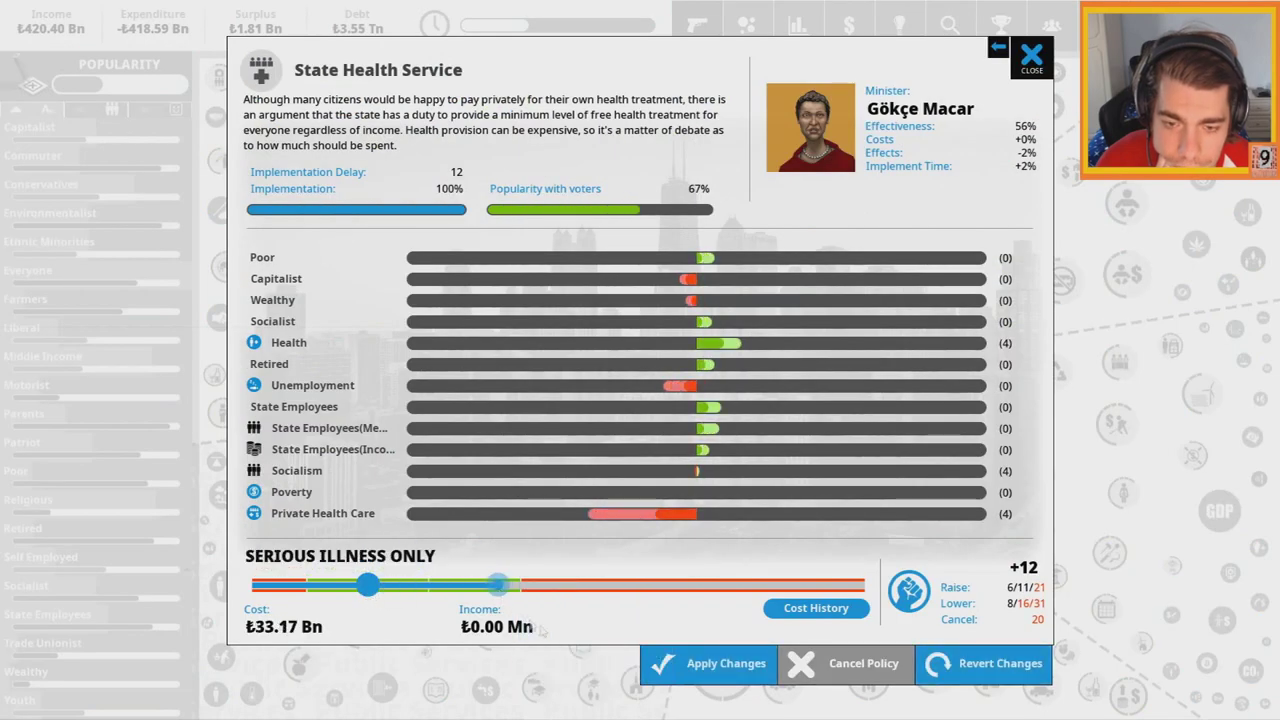
left_click(670, 665)
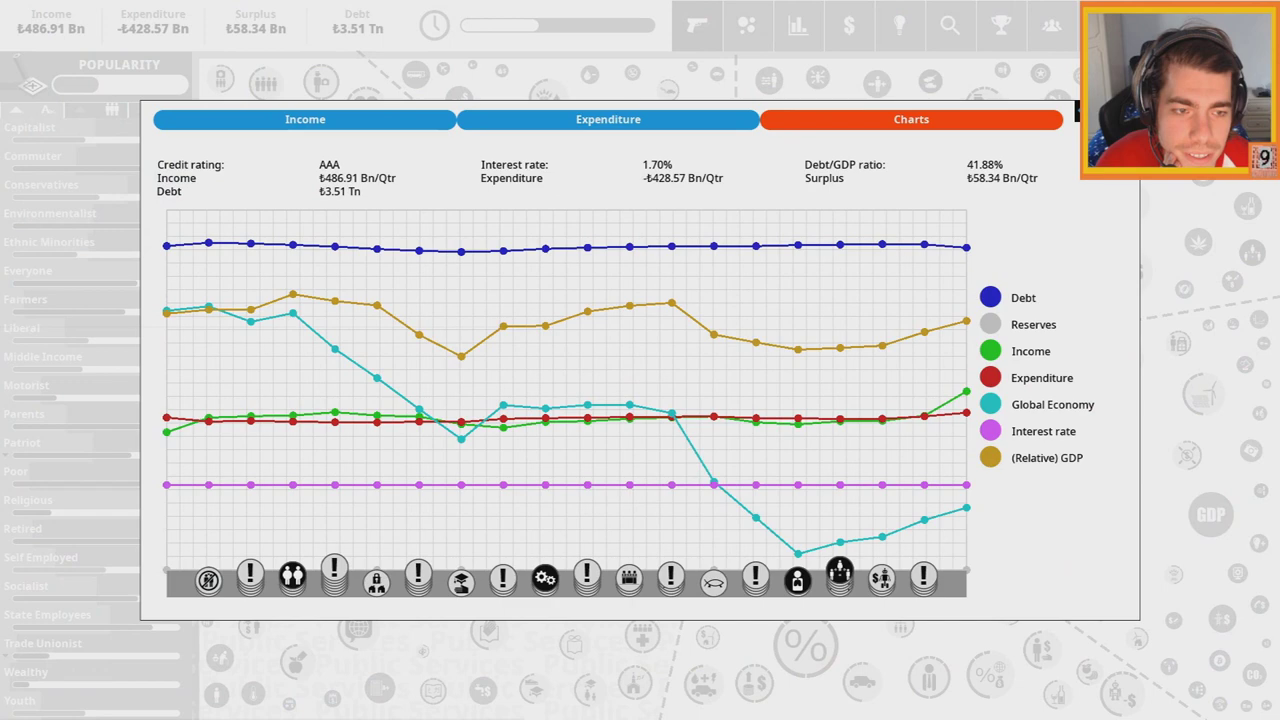
key("Escape")
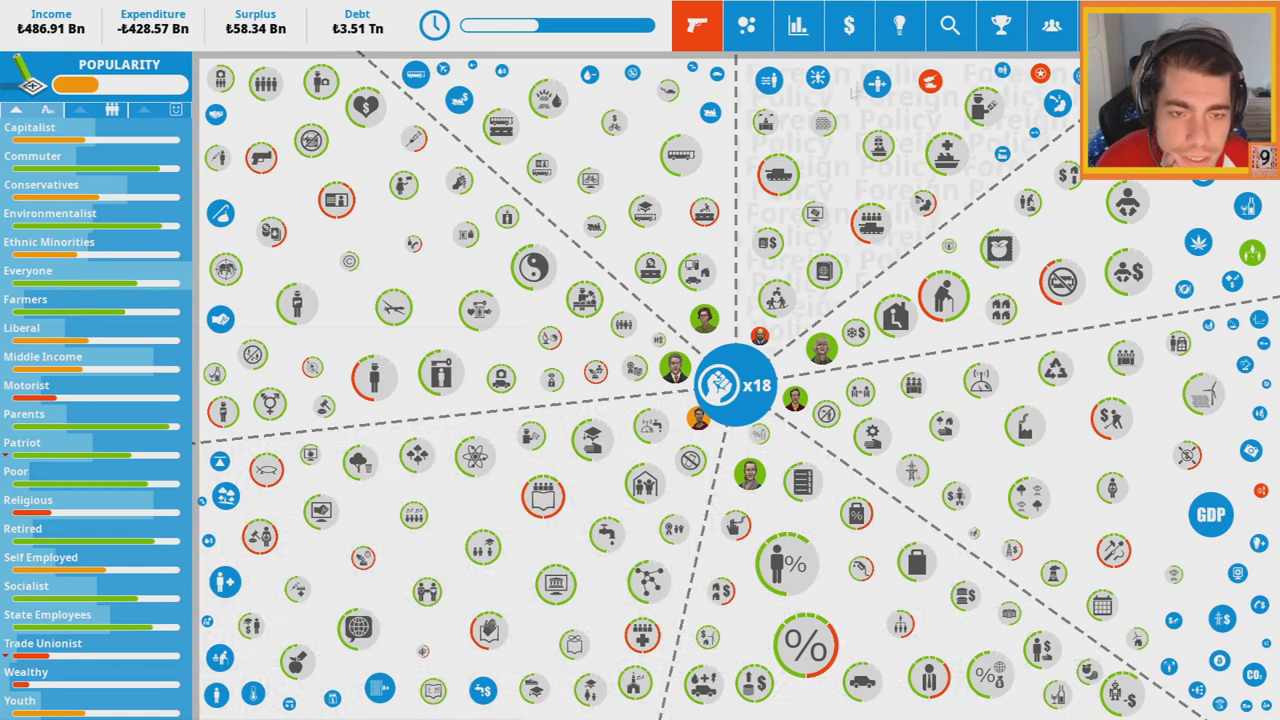
Introduce Small Business Grants at maximum funding
left_click(899, 25)
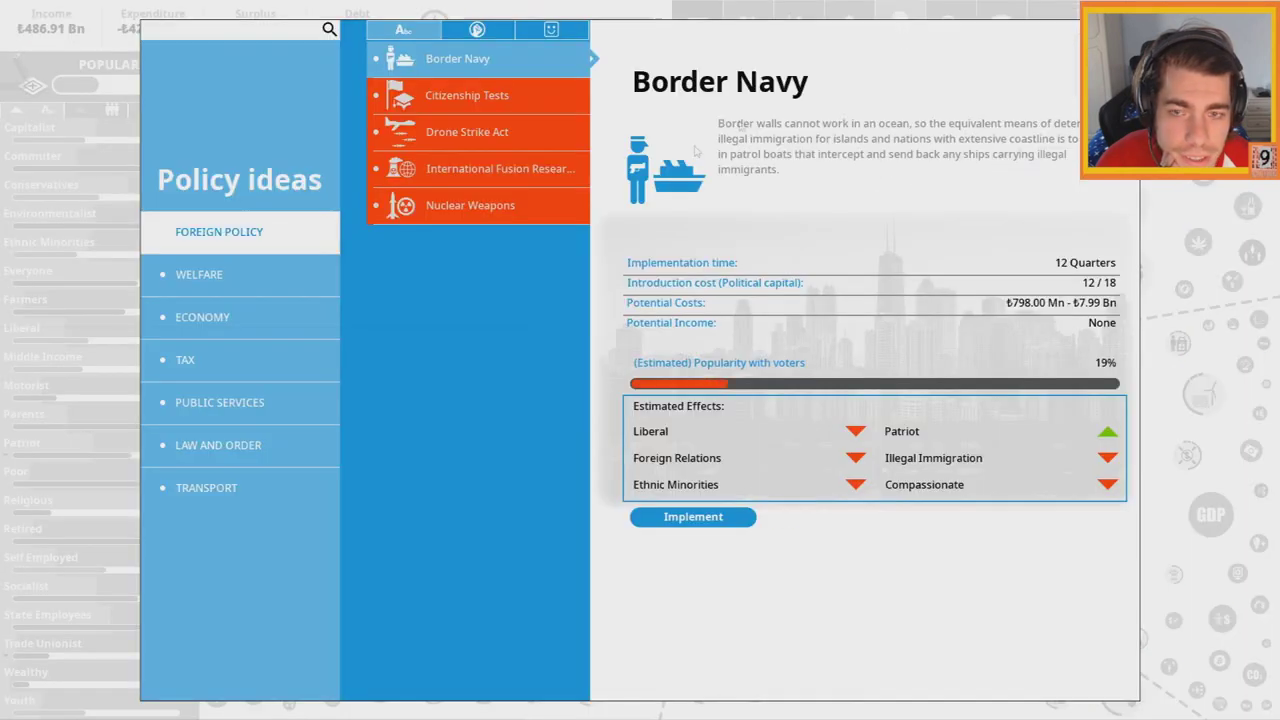
left_click(249, 318)
left_click(478, 352)
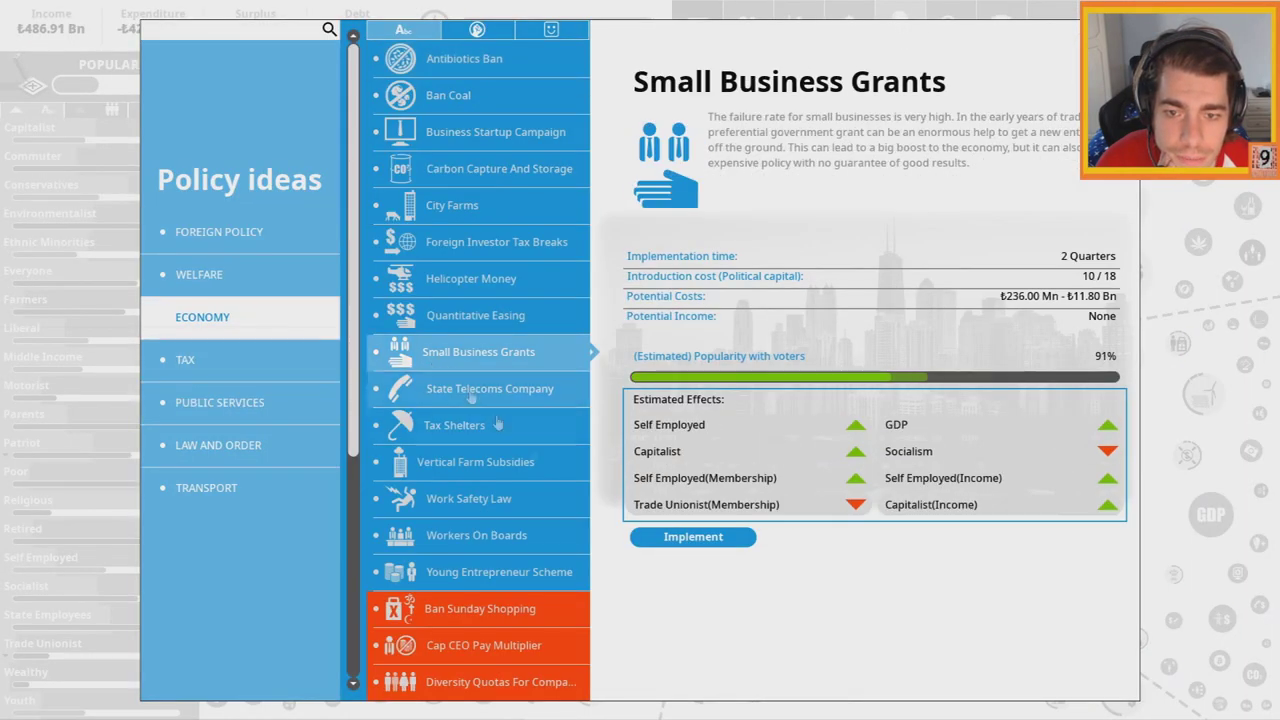
left_click(692, 537)
left_click_drag(558, 533, 865, 531)
left_click(708, 610)
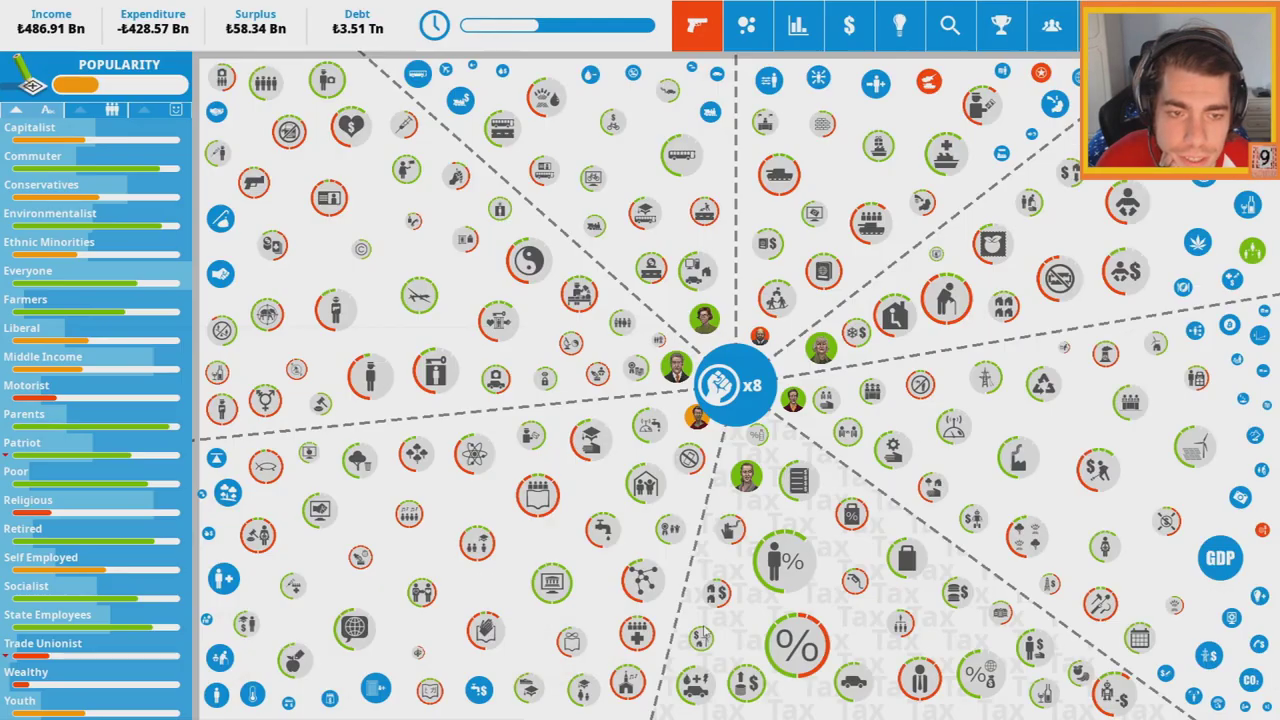
Look over Competition Law and Agriculture Subsidies without changing them
left_click(853, 425)
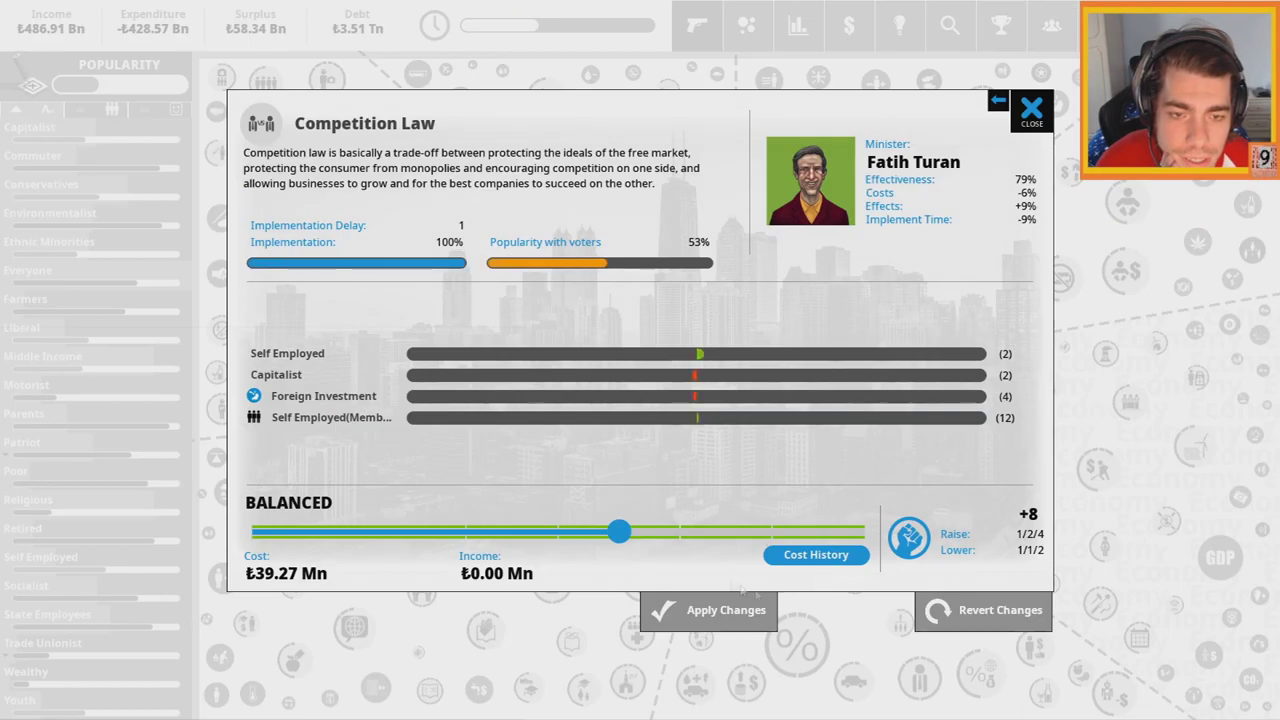
left_click(1032, 108)
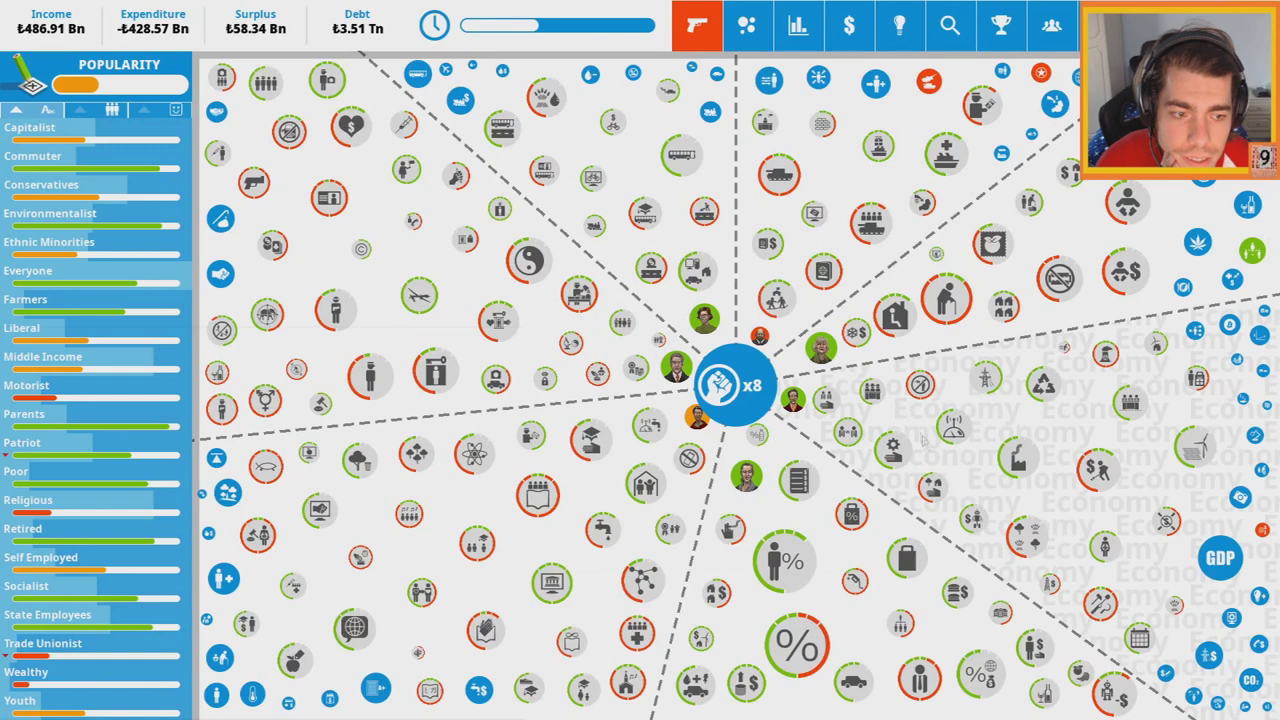
left_click(478, 515)
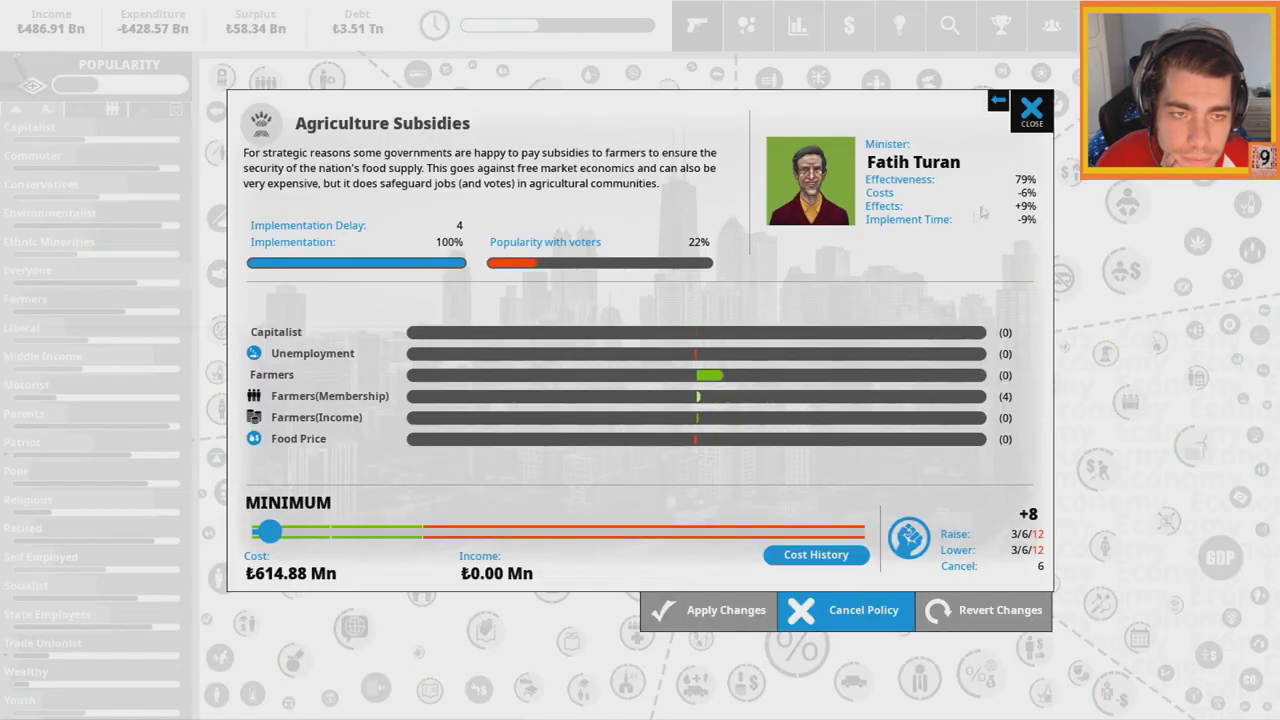
left_click(1032, 108)
Introduce Free Eye Tests from the public services ideas, funding pushed toward maximum, and end the turn
left_click(850, 25)
left_click(199, 274)
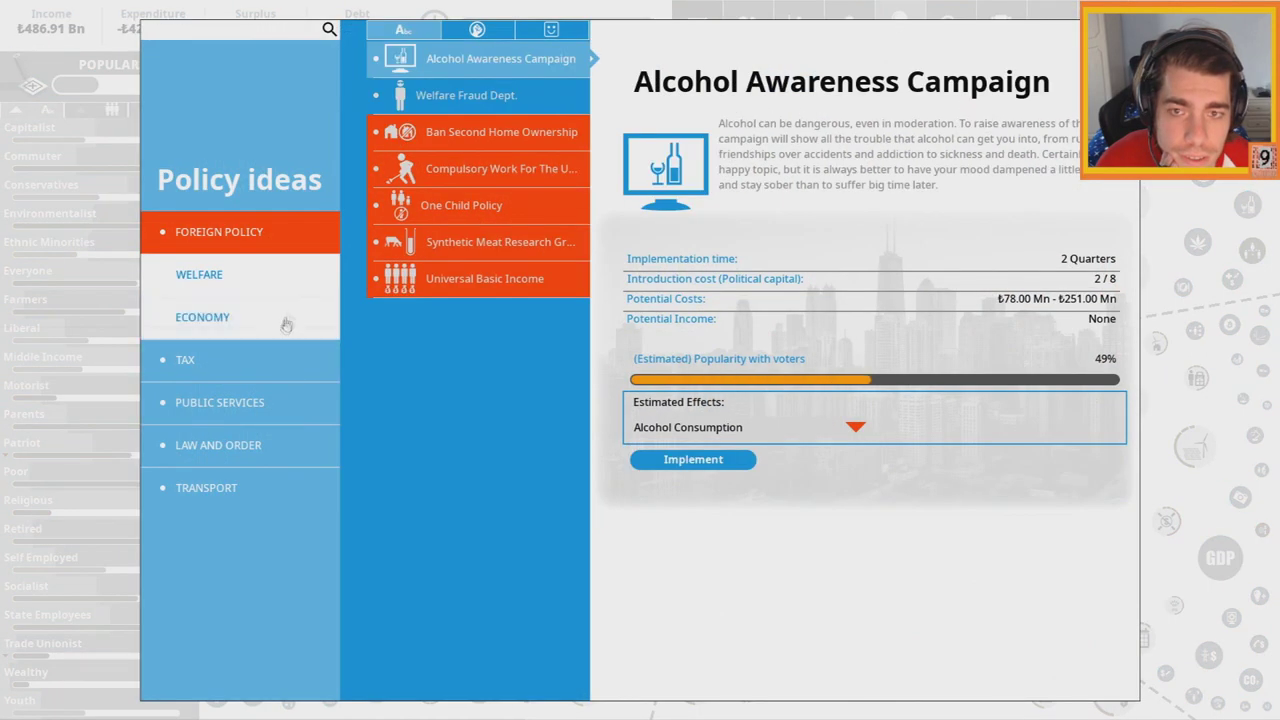
left_click(202, 317)
left_click(185, 359)
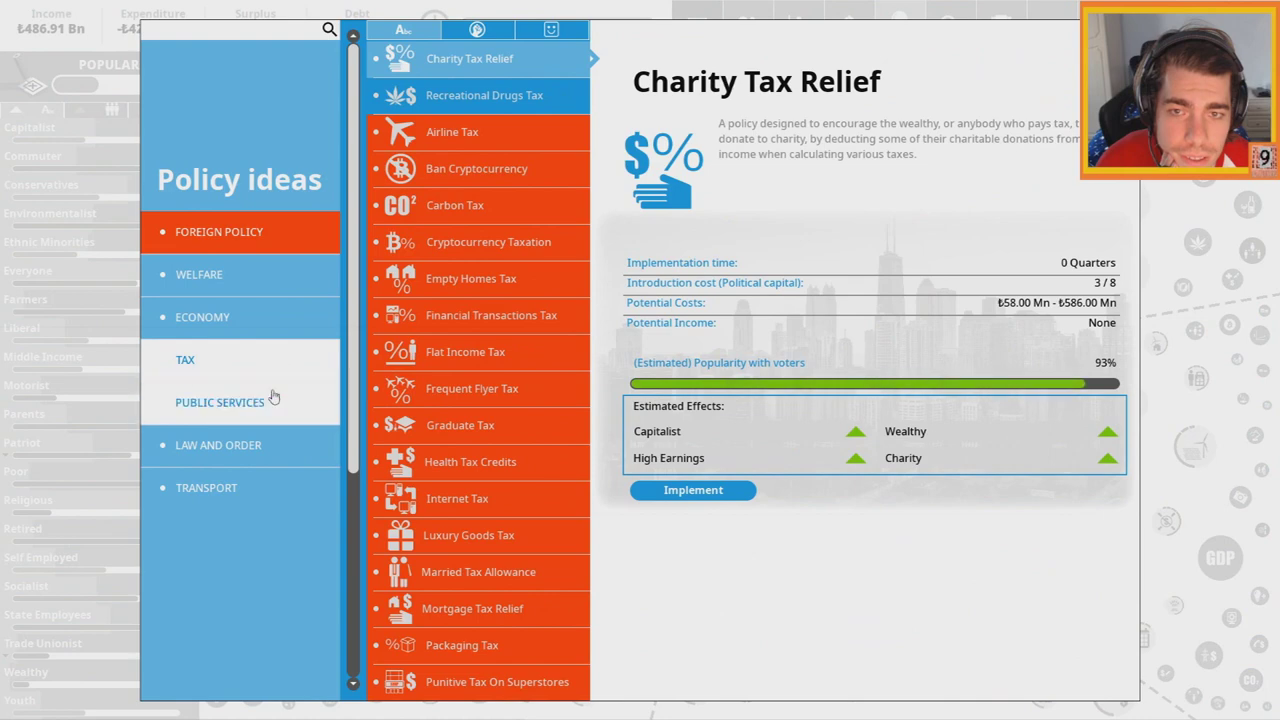
left_click(274, 398)
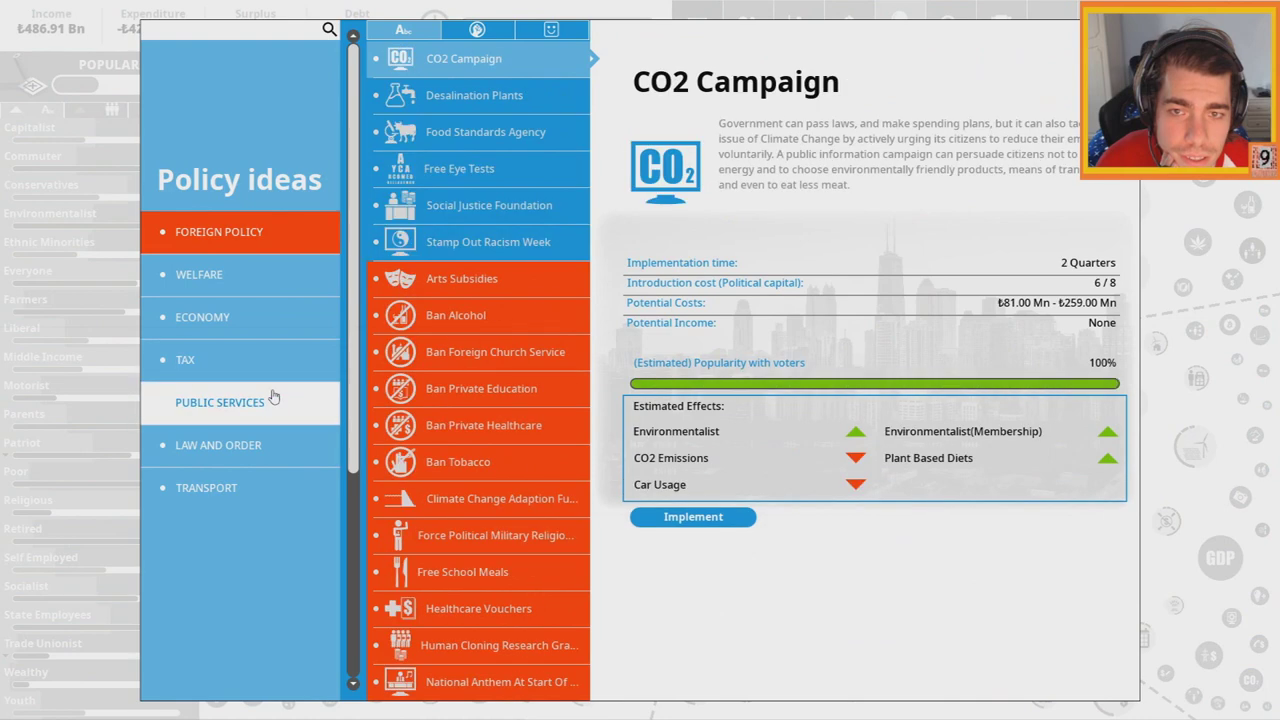
left_click(459, 168)
left_click(648, 545)
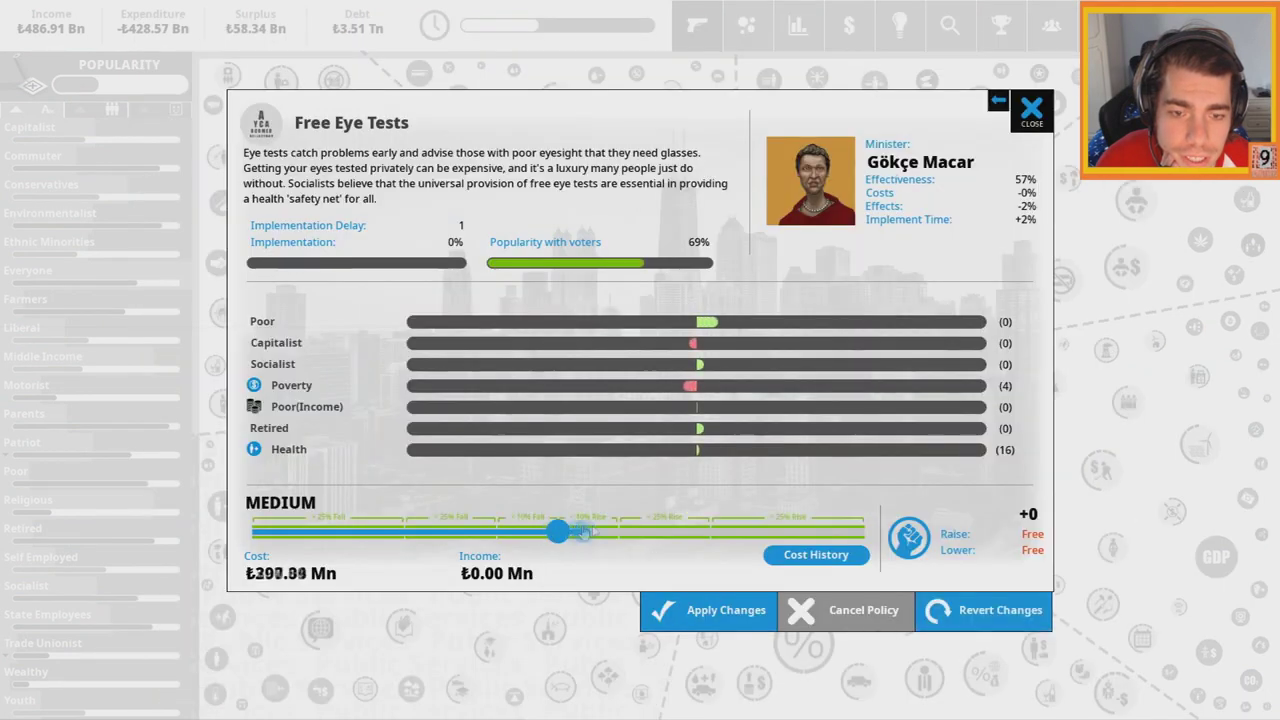
left_click_drag(558, 530, 650, 530)
left_click_drag(565, 540, 820, 532)
left_click(708, 610)
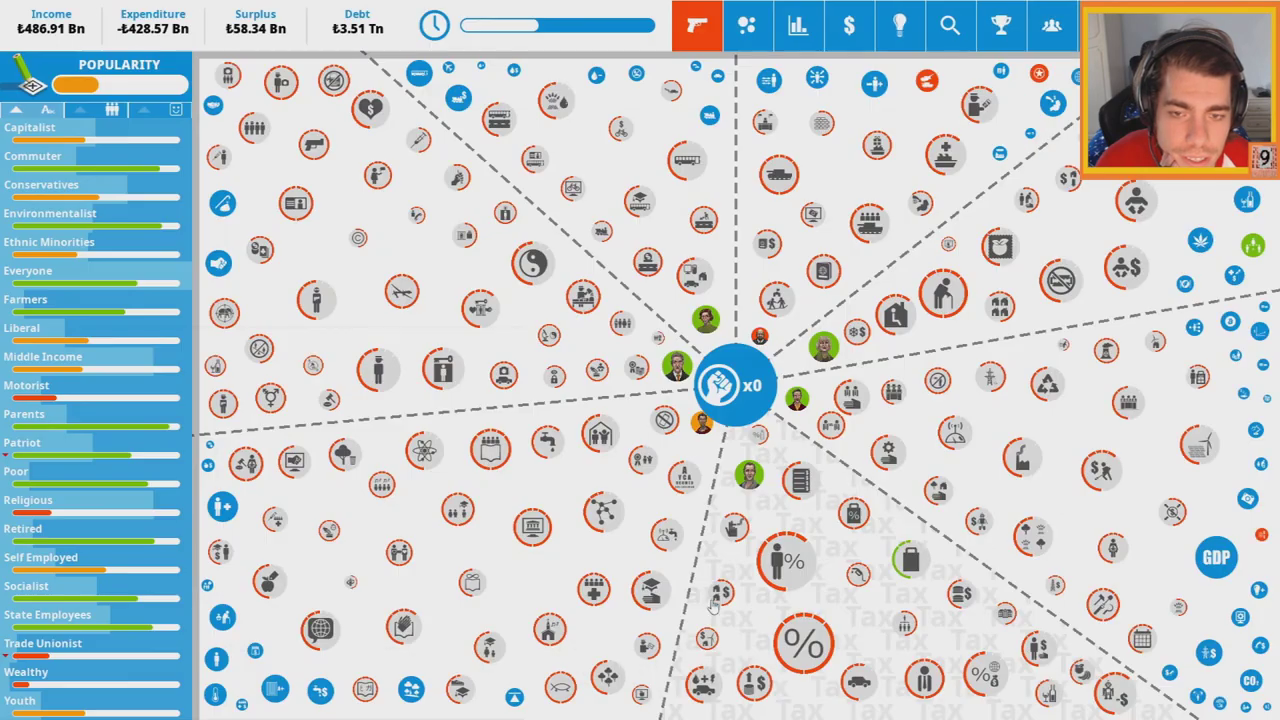
left_click(697, 24)
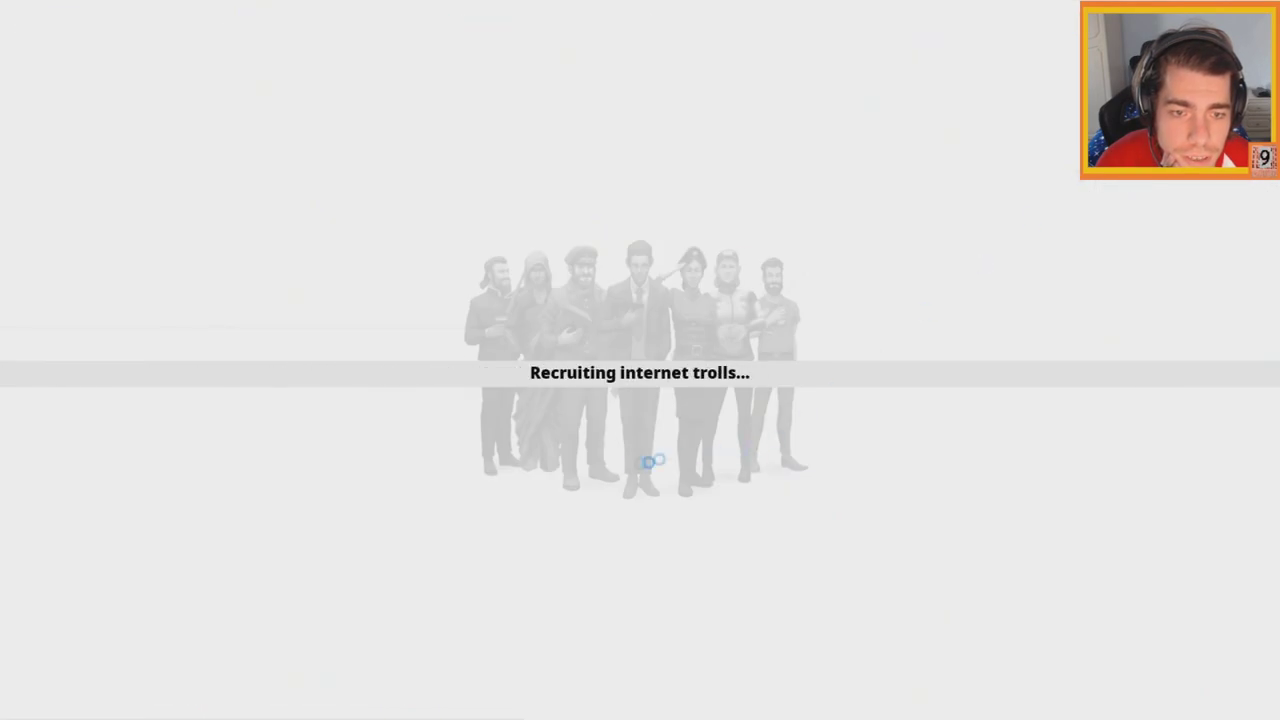
Check the Uncompetitive Economy notice, then relax planning law in the Housing Expansion dilemma
left_click(643, 422)
left_click(800, 335)
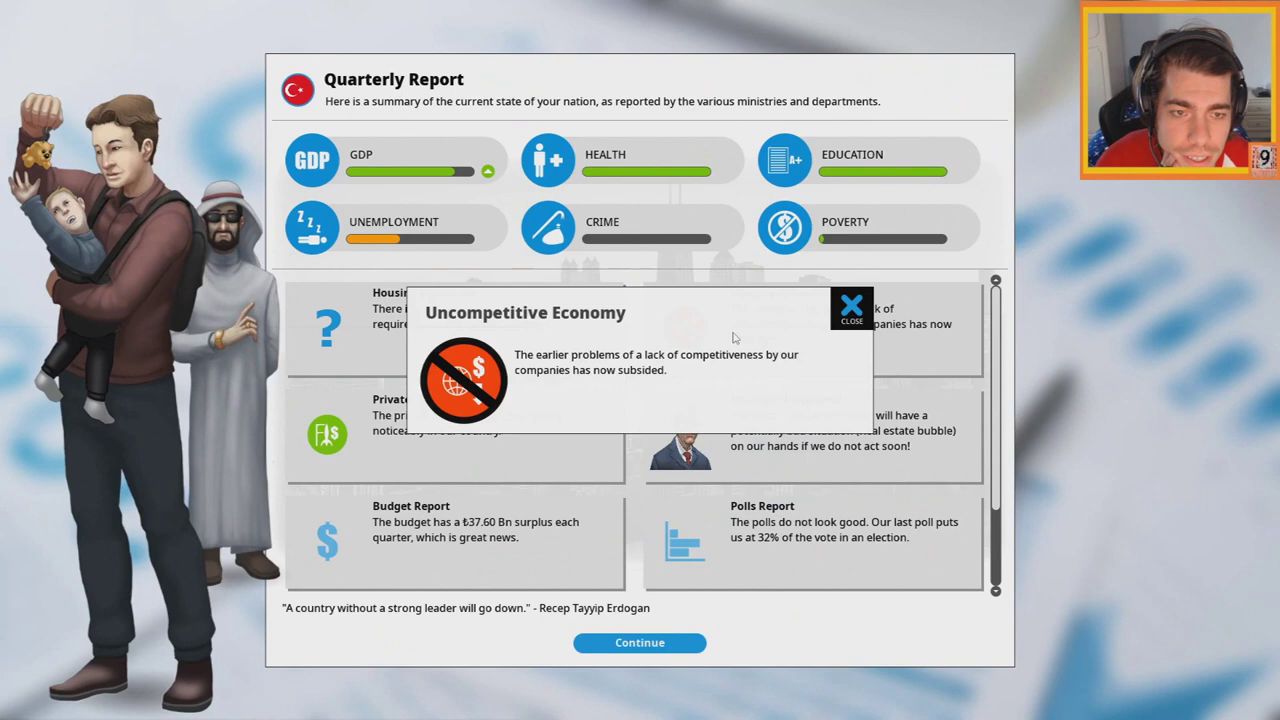
left_click(852, 308)
left_click(489, 348)
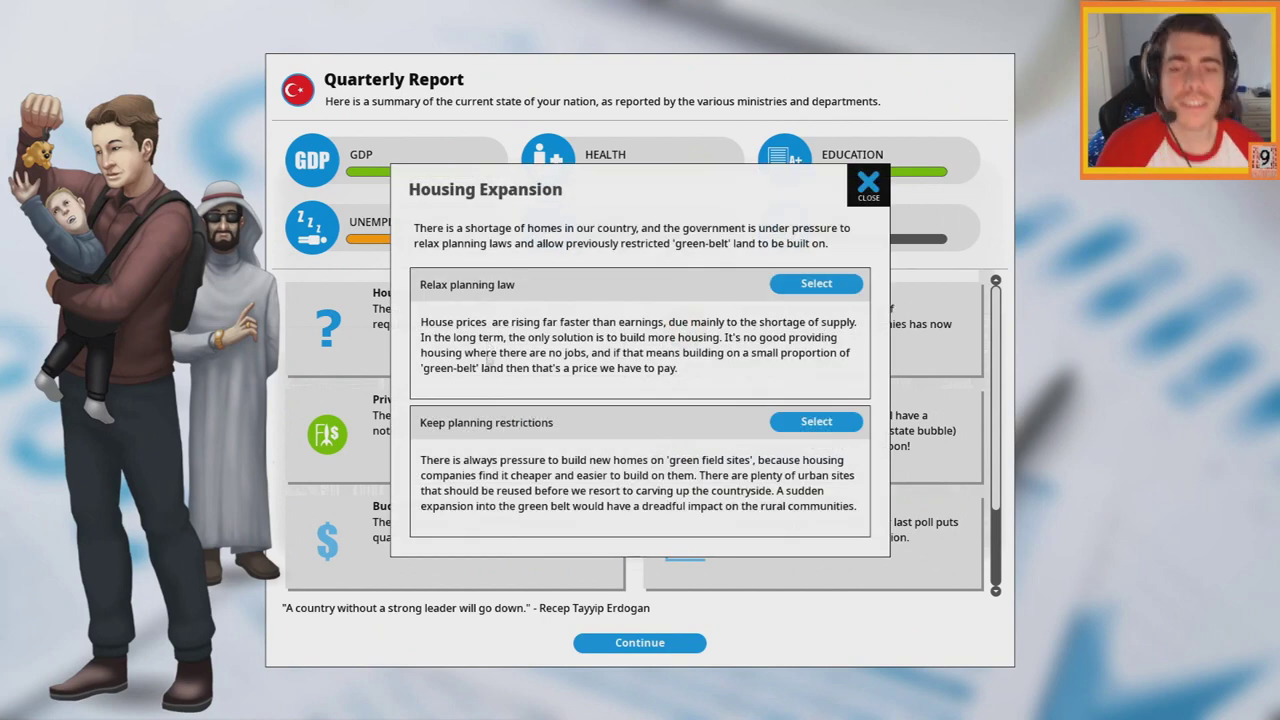
left_click(816, 283)
left_click(867, 145)
Review the Private Space Industry details and dismiss the quarterly report
left_click(480, 335)
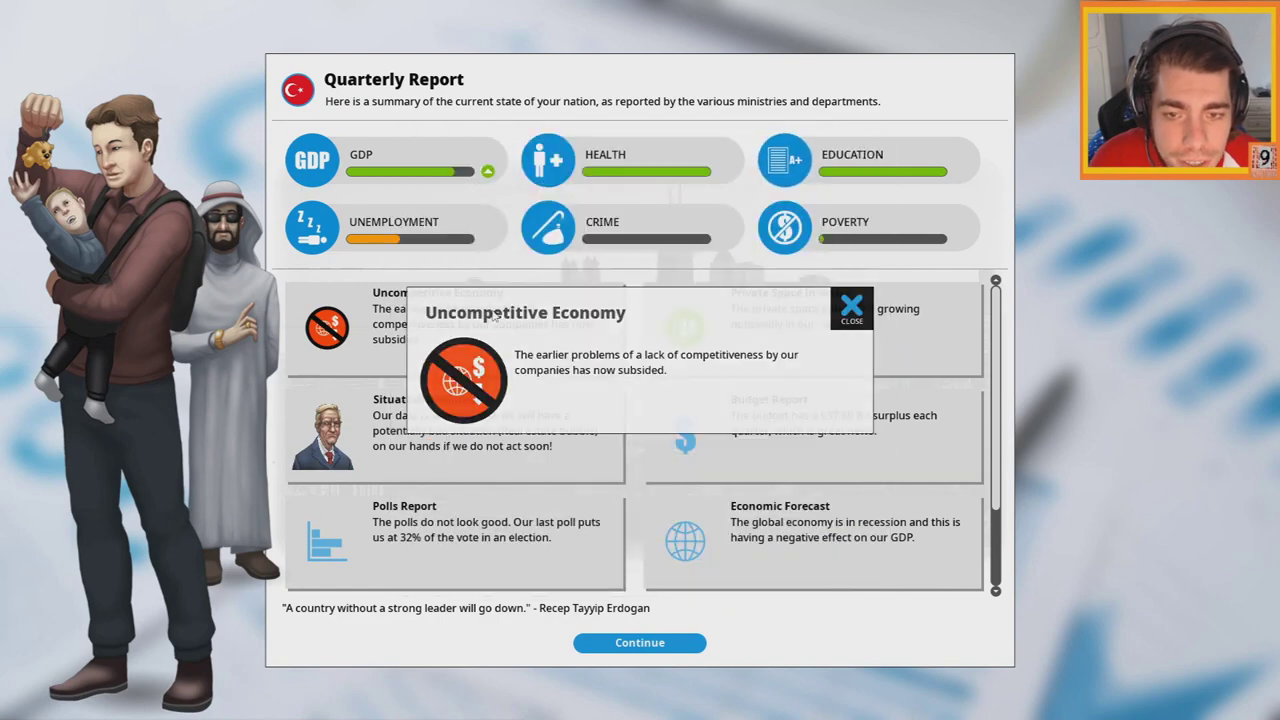
left_click(852, 308)
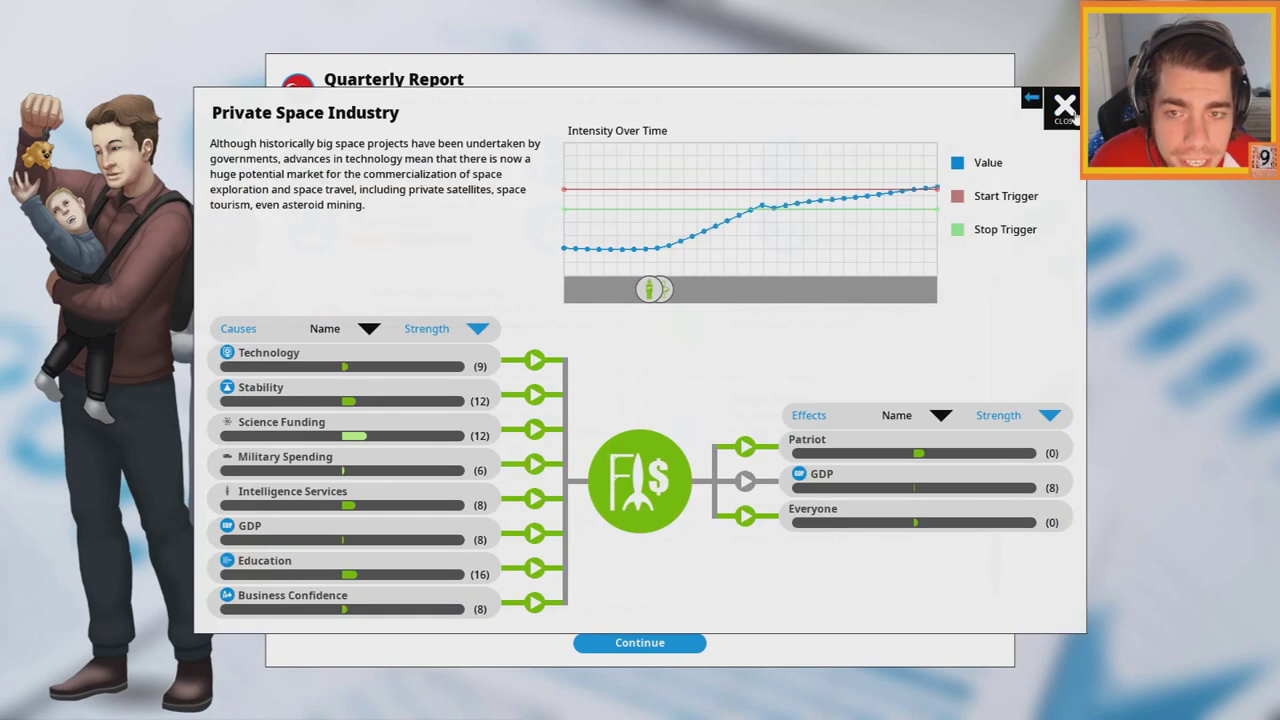
left_click(1065, 106)
left_click(640, 642)
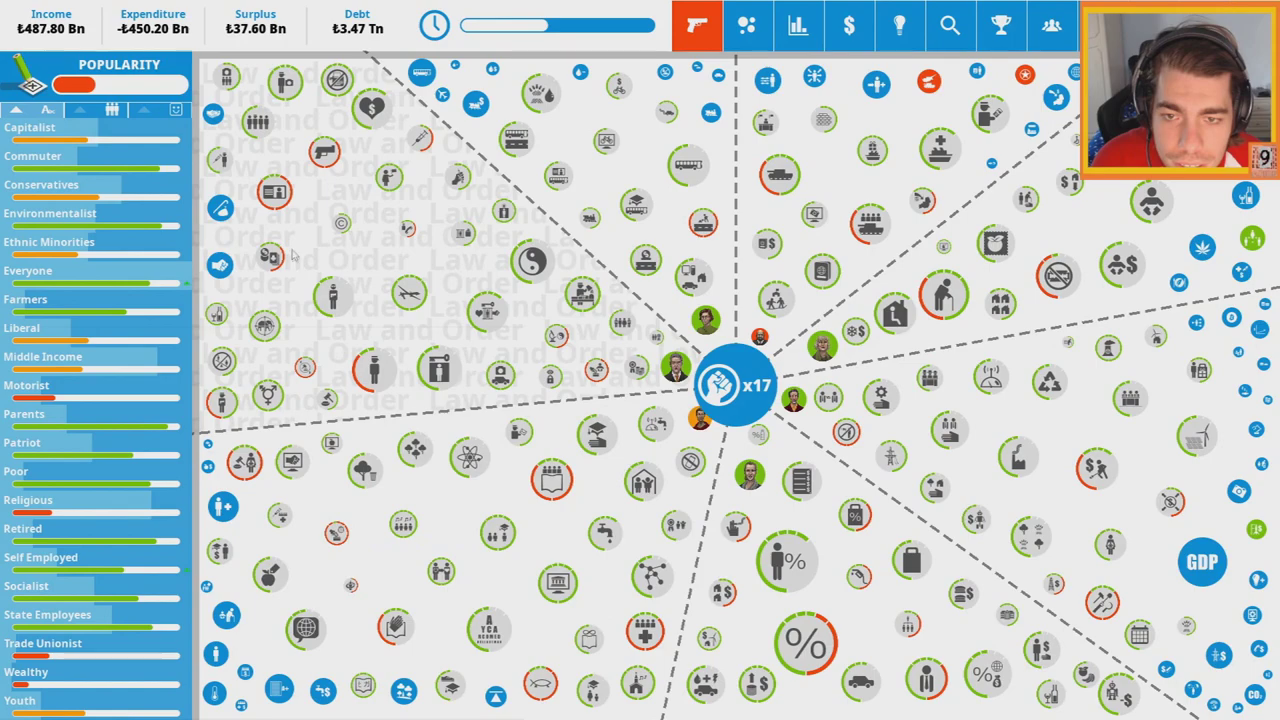
Scrap the Racial Profiling policy
left_click(523, 370)
left_click(846, 612)
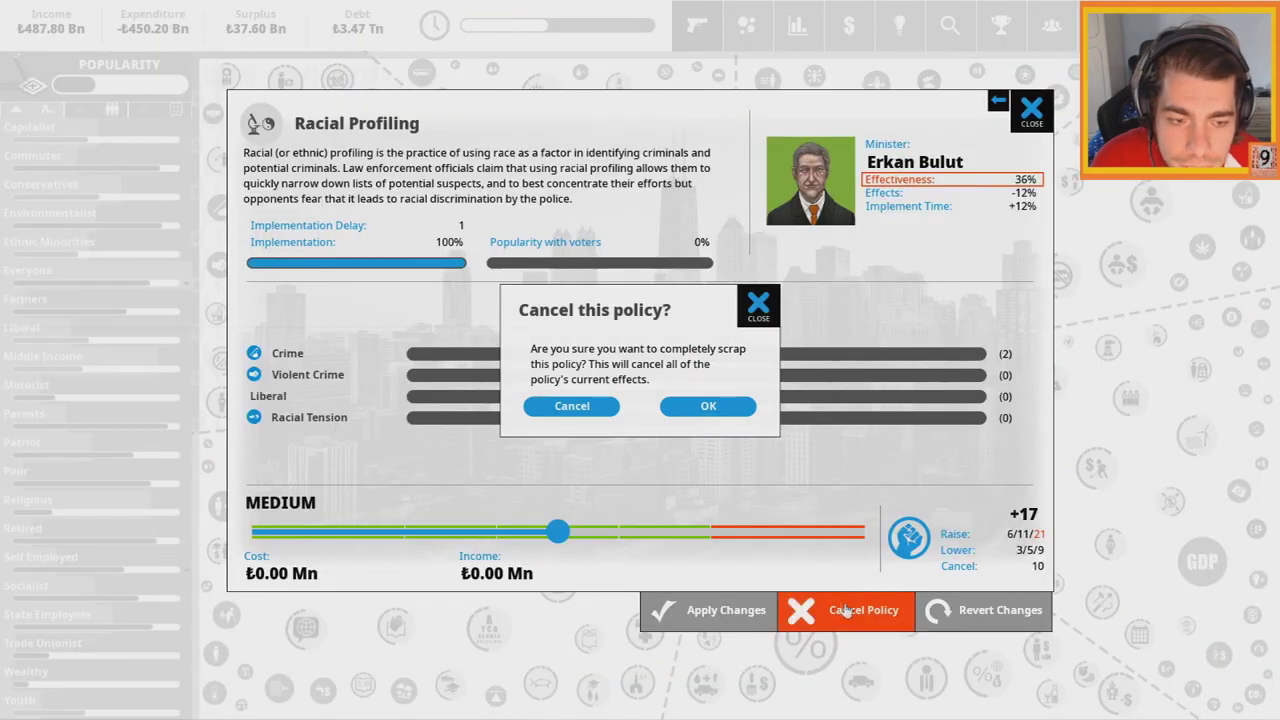
left_click(708, 405)
Browse the economy, tax and welfare ideas, then introduce the Food Standards Agency at maximum
left_click(202, 317)
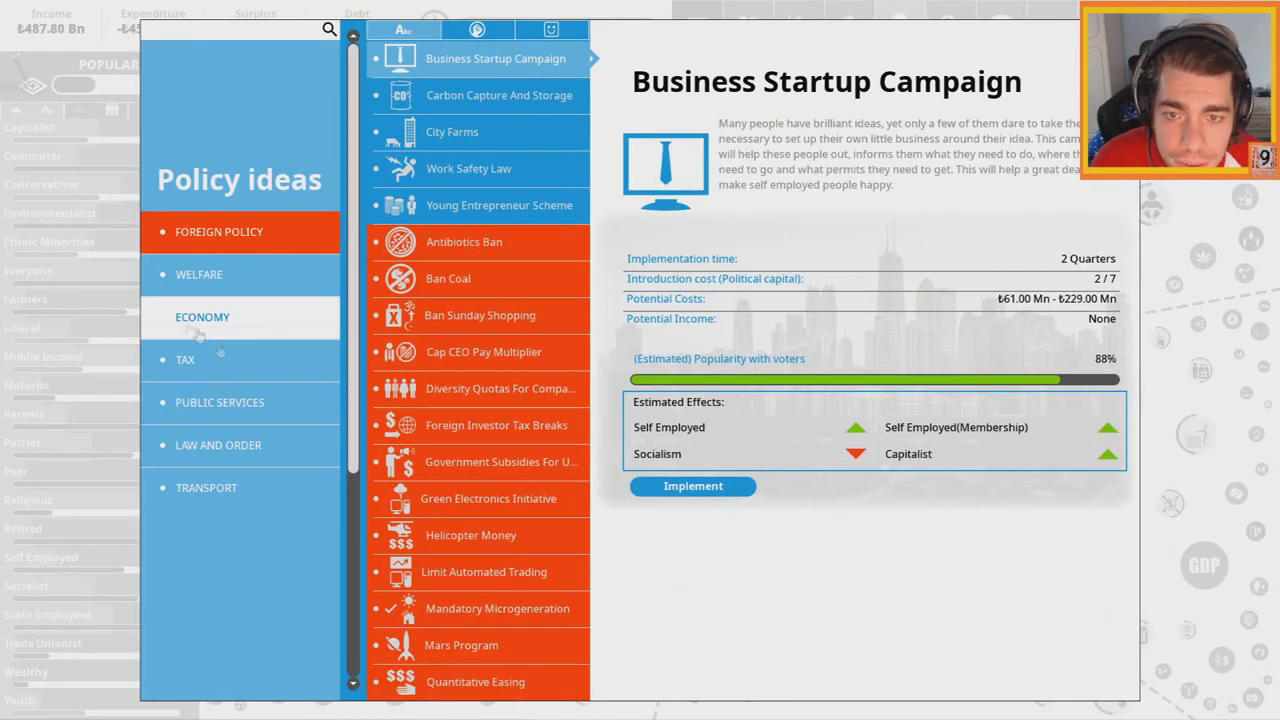
scroll(480, 440, "down", 5)
scroll(480, 440, "down", 3)
left_click(486, 425)
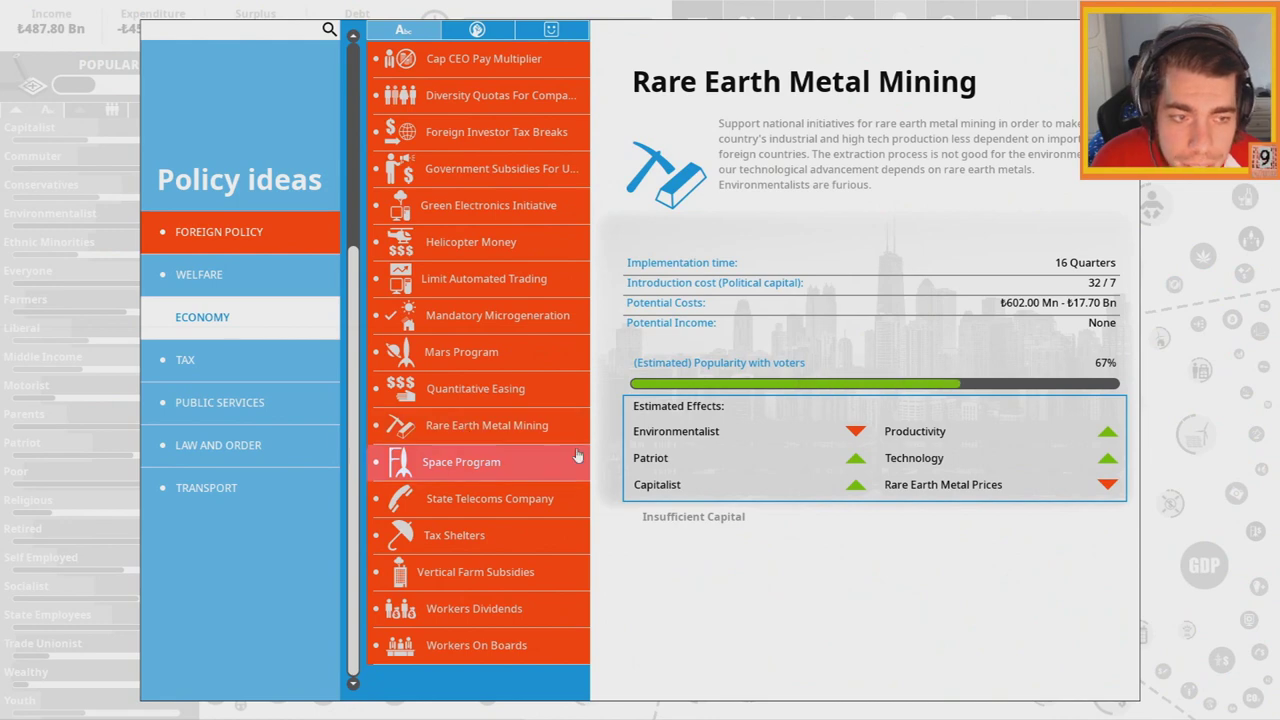
left_click(250, 358)
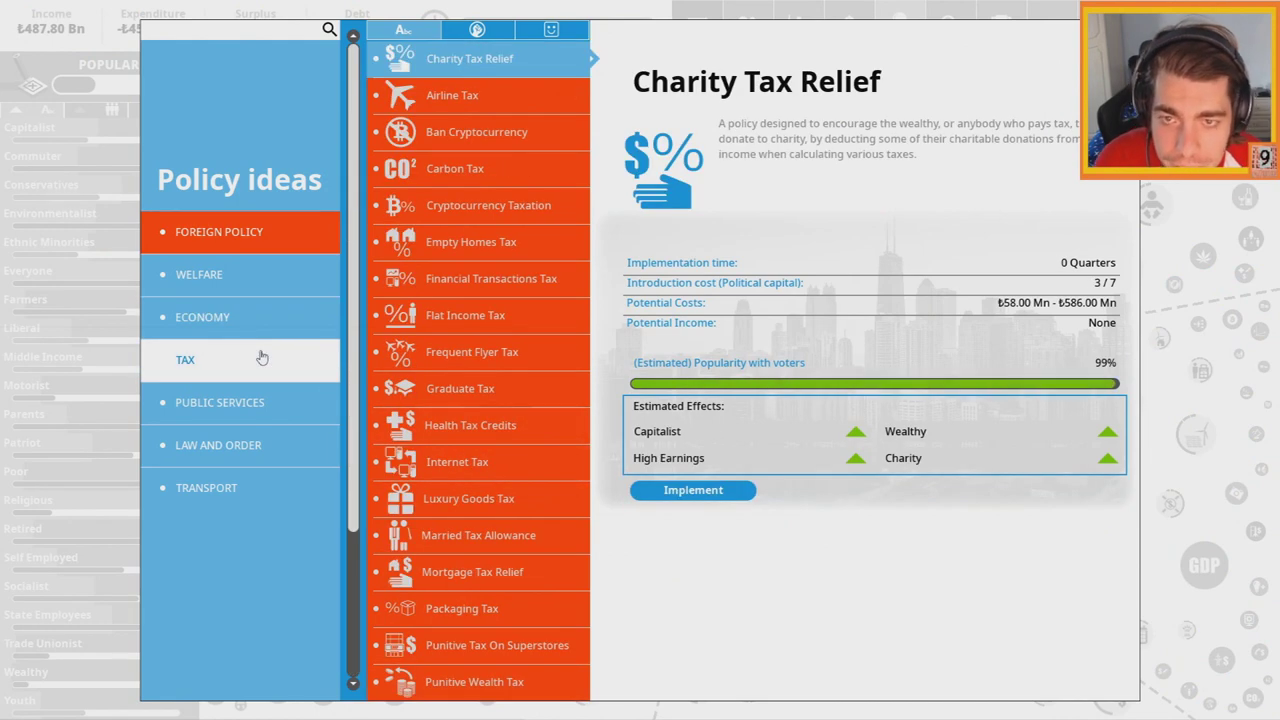
left_click(250, 278)
left_click(258, 404)
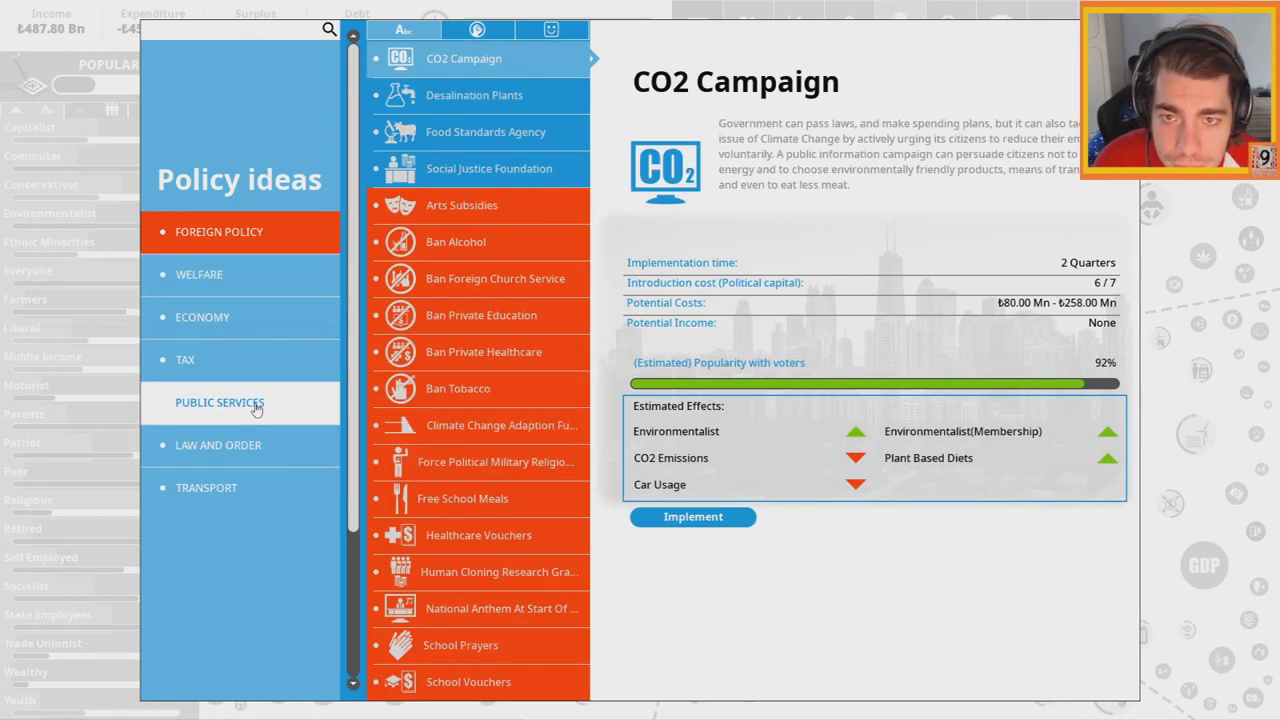
left_click(485, 132)
left_click(693, 516)
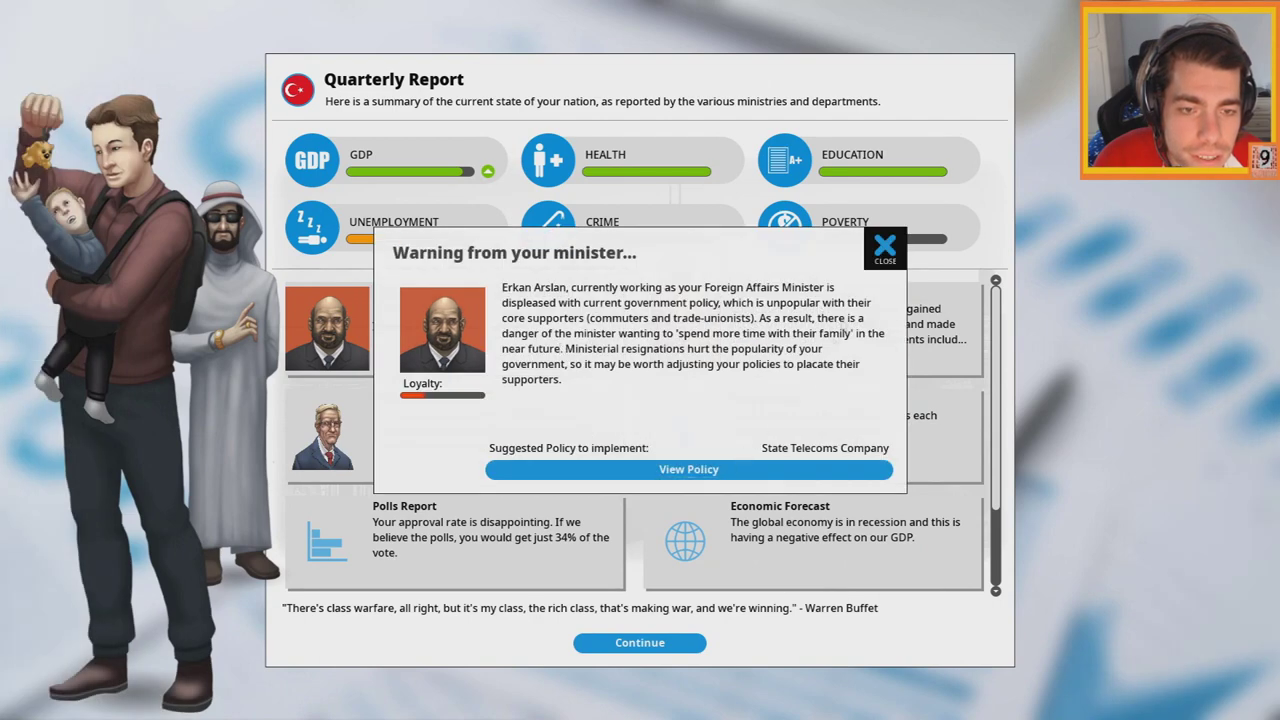
Introduce the Frequent Flyer Tax at a high rate and dismiss the quarterly report
left_click(660, 472)
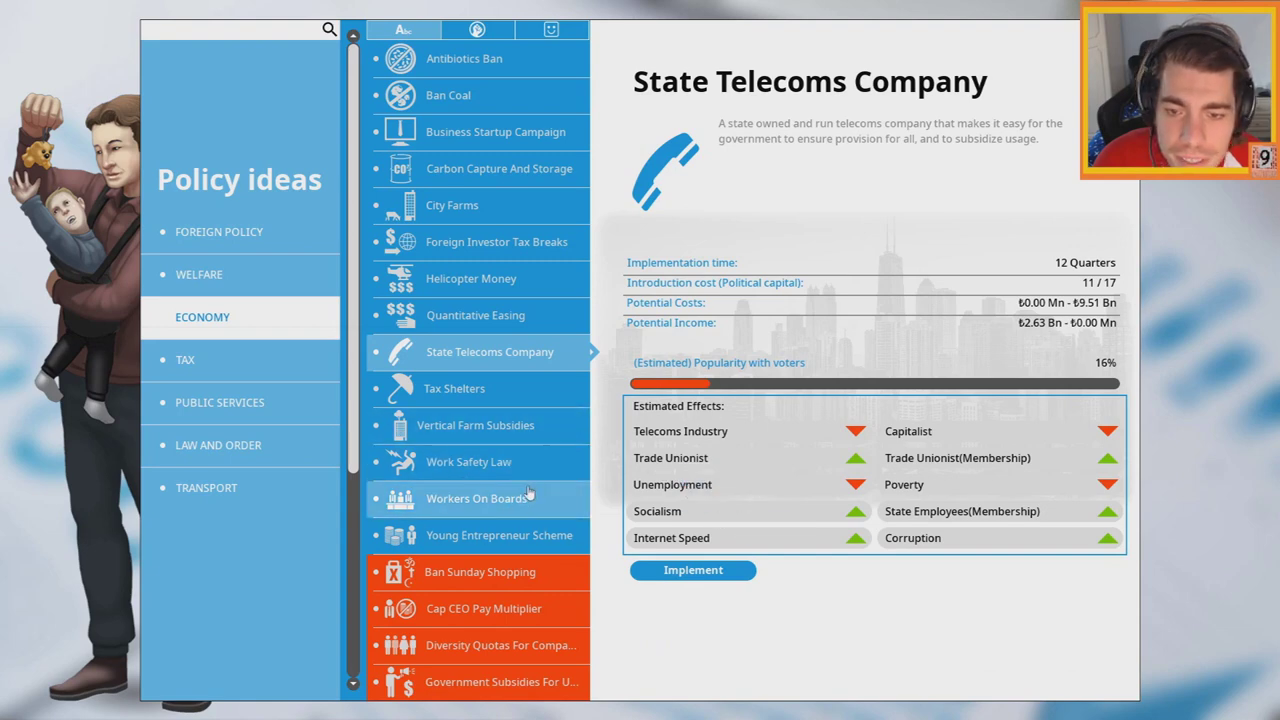
left_click(255, 360)
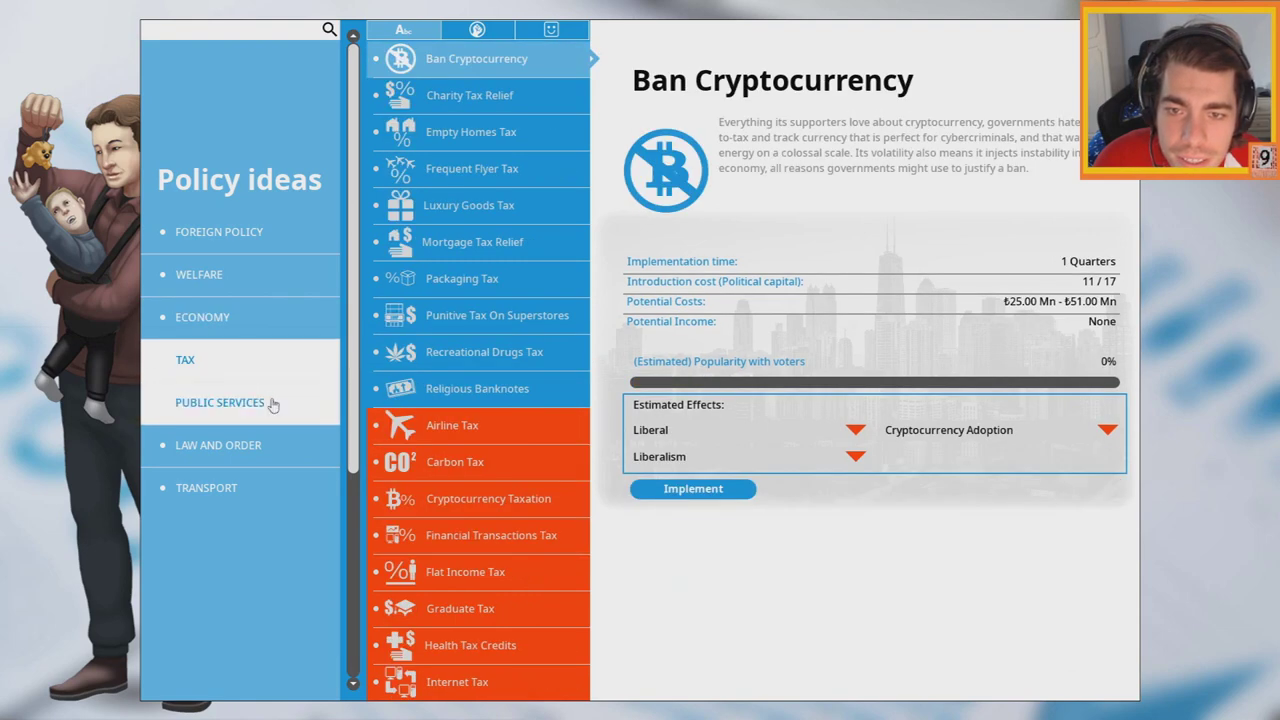
left_click(466, 138)
left_click(466, 172)
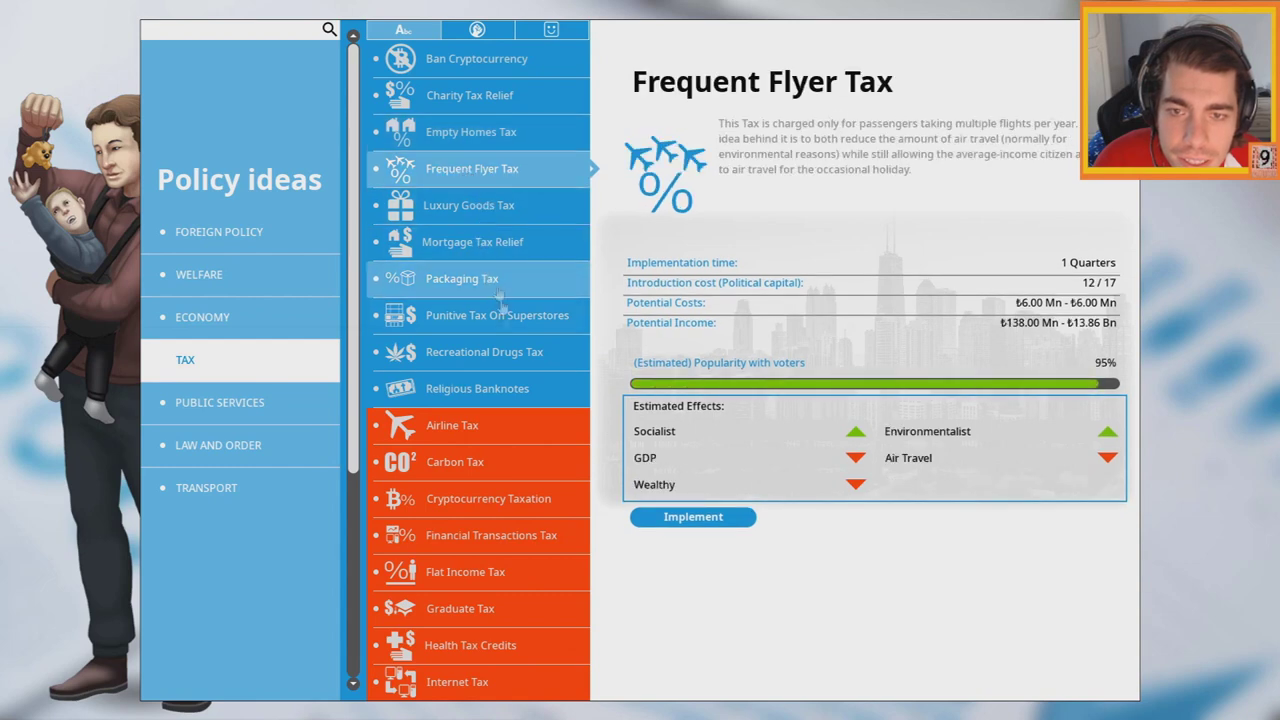
left_click(661, 530)
left_click_drag(558, 533, 670, 533)
left_click(710, 610)
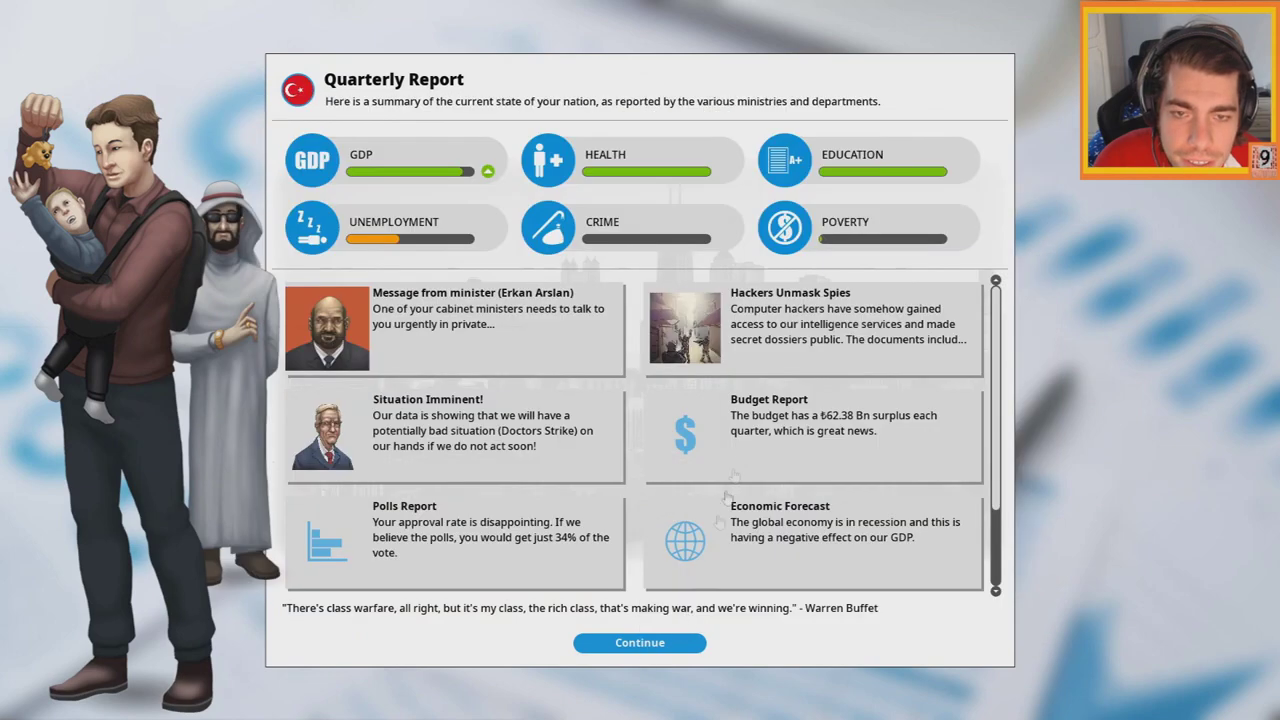
left_click(640, 643)
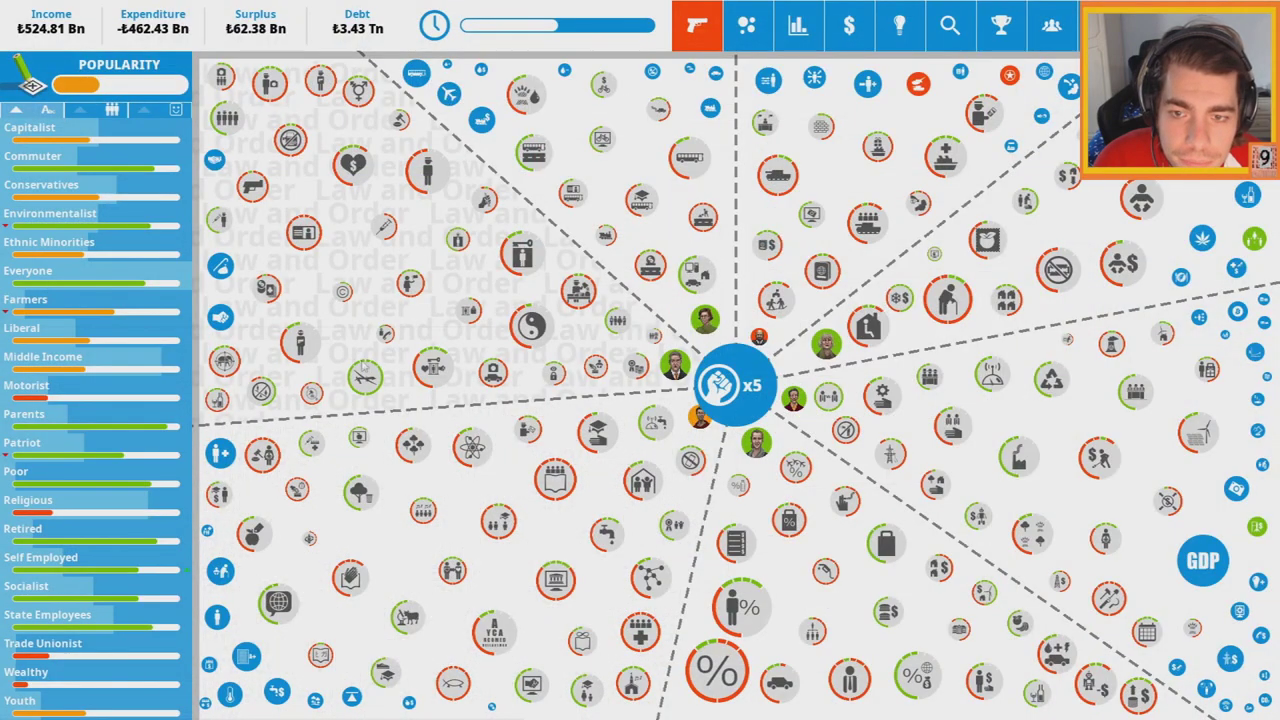
Shift the Prison Regime to Balanced
left_click(403, 450)
left_click_drag(725, 532, 584, 532)
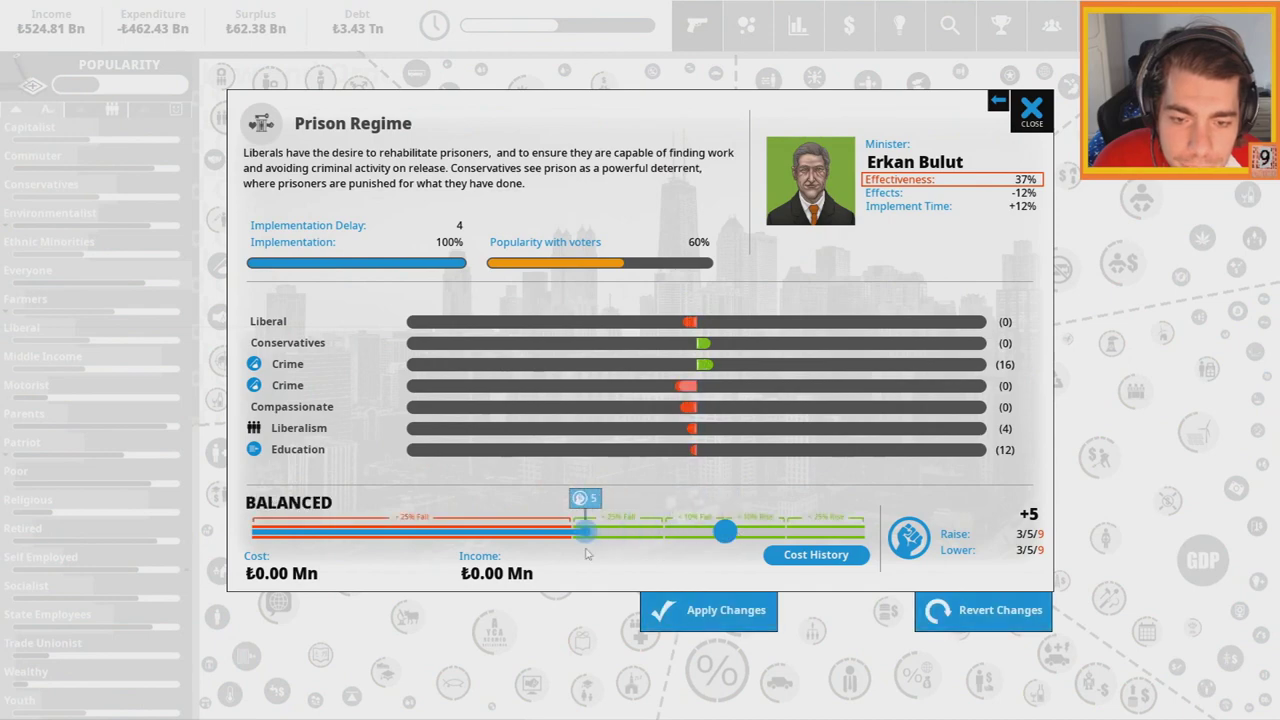
left_click(690, 609)
left_click(708, 390)
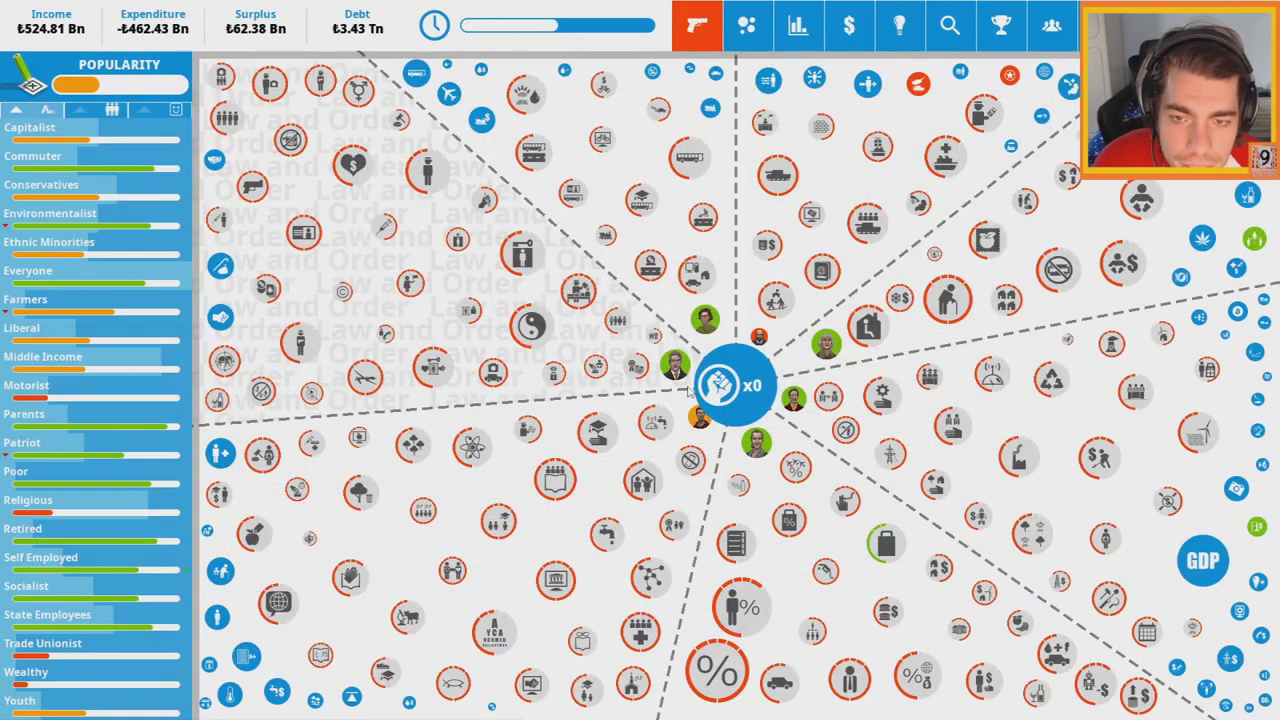
Advance the quarter, allow the Airport Expansion plans, and bring up Torture Usage By Secret Services
left_click(700, 328)
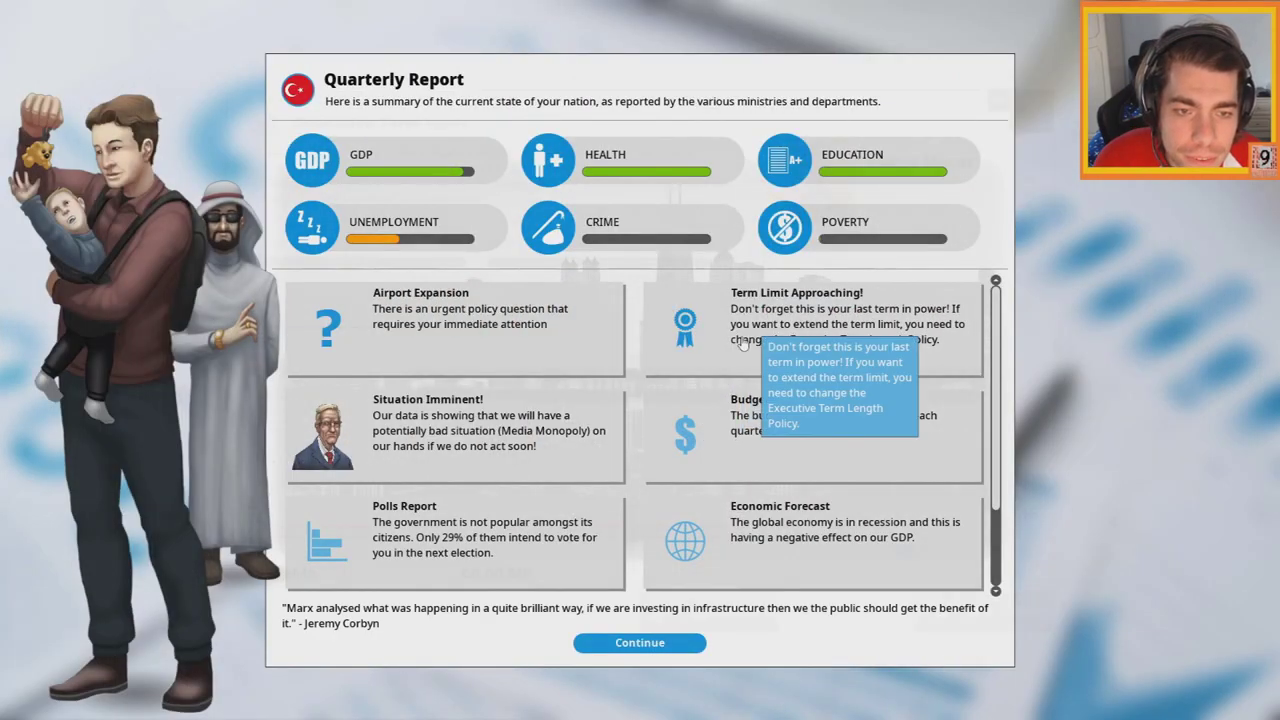
left_click(742, 343)
left_click(1032, 110)
left_click(571, 312)
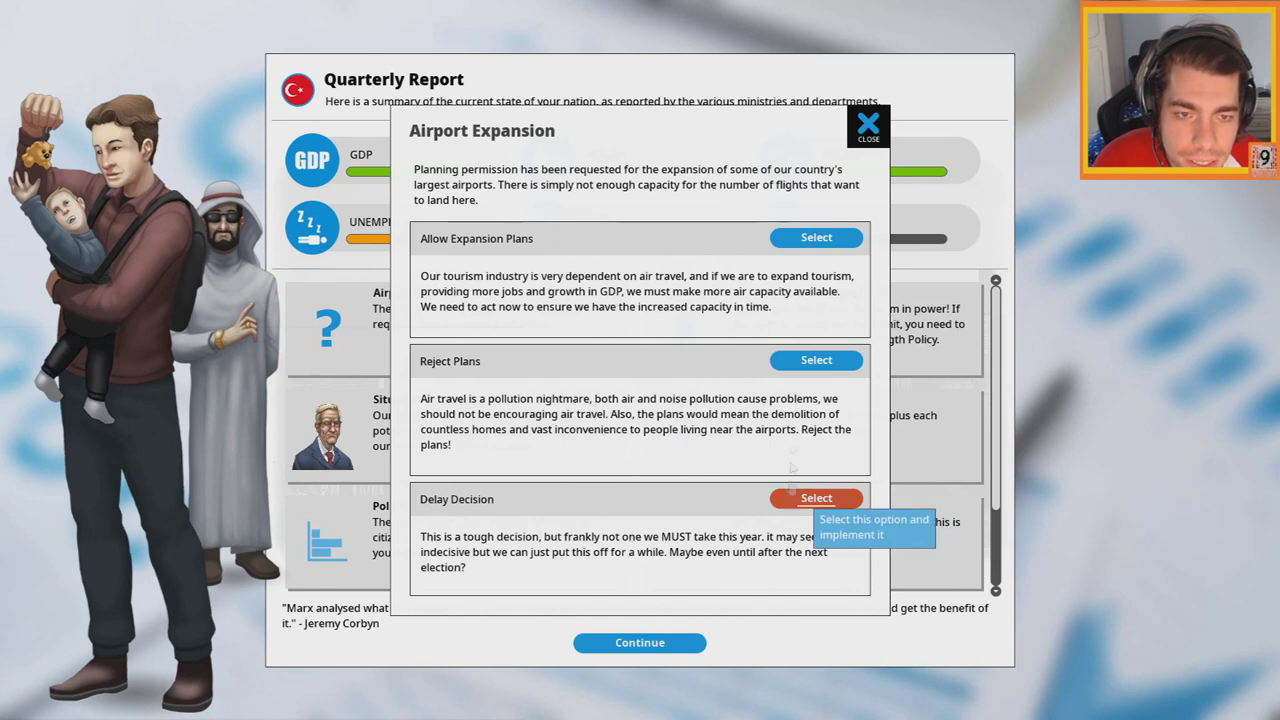
left_click(815, 238)
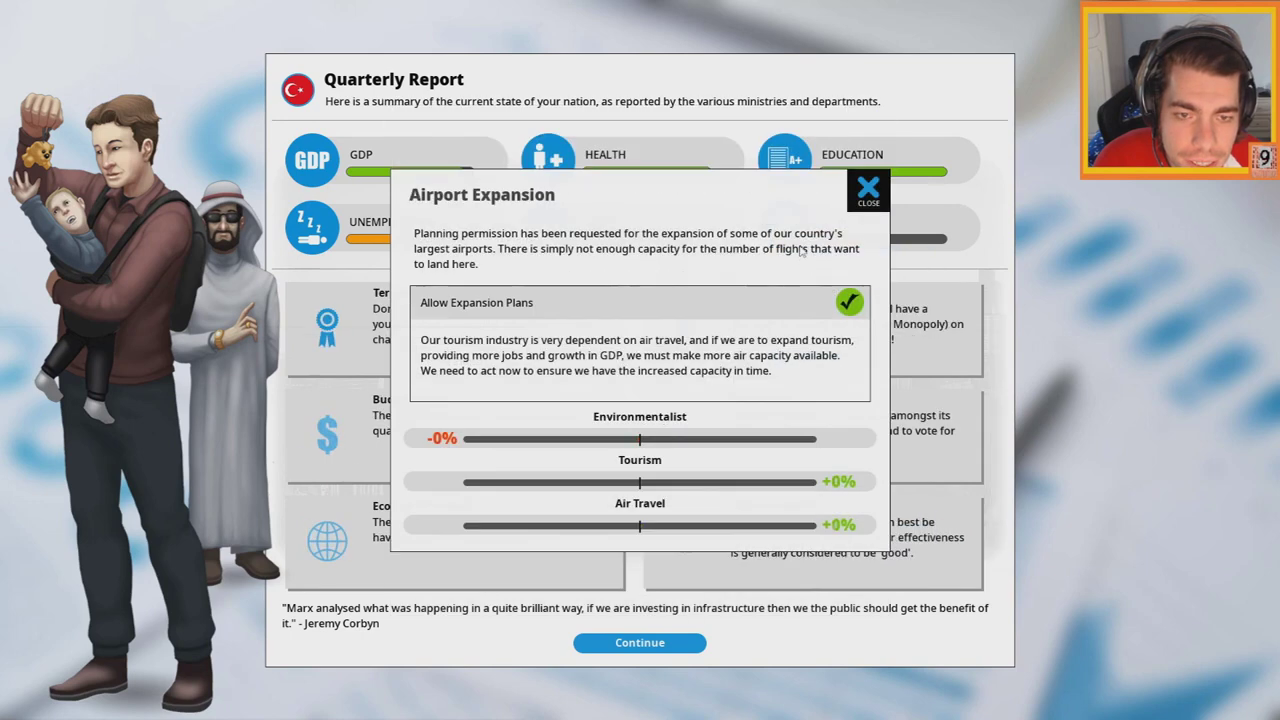
left_click(868, 190)
left_click(640, 642)
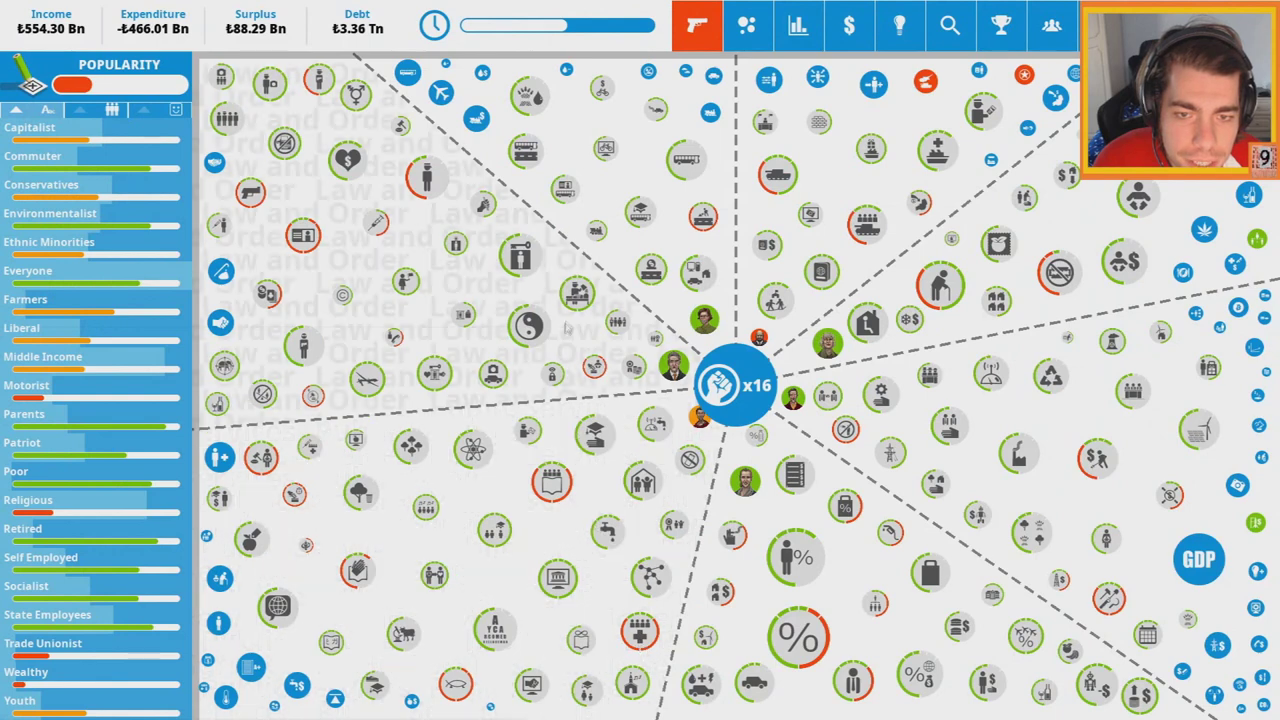
left_click(583, 458)
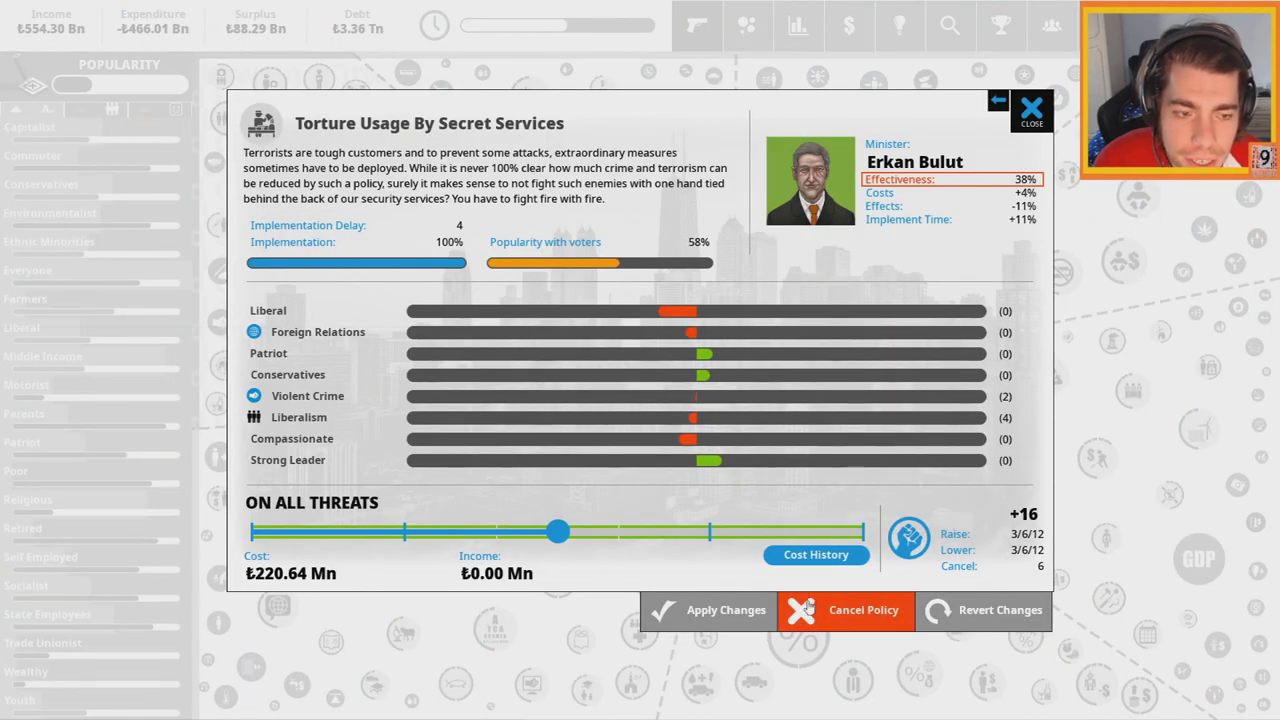
Cancel the secret-service torture policy and end the turn
left_click(808, 609)
left_click(735, 445)
left_click(700, 25)
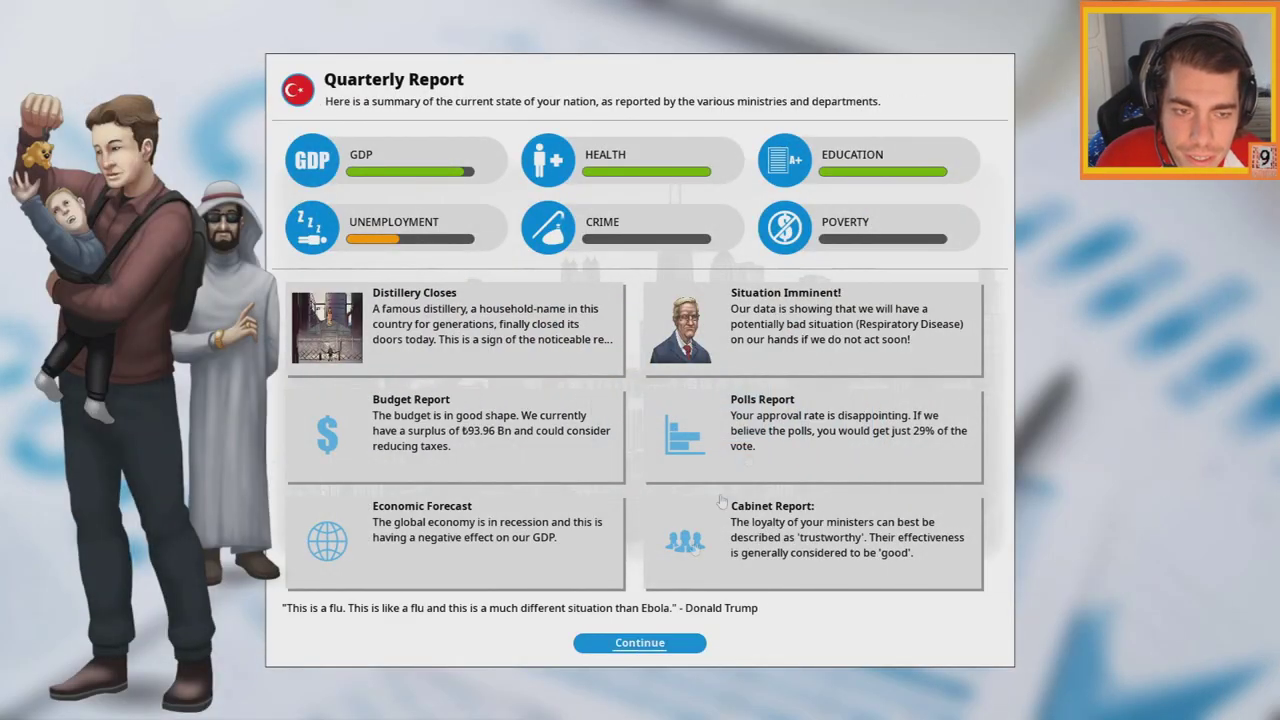
Trace Respiratory Disease to Tobacco Usage and raise the Tobacco Tax to about 30%
left_click(810, 330)
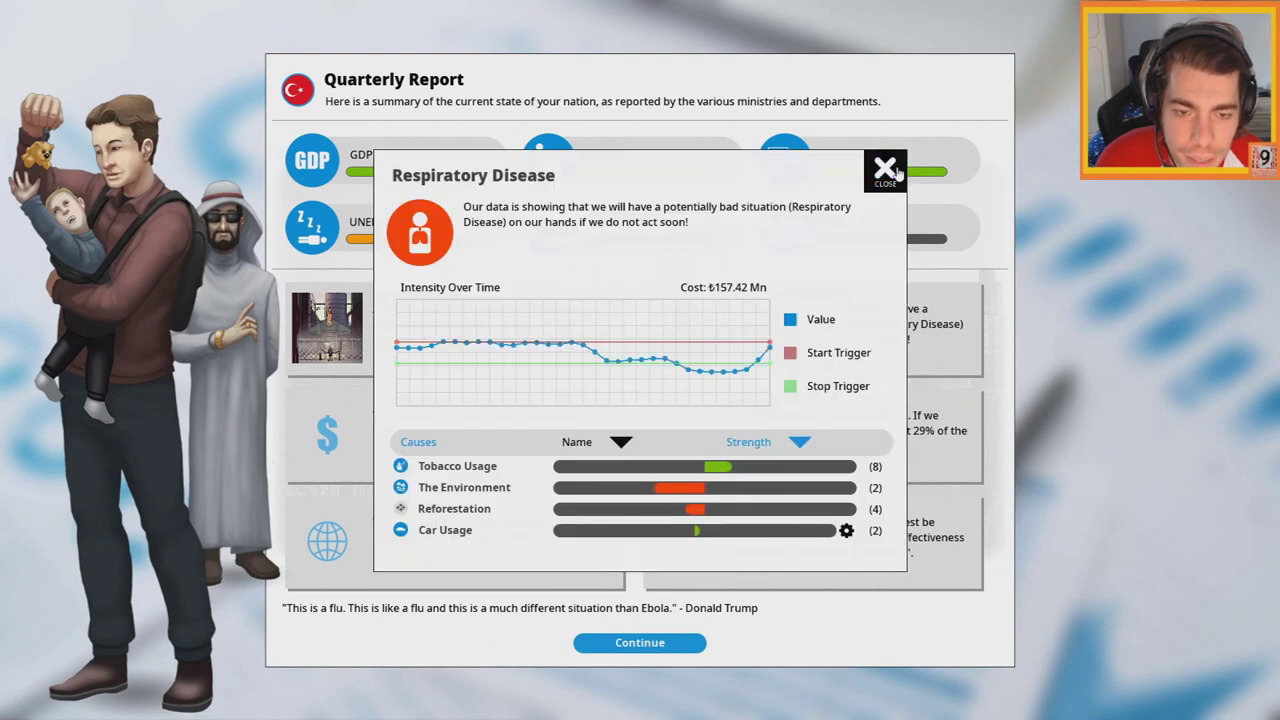
left_click(722, 466)
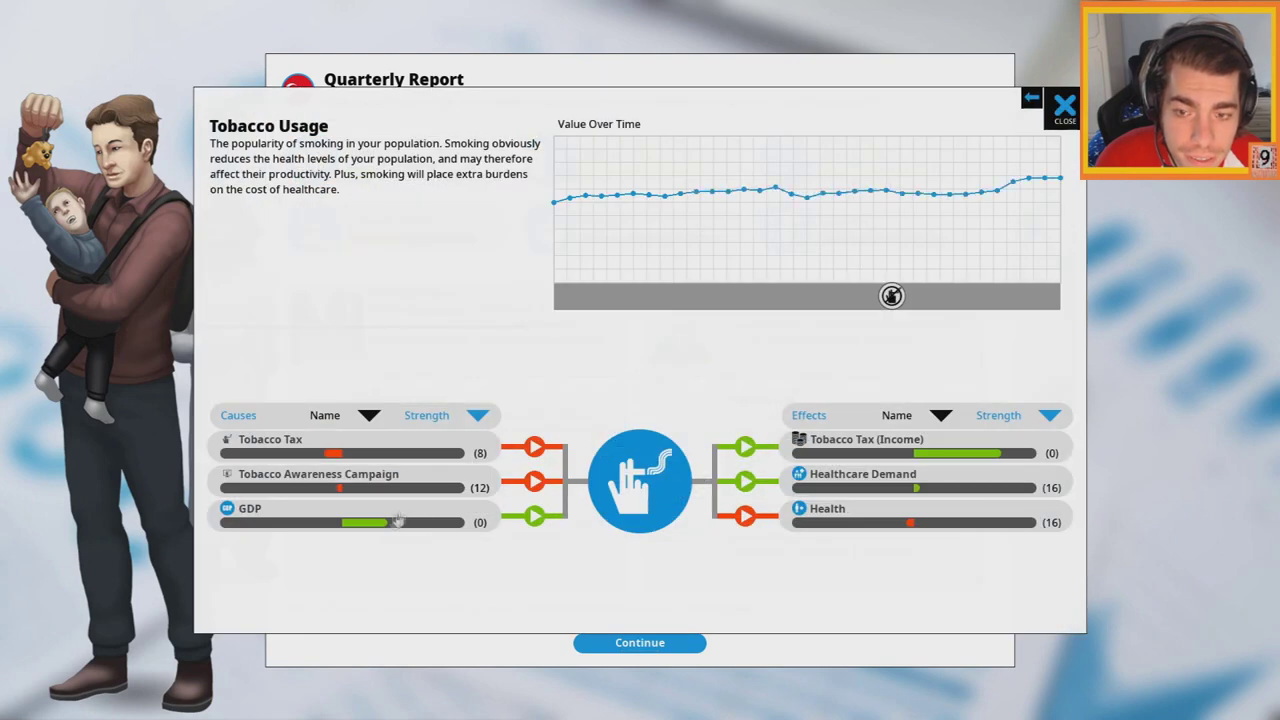
left_click(340, 453)
left_click_drag(353, 540, 505, 538)
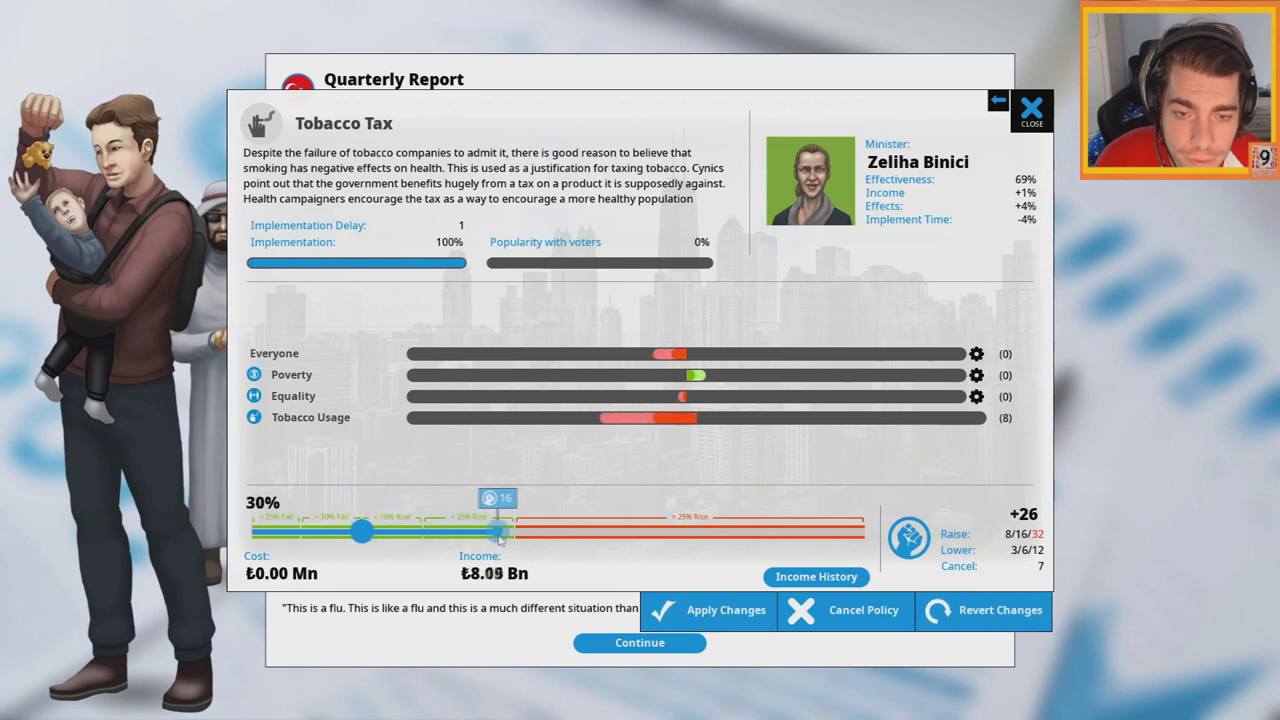
left_click(708, 609)
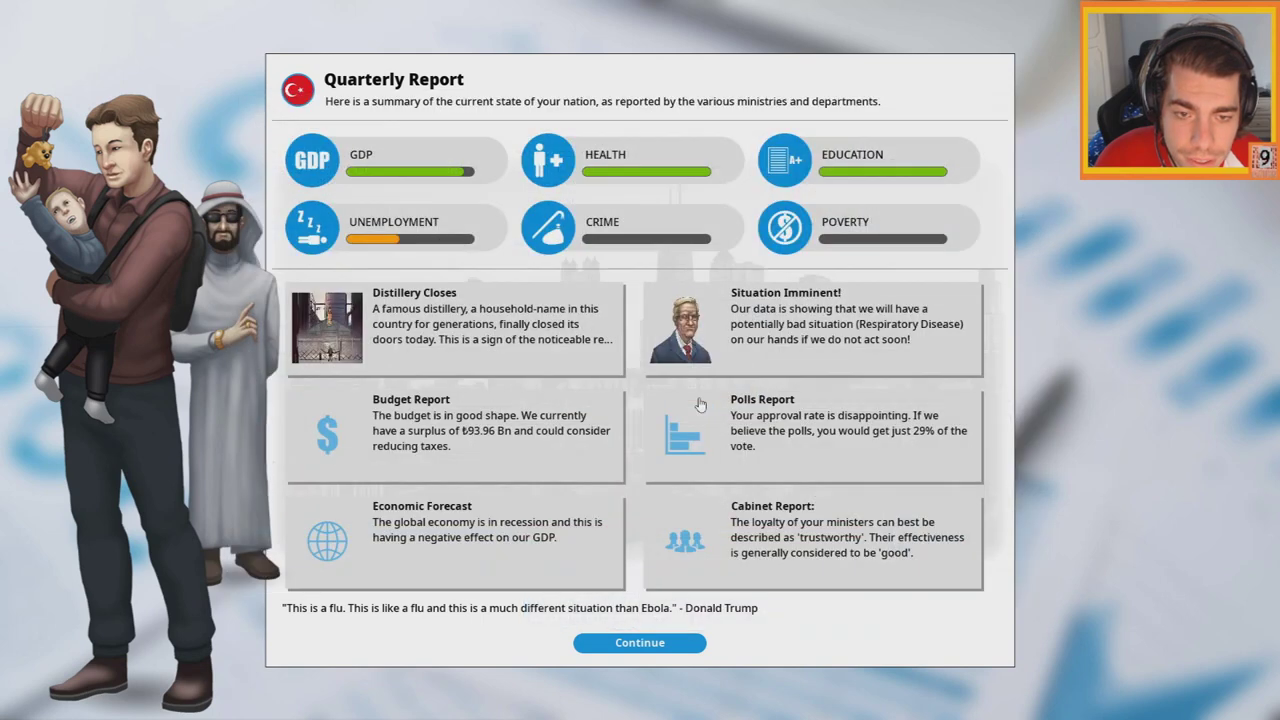
Close the report, then try an Executive Term Limit of 3 and revert it to 2
left_click(630, 643)
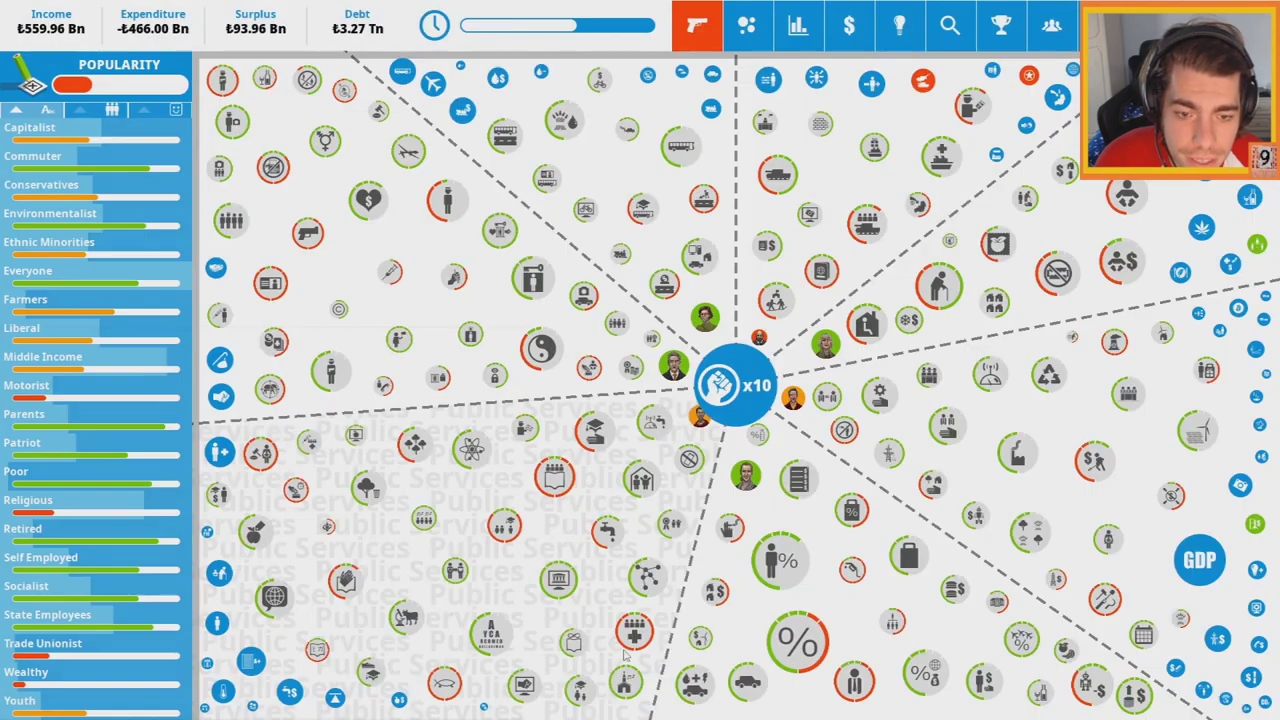
left_click(406, 618)
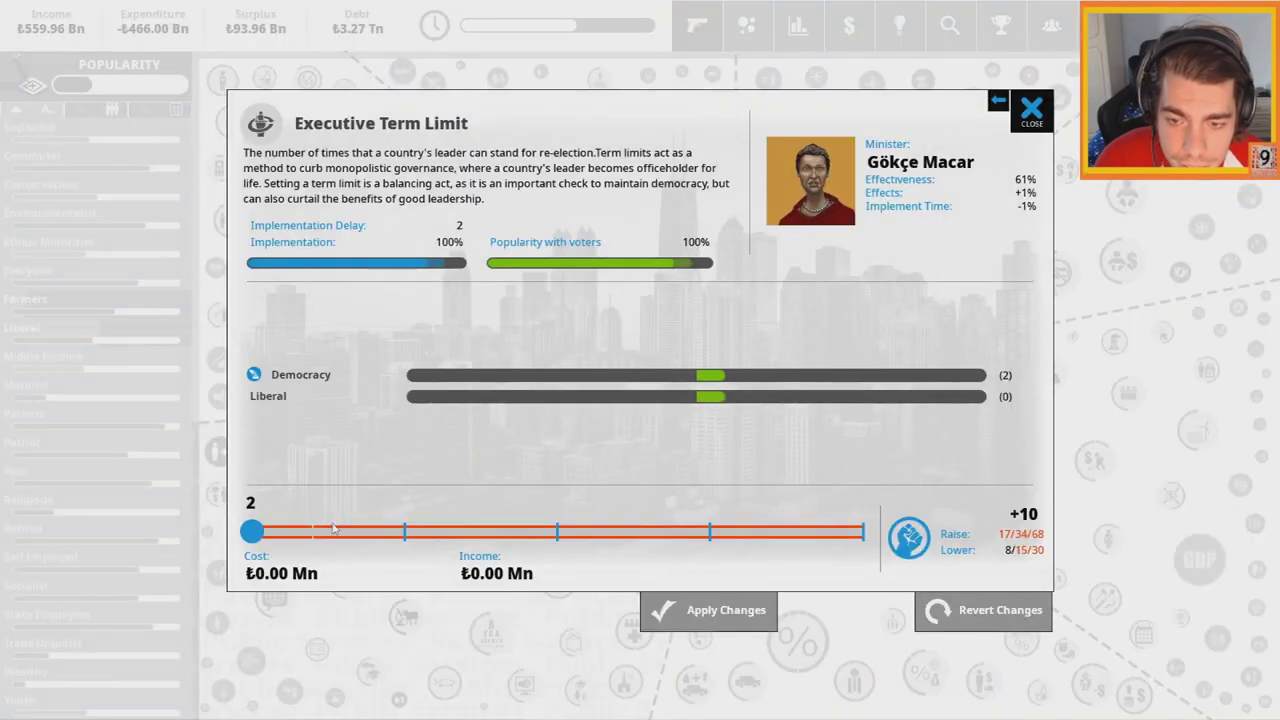
mouse_move(253, 532)
left_mouse_down()
mouse_move(402, 532)
mouse_move(253, 532)
left_mouse_up()
left_click(975, 609)
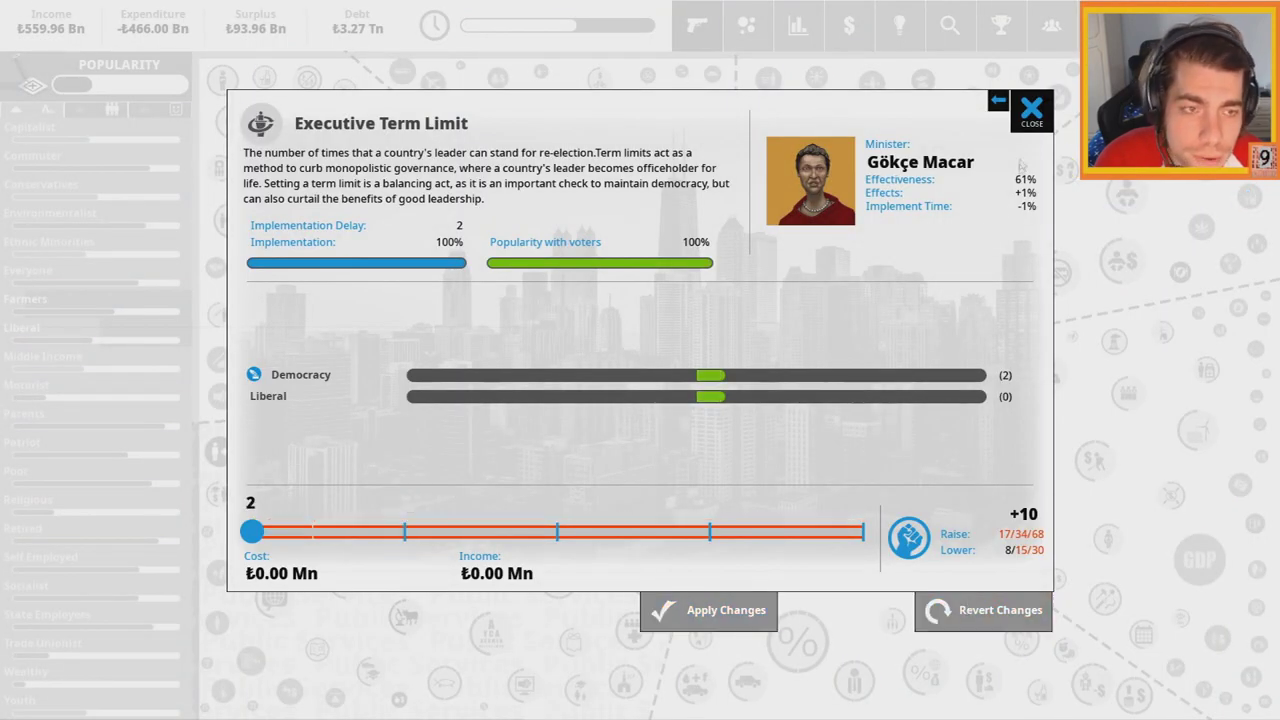
left_click(1031, 110)
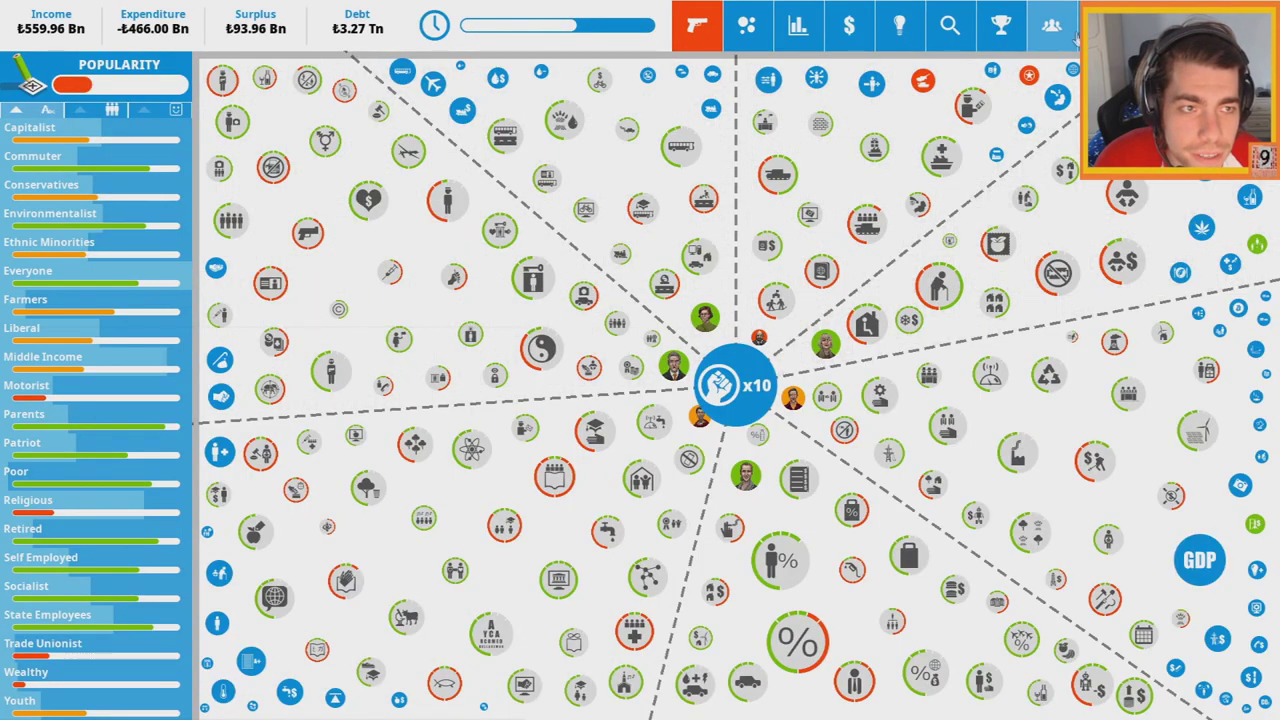
Check the electioneering options and cabinet ministers, then end the turn
left_click(1052, 25)
left_click(981, 82)
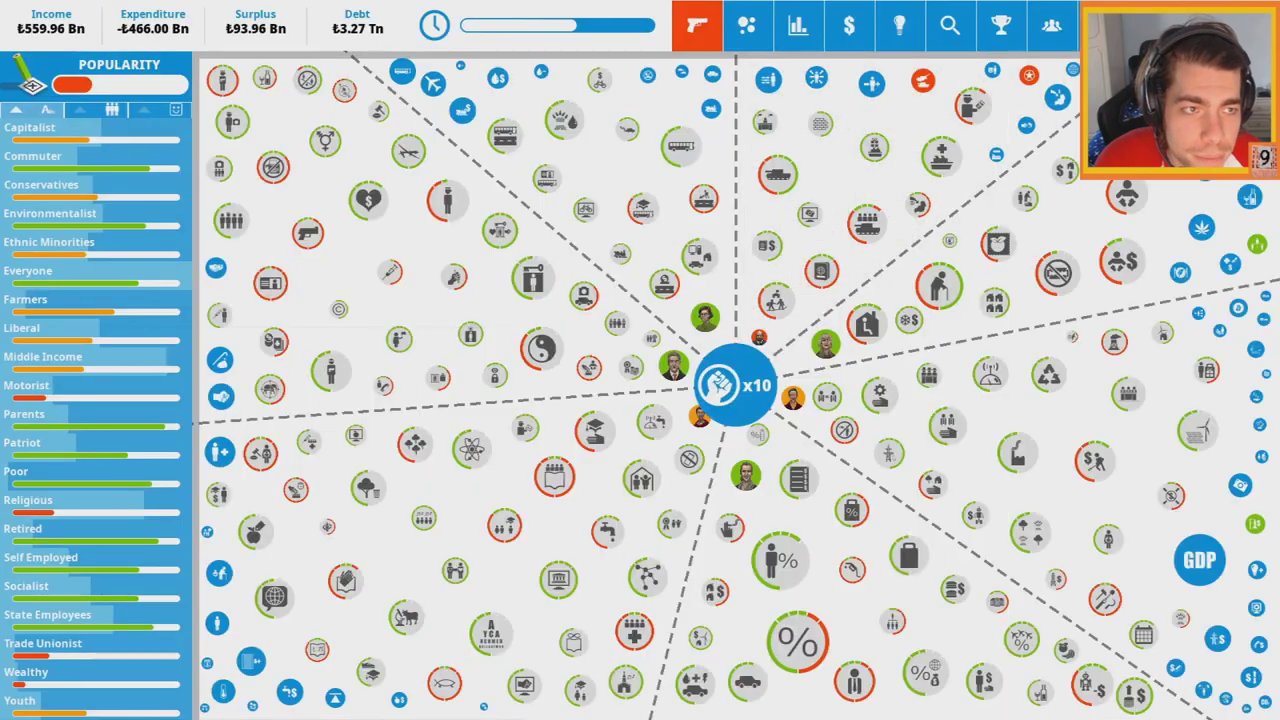
left_click(1003, 25)
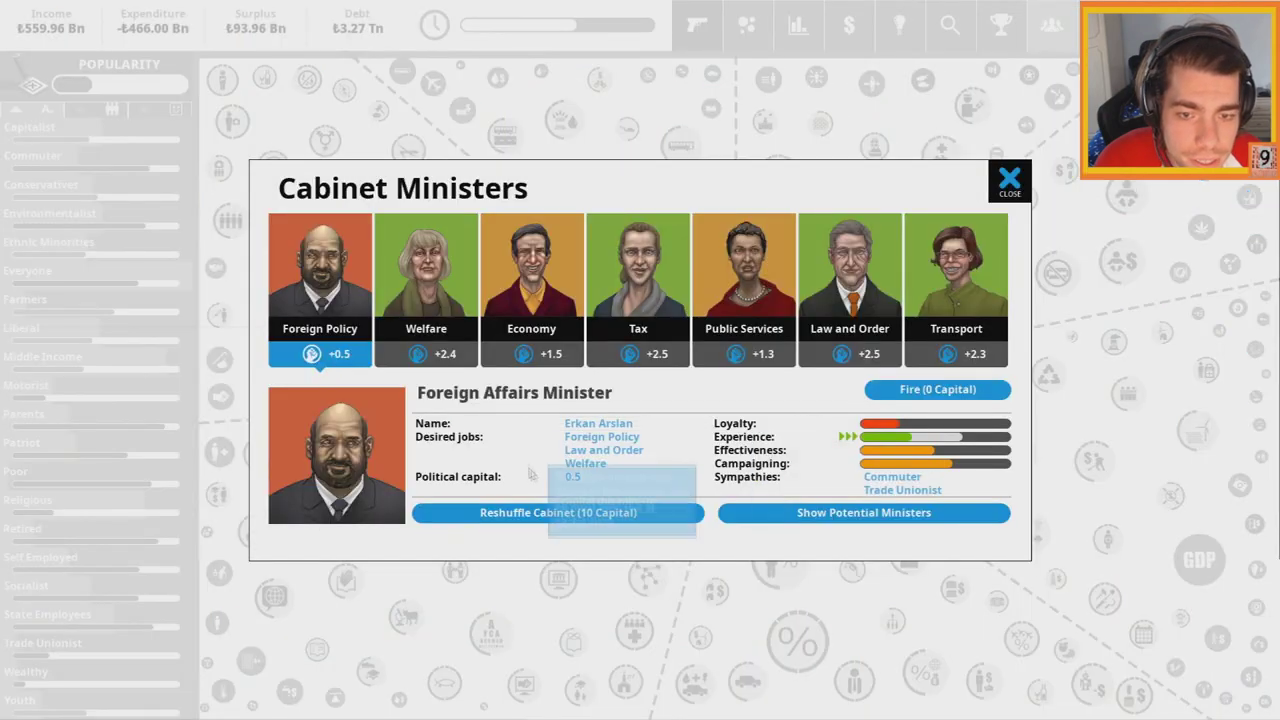
left_click(1010, 181)
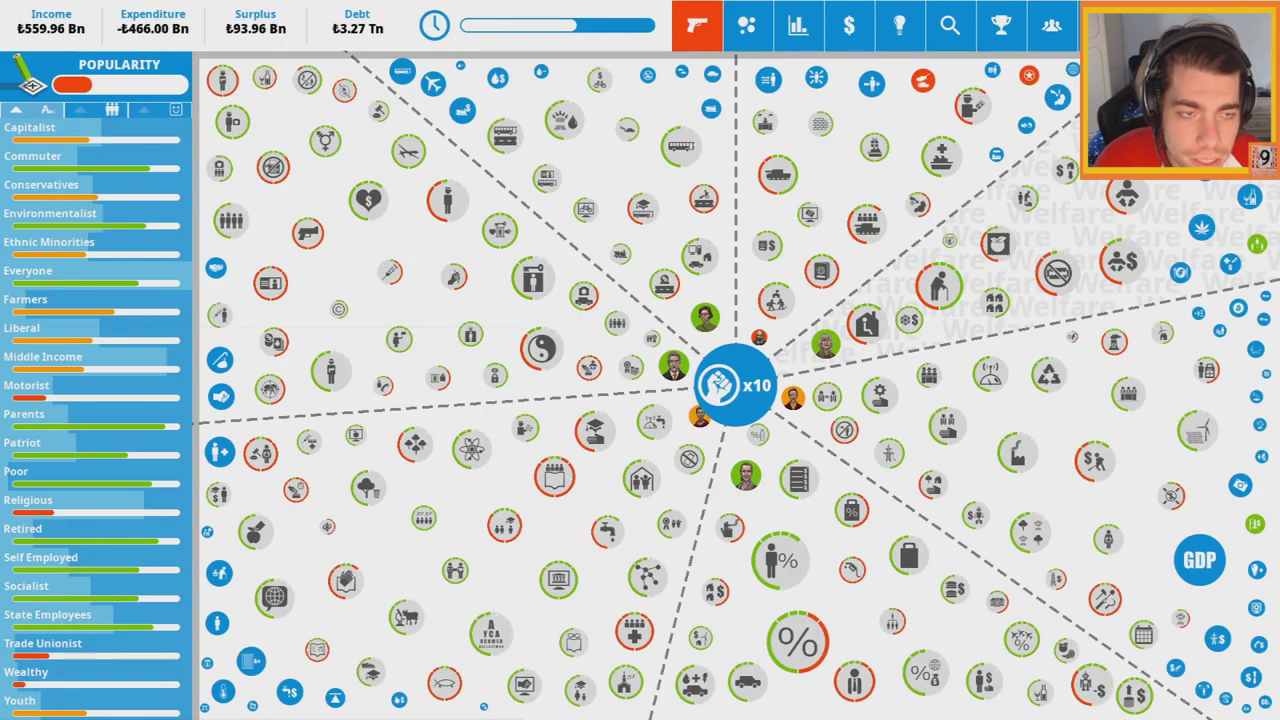
key("space")
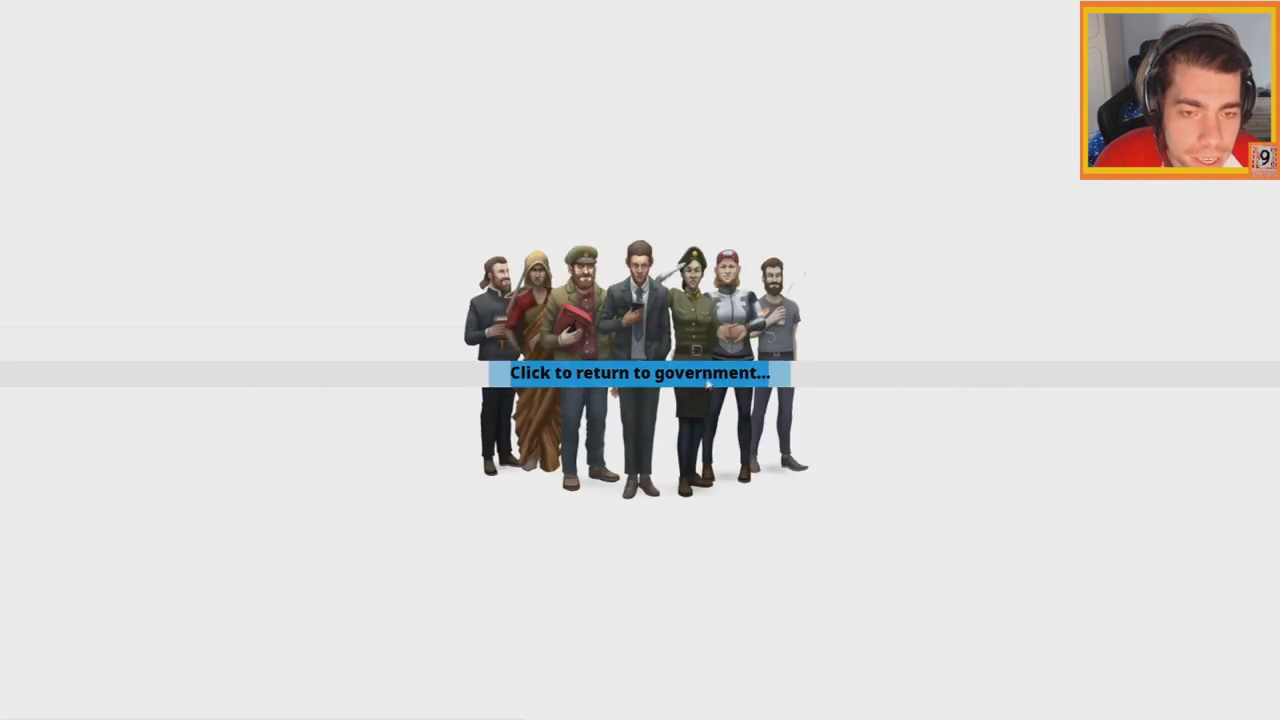
Review the Doctors Strike, let the smuggled migrants stay, and close the report
left_click(684, 398)
left_click(717, 340)
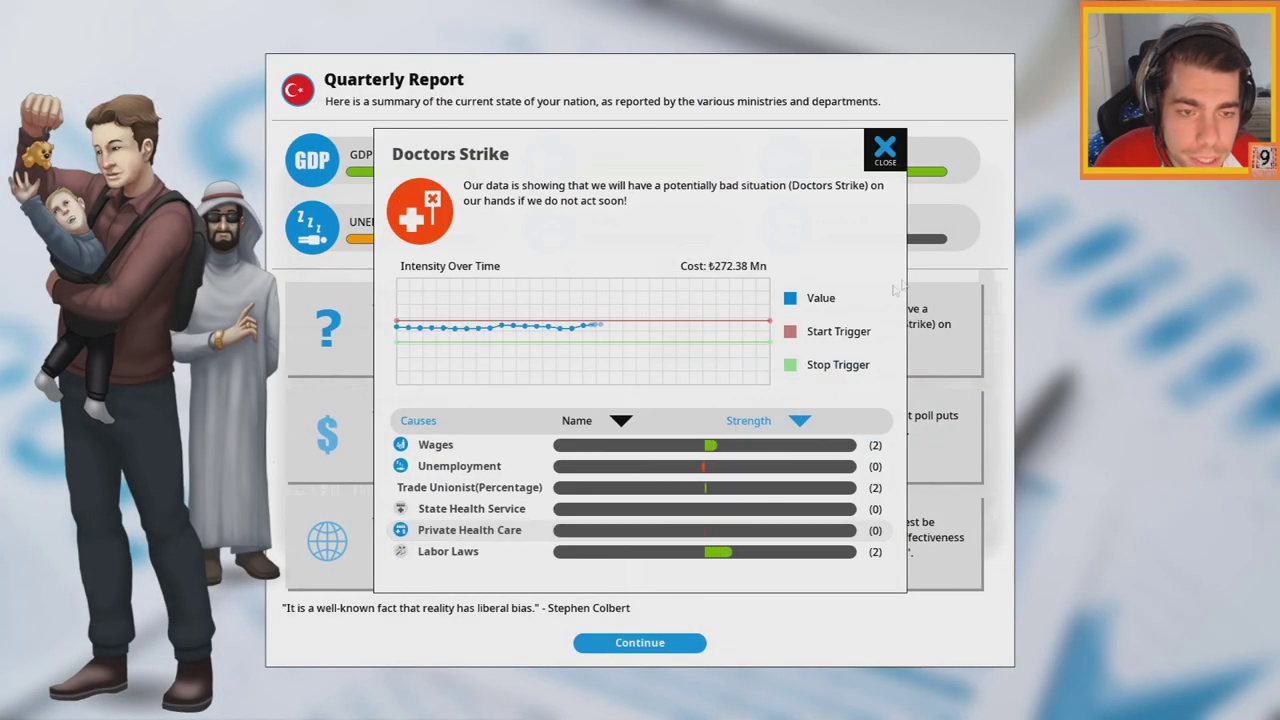
left_click(883, 148)
left_click(455, 330)
left_click(752, 313)
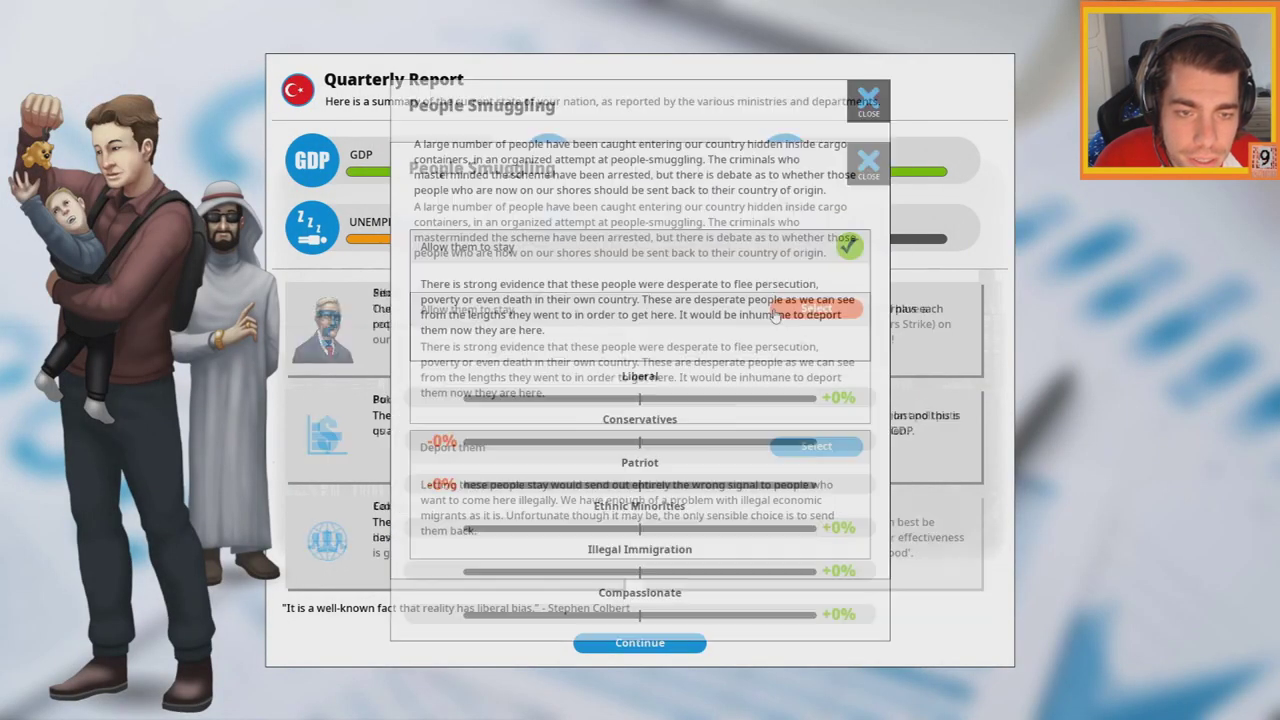
left_click(872, 160)
left_click(685, 644)
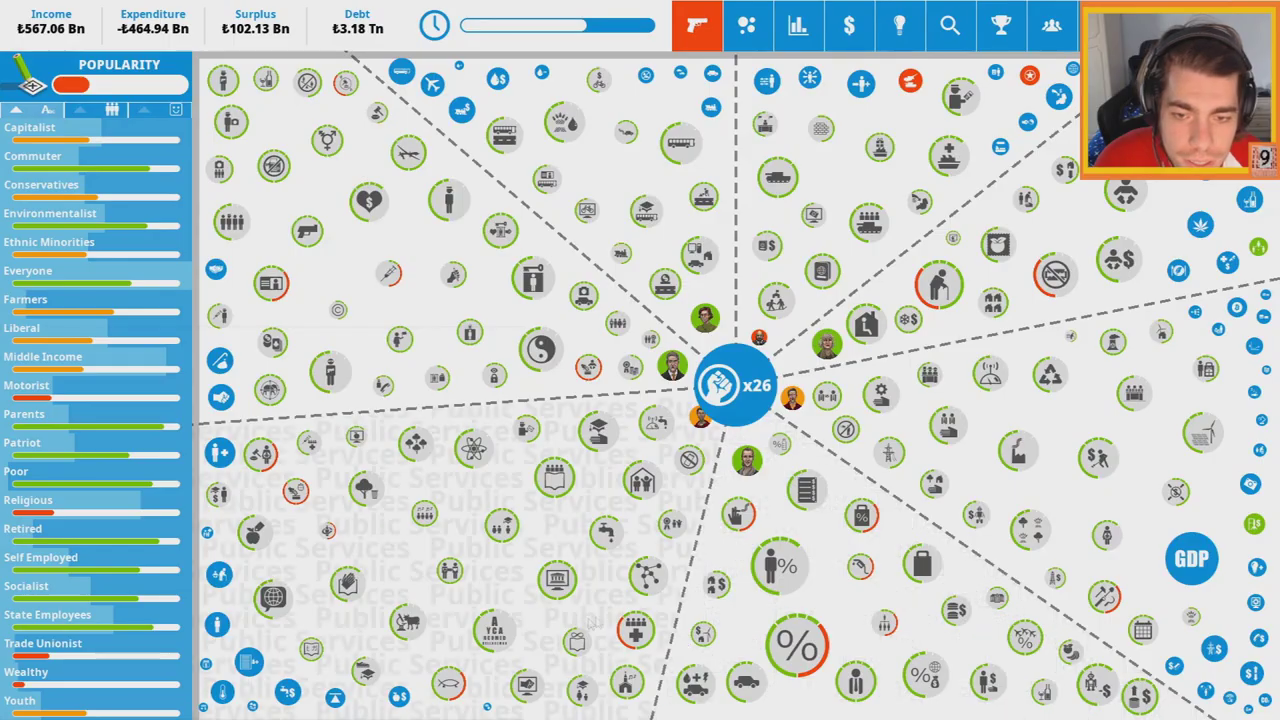
Preview changes to Executive Term Limit and State Rail Company, reverting both
left_click(330, 533)
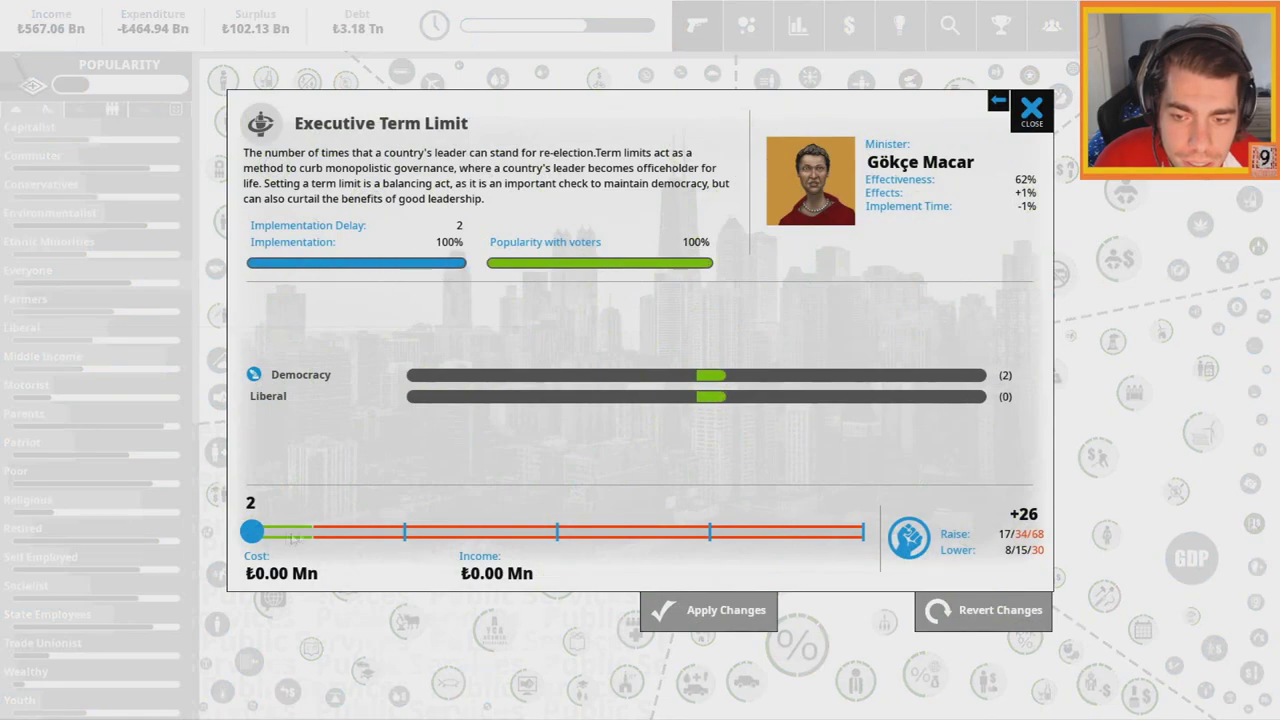
left_click_drag(310, 533, 405, 533)
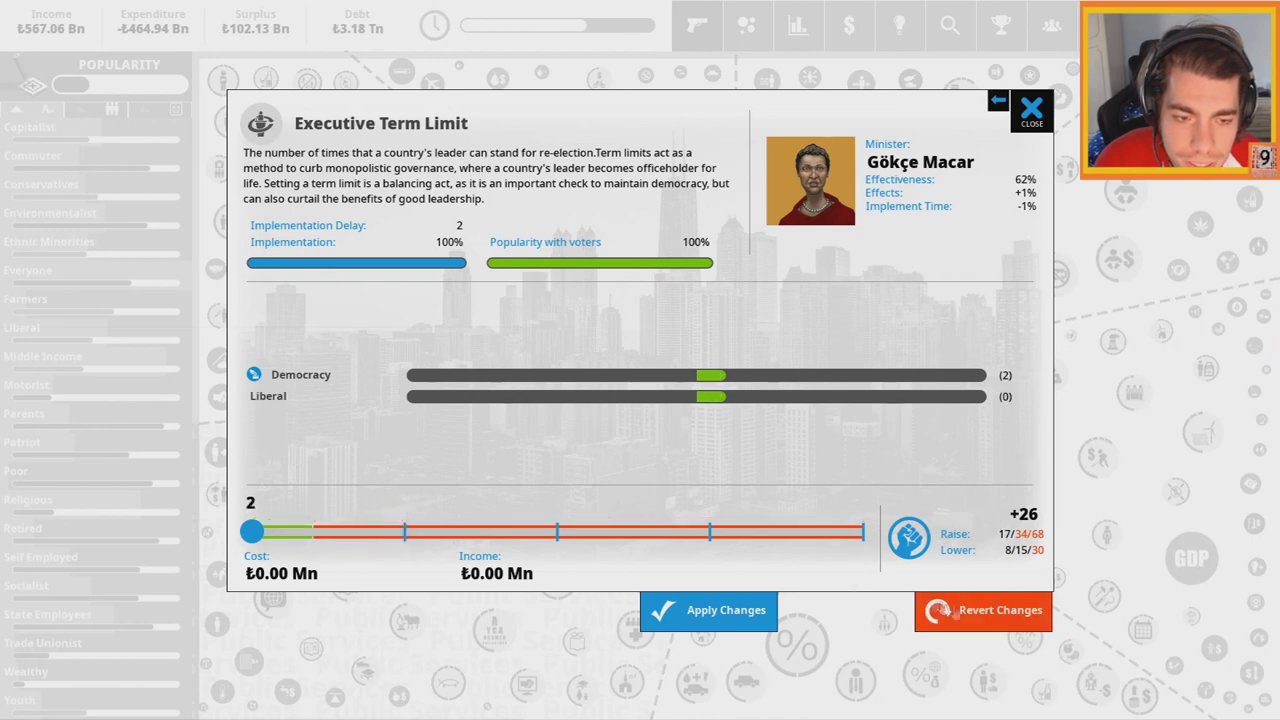
left_click(983, 610)
left_click(1031, 110)
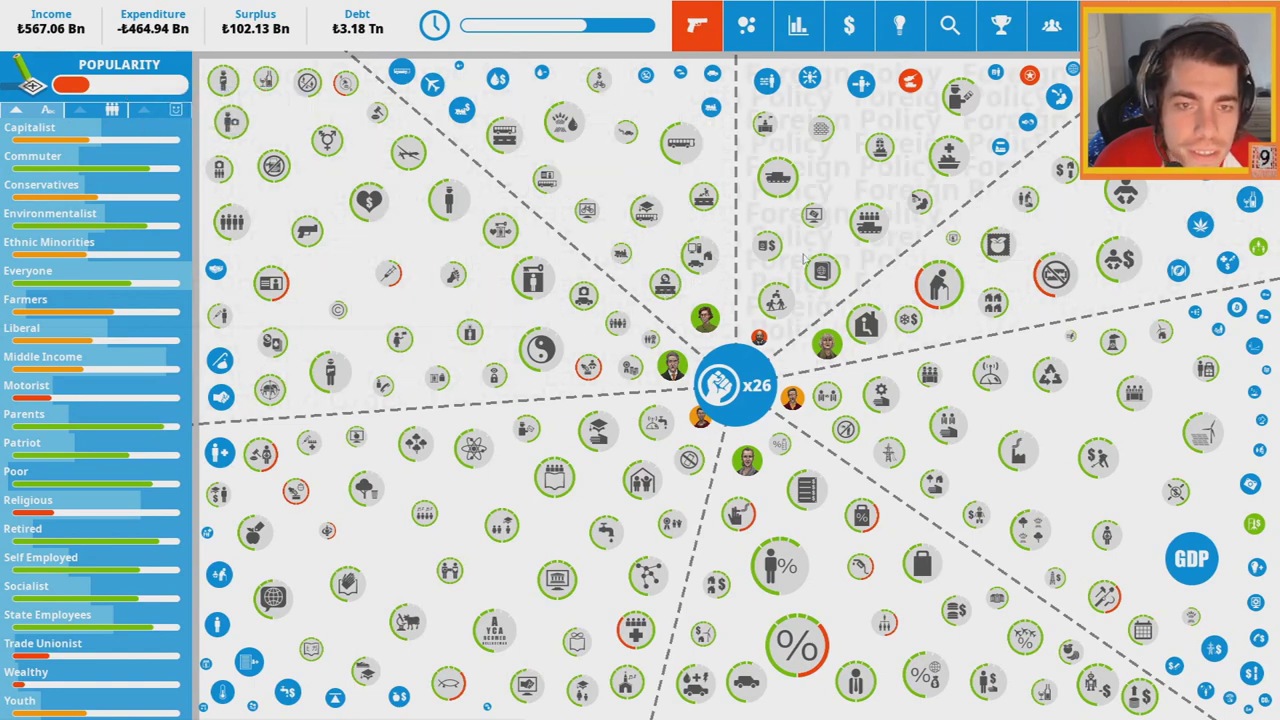
left_click(778, 178)
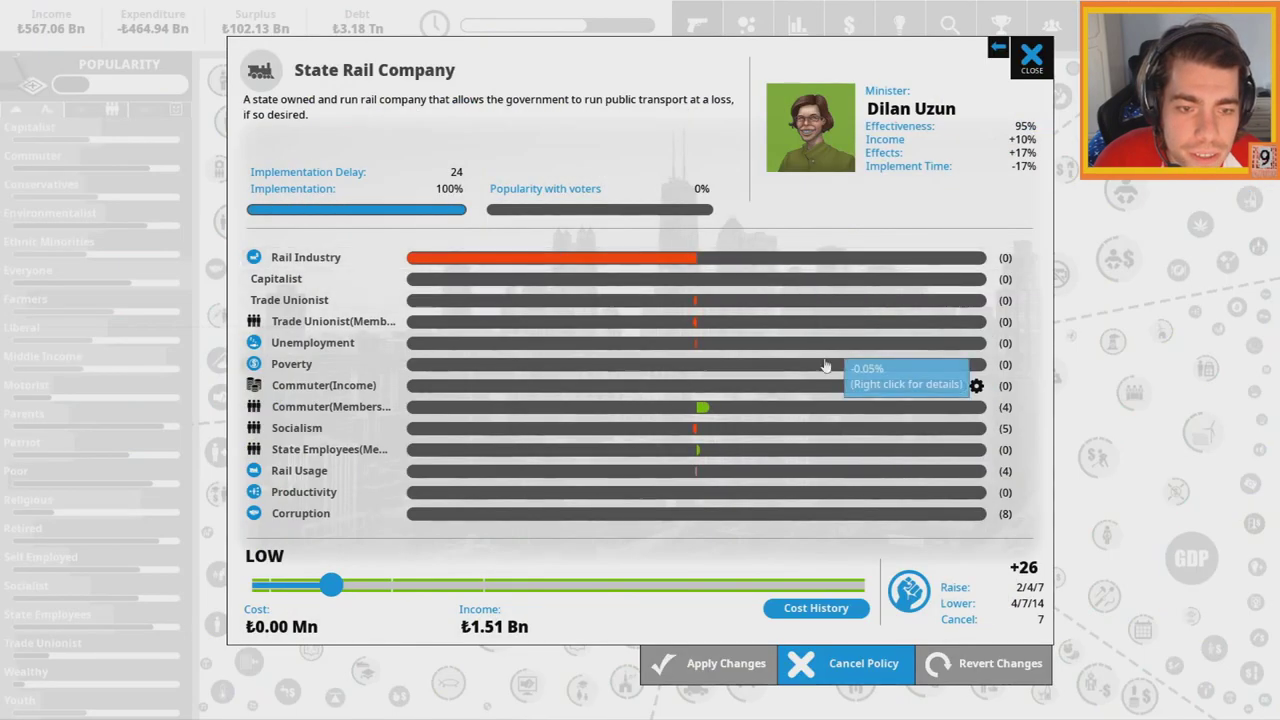
left_click_drag(338, 588, 860, 588)
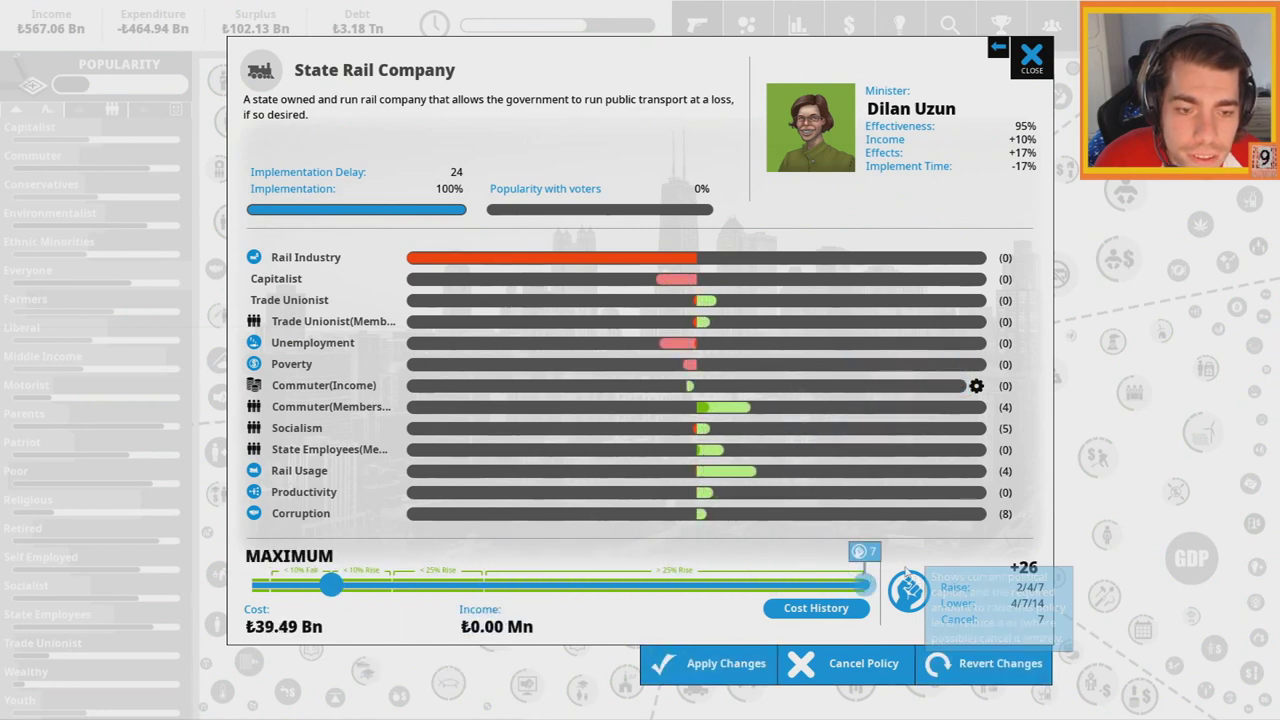
left_click(985, 663)
left_click(1032, 55)
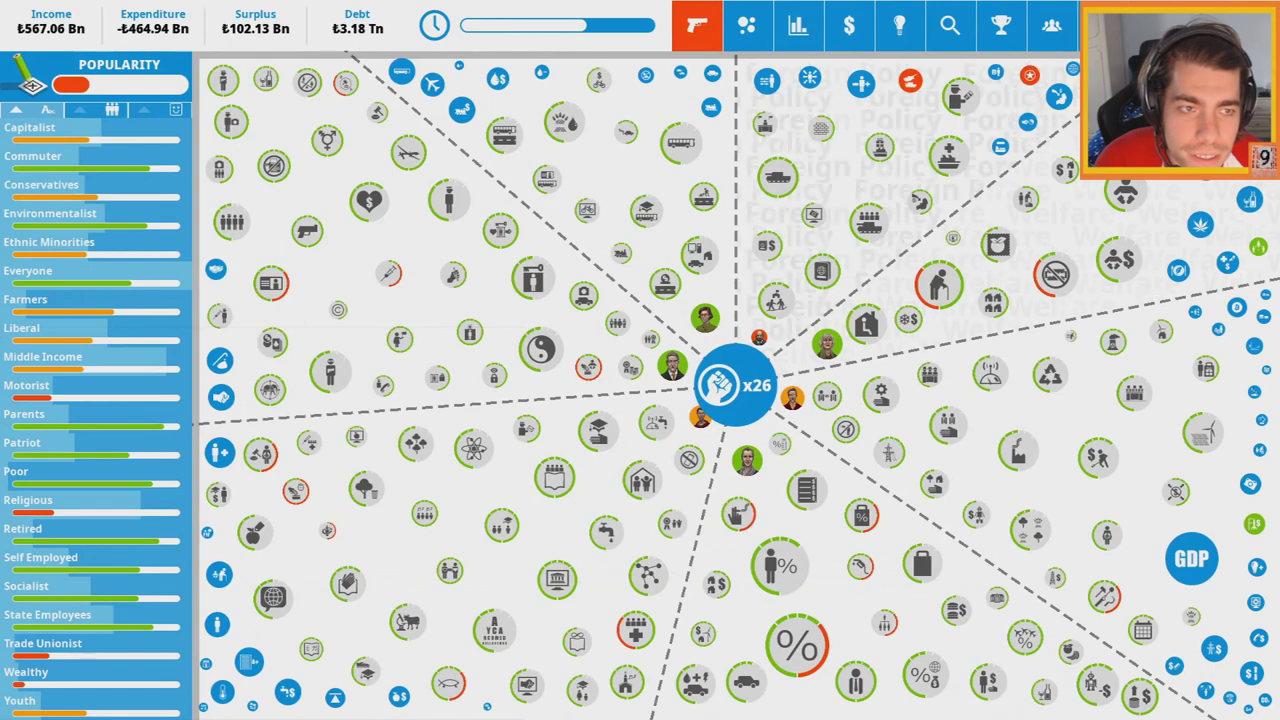
Inspect PKK, Foreign Investment Restrictions, Abortion Law and Organ Donation unchanged, then end the turn
left_click(1036, 72)
left_click(1062, 102)
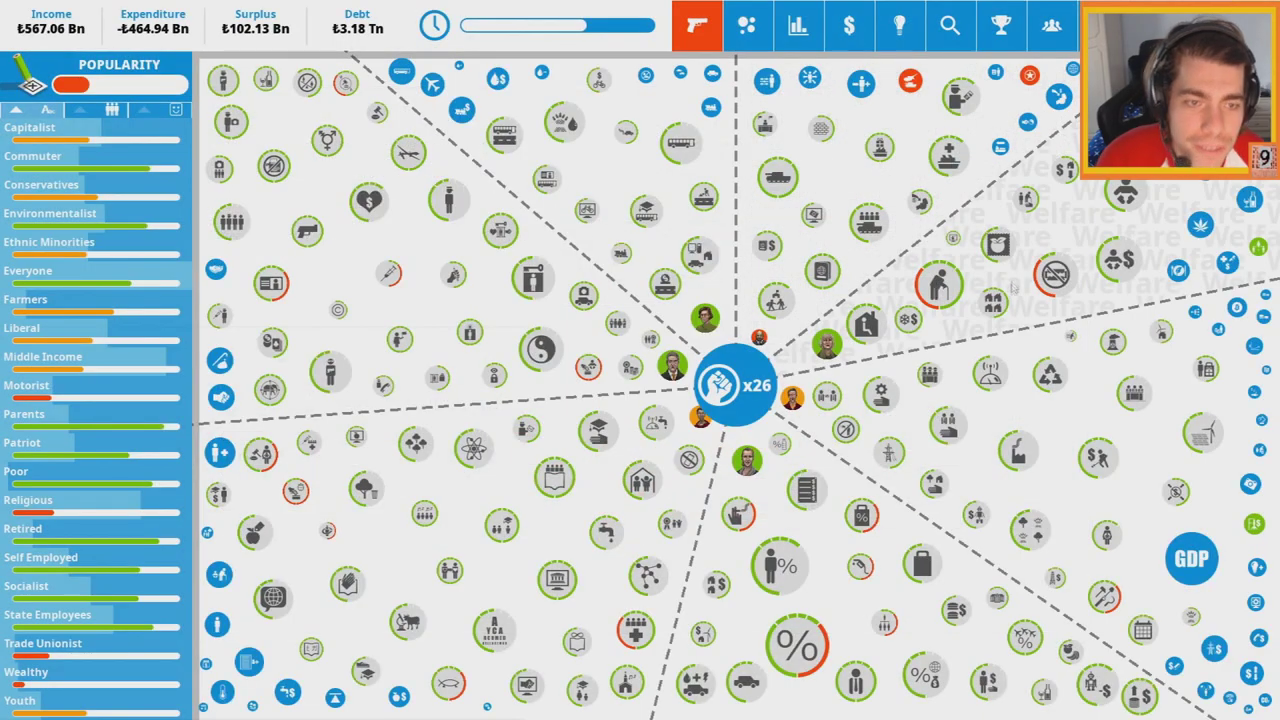
left_click(920, 200)
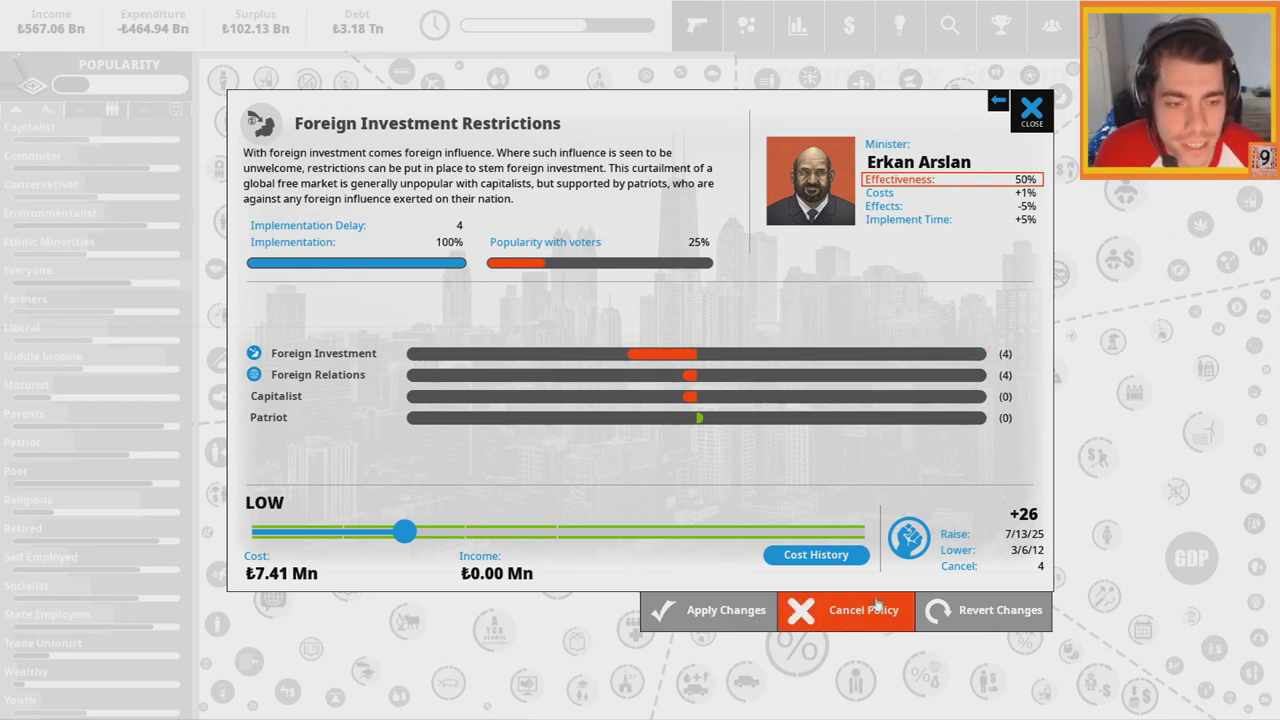
left_click(1030, 110)
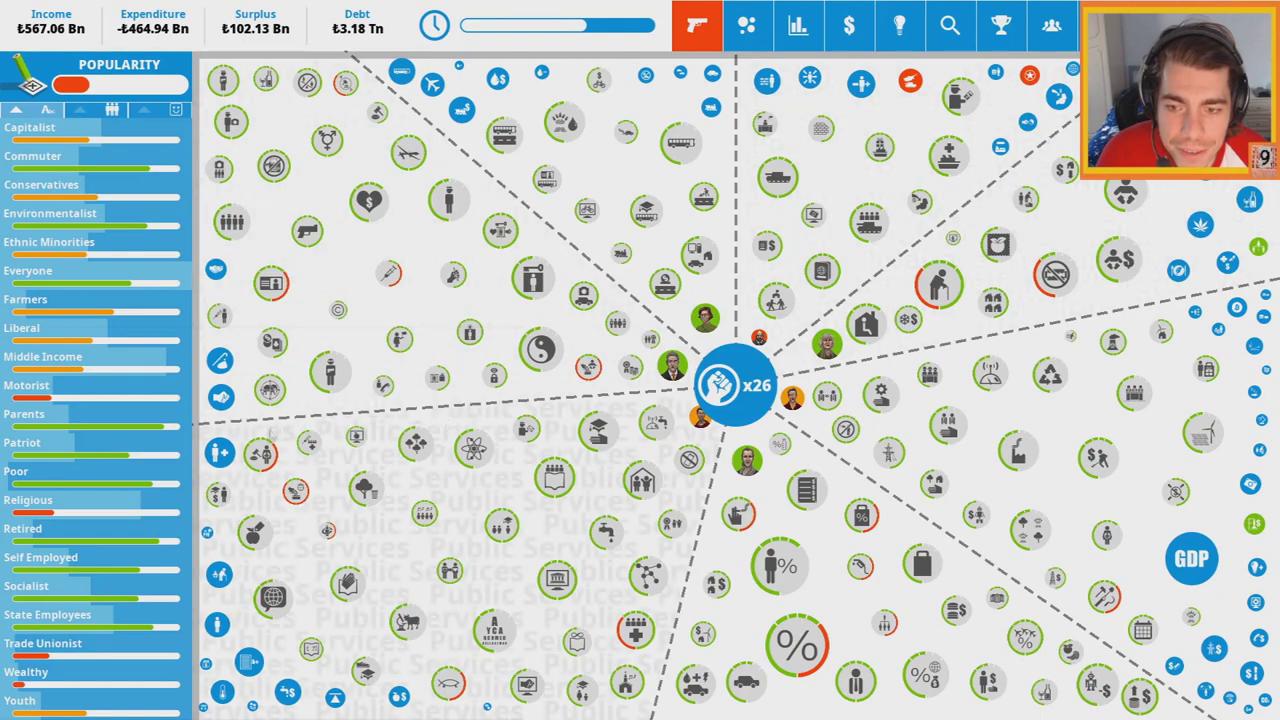
left_click(488, 368)
left_click(1030, 100)
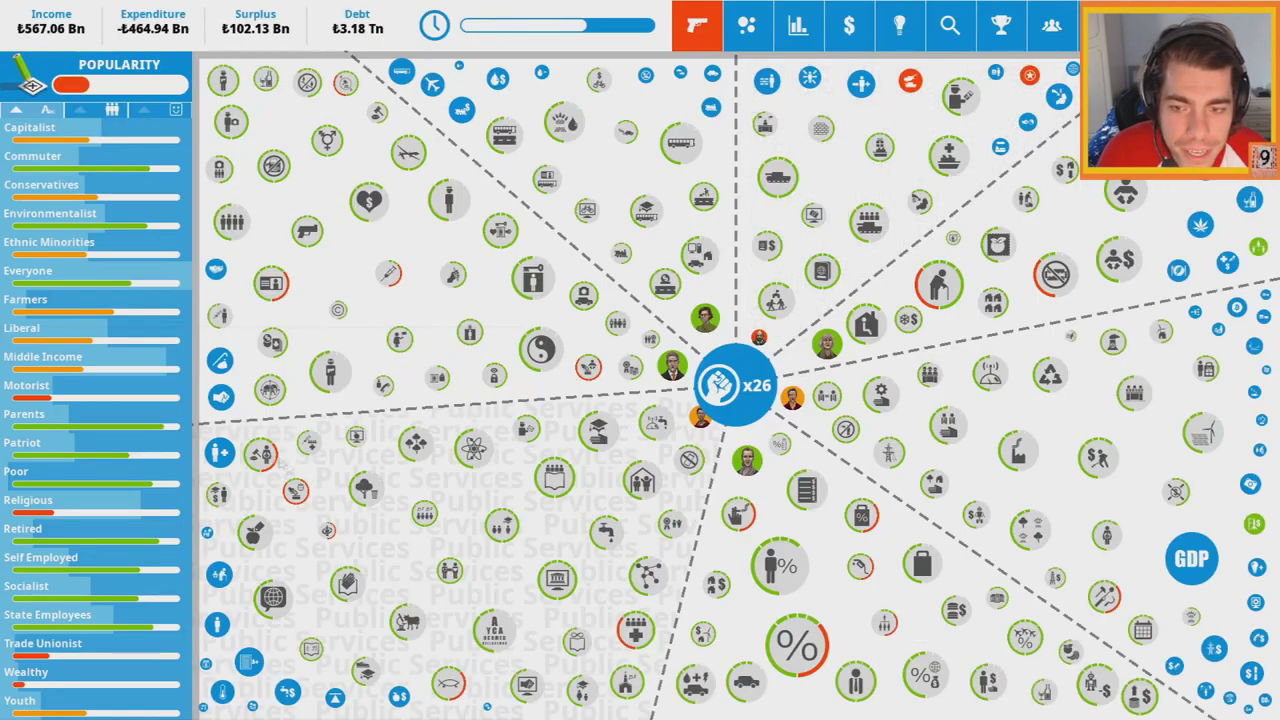
left_click(488, 368)
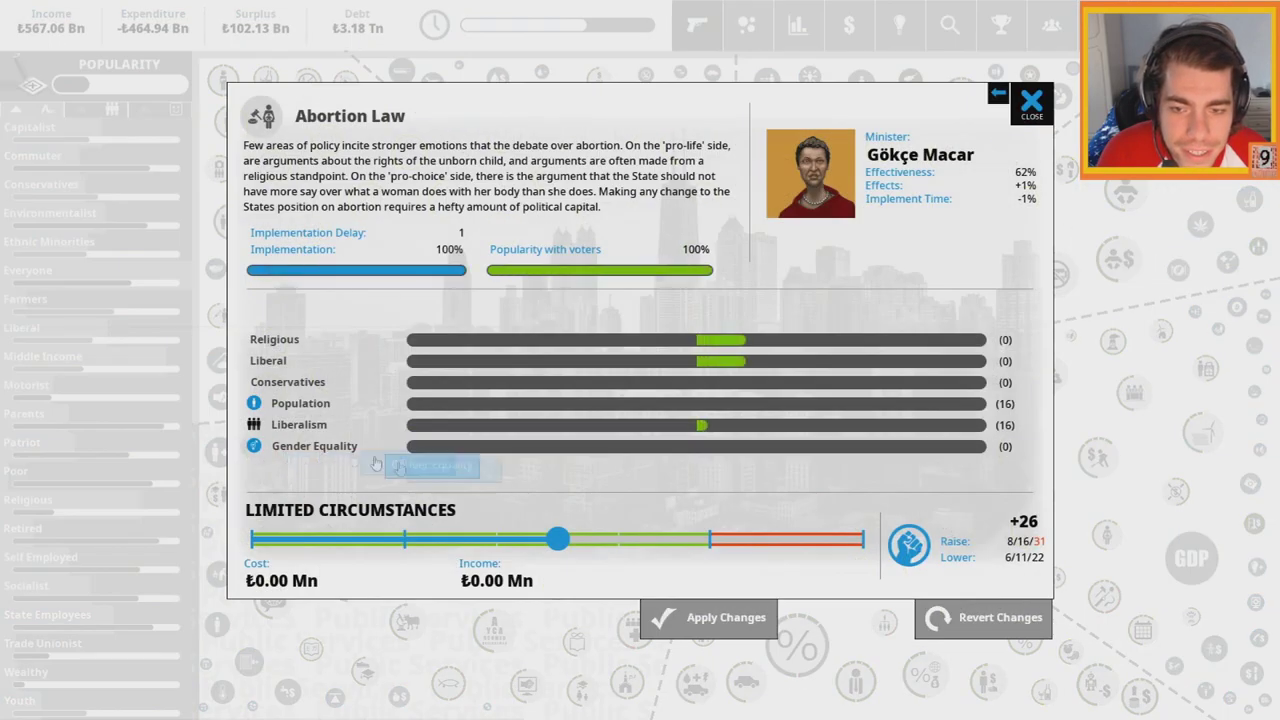
left_click(1032, 101)
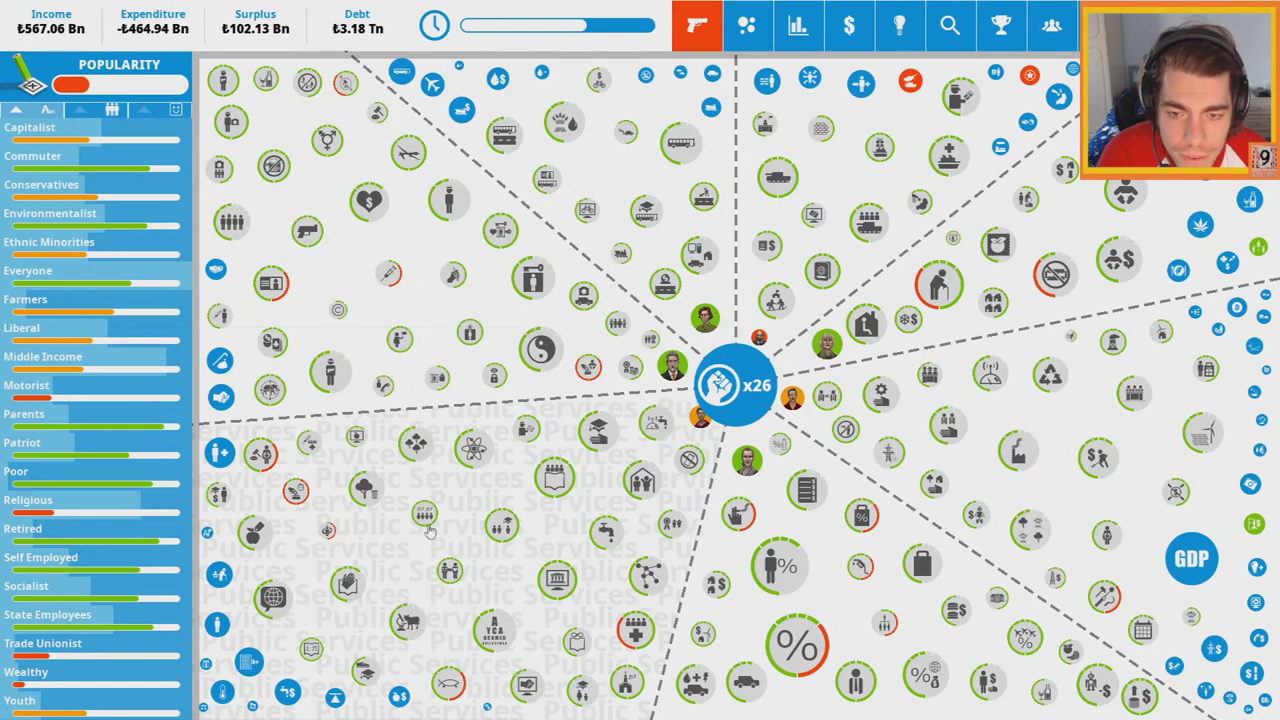
left_click(448, 572)
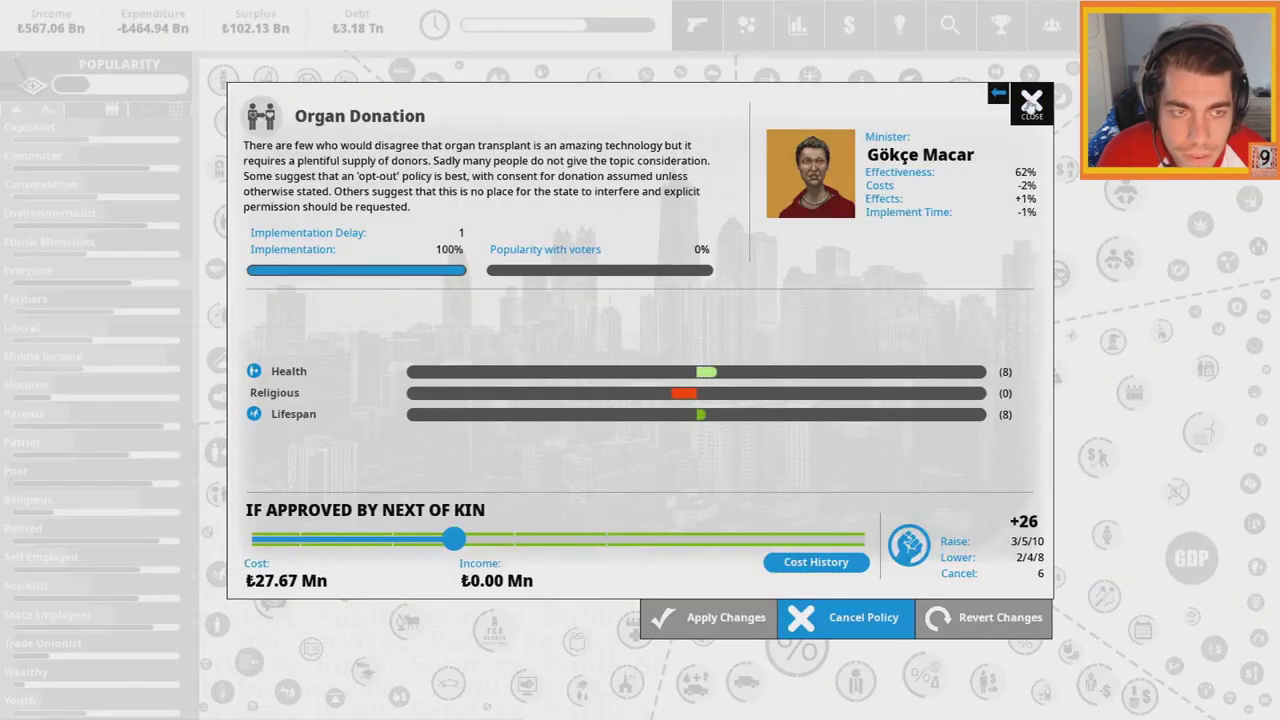
left_click(1030, 104)
left_click(735, 385)
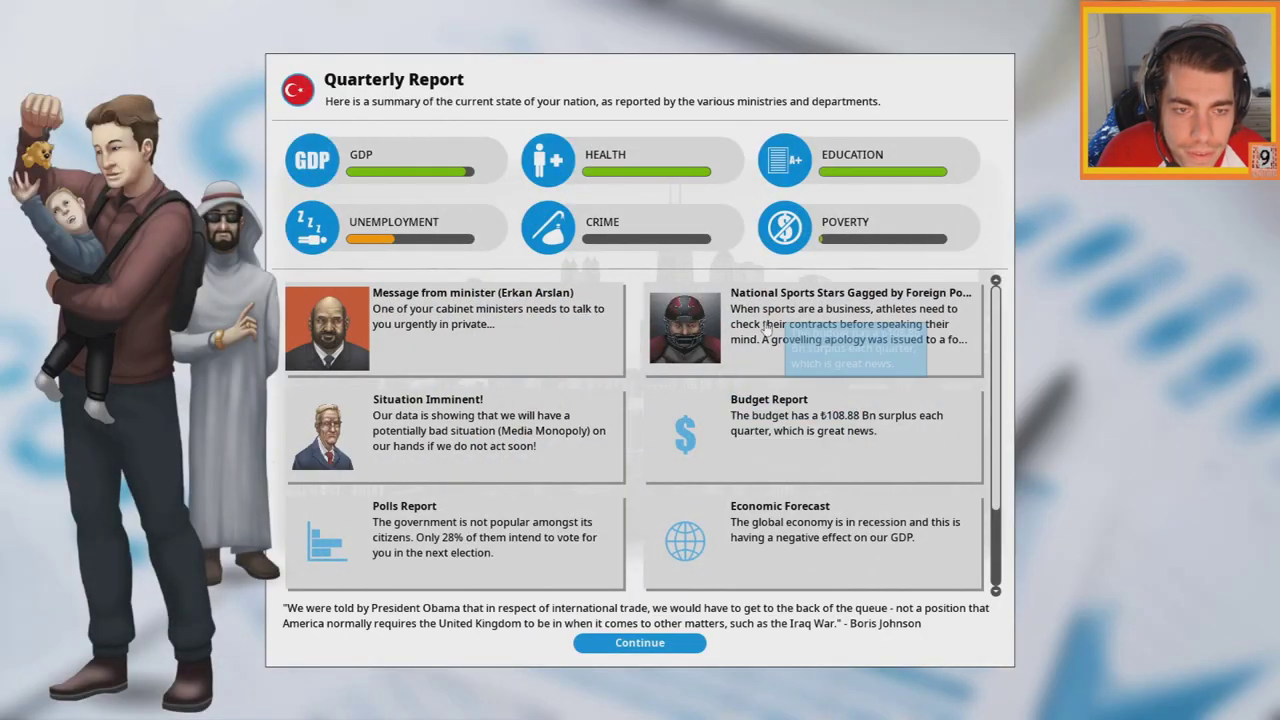
Read and close the sports story, Foreign Affairs minister warning and Media Monopoly details, then leave the report
left_click(868, 300)
left_click(903, 245)
left_click(430, 300)
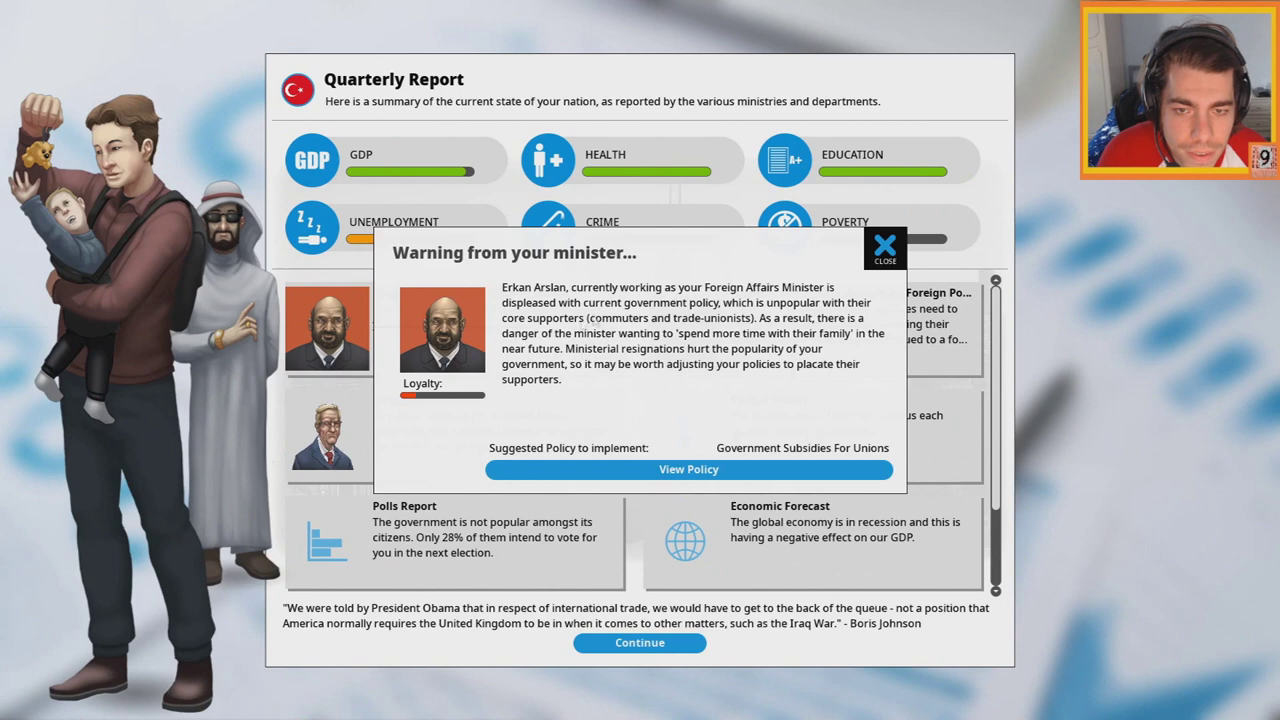
left_click(880, 250)
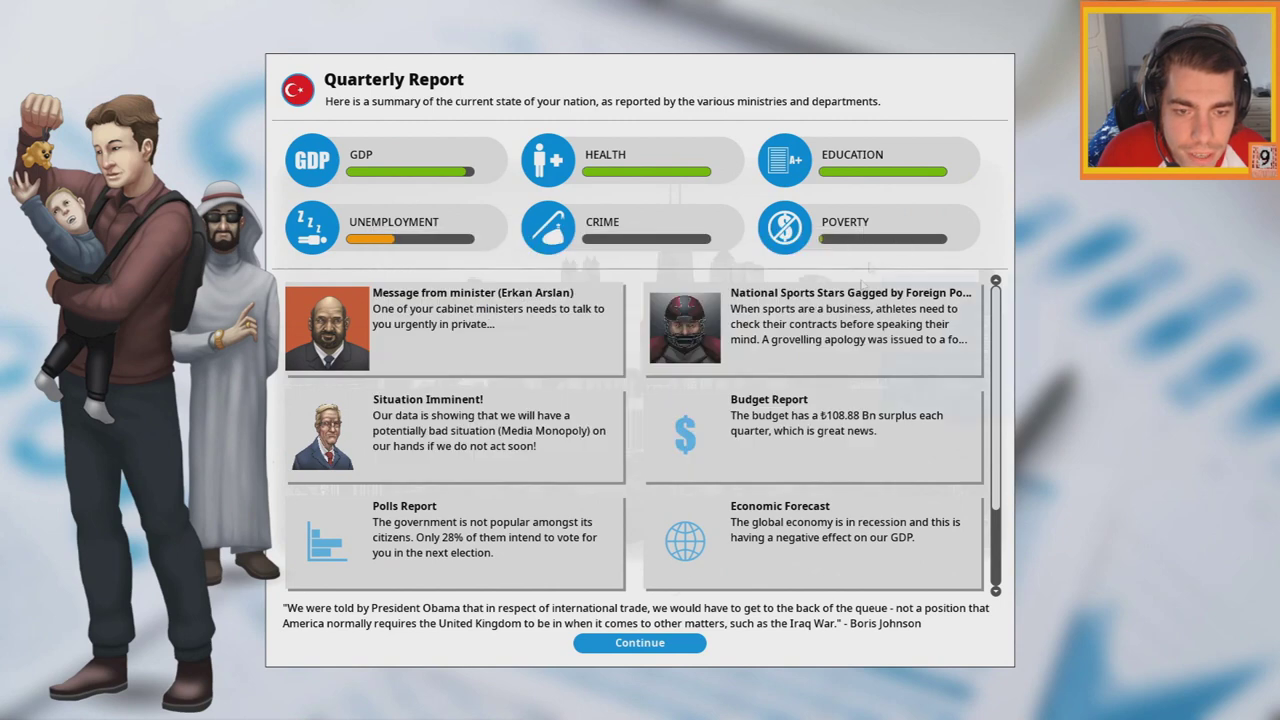
left_click(640, 643)
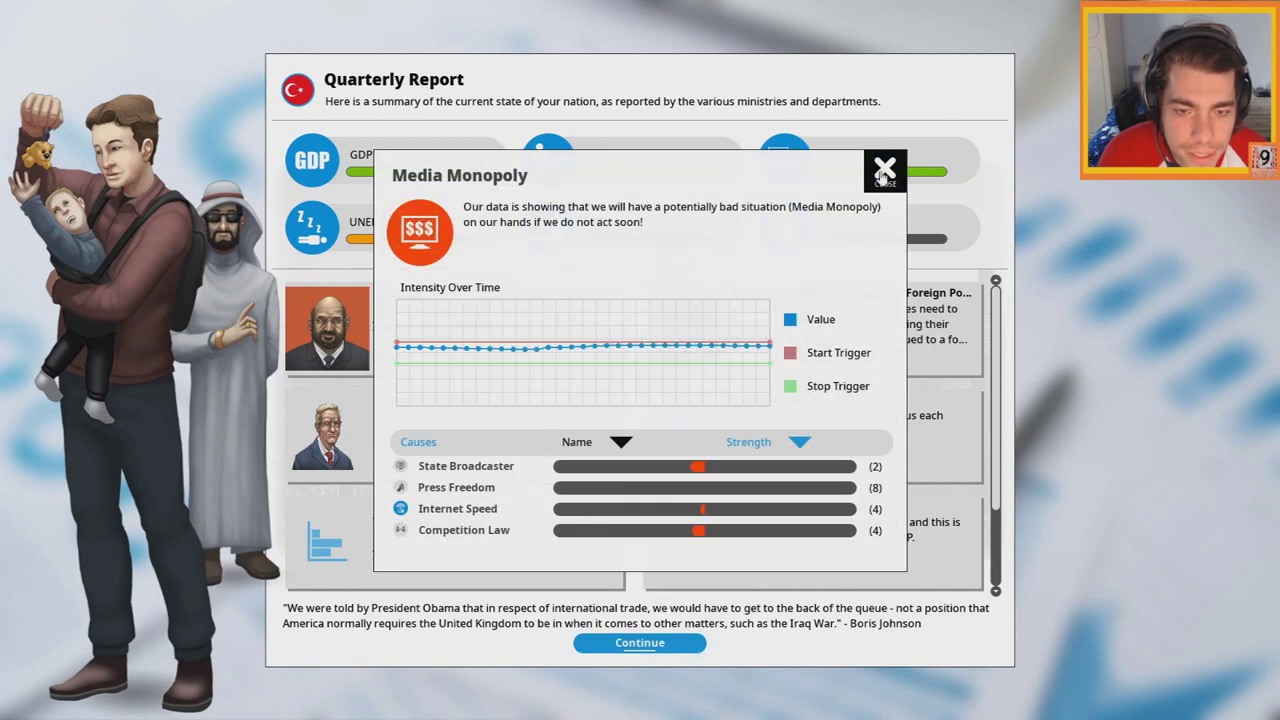
left_click(884, 170)
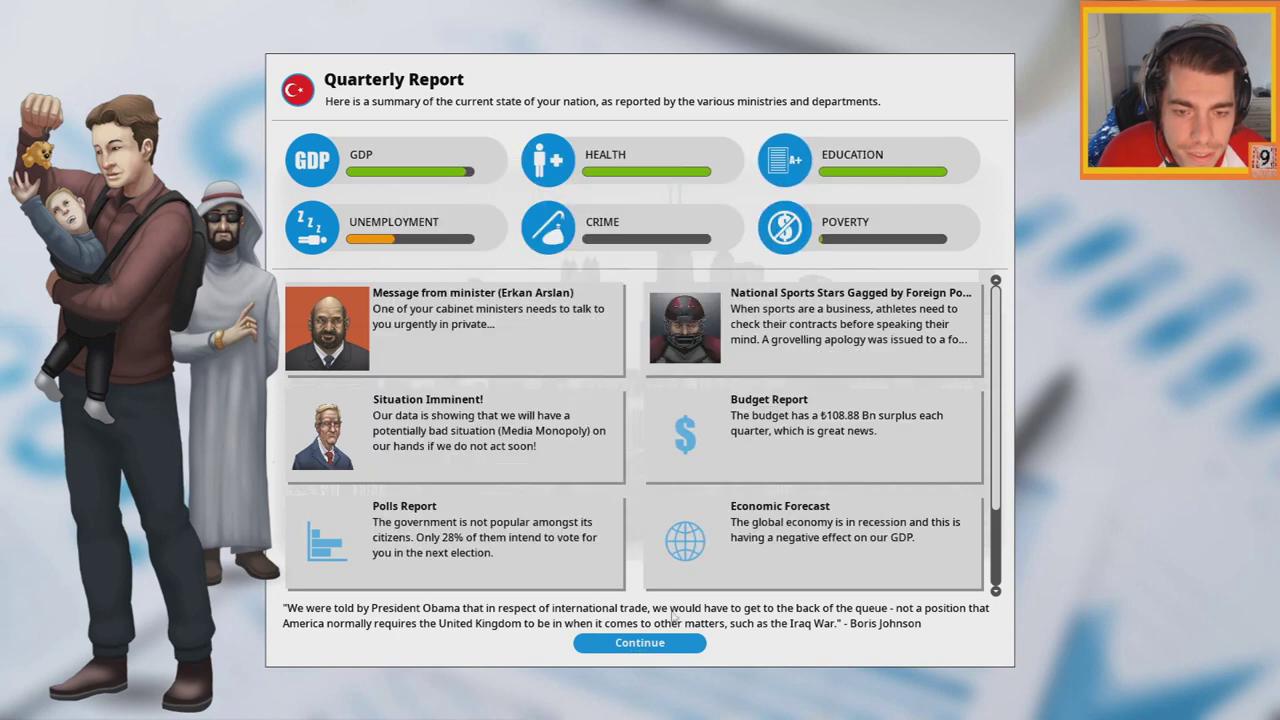
left_click(640, 643)
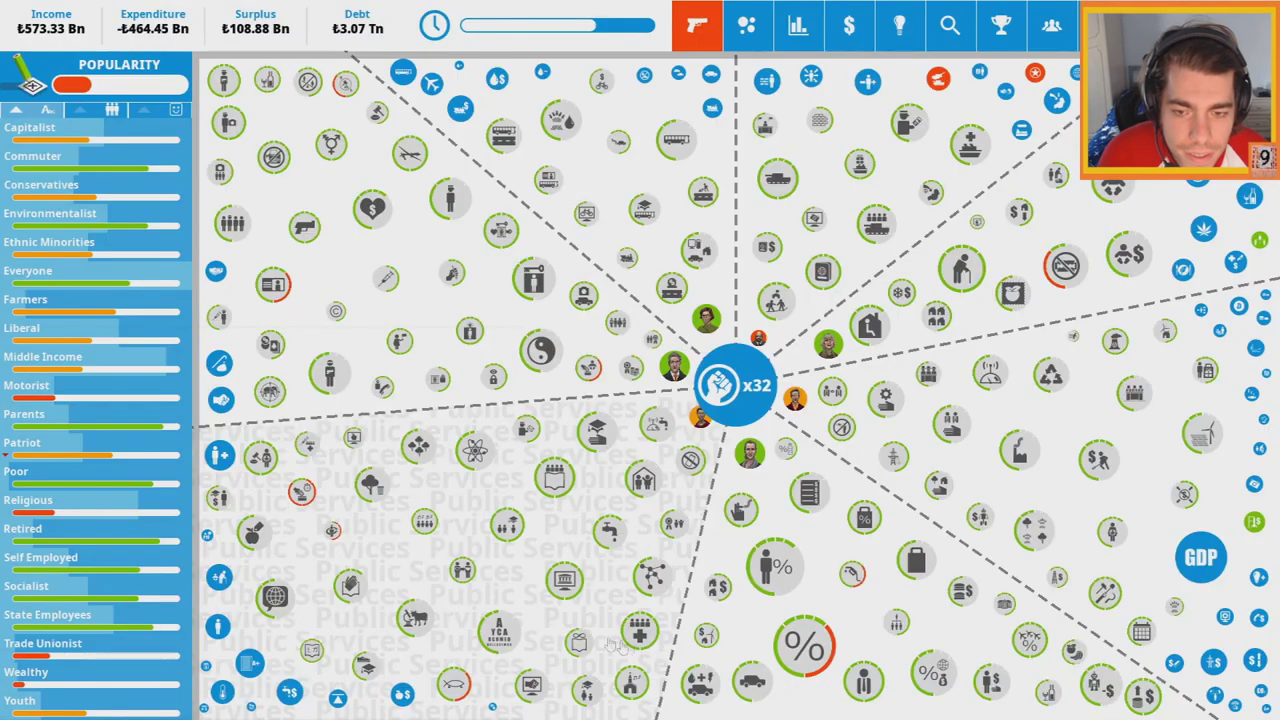
left_click(325, 537)
left_click_drag(260, 531, 405, 531)
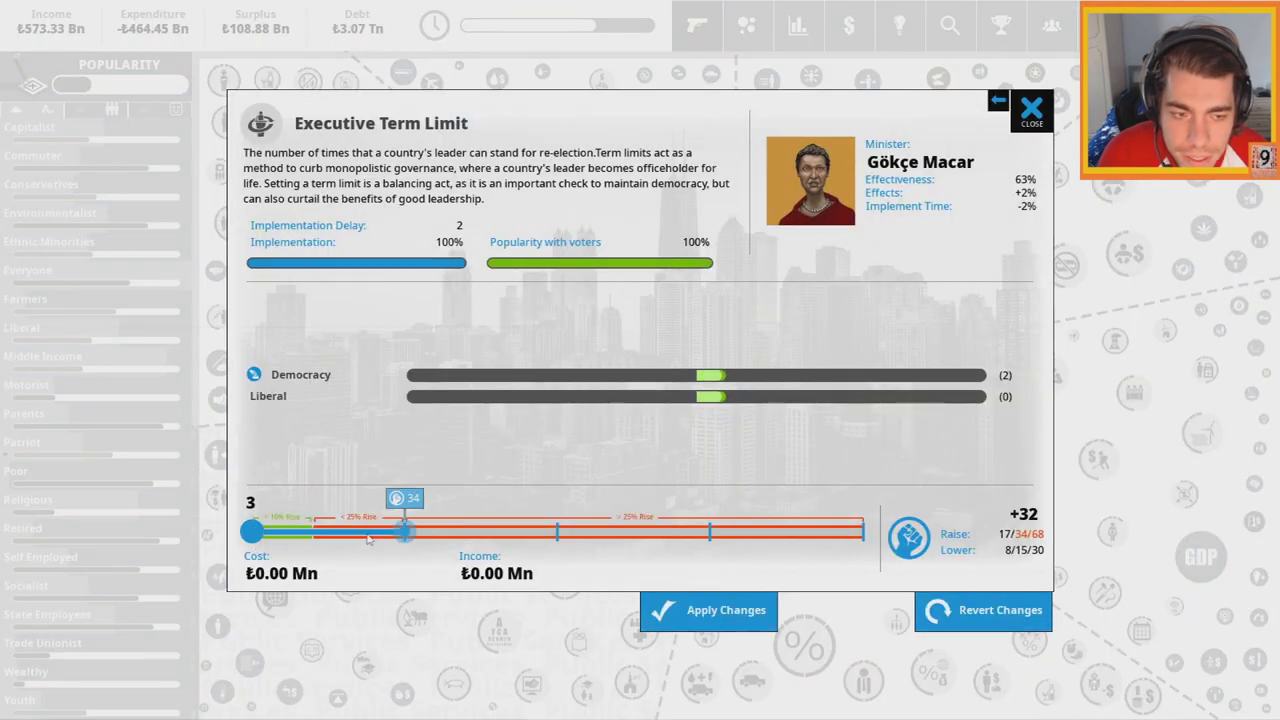
left_click(960, 610)
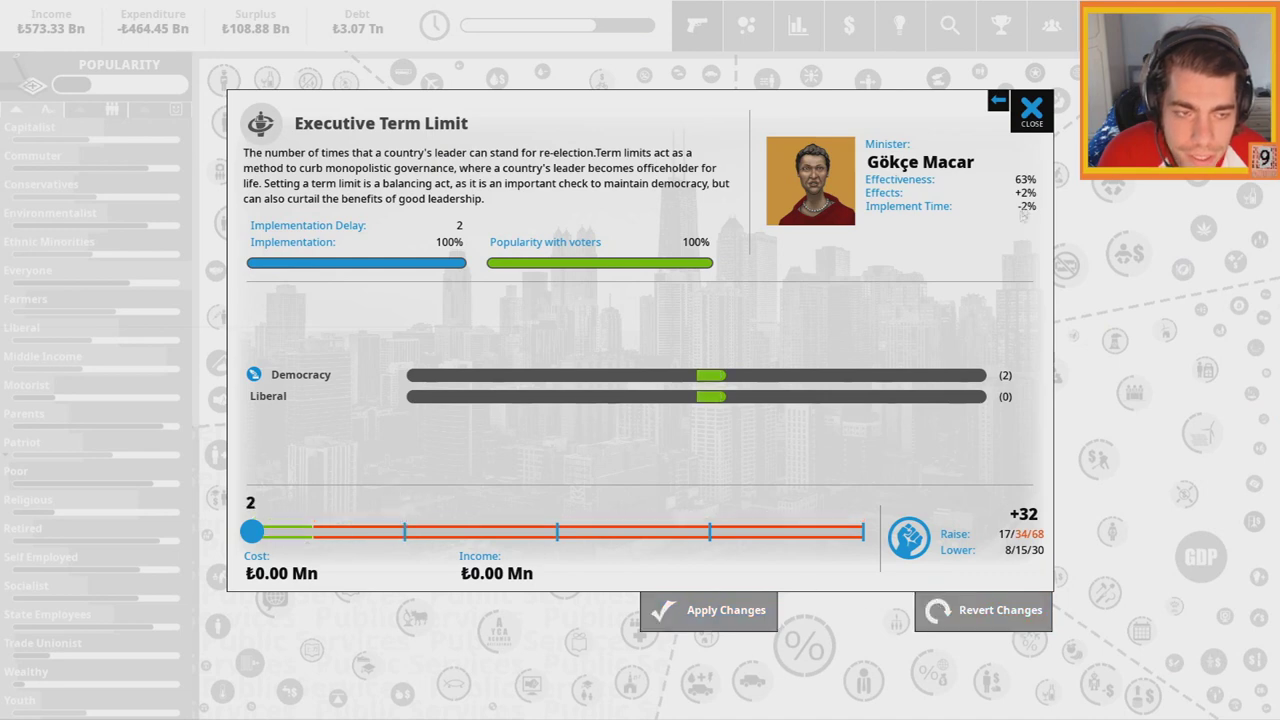
left_click(1031, 107)
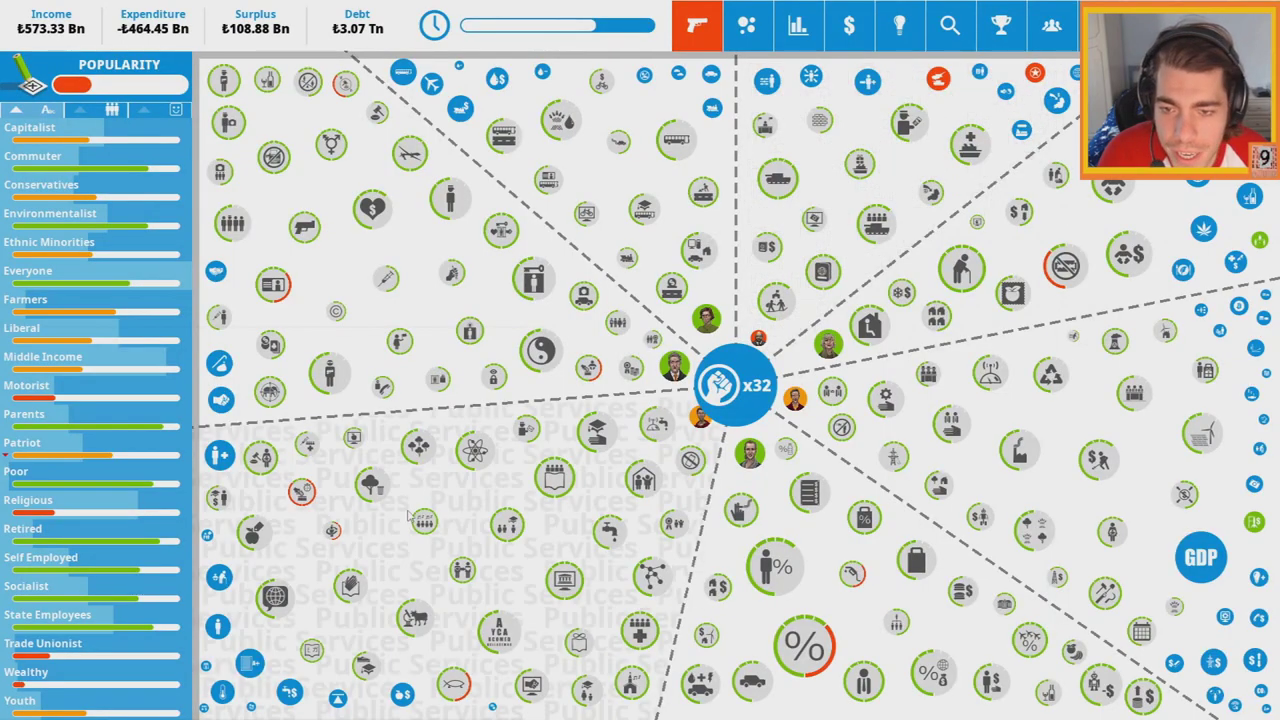
left_click(735, 390)
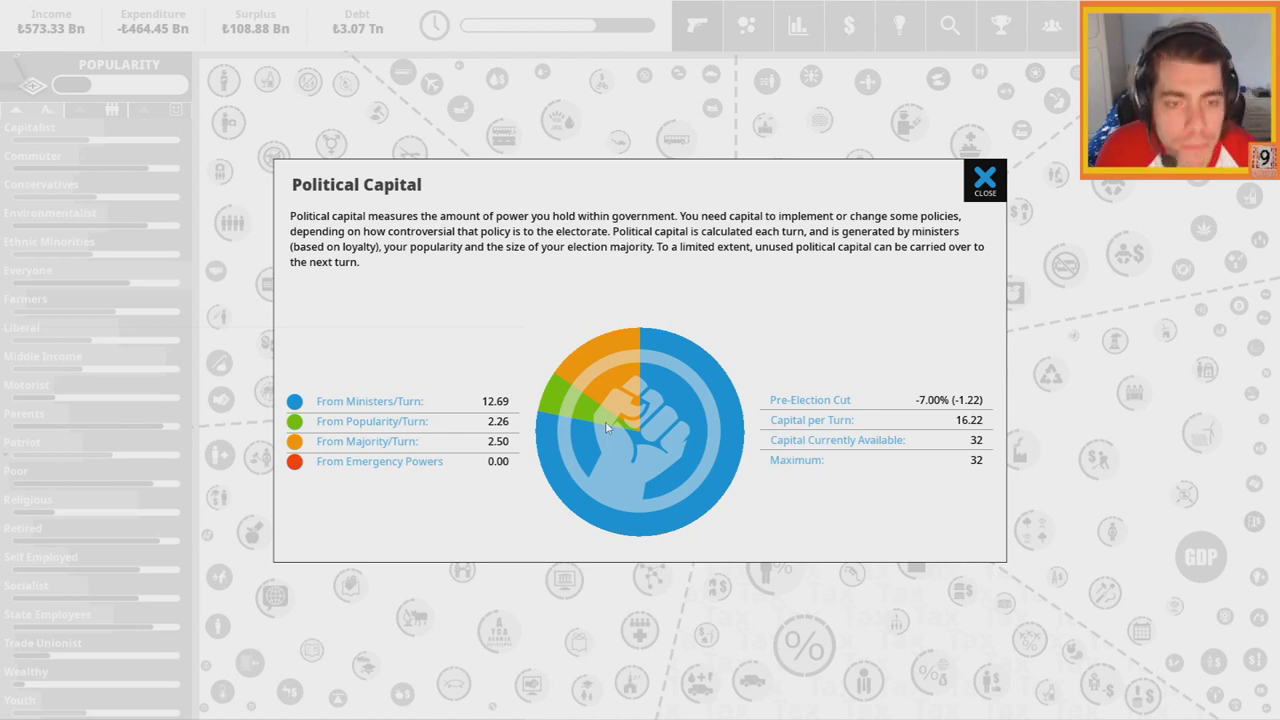
left_click(836, 462)
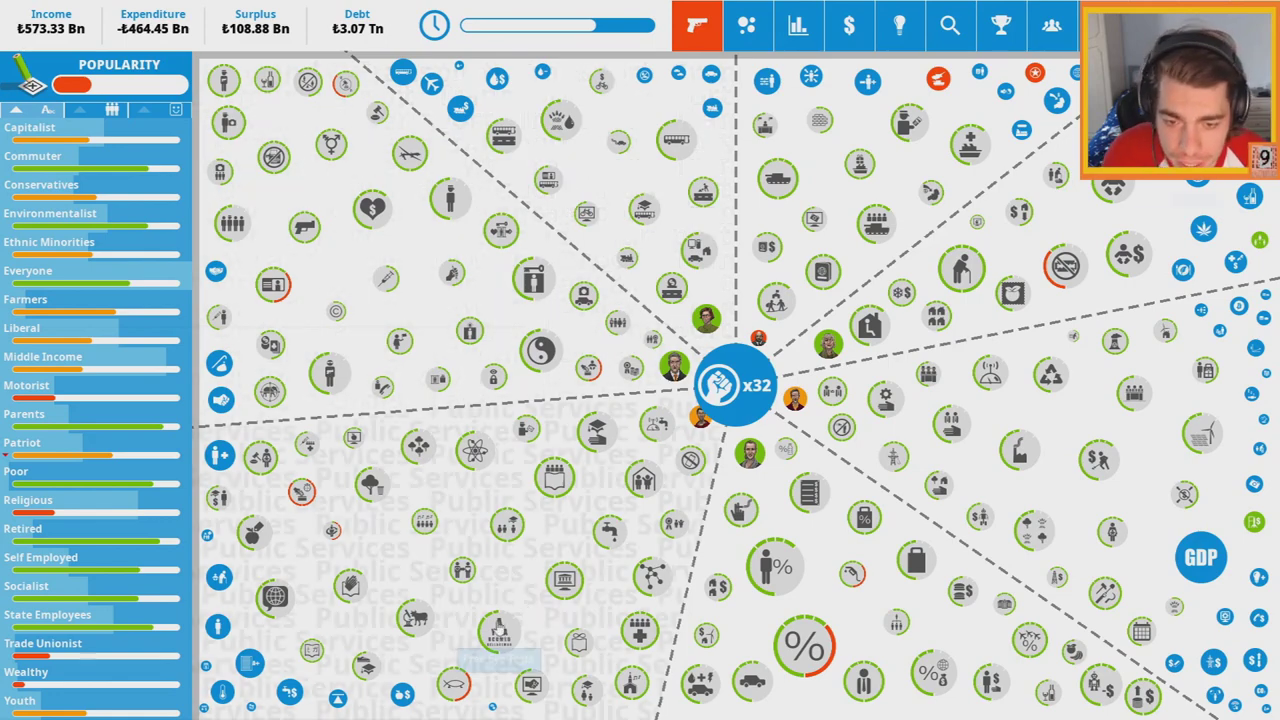
Make Secularity of Education fully Secular, spending 18 political capital
left_click(455, 686)
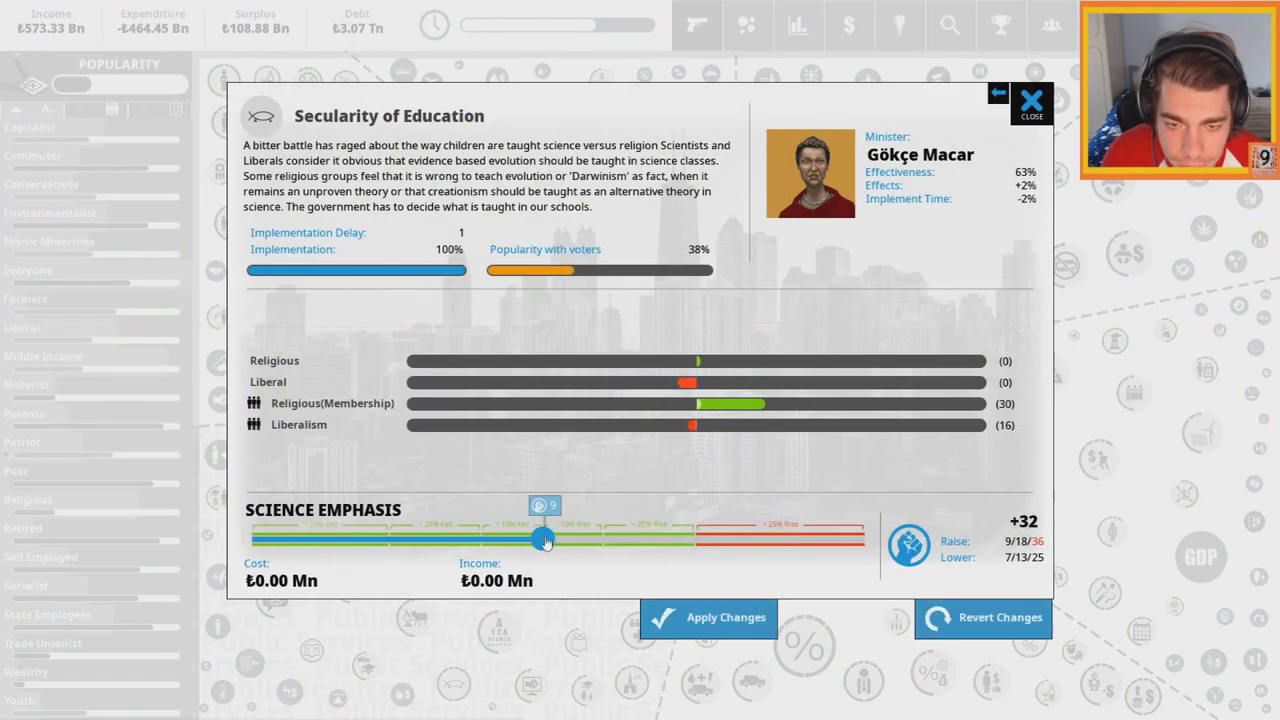
left_click_drag(541, 539, 688, 539)
left_click(683, 617)
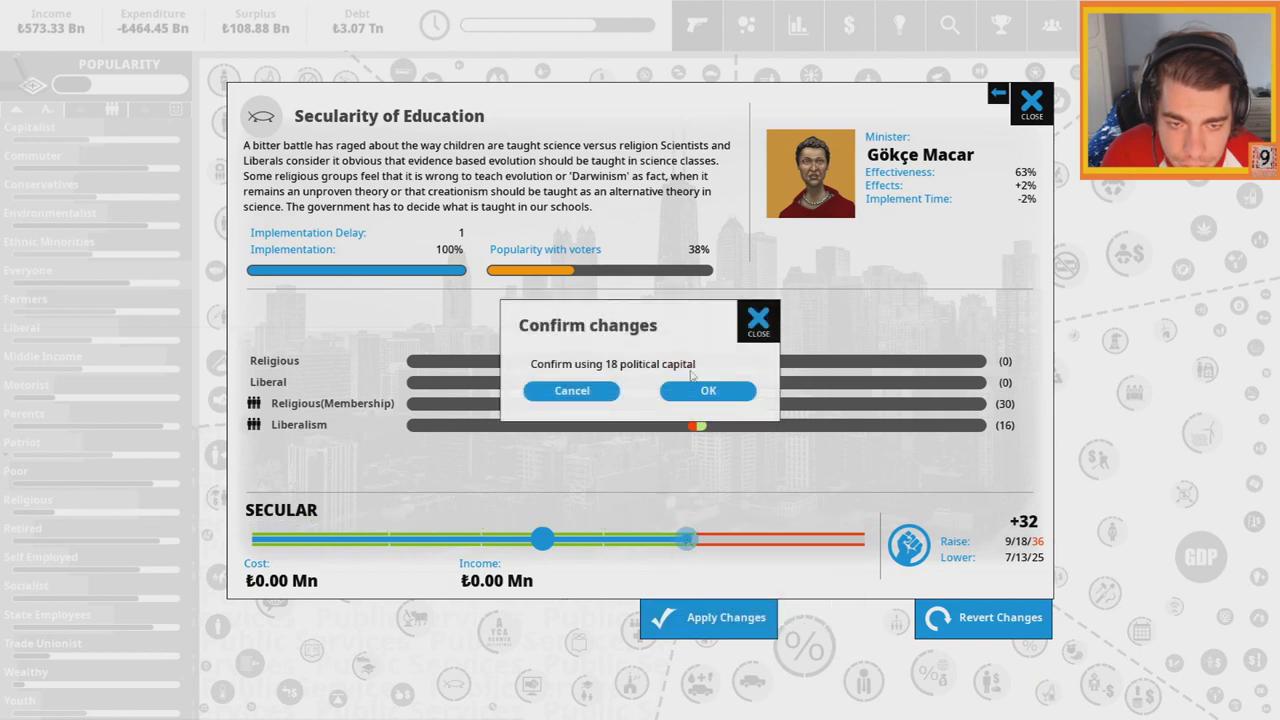
left_click(697, 388)
Raise the State Health Service to Some Prevention and end the turn
left_click(637, 625)
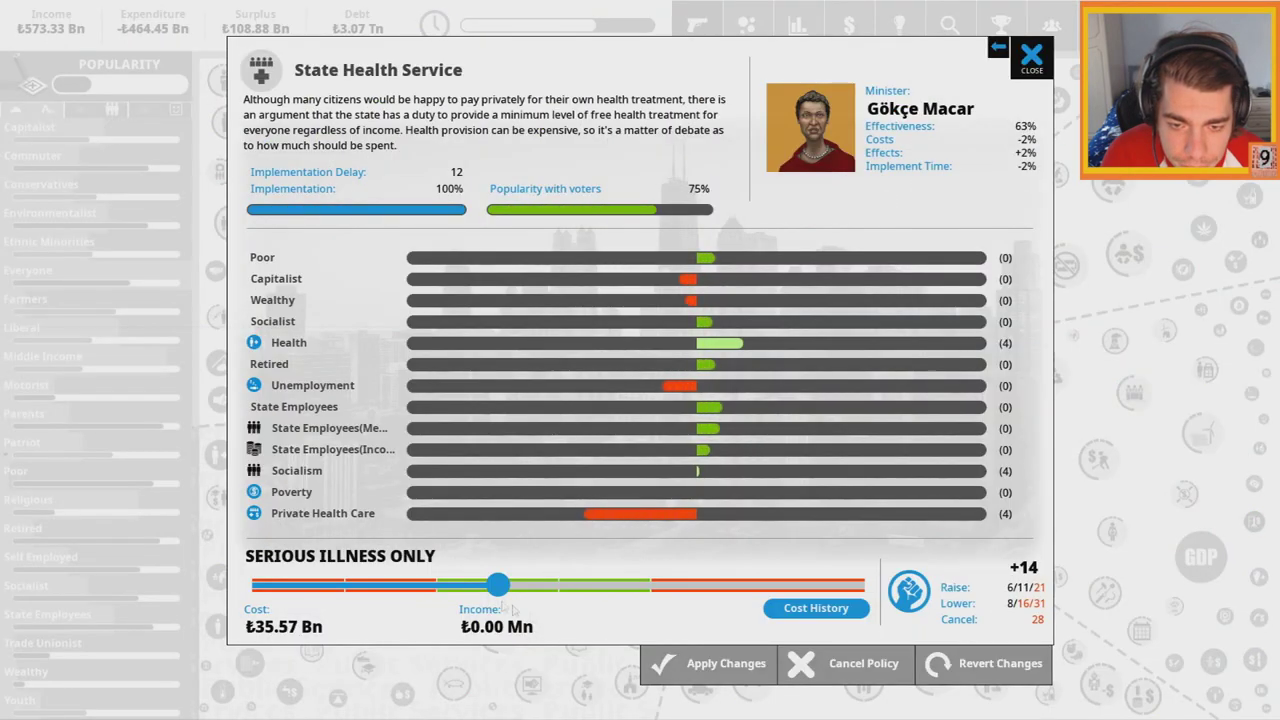
left_click_drag(504, 584, 638, 584)
left_click(705, 663)
left_click(708, 390)
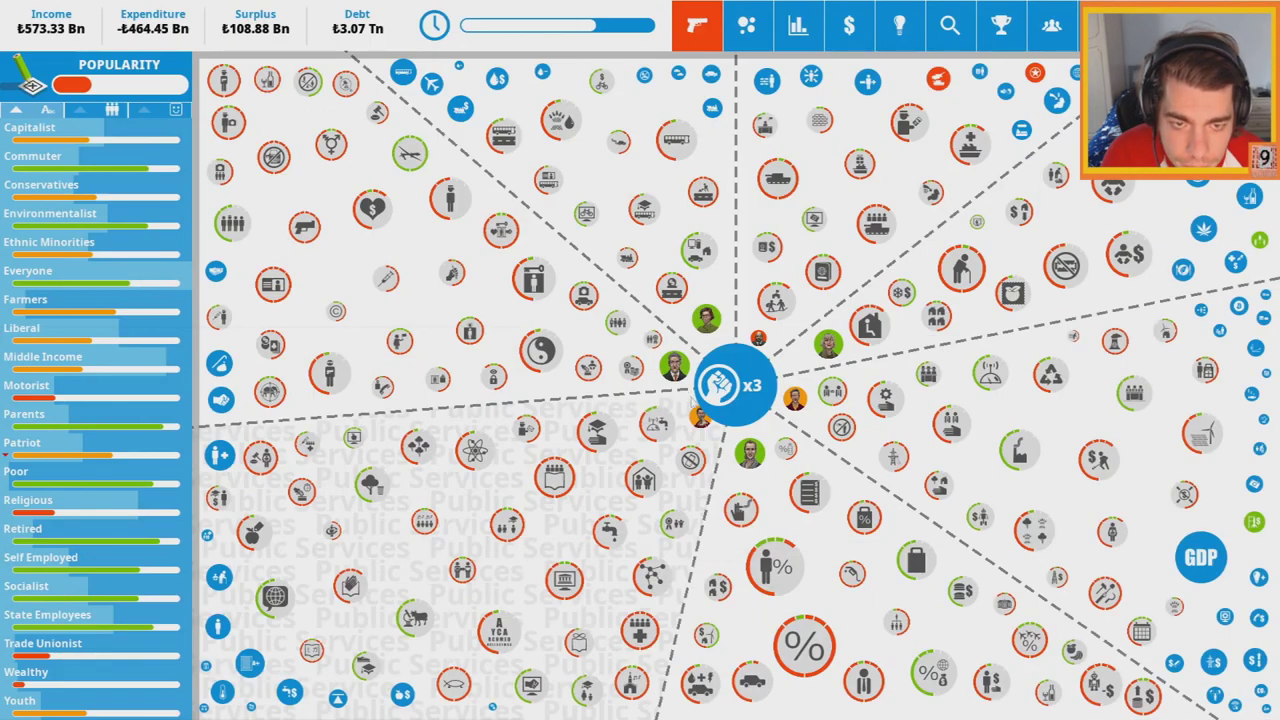
left_click(697, 25)
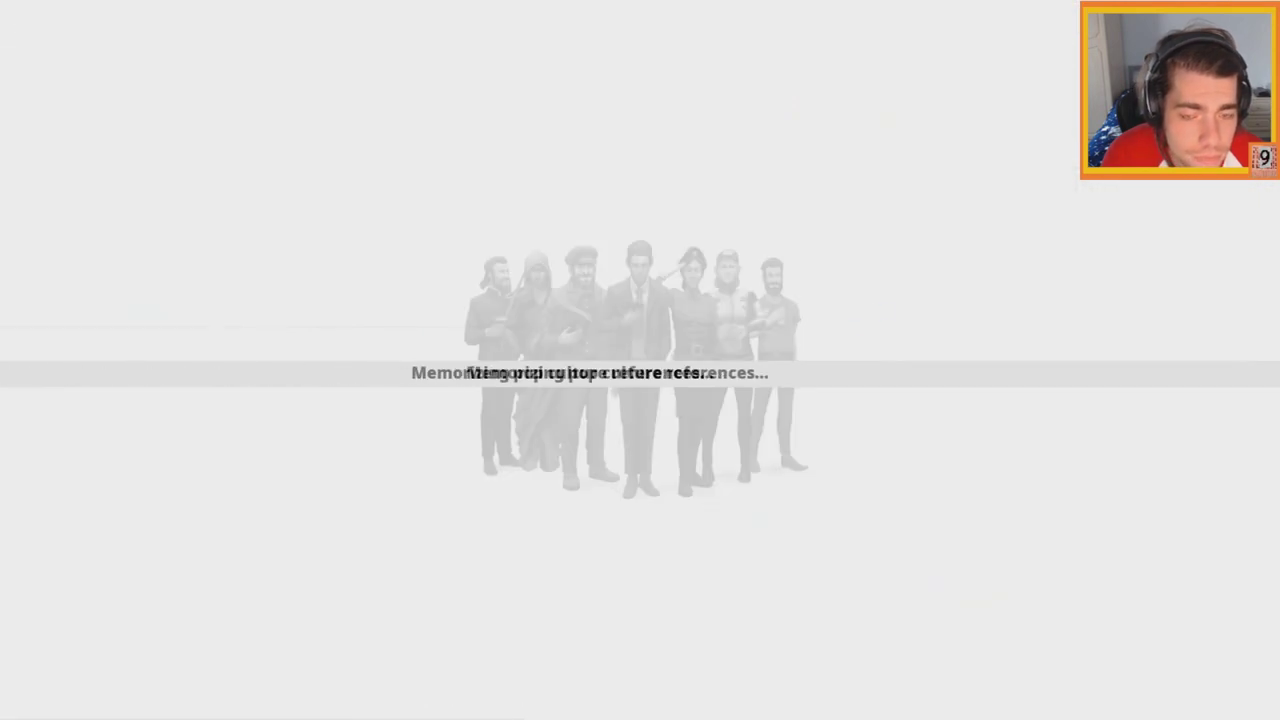
Block the internet company merger, dismiss the Egalitarian Society notice and close the quarterly report
left_click(664, 427)
left_click(760, 320)
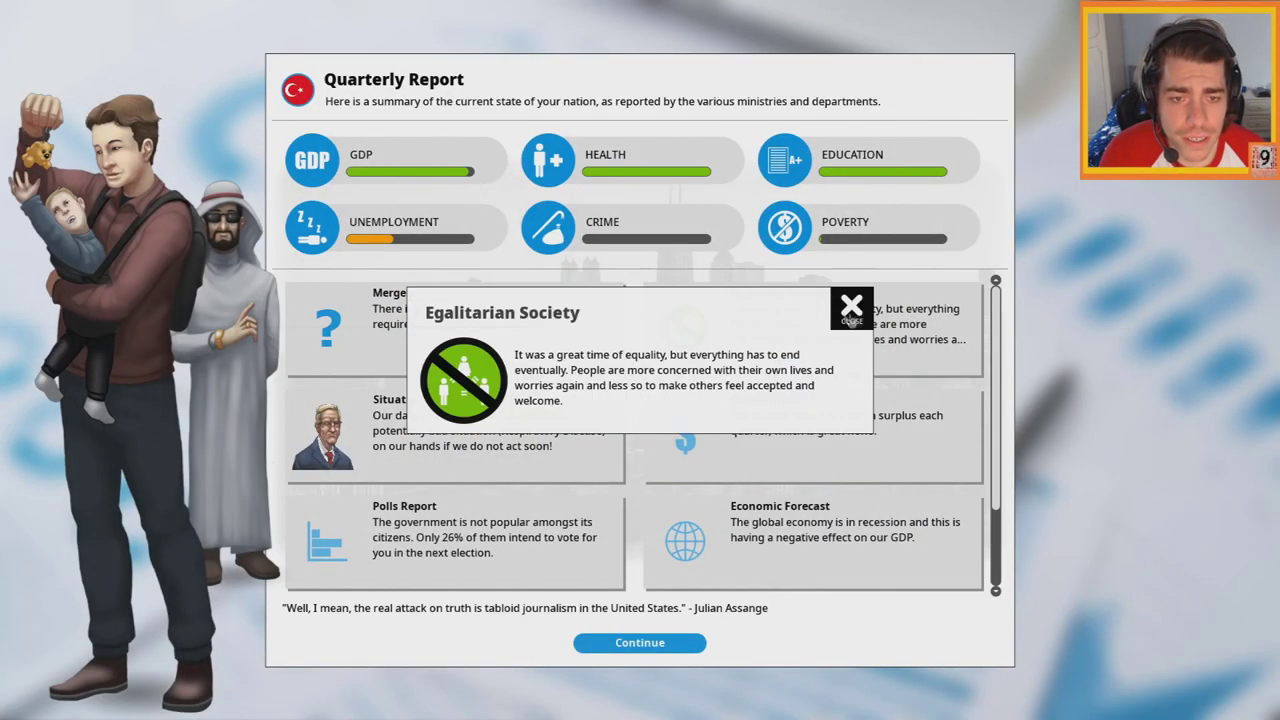
left_click(851, 309)
left_click(530, 320)
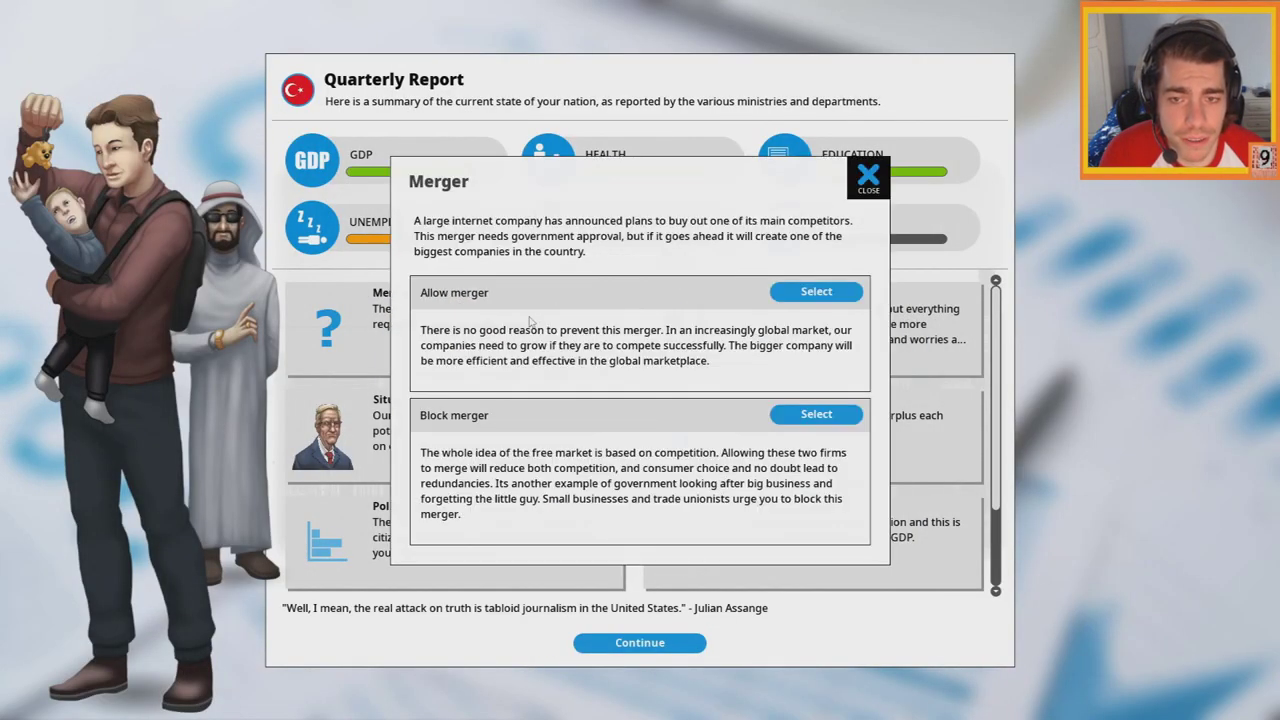
left_click(816, 414)
left_click(866, 175)
left_click(455, 320)
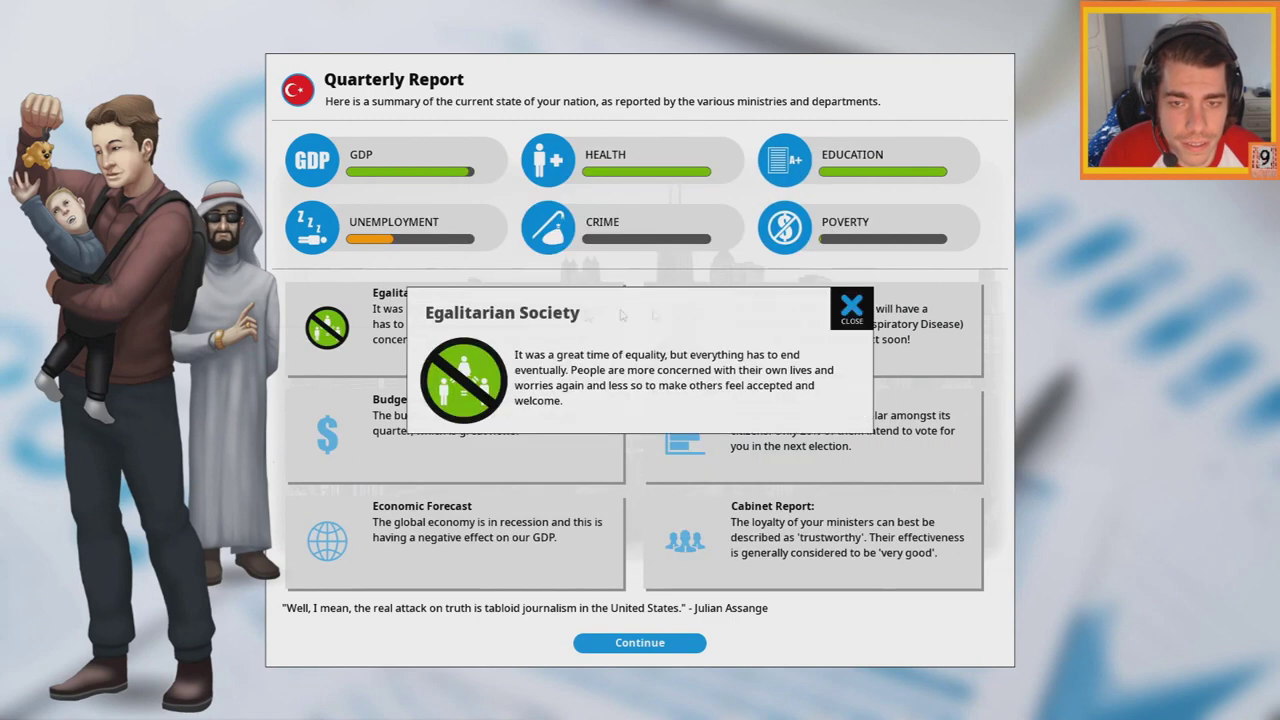
left_click(851, 306)
left_click(640, 642)
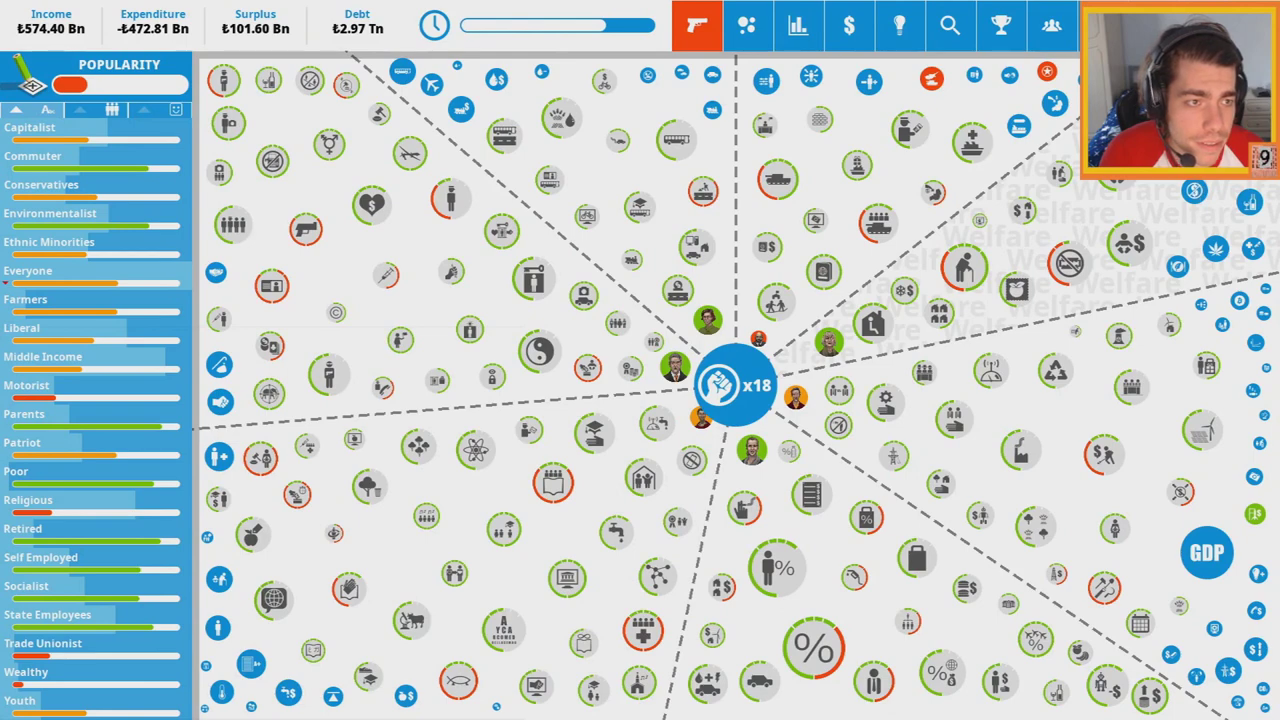
Review the Equality statistic, then inspect the Legalize Sex Work and Gender Transition policies
left_click(538, 350)
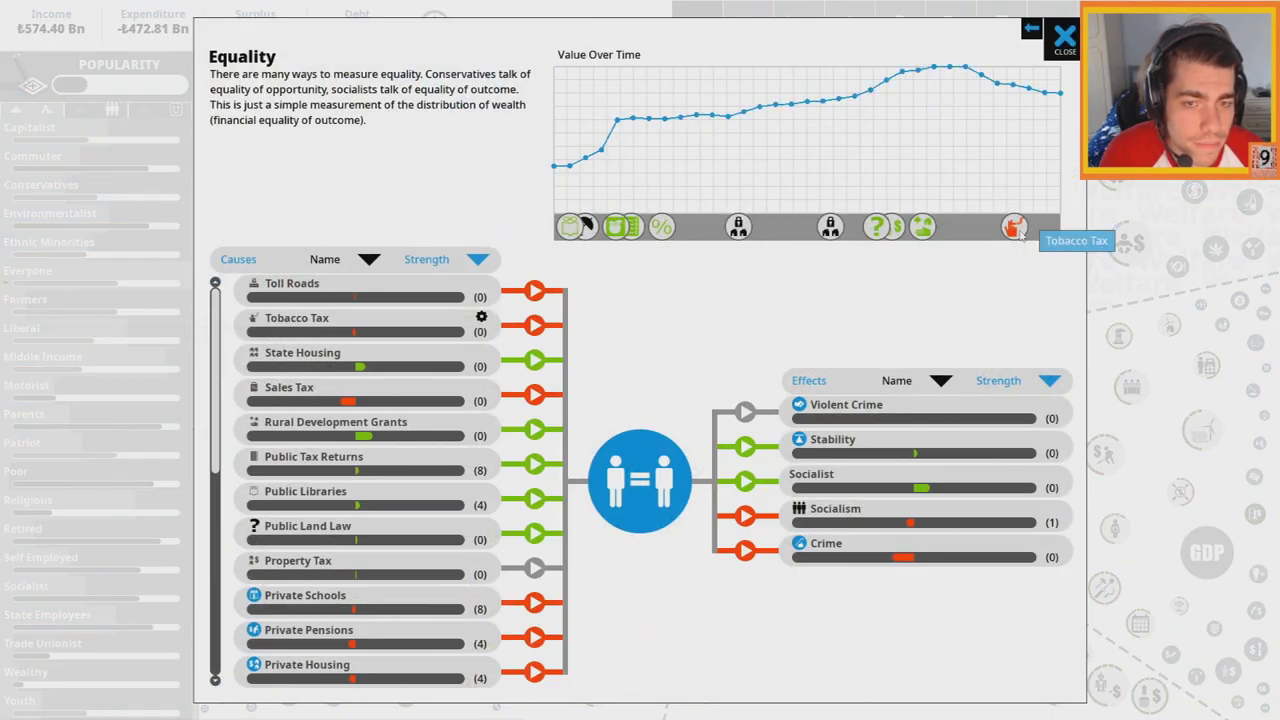
left_click(1064, 38)
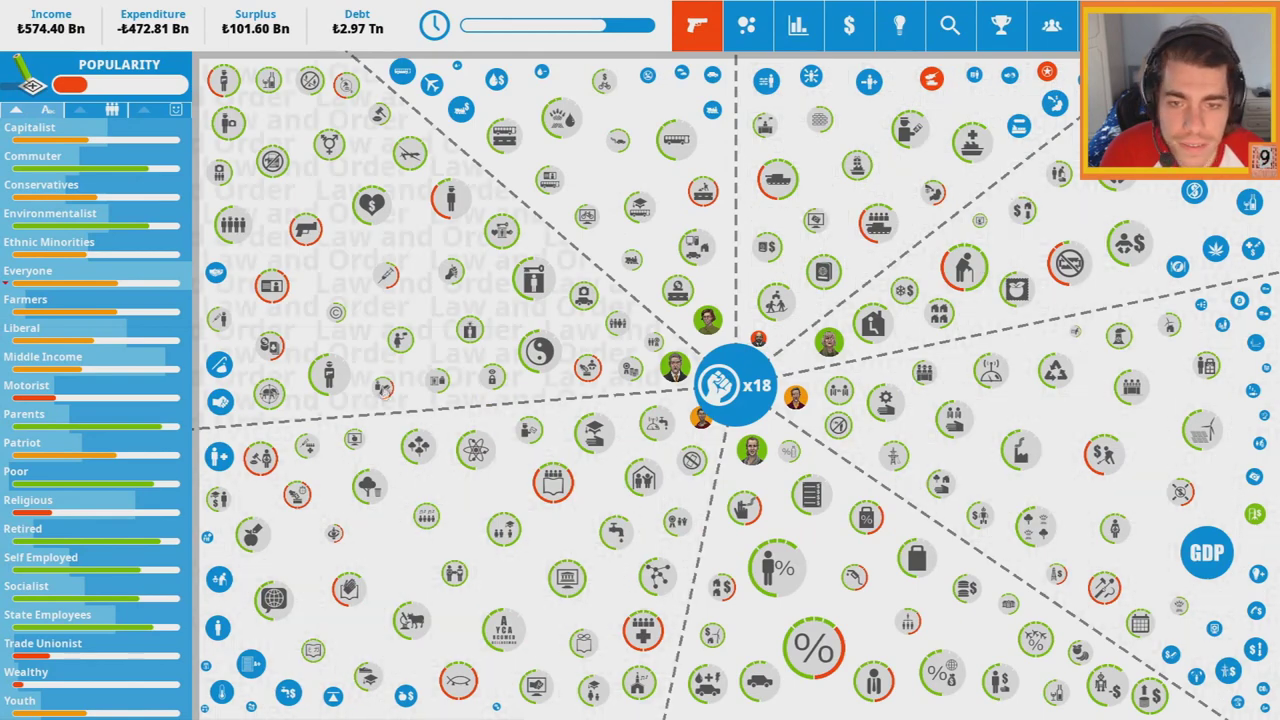
left_click(388, 276)
left_click(1032, 76)
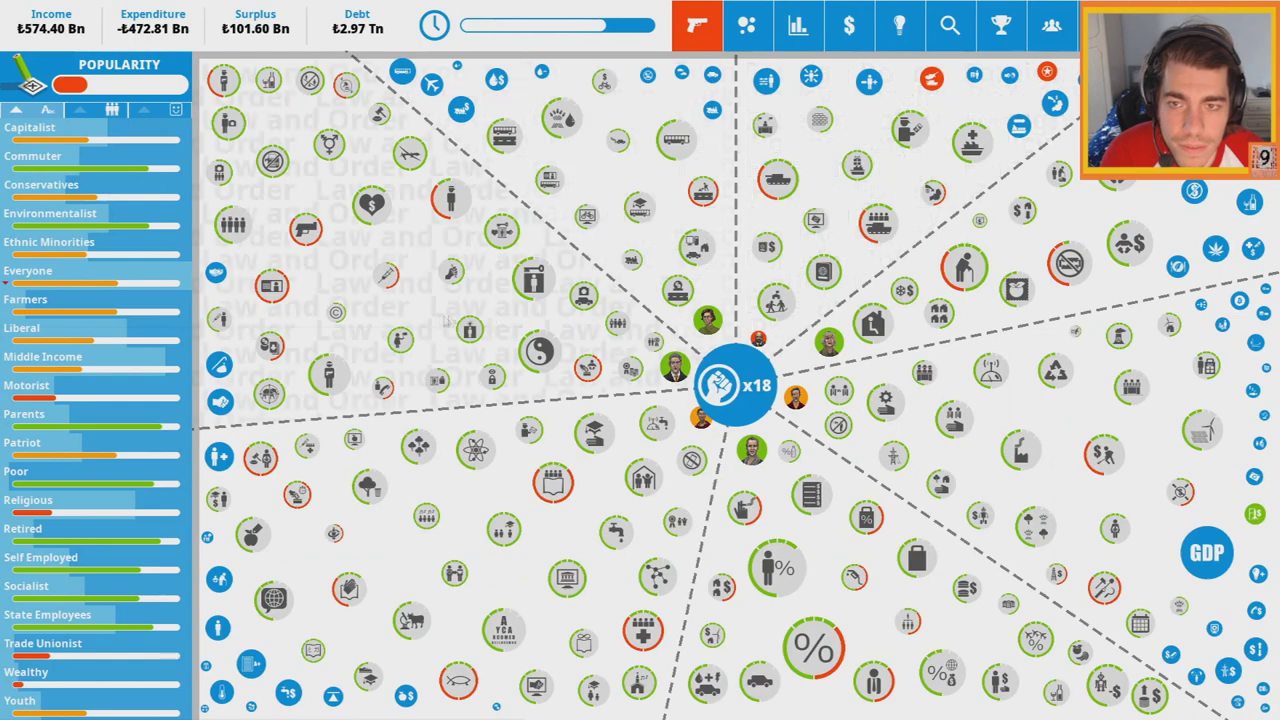
left_click(371, 208)
Review the Gender Discrimination Act and the Gender Equality statistics without changing them
left_click(1033, 108)
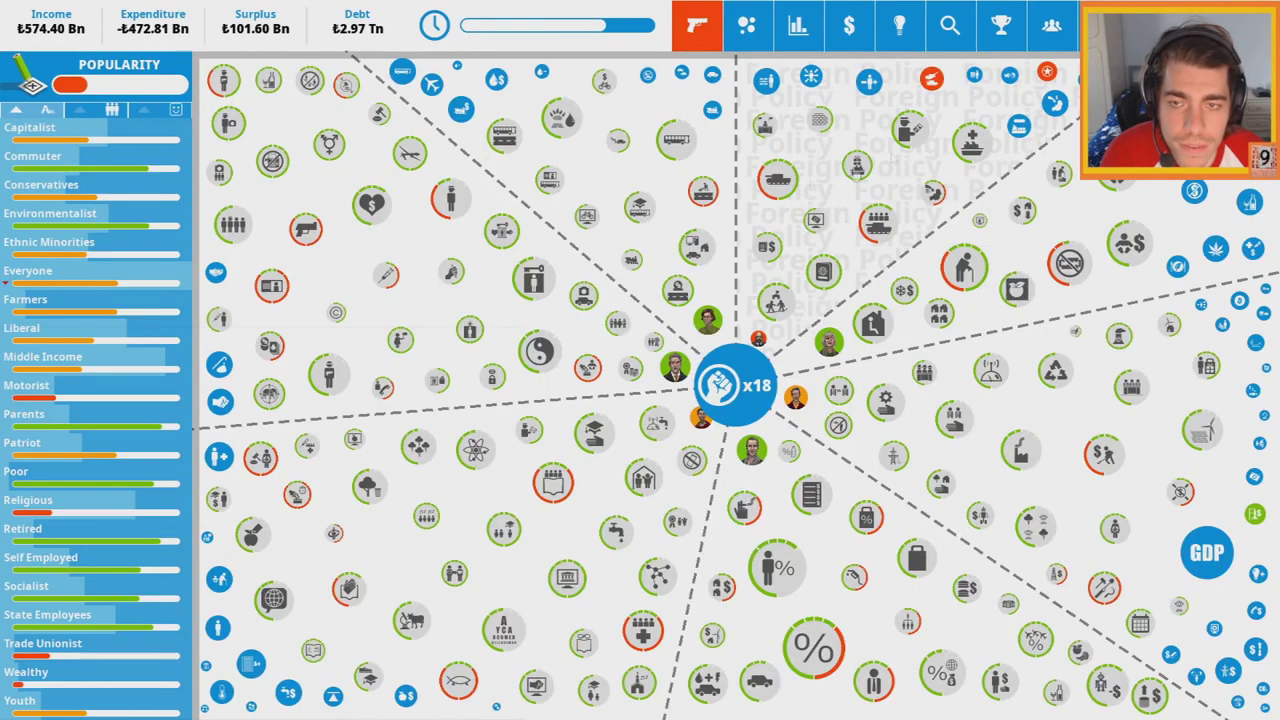
left_click(448, 273)
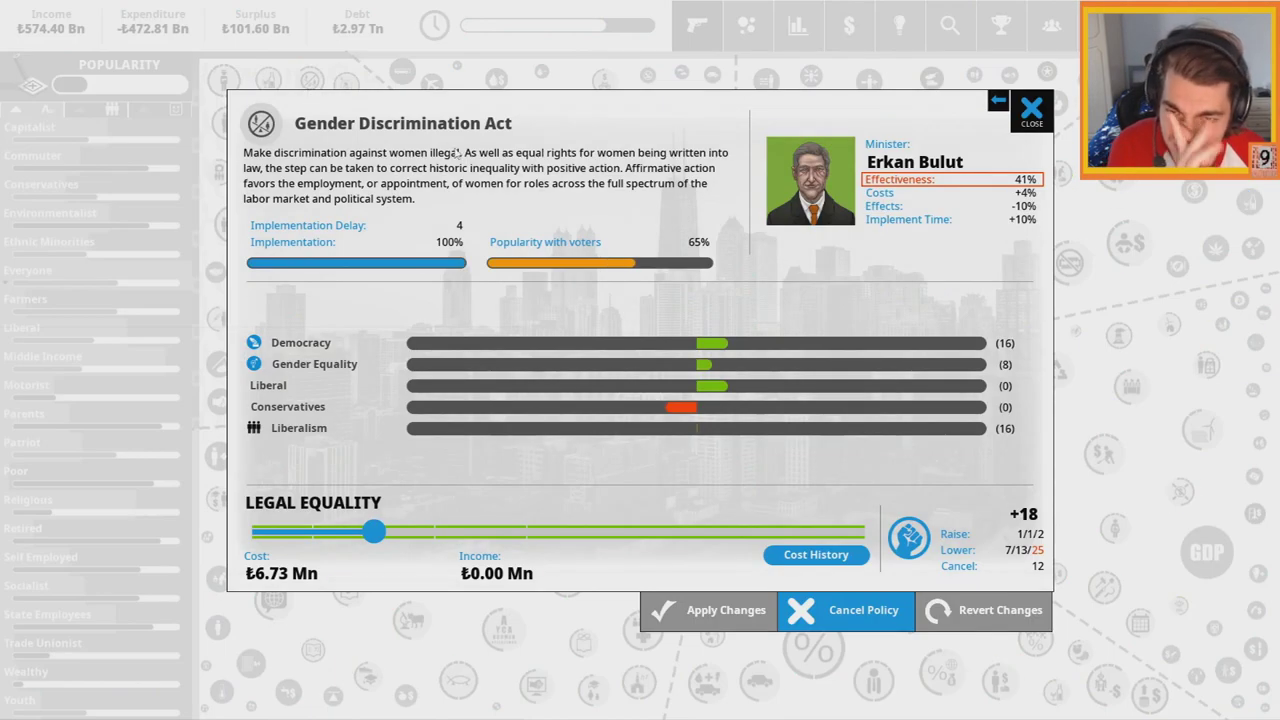
left_click_drag(375, 533, 510, 530)
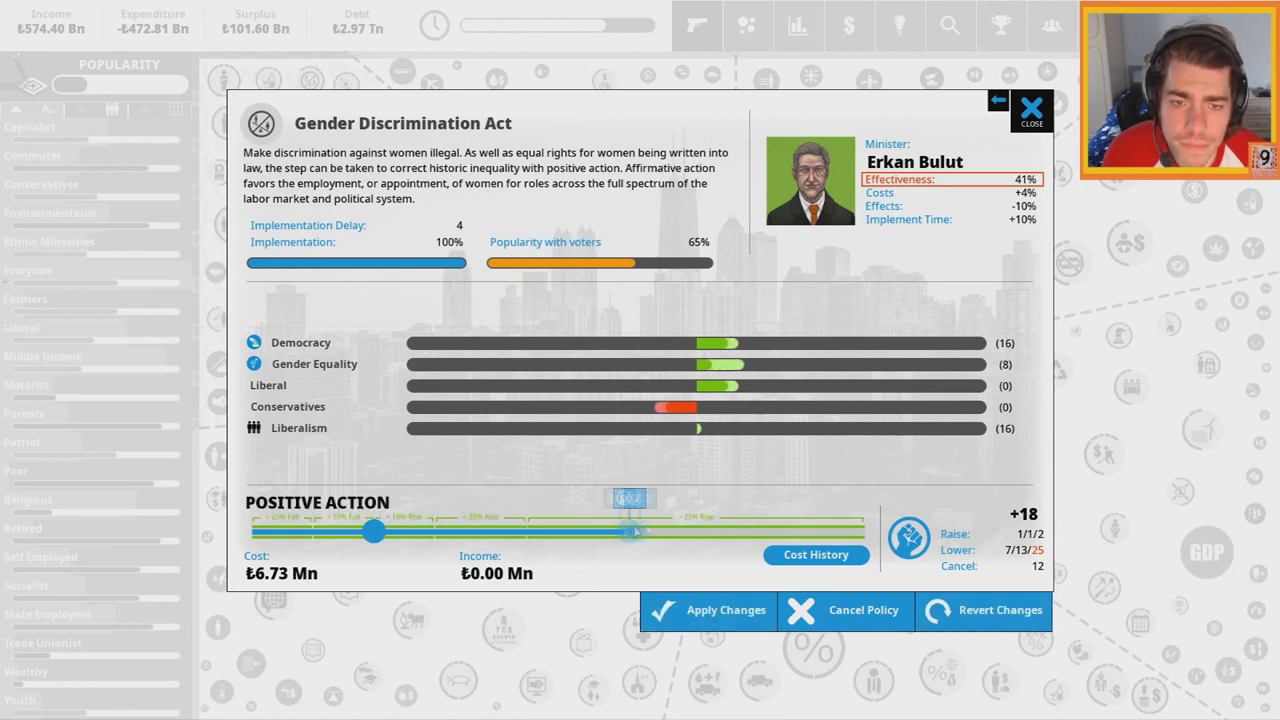
left_click(315, 364)
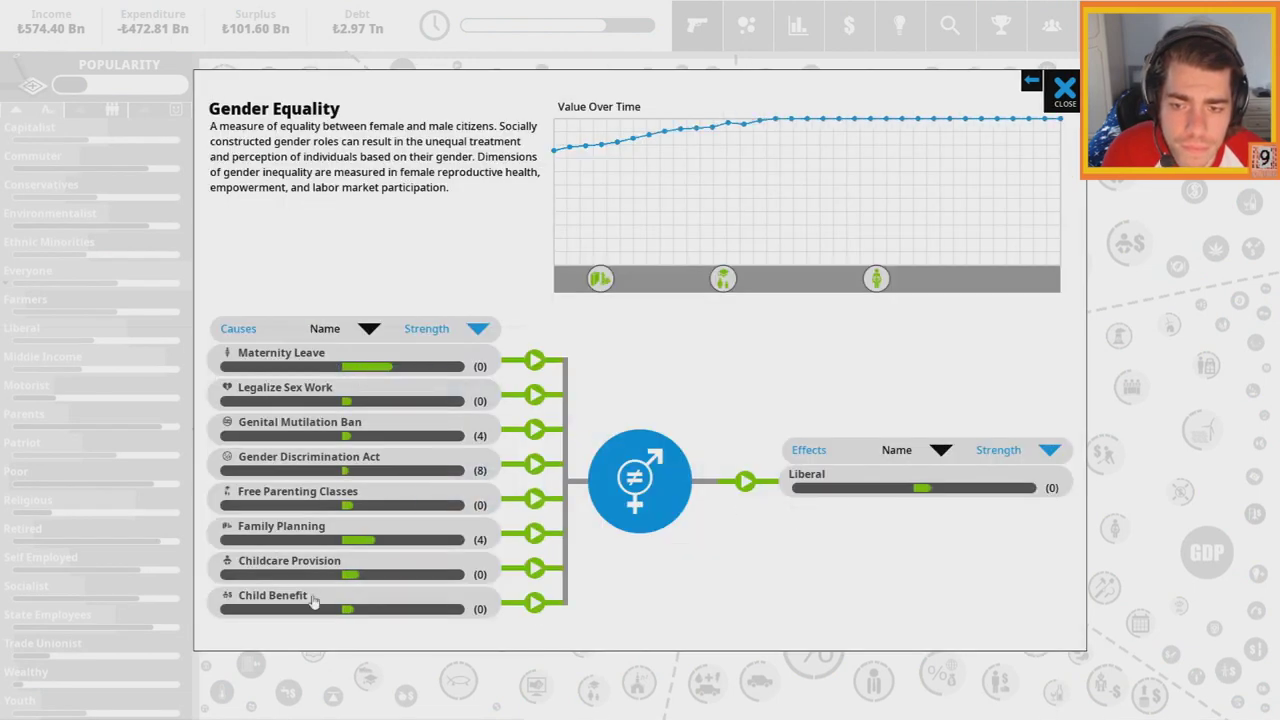
left_click(1064, 89)
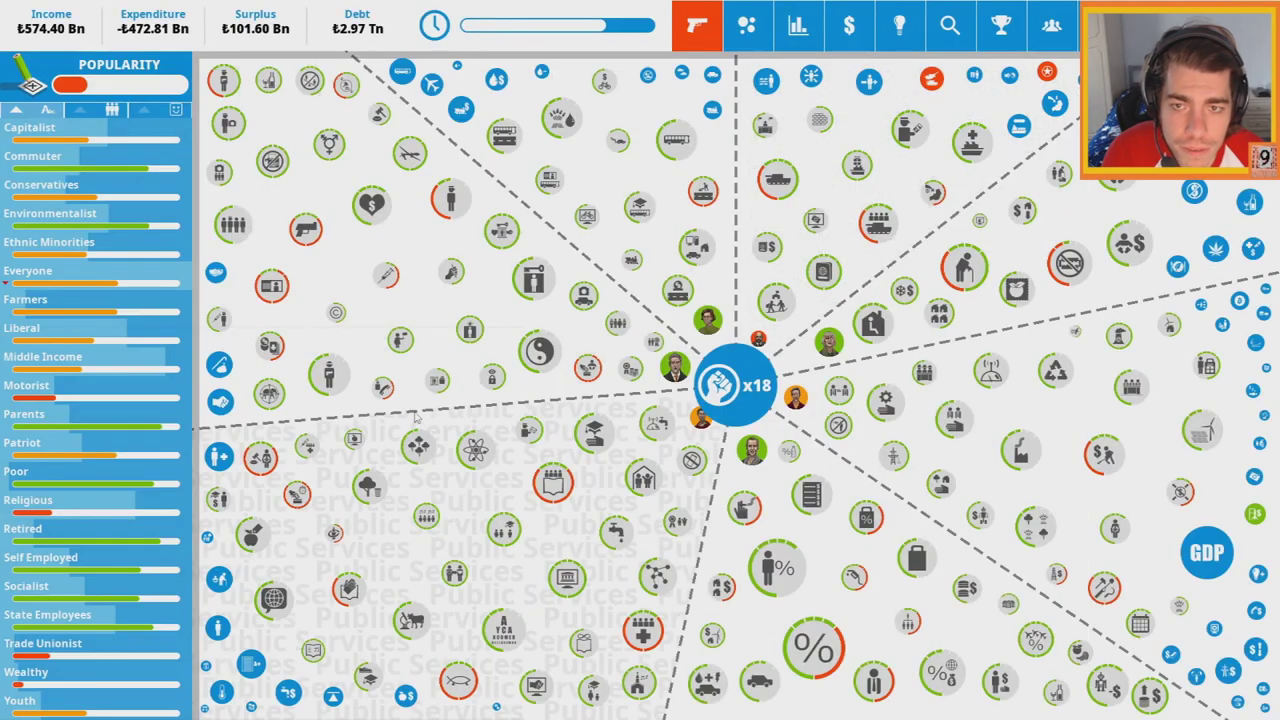
Set Prisoner Voting to maximum, leaving 6 political capital
left_click(438, 383)
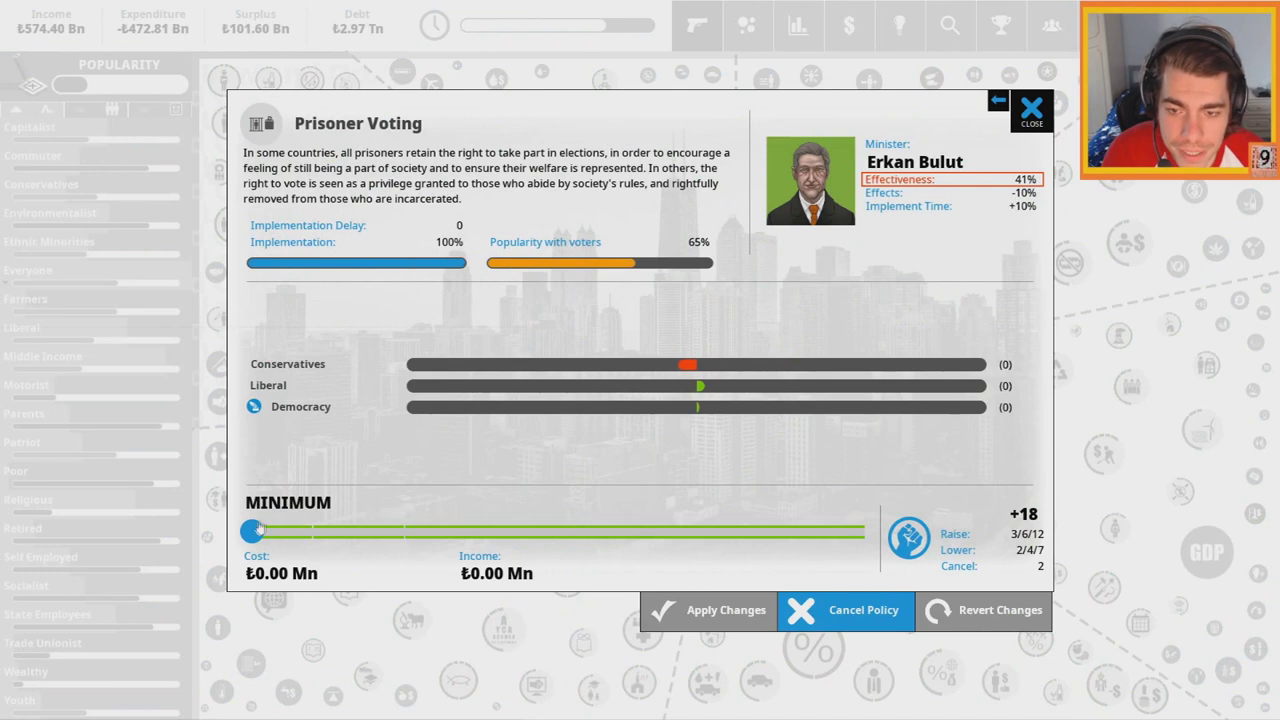
left_click_drag(254, 531, 865, 531)
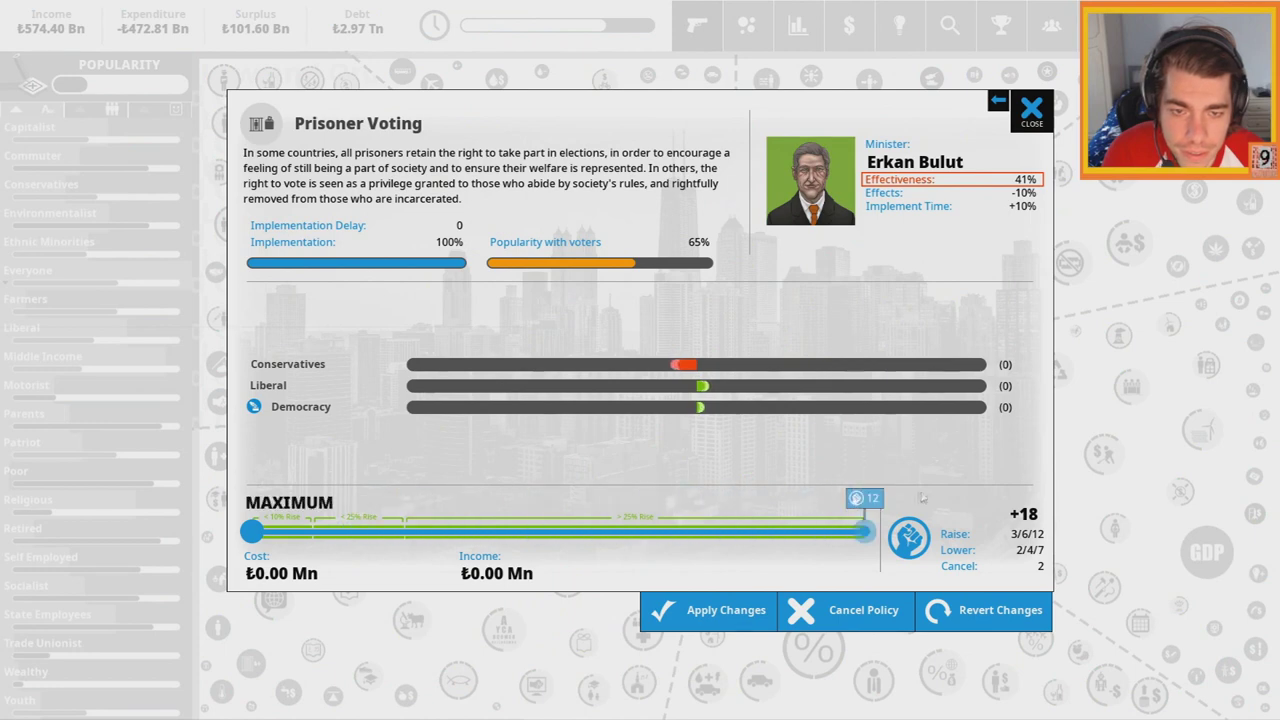
left_click(700, 609)
left_click(708, 390)
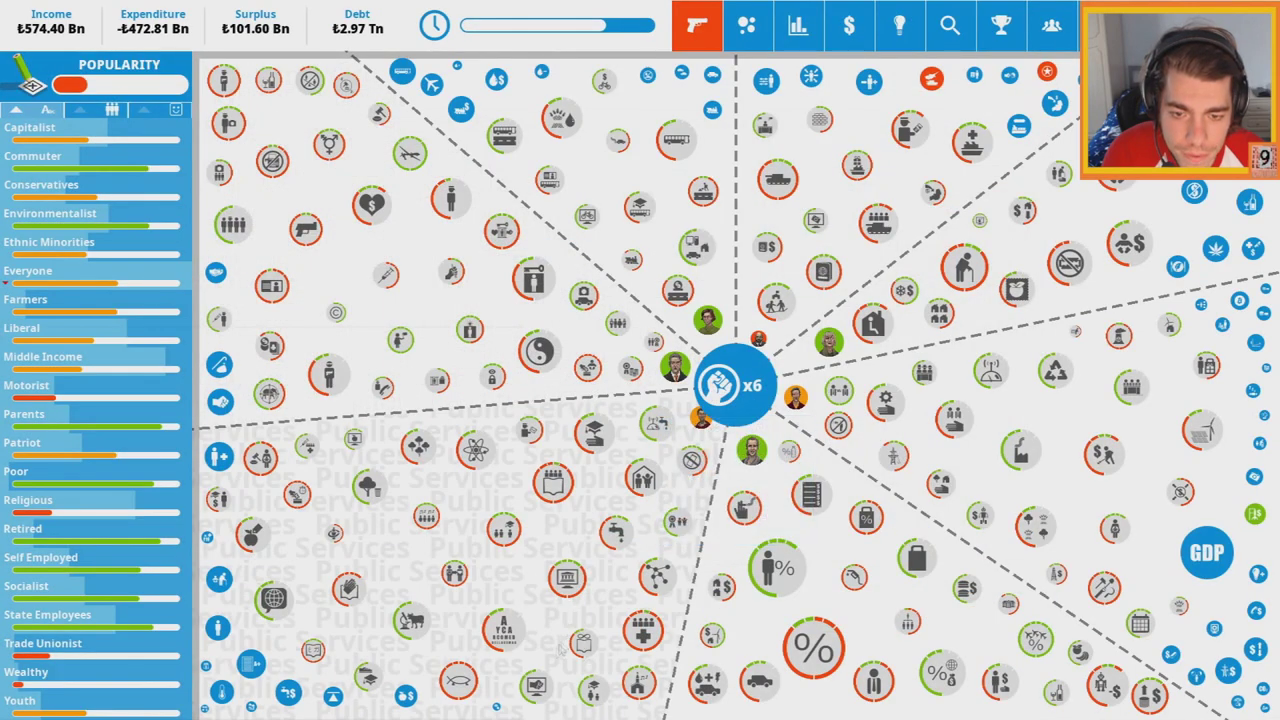
left_click(899, 24)
Introduce Fuel Efficiency Standards from the Transport ideas at maximum, then end the turn
left_click(219, 402)
left_click(279, 365)
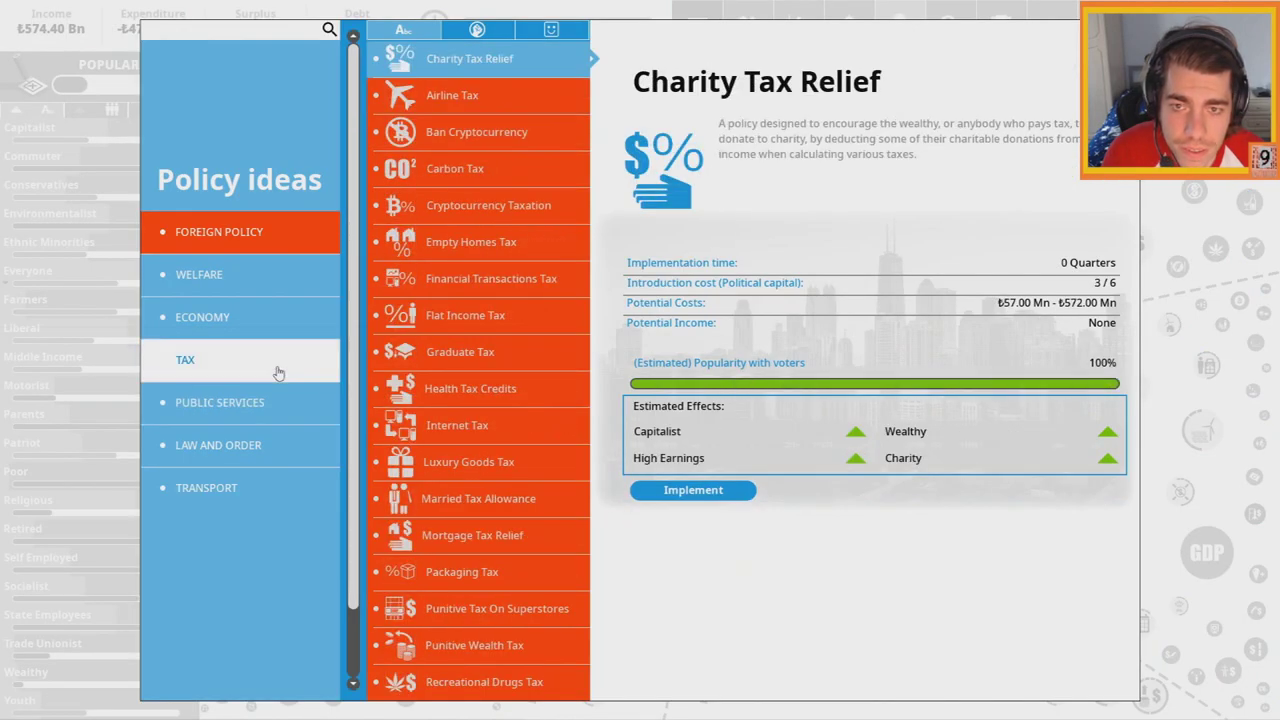
left_click(230, 317)
left_click(218, 445)
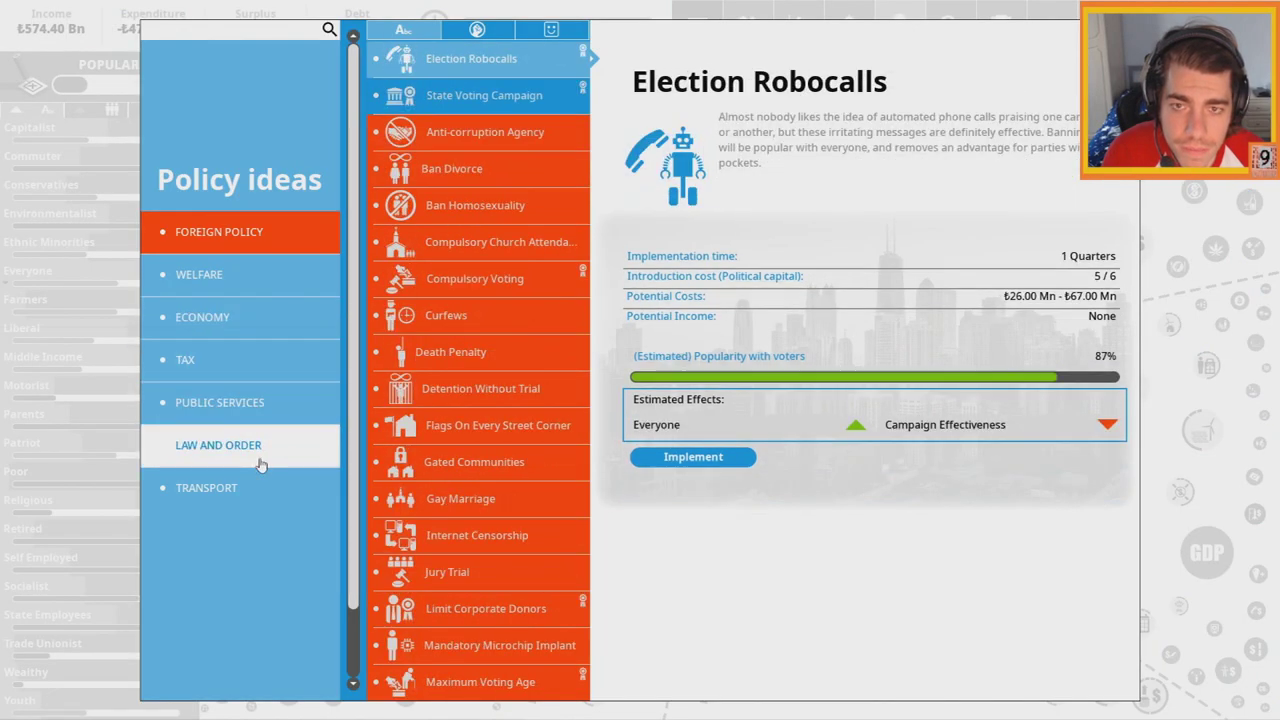
left_click(206, 487)
left_click(488, 95)
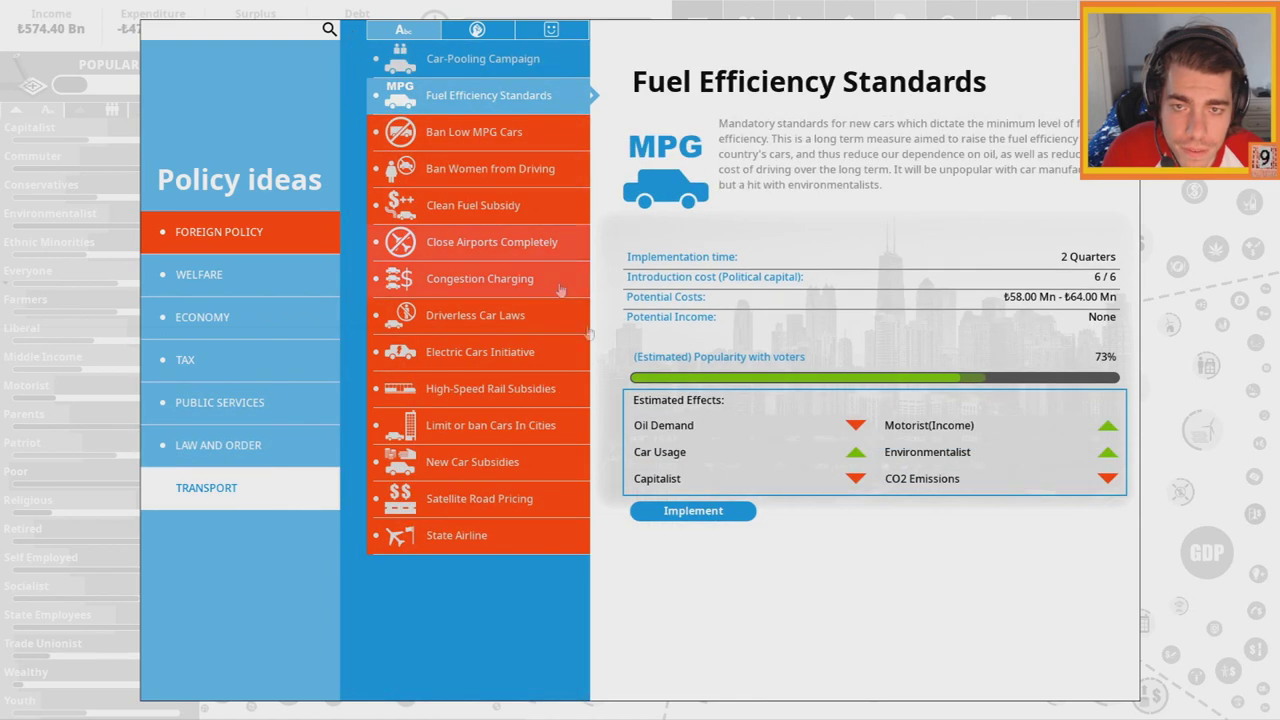
left_click(693, 487)
left_click_drag(700, 531, 560, 531)
left_click(860, 530)
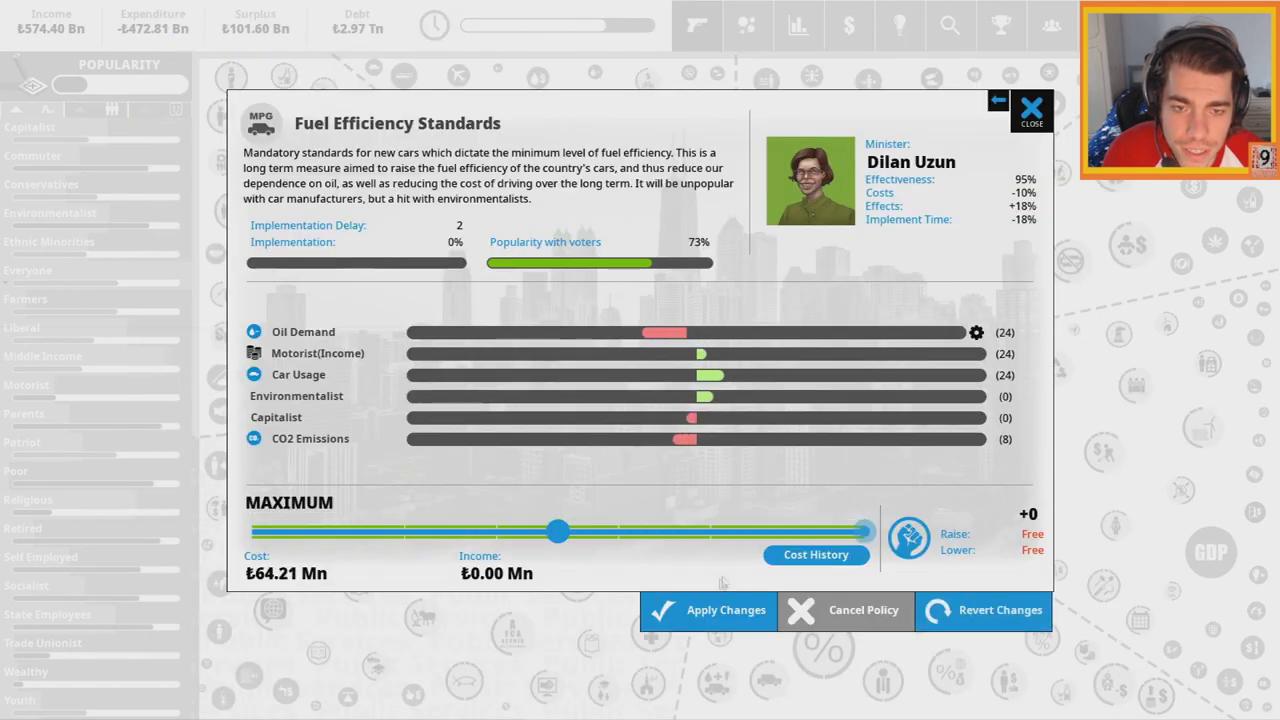
left_click(708, 610)
key("space")
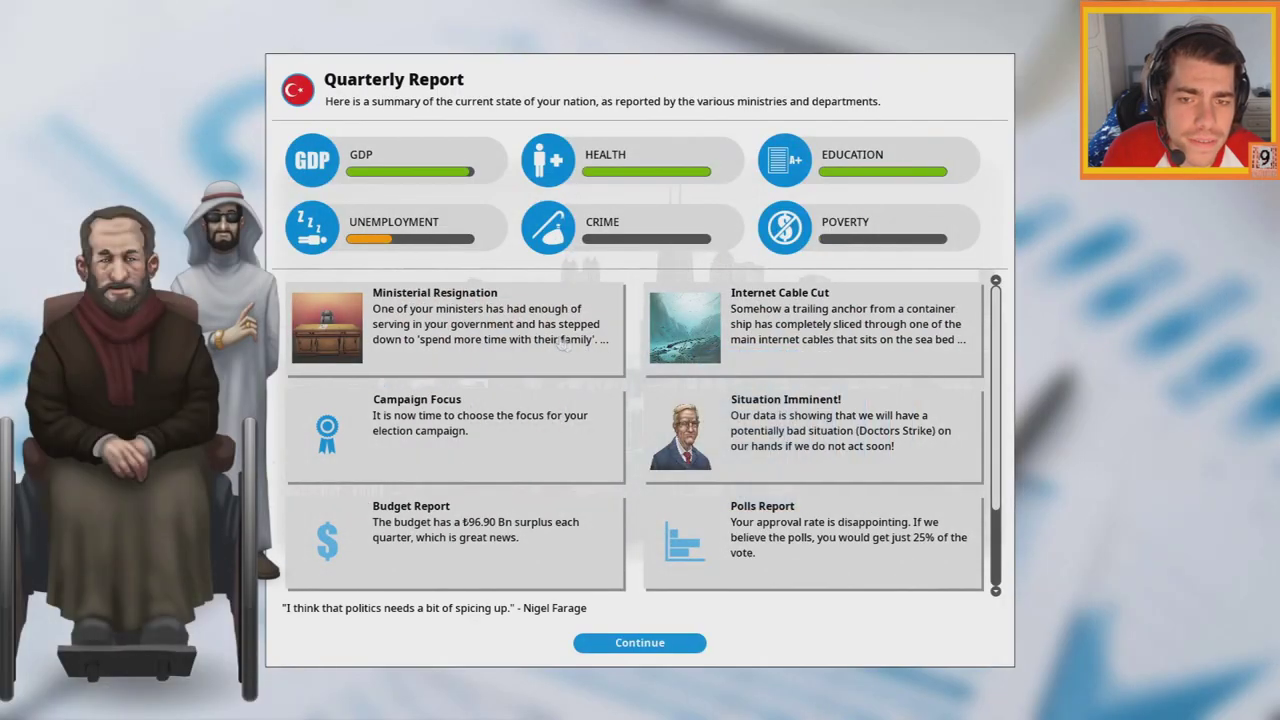
Hire the most suitable candidate into the vacant Foreign Policy cabinet post
left_click(558, 340)
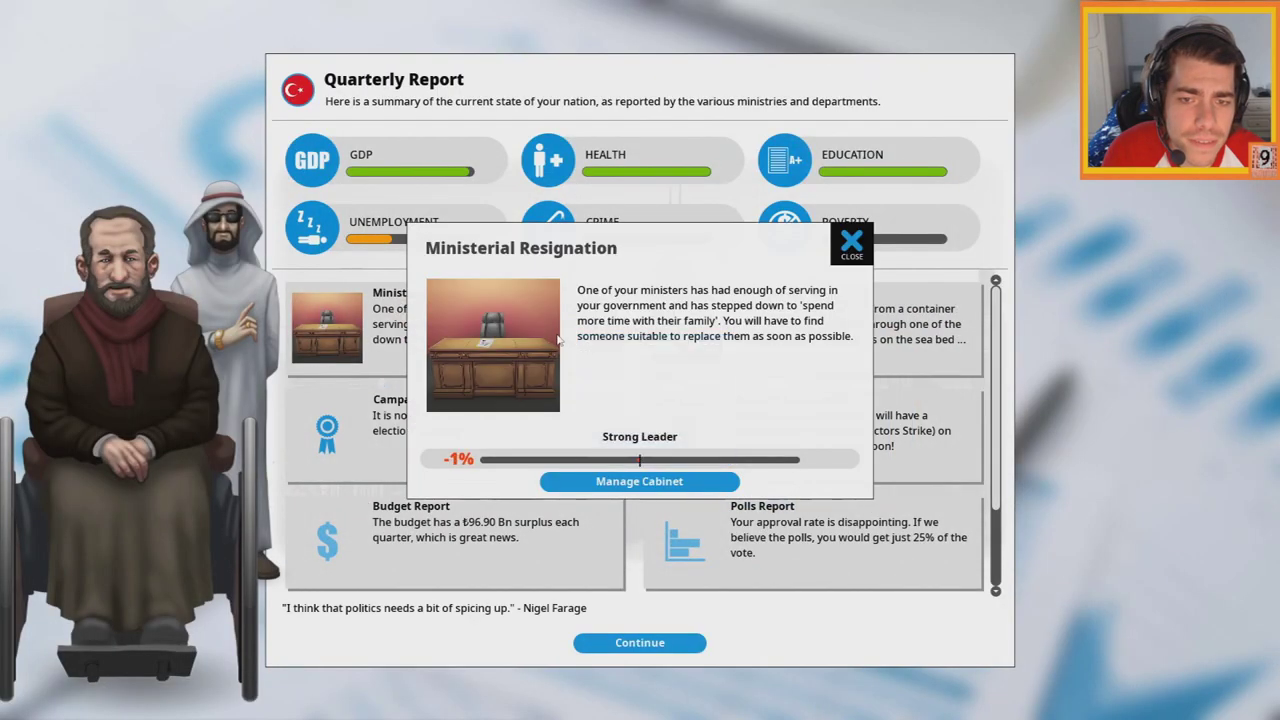
left_click(713, 485)
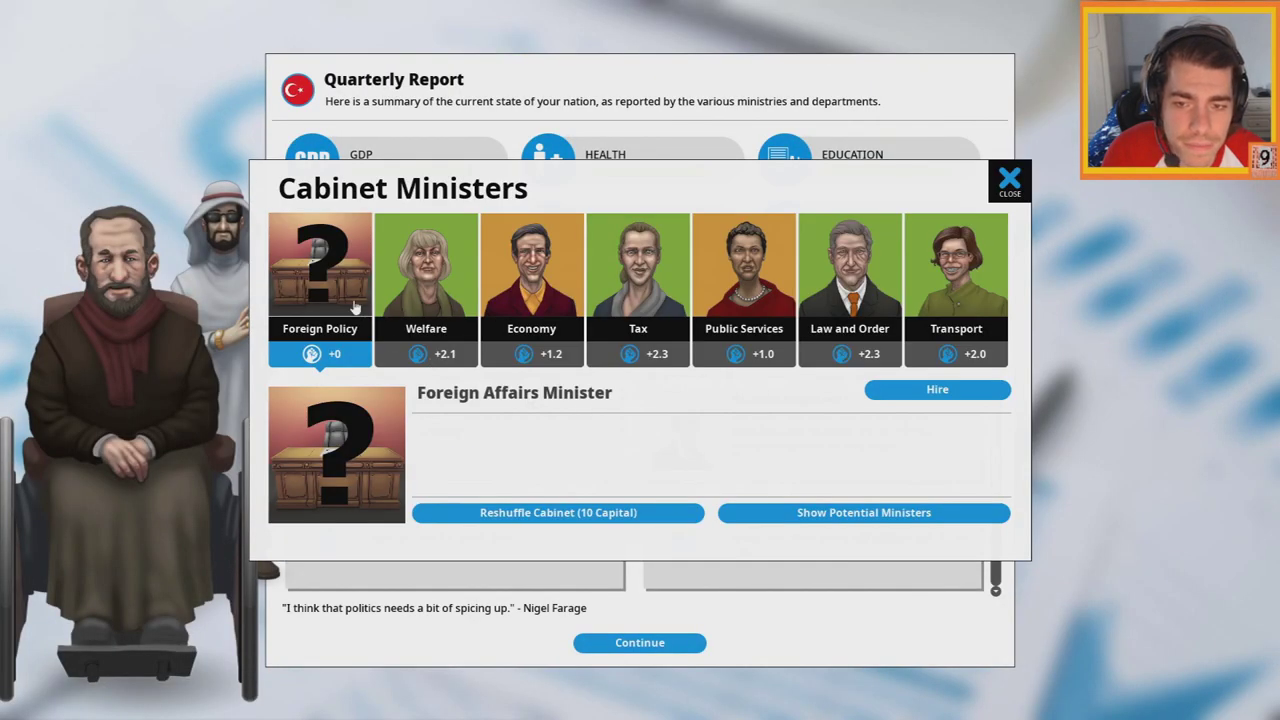
left_click(938, 390)
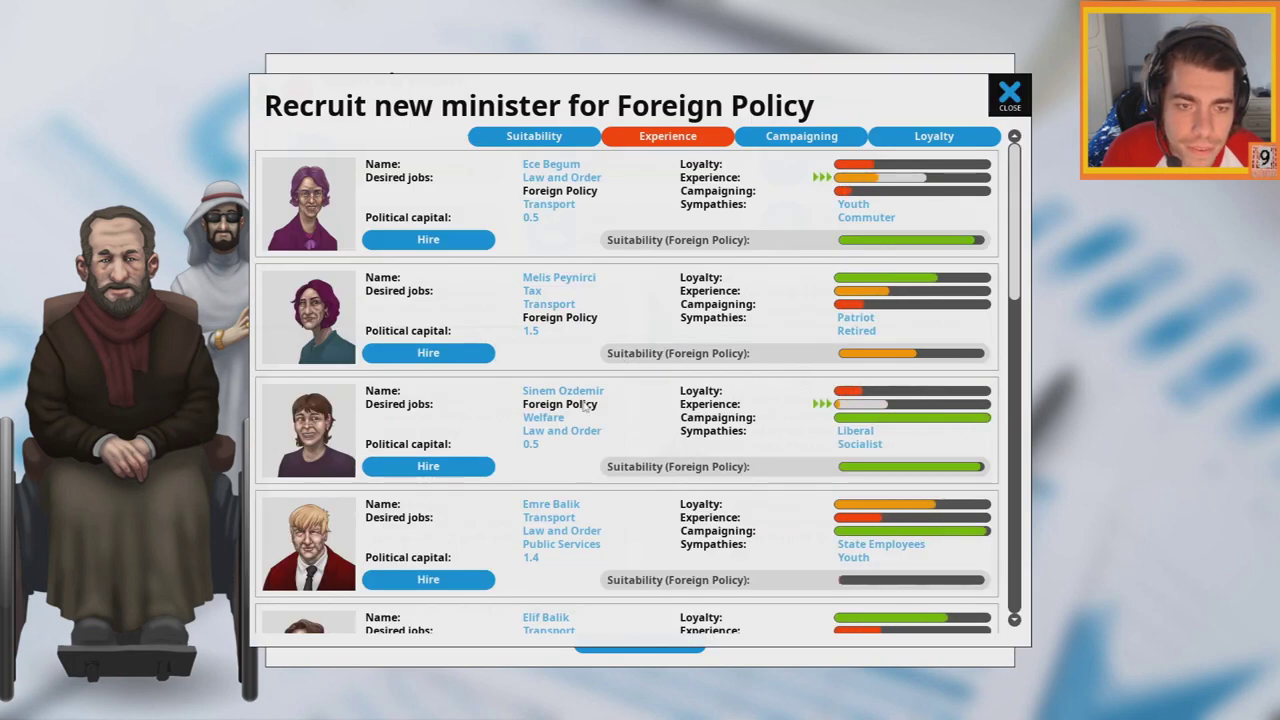
scroll(585, 405, "down", 1)
scroll(585, 405, "down", 1)
scroll(585, 405, "down", 1)
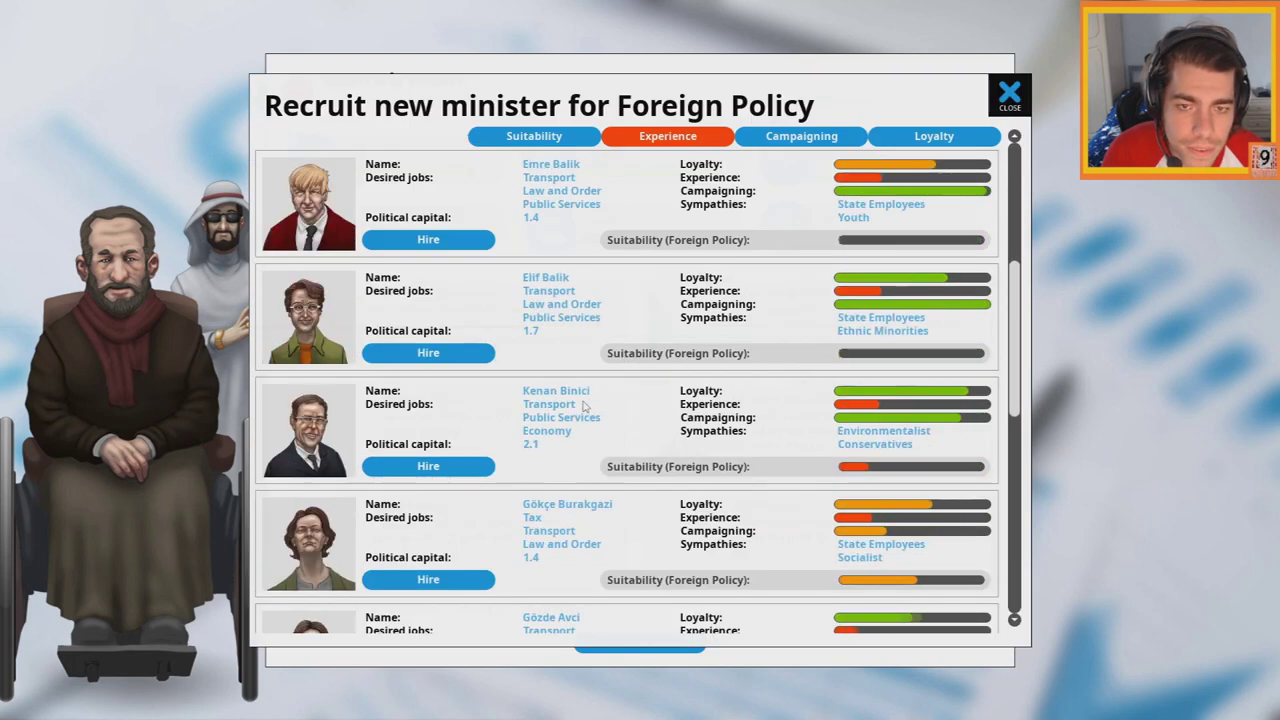
scroll(585, 405, "down", 1)
scroll(585, 405, "down", 1)
scroll(585, 405, "down", 1)
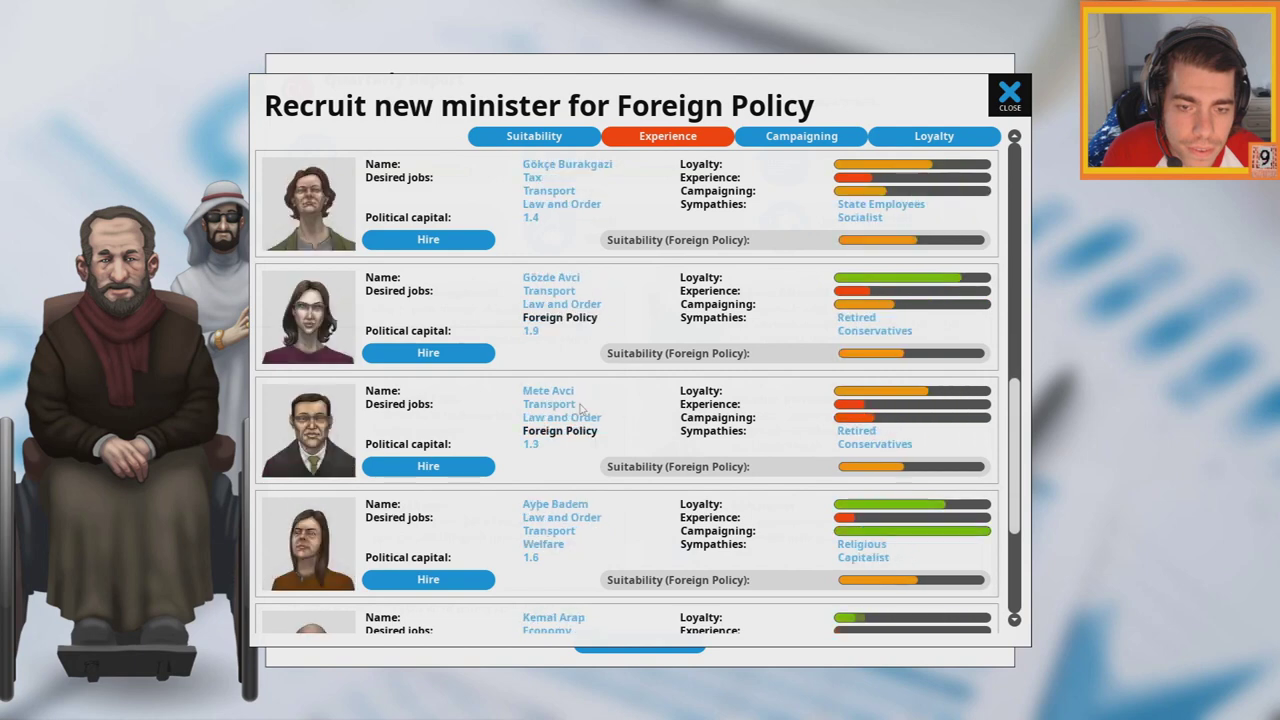
scroll(585, 405, "down", 2)
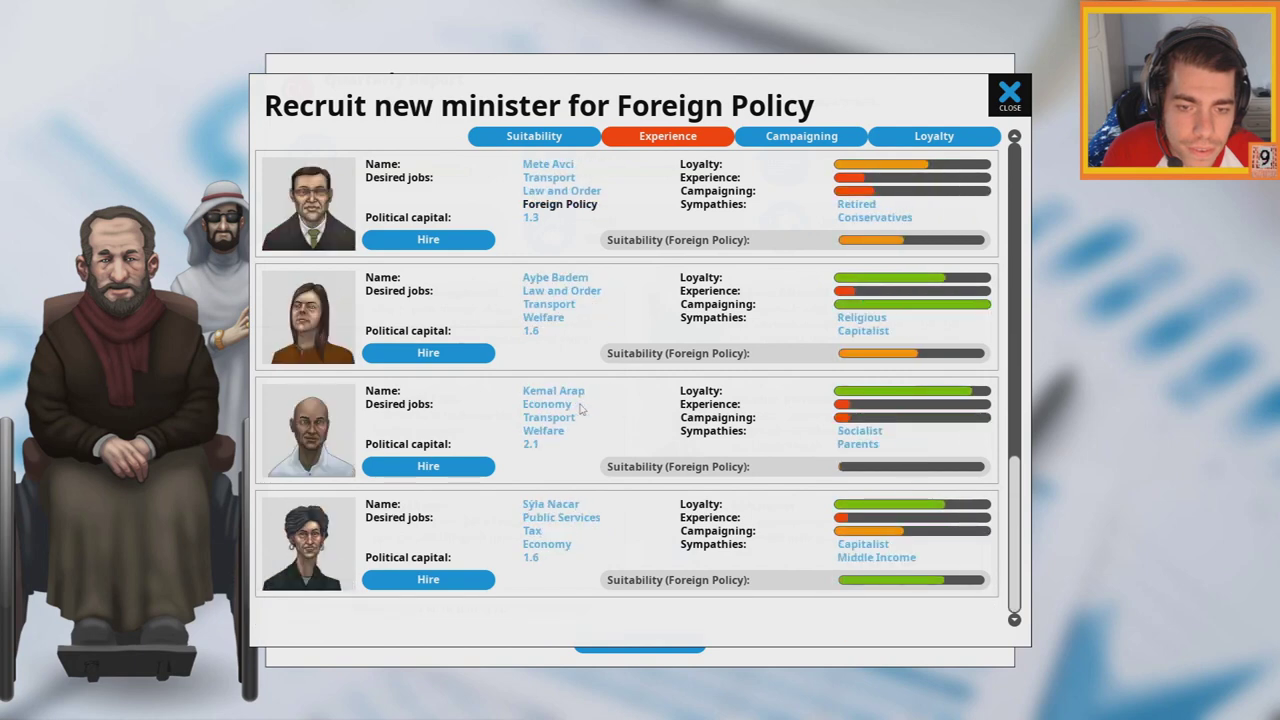
scroll(582, 408, "up", 3)
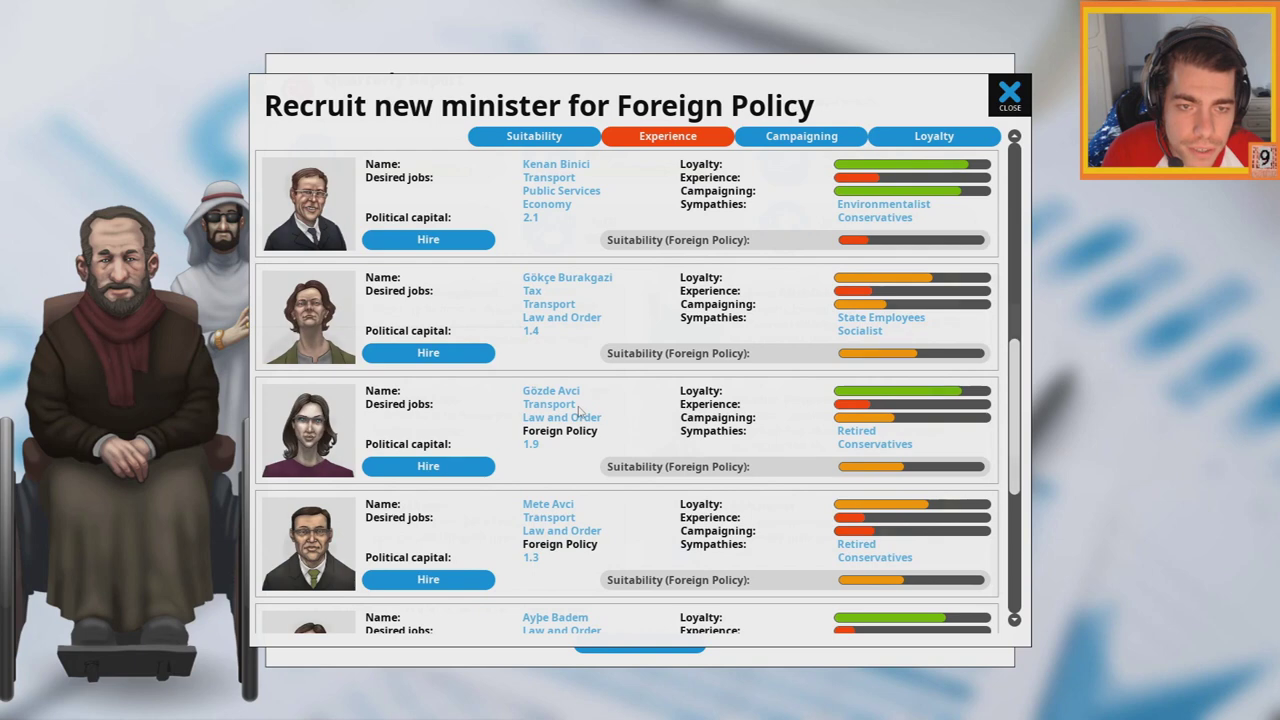
scroll(580, 410, "up", 1)
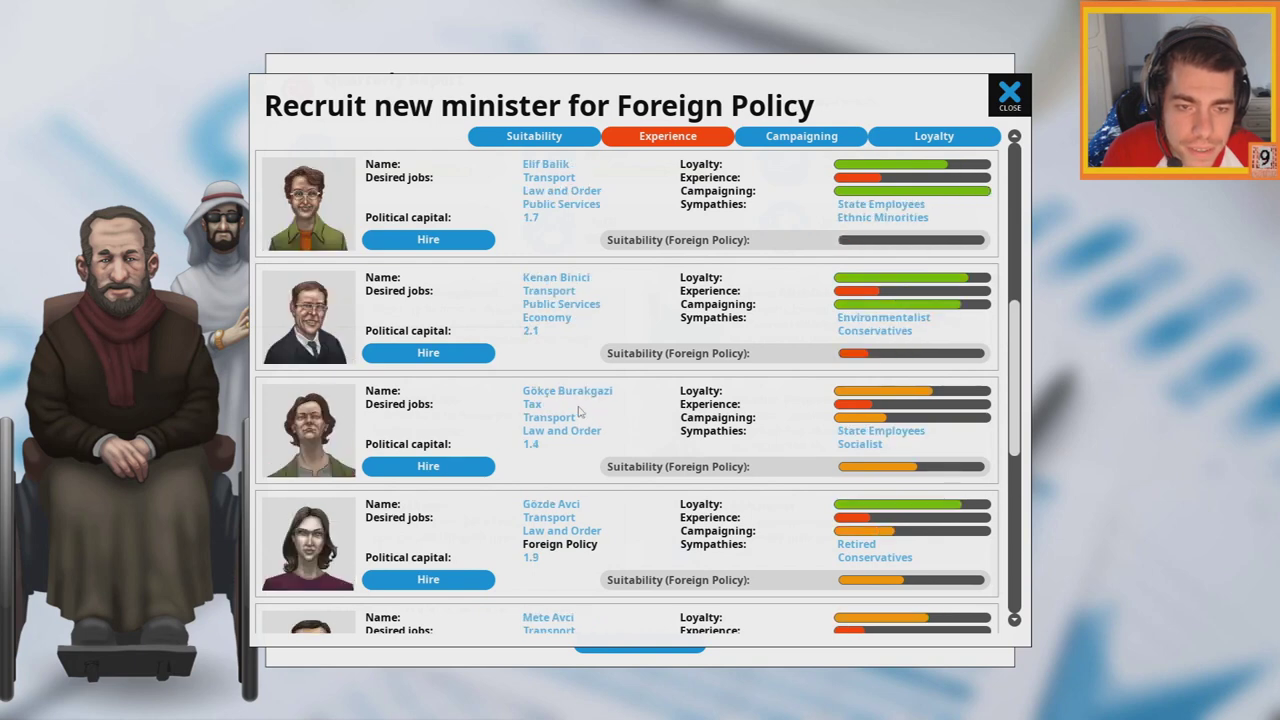
scroll(580, 412, "up", 1)
scroll(580, 412, "up", 1)
scroll(580, 412, "up", 1)
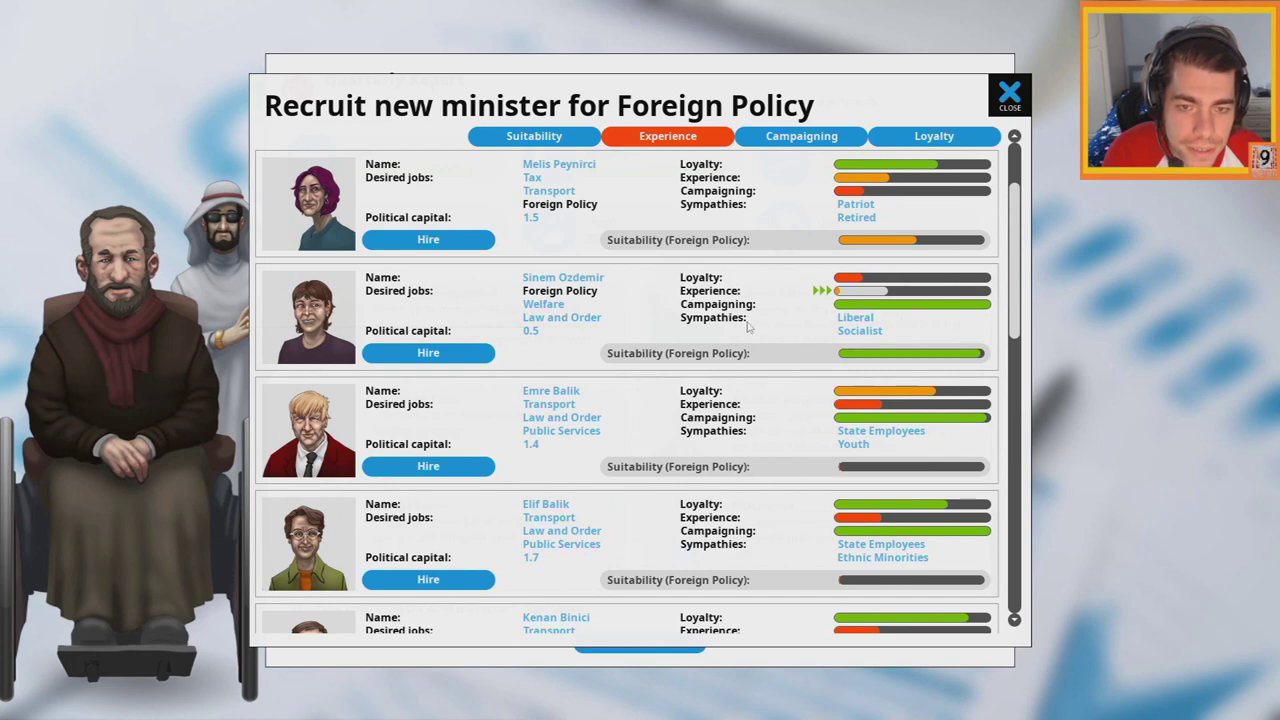
left_click(478, 356)
left_click(1012, 182)
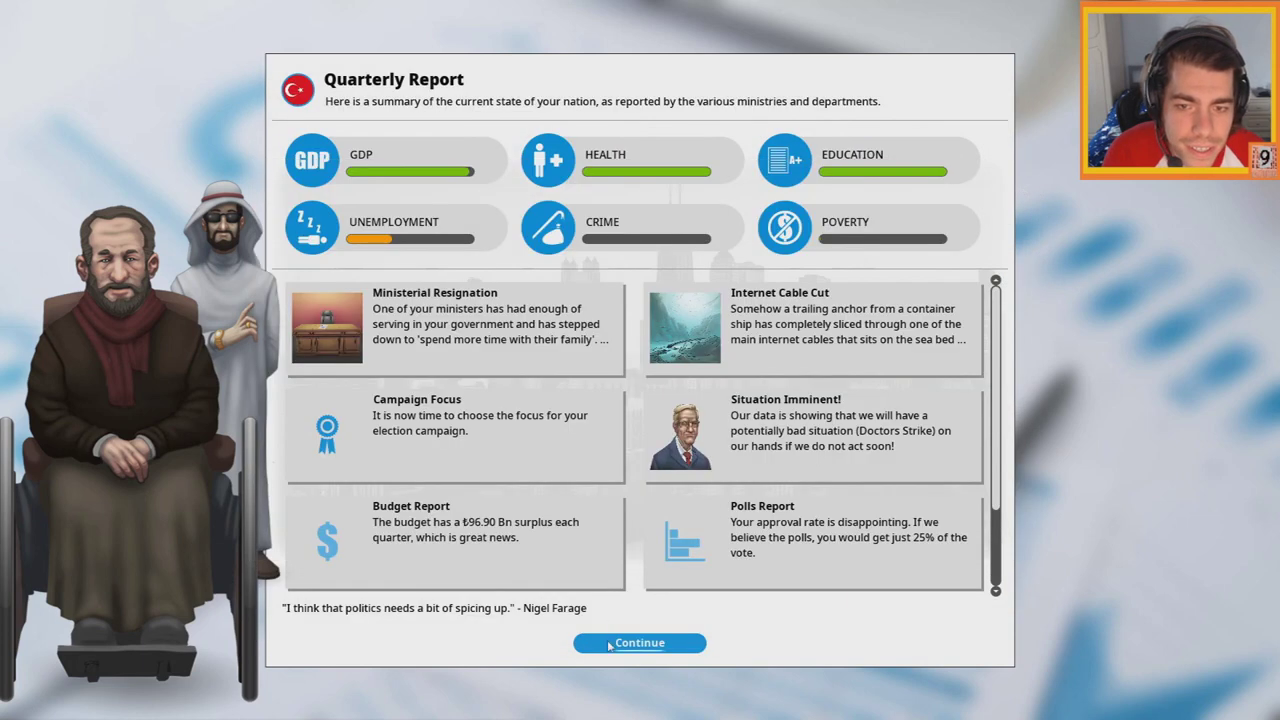
Close the report and slightly adjust the Press Freedom policy level
left_click(639, 643)
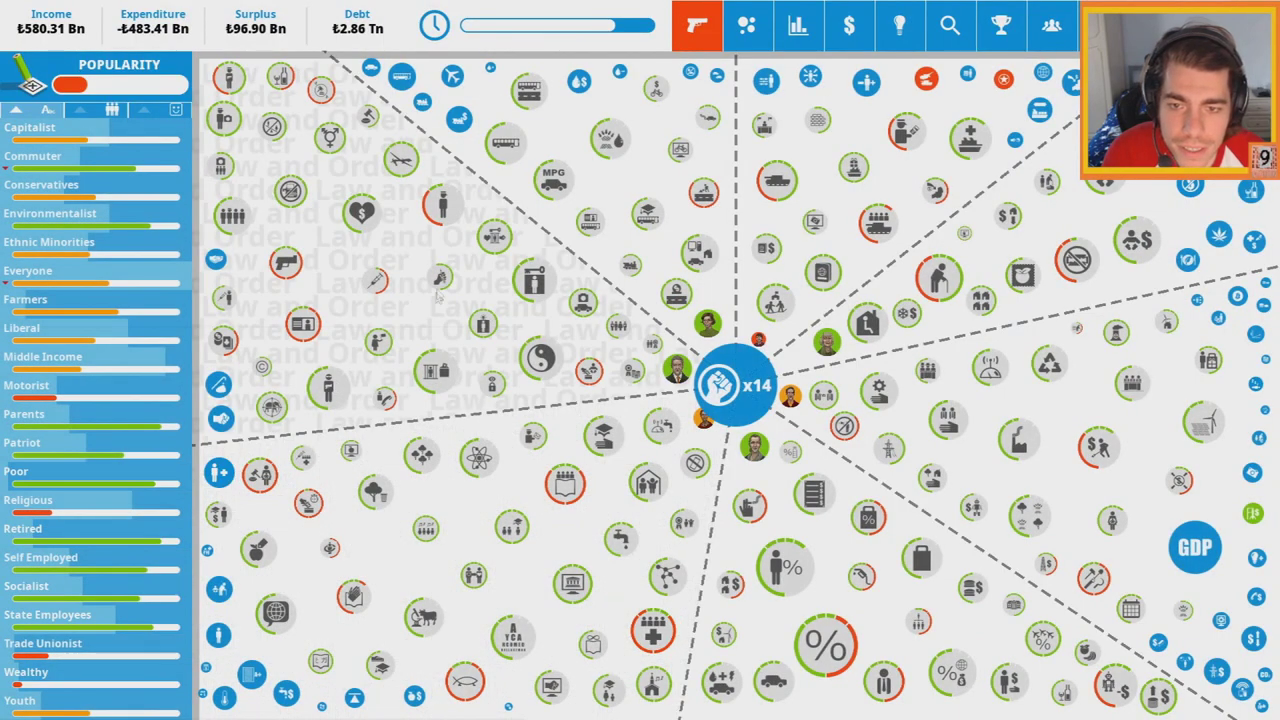
left_click(440, 278)
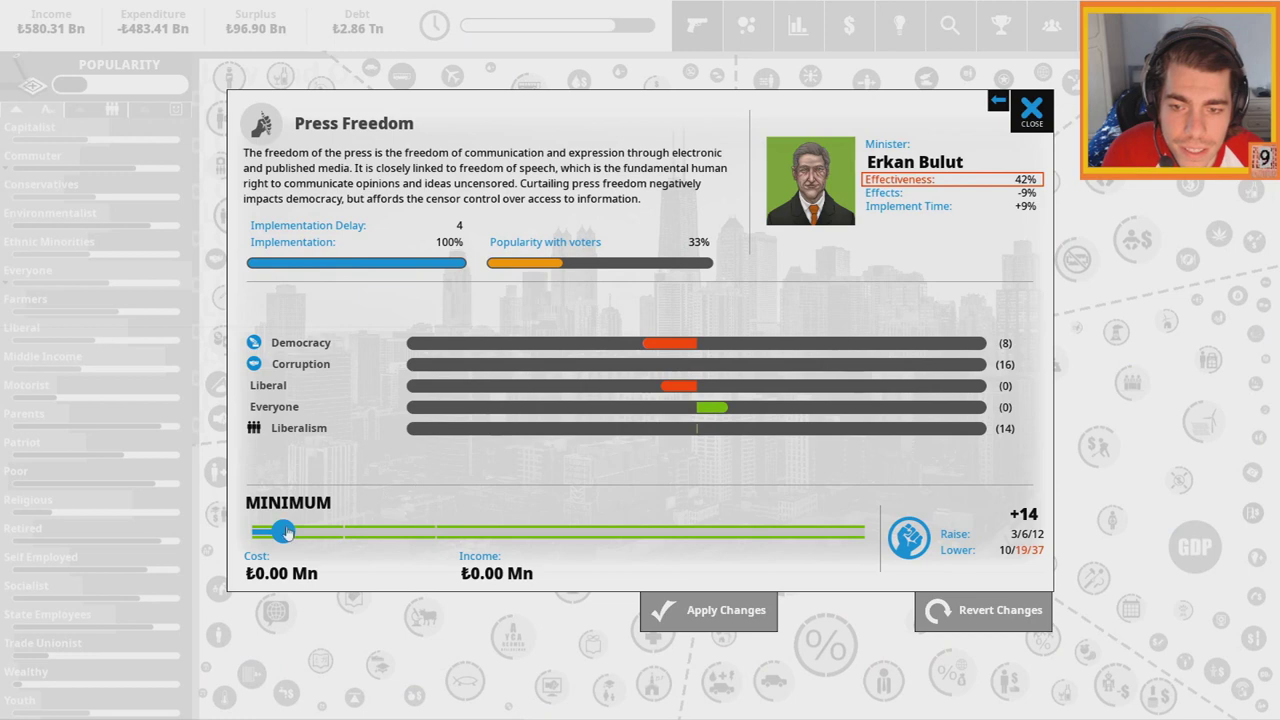
left_click_drag(285, 532, 280, 532)
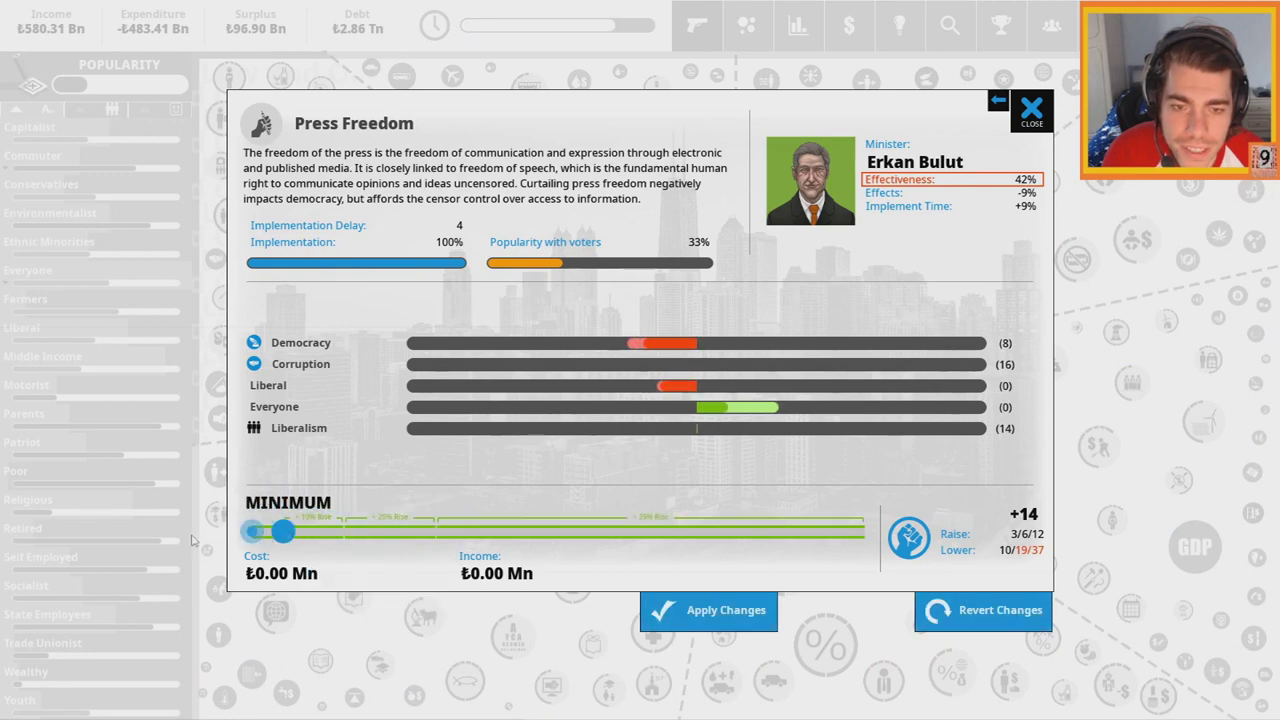
left_click(708, 610)
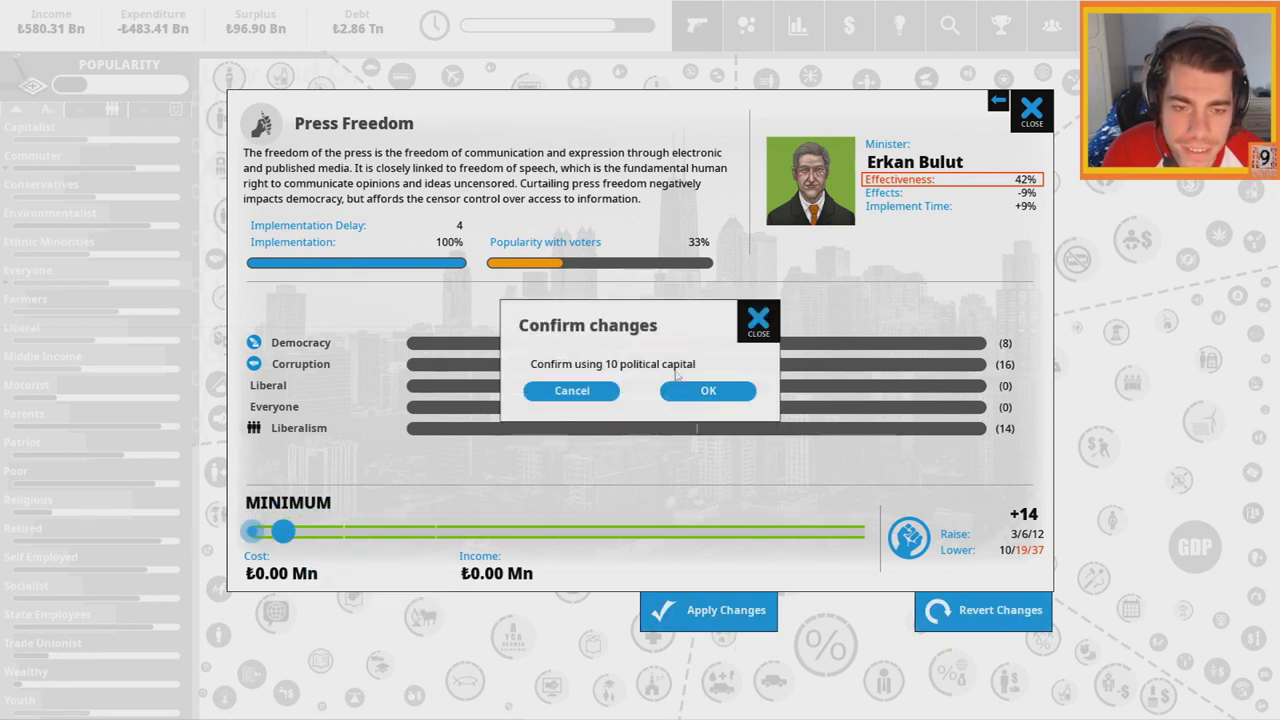
left_click(708, 390)
Check the Compulsory Water Meters policy details and the finance charts
left_click(740, 386)
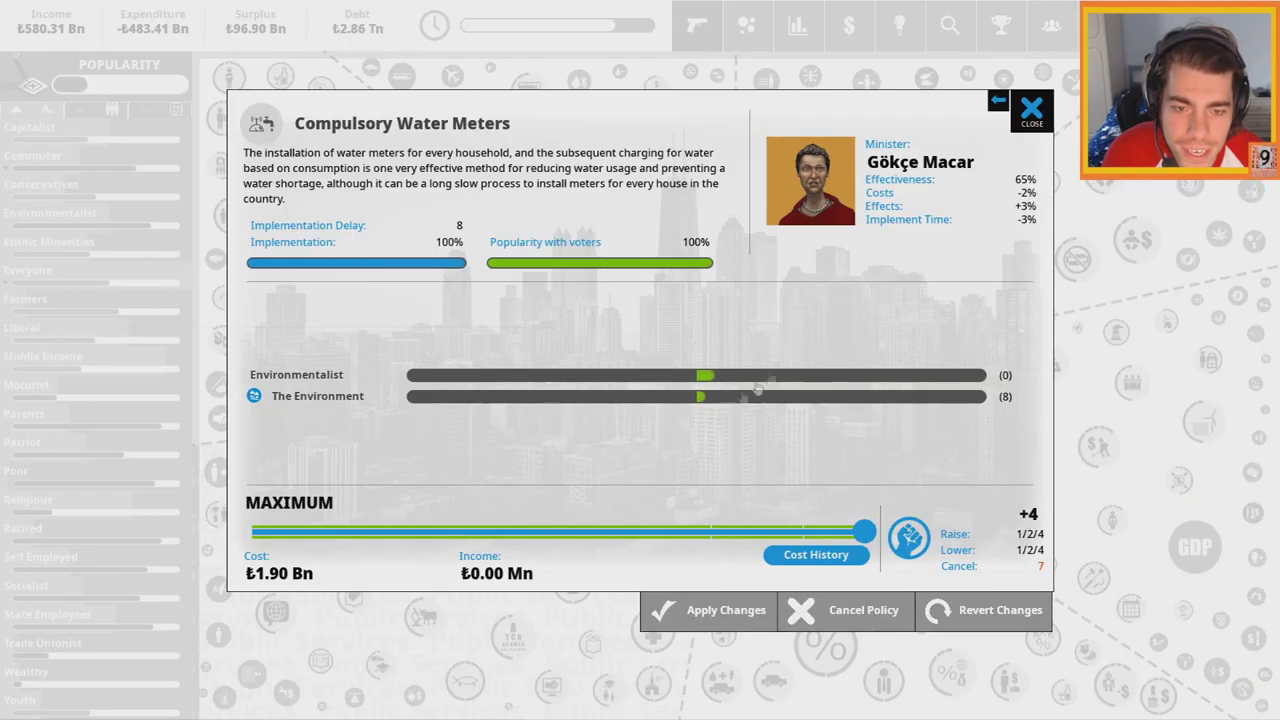
left_click(1033, 108)
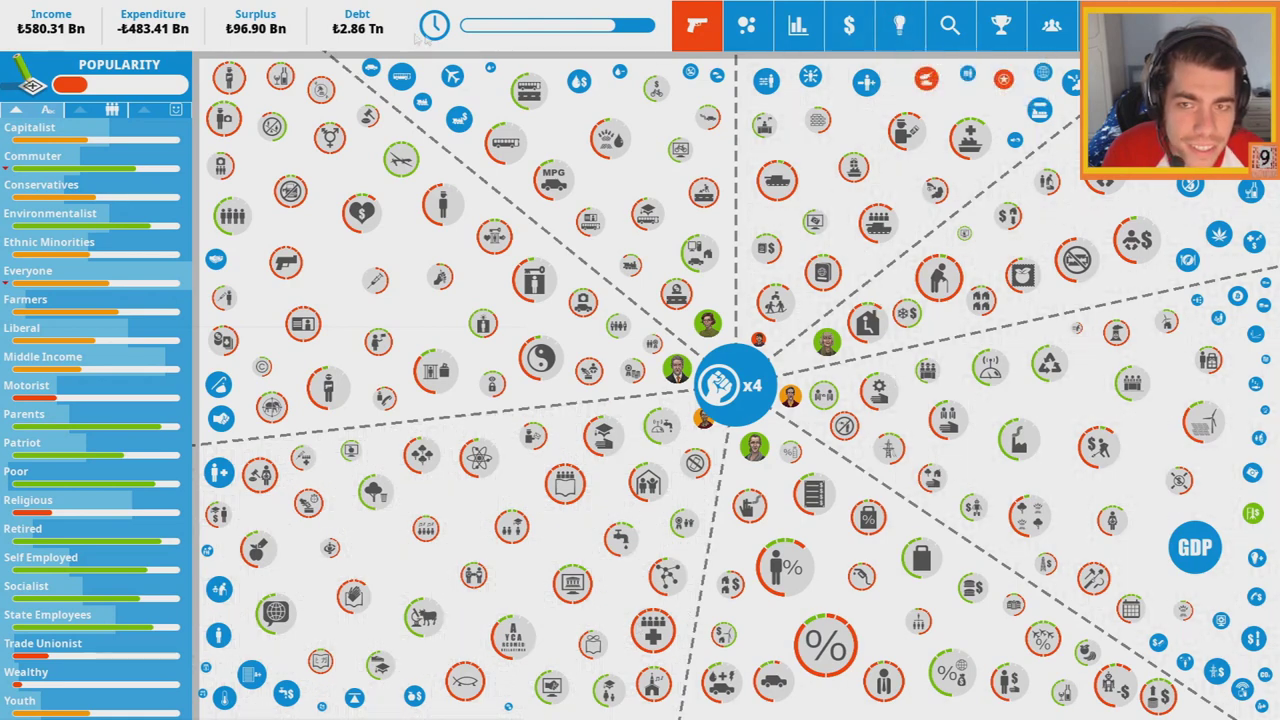
left_click(849, 25)
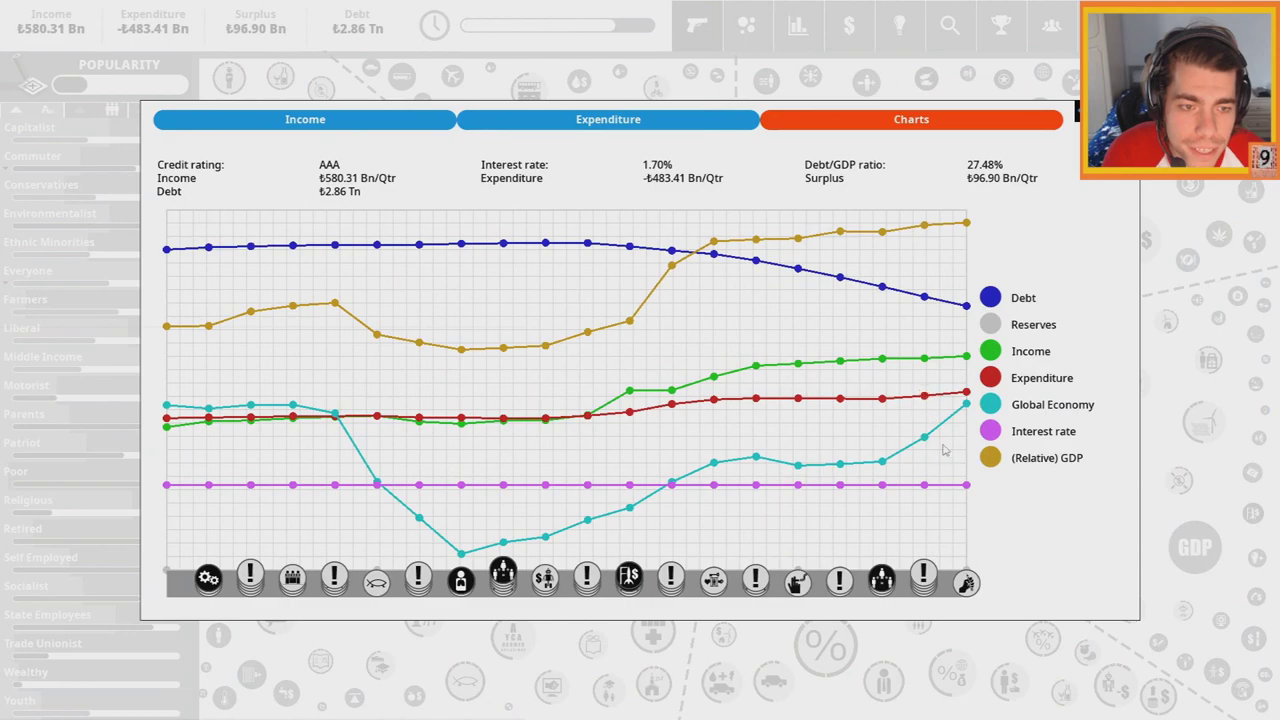
key("Escape")
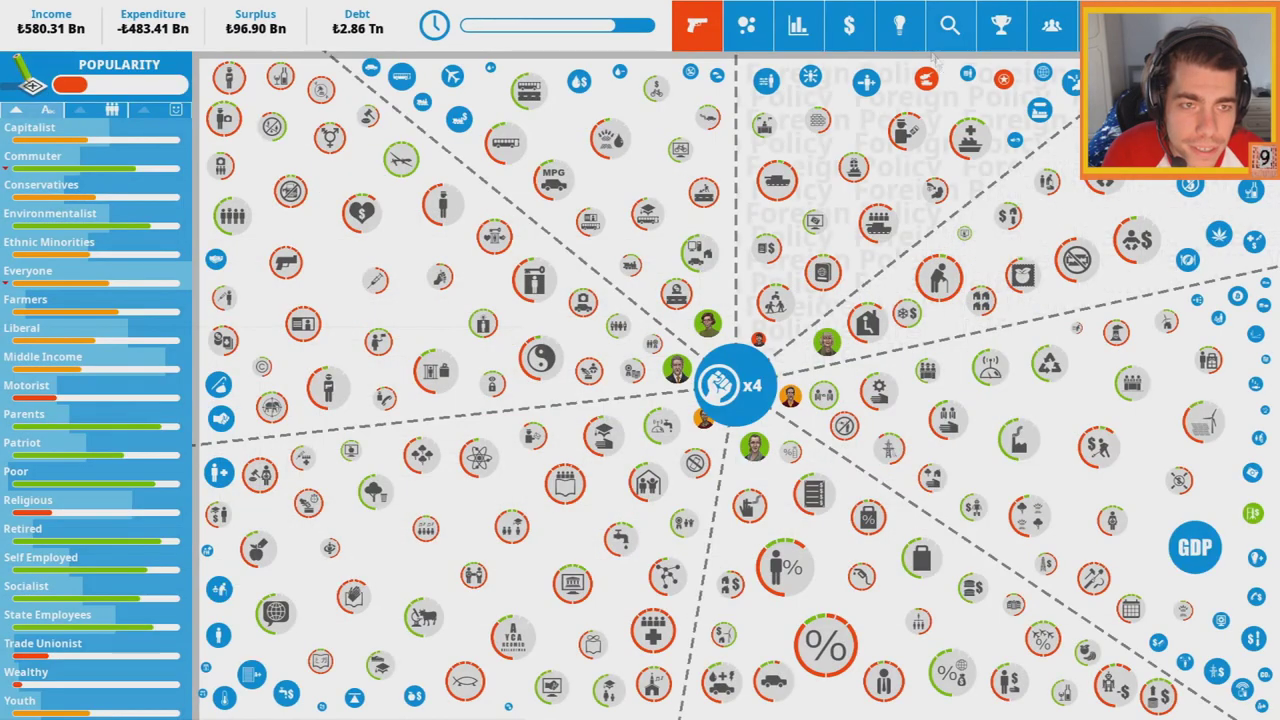
Introduce the Car-Pooling Campaign at maximum and select Equality as the campaign focus
left_click(899, 25)
left_click(185, 359)
left_click(203, 316)
left_click(238, 408)
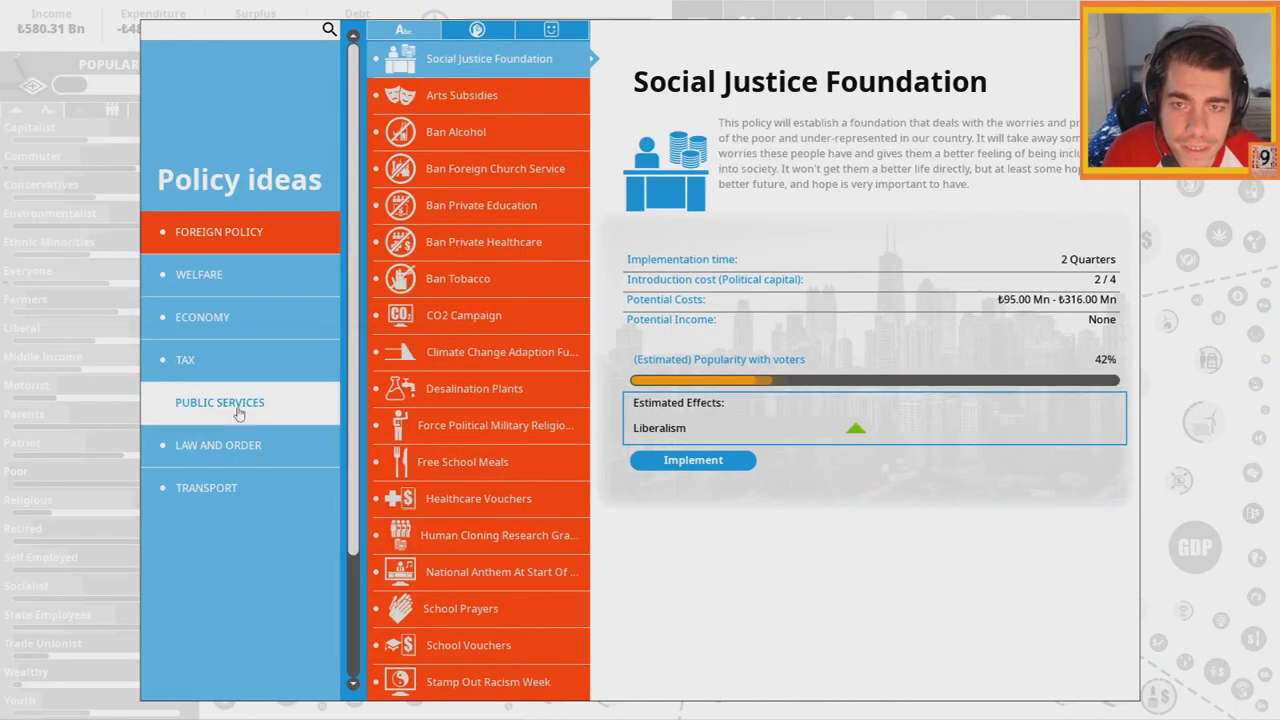
left_click(218, 445)
left_click(206, 487)
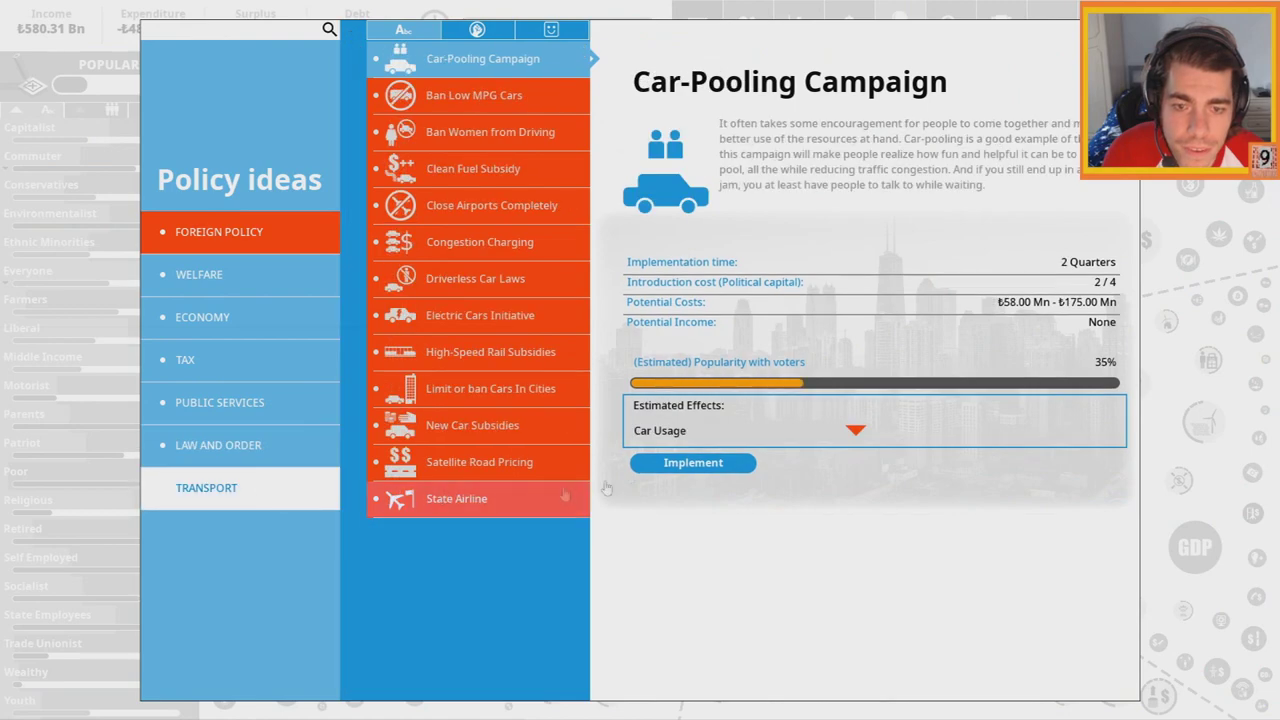
left_click(478, 498)
left_click(862, 531)
left_click(707, 610)
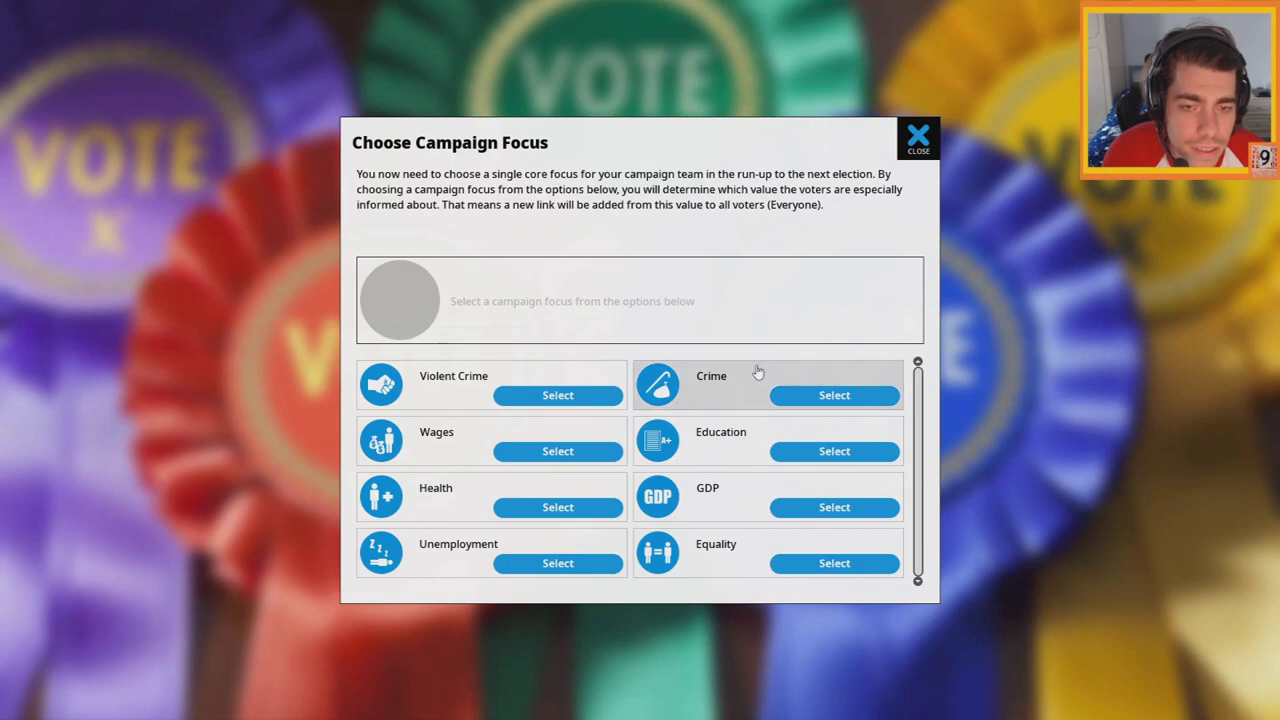
left_click(810, 563)
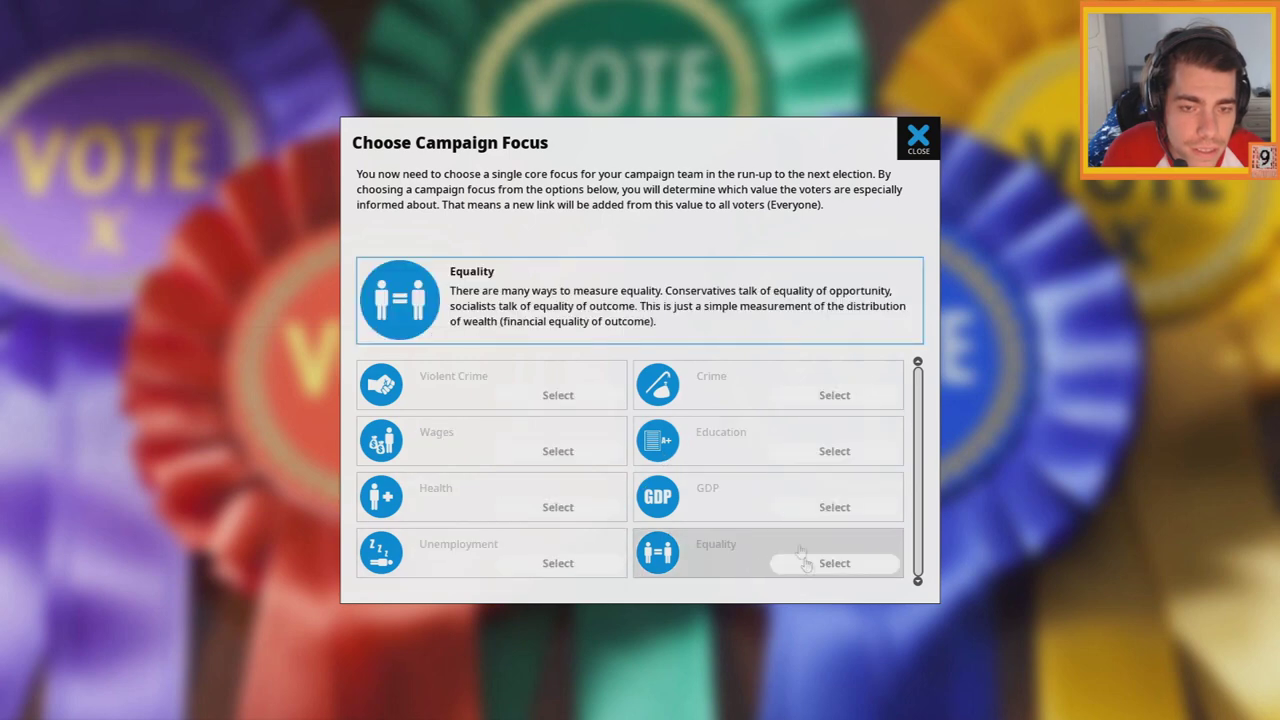
left_click(918, 138)
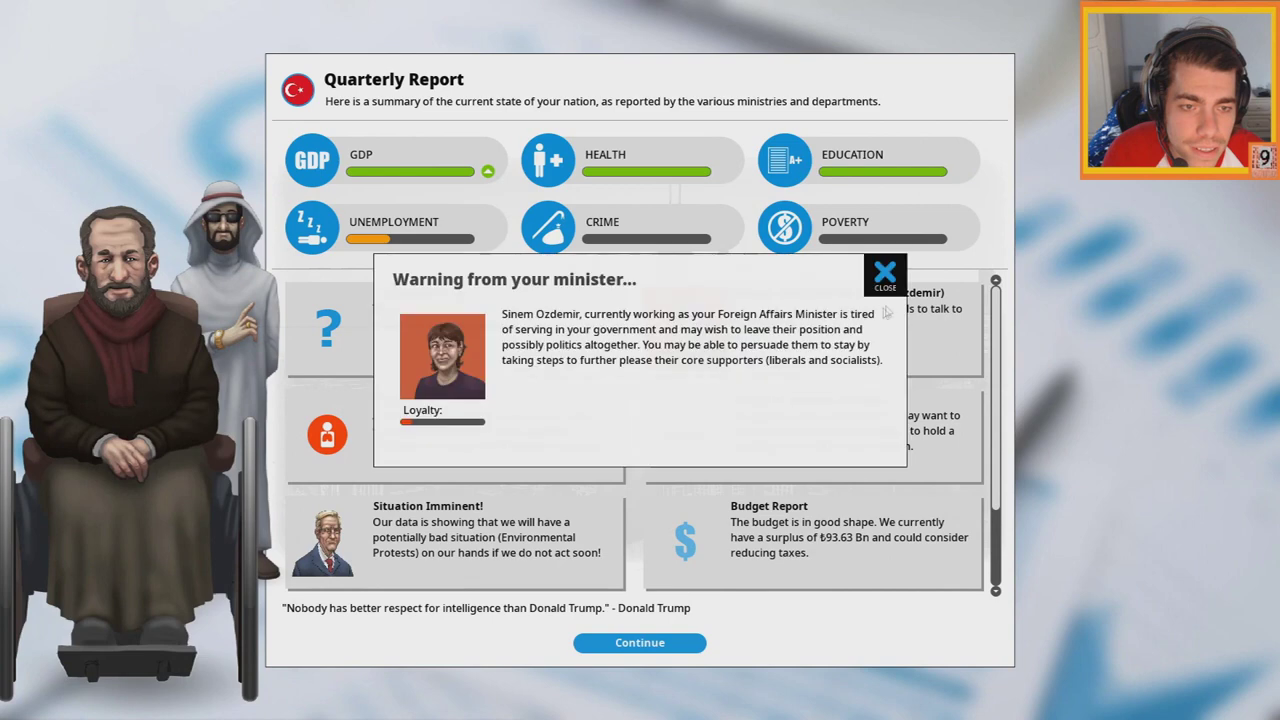
Dismiss the minister warning and review the Respiratory Disease and The Environment details
left_click(884, 272)
left_click(498, 435)
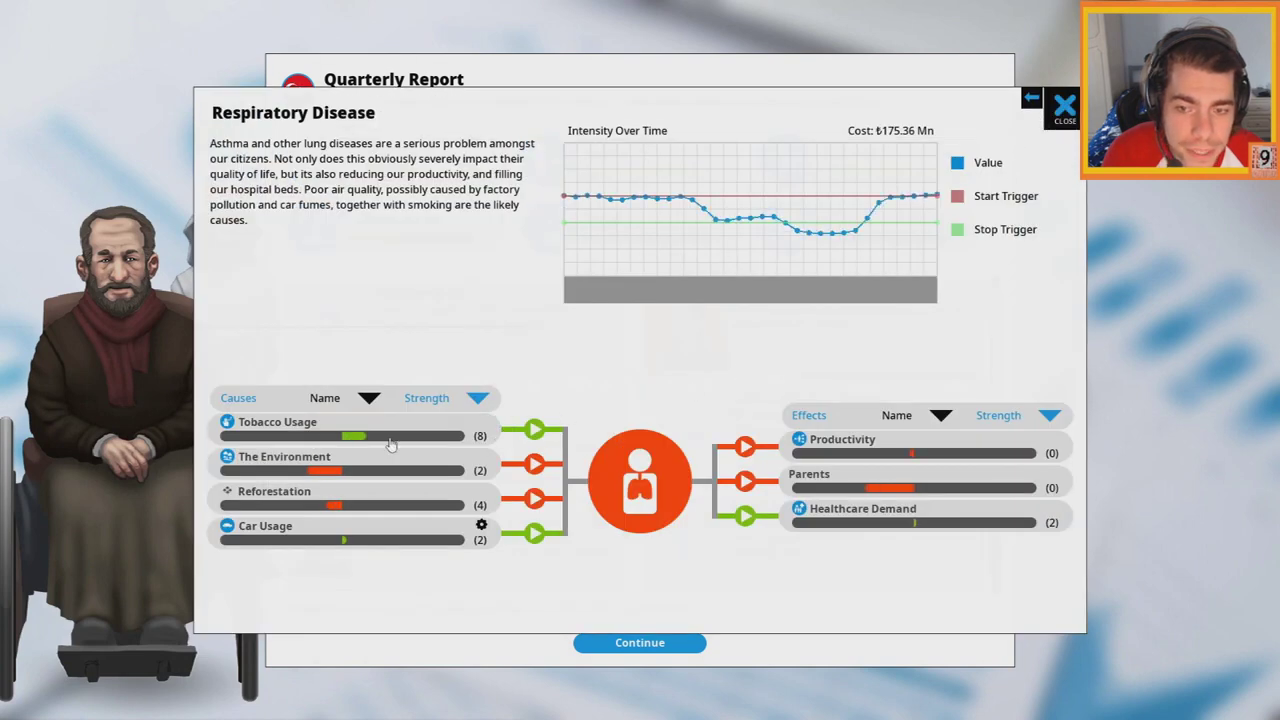
left_click(362, 464)
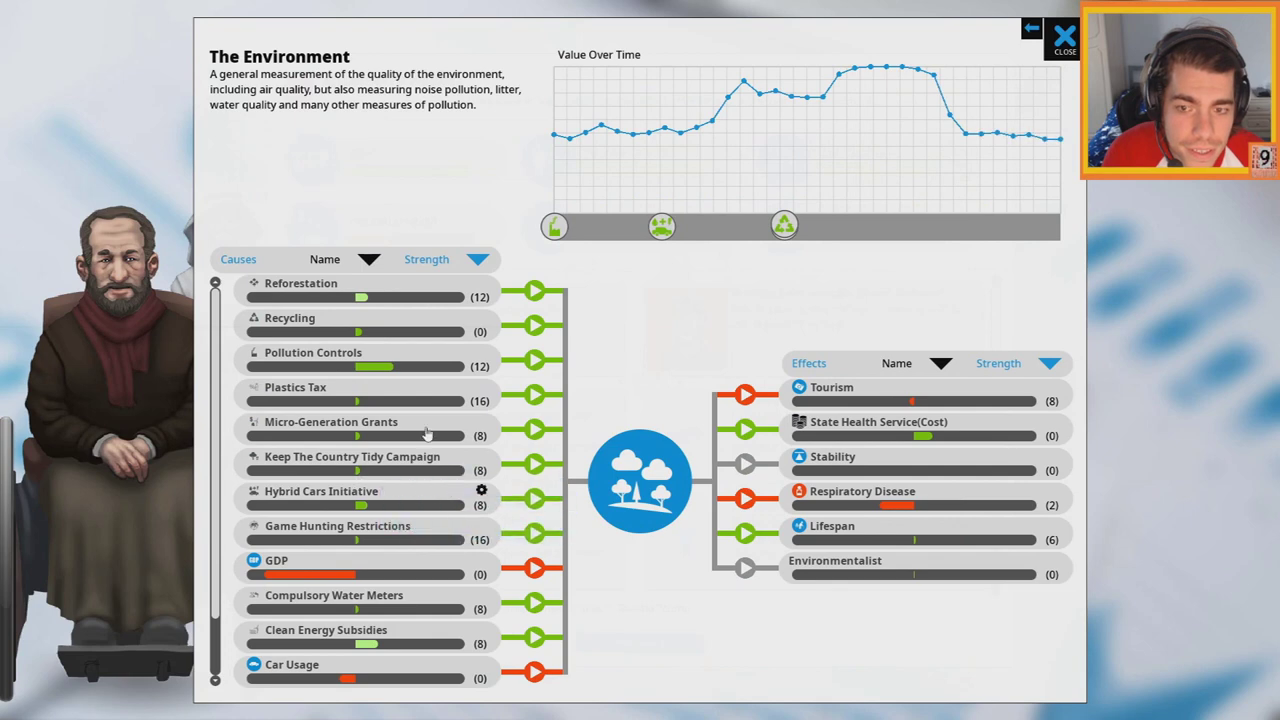
scroll(427, 432, "down", 2)
scroll(427, 432, "up", 2)
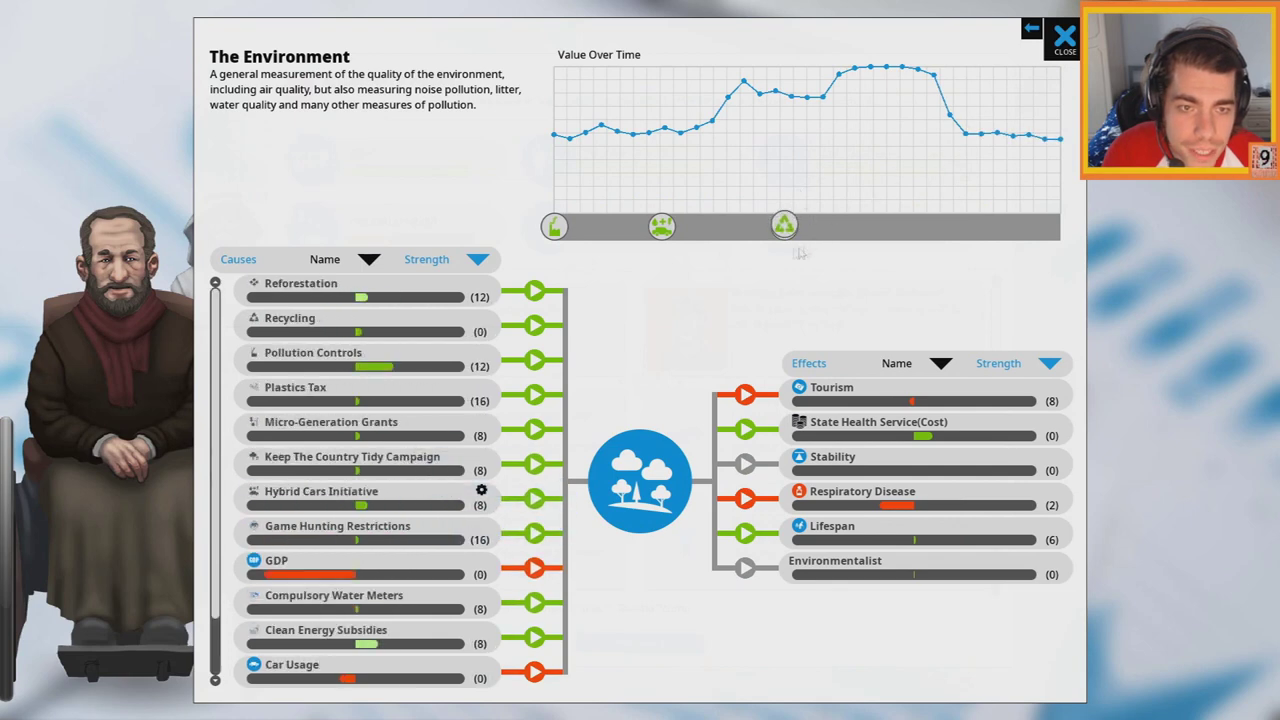
key("Escape")
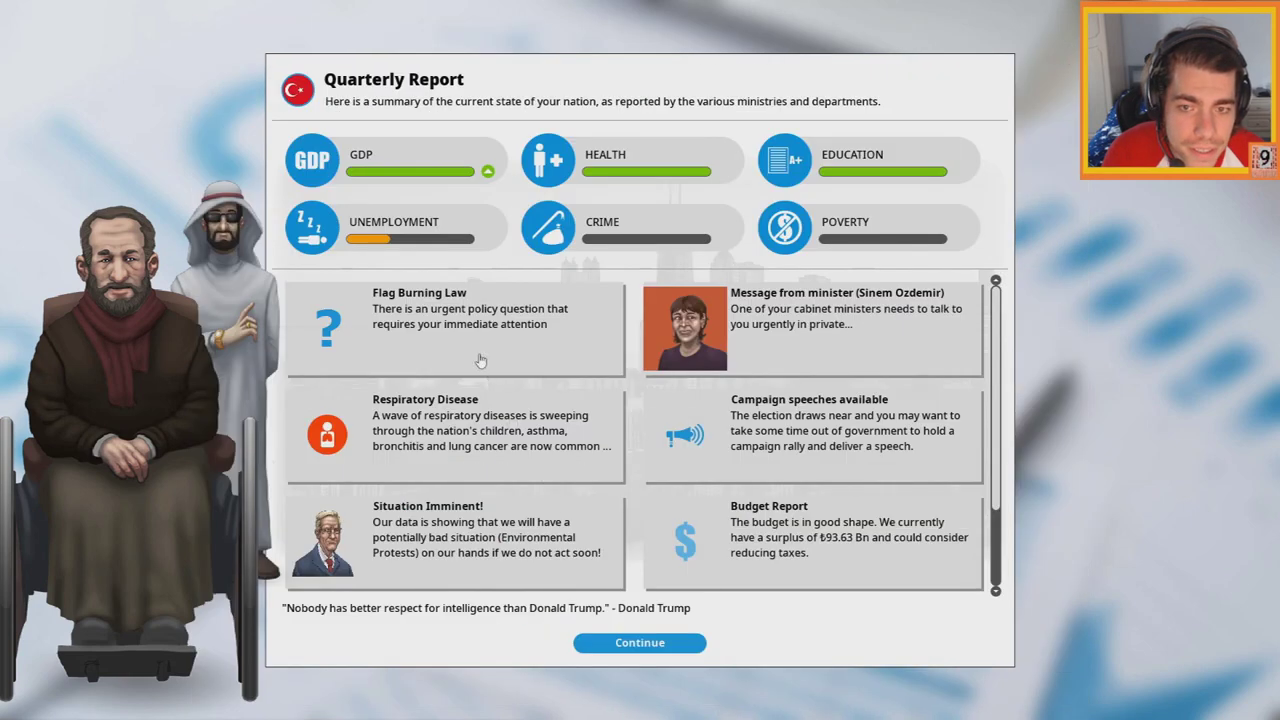
Answer the Flag Burning Law by allowing flag burning, then close the report
left_click(480, 360)
left_click(816, 429)
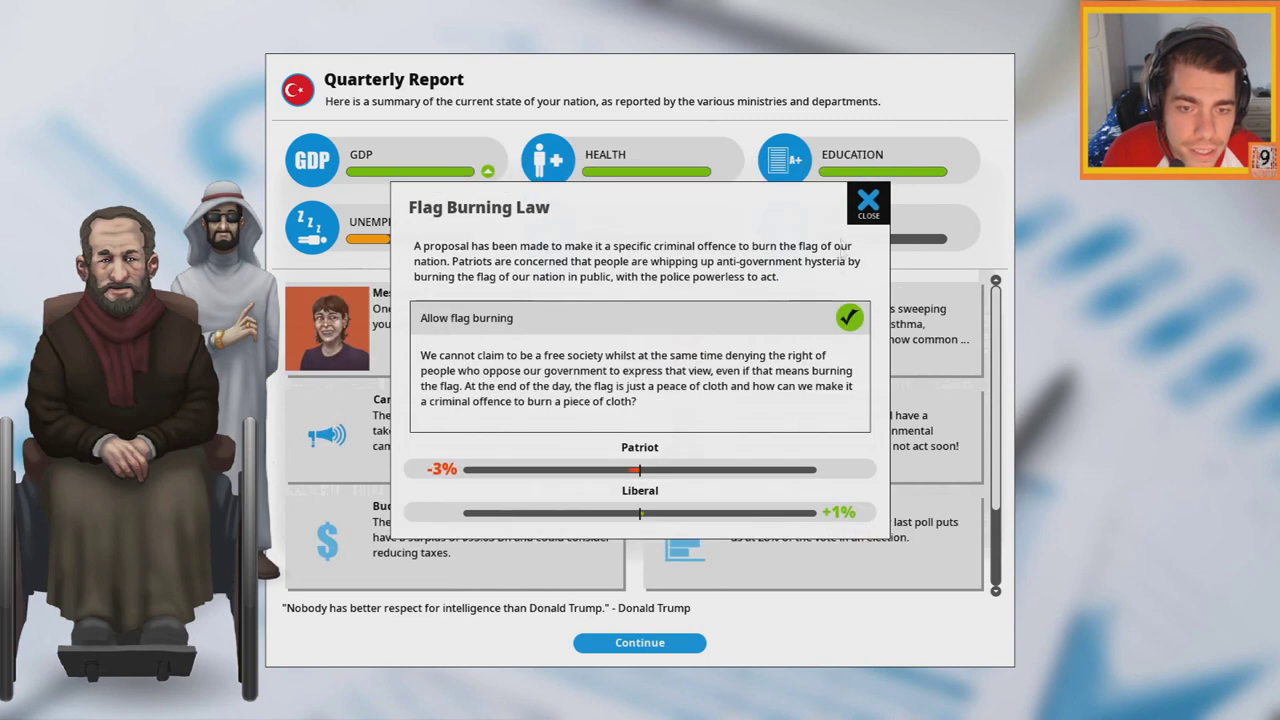
left_click(868, 178)
left_click(640, 642)
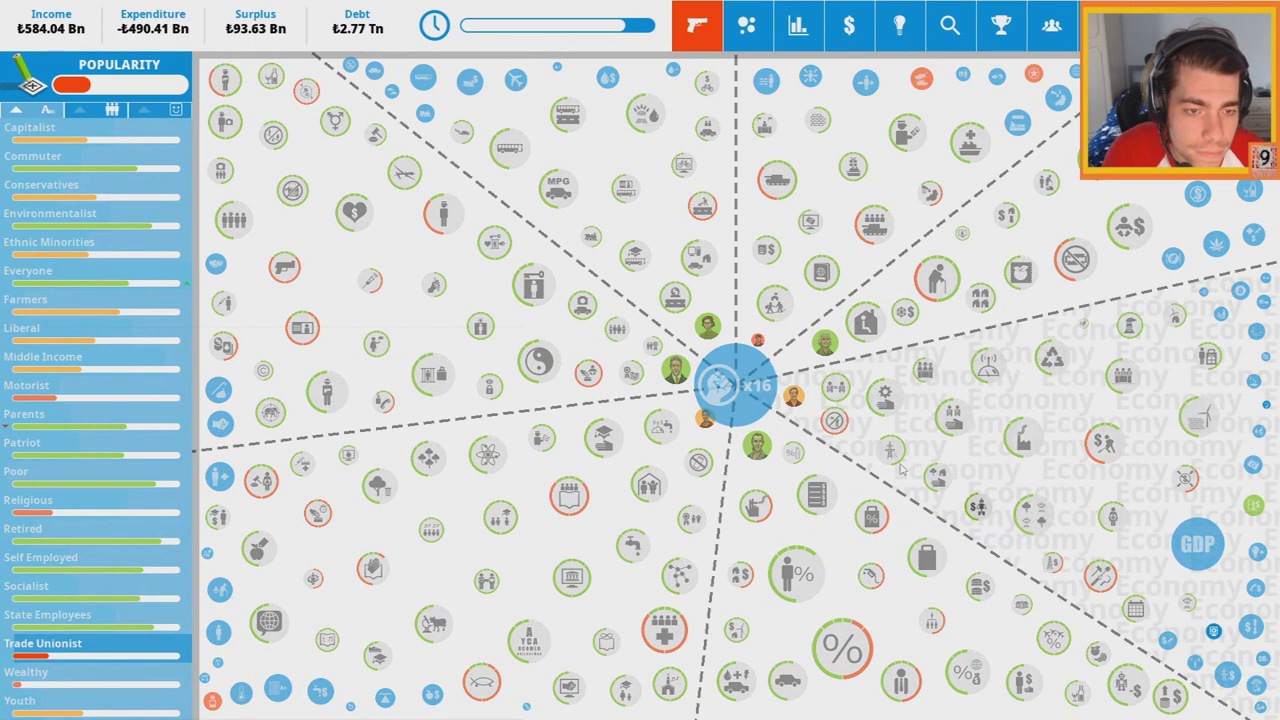
Cancel the Trade Union Restrictions policy
left_click(945, 472)
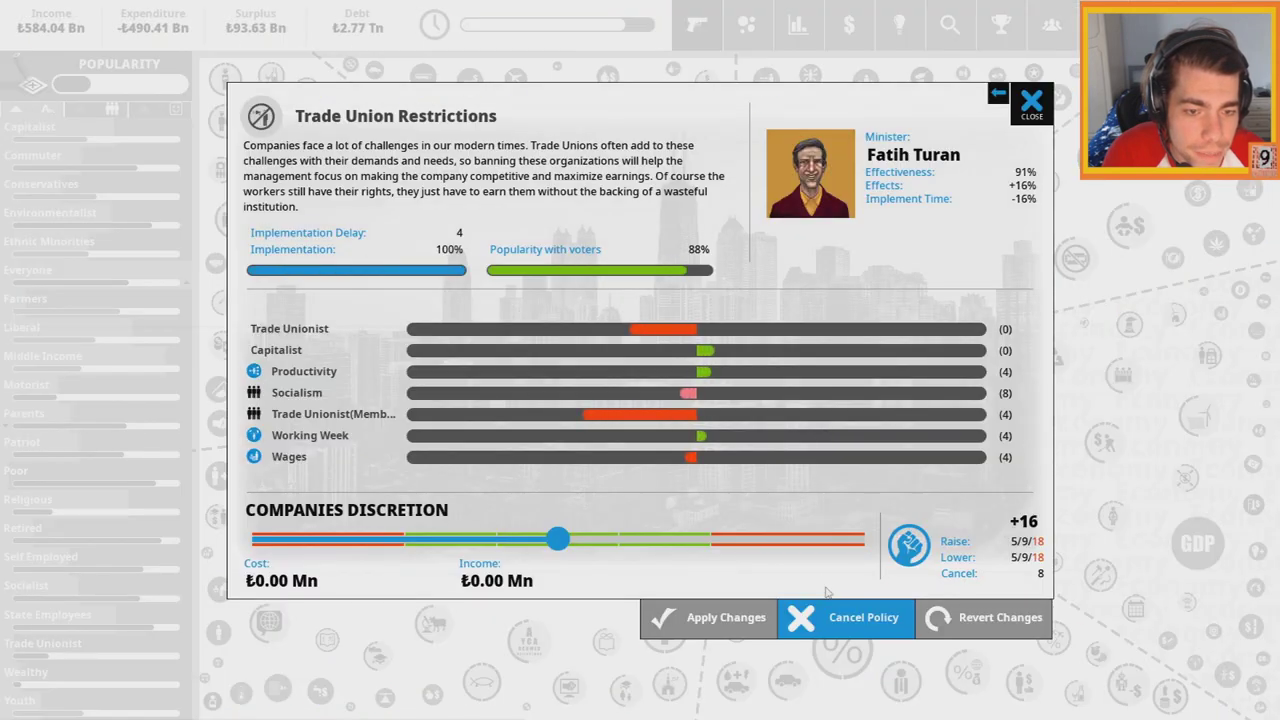
left_click(830, 618)
left_click(700, 409)
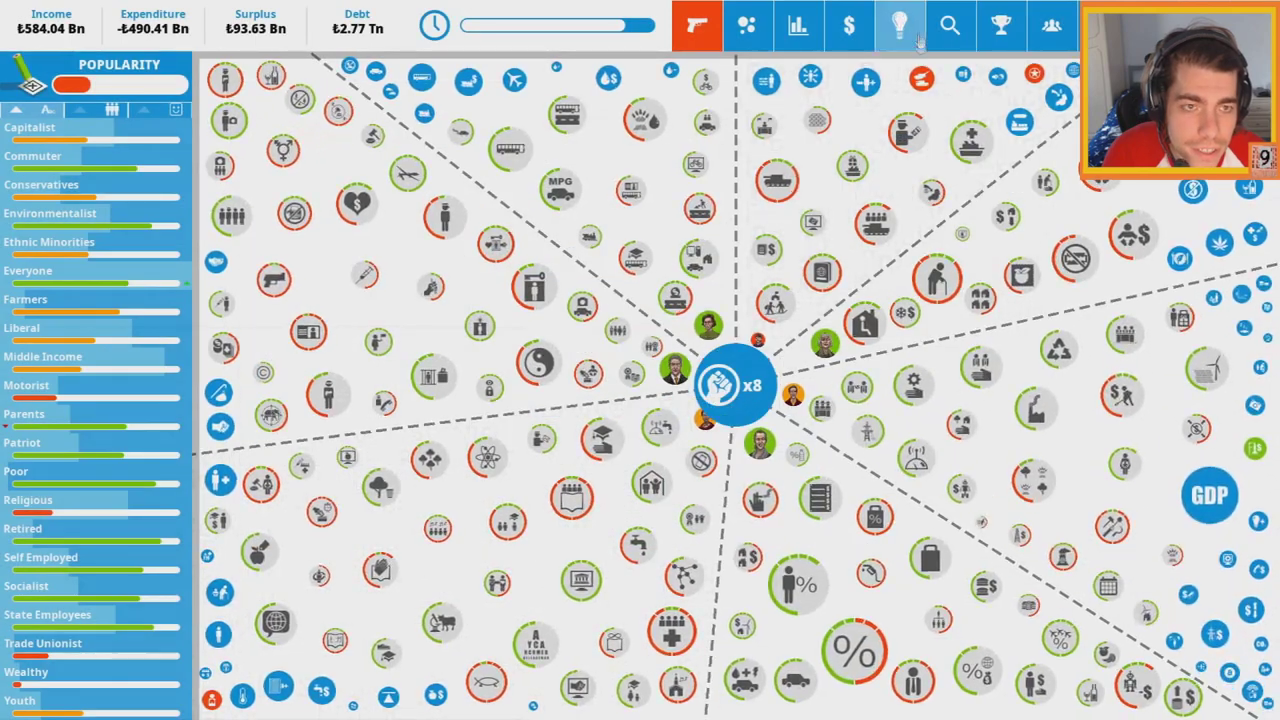
Introduce Stamp Out Racism Week from Public Services ideas at maximum level
left_click(733, 390)
left_click(185, 359)
left_click(290, 318)
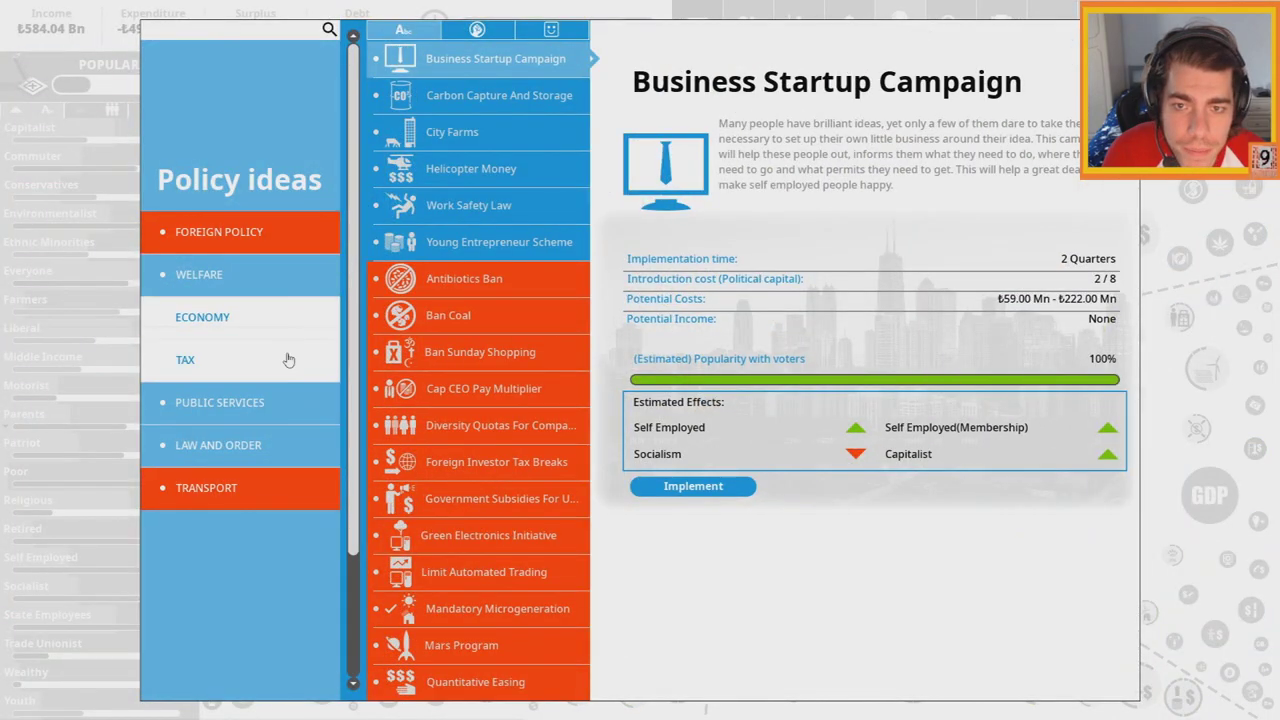
left_click(219, 402)
left_click(480, 168)
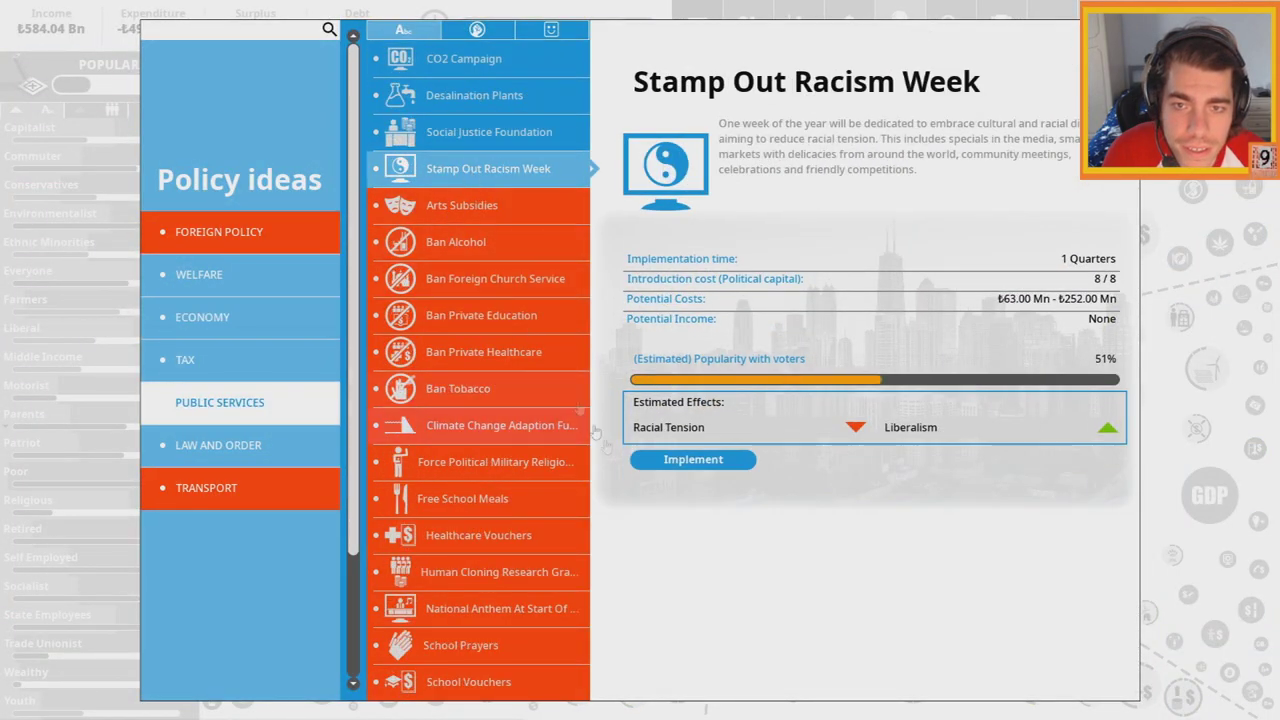
left_click(693, 485)
left_click(864, 530)
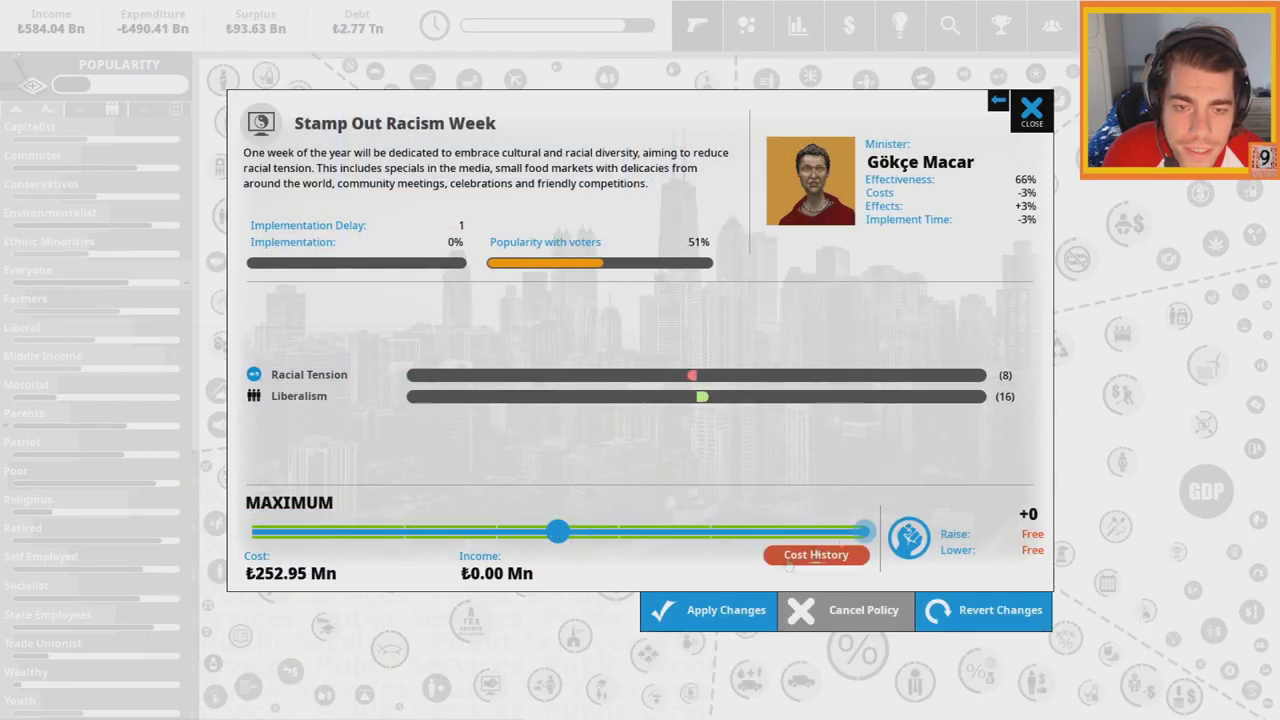
left_click(708, 610)
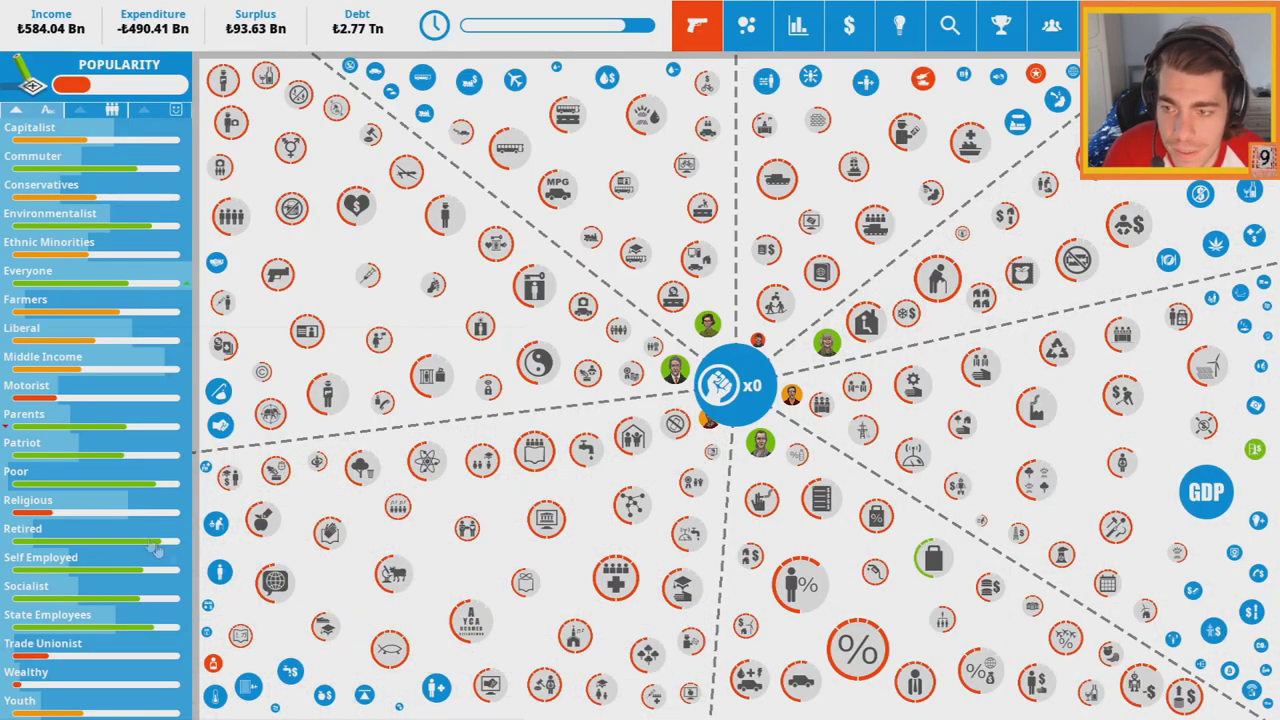
Inspect the Religious voter group and Stem Cell Research policy, then advance the turn
left_click(105, 505)
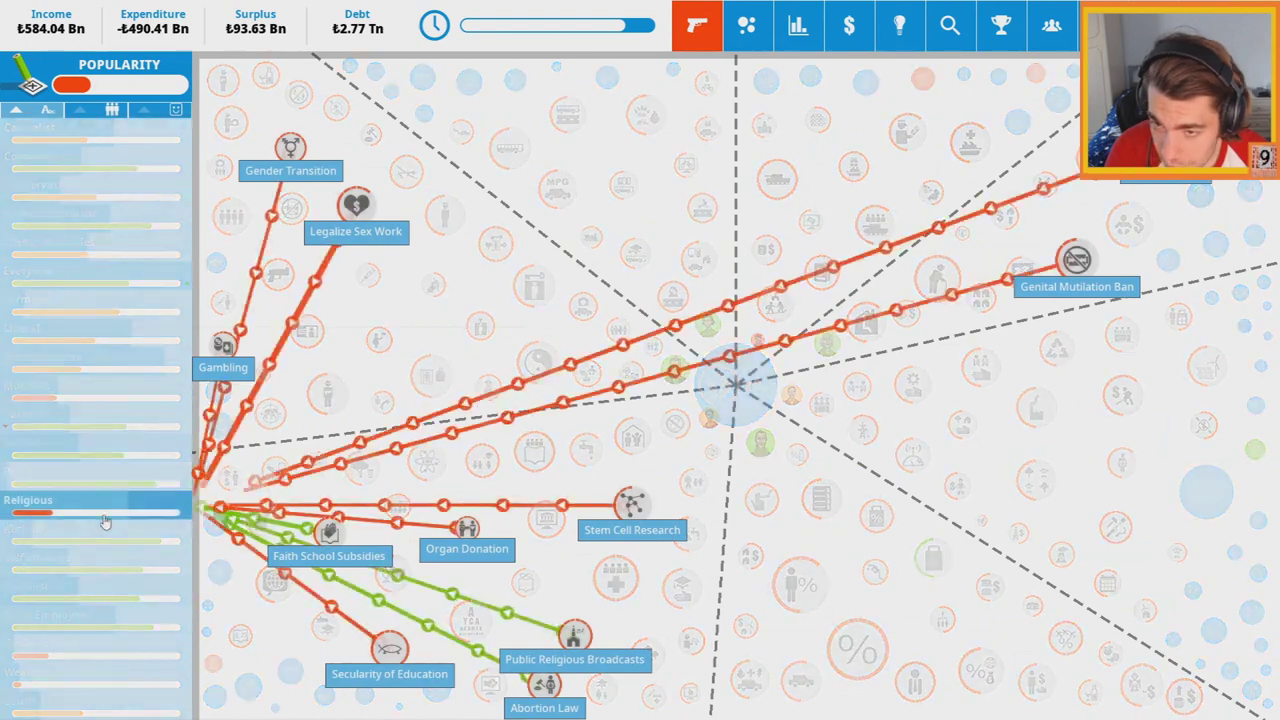
double_click(105, 505)
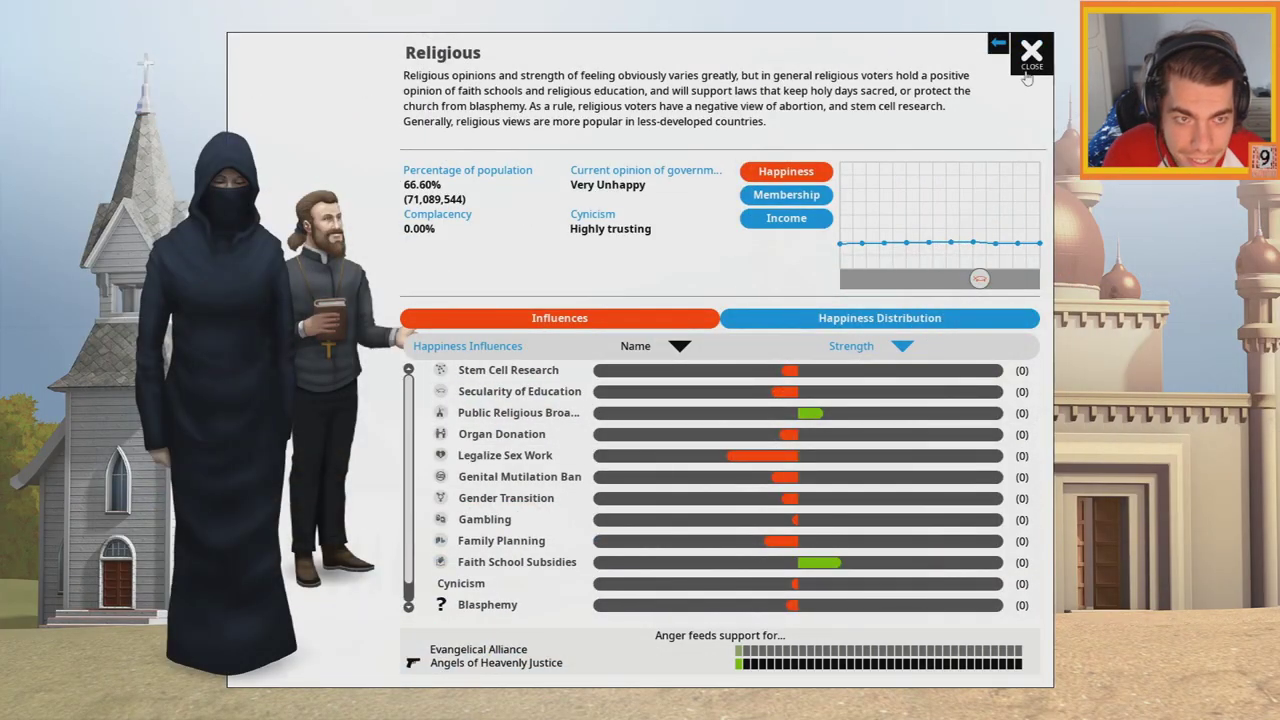
left_click(828, 369)
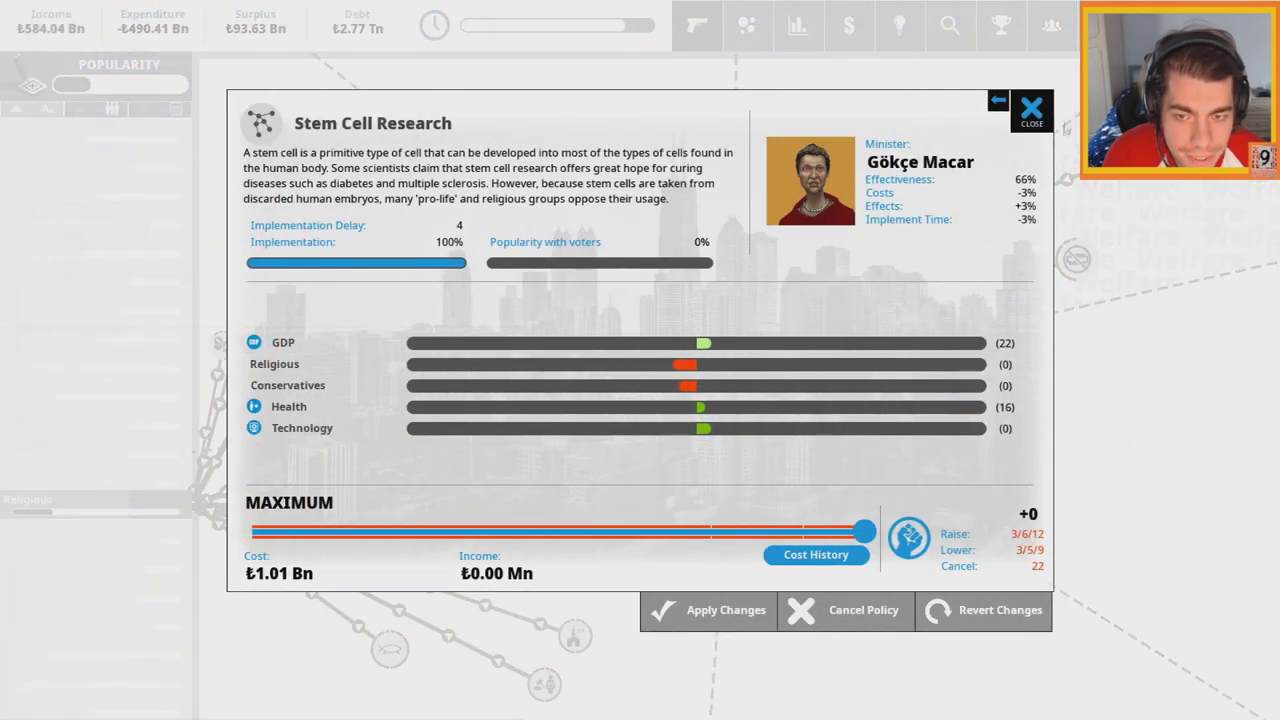
left_click(1032, 109)
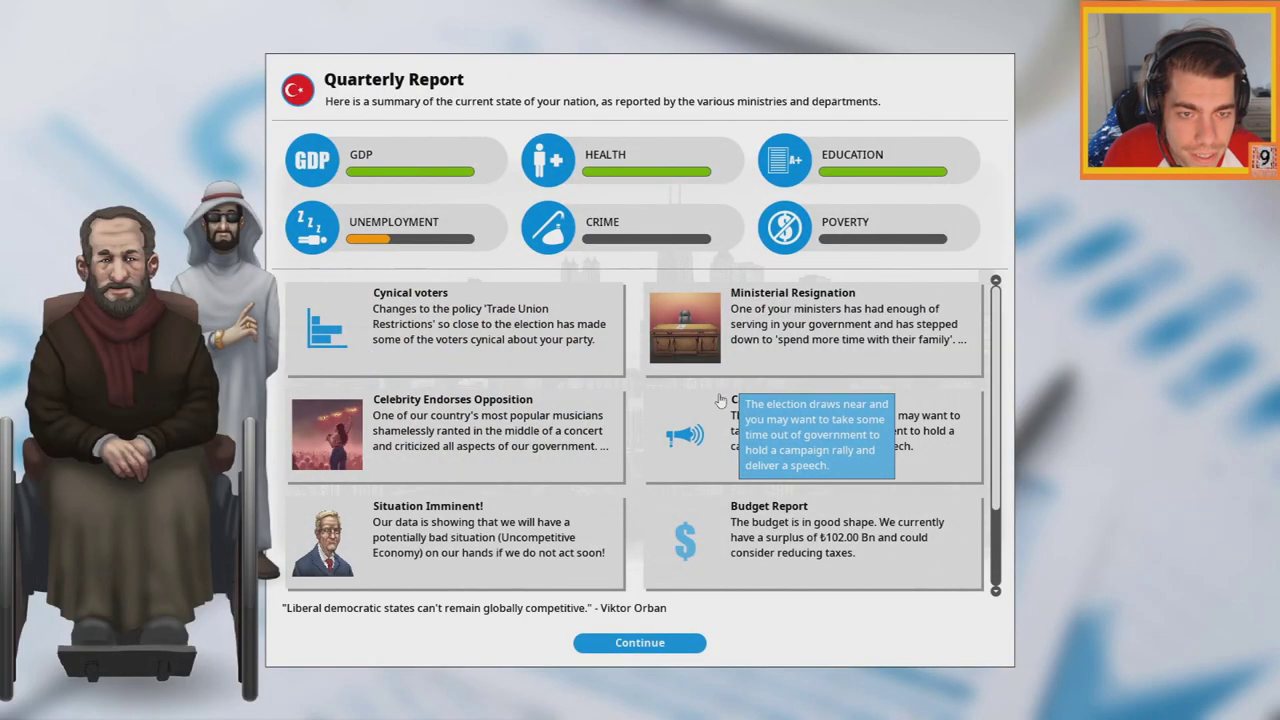
Hire the second candidate into the empty Foreign Policy post and dismiss the quarterly report
left_click(731, 339)
left_click(688, 486)
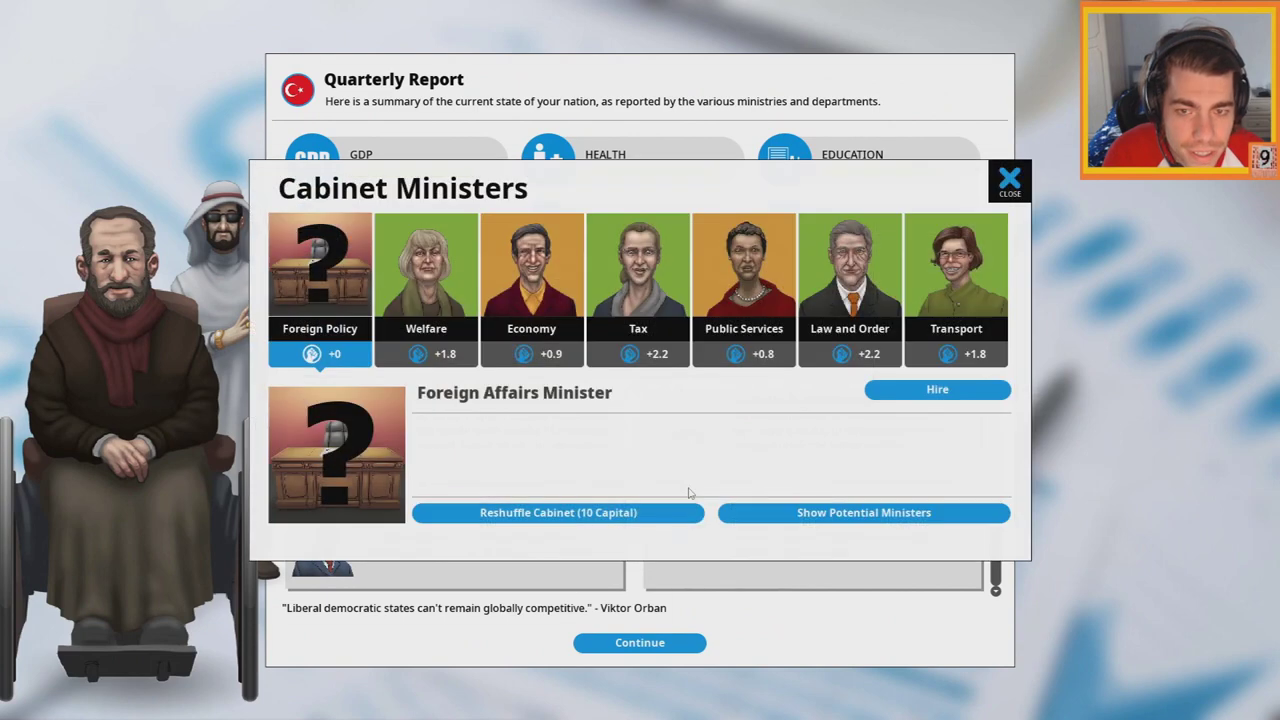
left_click(316, 296)
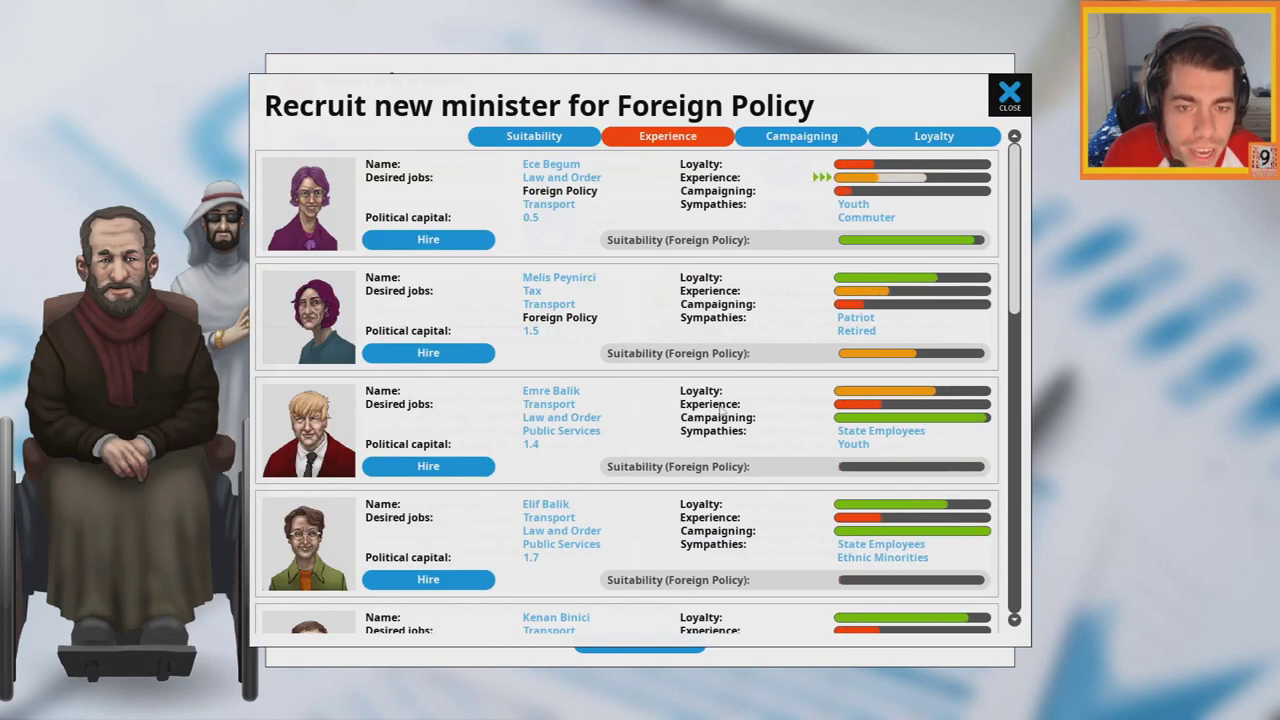
left_click(470, 353)
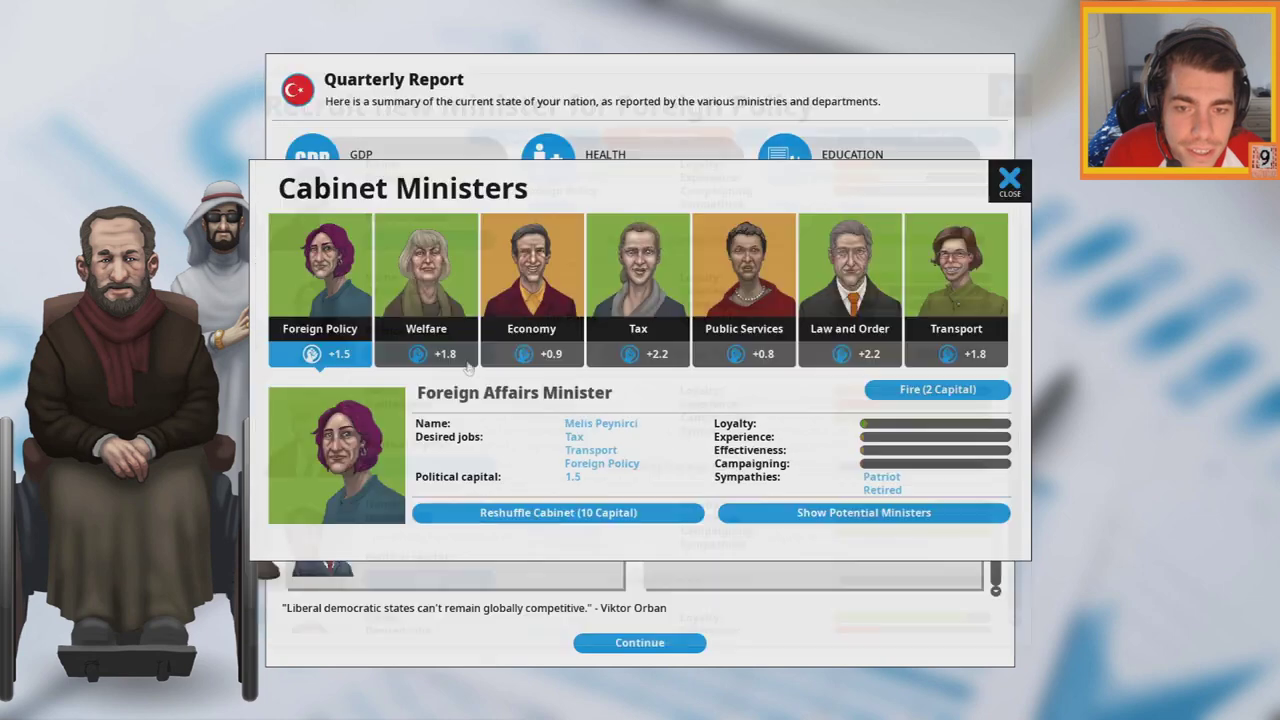
left_click(722, 580)
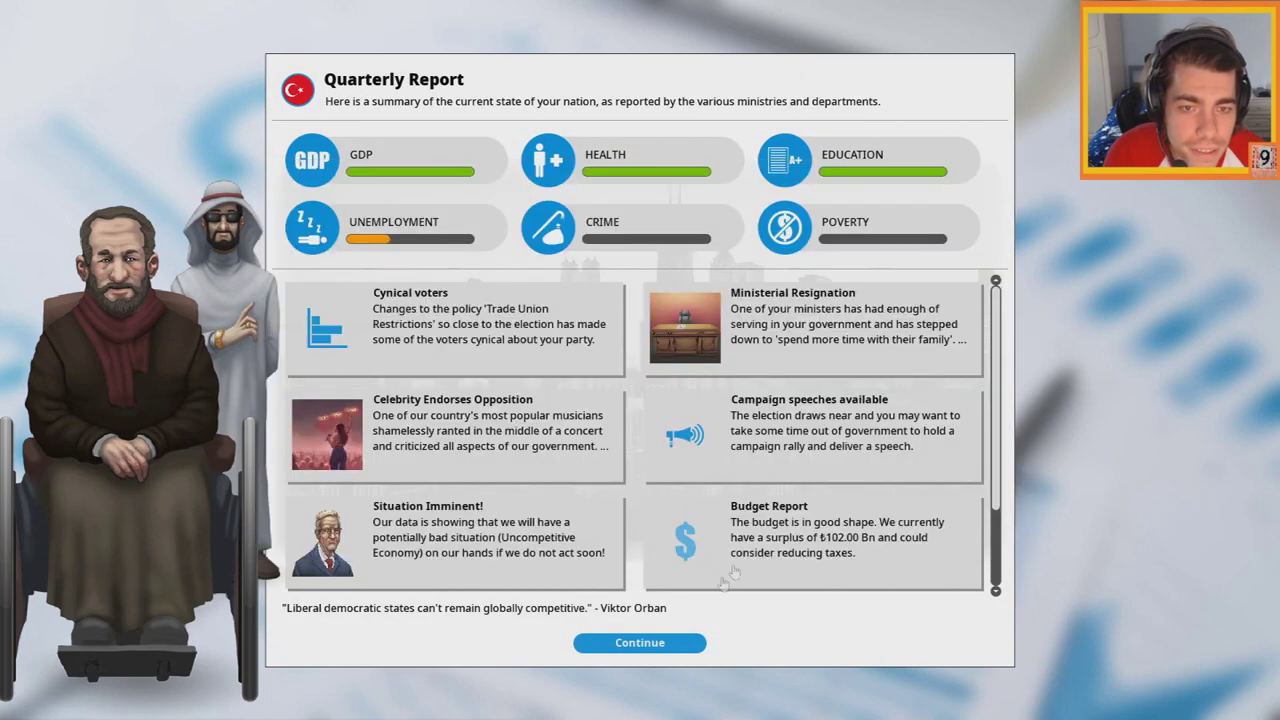
left_click(640, 643)
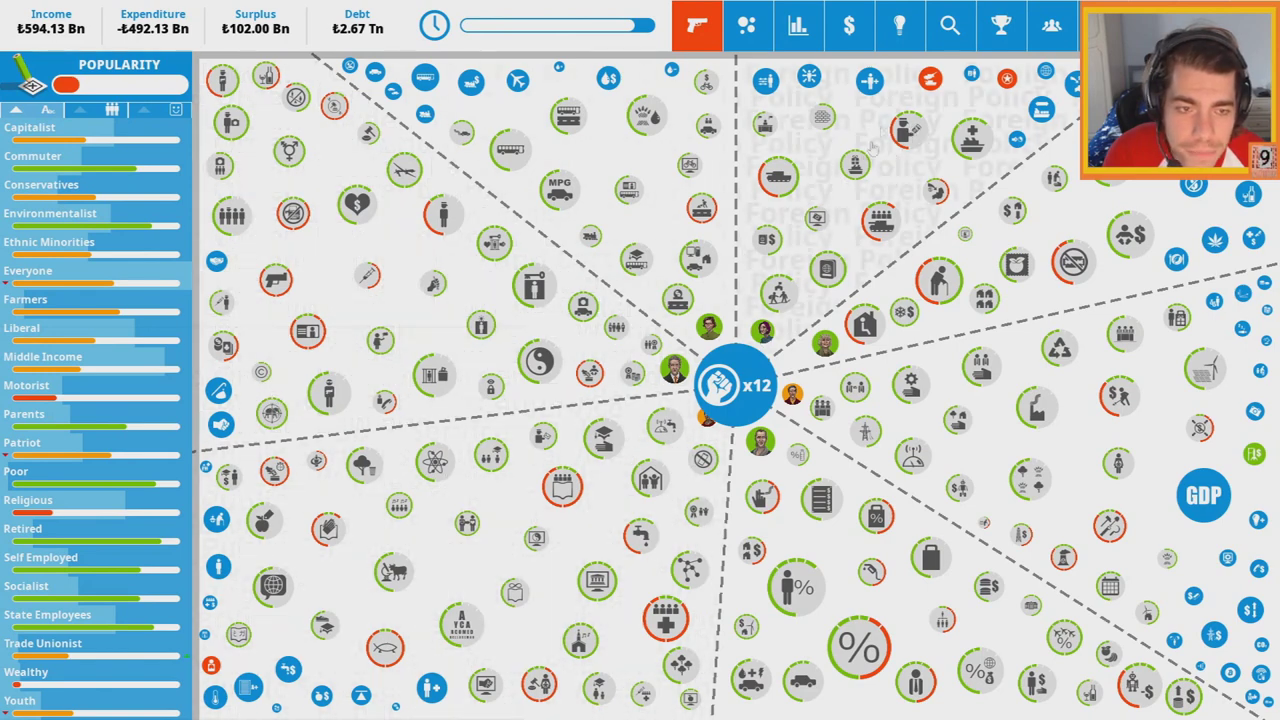
Browse the economy, tax and public services policy ideas, viewing Free School Meals
left_click(899, 24)
left_click(210, 317)
left_click(246, 360)
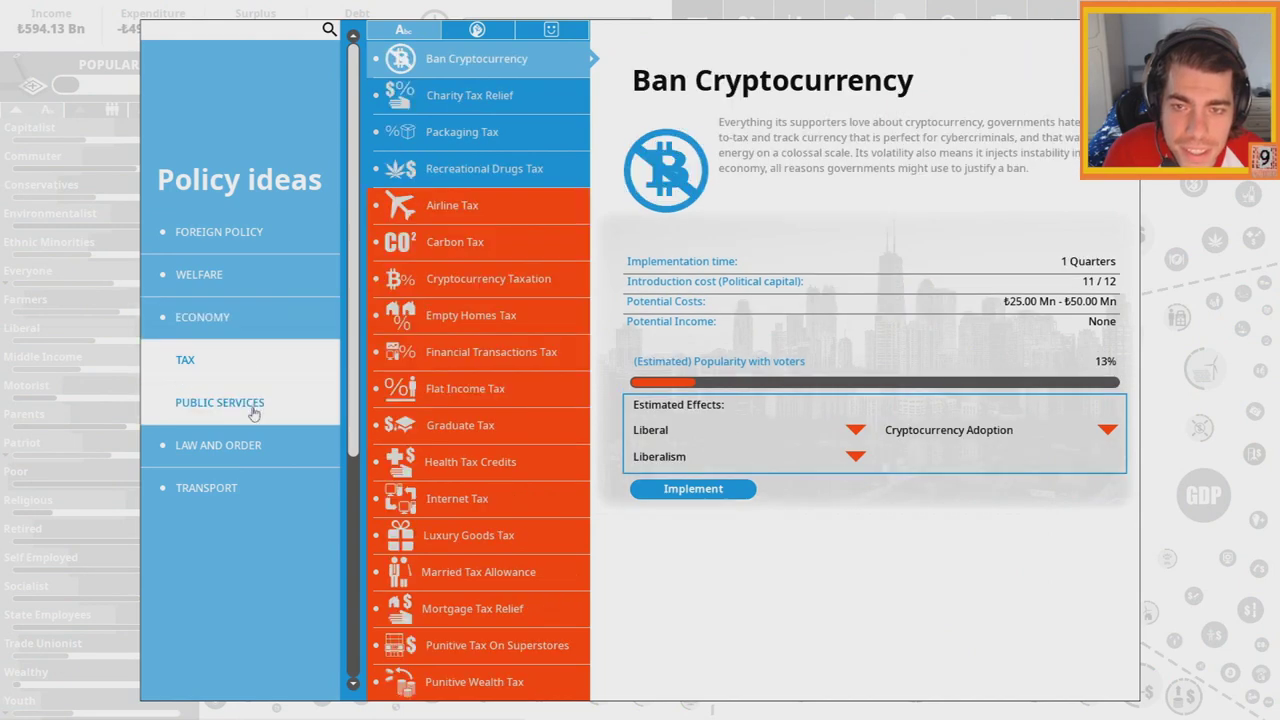
left_click(253, 410)
left_click(462, 132)
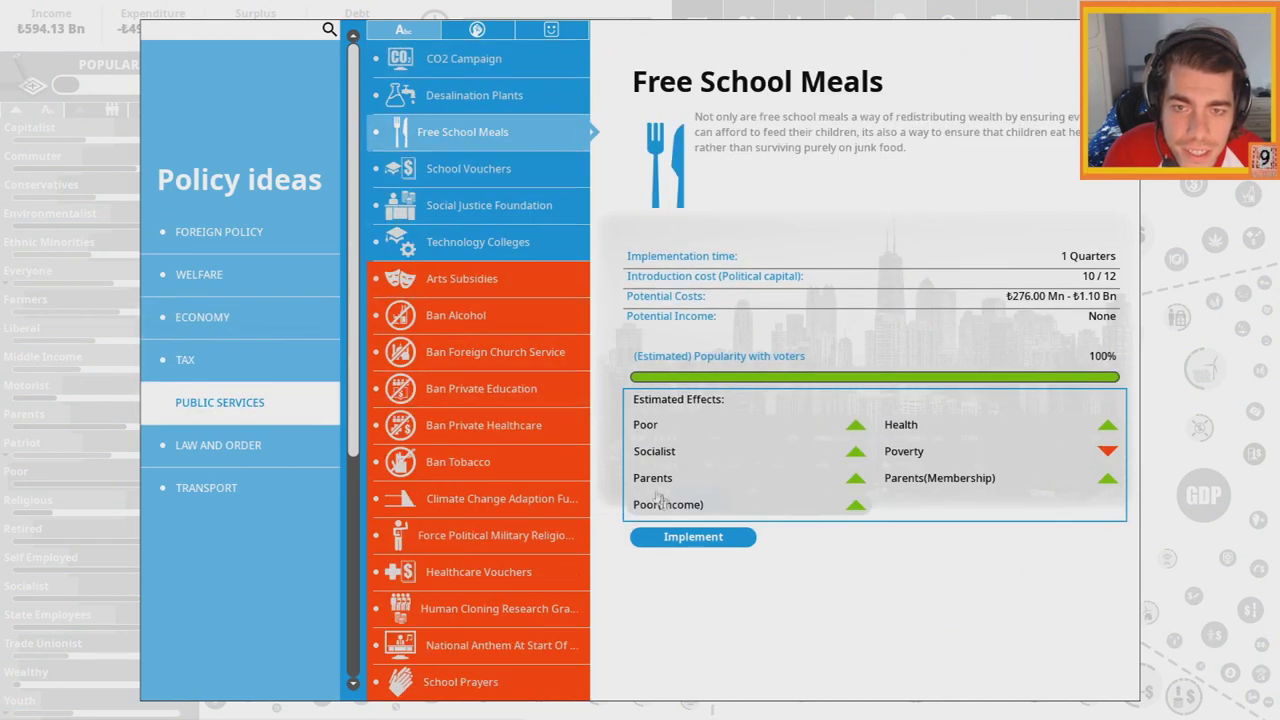
Introduce Technology Colleges at maximum funding and end the turn
left_click(478, 242)
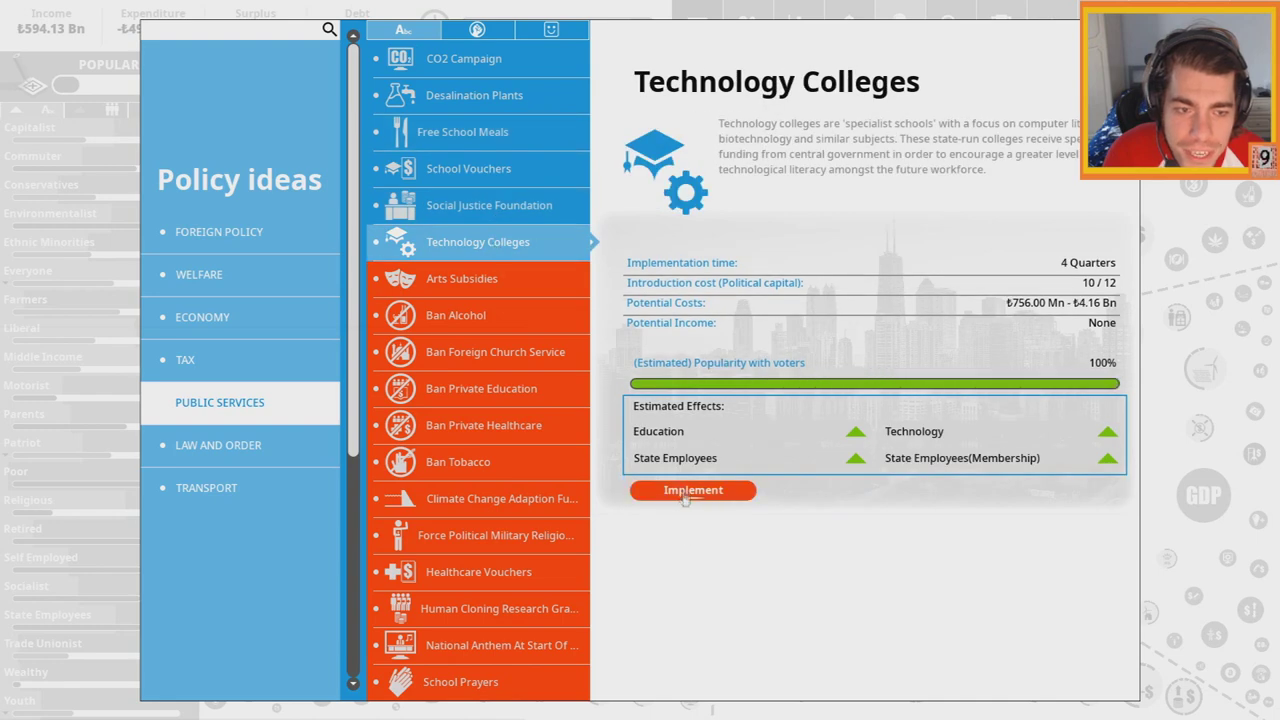
left_click(692, 490)
left_click_drag(557, 528, 700, 528)
left_click(720, 607)
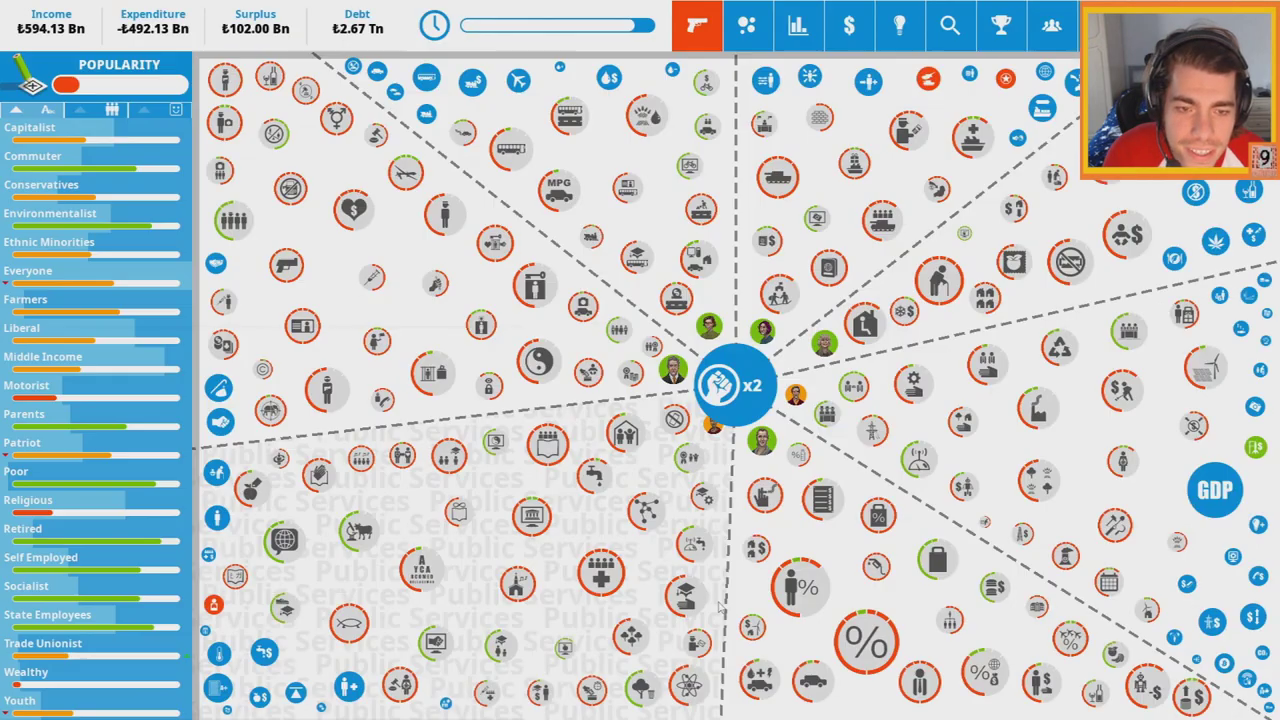
key("space")
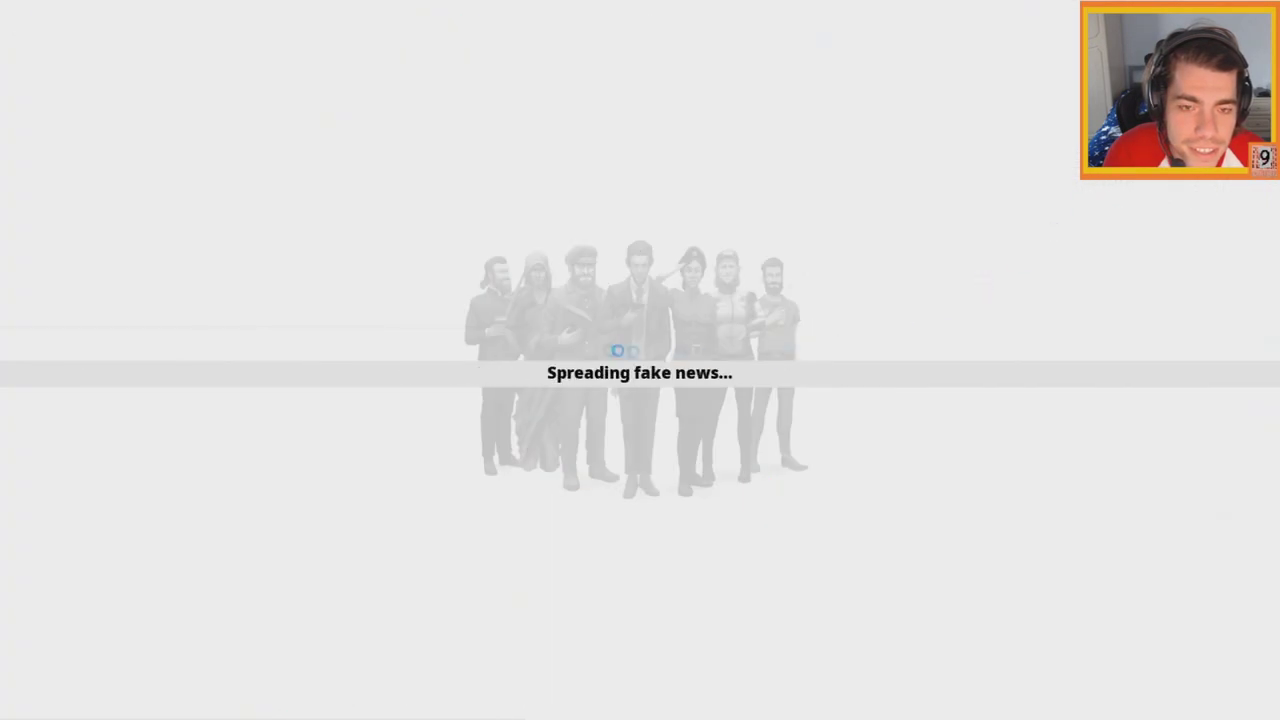
Resolve the Delivery Drones decision by allowing limited trials
left_click(636, 328)
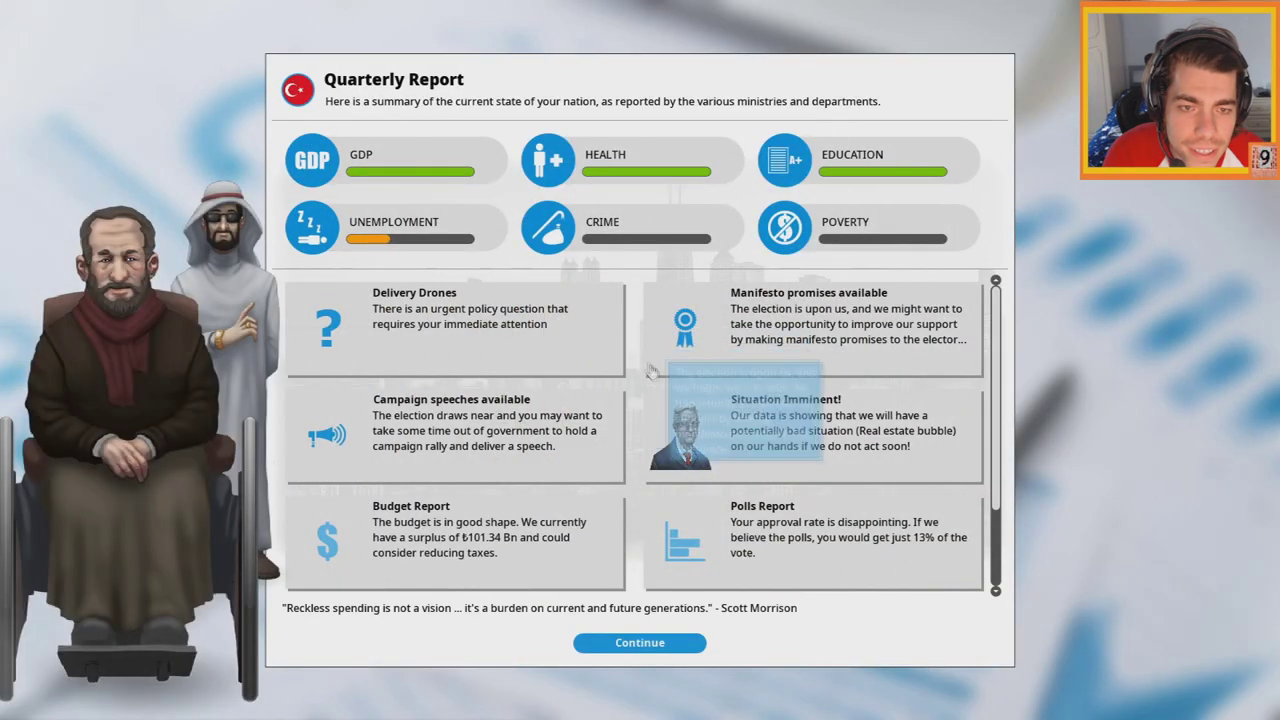
left_click(513, 330)
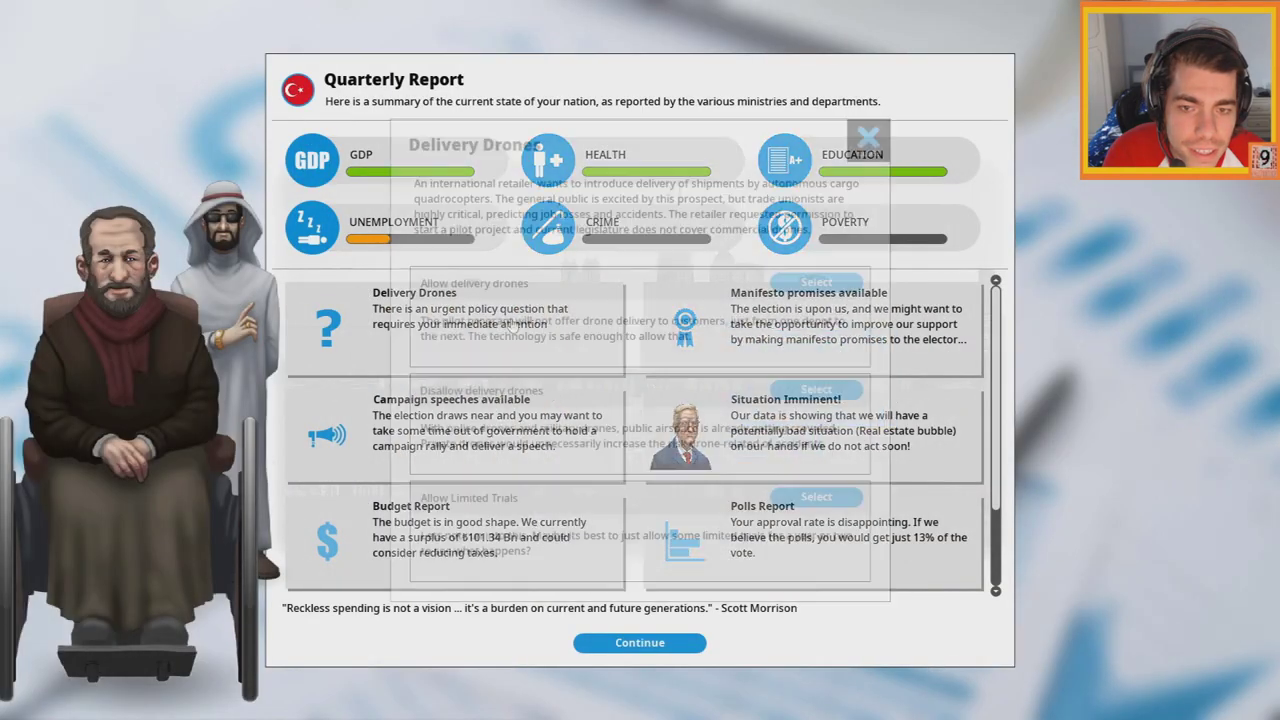
left_click(816, 496)
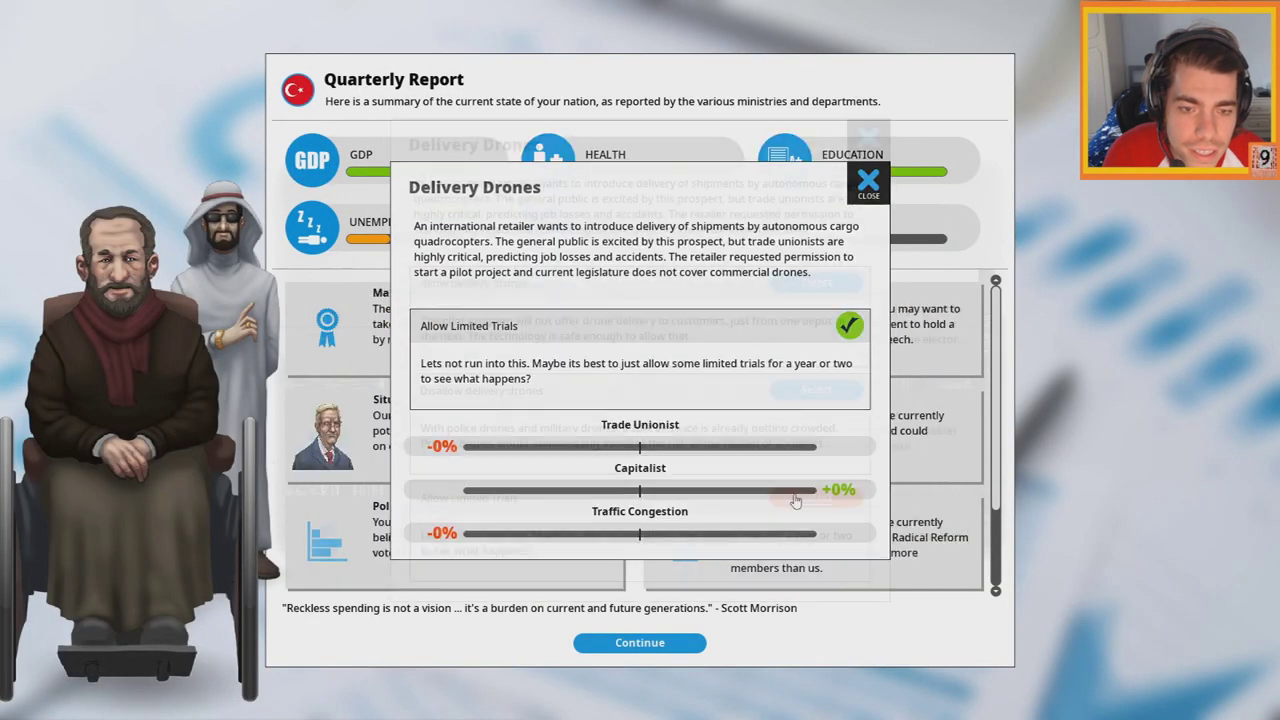
left_click(870, 200)
Make manifesto pledges to raise Equality by 25% and Secularity of Education
left_click(560, 330)
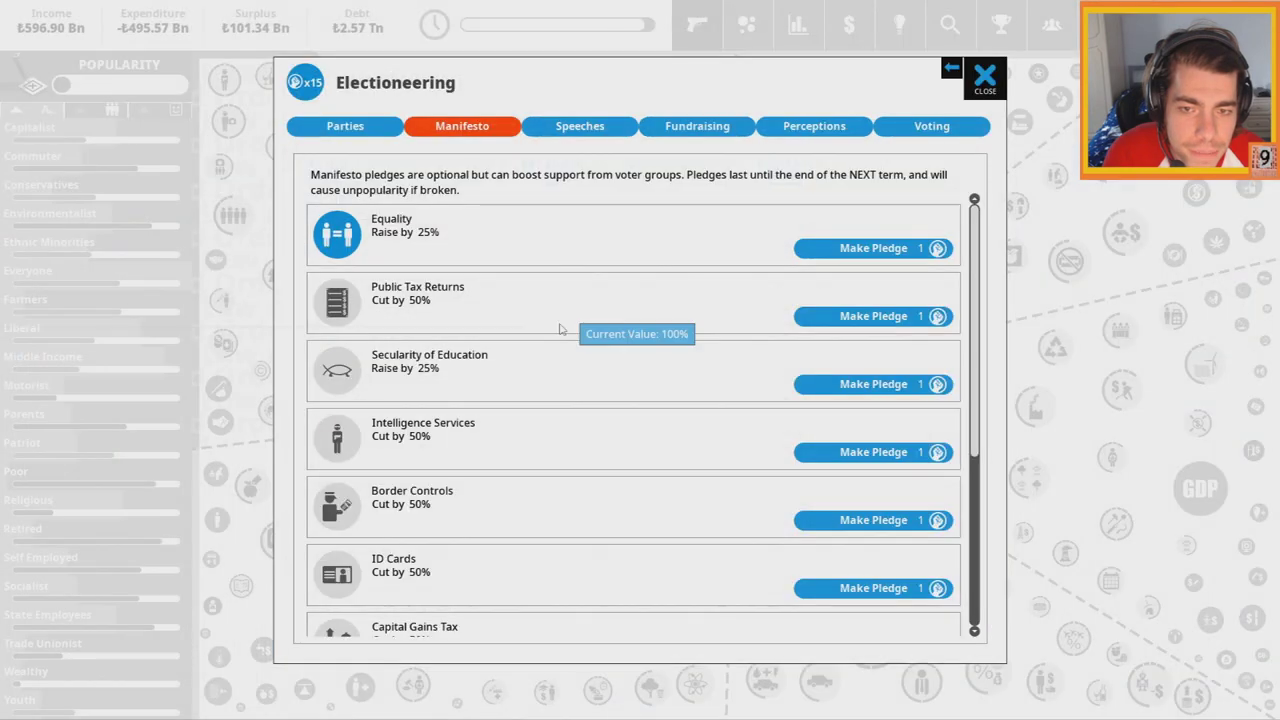
left_click(873, 248)
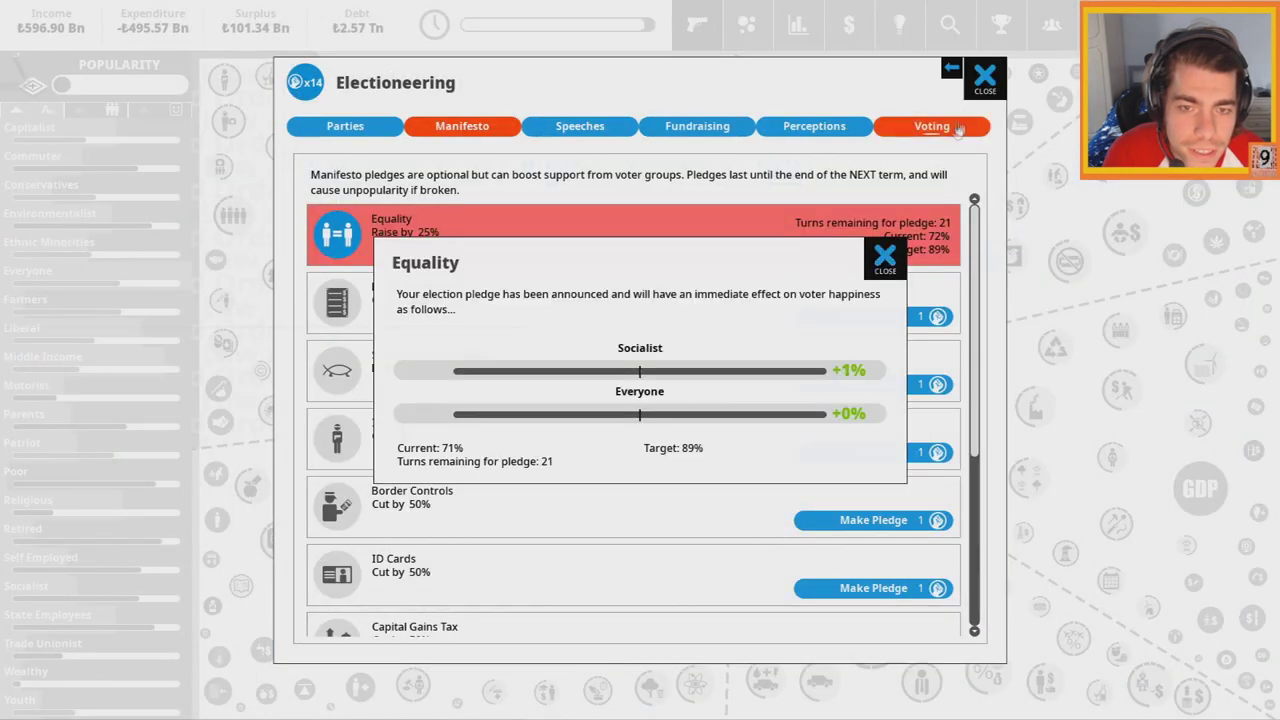
left_click(884, 257)
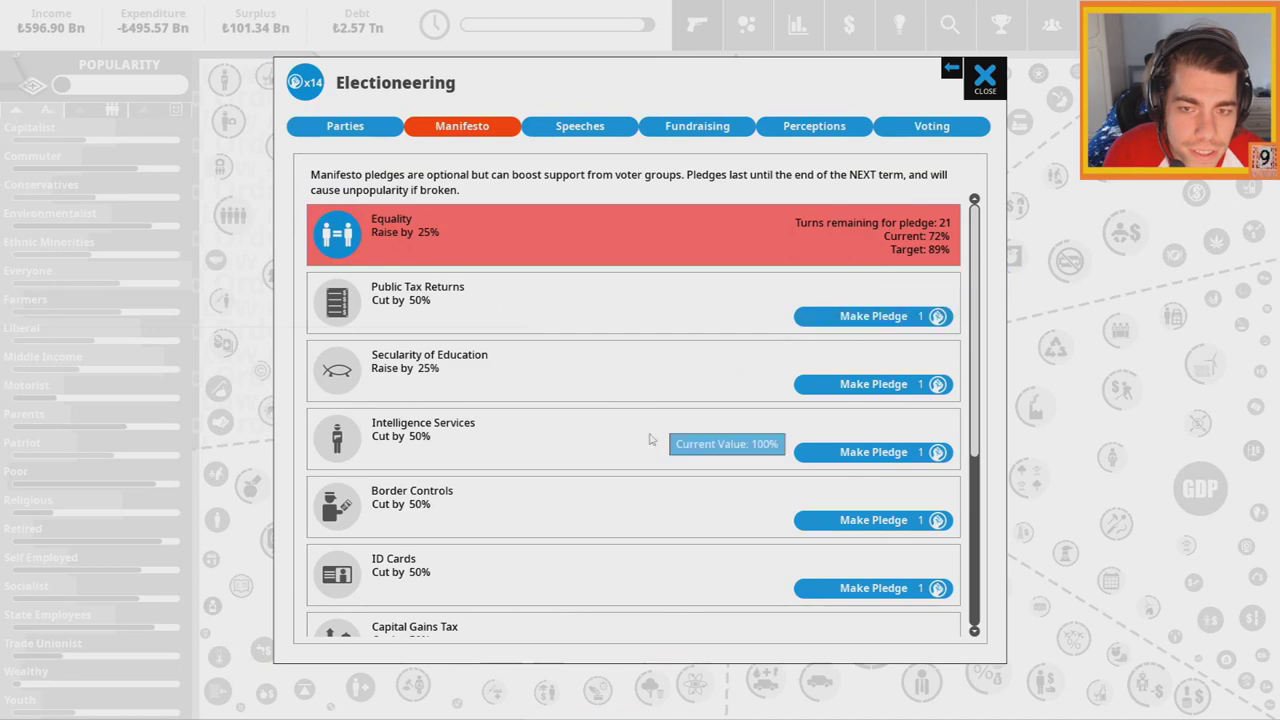
left_click(820, 387)
left_click(884, 257)
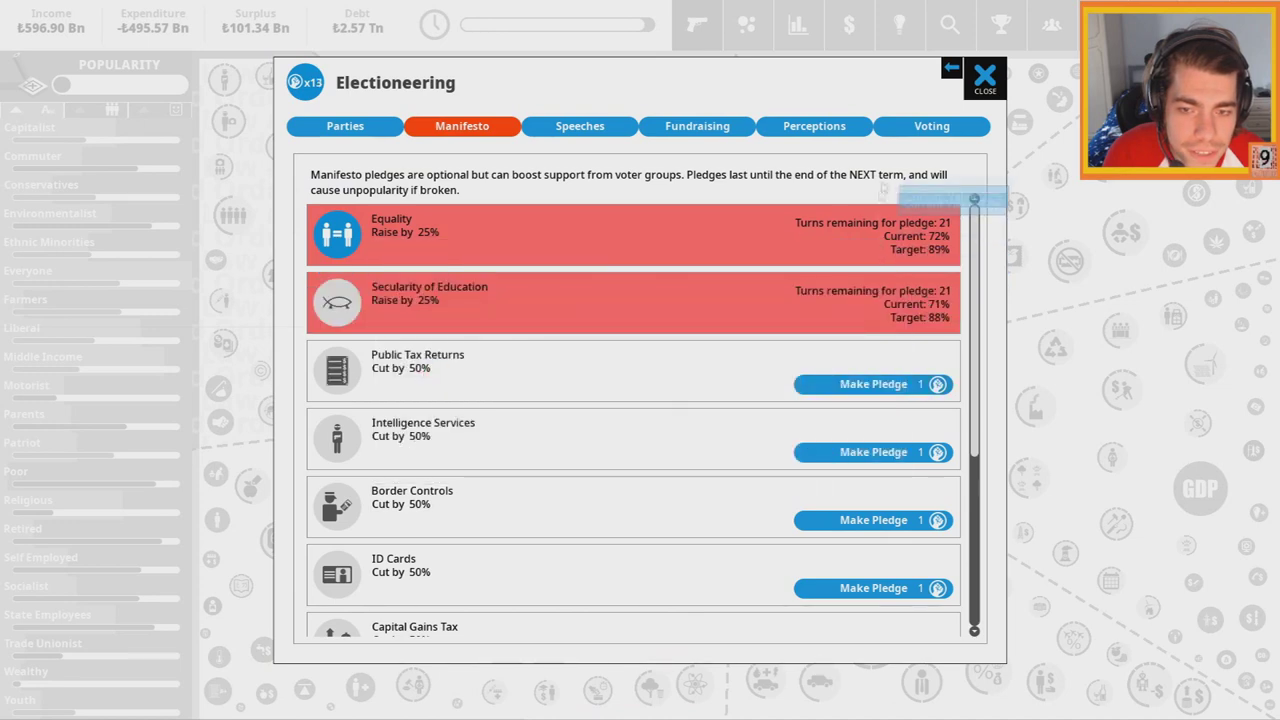
left_click(984, 76)
Introduce Free School Meals from public services ideas at maximum funding
left_click(903, 25)
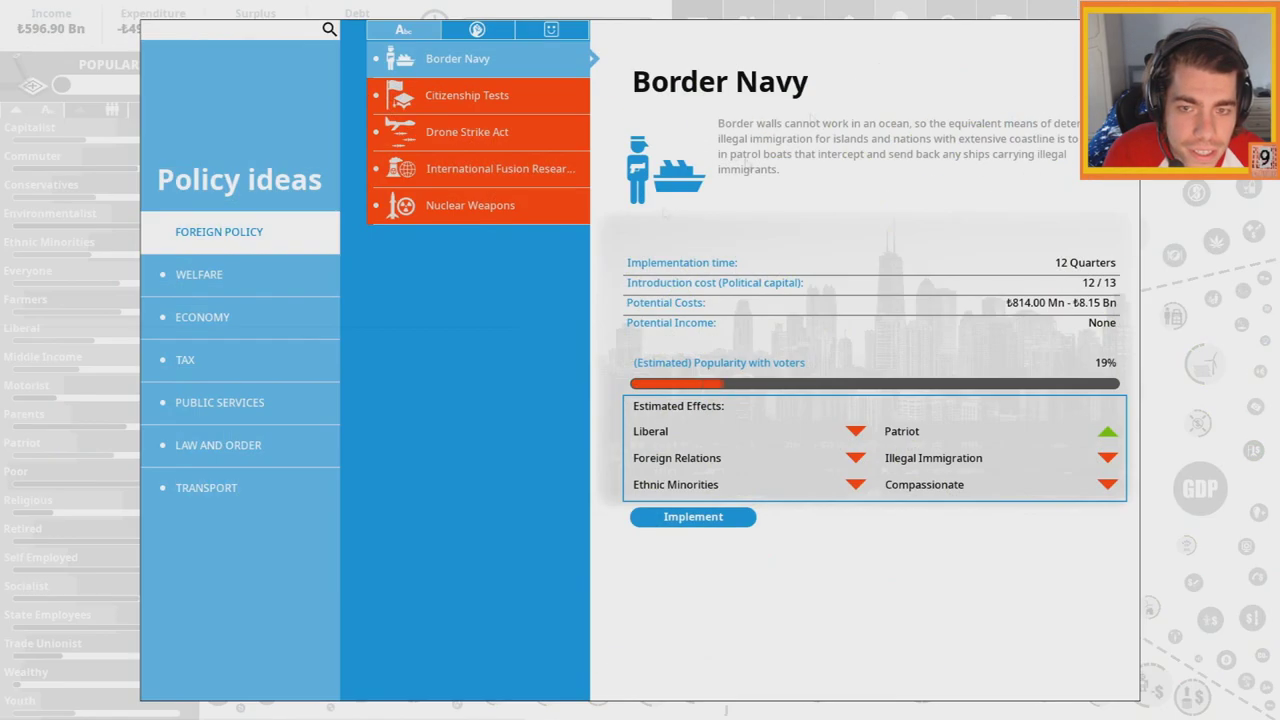
left_click(219, 402)
left_click(462, 168)
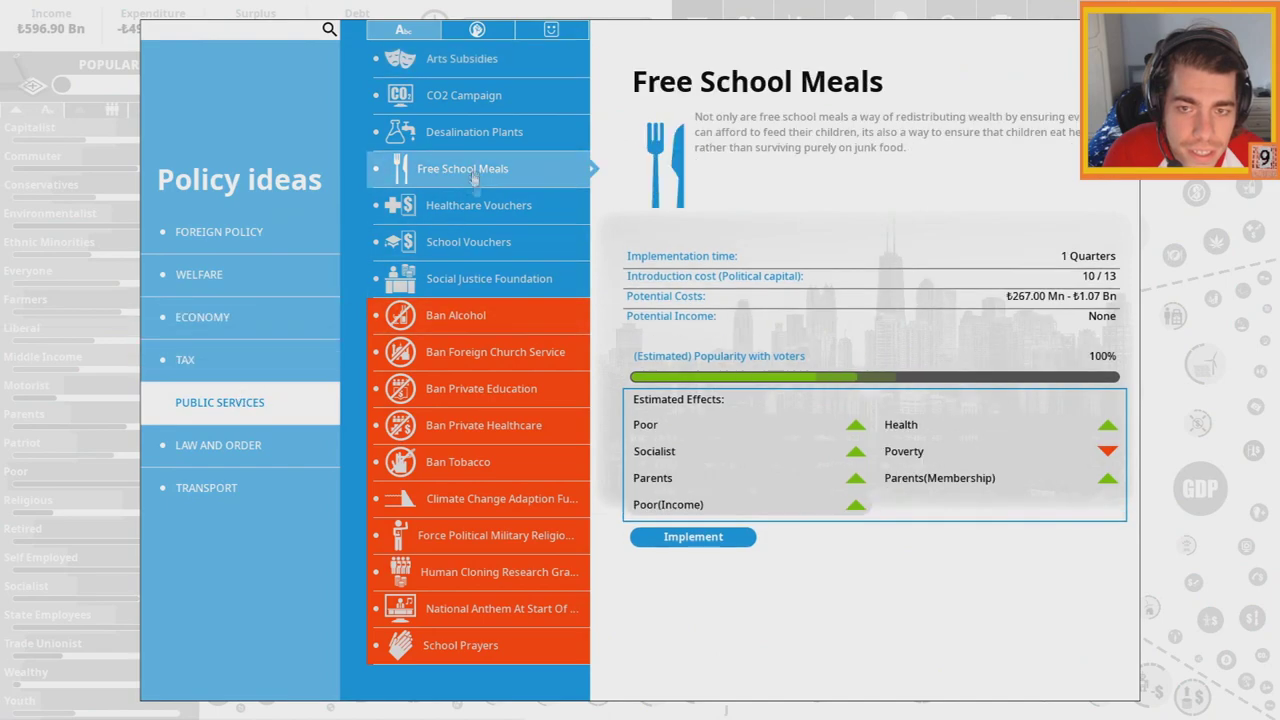
left_click(693, 521)
left_click_drag(558, 531, 865, 530)
left_click(707, 610)
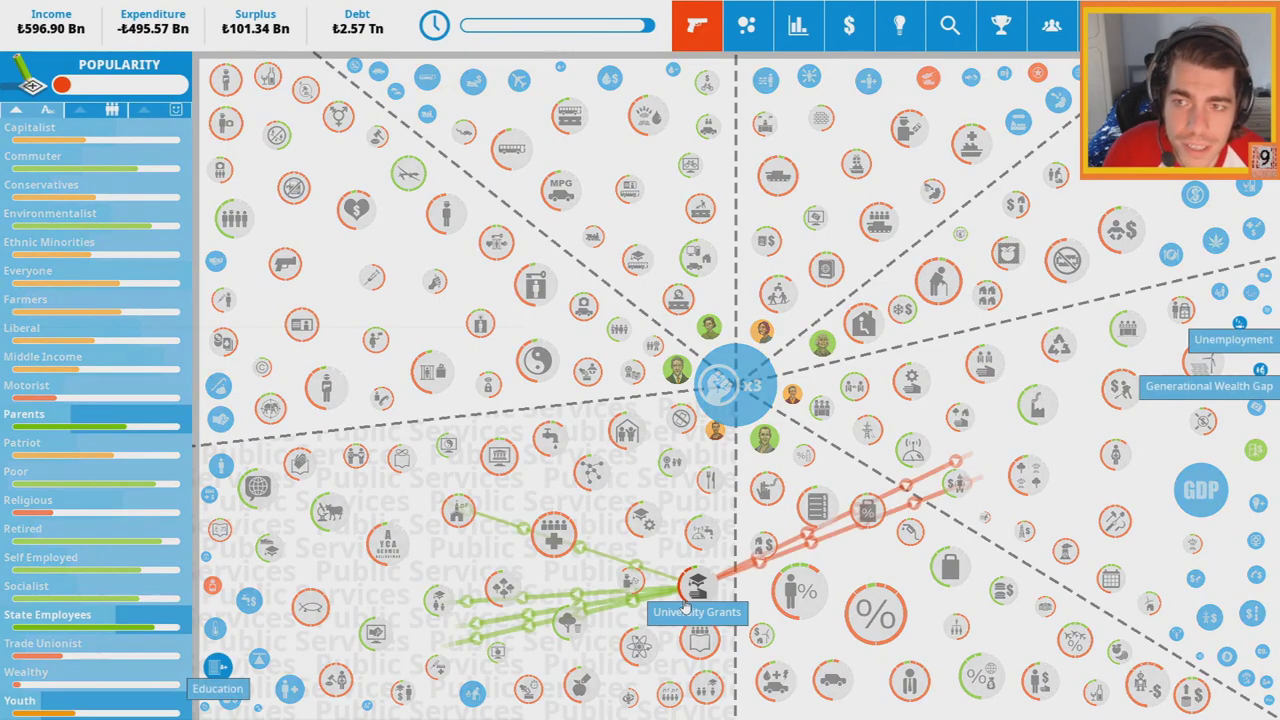
Review the voting intentions chart, the Everyone group and approval distribution
left_click(120, 78)
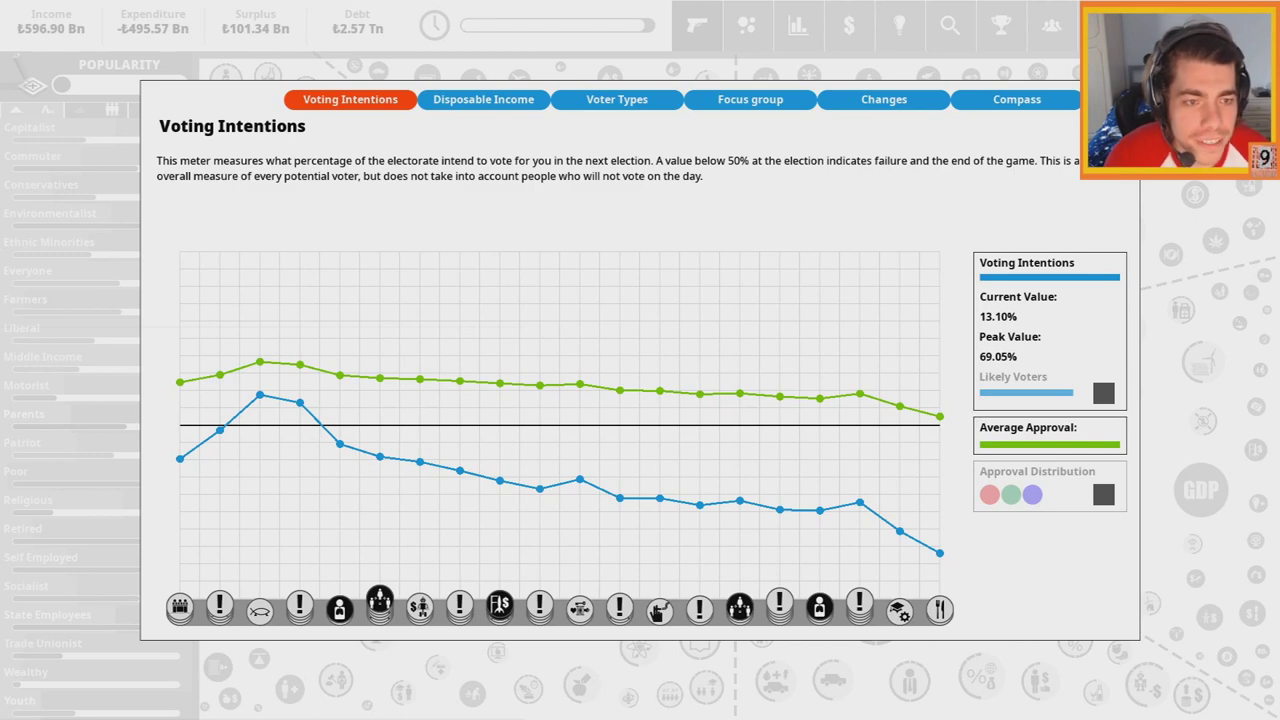
key("Escape")
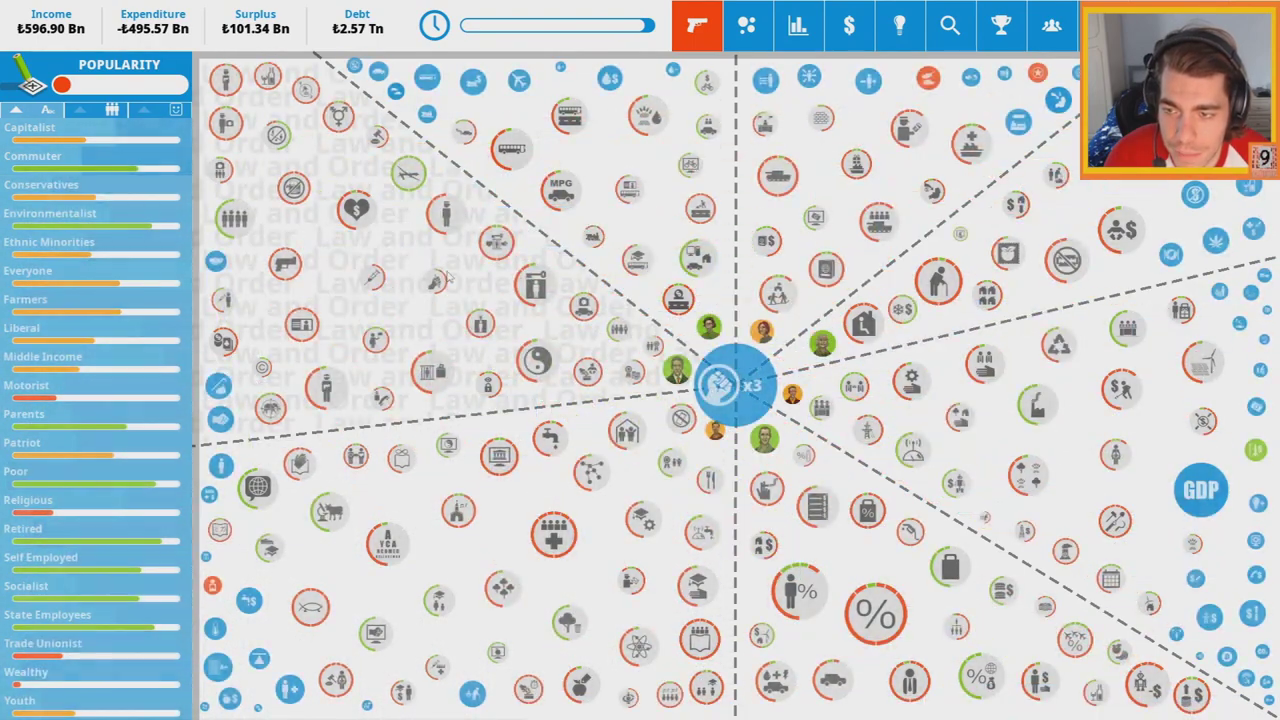
left_click(27, 270)
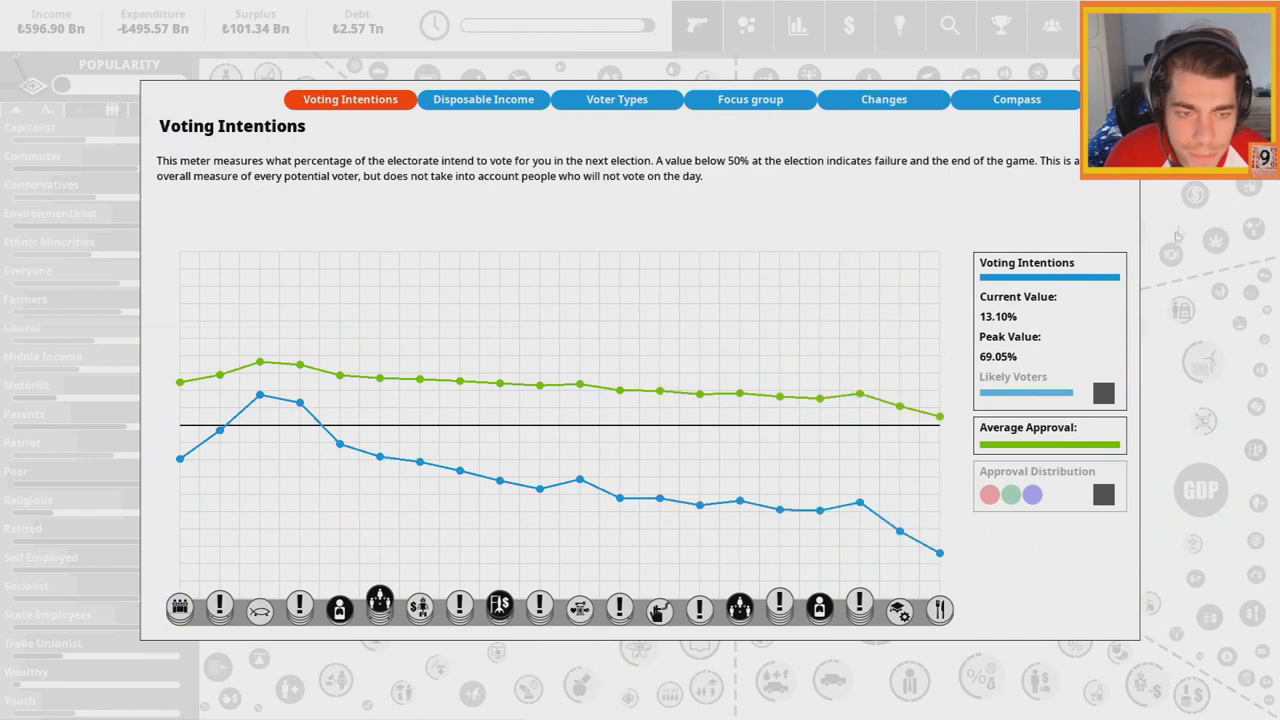
key("Escape")
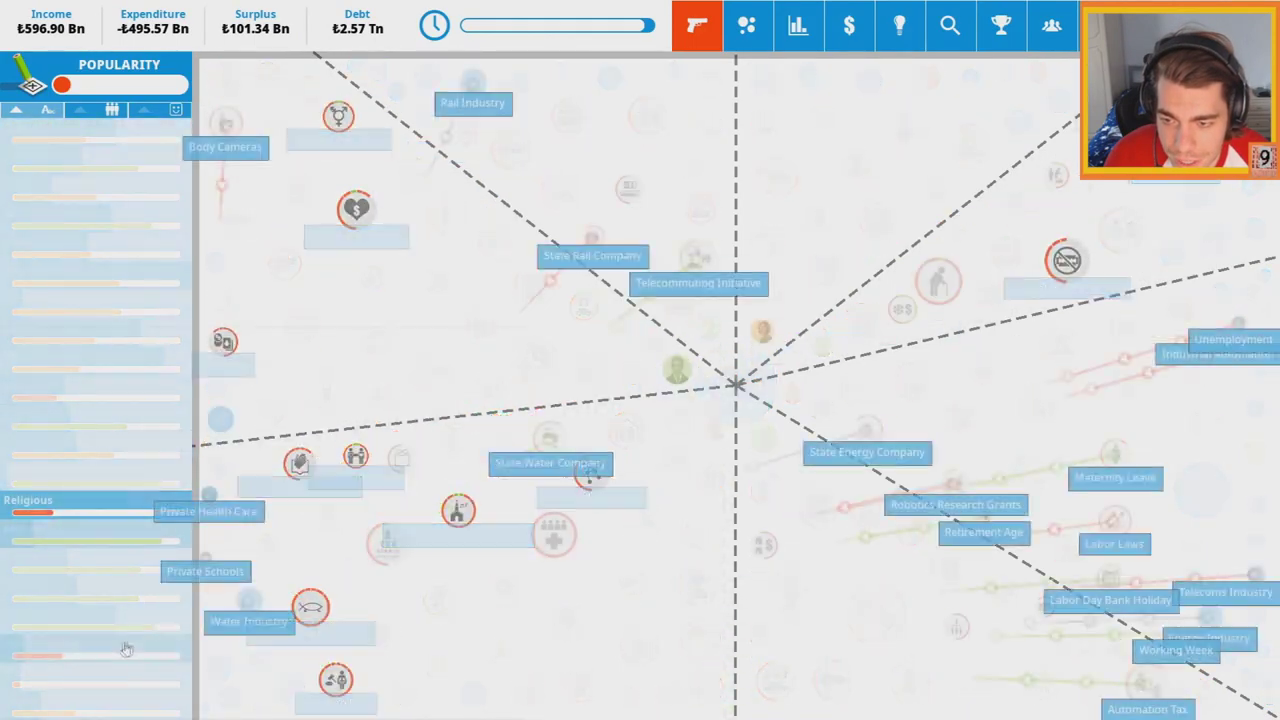
mouse_move(90, 284)
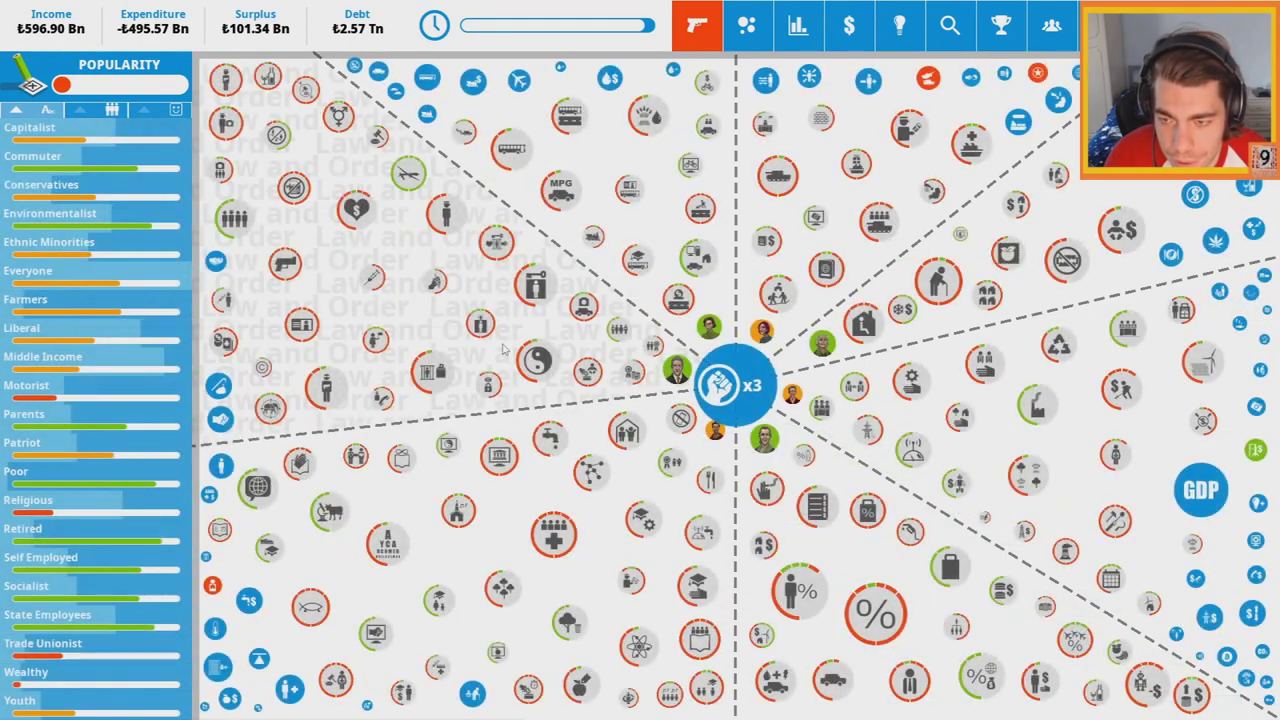
left_click(138, 286)
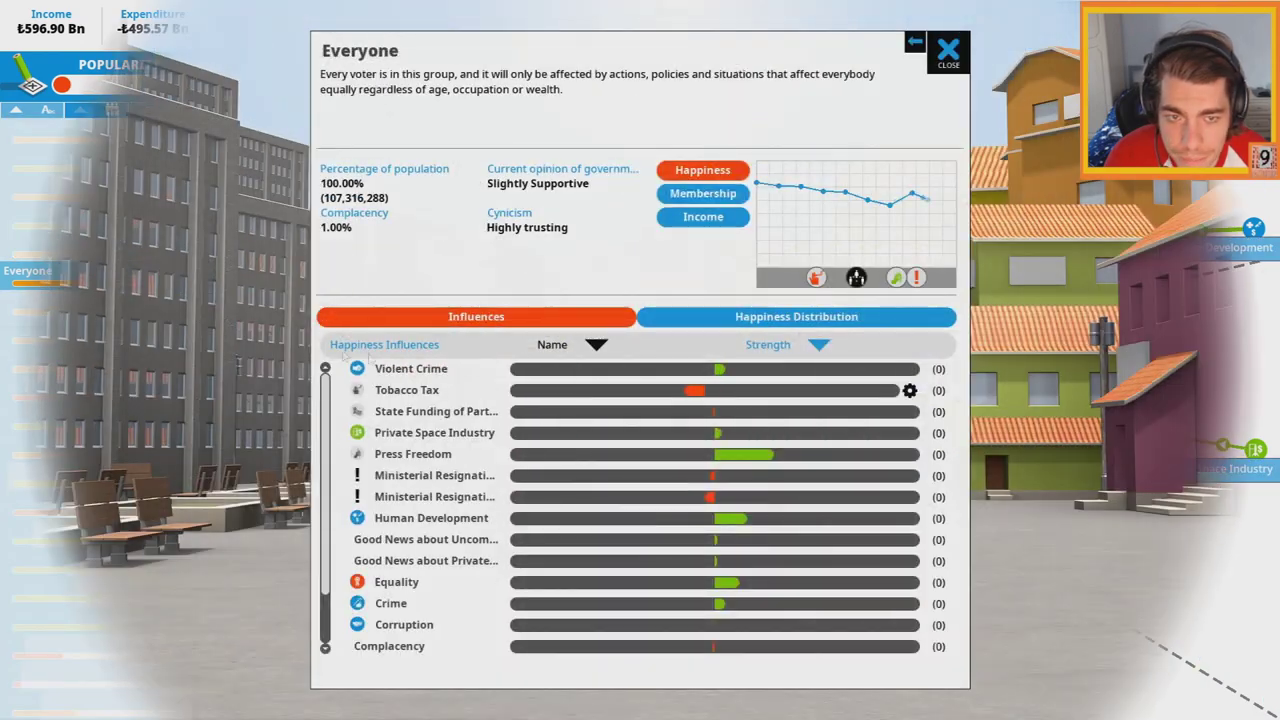
left_click(948, 49)
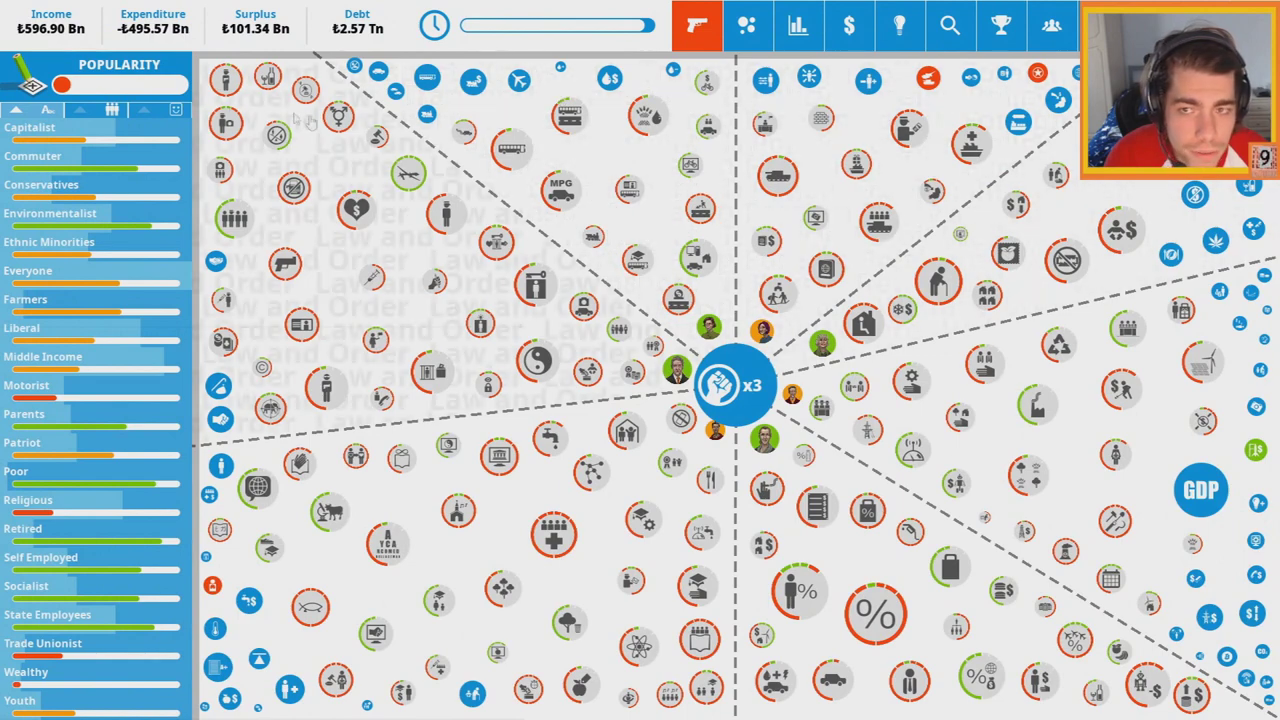
left_click(797, 24)
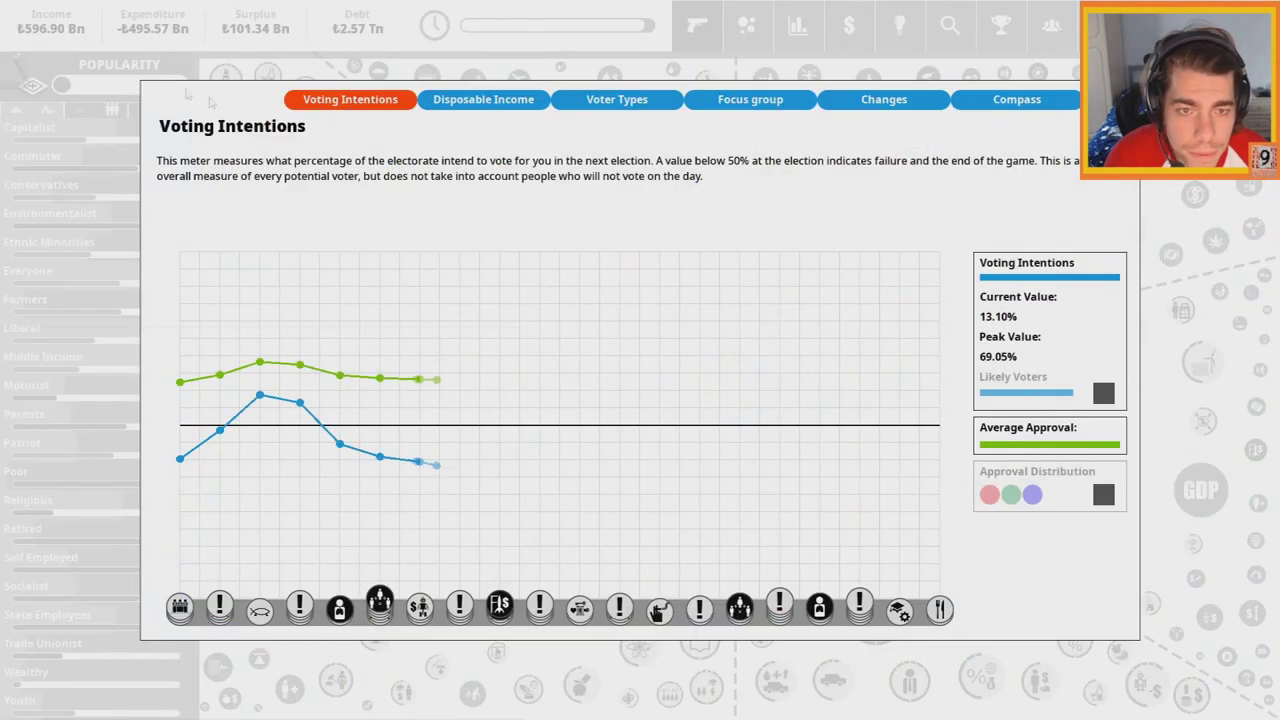
left_click(1103, 493)
left_click(1104, 494)
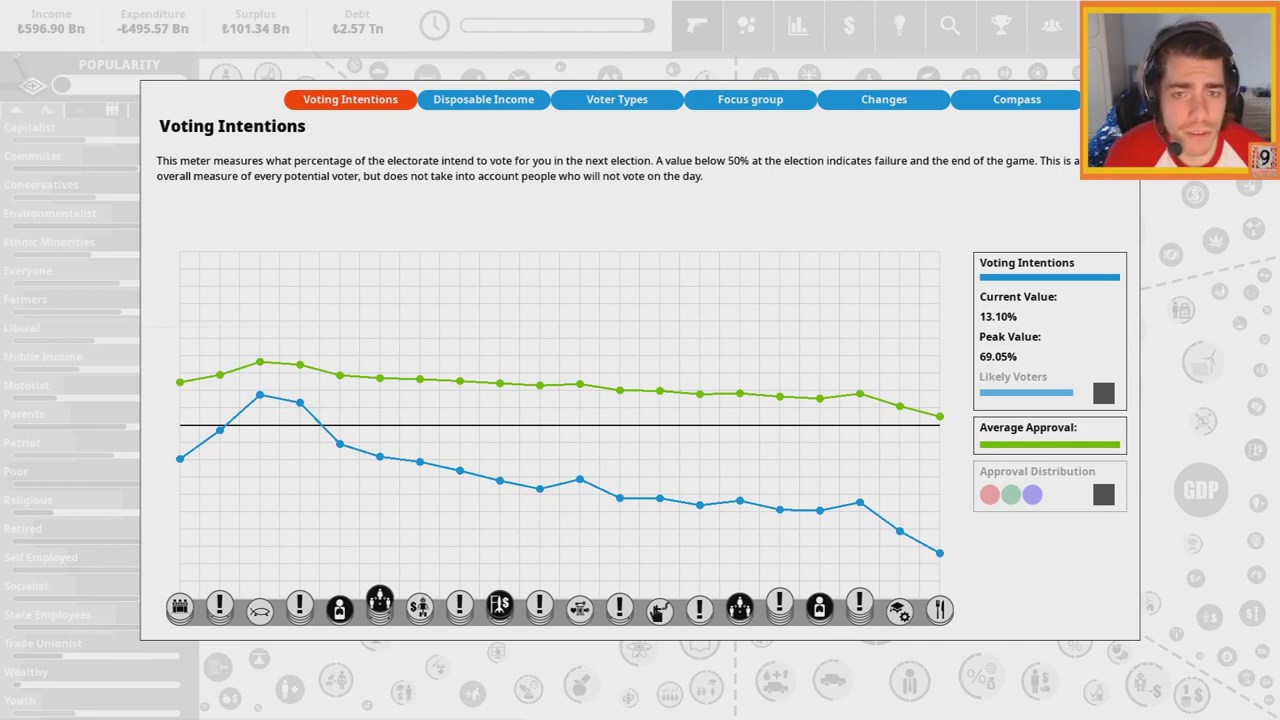
key("Escape")
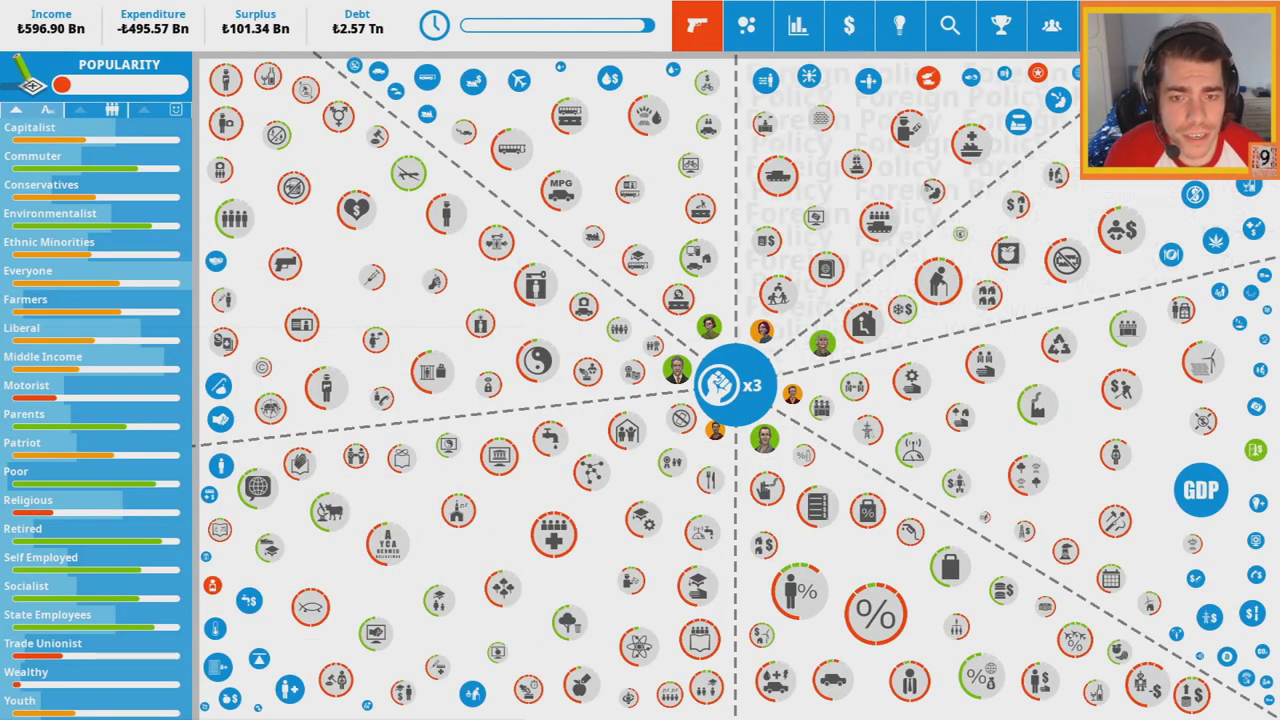
Browse law and order policy ideas without adopting anything
key("p")
left_click(218, 444)
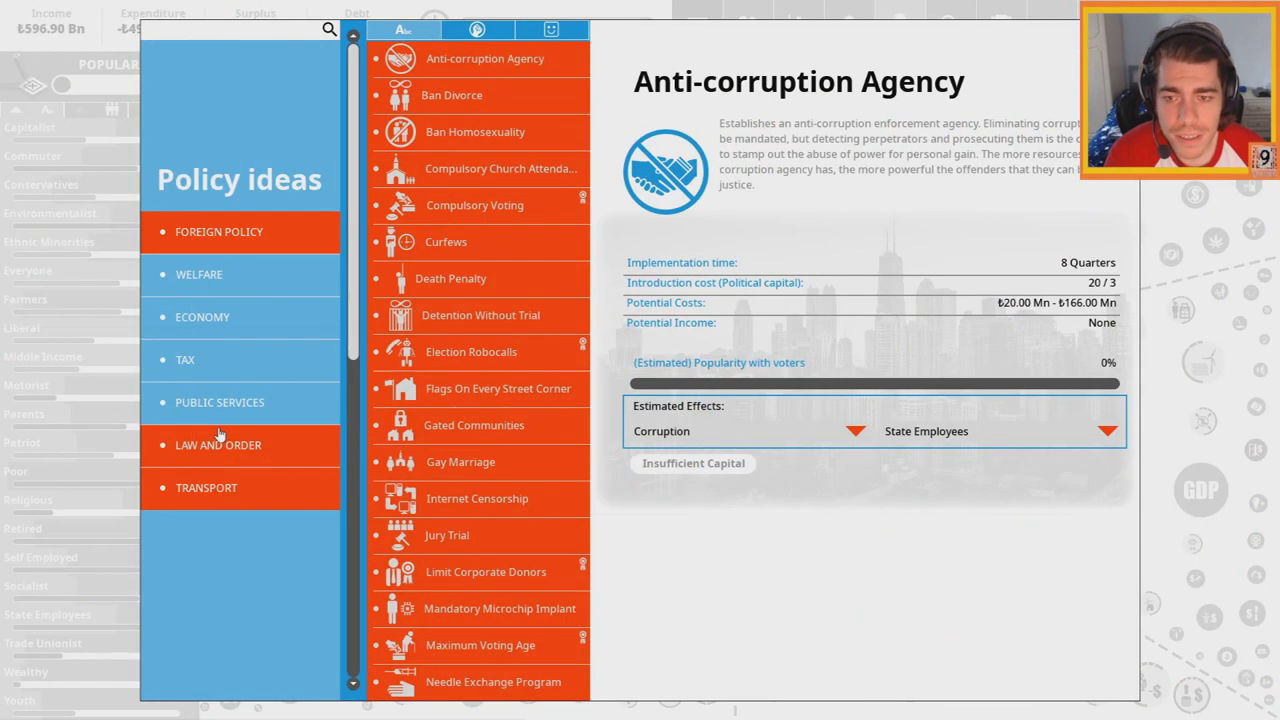
mouse_move(474, 205)
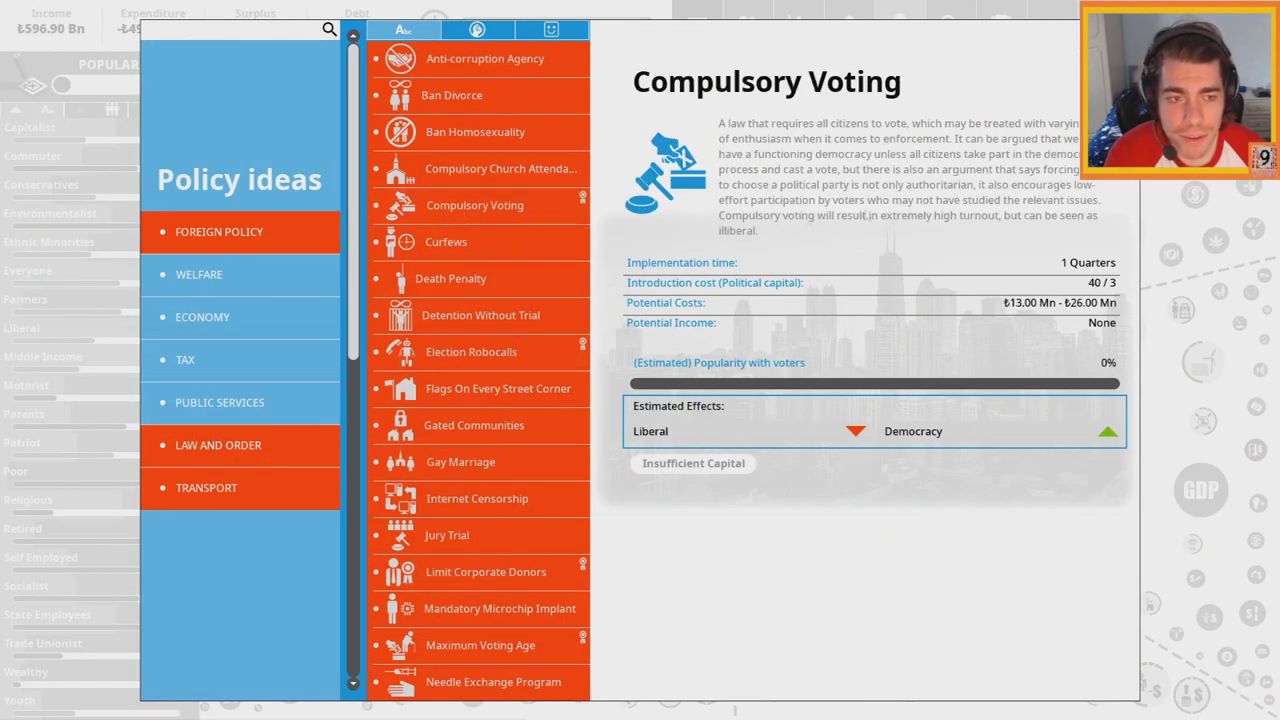
key("Escape")
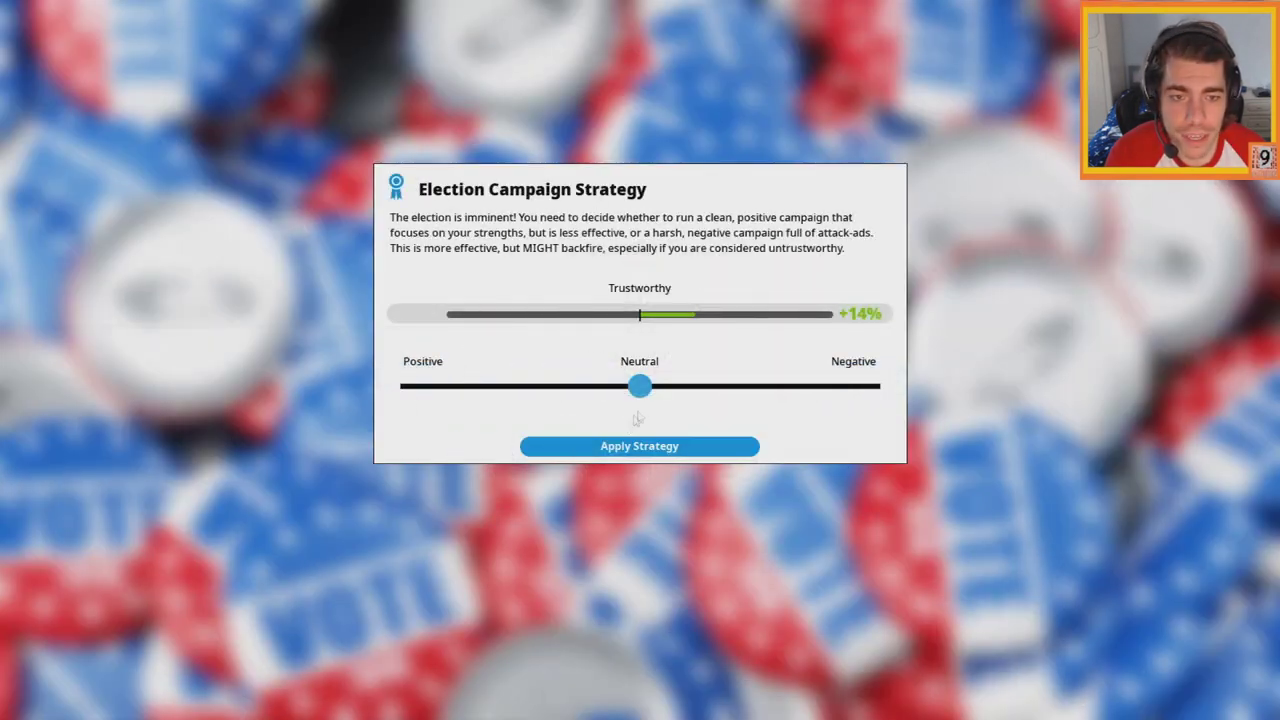
Apply a mostly negative campaign strategy and start the vote count
left_click_drag(638, 388, 770, 390)
left_click(718, 452)
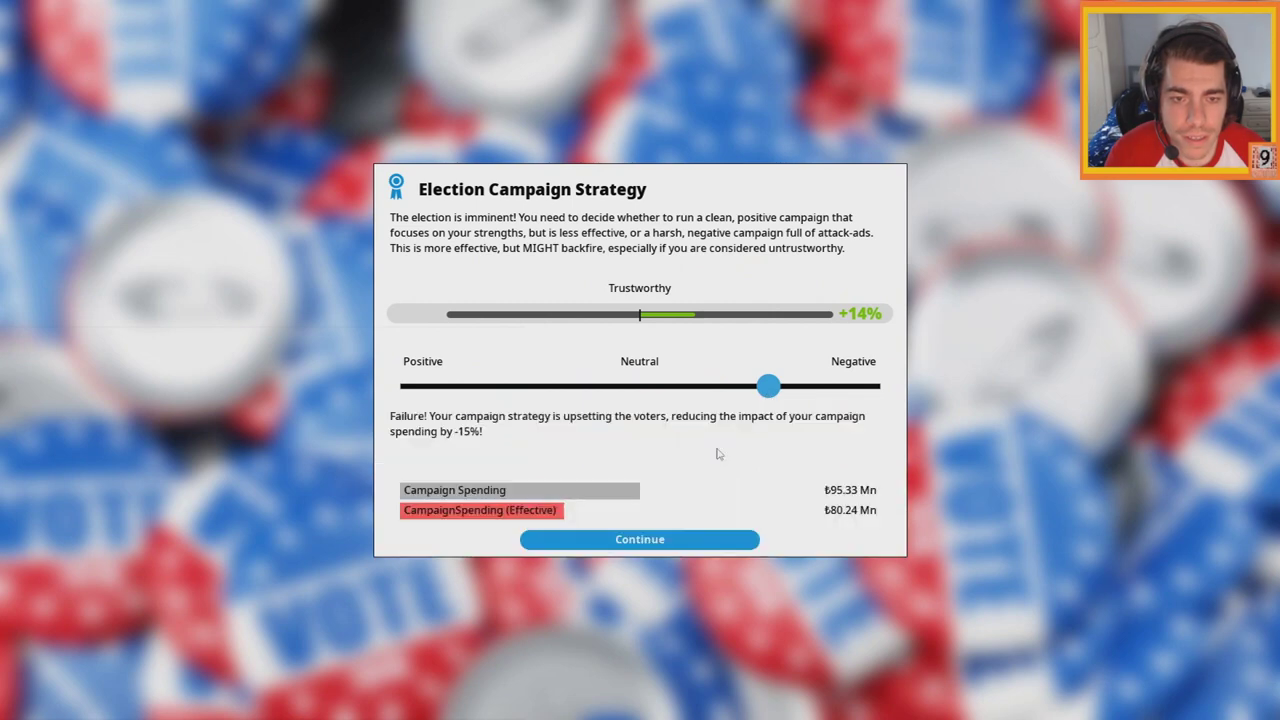
left_click(688, 545)
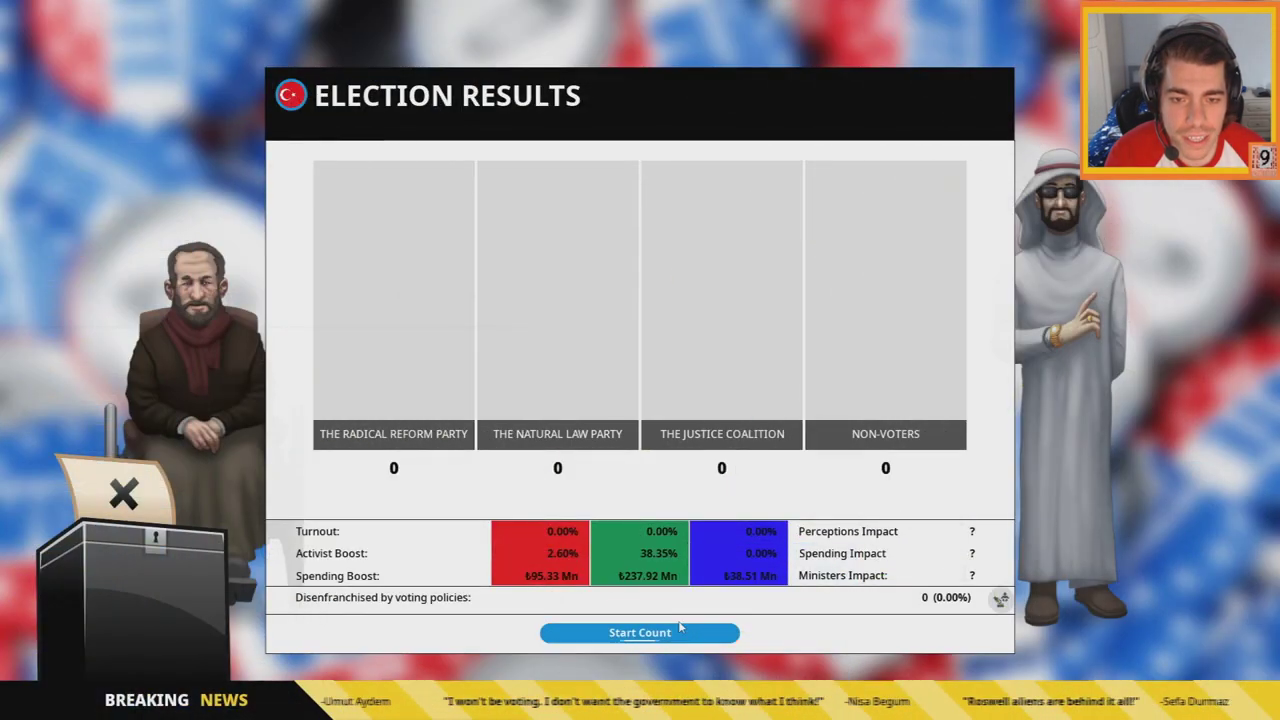
left_click(693, 634)
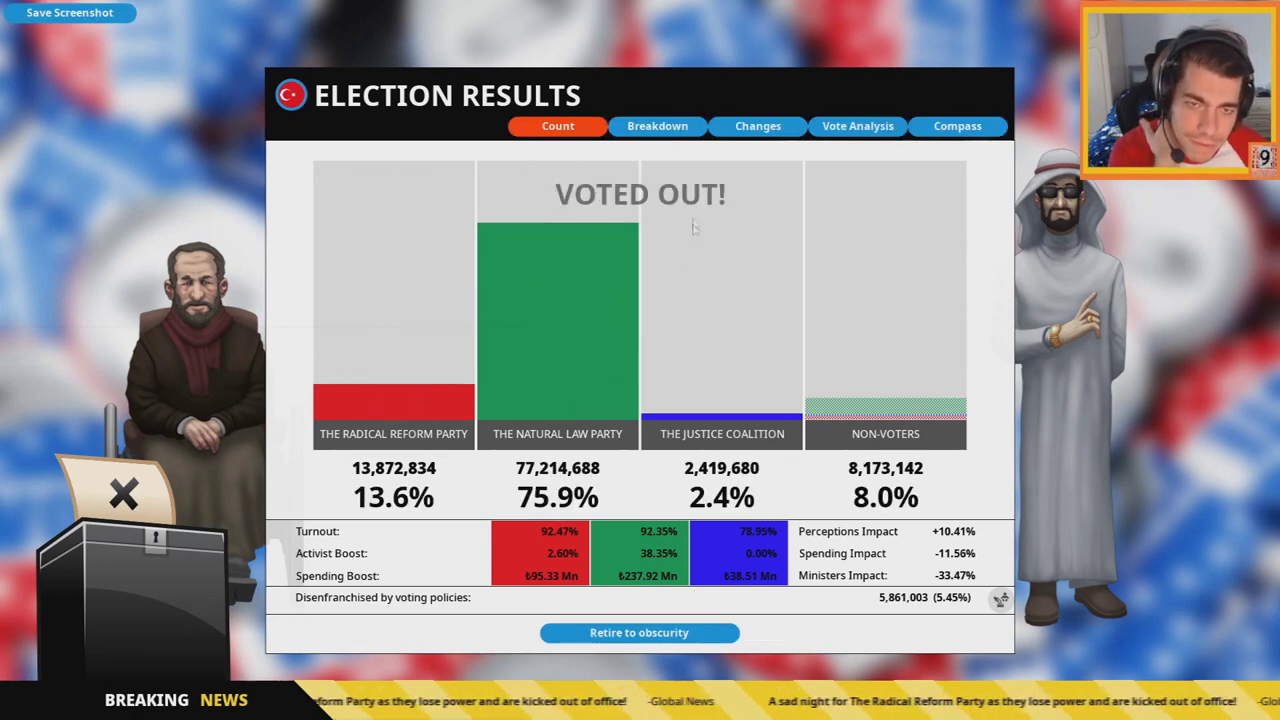
Review the voter group, changes, analysis and compass results, then retire to the main menu
left_click(657, 126)
left_click(758, 126)
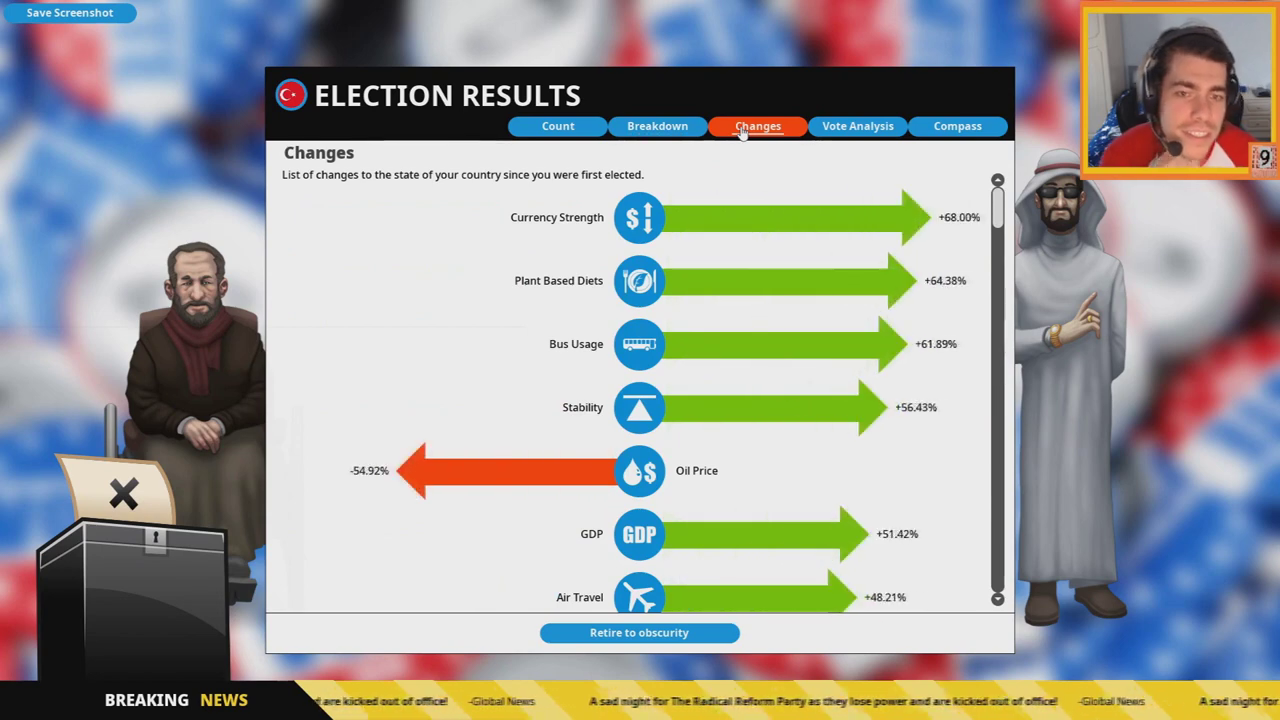
left_click(840, 126)
left_click(950, 126)
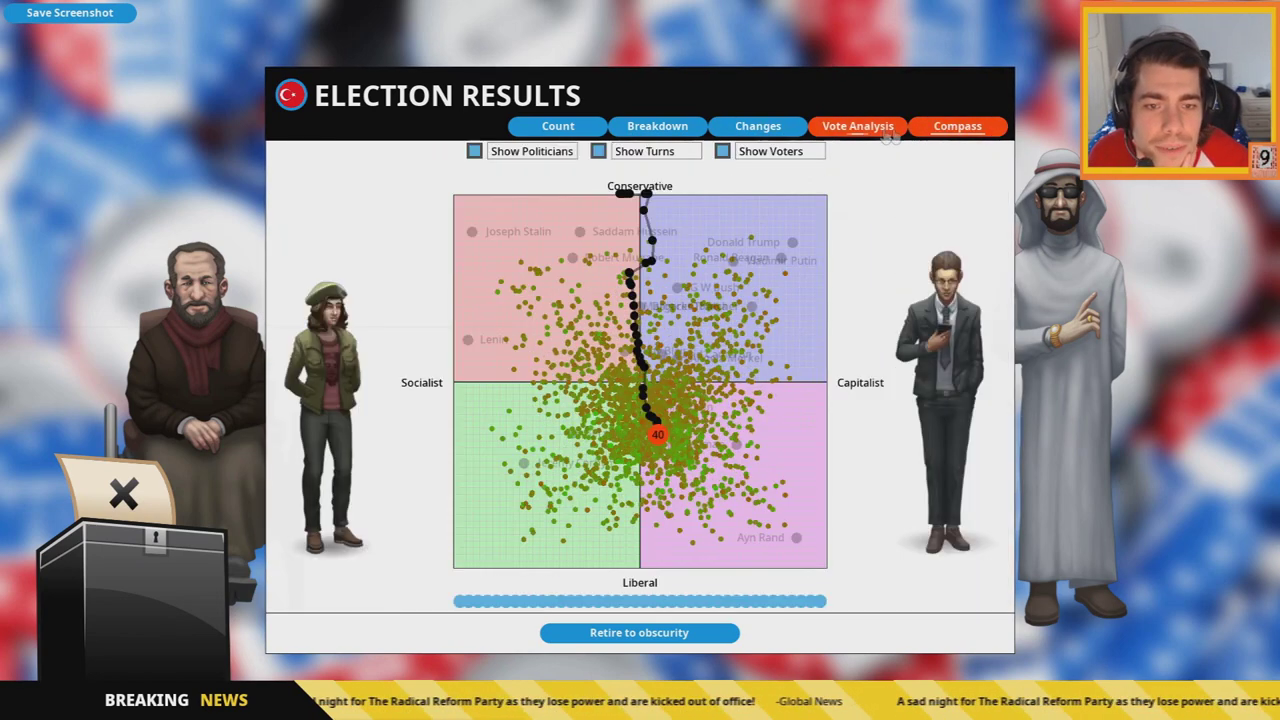
left_click(866, 130)
left_click(758, 126)
left_click(657, 126)
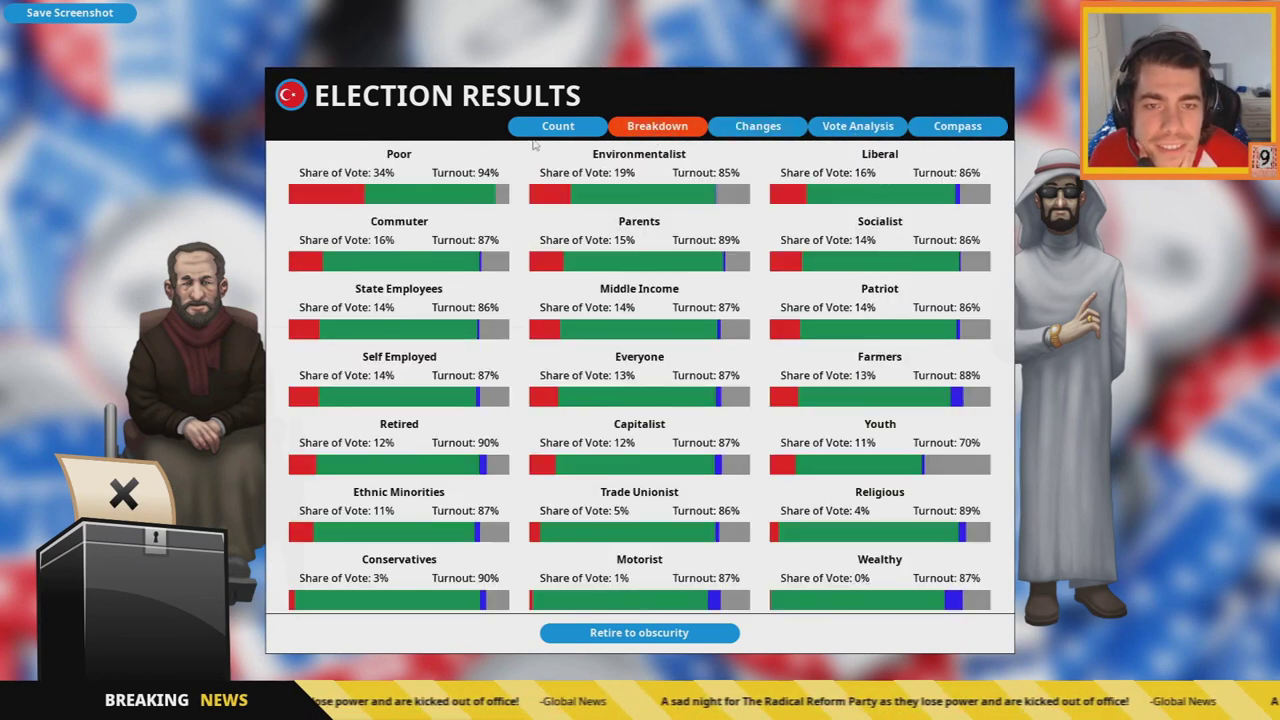
left_click(558, 126)
left_click(640, 126)
left_click(570, 128)
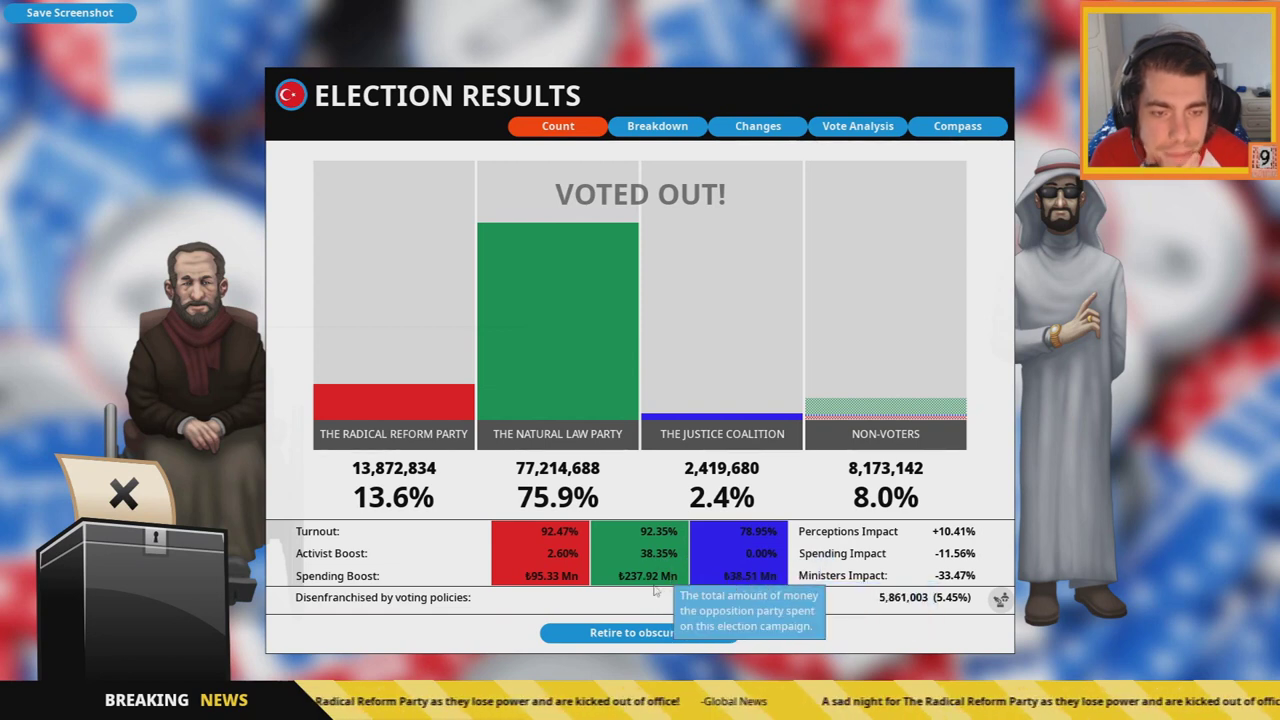
mouse_move(842, 575)
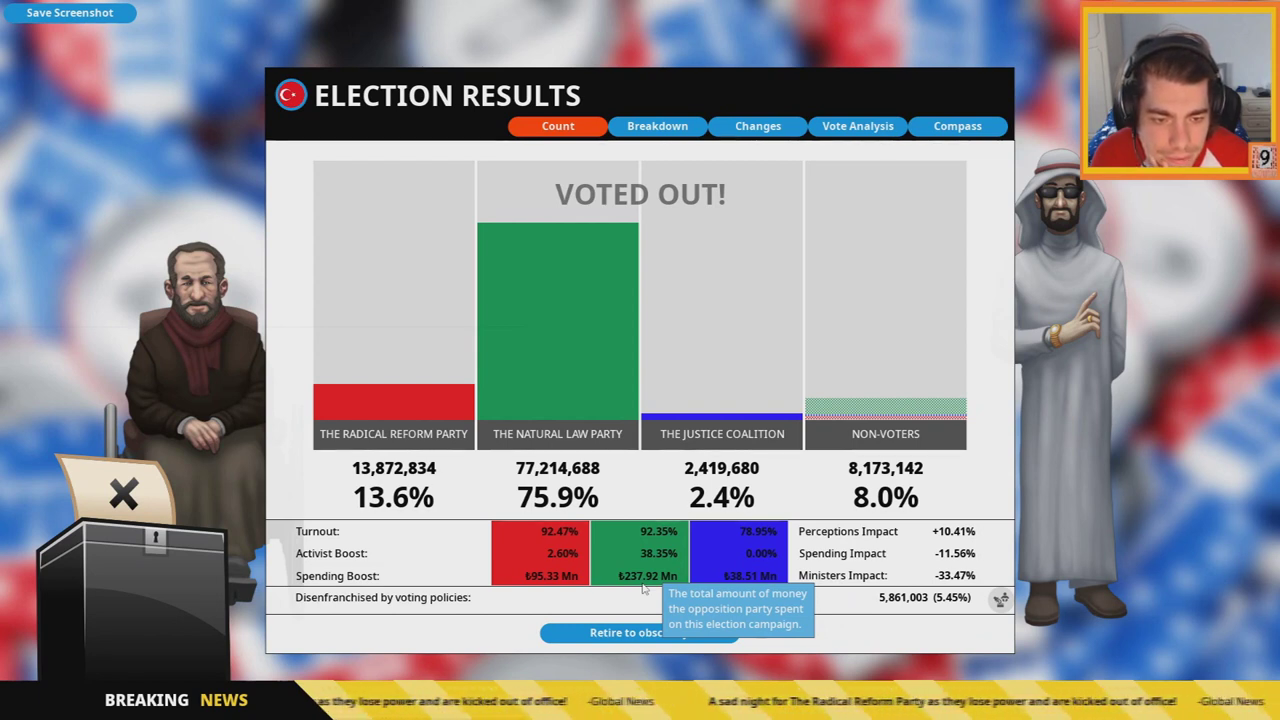
mouse_move(953, 531)
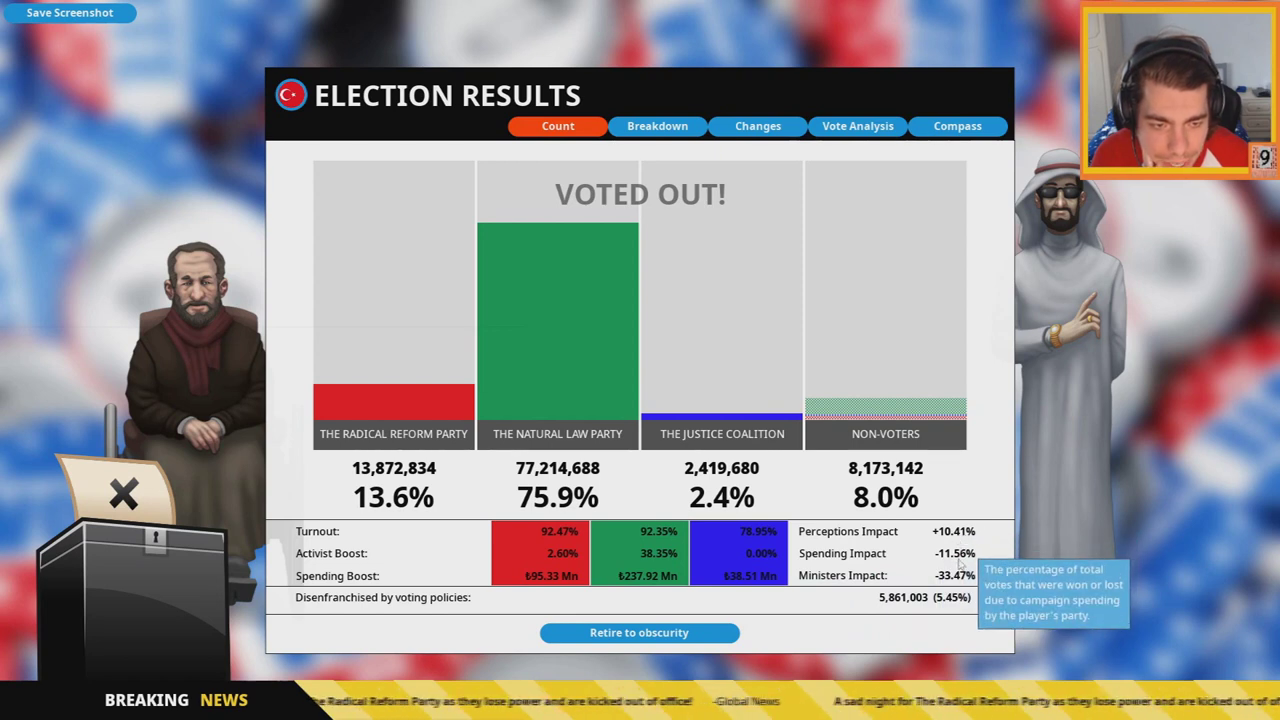
mouse_move(955, 575)
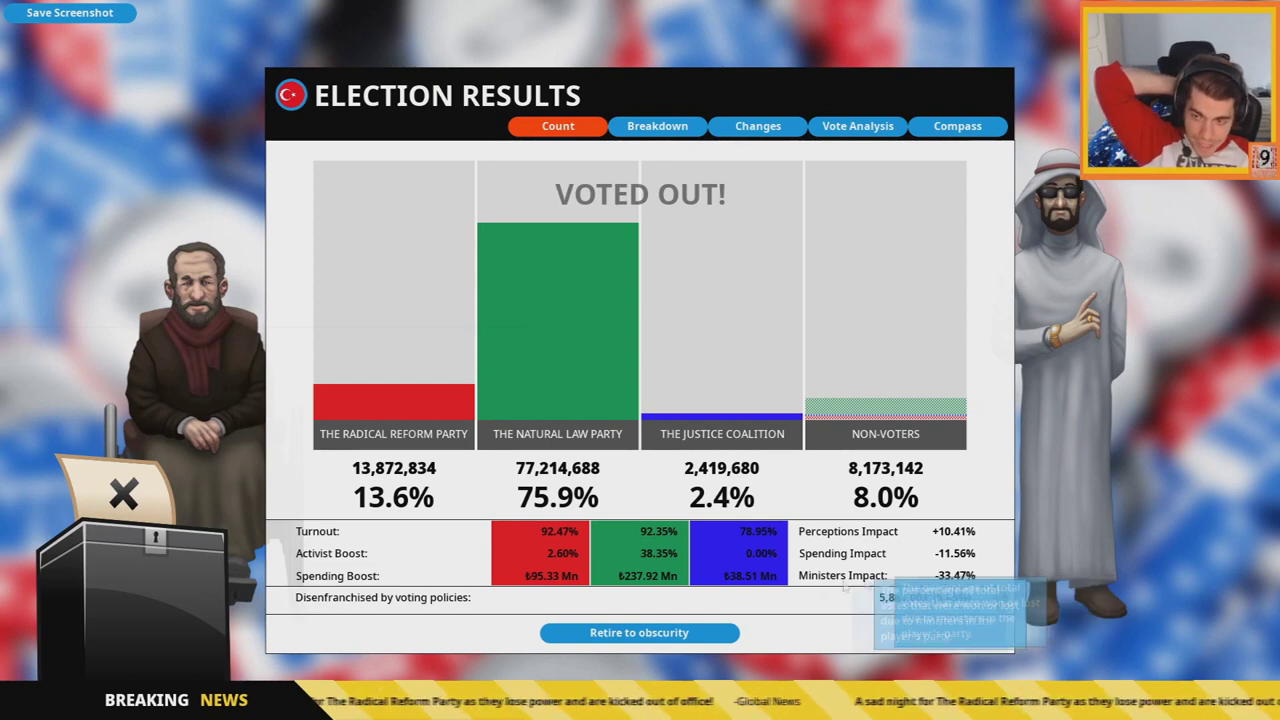
left_click(639, 632)
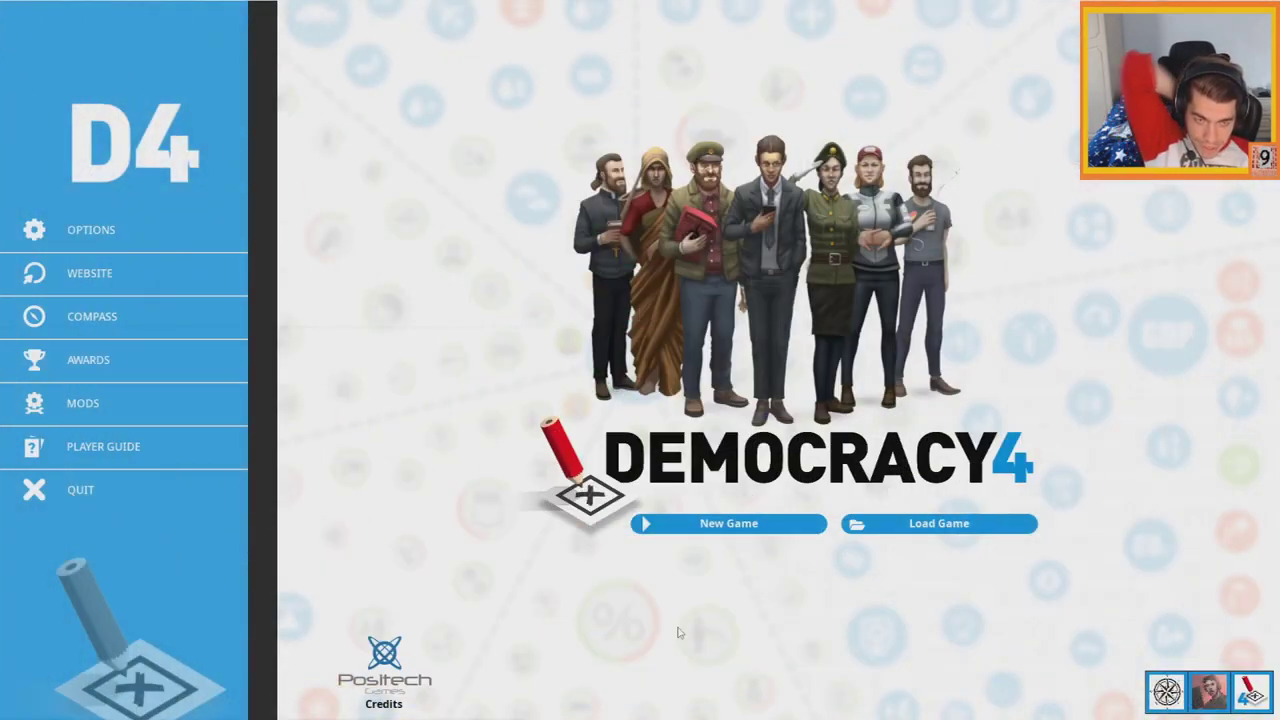